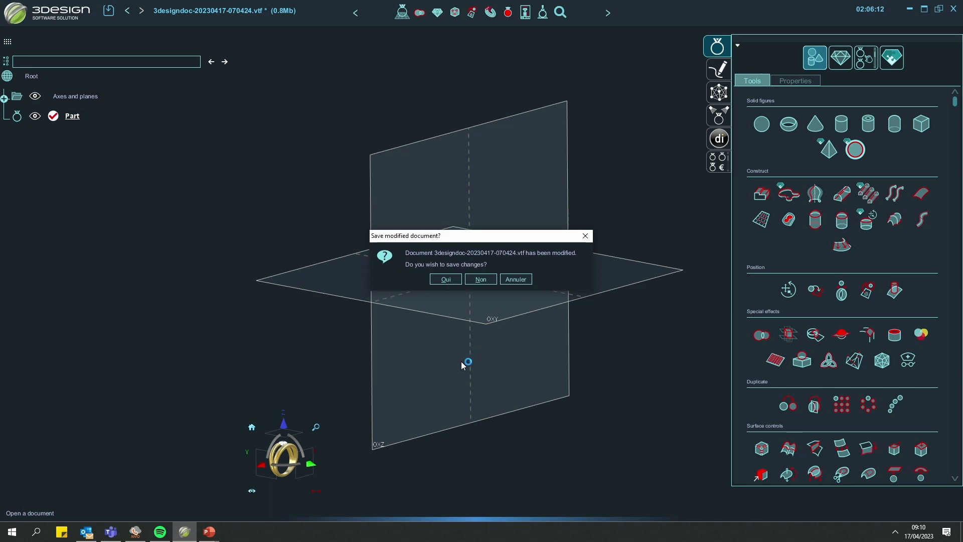
- Load the butterfly document without saving changes to the current one, and hide the gold lattice on the wing
left_click(480, 280)
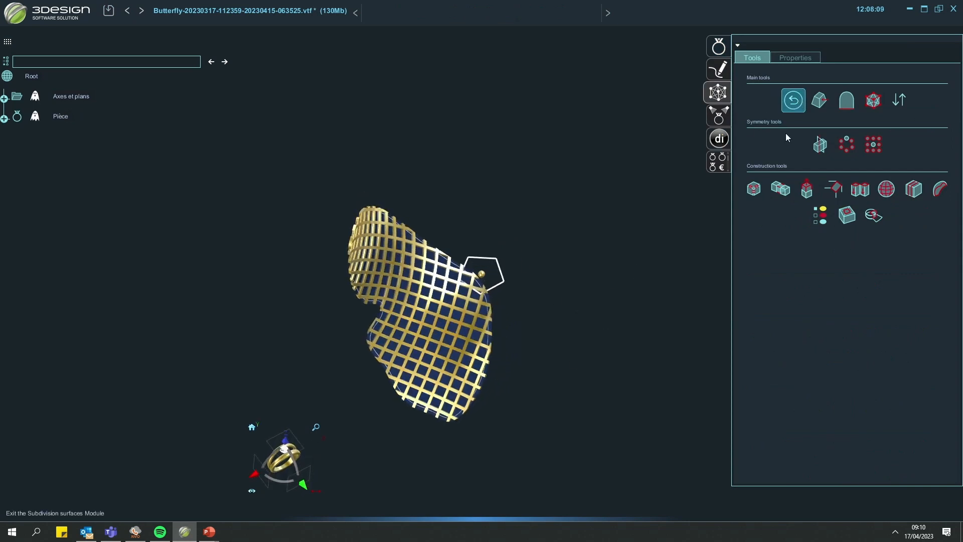
left_click(412, 333)
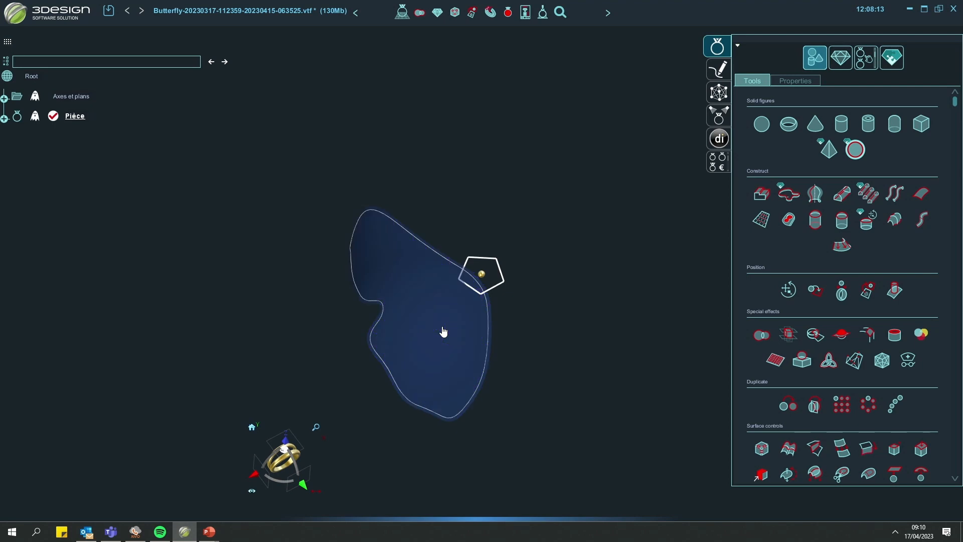
- Expand the Pièce part and show its frozen Elements surface on the wing
left_click(4, 119)
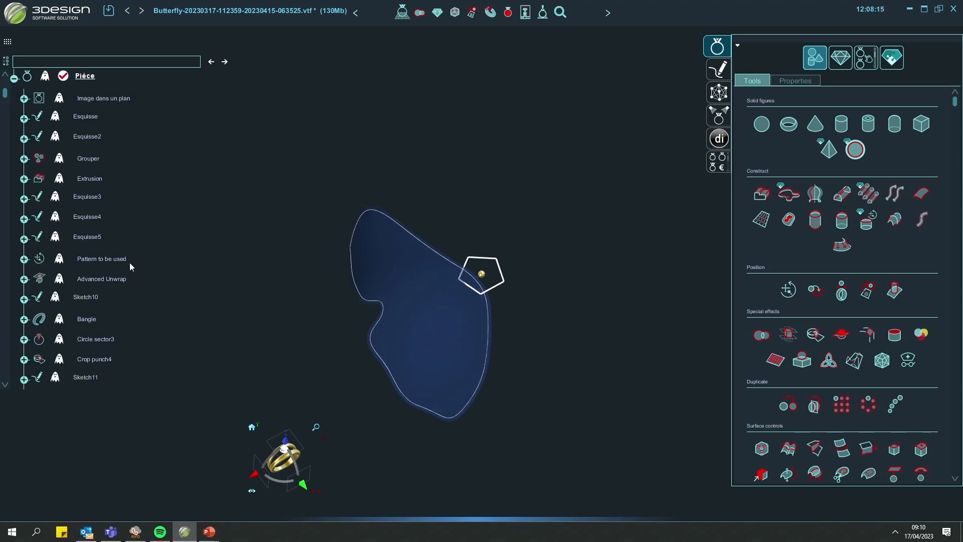
scroll(130, 263, "down", 10)
middle_click_drag(514, 436, 299, 291)
scroll(22, 325, "down", 4)
scroll(21, 327, "down", 3)
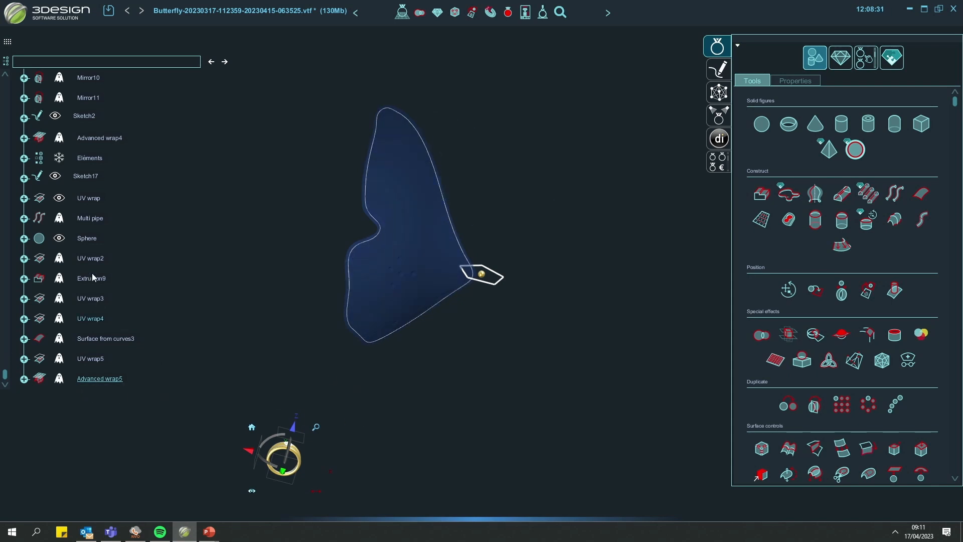
right_click(93, 158)
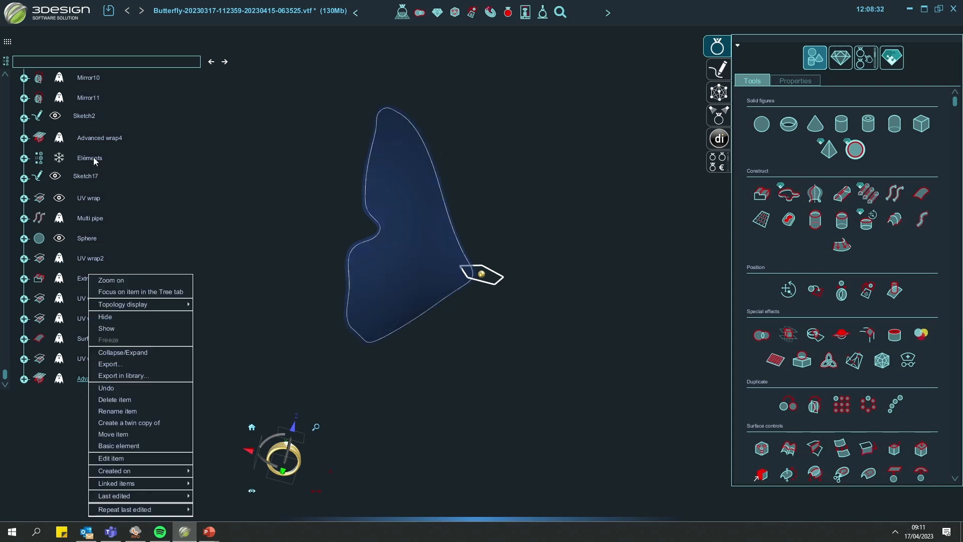
left_click(116, 330)
left_click(405, 273)
left_click_drag(456, 191, 552, 315)
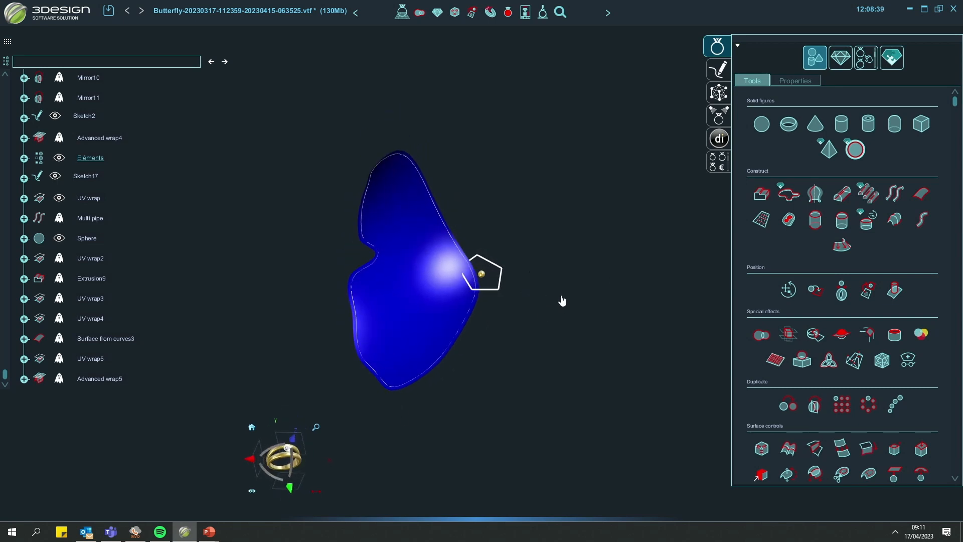
scroll(824, 397, "down", 4)
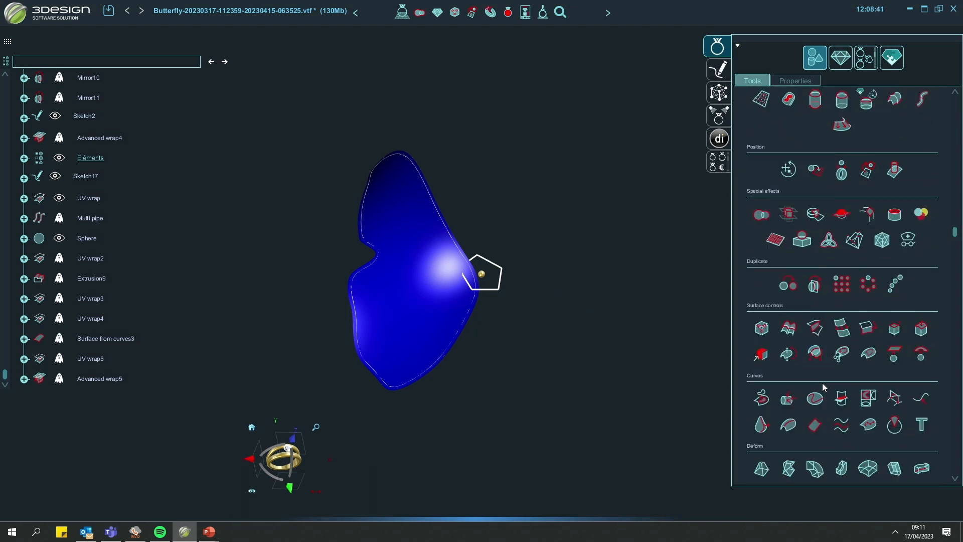
scroll(823, 384, "down", 3)
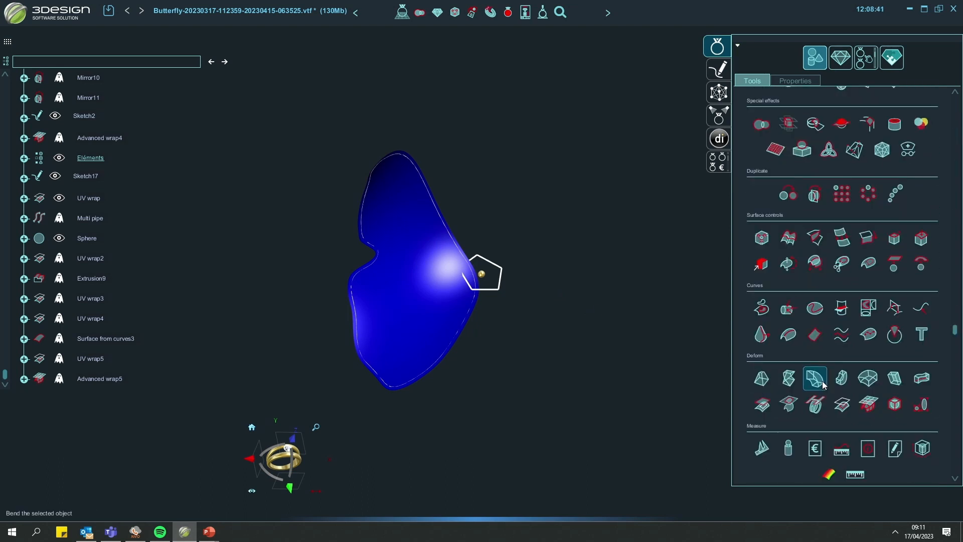
left_click(763, 405)
middle_click_drag(603, 182, 489, 101)
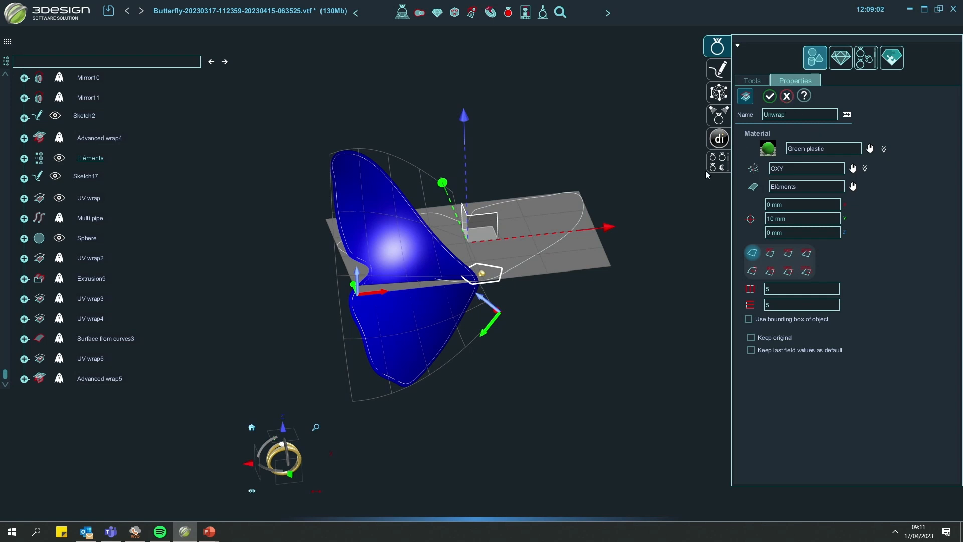
key("Escape")
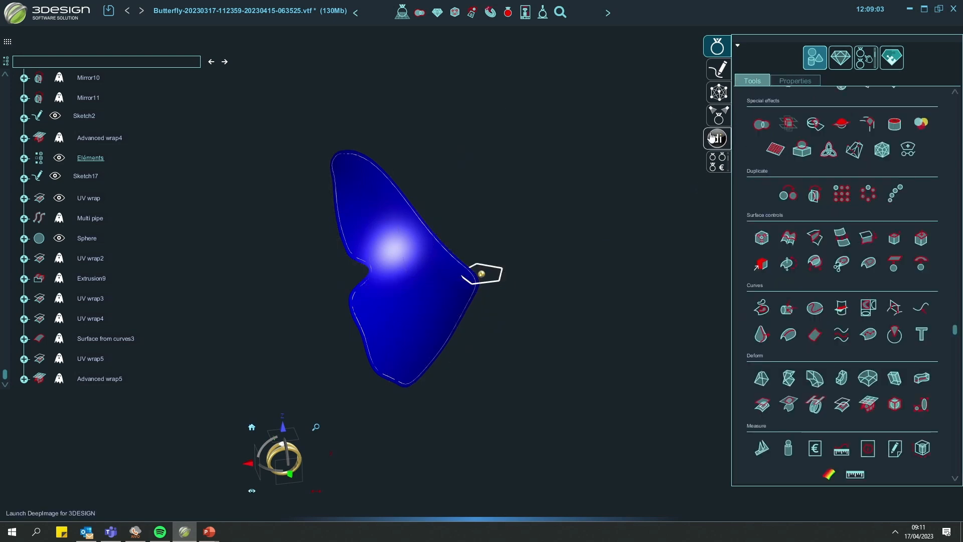
- Flatten the Elements surface onto OXY with Advanced Unwrap, rotated about 92° and centred at about -0.5, 37.8, 0 mm
left_click(789, 404)
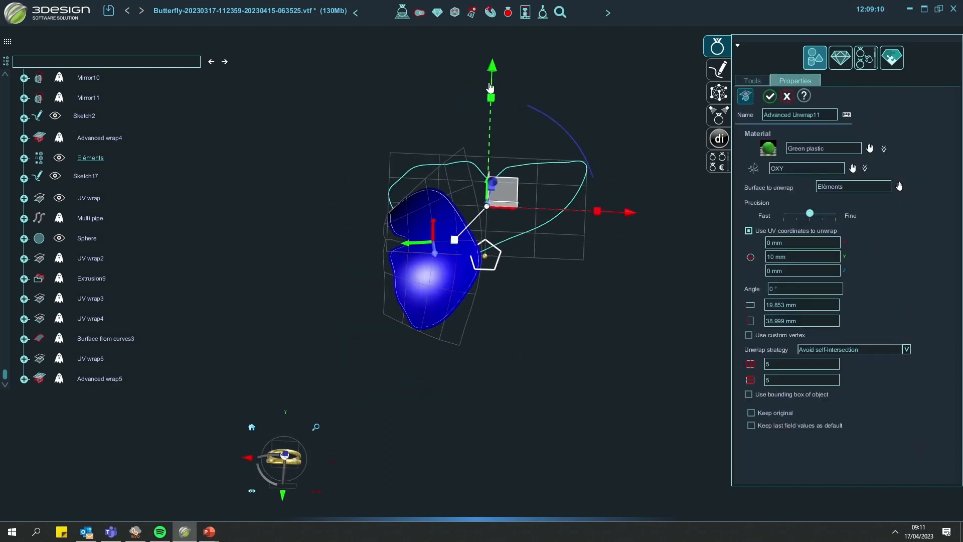
left_click_drag(491, 96, 494, 29)
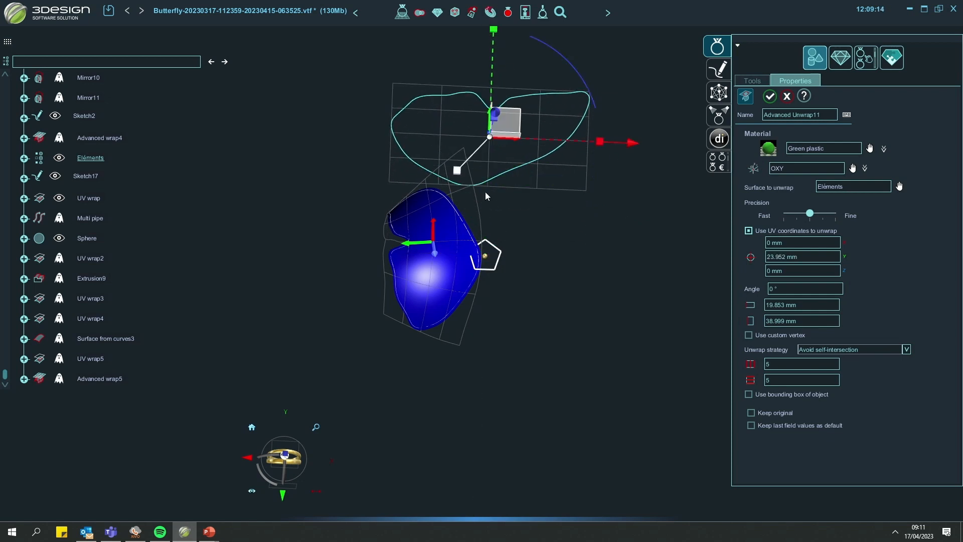
middle_click_drag(532, 110, 526, 229)
left_click_drag(562, 181, 380, 167)
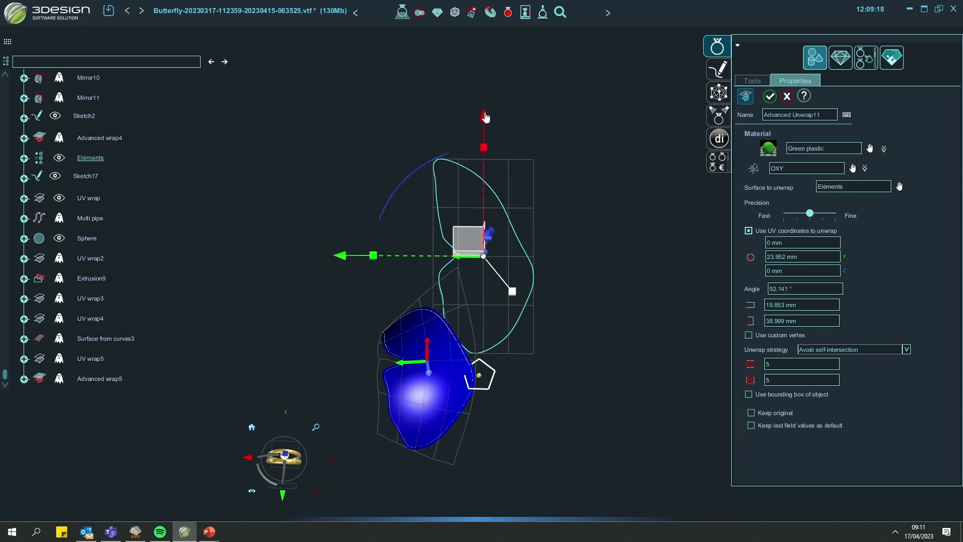
left_click_drag(485, 118, 488, 72)
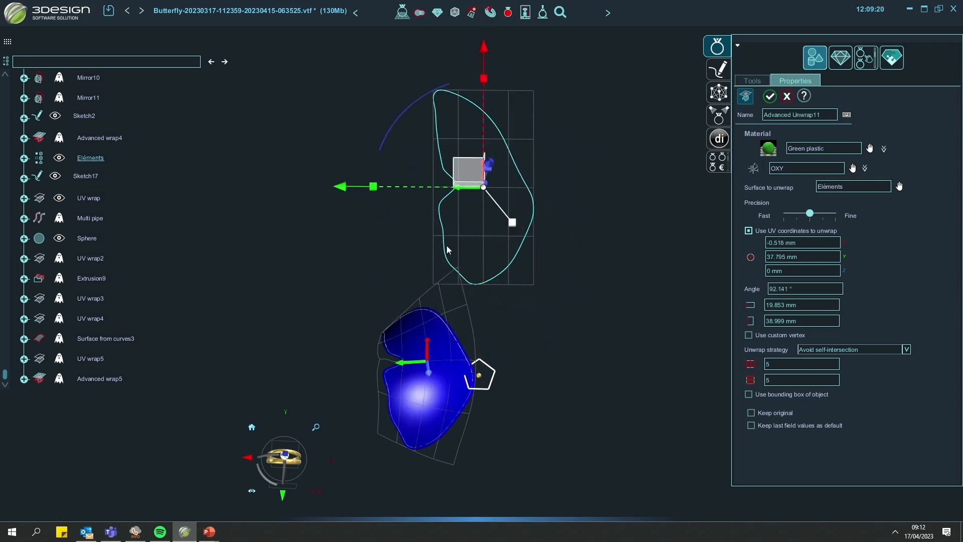
middle_click_drag(398, 446, 452, 374)
scroll(453, 373, "up", 3)
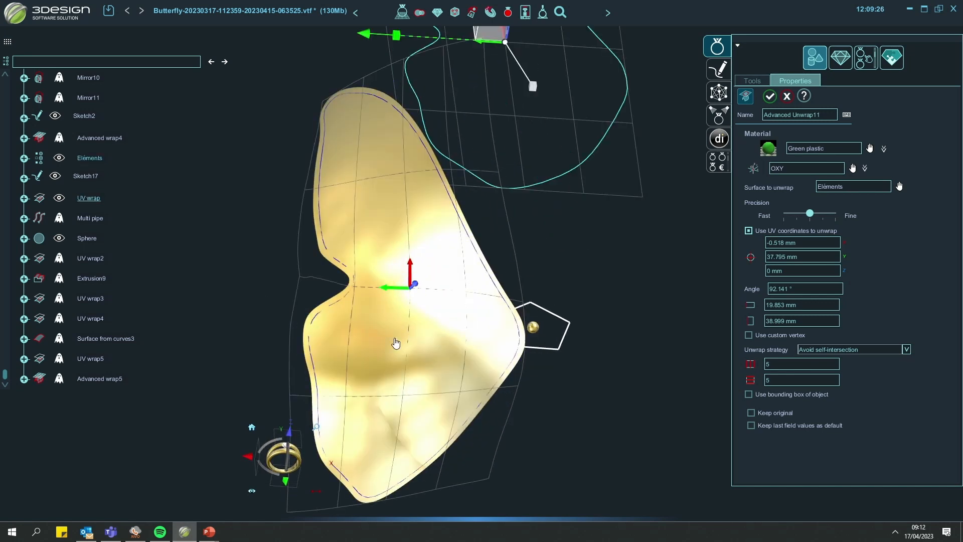
middle_click_drag(329, 370, 438, 368)
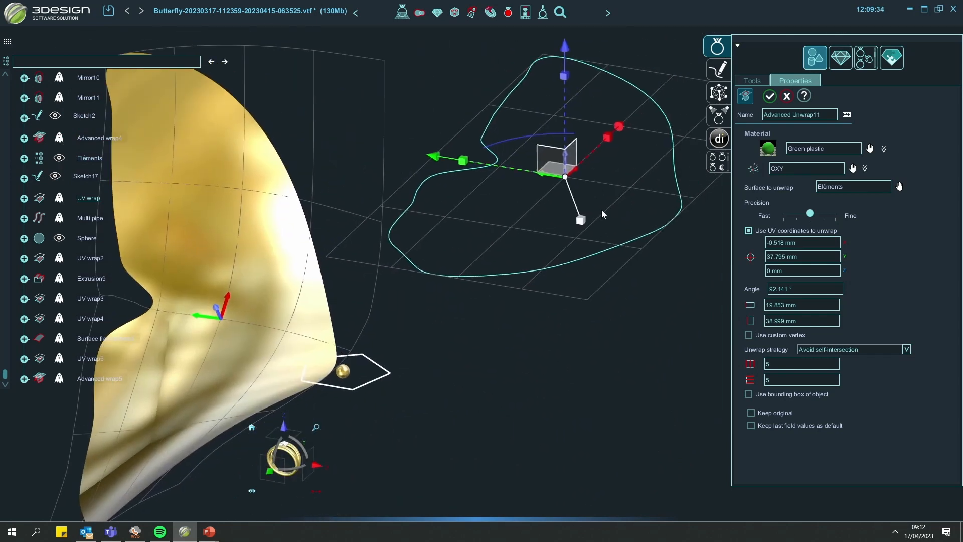
middle_click_drag(602, 215, 621, 239)
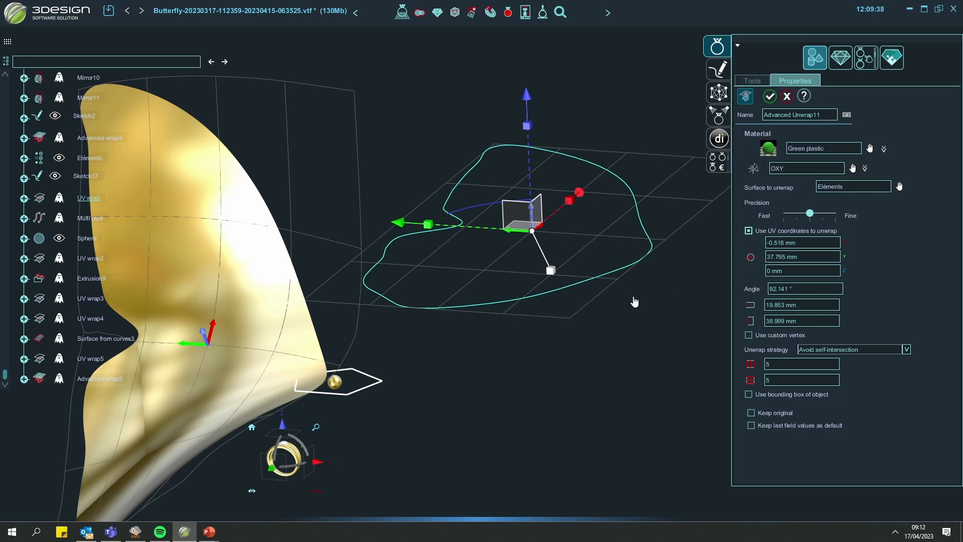
middle_click_drag(396, 239, 397, 292)
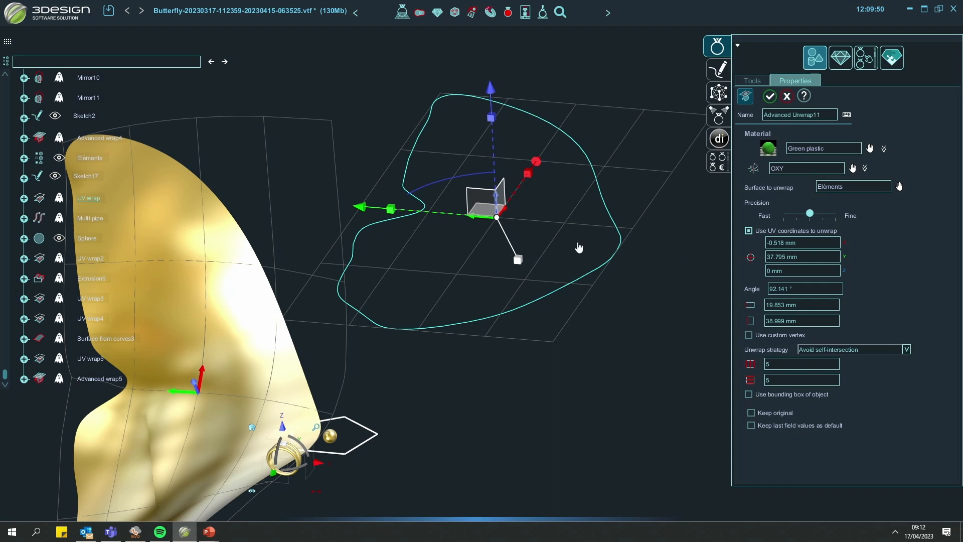
left_click(770, 96)
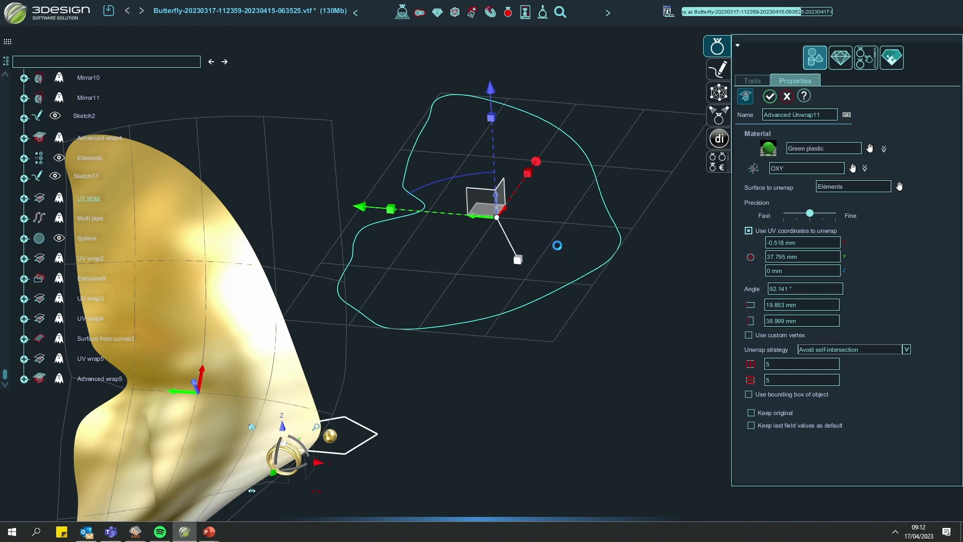
left_click(590, 178)
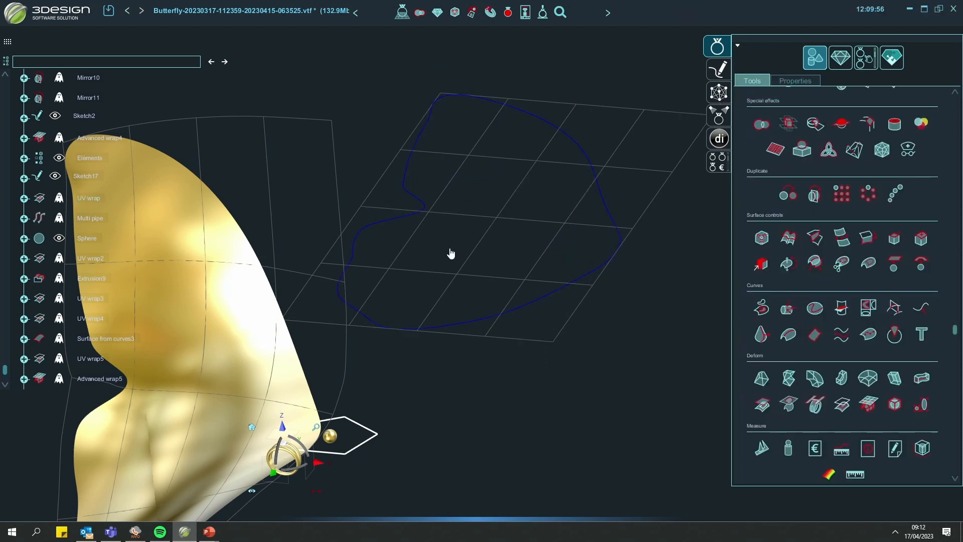
- Ungroup the flat unwrapped result into separate objects
scroll(451, 254, "down", 3)
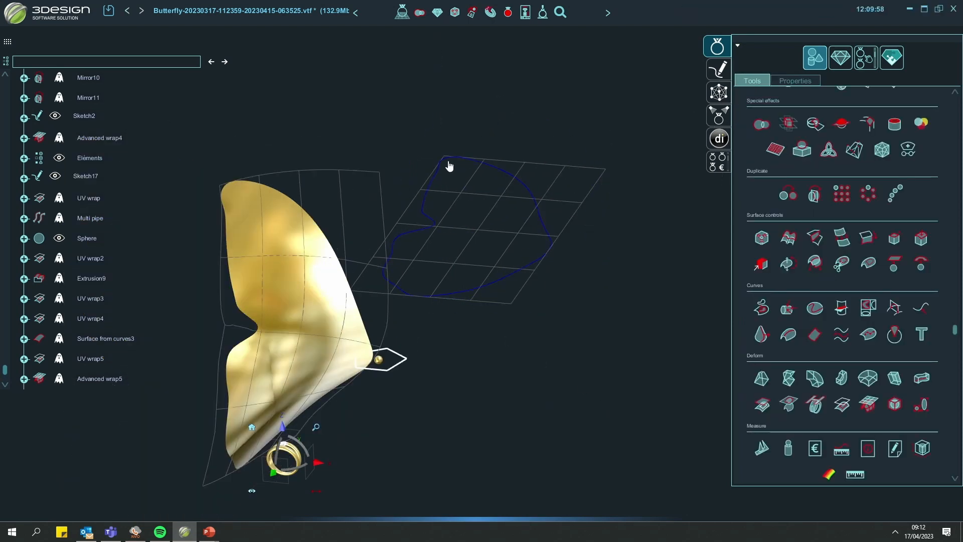
scroll(825, 360, "down", 5)
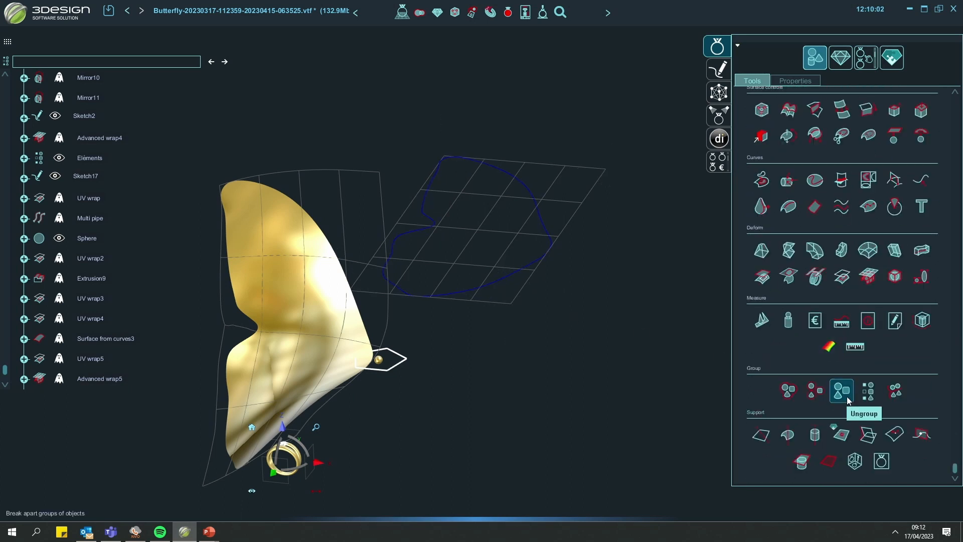
left_click(847, 397)
left_click(473, 288)
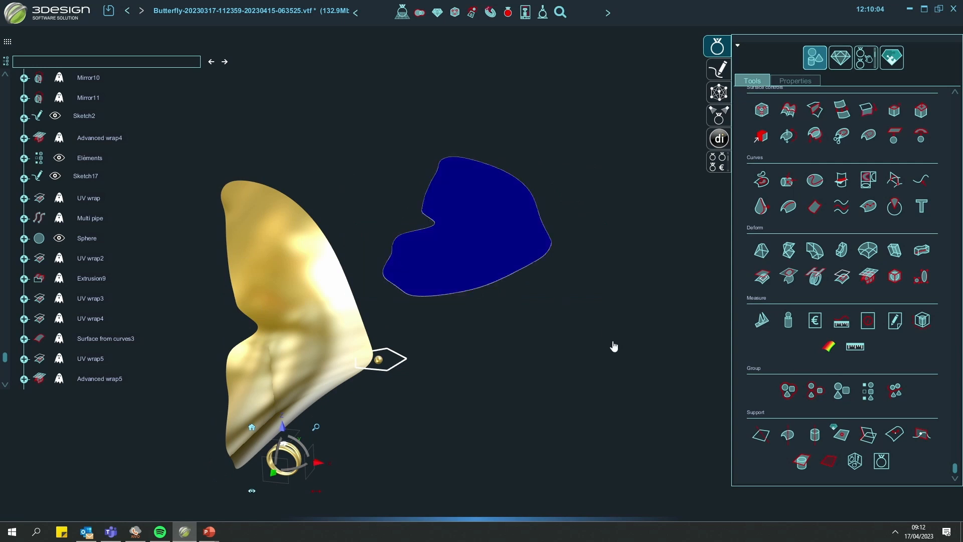
- Hide the flat blue unwrapped face while keeping its outline curve displayed
mouse_move(641, 358)
right_mouse_down()
mouse_move(546, 437)
mouse_move(354, 173)
mouse_move(471, 339)
mouse_move(566, 293)
mouse_move(495, 285)
mouse_move(522, 279)
right_mouse_up()
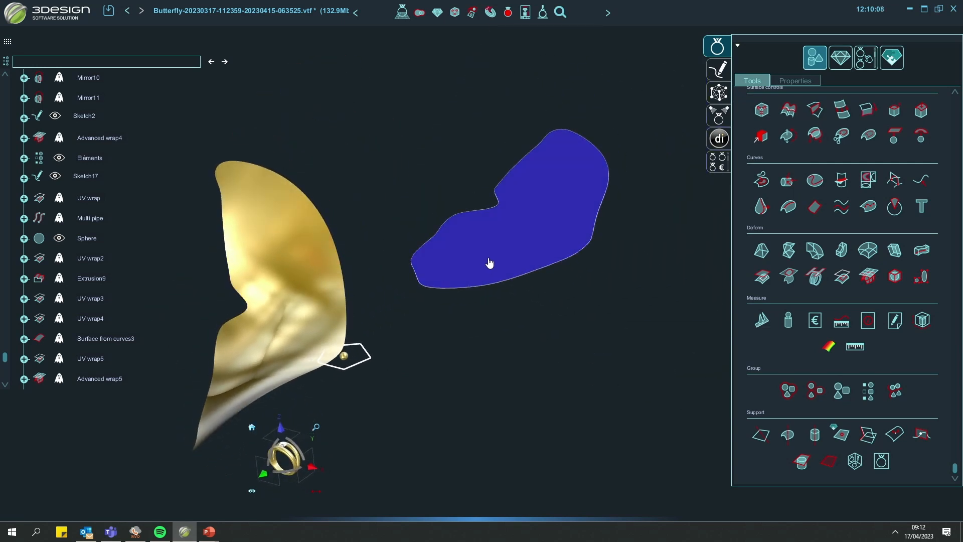
scroll(421, 208, "up", 10)
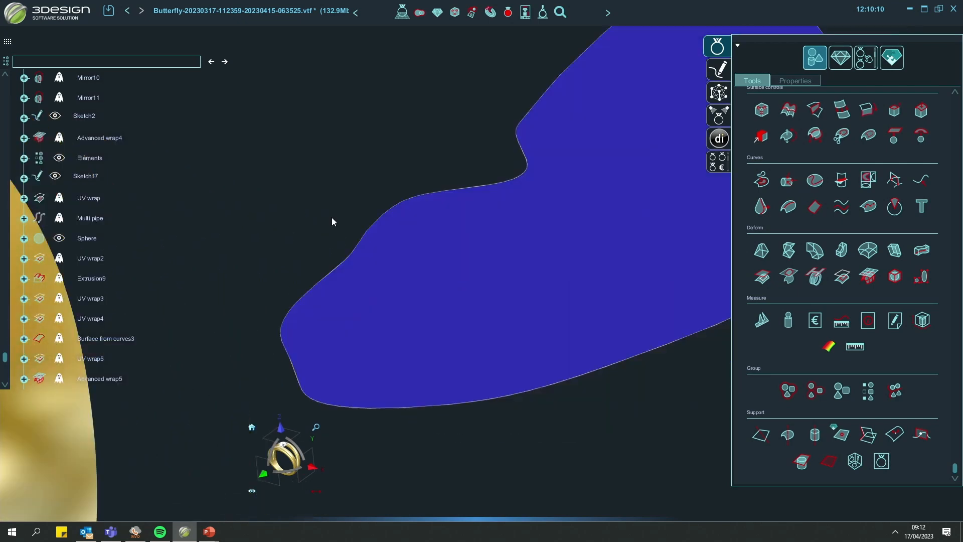
scroll(447, 188, "down", 6)
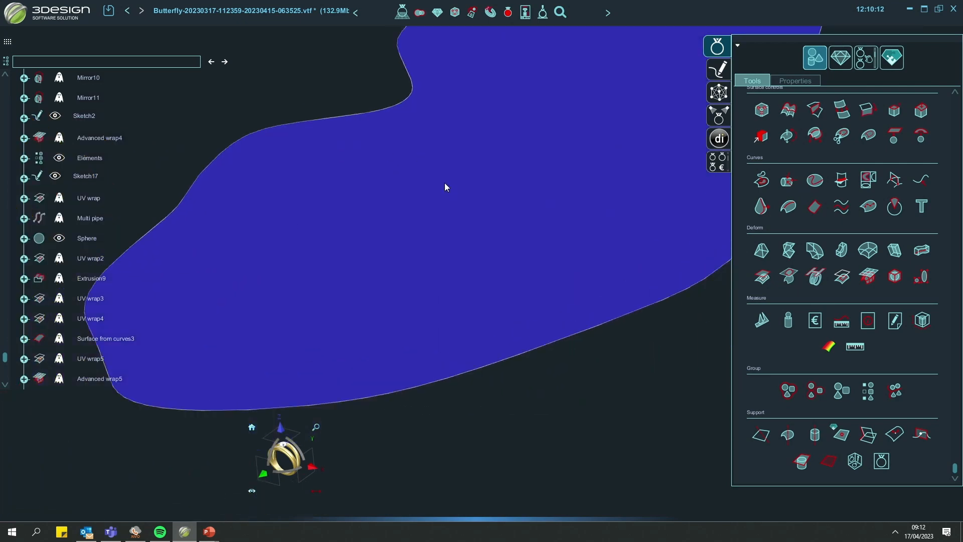
scroll(187, 233, "down", 3)
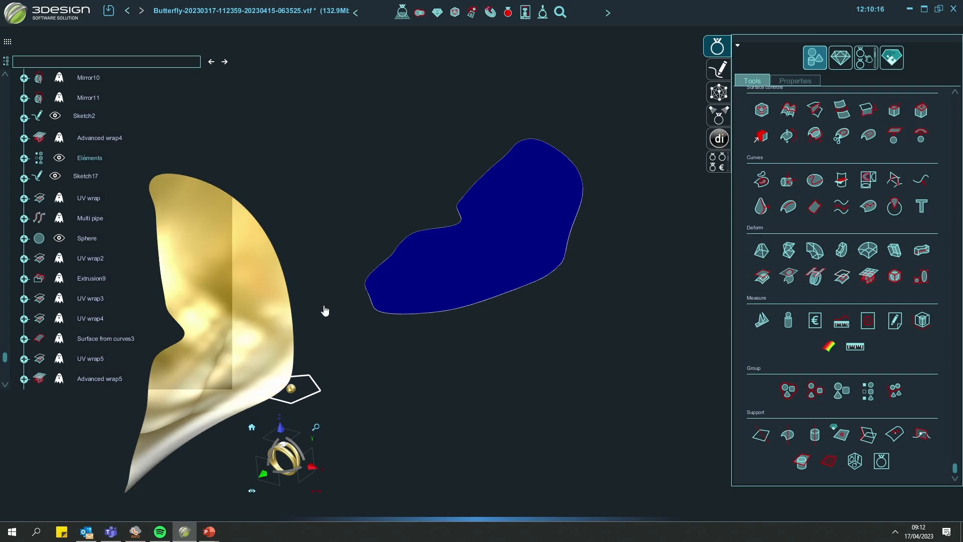
left_click(404, 301)
left_click(421, 290)
left_click(421, 290)
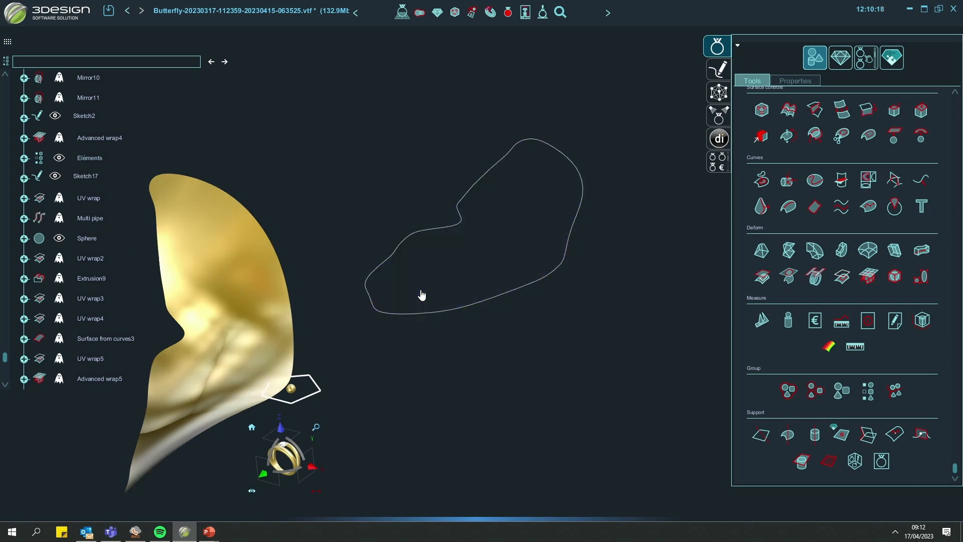
- Extract the unwrapped wing's outline into a new sketch with Edge/Curve extraction and select the extracted curve for editing
left_click(720, 72)
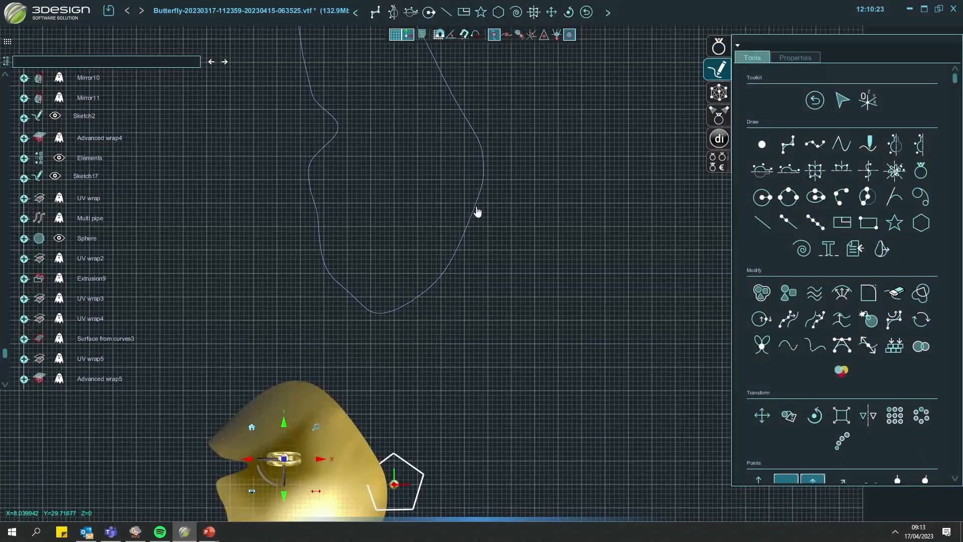
middle_click_drag(535, 235, 566, 357)
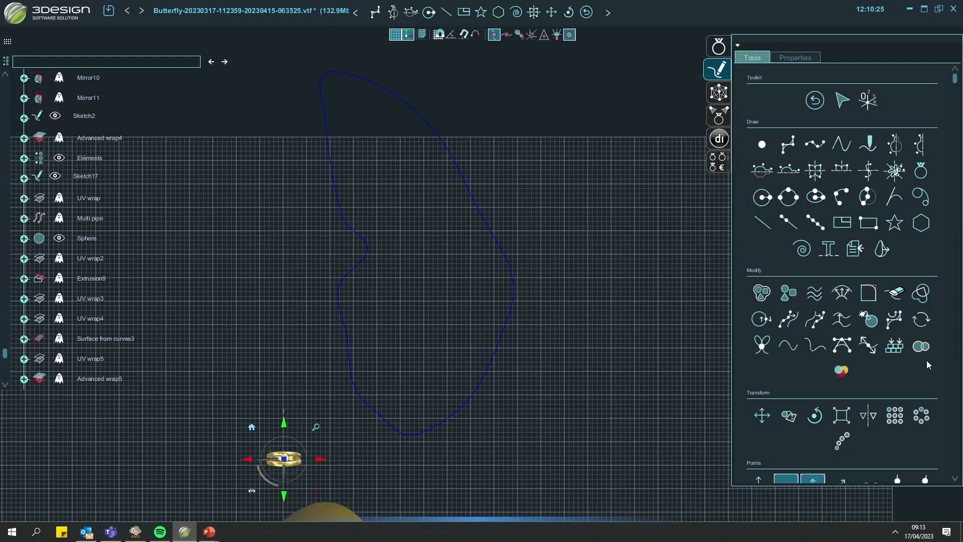
left_click(883, 249)
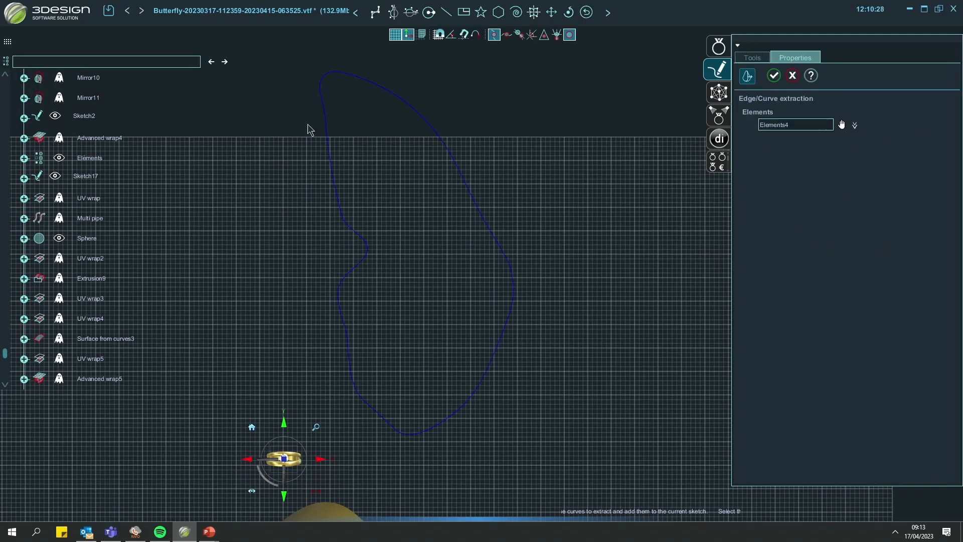
left_click(775, 76)
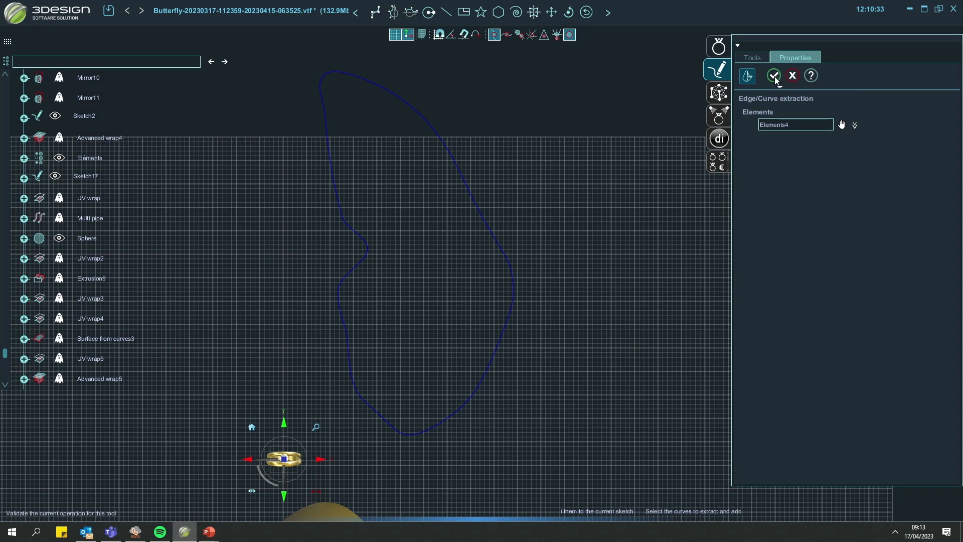
left_click(487, 219)
left_click(751, 60)
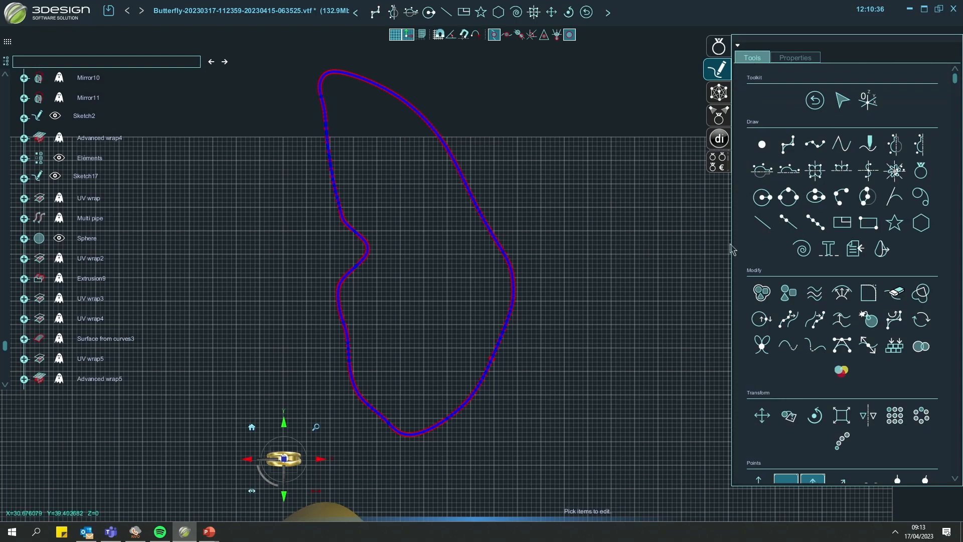
middle_click_drag(438, 413, 725, 282)
scroll(680, 149, "up", 4)
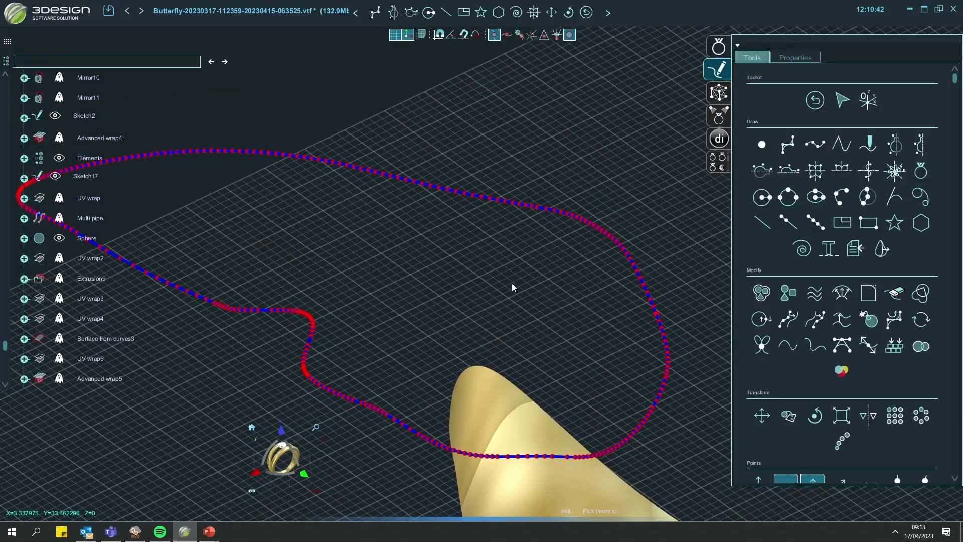
scroll(512, 288, "down", 3)
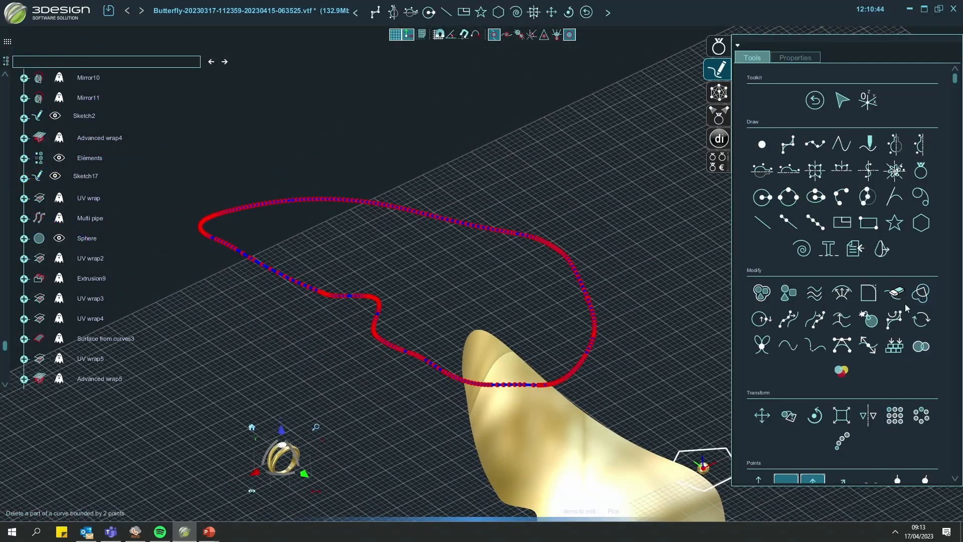
- Rebuild the extracted wing outline curve with 50 points, without keeping the original
left_click(894, 345)
double_click(773, 156)
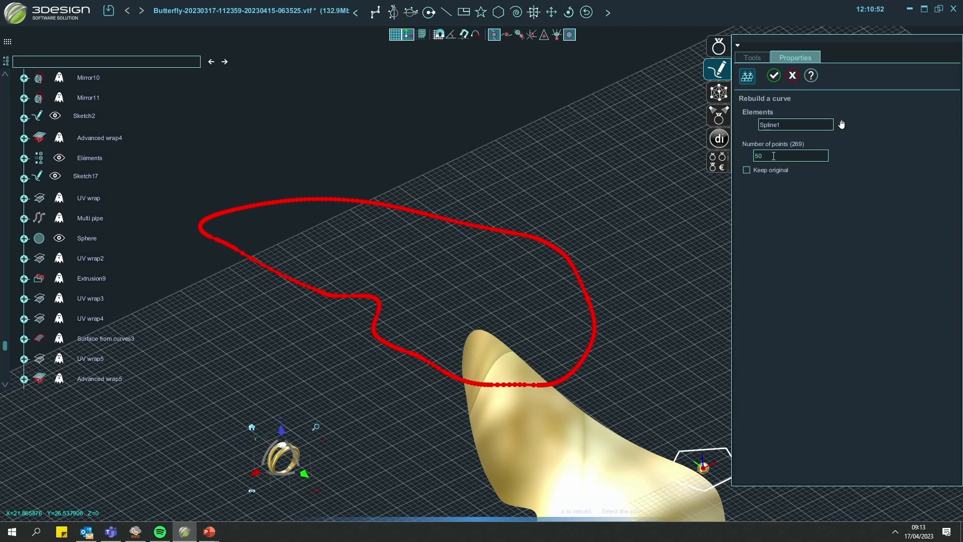
key("Return")
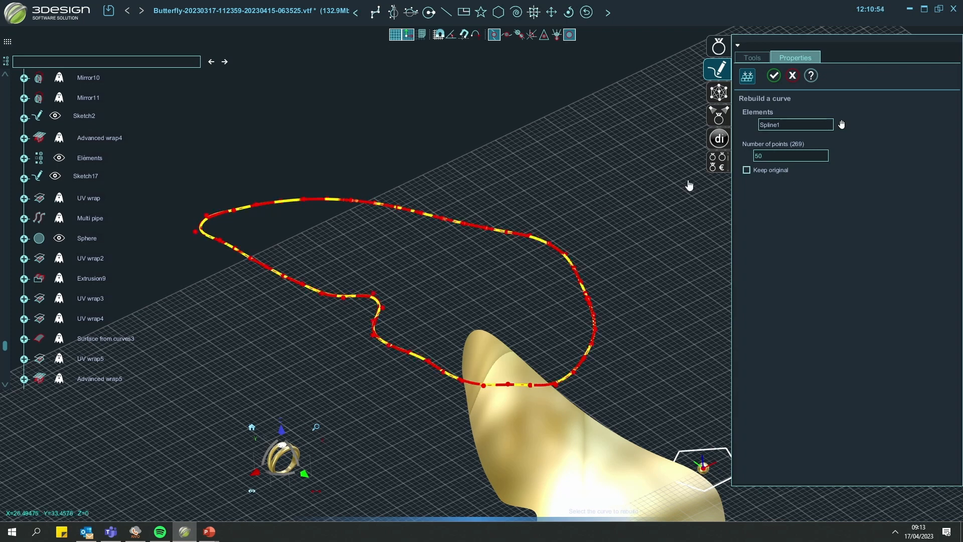
scroll(71, 344, "down", 3)
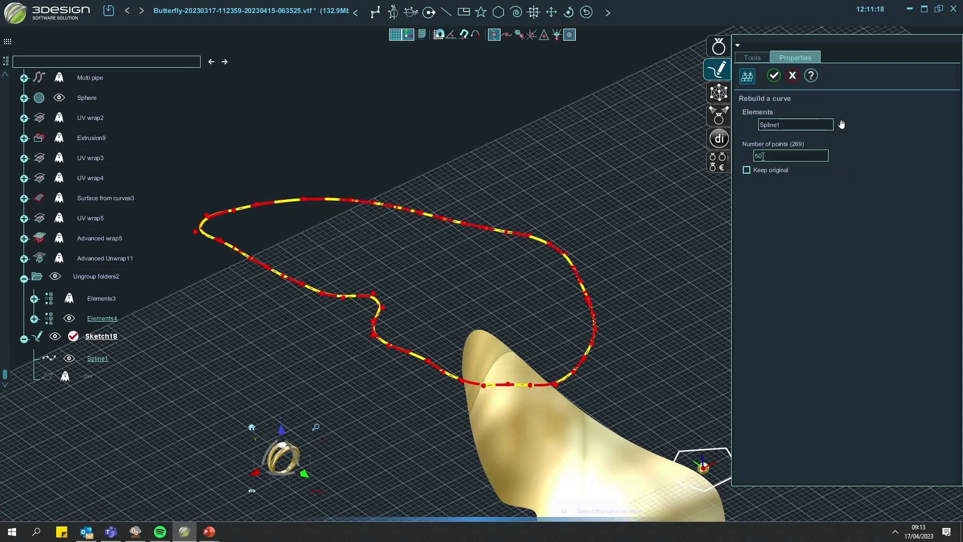
left_click(775, 76)
- Set up an Offset of the rebuilt wing outline towards its inside with a distance of 0.5 mm, keeping the original
left_click(564, 253)
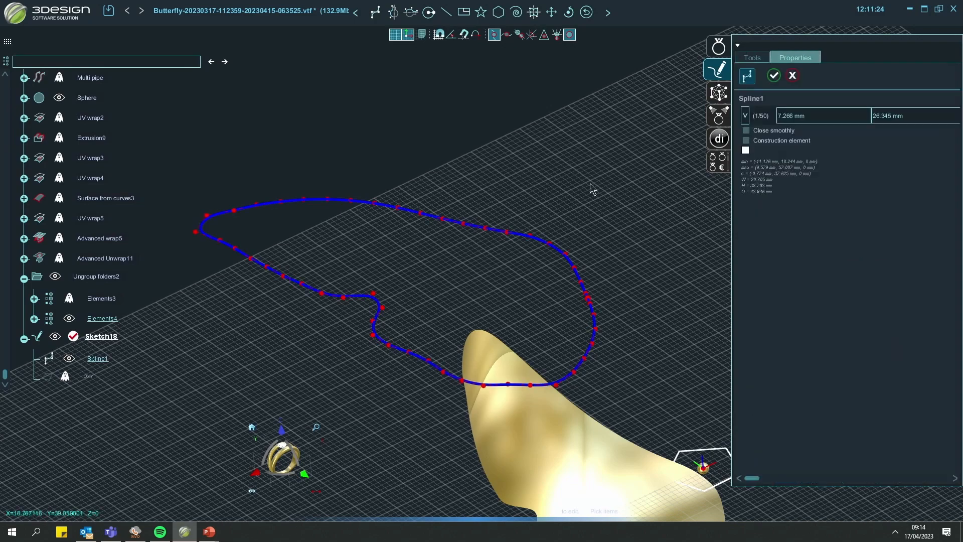
middle_click_drag(590, 184, 359, 462)
left_click(282, 470)
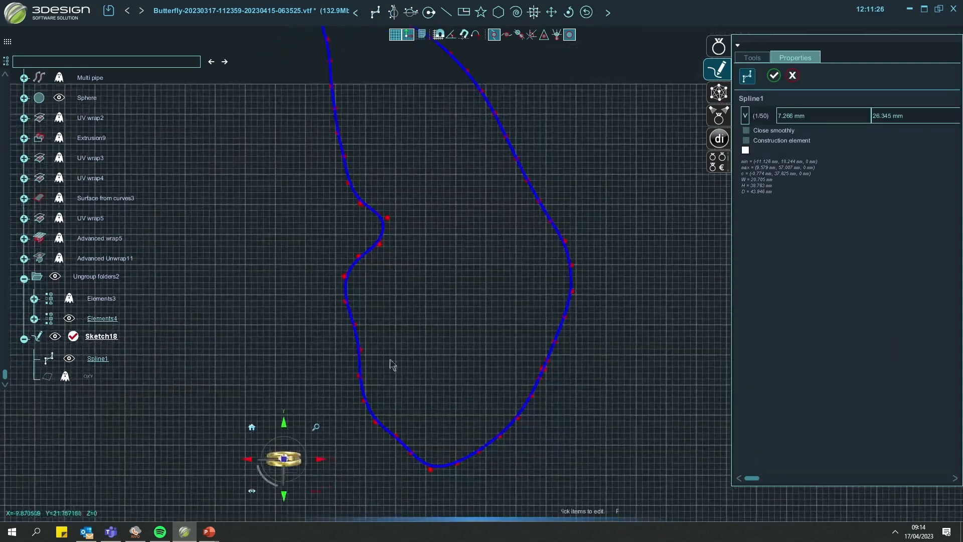
middle_click_drag(425, 169, 453, 345)
left_click(751, 57)
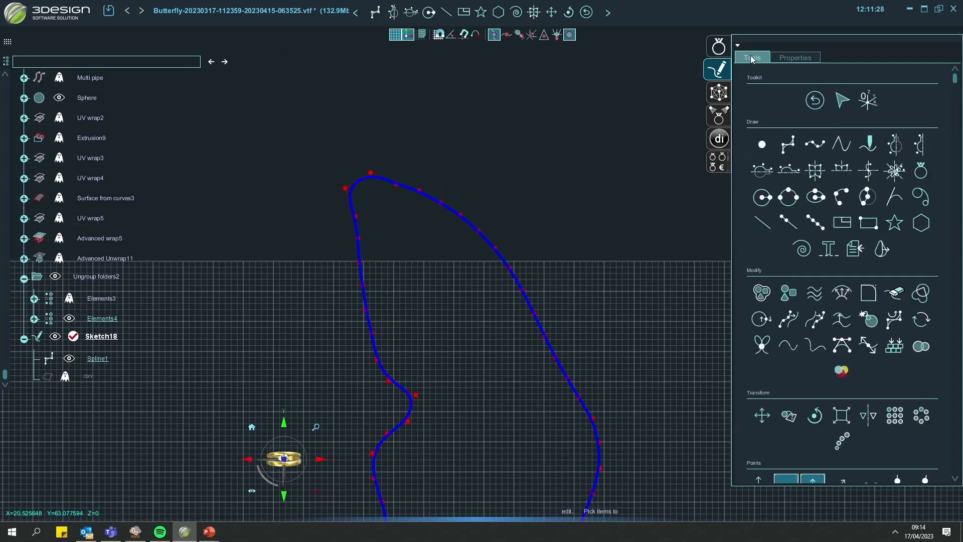
left_click(841, 293)
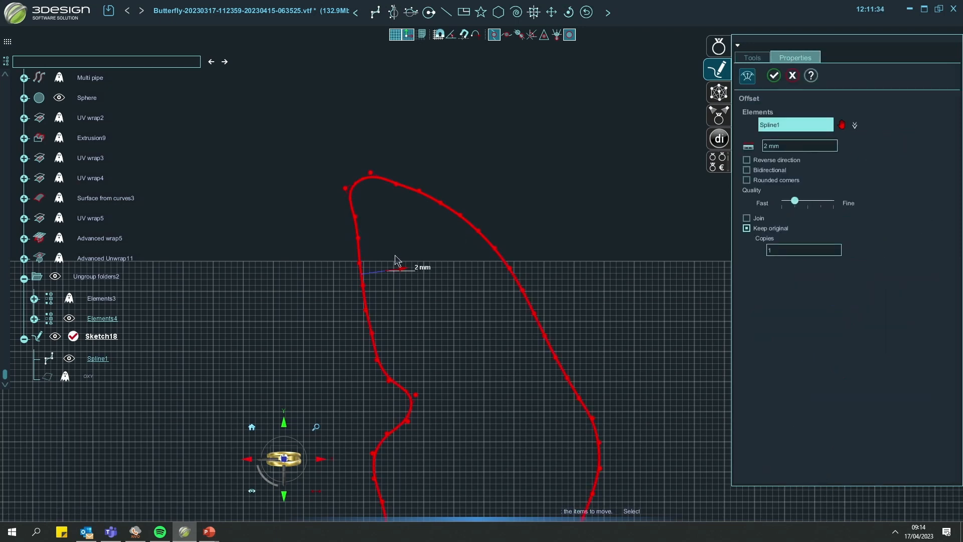
scroll(396, 260, "up", 5)
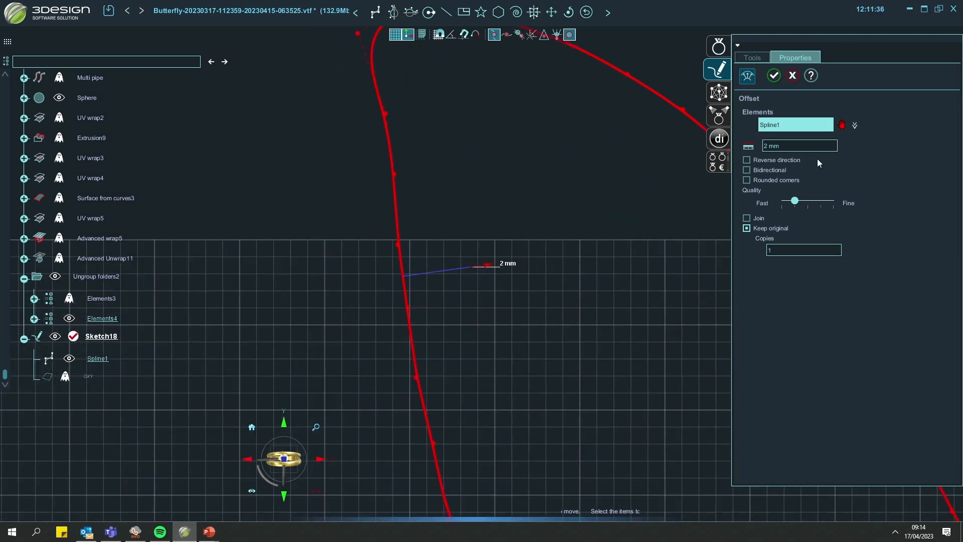
type("1.7")
scroll(799, 147, "down", 2)
scroll(797, 146, "down", 4)
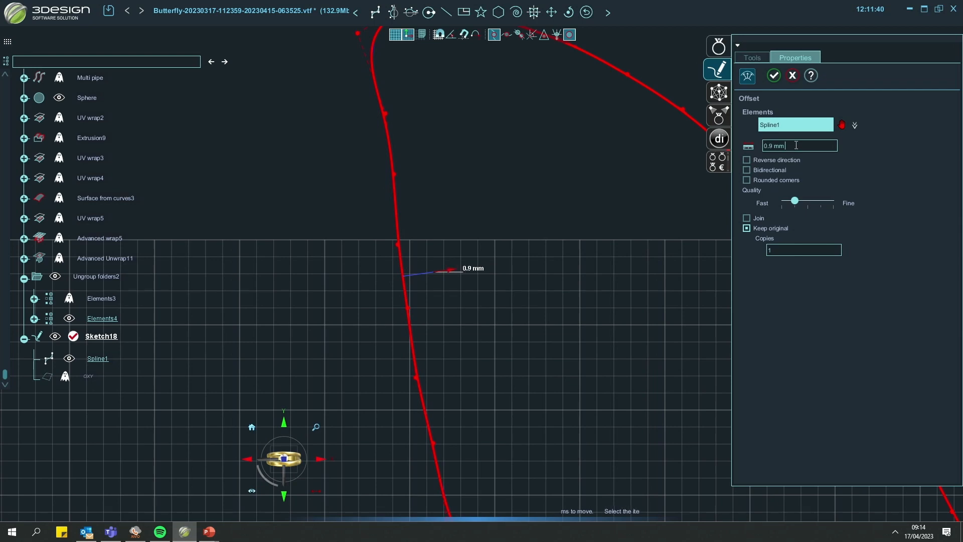
scroll(796, 145, "down", 3)
scroll(597, 327, "down", 5)
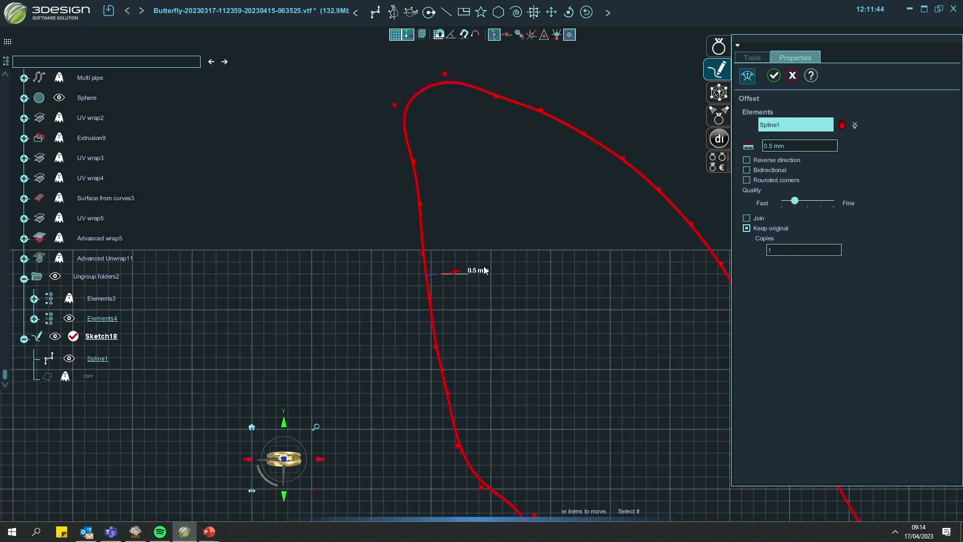
- Reduce the offset quality to the fastest setting and create the inner offset curve
scroll(486, 209, "up", 3)
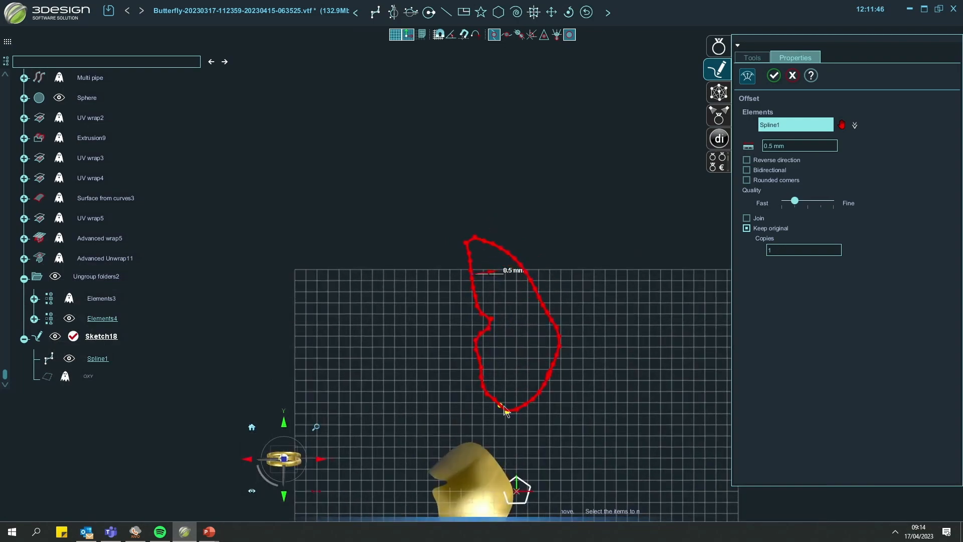
middle_click_drag(504, 407, 495, 324)
scroll(481, 141, "up", 2)
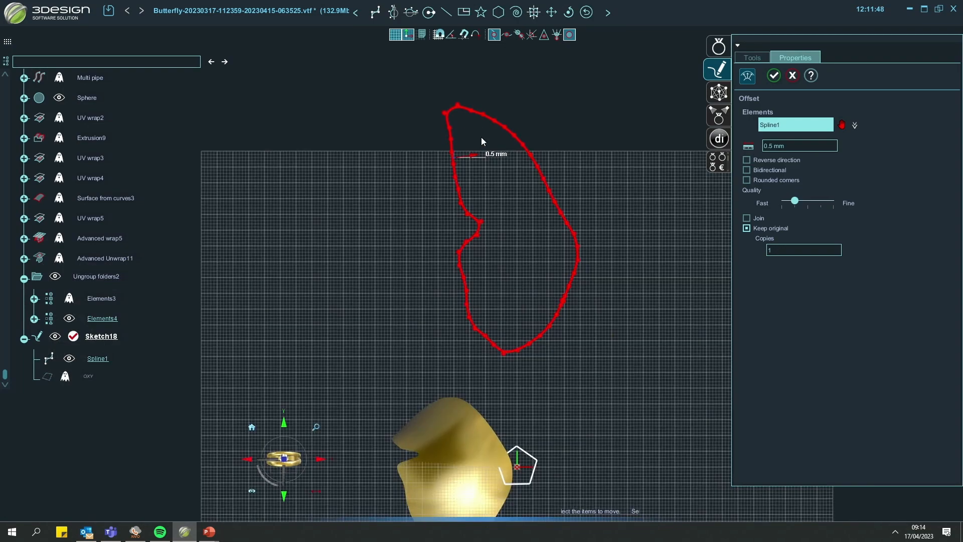
scroll(481, 137, "up", 3)
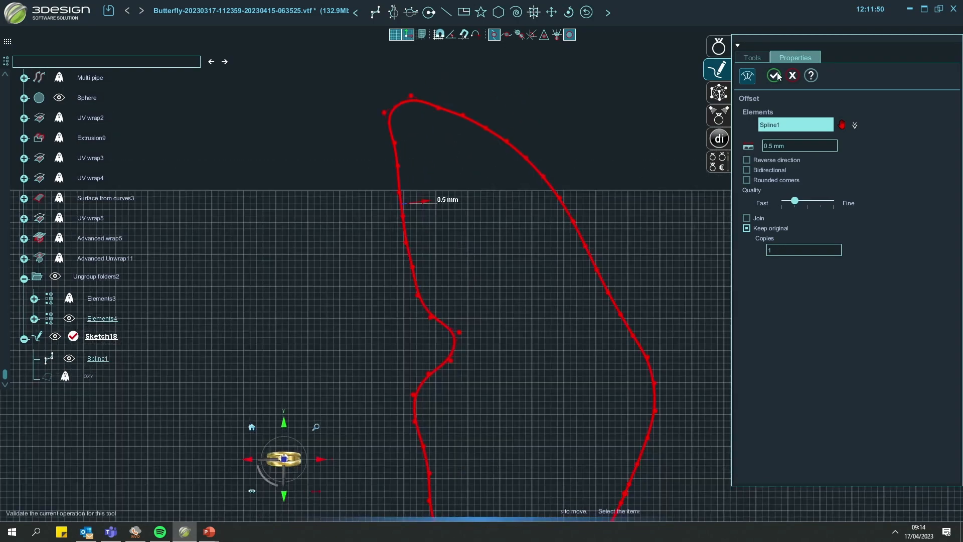
scroll(404, 213, "up", 6)
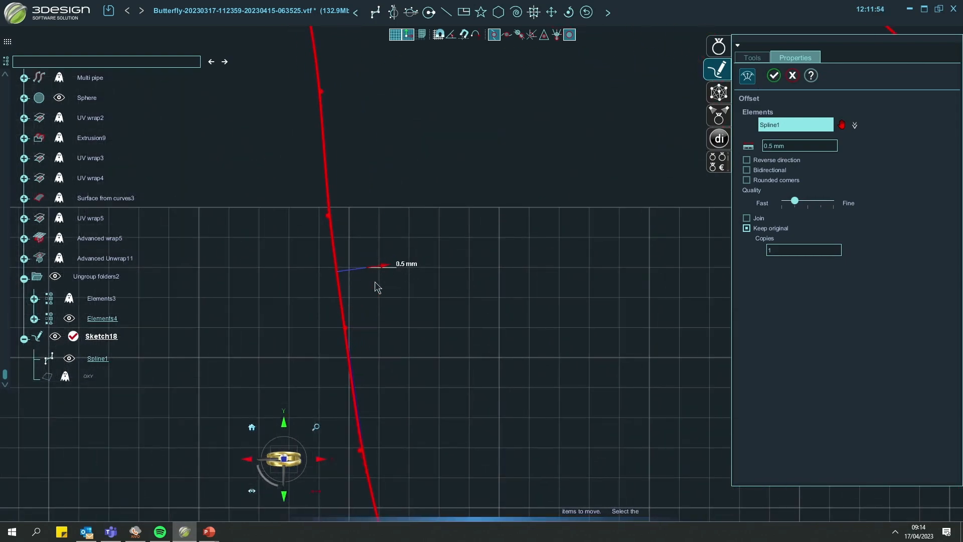
left_click_drag(802, 202, 774, 206)
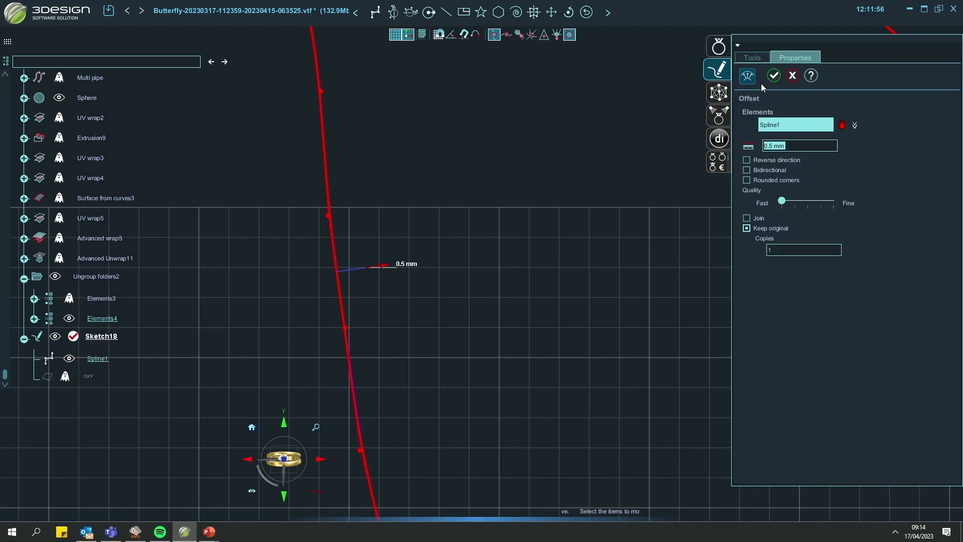
left_click(774, 77)
scroll(520, 224, "down", 5)
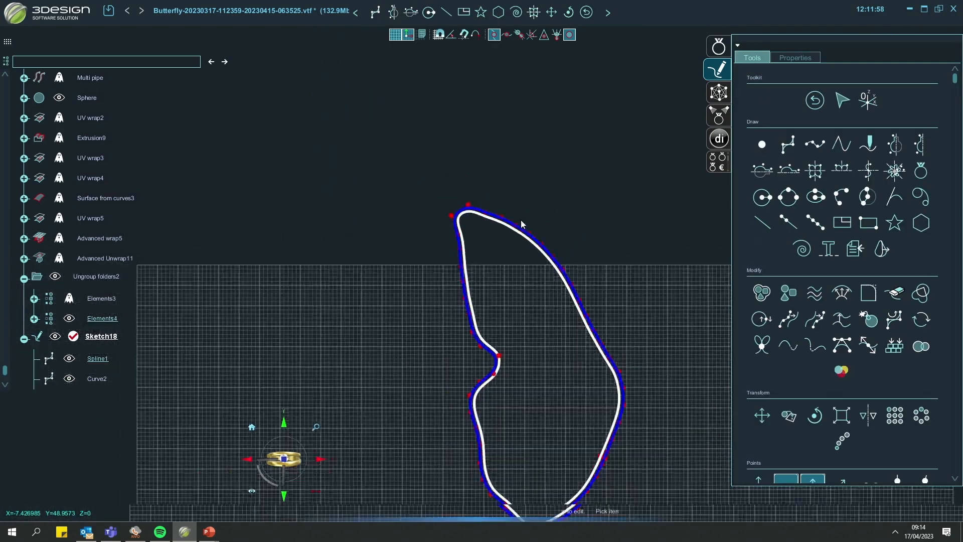
scroll(511, 271, "up", 5)
scroll(507, 240, "down", 5)
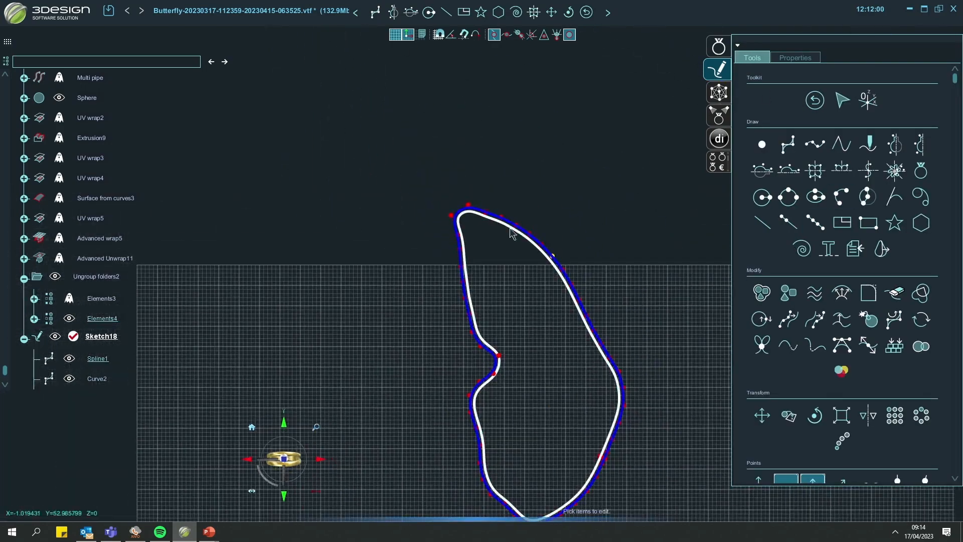
scroll(490, 247, "up", 2)
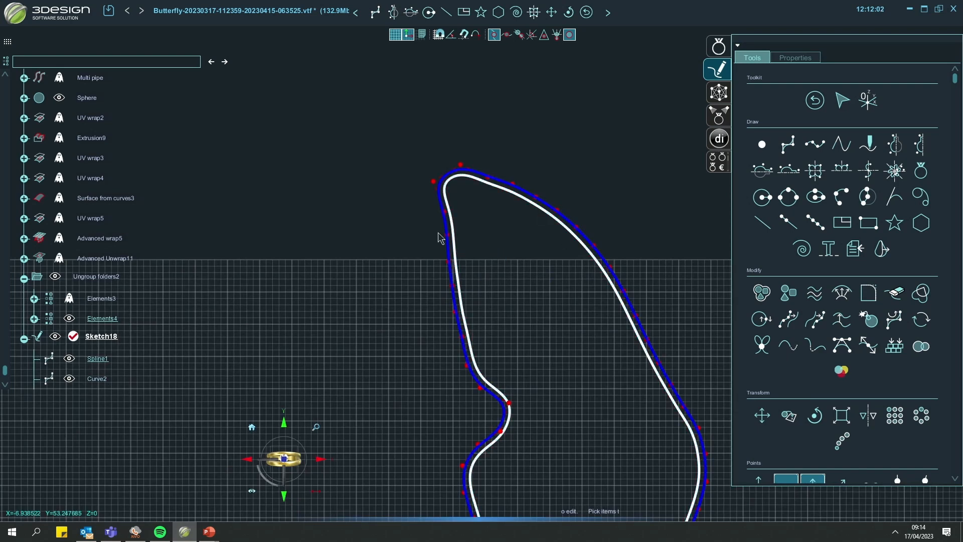
scroll(94, 359, "down", 1)
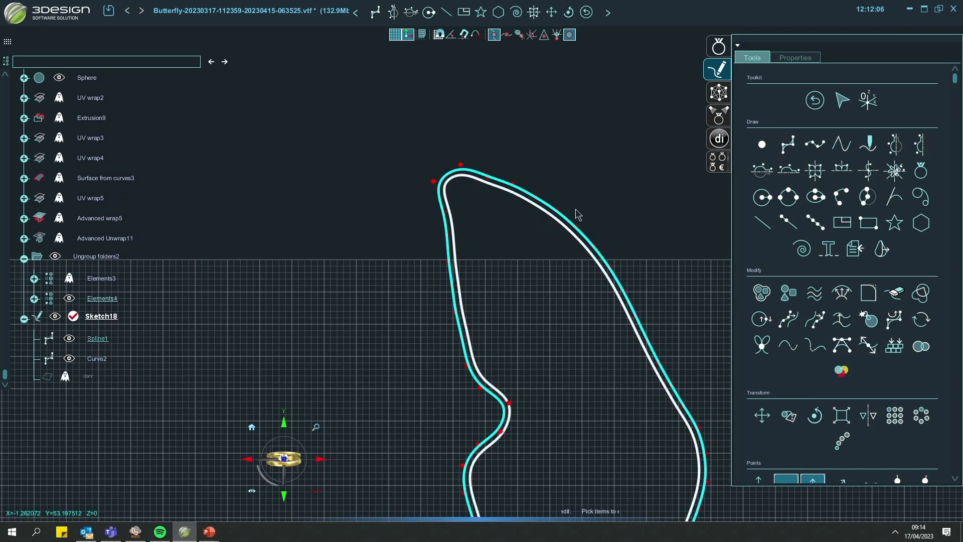
- Leave sketch editing and collapse Sketch18 in the construction tree
left_click(577, 214)
key("Escape")
scroll(450, 354, "down", 5)
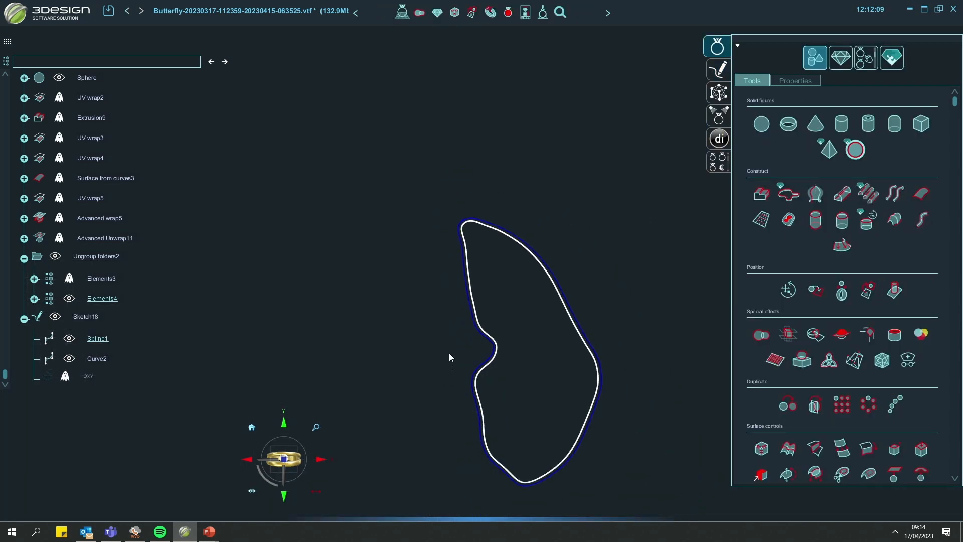
mouse_move(534, 417)
middle_mouse_down()
mouse_move(477, 234)
mouse_move(455, 428)
mouse_move(339, 277)
middle_mouse_up()
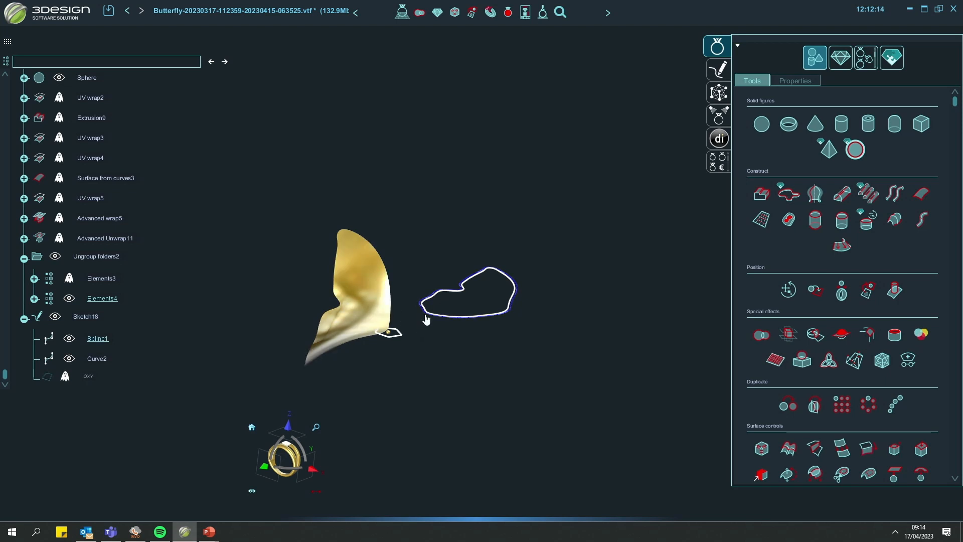
scroll(458, 297, "up", 8)
scroll(454, 339, "up", 2)
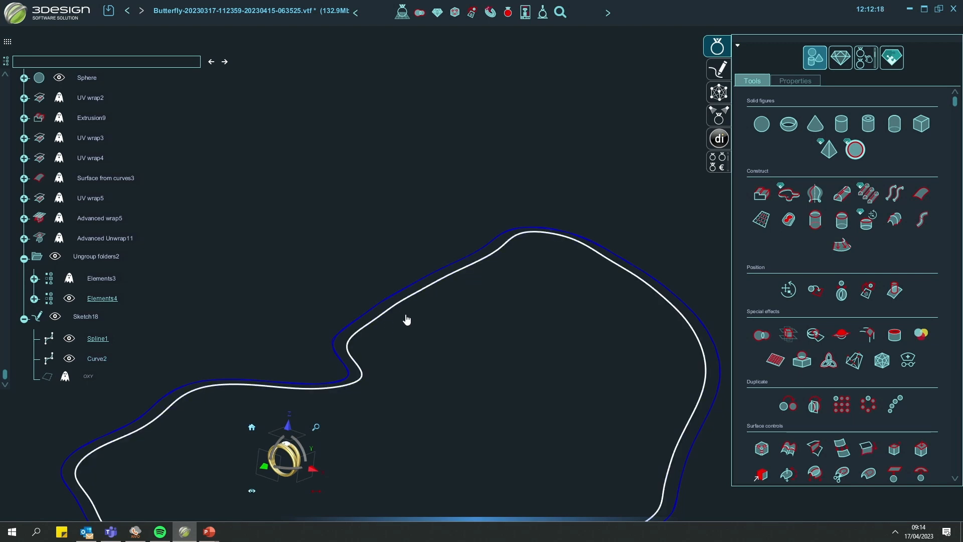
scroll(406, 313, "down", 6)
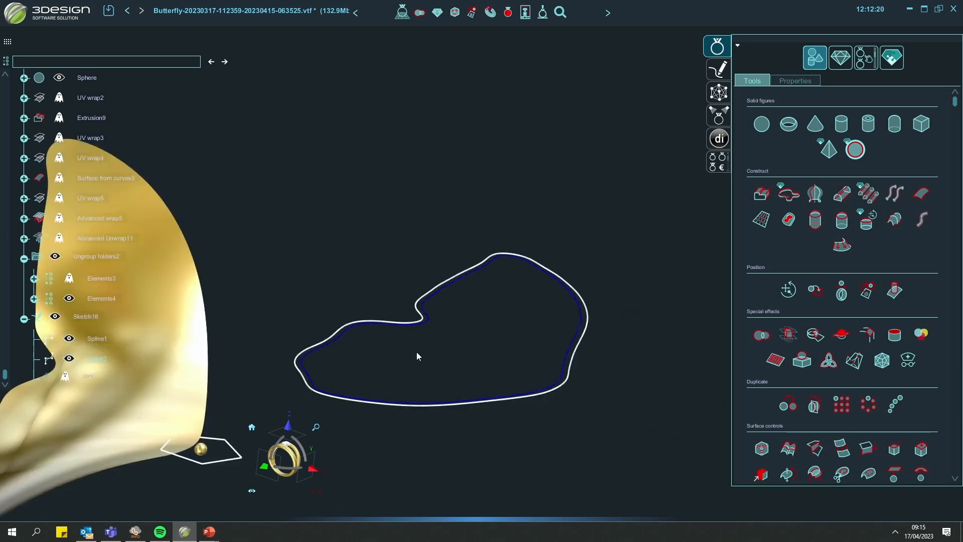
left_click(24, 319)
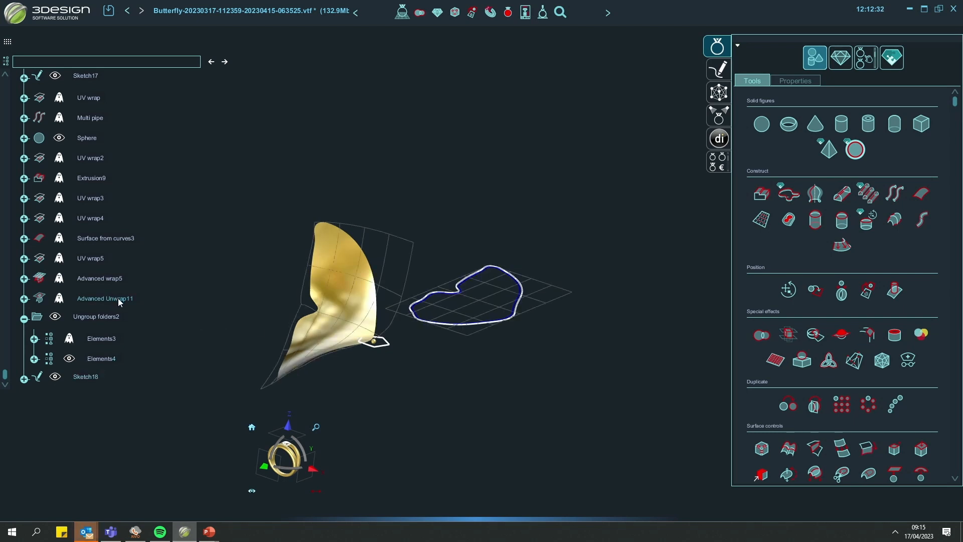
- Set up a UV wrap of the inner offset curve Curve2, using Advanced Unwrap11 as the reference
scroll(783, 351, "down", 3)
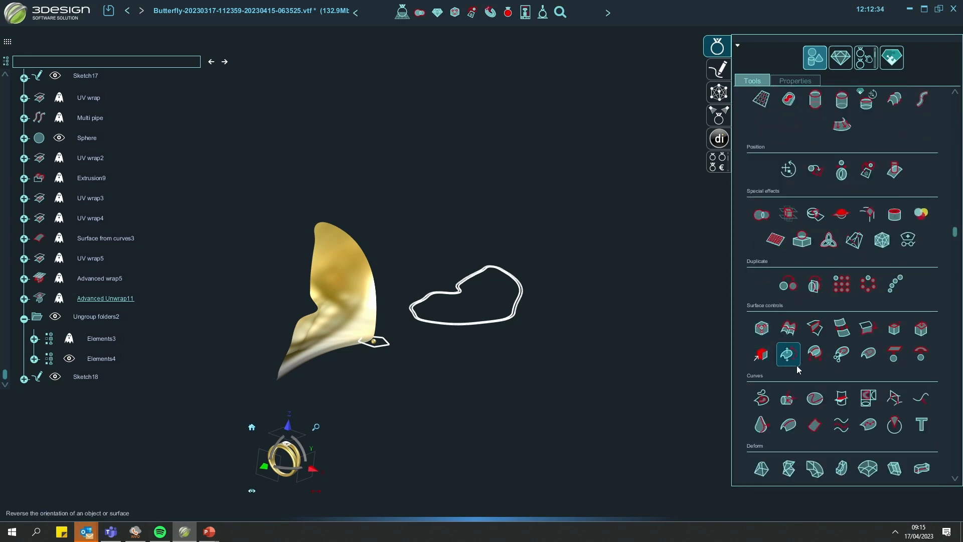
scroll(825, 373, "down", 3)
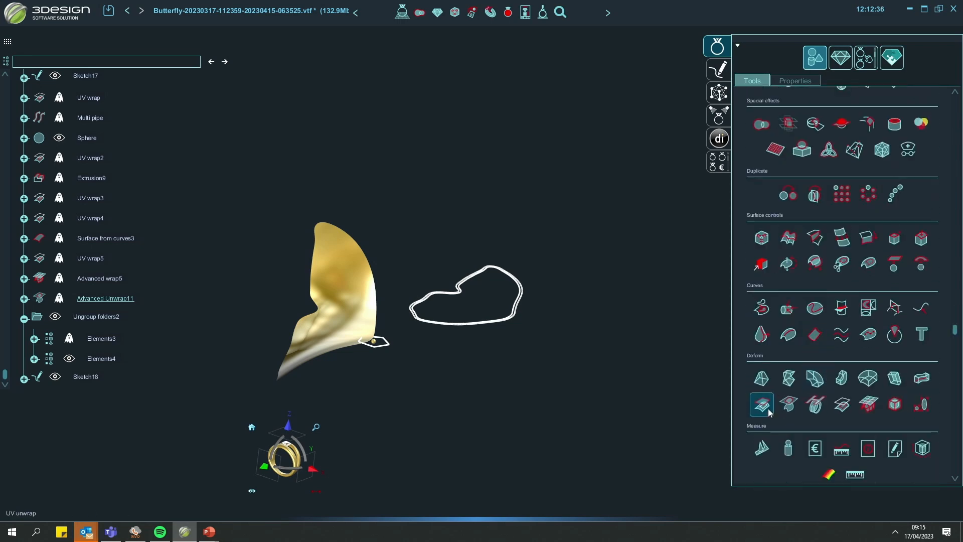
left_click(842, 403)
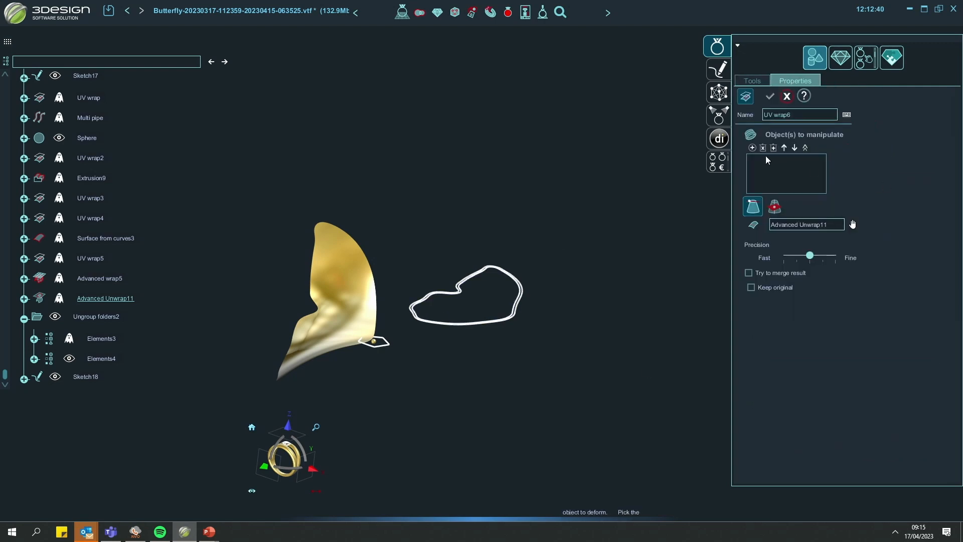
scroll(485, 309, "up", 5)
left_click(407, 262)
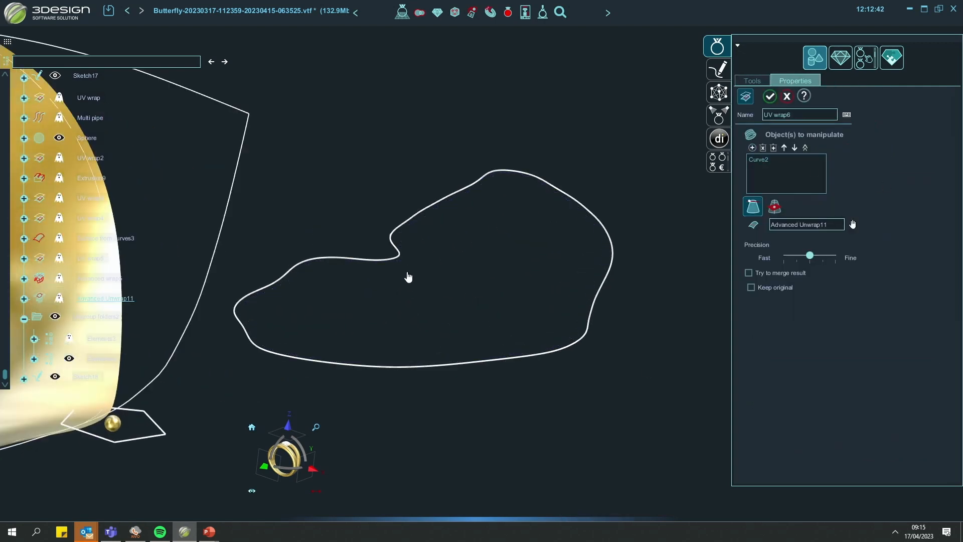
scroll(405, 326, "down", 4)
middle_click_drag(406, 326, 615, 338)
scroll(615, 339, "up", 1)
scroll(511, 310, "up", 6)
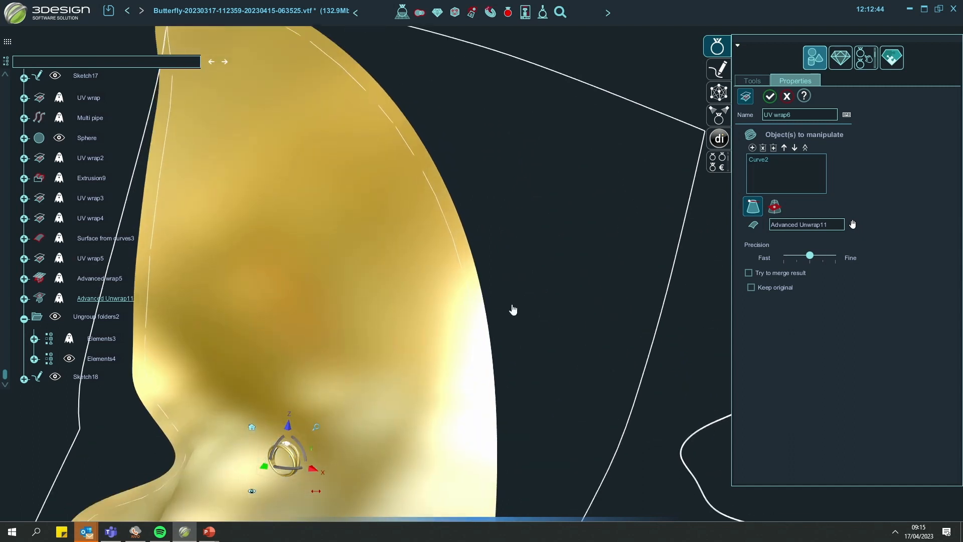
- Freeze the gold wing surface so the wrapped curve preview can be seen on it
scroll(531, 331, "down", 2)
middle_click_drag(361, 357, 441, 372)
right_click(473, 325)
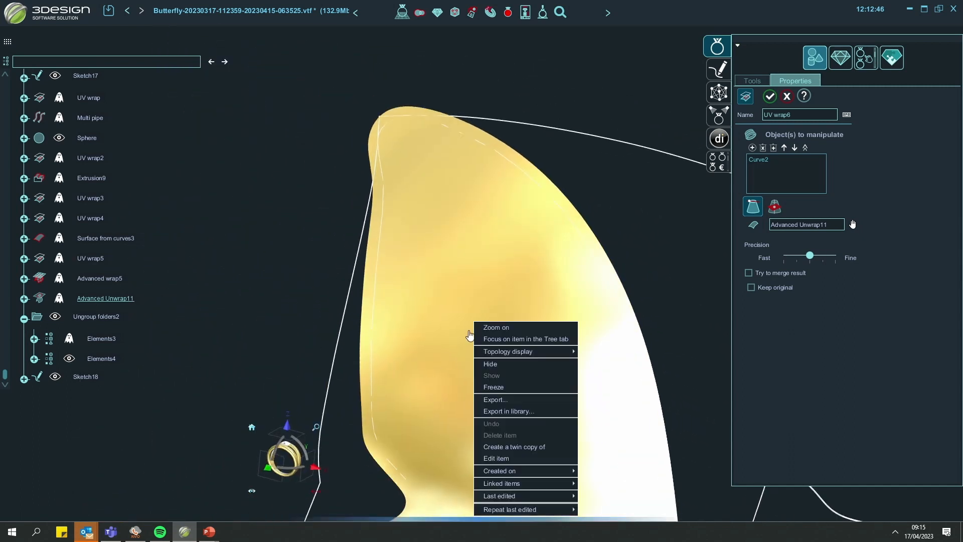
left_click(496, 386)
scroll(527, 278, "down", 3)
middle_click_drag(507, 278, 457, 287)
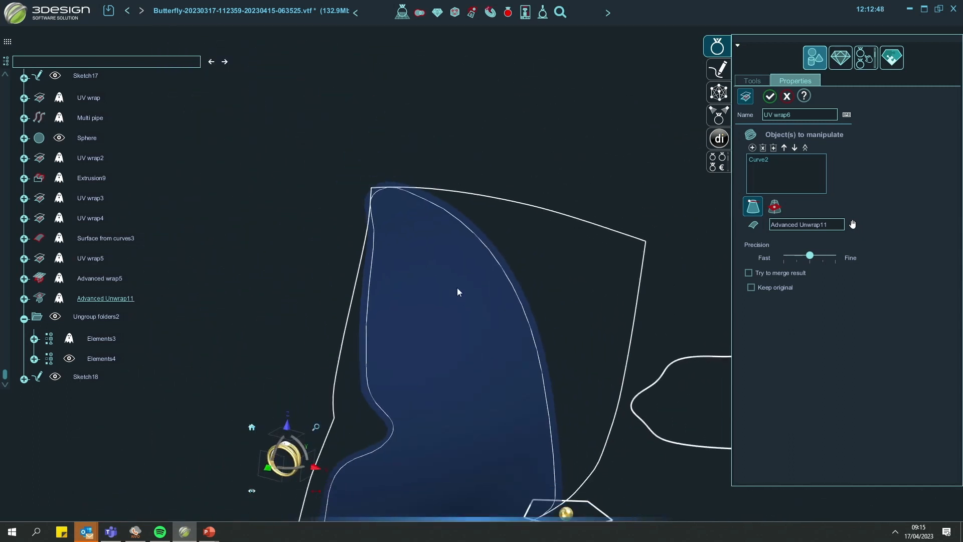
- Check the wrapped curve around the whole wing and apply the UV wrap
right_click_drag(456, 288, 441, 382)
middle_click_drag(442, 381, 351, 194)
right_click_drag(351, 194, 353, 372)
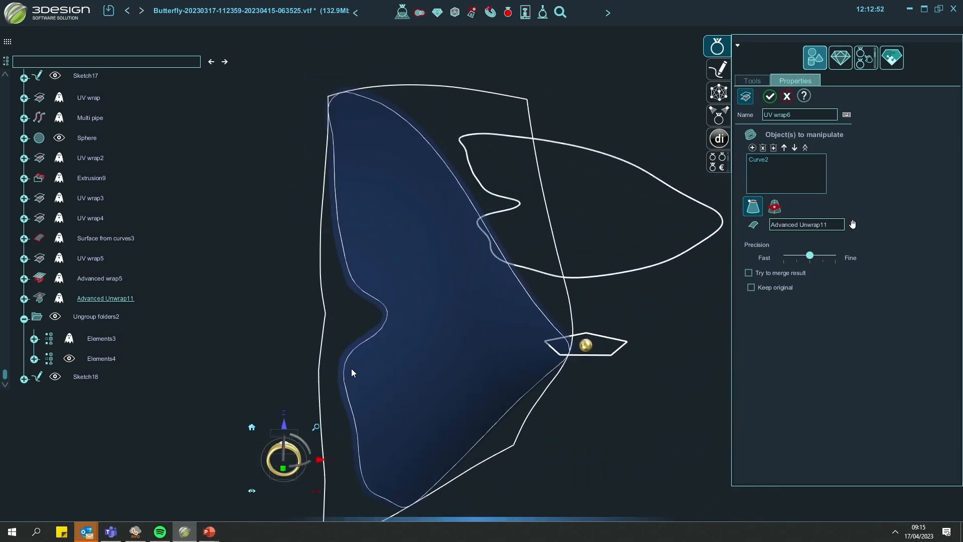
left_click(770, 97)
mouse_move(408, 353)
right_mouse_down()
mouse_move(608, 344)
mouse_move(300, 334)
mouse_move(331, 300)
mouse_move(495, 372)
mouse_move(397, 353)
right_mouse_up()
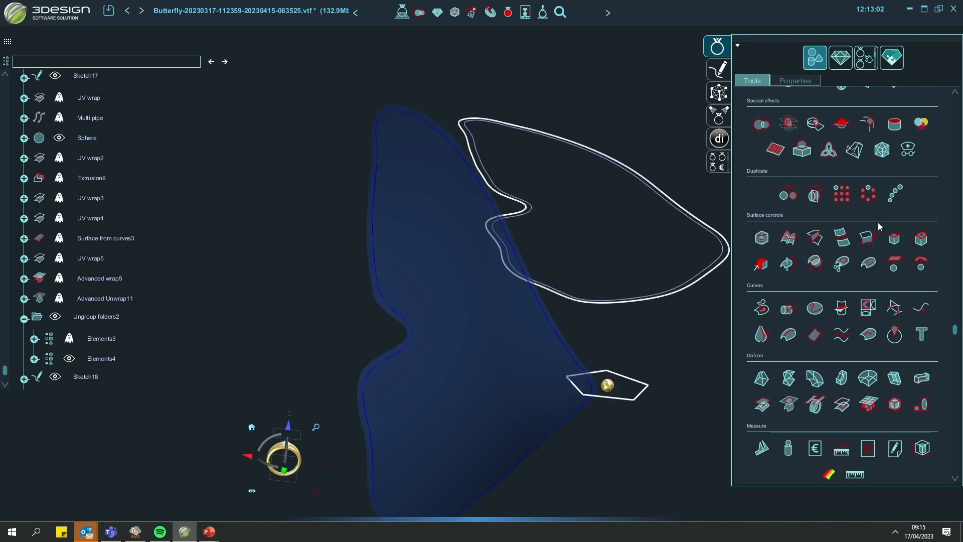
scroll(897, 225, "up", 4)
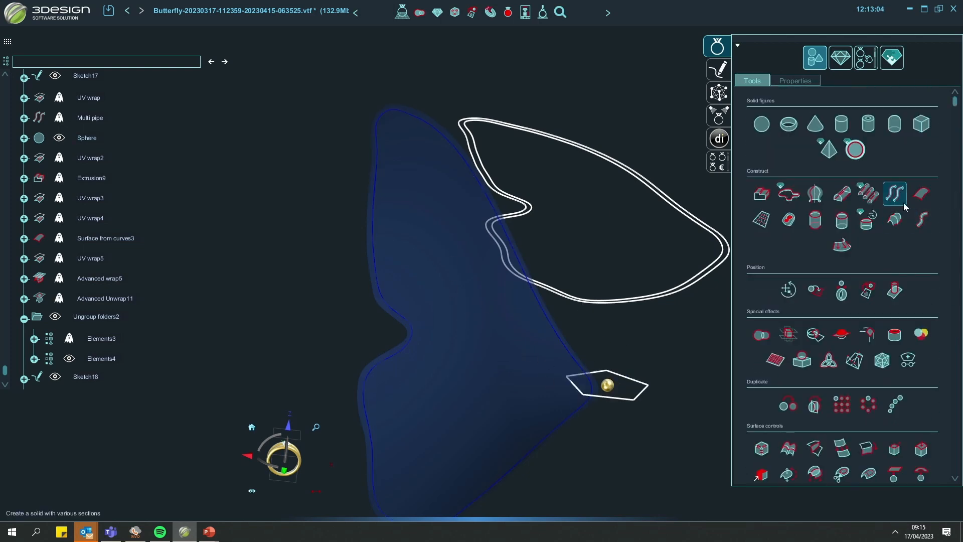
left_click(901, 205)
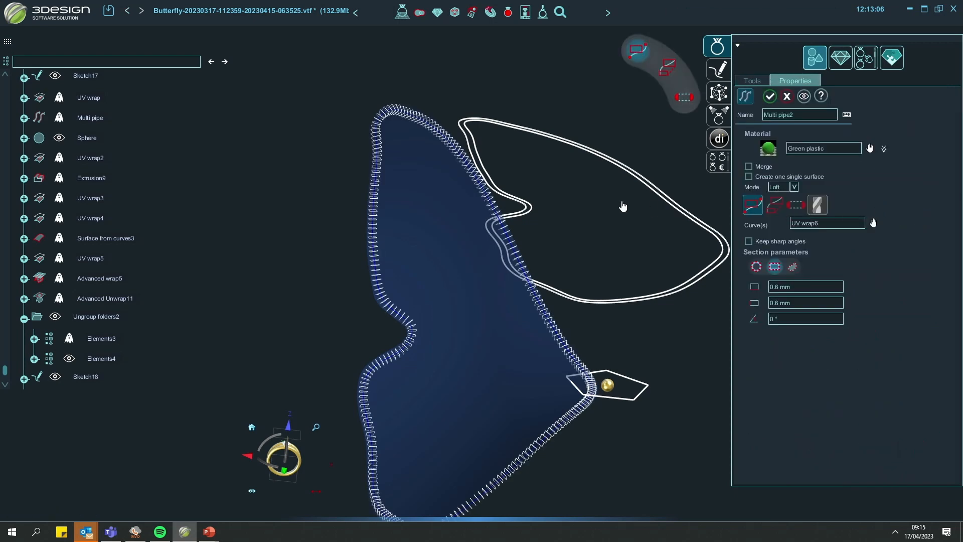
scroll(471, 247, "up", 3)
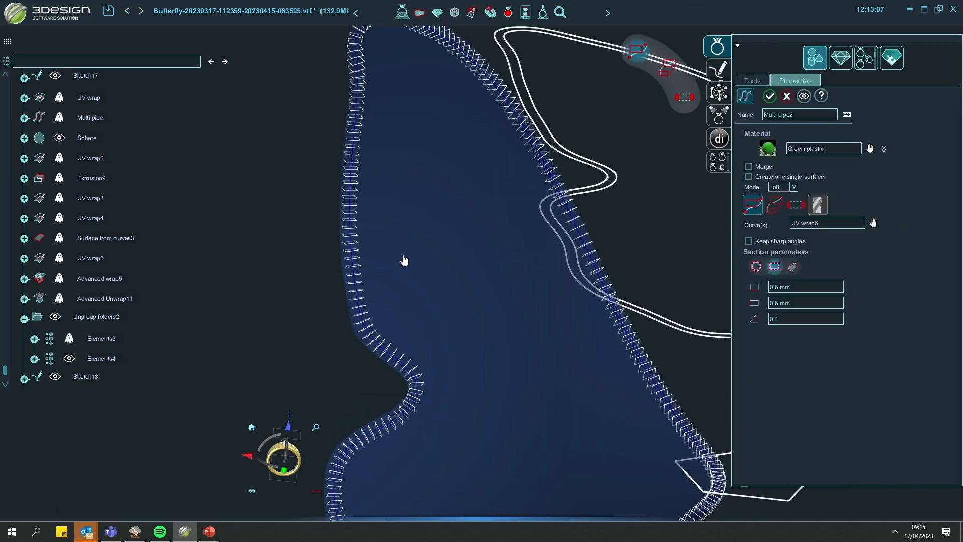
left_click(757, 268)
scroll(360, 330, "up", 3)
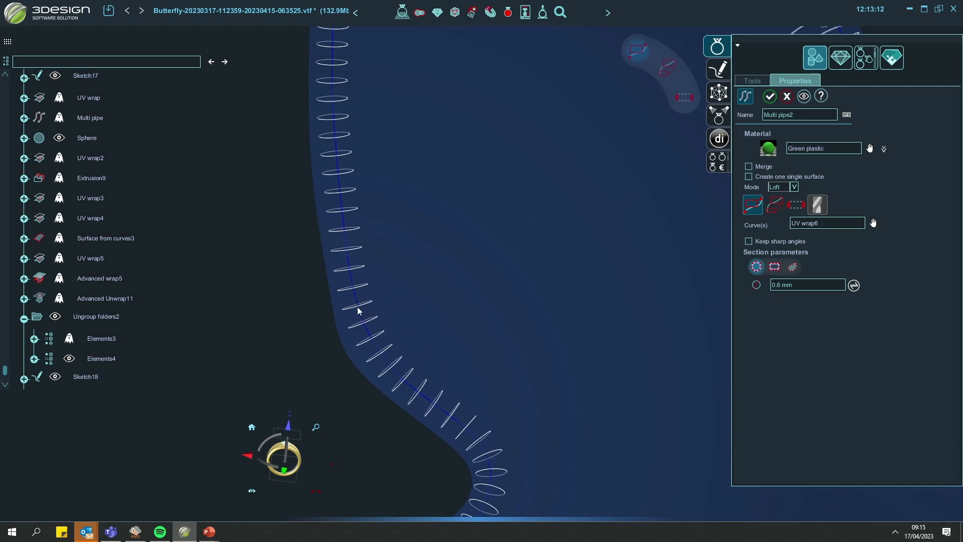
left_click(786, 97)
- Edit the gold sphere beside the wing and set its diameter to 0.6 mm
scroll(568, 212, "down", 5)
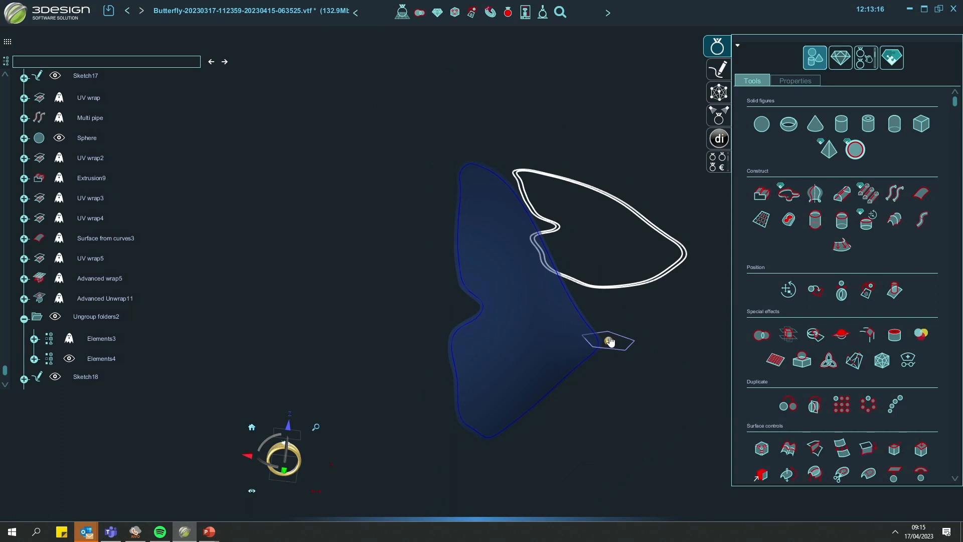
scroll(609, 340, "up", 6)
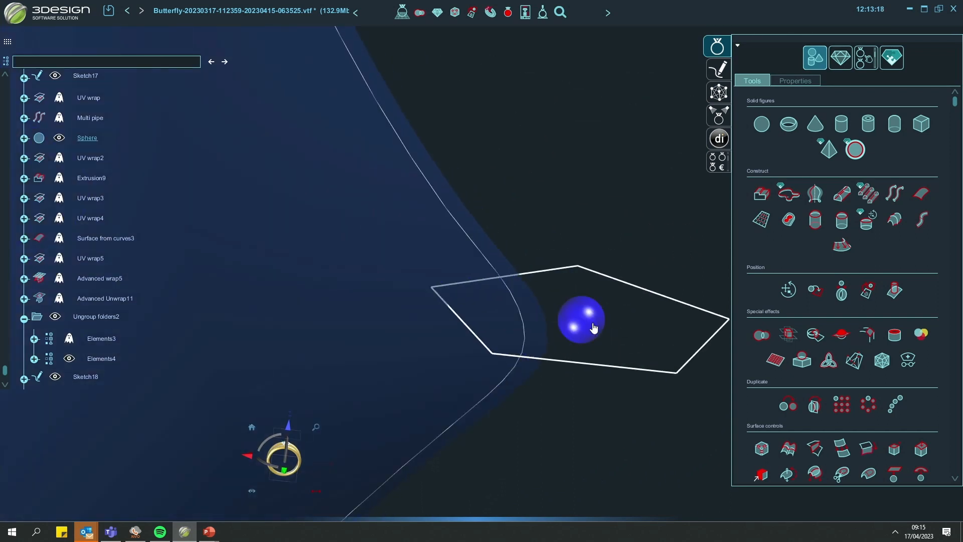
double_click(590, 327)
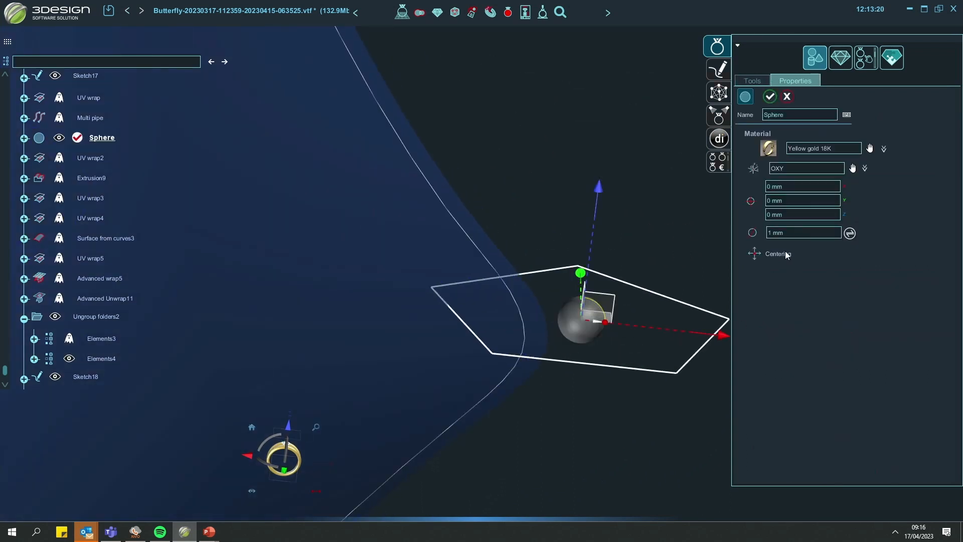
type("0.6")
key("Return")
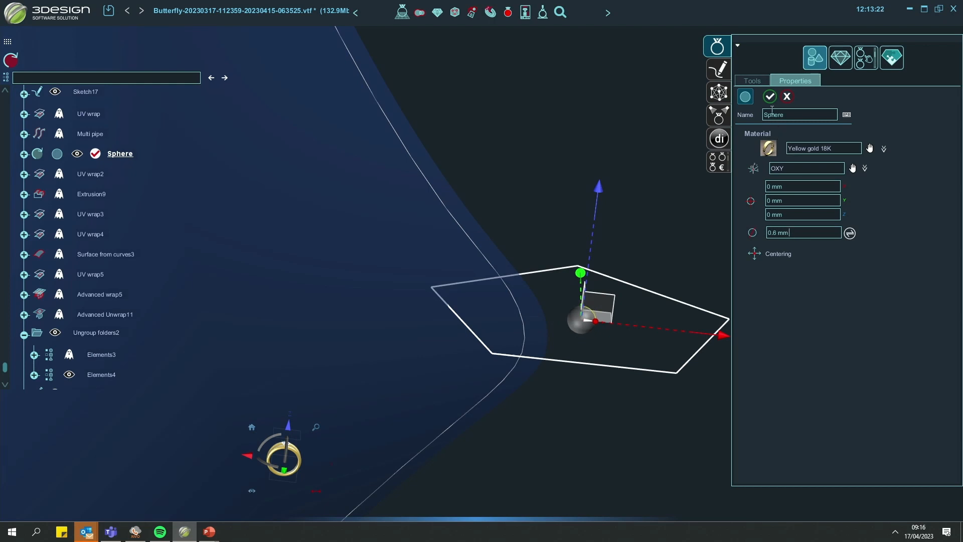
left_click(770, 97)
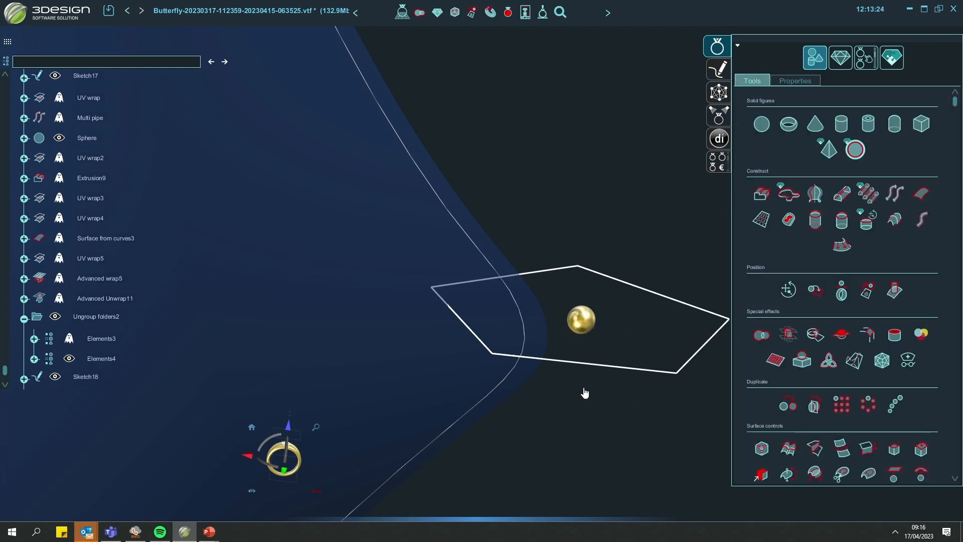
left_click(577, 321)
left_click(522, 320)
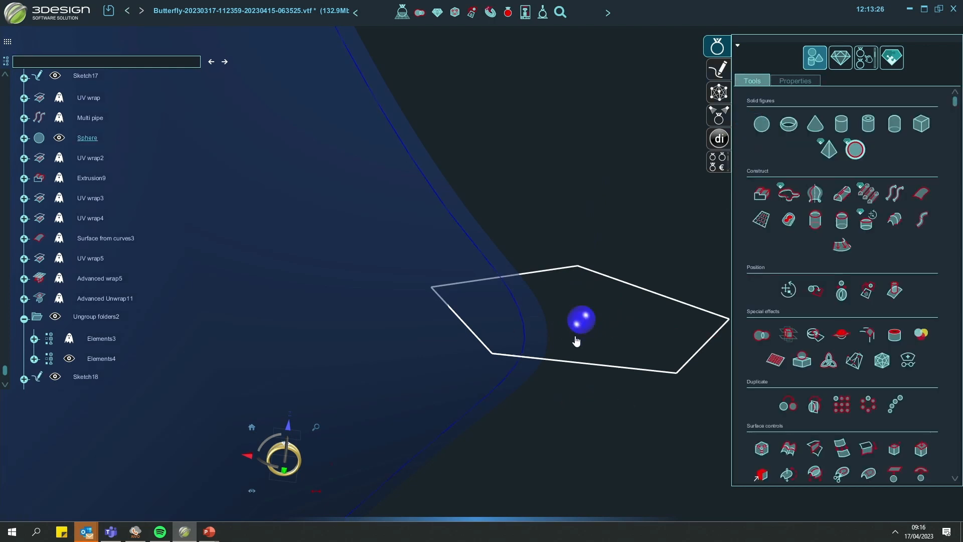
left_click(896, 404)
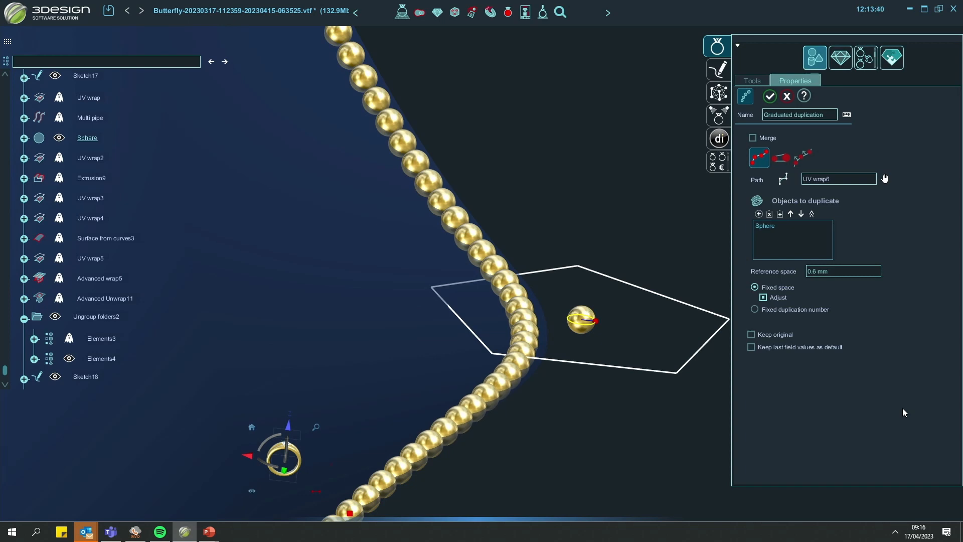
middle_click_drag(504, 247, 437, 299)
middle_click_drag(342, 324, 494, 307)
scroll(495, 307, "down", 5)
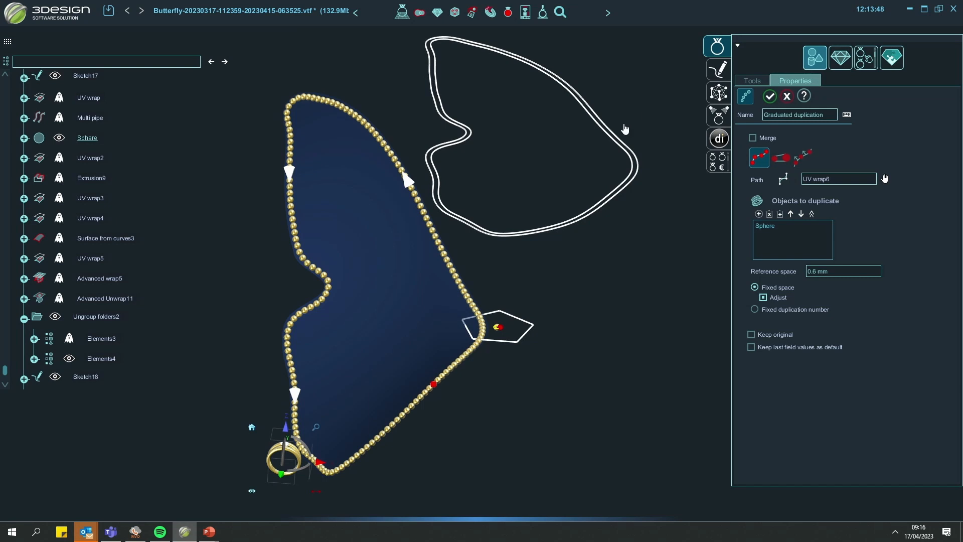
left_click(788, 97)
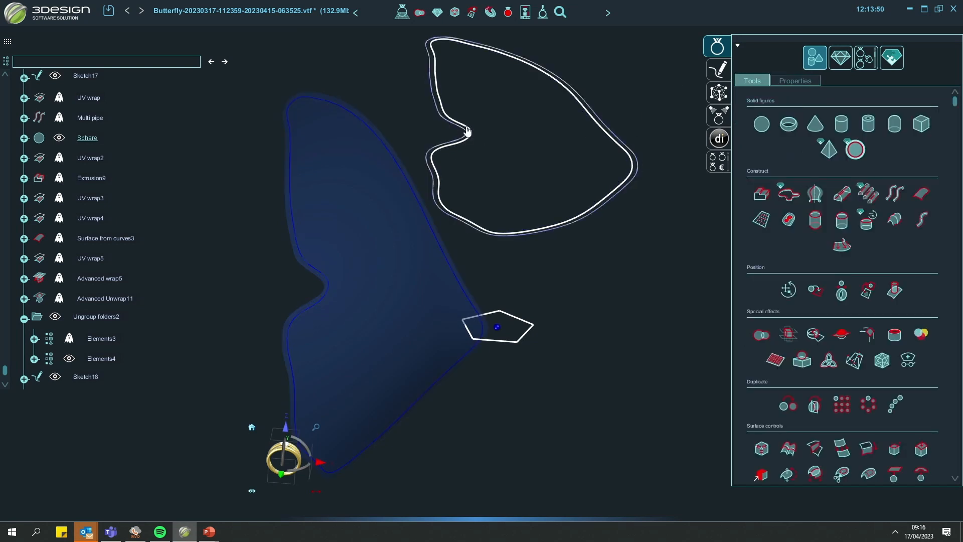
- Extrude the outer outline spline of the flattened wing symmetrically on both sides with a sweeping distance of 0.2 mm
left_click(432, 127)
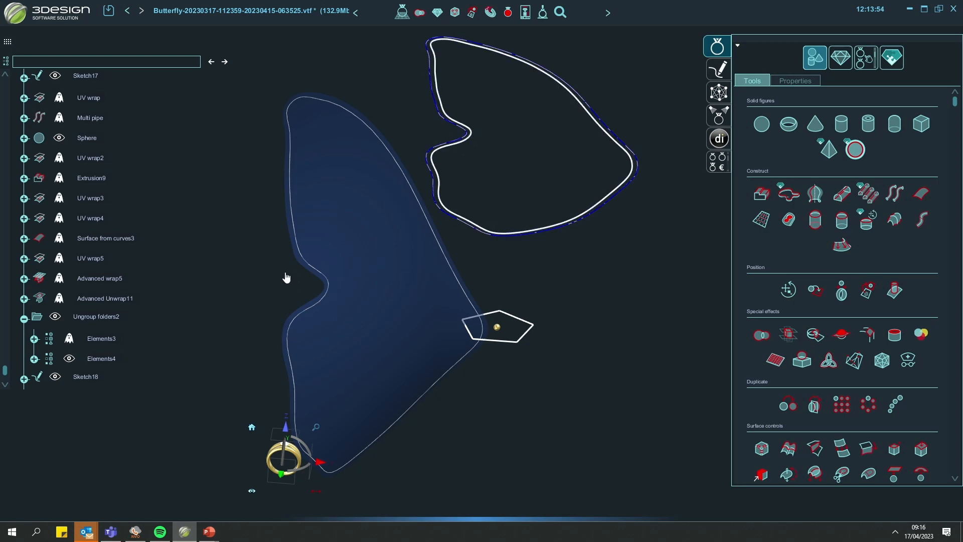
left_click(761, 194)
scroll(536, 331, "up", 6)
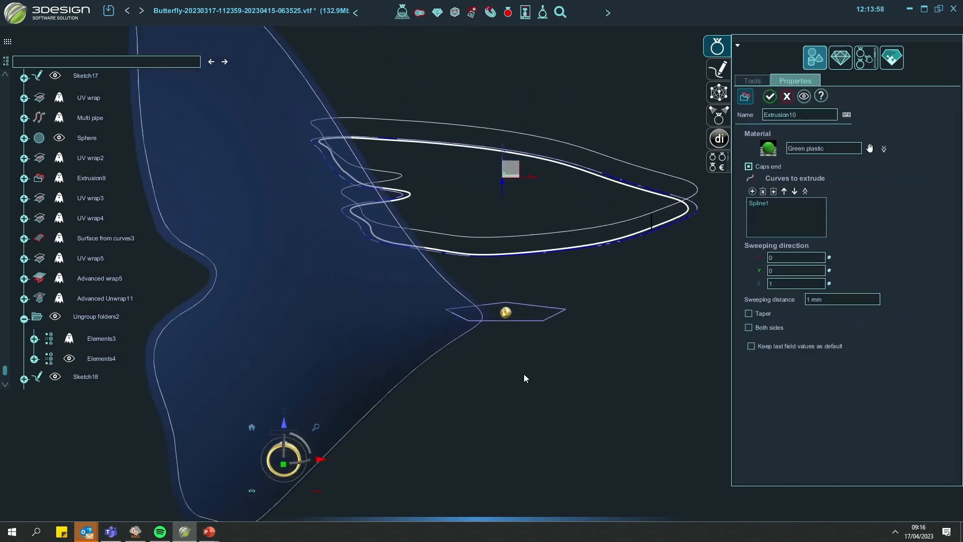
left_click(752, 328)
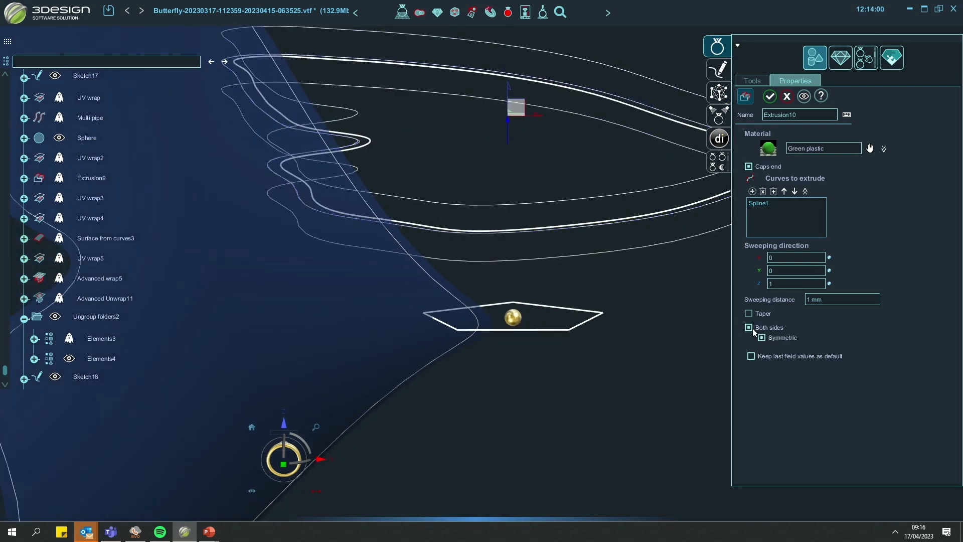
type("0.3 mm")
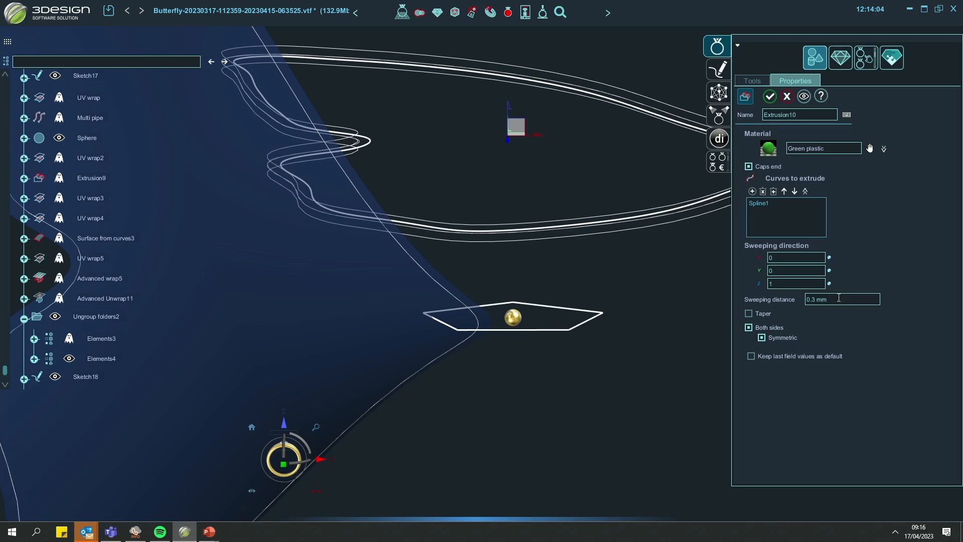
scroll(839, 298, "down", 1)
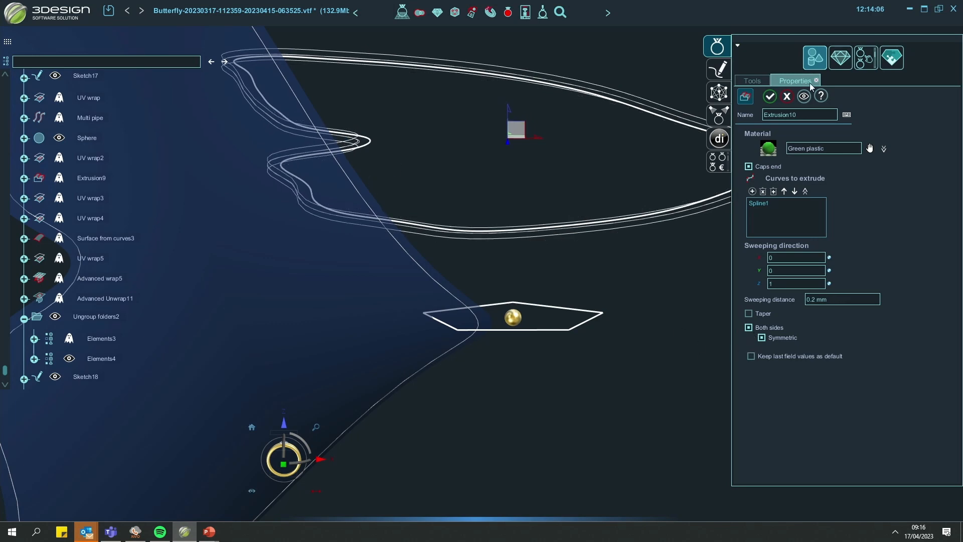
left_click(770, 96)
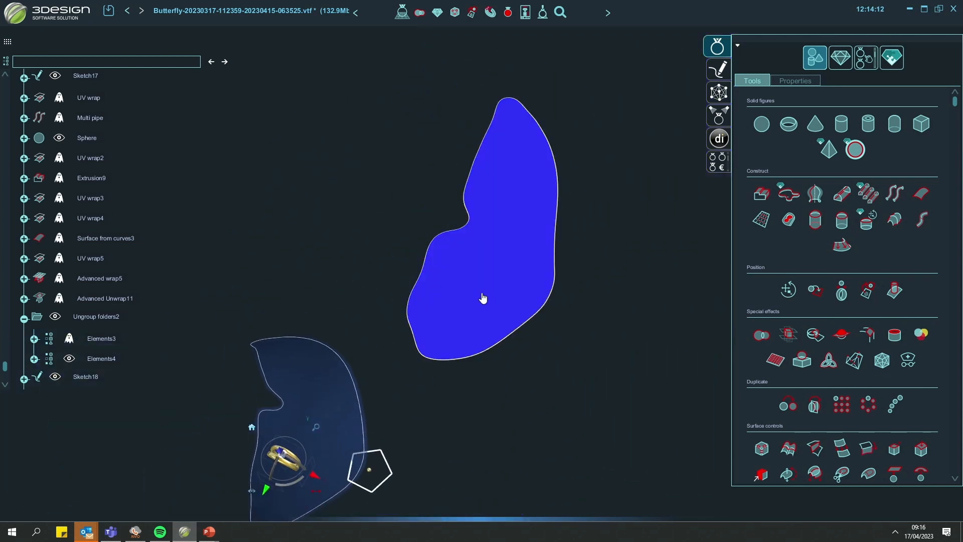
- Freeze the thin outline extrusion and extrude the inner offset Curve2 symmetrically on both sides by about 4.3 mm
right_click(460, 313)
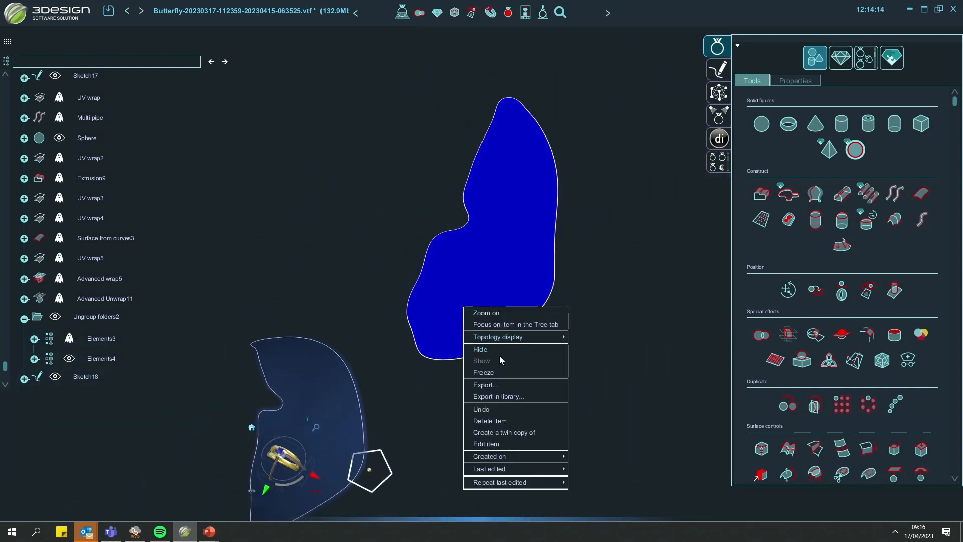
left_click(484, 373)
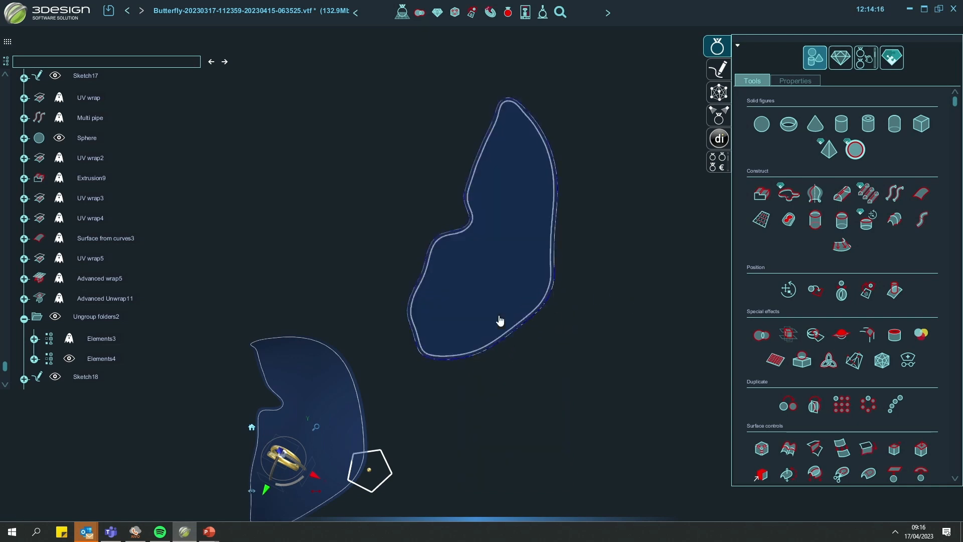
scroll(374, 279, "up", 5)
scroll(508, 366, "down", 5)
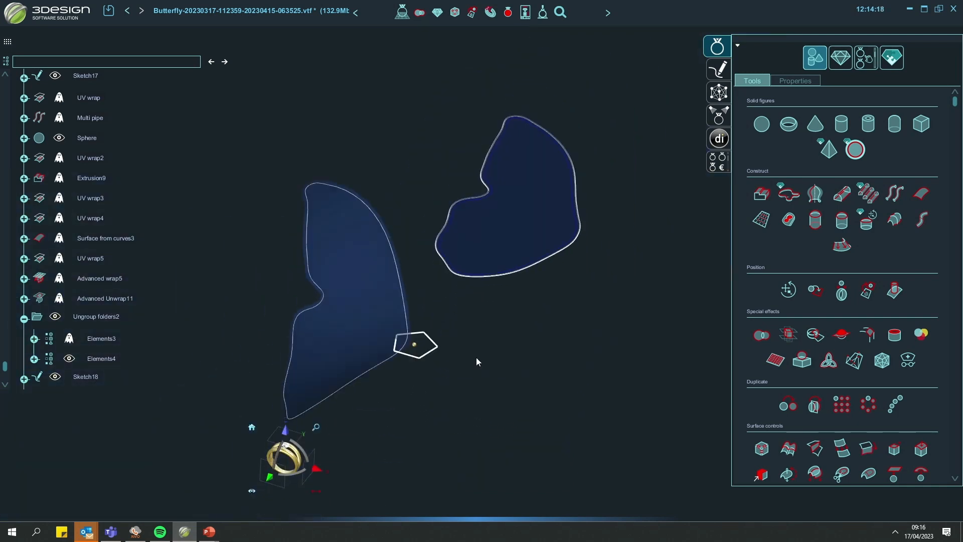
left_click(761, 193)
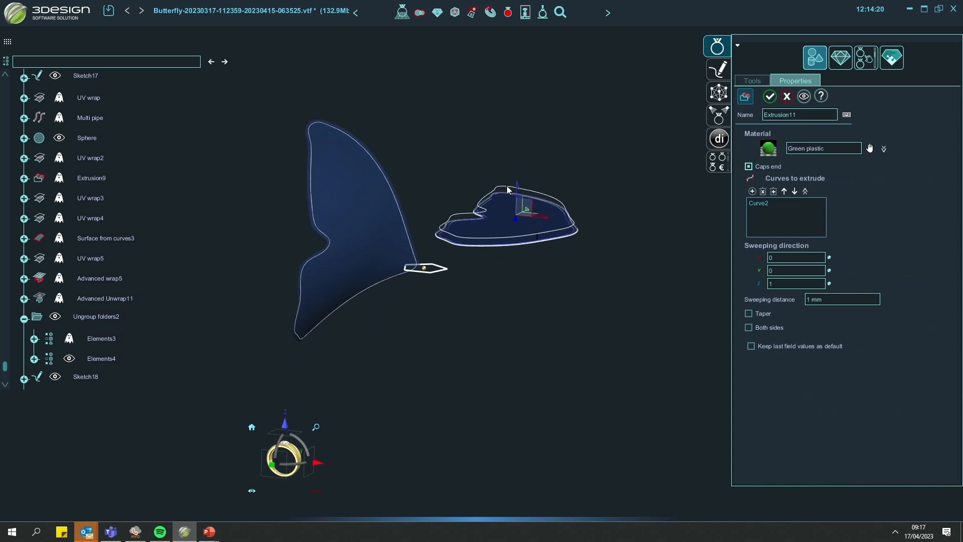
left_click(749, 327)
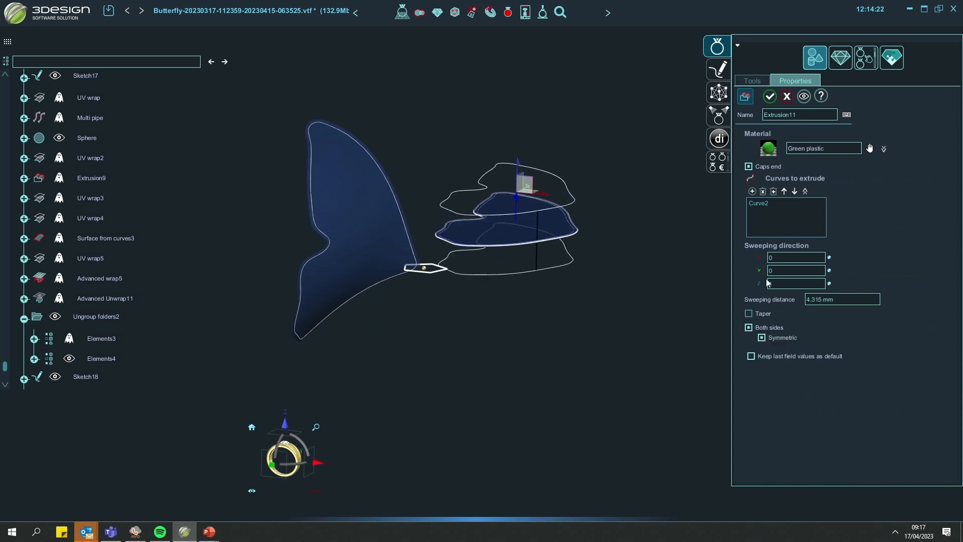
left_click(769, 96)
- Unfreeze Extrusion10 and subtract the taller Extrusion11 from it with a Boolean operation to leave a thin wing-shaped frame
scroll(83, 341, "down", 1)
right_click(83, 347)
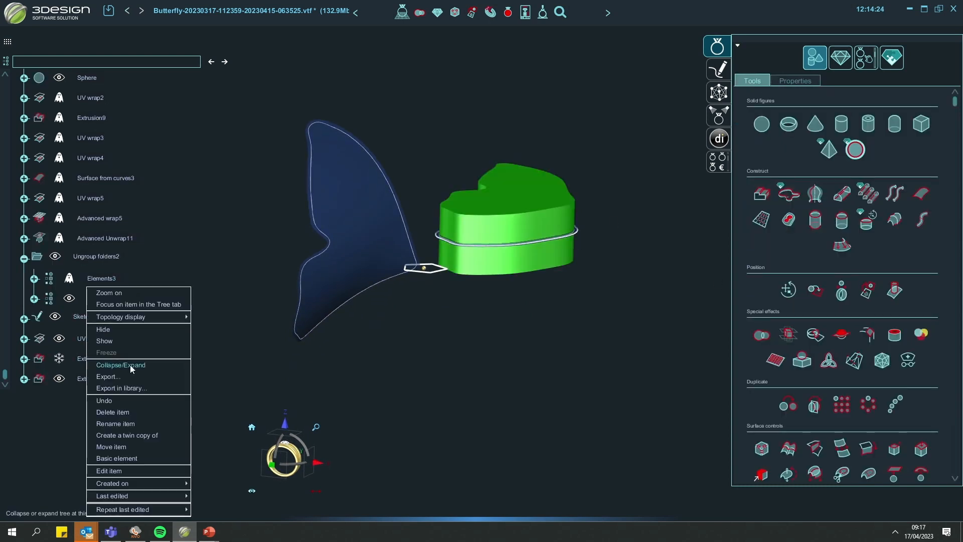
left_click(125, 343)
scroll(521, 310, "up", 3)
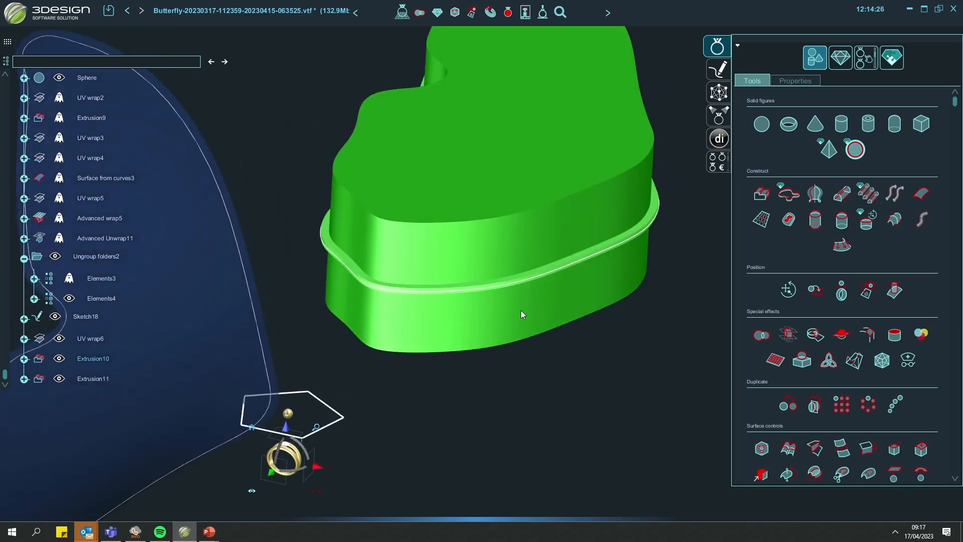
scroll(415, 280, "up", 4)
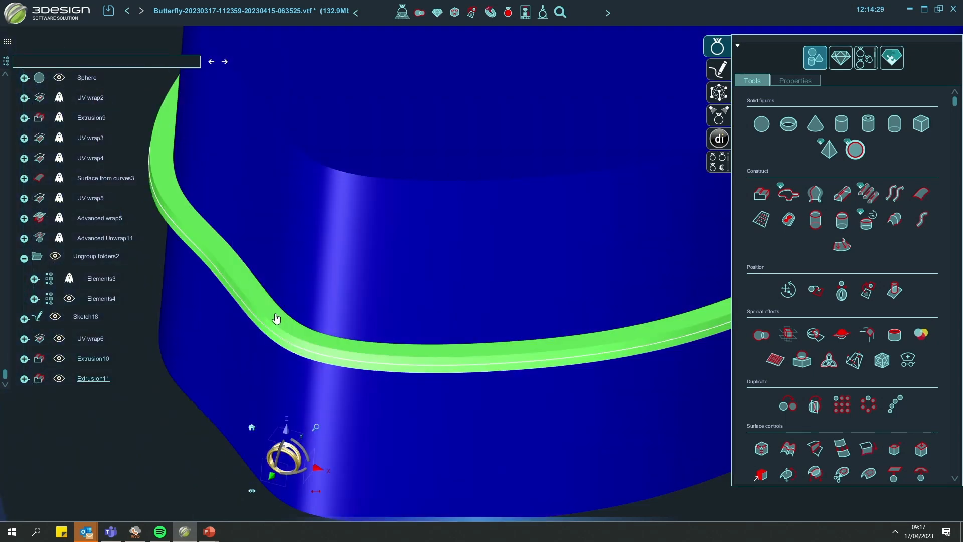
left_click(277, 318)
left_click(323, 279, "ctrl")
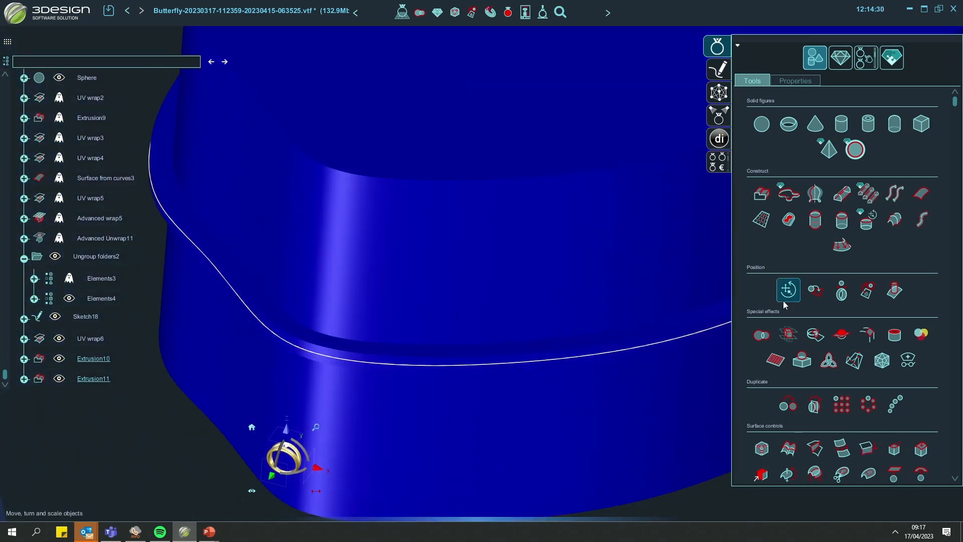
left_click(763, 339)
left_click(840, 242)
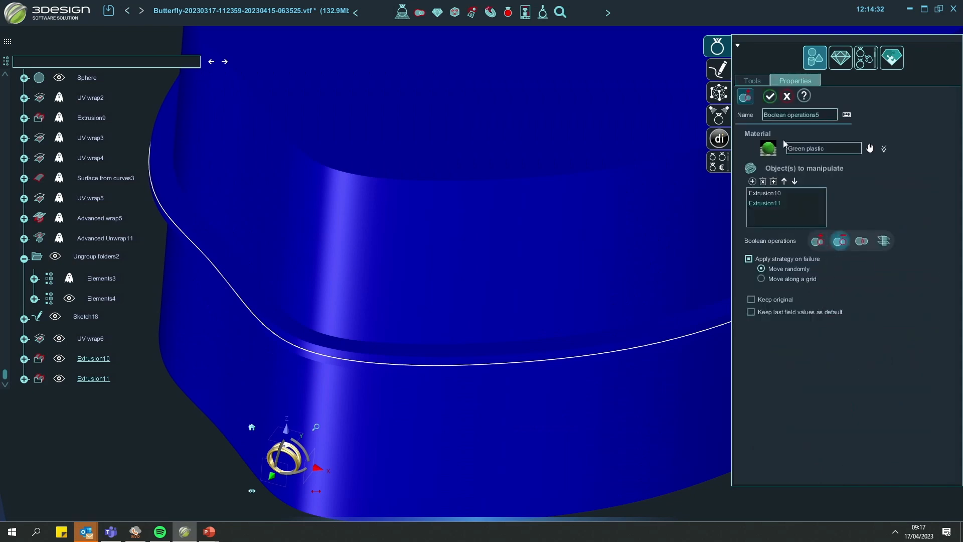
left_click(770, 97)
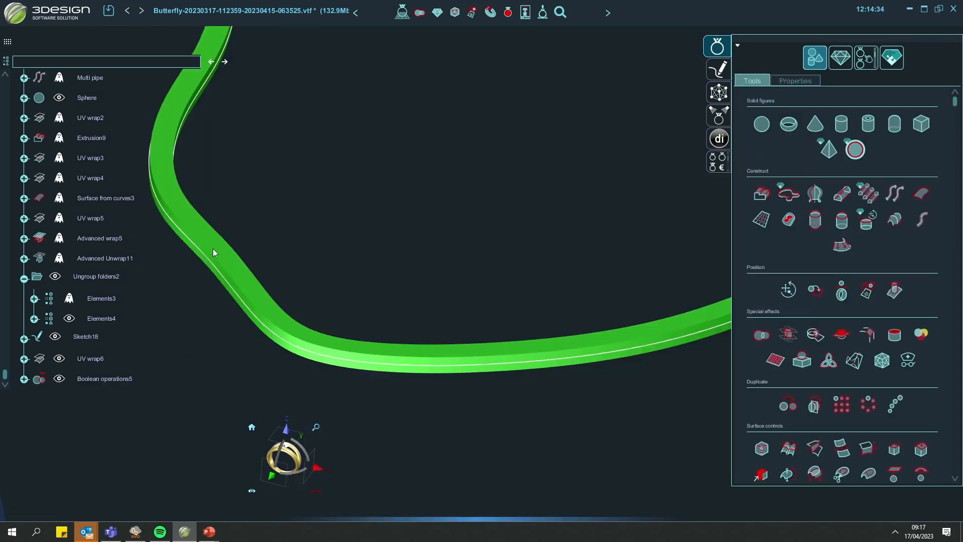
- UV wrap the thin Boolean border frame onto the curved wing using Advanced Unwrap11 as the reference
scroll(213, 251, "down", 5)
left_click(516, 399)
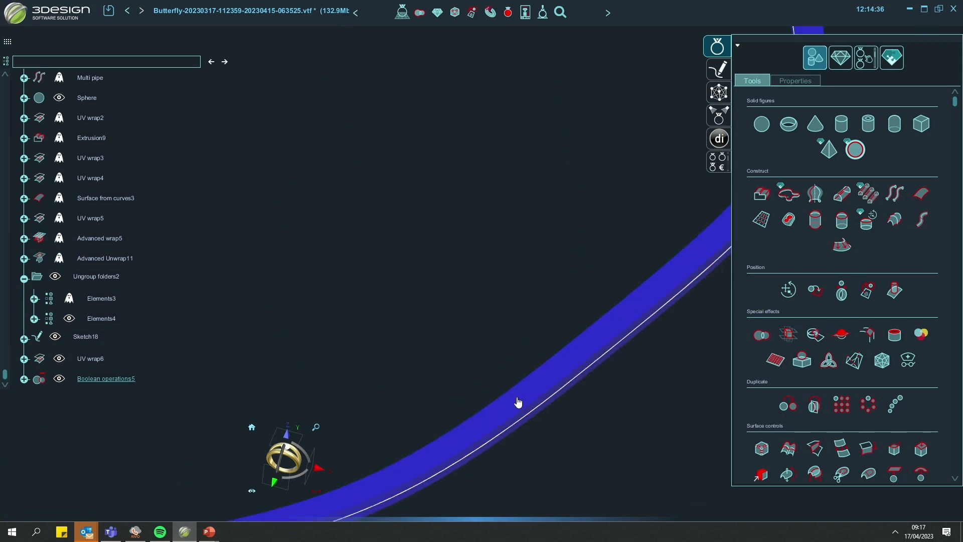
scroll(510, 406, "down", 5)
middle_click_drag(510, 406, 594, 297)
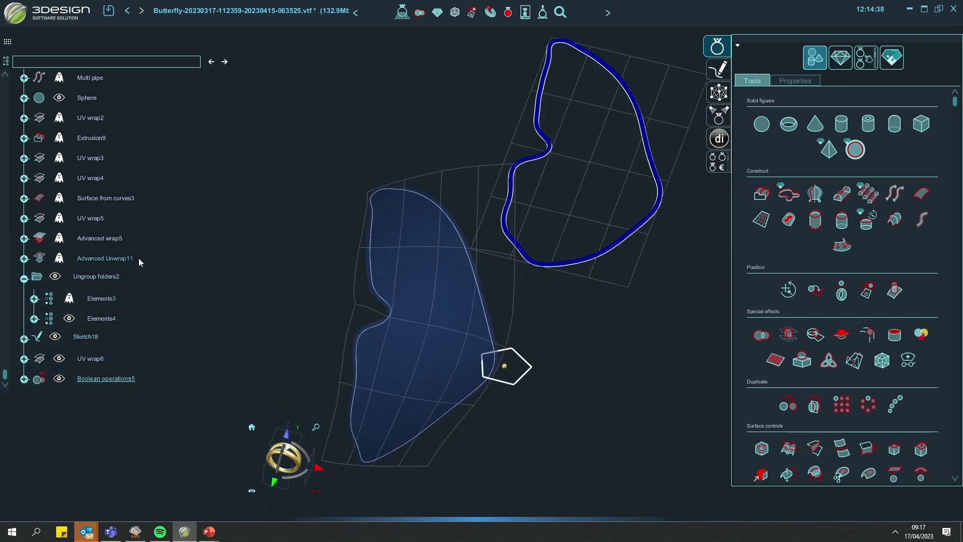
scroll(829, 409, "down", 4)
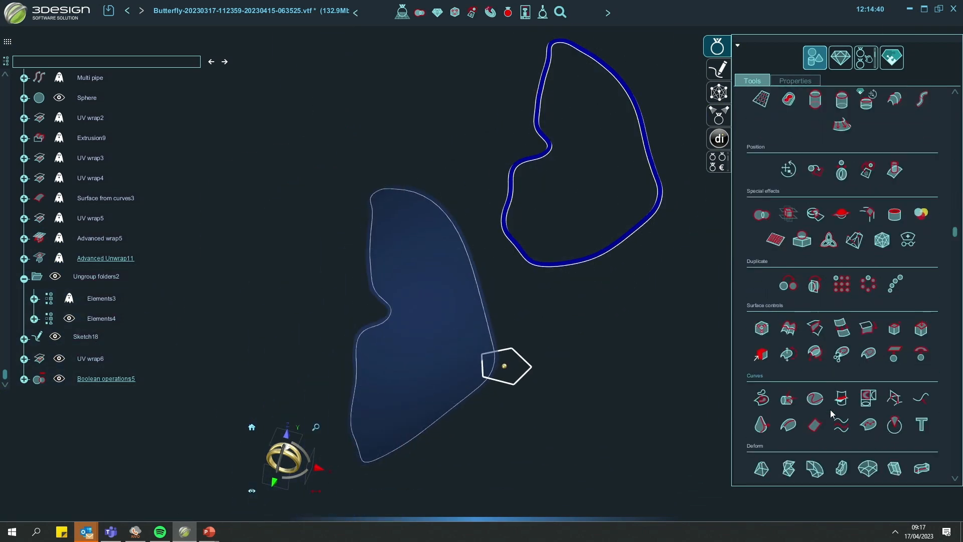
scroll(831, 415, "down", 1)
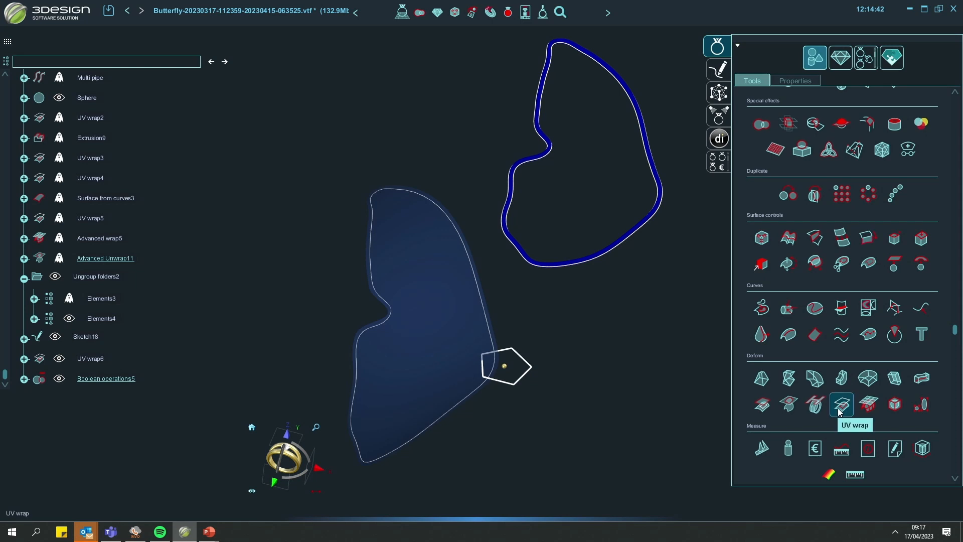
left_click(841, 404)
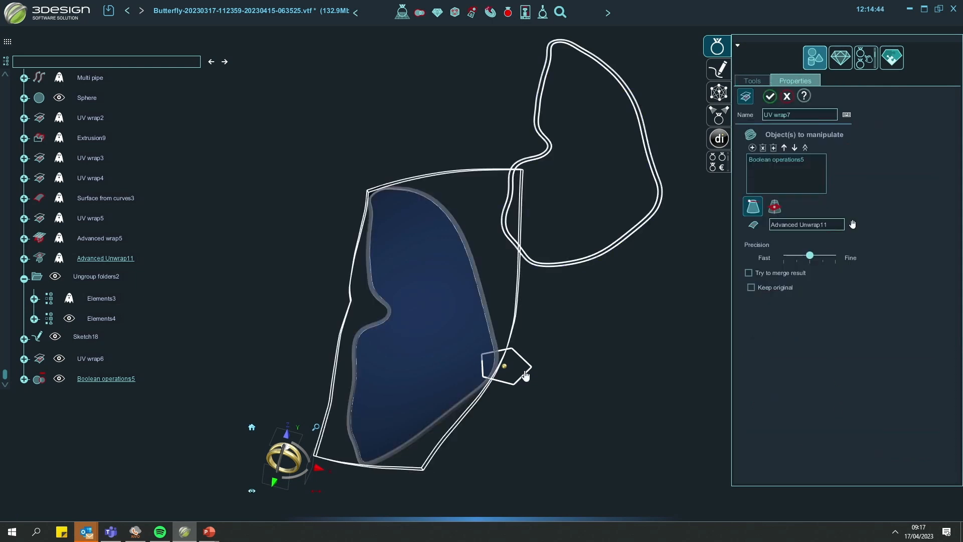
middle_click_drag(526, 376, 615, 355)
left_click(770, 96)
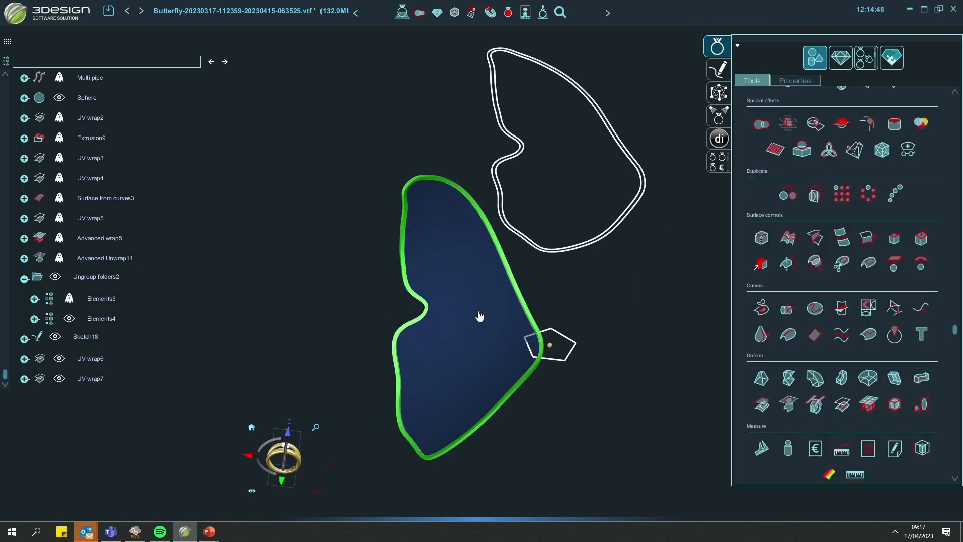
- Examine the wrapped border frame from several angles to check how it follows the curved wing's edge
scroll(477, 318, "up", 3)
middle_click_drag(421, 391, 454, 355)
scroll(456, 346, "down", 5)
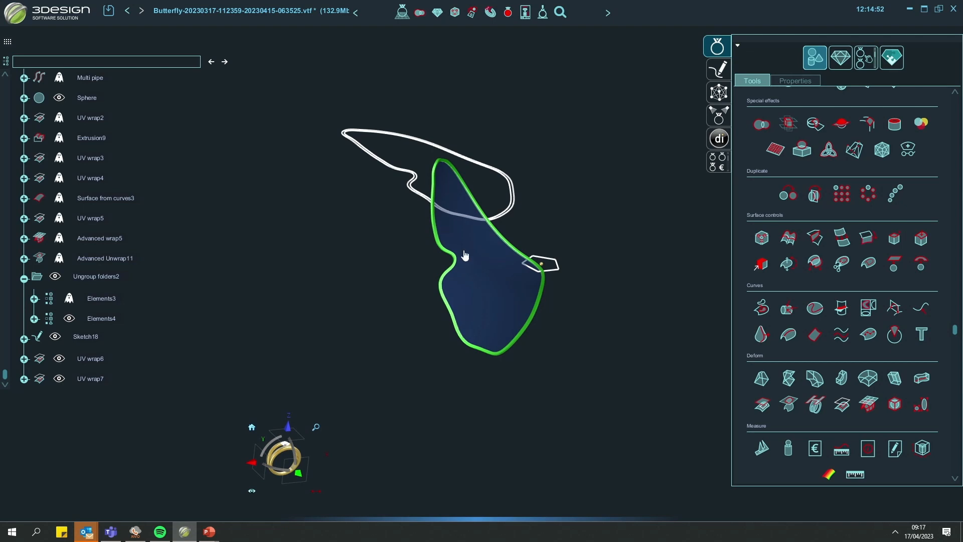
middle_click_drag(465, 255, 393, 272)
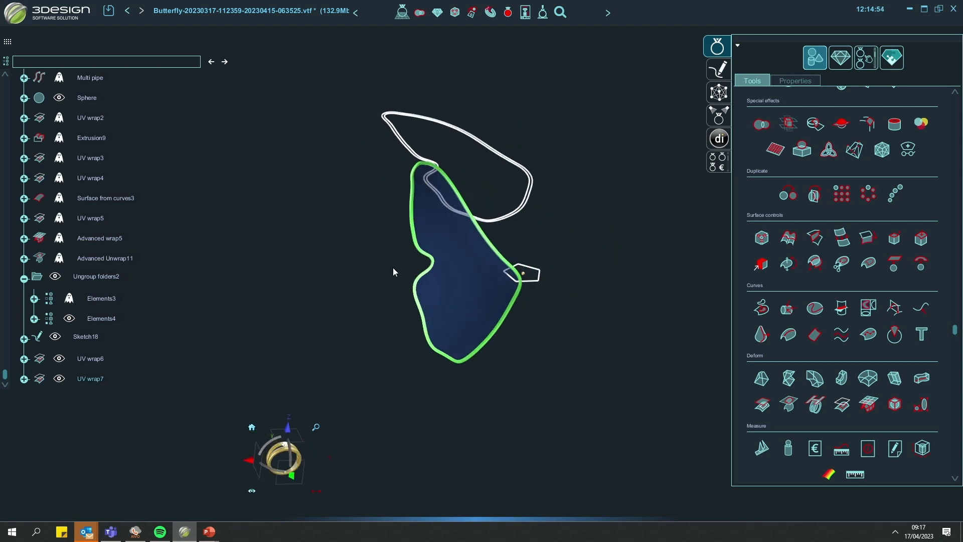
scroll(393, 272, "up", 5)
middle_click_drag(622, 356, 684, 415)
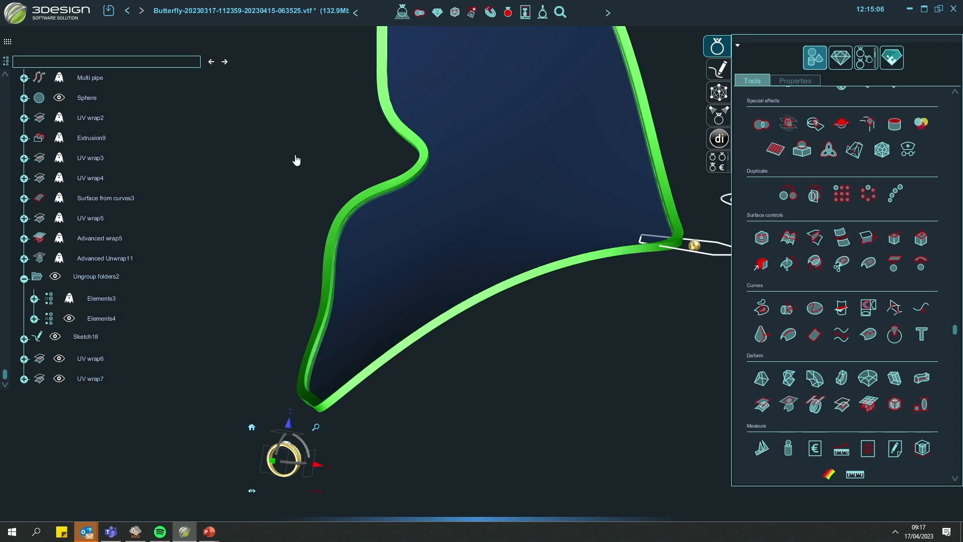
scroll(285, 286, "down", 3)
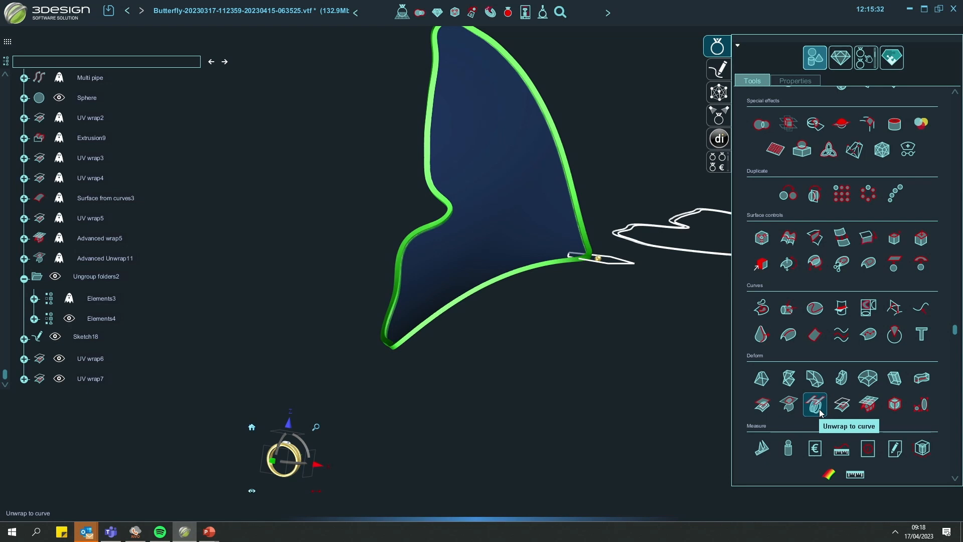
middle_click_drag(422, 258, 522, 301)
scroll(518, 333, "up", 5)
right_click_drag(522, 301, 522, 288)
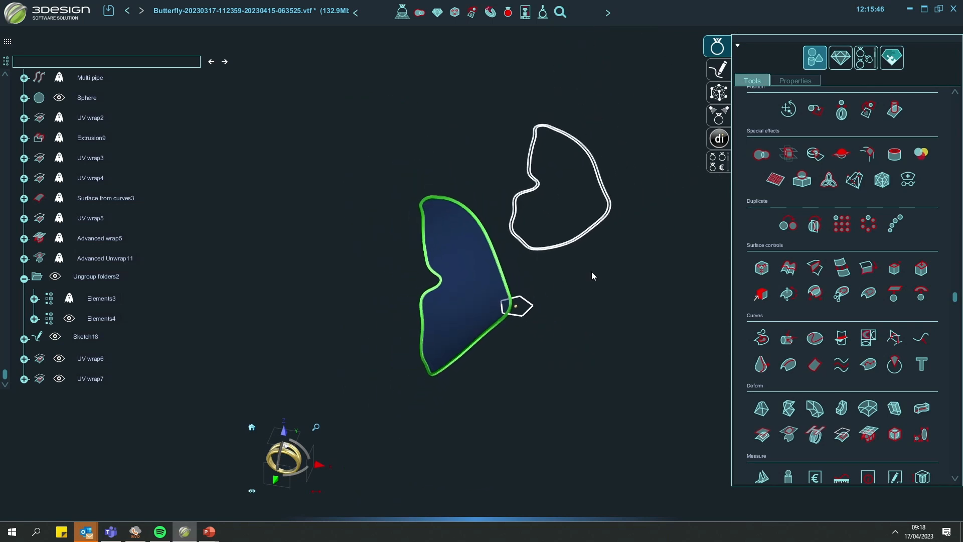
- Fill the flattened wing's outer outline spline with a green plastic surface from curves, previewing it before creation
middle_click_drag(591, 272, 517, 323)
right_click_drag(517, 323, 515, 338)
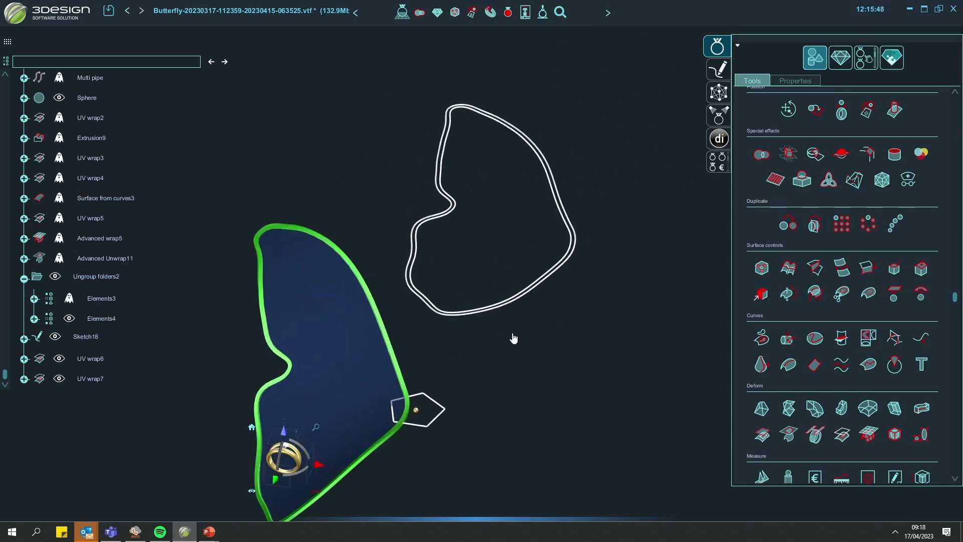
middle_click_drag(483, 290, 527, 275)
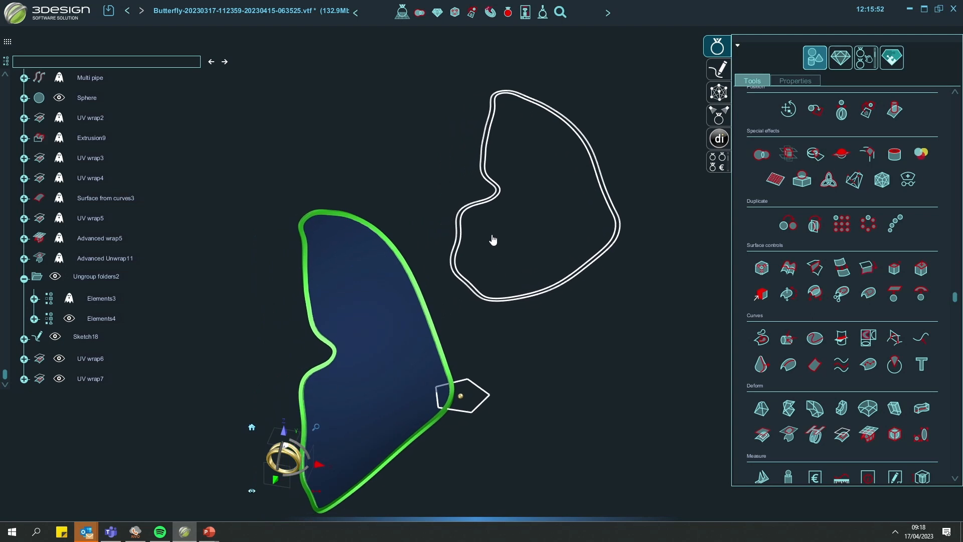
left_click(486, 197)
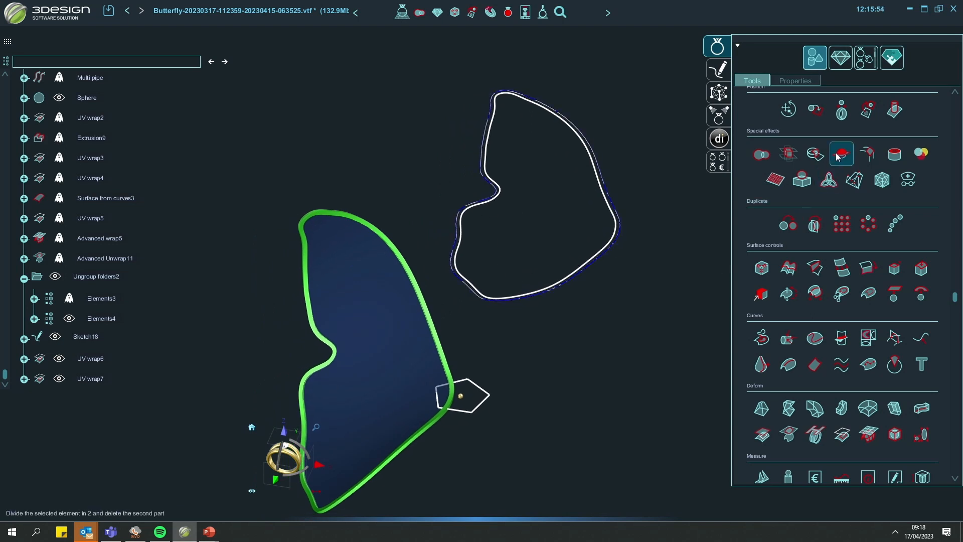
scroll(828, 230, "down", 2)
left_click(921, 194)
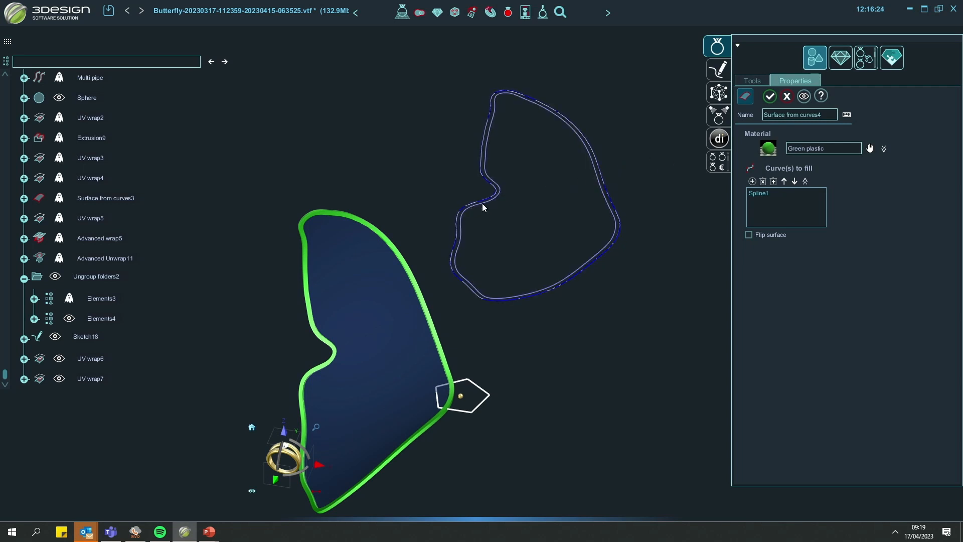
scroll(481, 208, "up", 3)
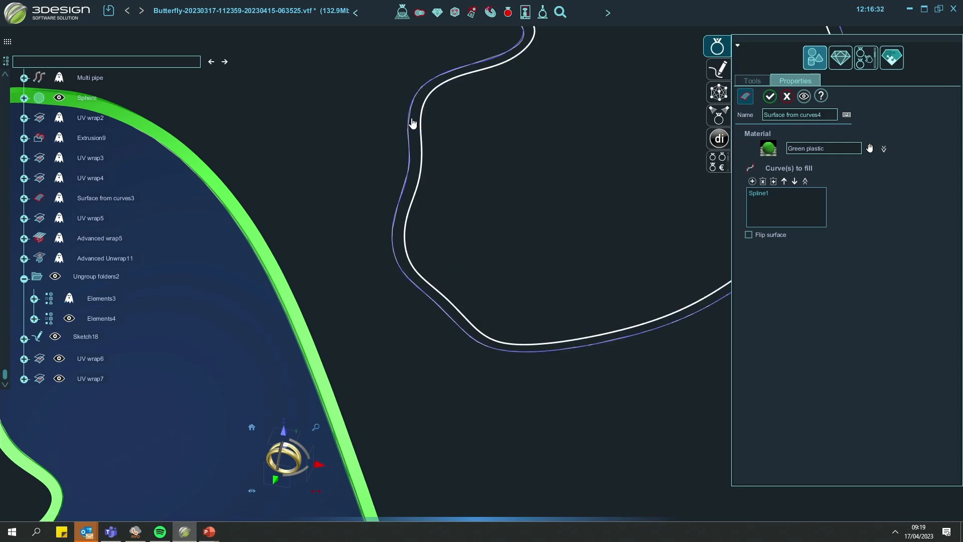
left_click(804, 96)
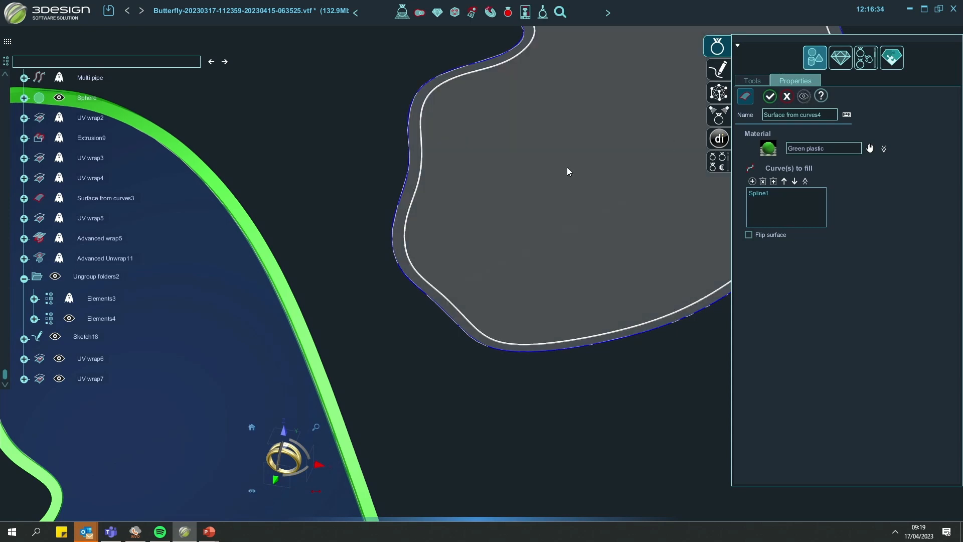
scroll(462, 284, "down", 3)
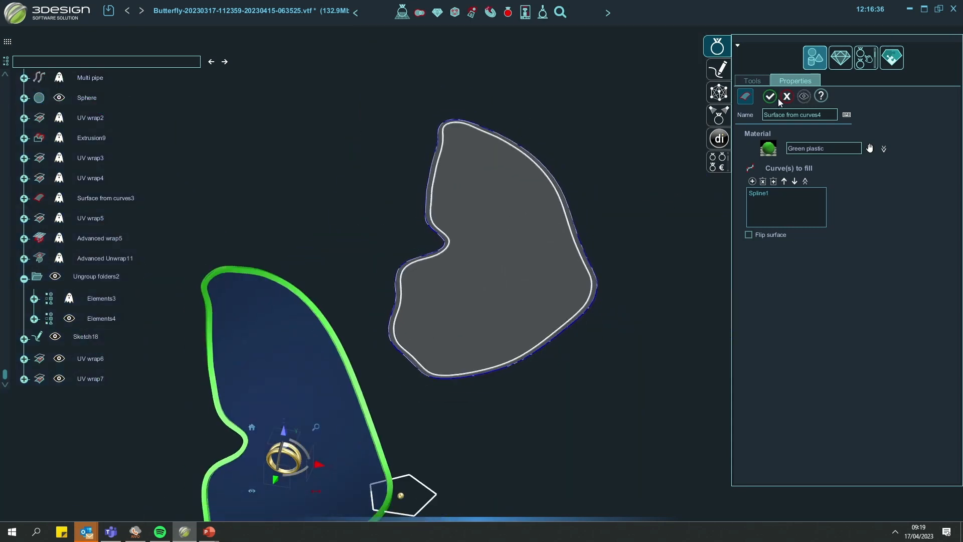
left_click(774, 97)
- Start an Advanced pavé on the newly filled flat wing surface
scroll(610, 357, "up", 1)
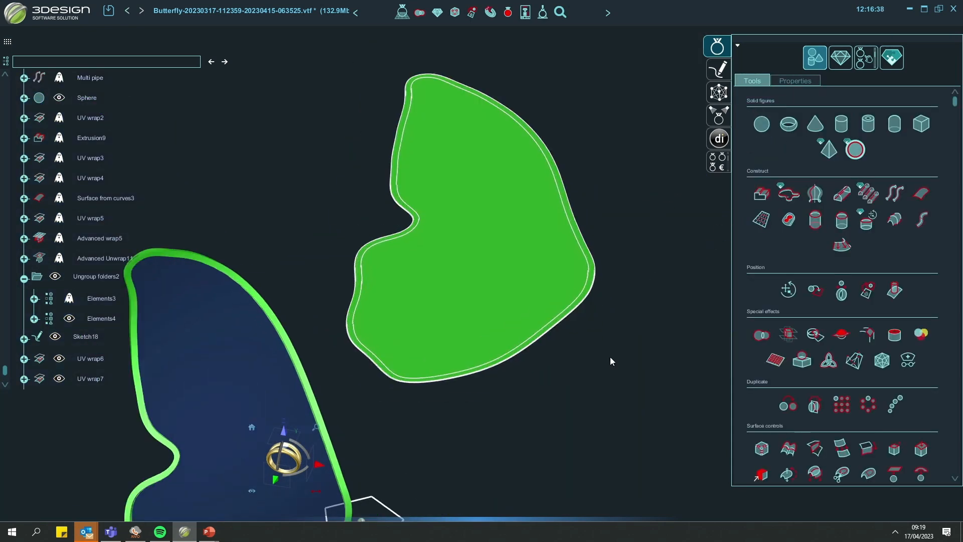
middle_click_drag(610, 356, 660, 192)
middle_click_drag(615, 159, 609, 281)
scroll(609, 288, "up", 2)
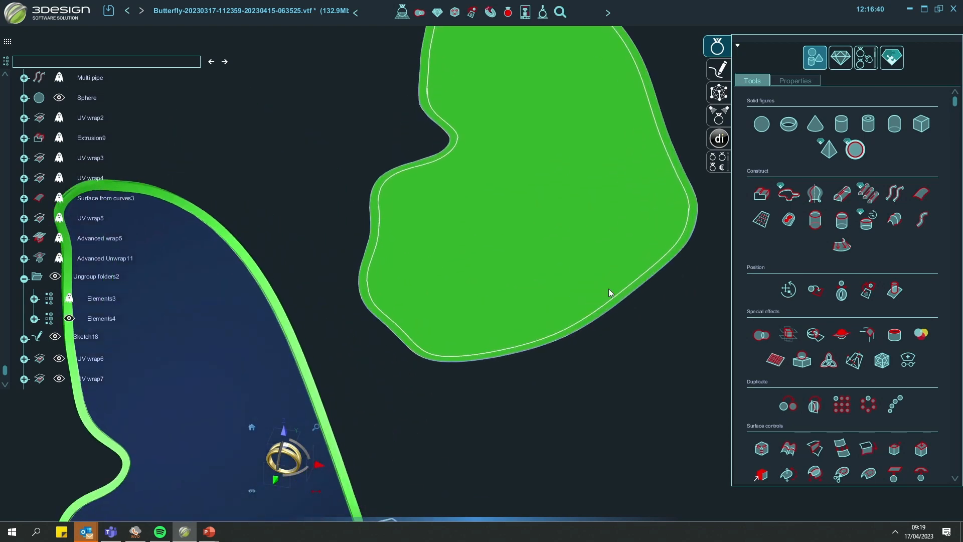
left_click(667, 215)
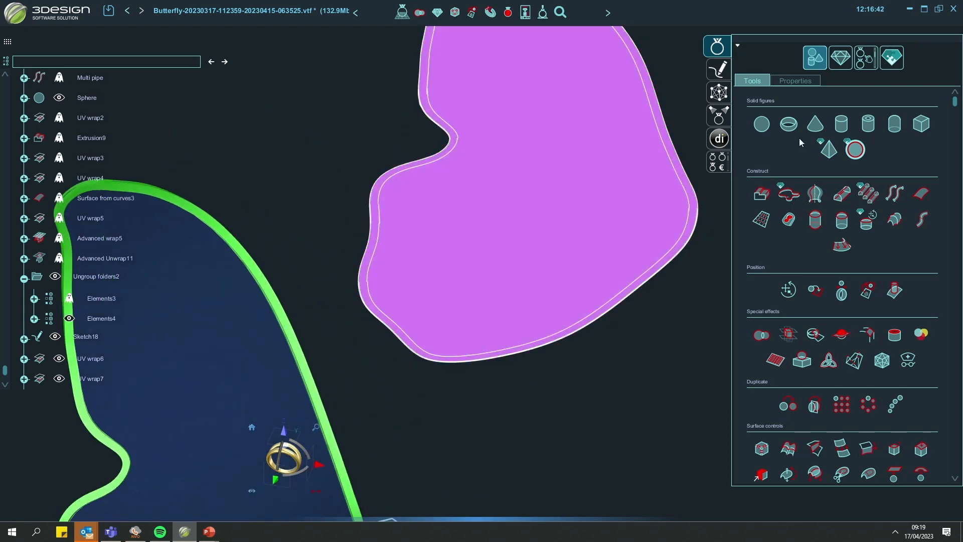
left_click(840, 58)
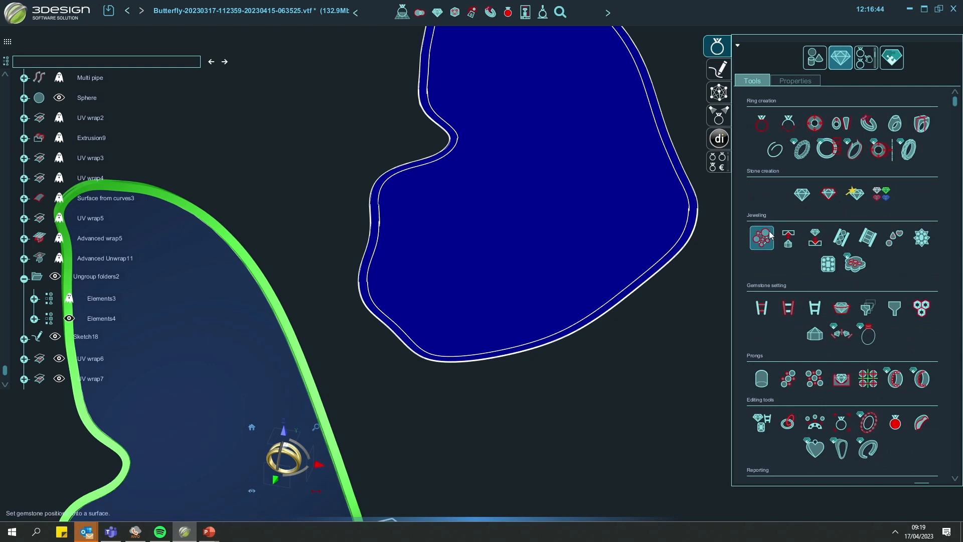
left_click(508, 170)
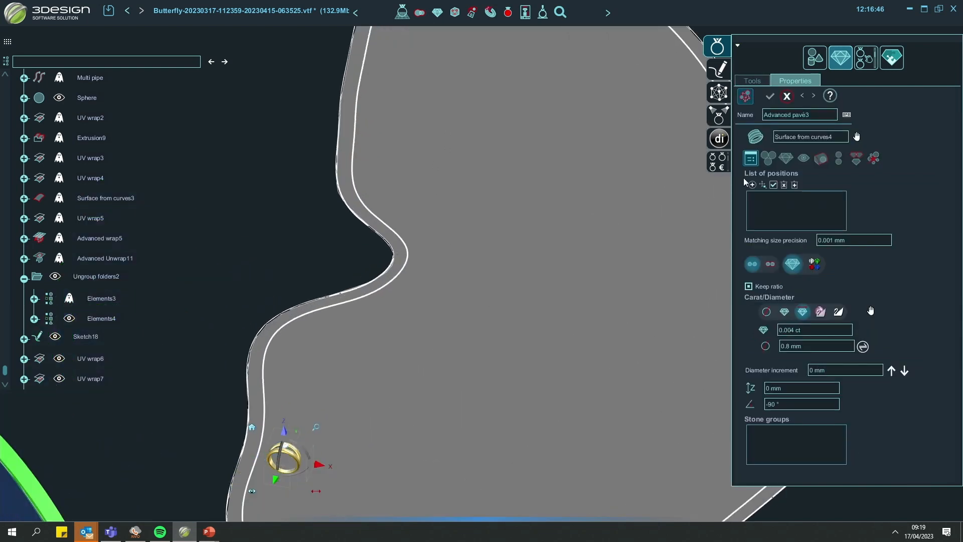
- Set the pavé stones to use the gold Sphere as user object, added to the history tree and always visible
left_click(792, 160)
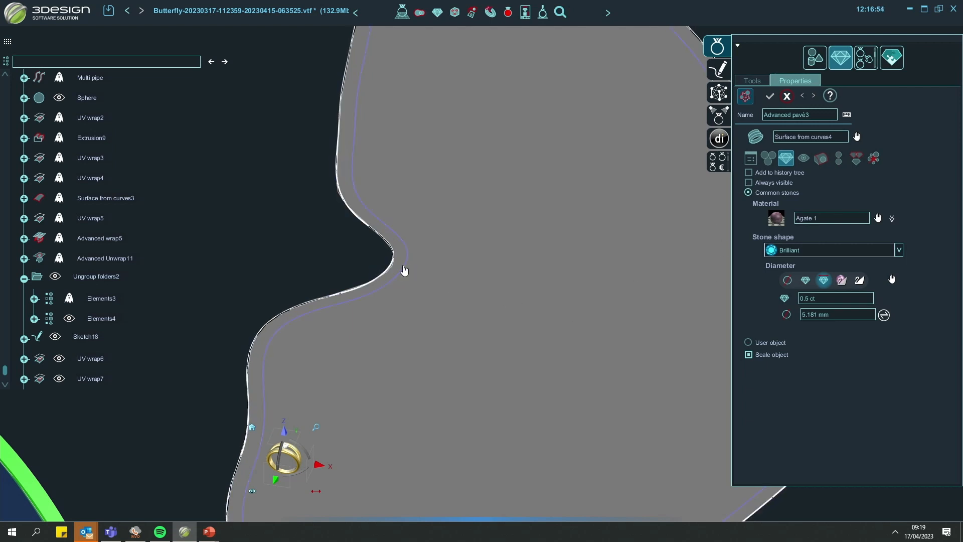
scroll(404, 271, "down", 2)
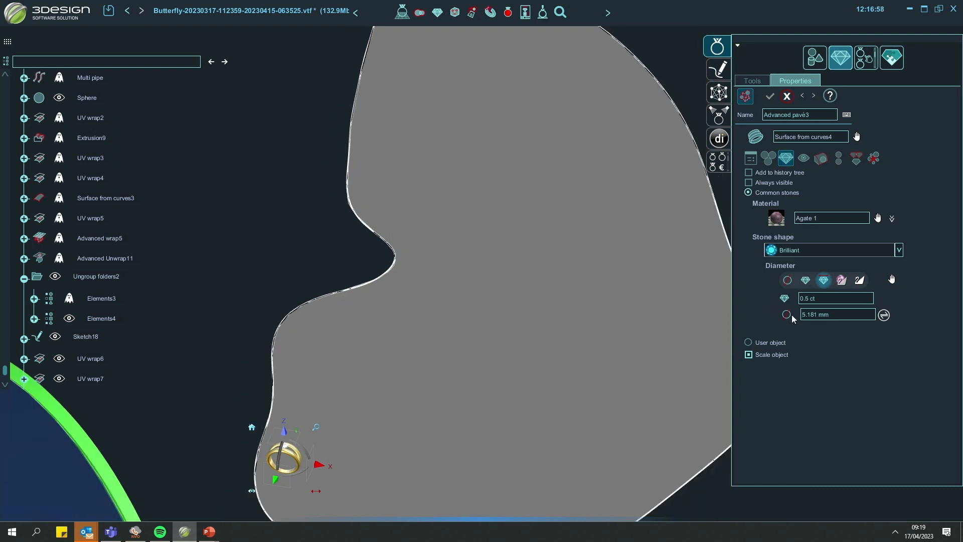
scroll(519, 323, "down", 3)
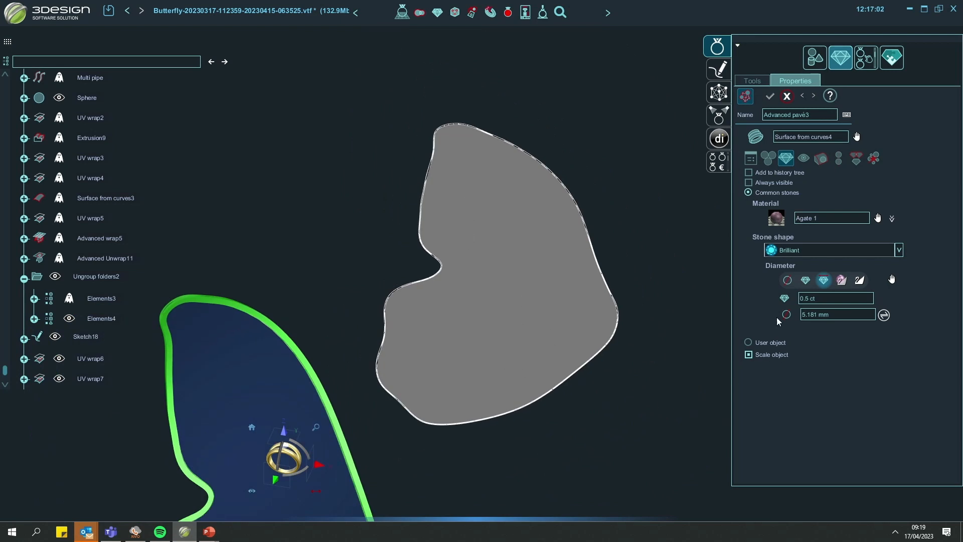
left_click(748, 343)
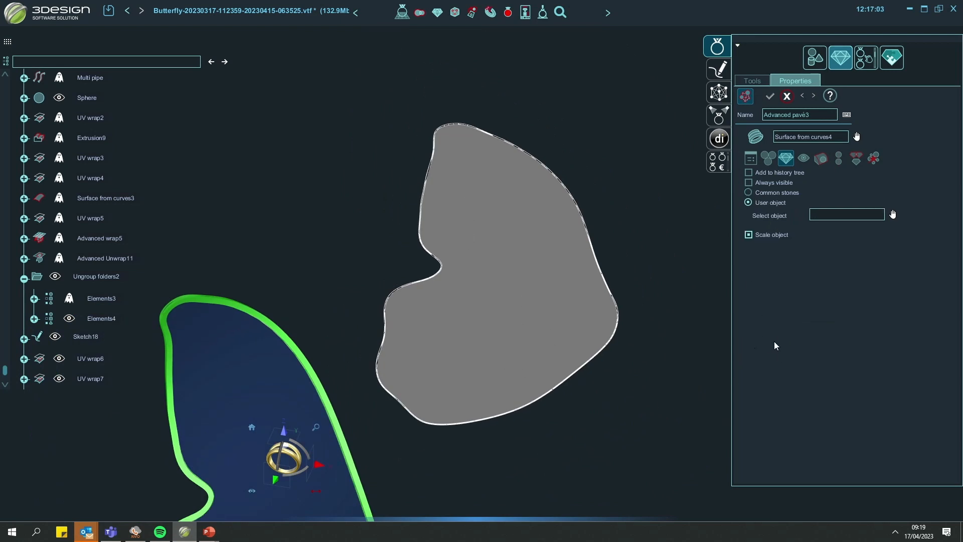
left_click(845, 215)
scroll(584, 208, "up", 5)
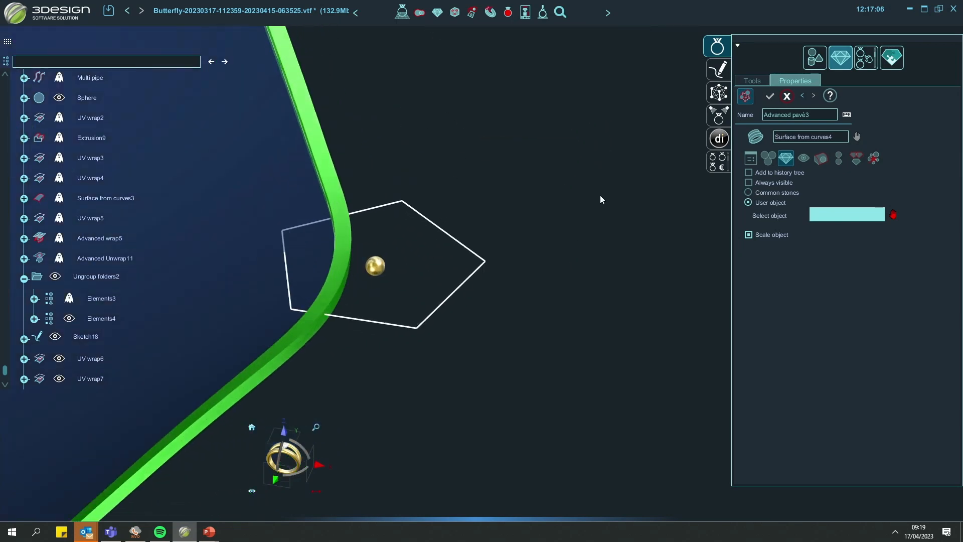
left_click(347, 262)
scroll(604, 363, "down", 5)
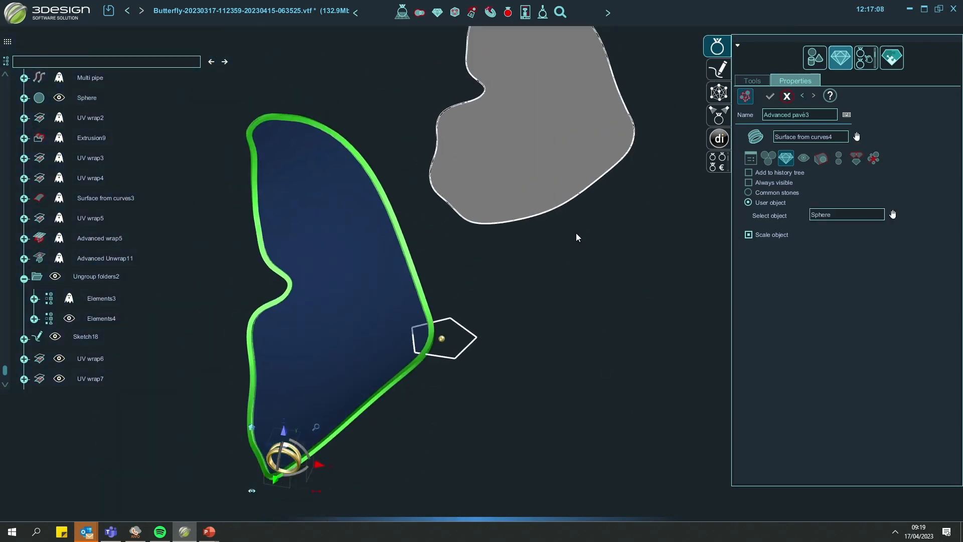
scroll(577, 237, "up", 3)
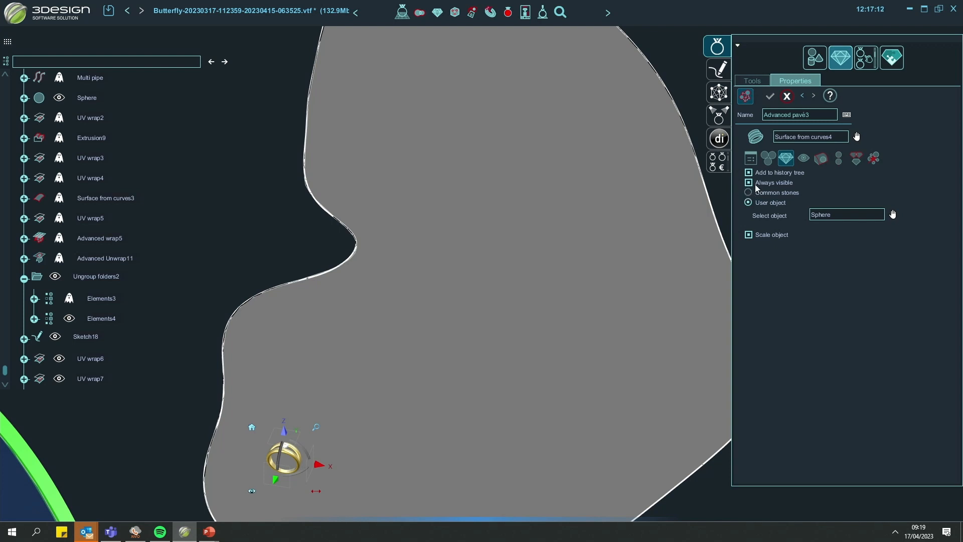
- Place seven 0.8 mm gold spheres in a row along the inner notch of the flat wing's edge
left_click(751, 159)
scroll(454, 252, "up", 2)
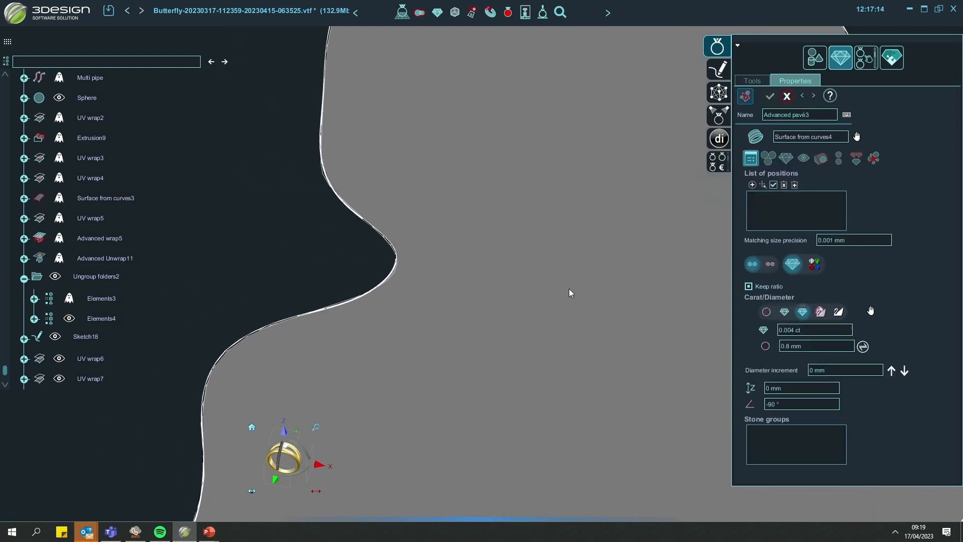
left_click(752, 184)
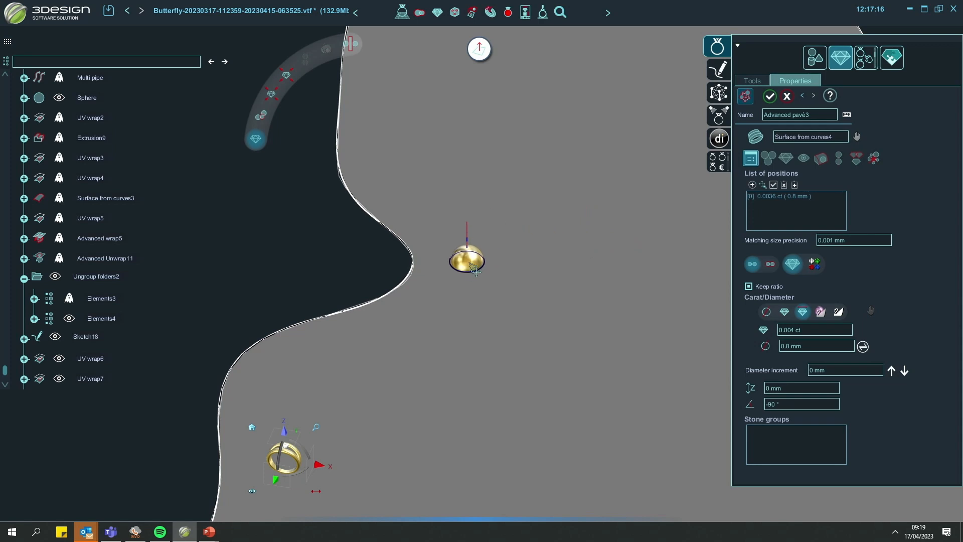
left_click(448, 283)
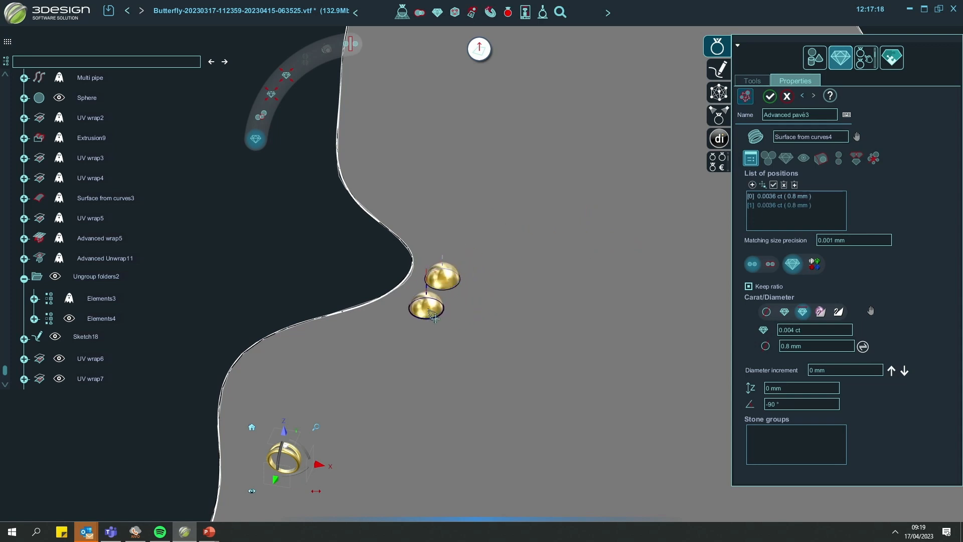
left_click(431, 317)
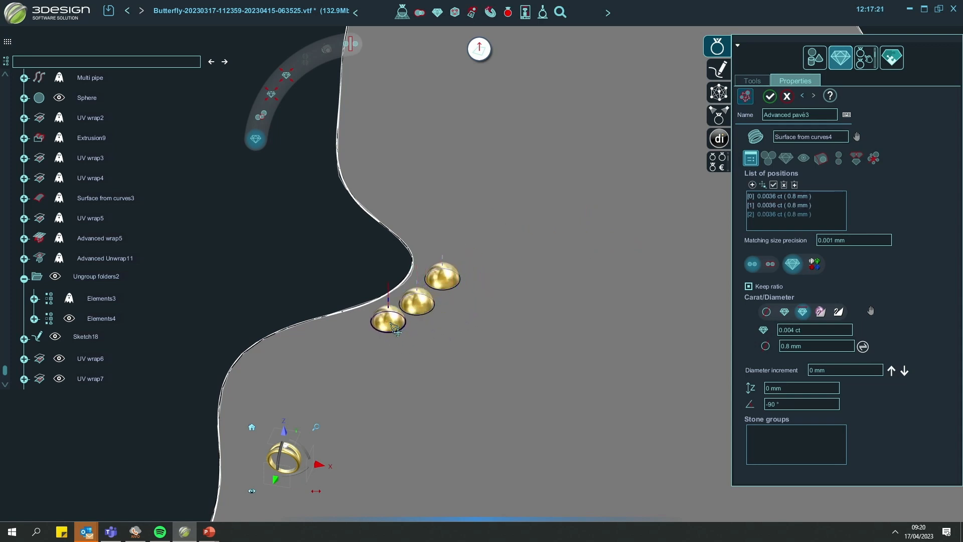
left_click(382, 325)
left_click(355, 341)
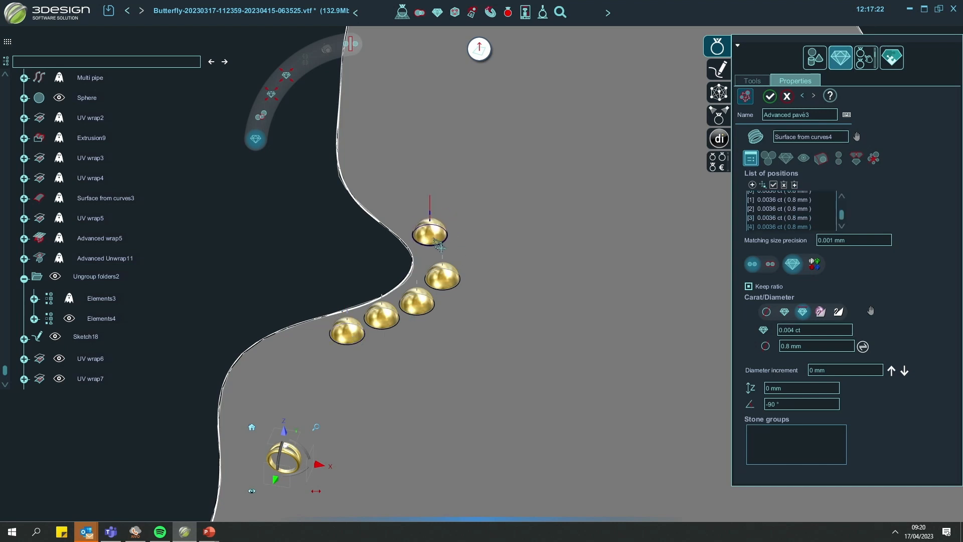
left_click(441, 250)
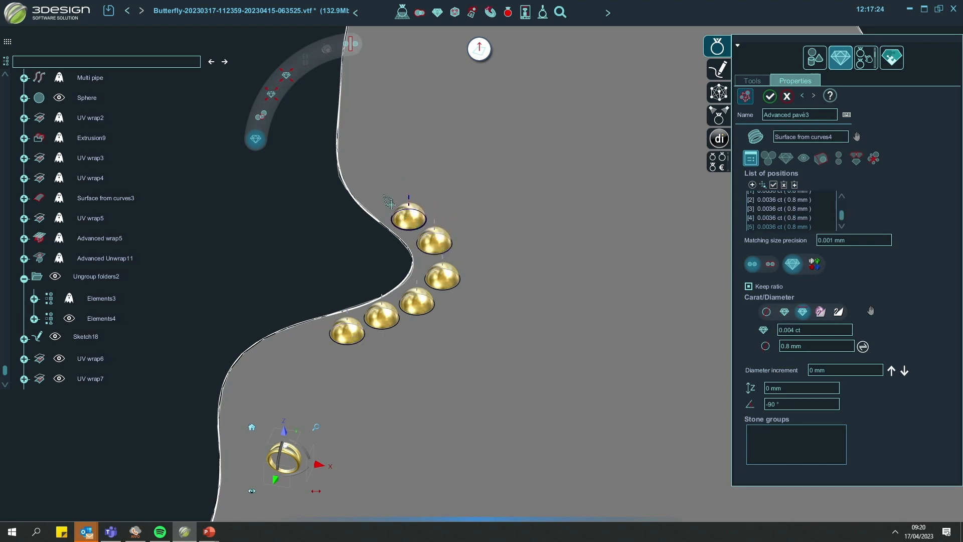
left_click(416, 225)
- Place two more 0.8 mm spheres near the flat wing's outer edge, on the side opposite the notch
scroll(473, 231, "down", 3)
right_click_drag(471, 286, 495, 290)
middle_click_drag(400, 120, 399, 243)
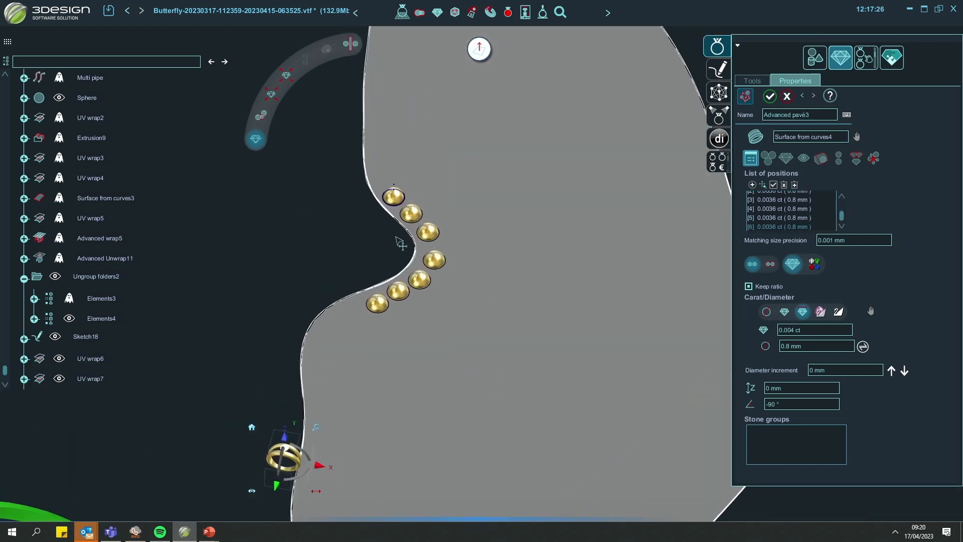
middle_click_drag(545, 273, 392, 257)
left_click_drag(606, 332, 624, 354)
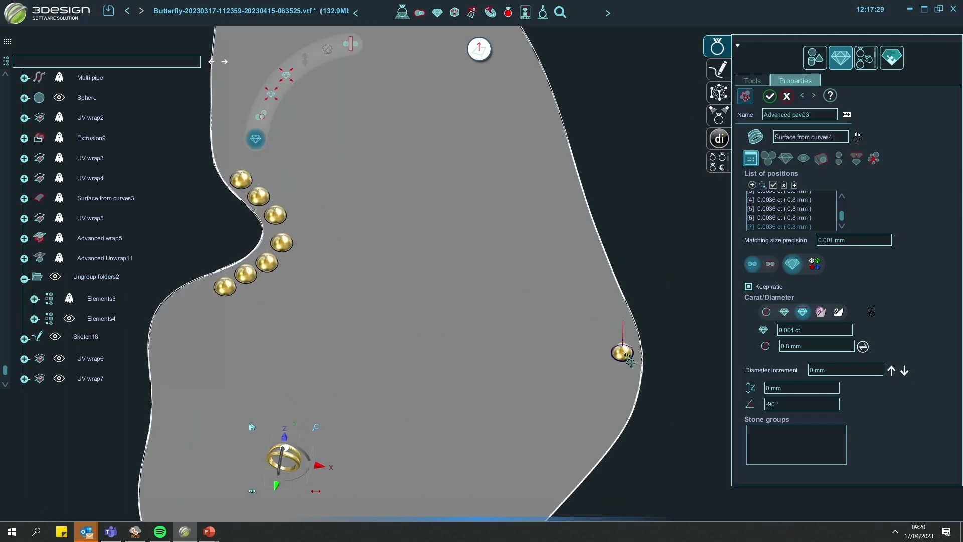
left_click(619, 386)
scroll(288, 446, "down", 3)
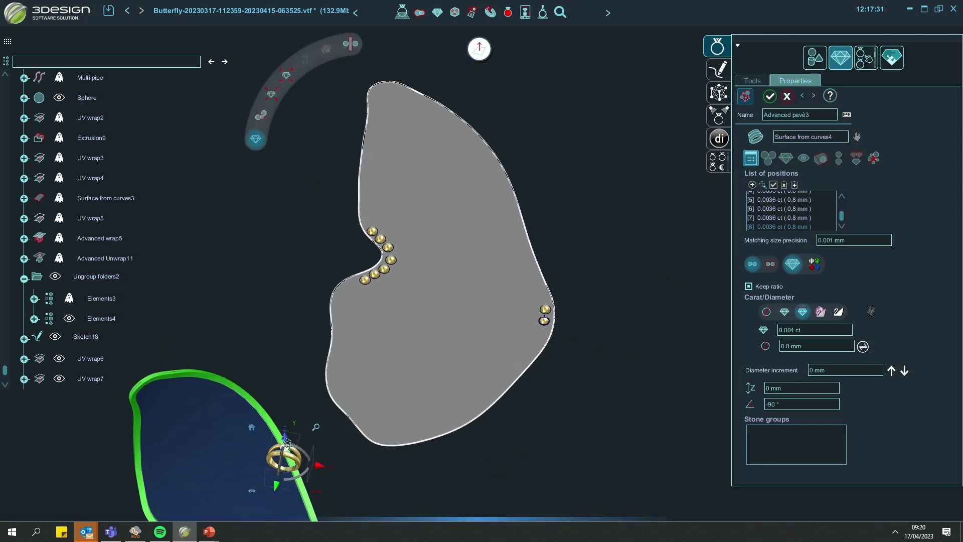
- Examine the sphere rows on the flat wing and compare the notch area with the curved wing's border frame
left_click(284, 439)
middle_click_drag(444, 246, 495, 354)
scroll(485, 347, "down", 2)
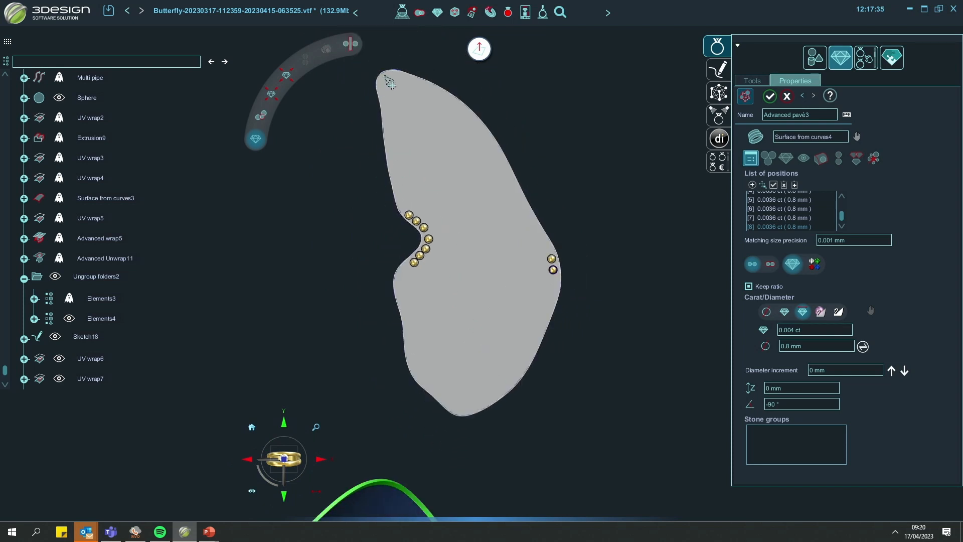
scroll(433, 208, "up", 3)
scroll(392, 218, "up", 4)
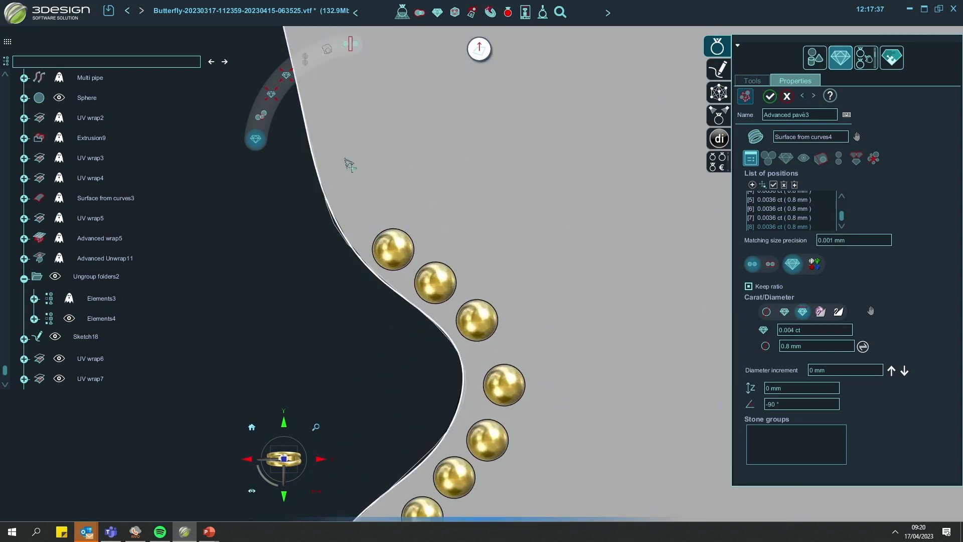
scroll(389, 241, "down", 6)
middle_click_drag(440, 347, 469, 320)
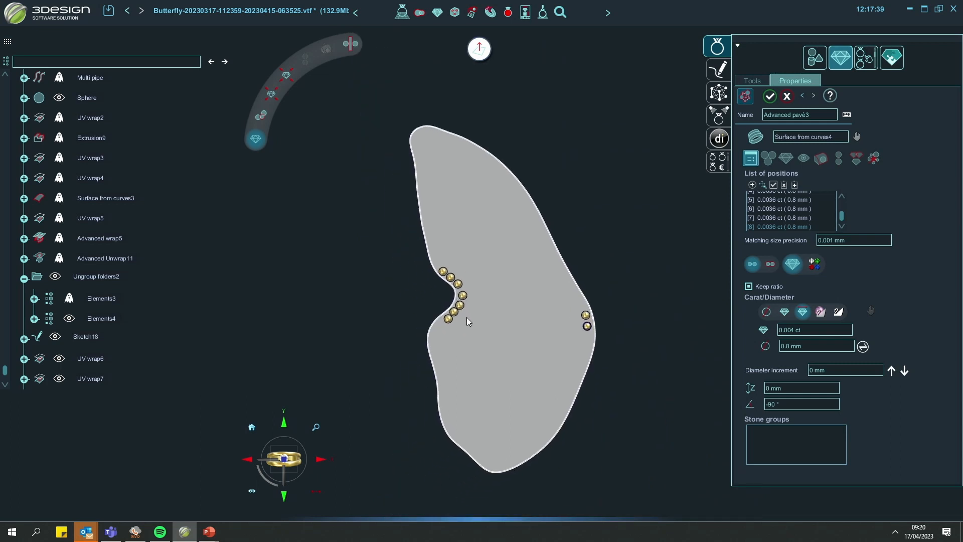
scroll(466, 344, "up", 4)
scroll(457, 376, "down", 6)
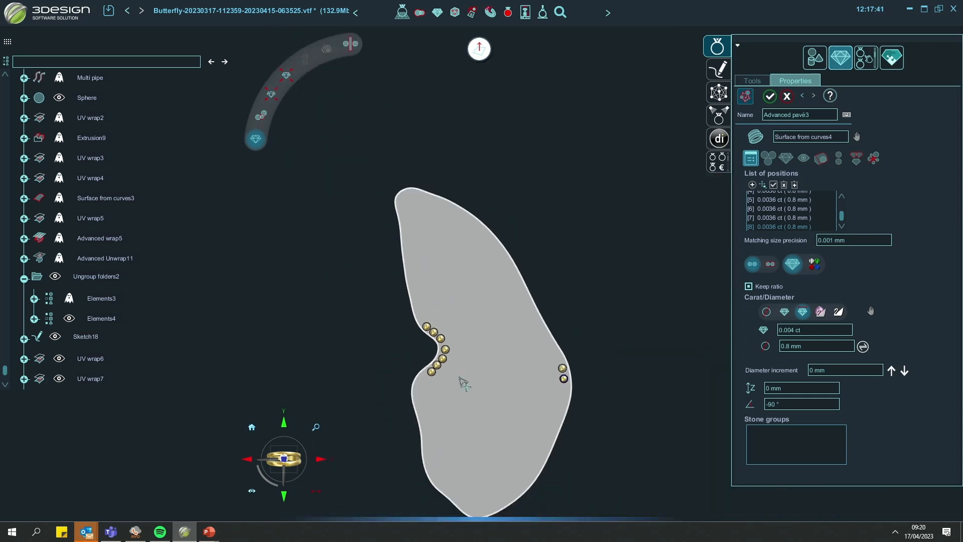
scroll(459, 331, "up", 9)
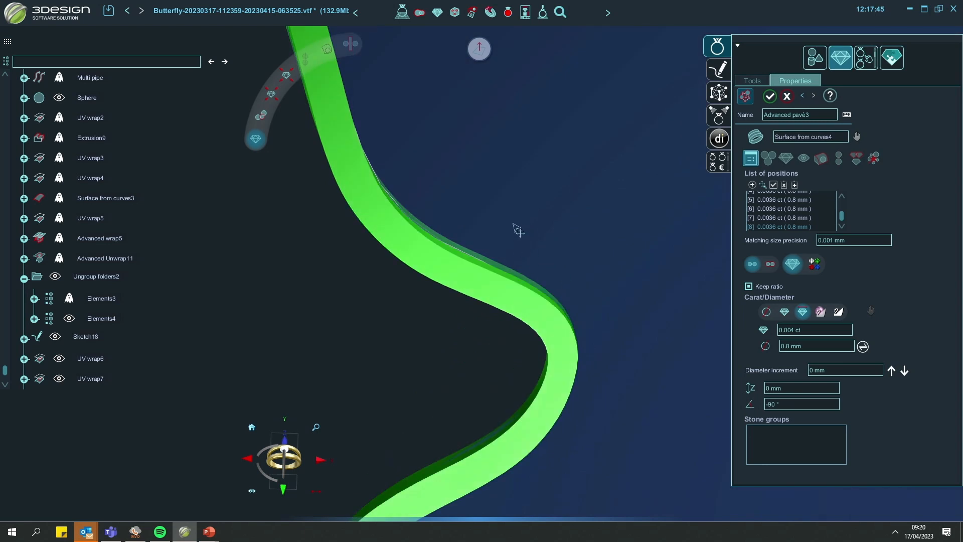
scroll(507, 214, "down", 8)
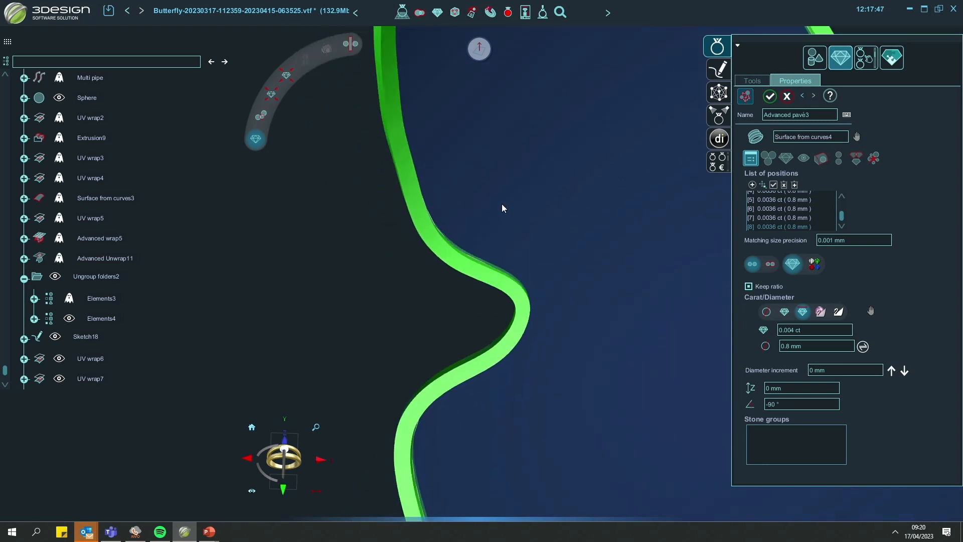
middle_click_drag(510, 164, 433, 275)
scroll(433, 275, "up", 3)
scroll(441, 281, "up", 5)
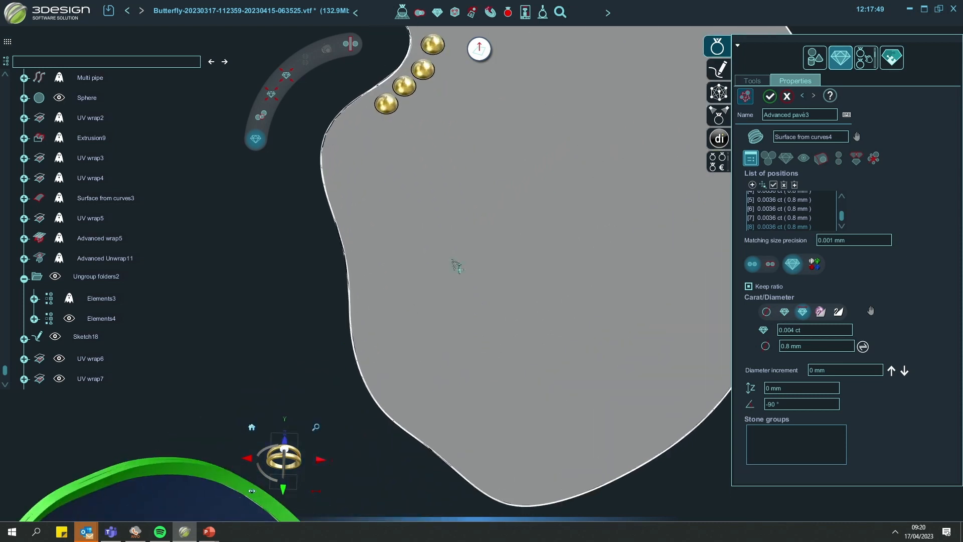
- Add a third 0.8 mm sphere to the group at the flat wing's outer edge and create the advanced pavé
left_click(584, 273)
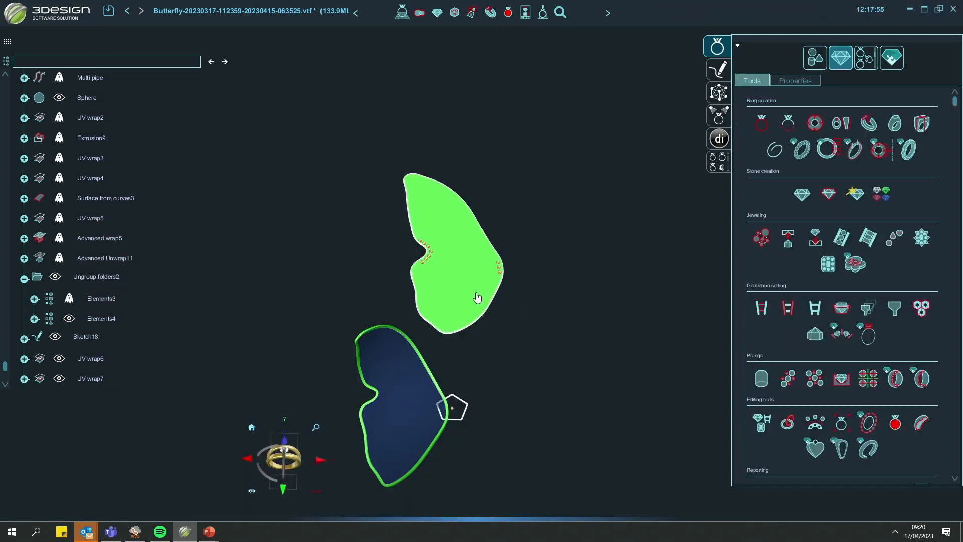
scroll(477, 297, "up", 3)
left_click_drag(531, 357, 429, 302)
scroll(588, 254, "up", 3)
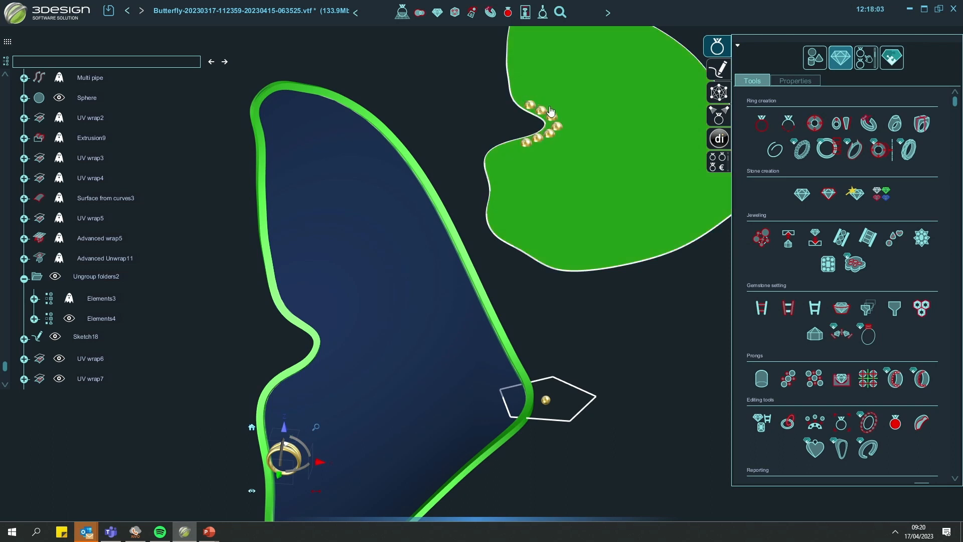
- Start a UV wrap that uses Advanced Unwrap11 as its reference
scroll(753, 314, "down", 10)
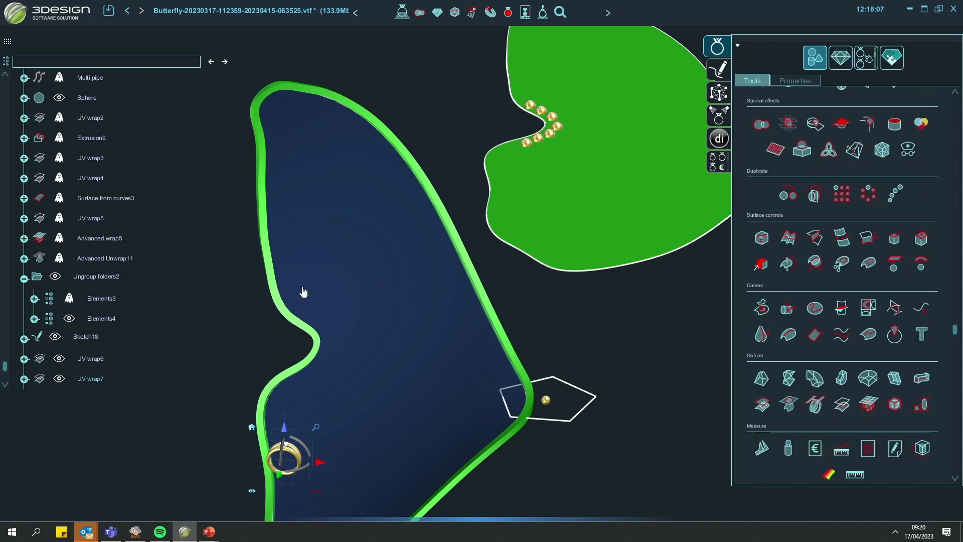
scroll(60, 335, "down", 1)
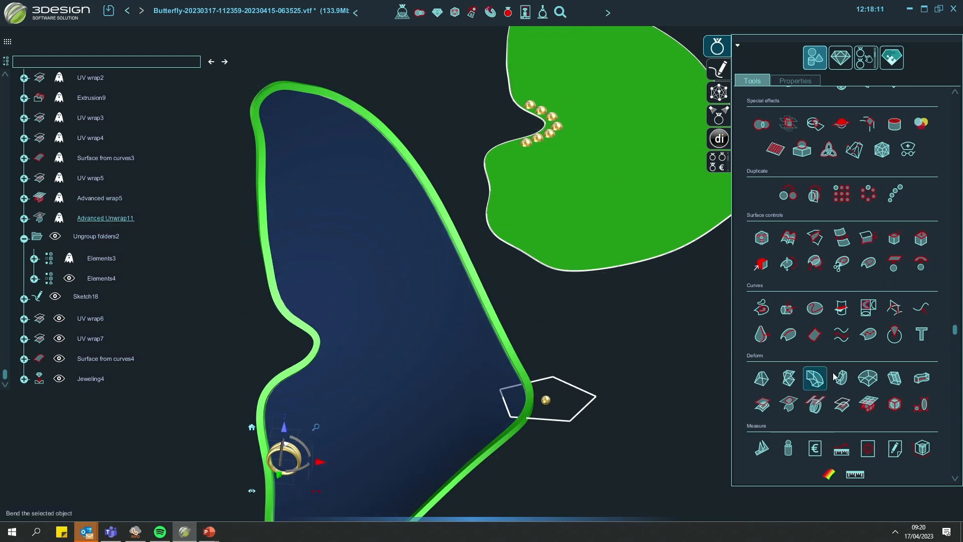
scroll(867, 386, "down", 2)
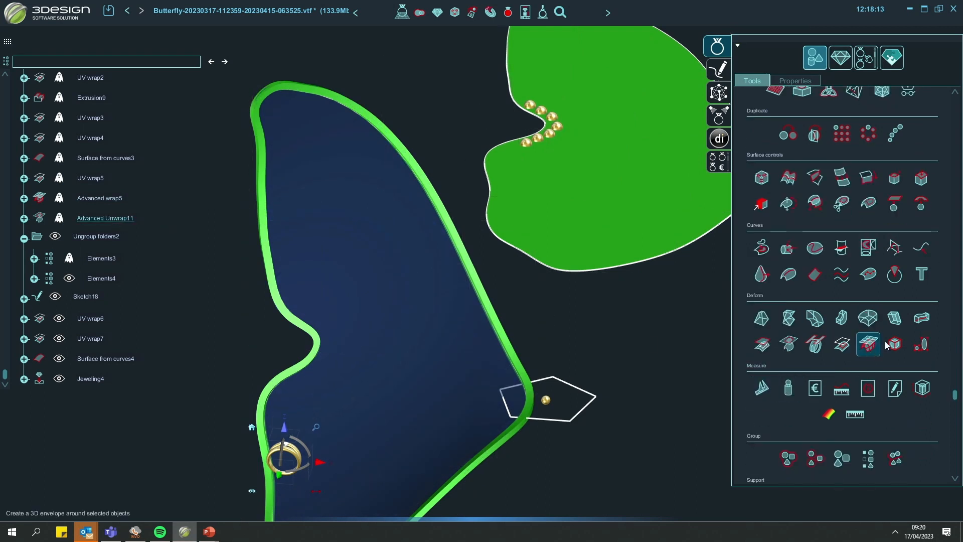
left_click(851, 345)
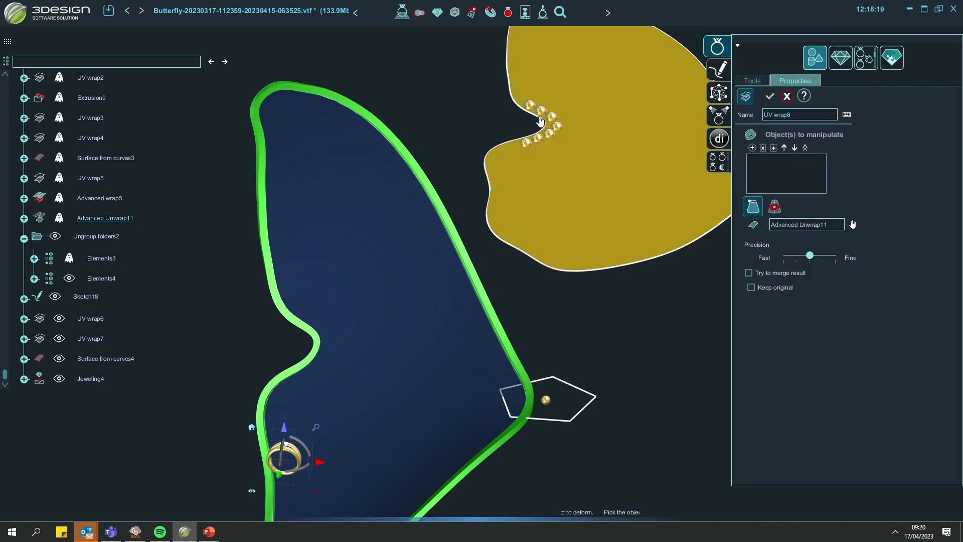
- Switch the UV wrap to fixed elements and add the pavé spheres as the elements that keep their shape
scroll(497, 130, "up", 6)
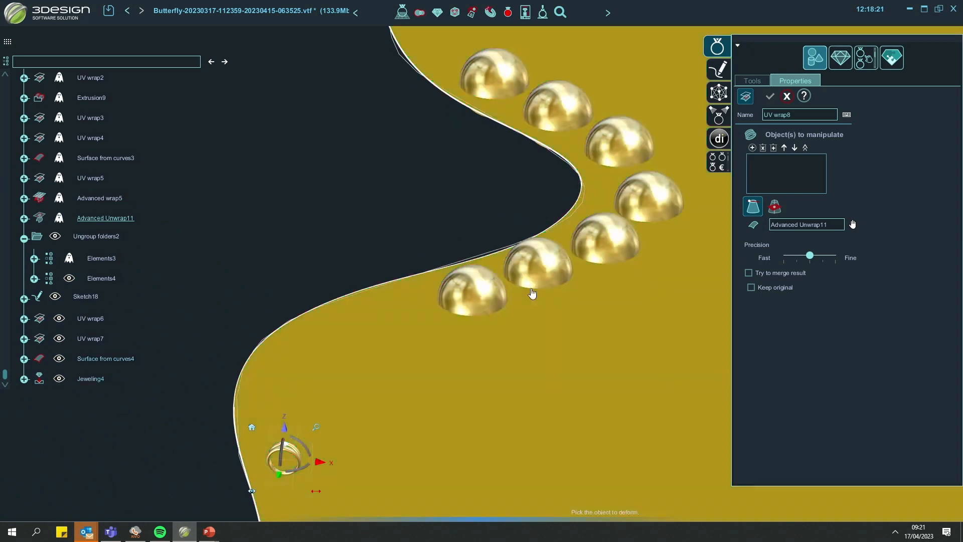
right_click_drag(531, 292, 572, 456)
middle_click_drag(505, 168, 501, 394)
scroll(459, 320, "up", 6)
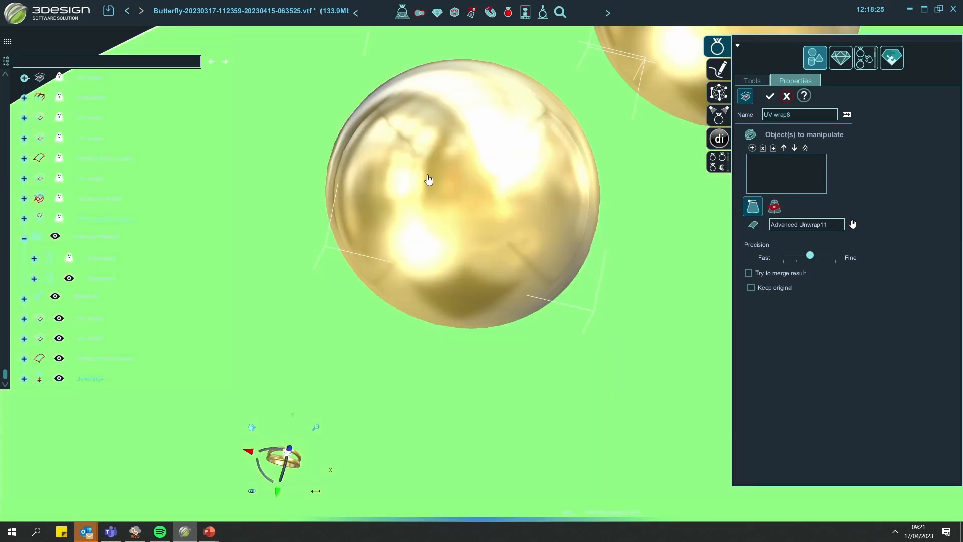
scroll(488, 181, "down", 8)
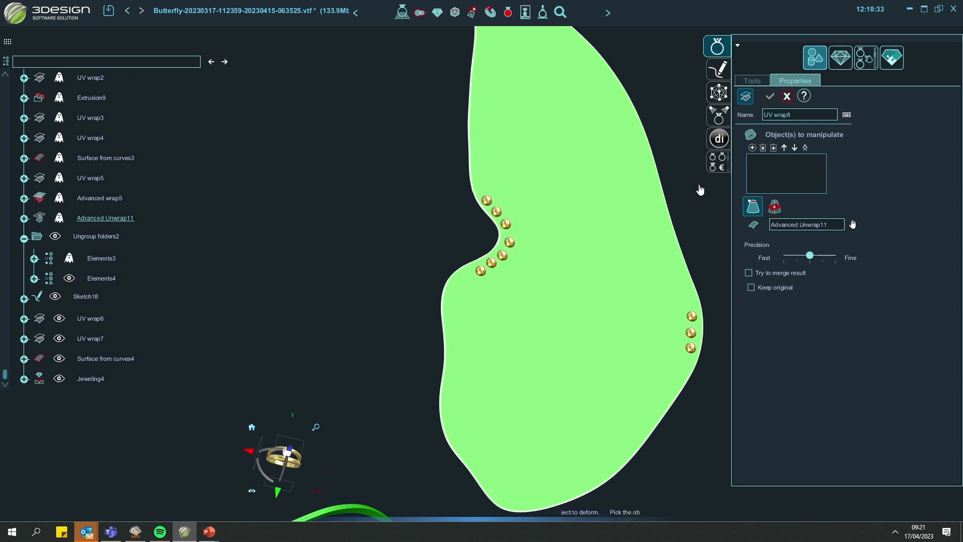
scroll(483, 272, "up", 8)
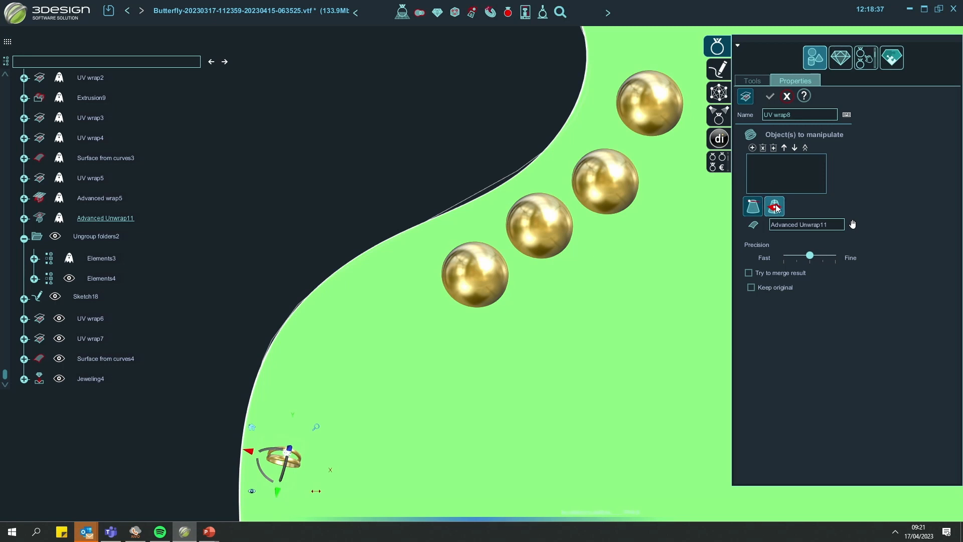
left_click(775, 207)
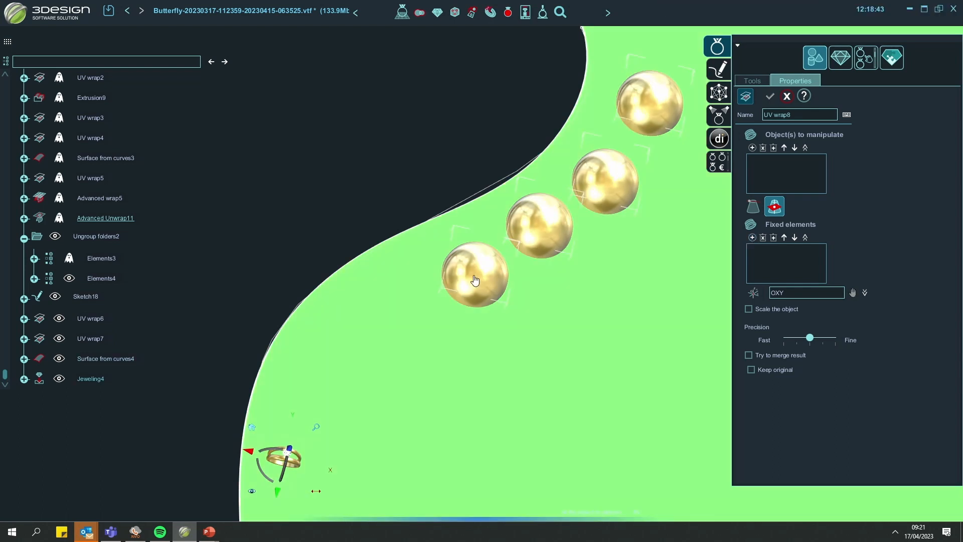
left_click(471, 280)
- Check the wrapped spheres' position against the curved wing's border frame and create the UV wrap
scroll(469, 324, "down", 6)
middle_click_drag(469, 324, 524, 168)
scroll(524, 167, "up", 8)
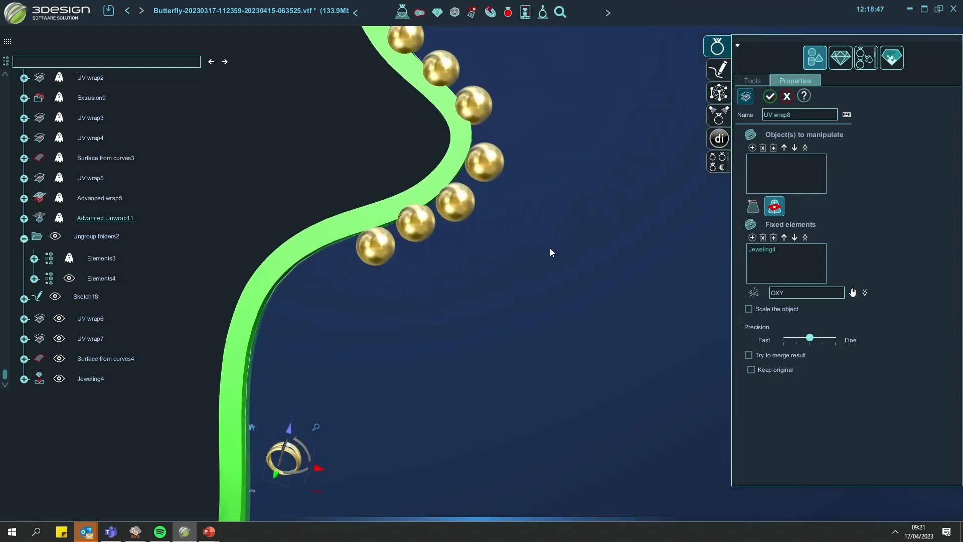
scroll(497, 314, "up", 2)
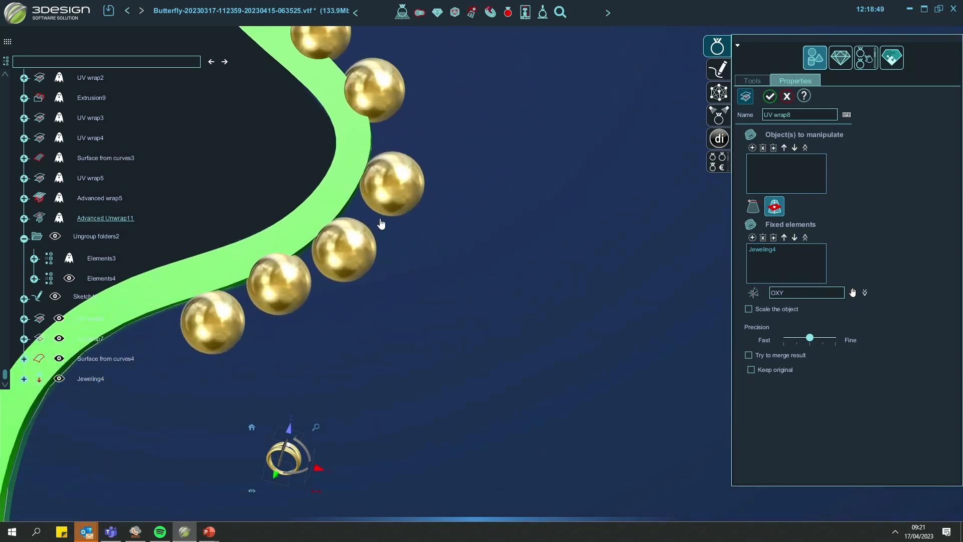
scroll(483, 280, "down", 8)
middle_click_drag(607, 148, 415, 272)
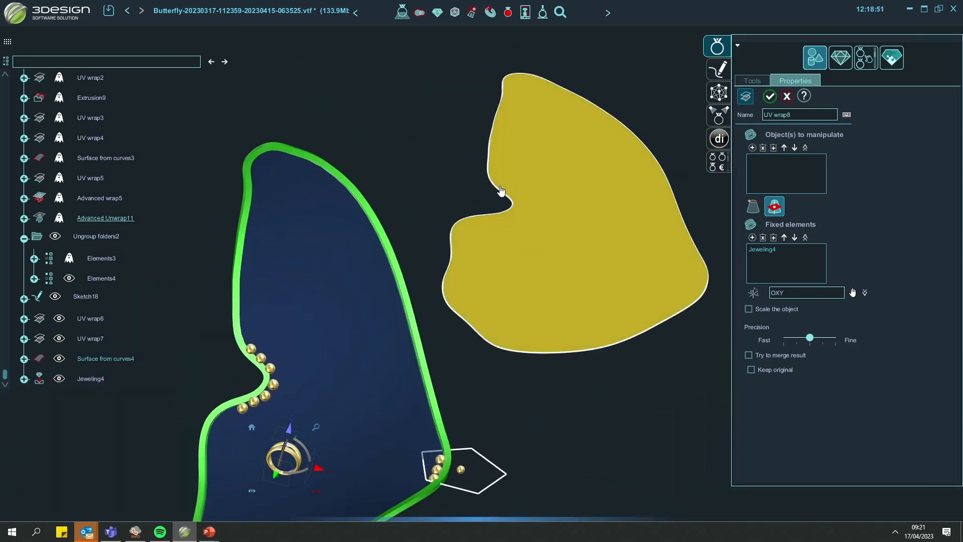
left_click(499, 181)
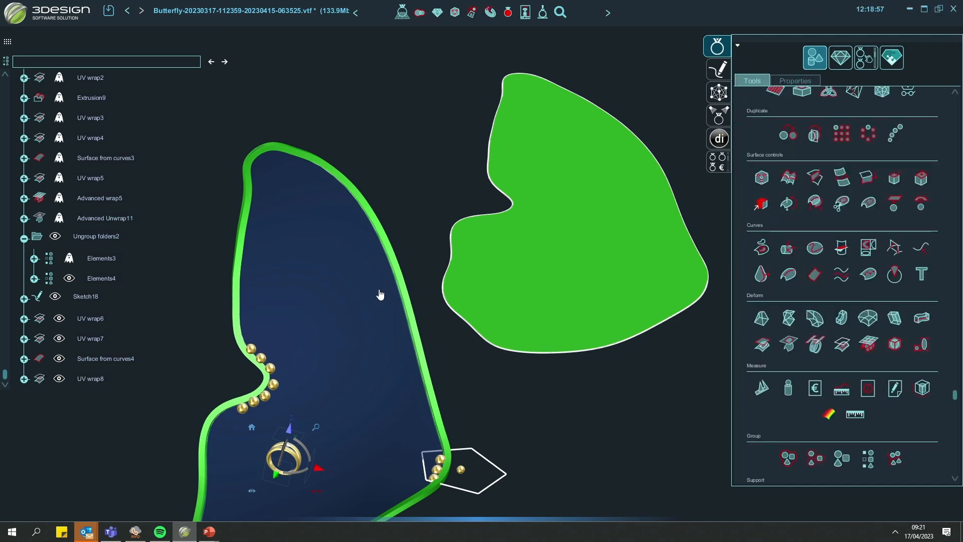
- Examine the wrapped spheres on the curved wing from several angles, especially where they meet the border frame
right_click_drag(196, 435, 236, 373)
scroll(480, 256, "up", 5)
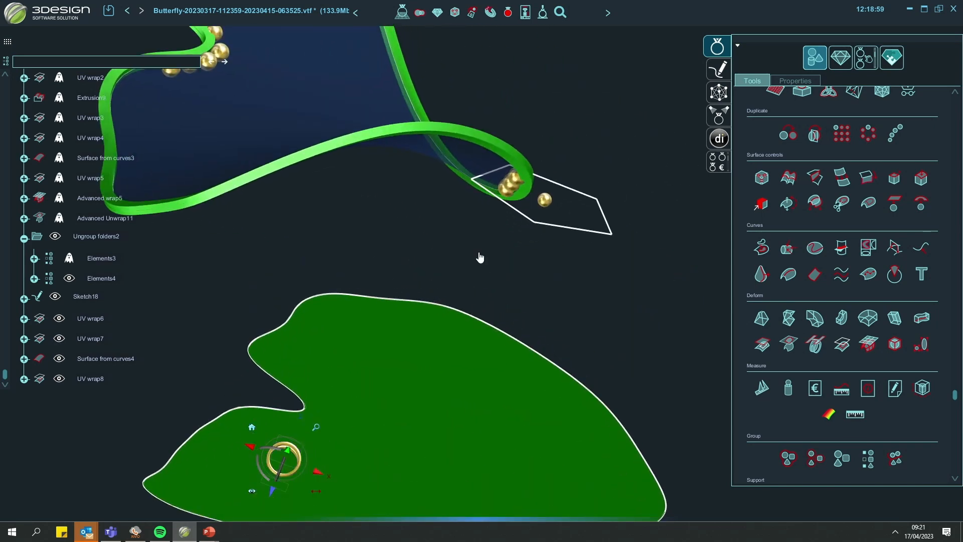
middle_click_drag(479, 256, 443, 497)
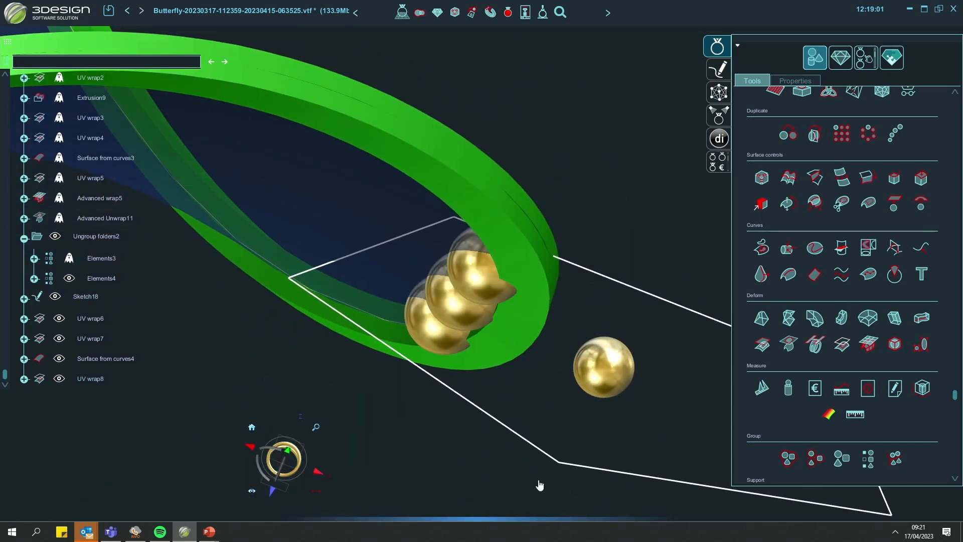
middle_click_drag(538, 484, 484, 146)
right_click_drag(484, 150, 512, 338)
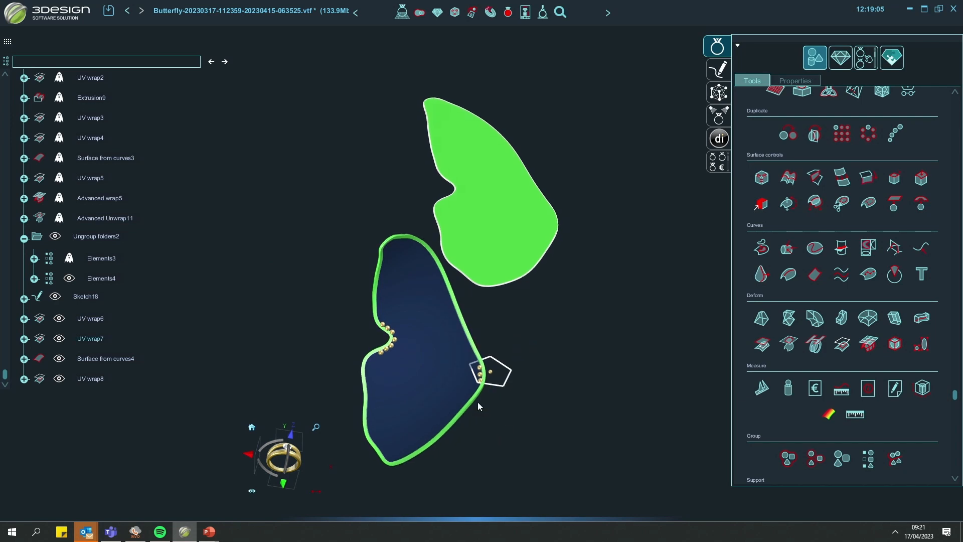
scroll(478, 402, "up", 3)
key("Escape")
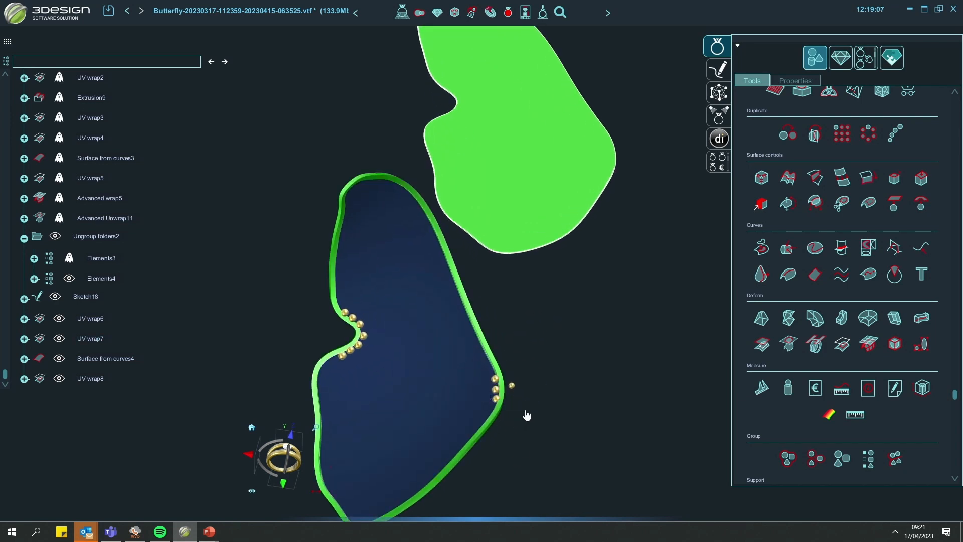
- Inspect the whole curved wing with its wrapped spheres next to the flattened wing, then closer along the frame
scroll(529, 415, "down", 5)
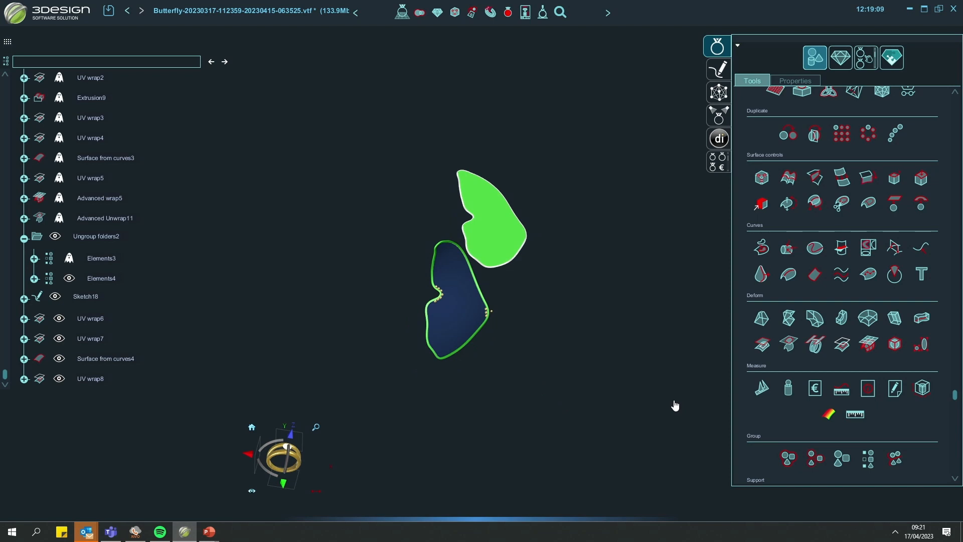
middle_click_drag(403, 373, 446, 357)
scroll(446, 359, "up", 4)
right_click_drag(652, 371, 436, 344)
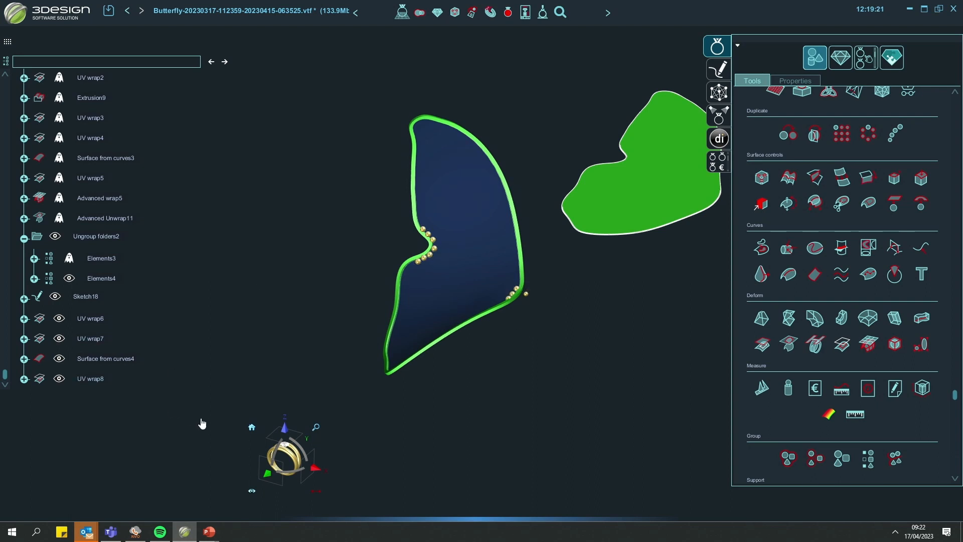
left_click(13, 12)
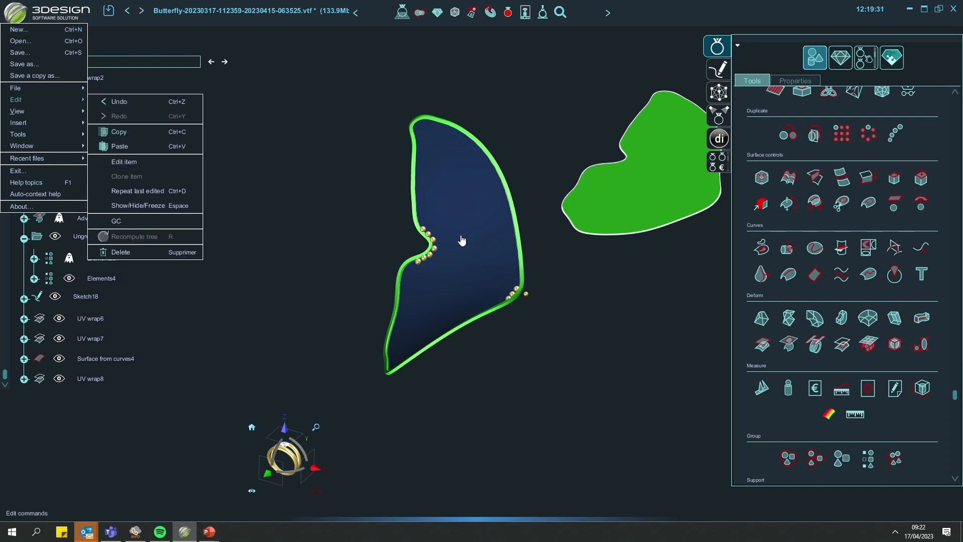
middle_click_drag(462, 241, 568, 273)
scroll(566, 281, "up", 5)
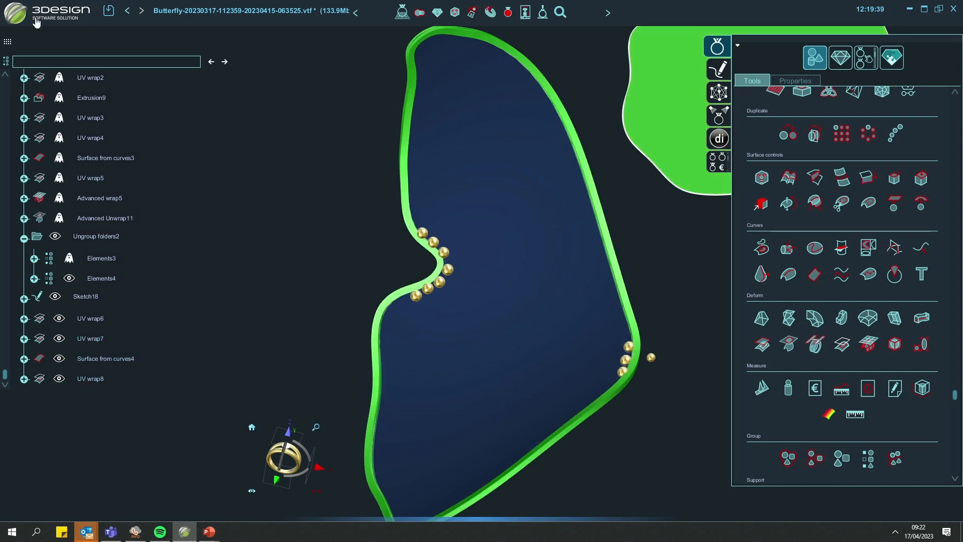
- Open the Panther AUW issue-20220818-153357.vtf file, discarding the unsaved changes to the butterfly document
left_click(15, 13)
left_click(20, 23)
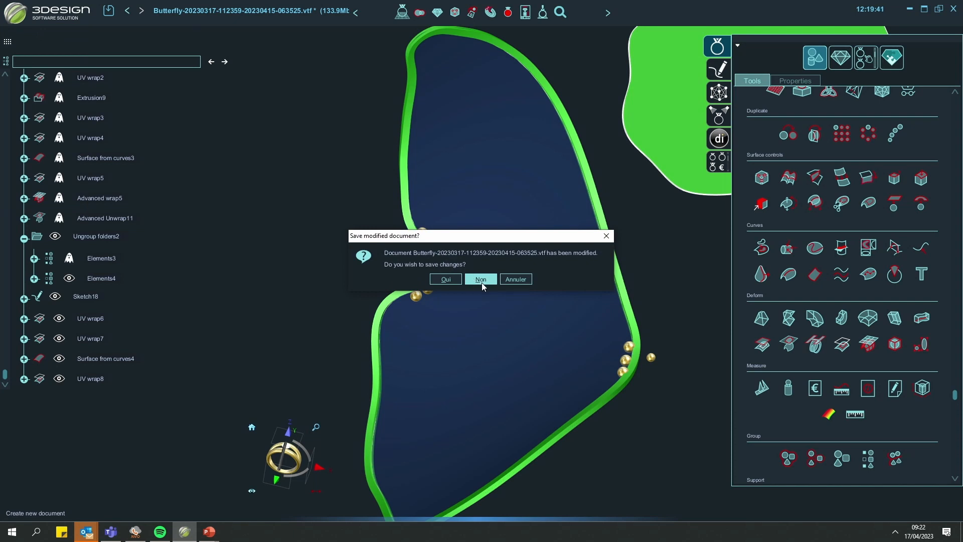
left_click(481, 279)
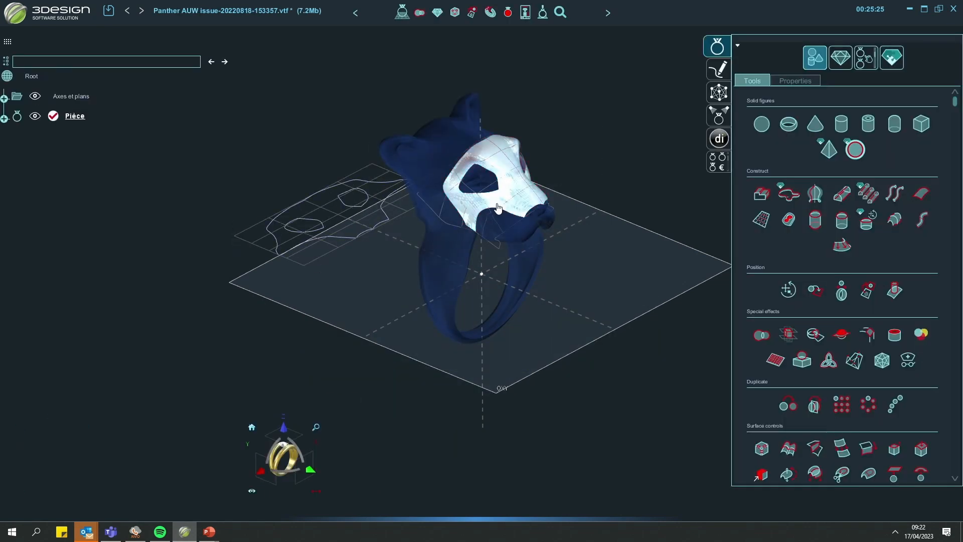
- Open the Copy faces feature of the panther's face mask, inspect its selected faces from several angles and close it
scroll(456, 321, "up", 5)
middle_click_drag(499, 209, 546, 274)
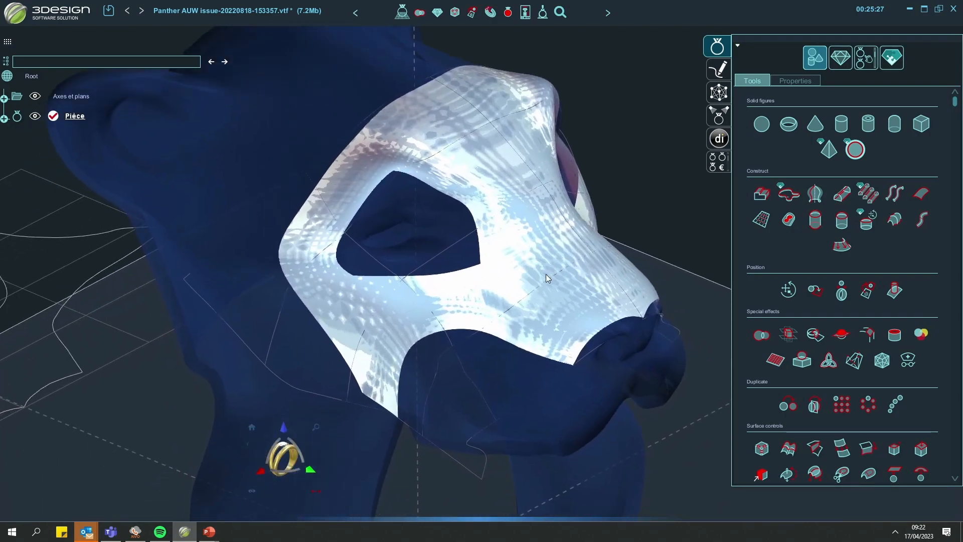
middle_click_drag(427, 384, 426, 258)
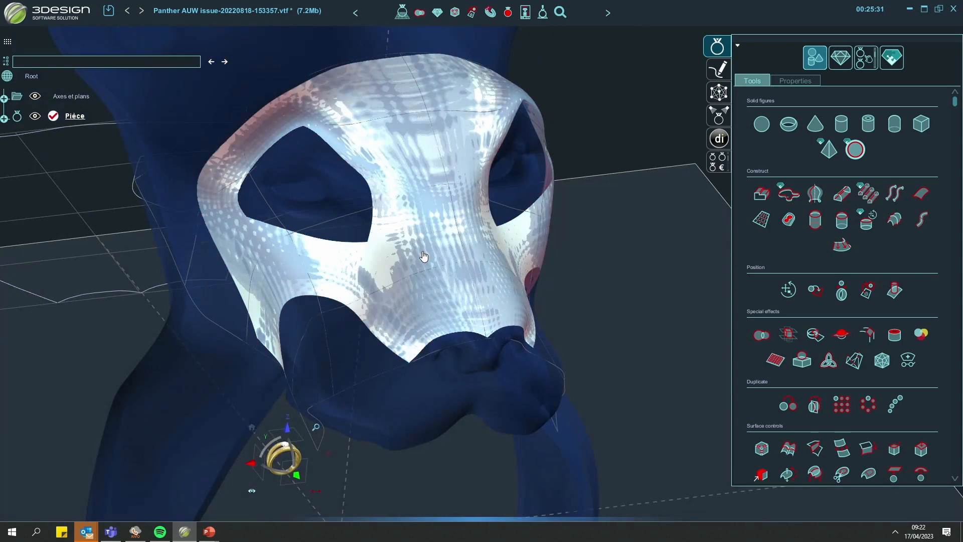
left_click(423, 253)
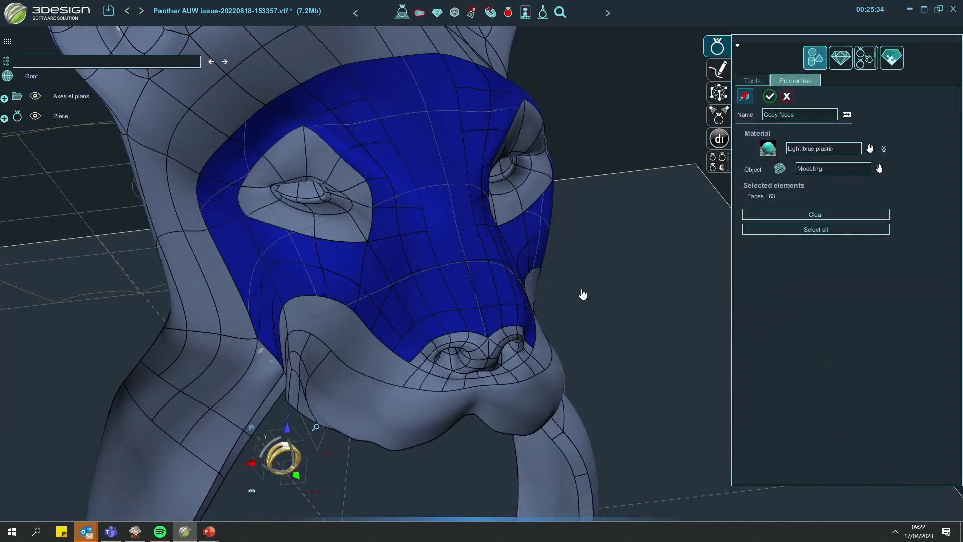
middle_click_drag(583, 294, 479, 253)
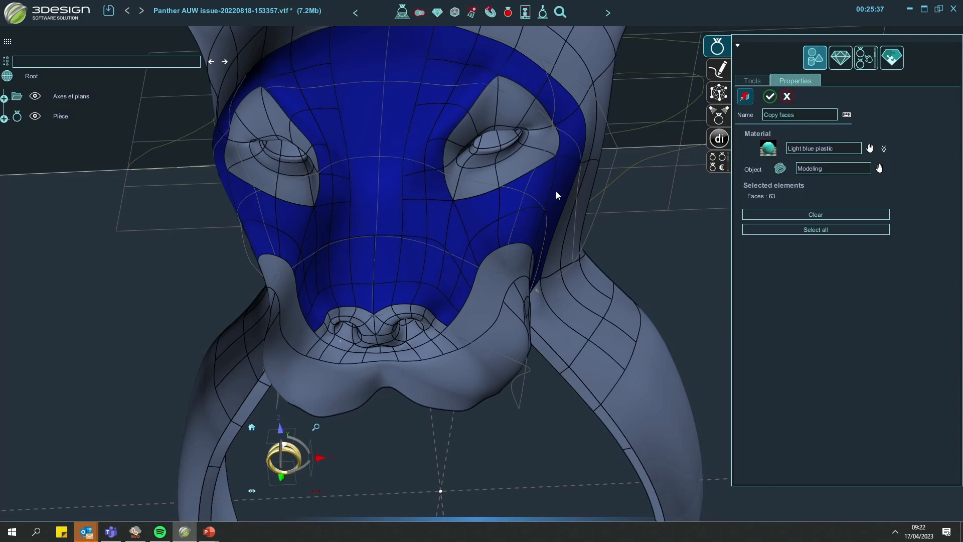
middle_click_drag(405, 269, 703, 215)
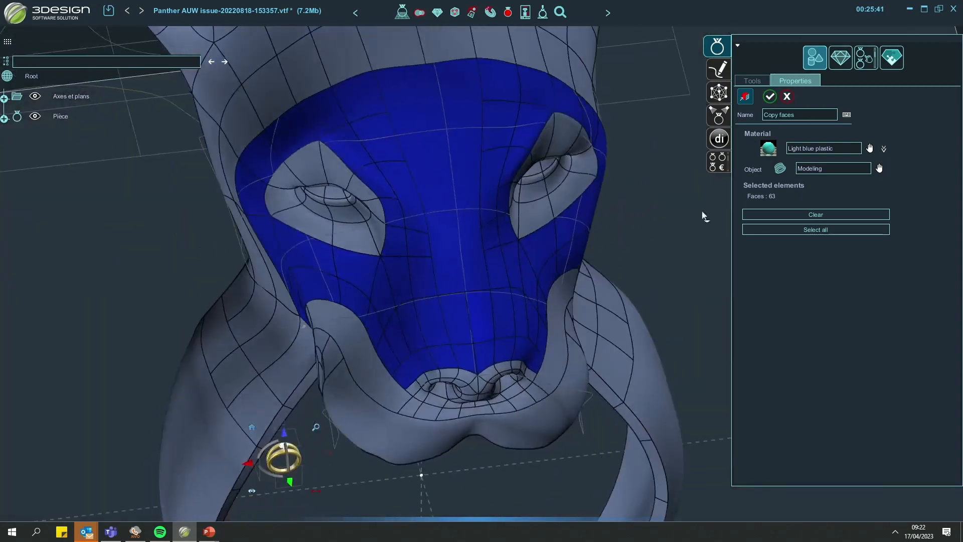
left_click(770, 97)
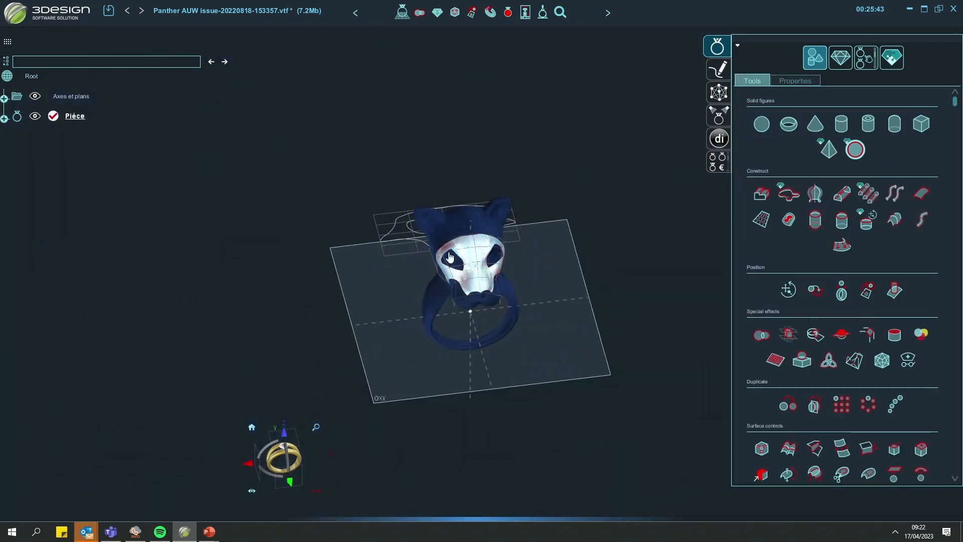
- Open the panther mask's Advanced Unwrap for editing and examine the flattened outline from above
mouse_move(449, 257)
middle_mouse_down()
mouse_move(445, 389)
mouse_move(408, 197)
middle_mouse_up()
double_click(410, 193)
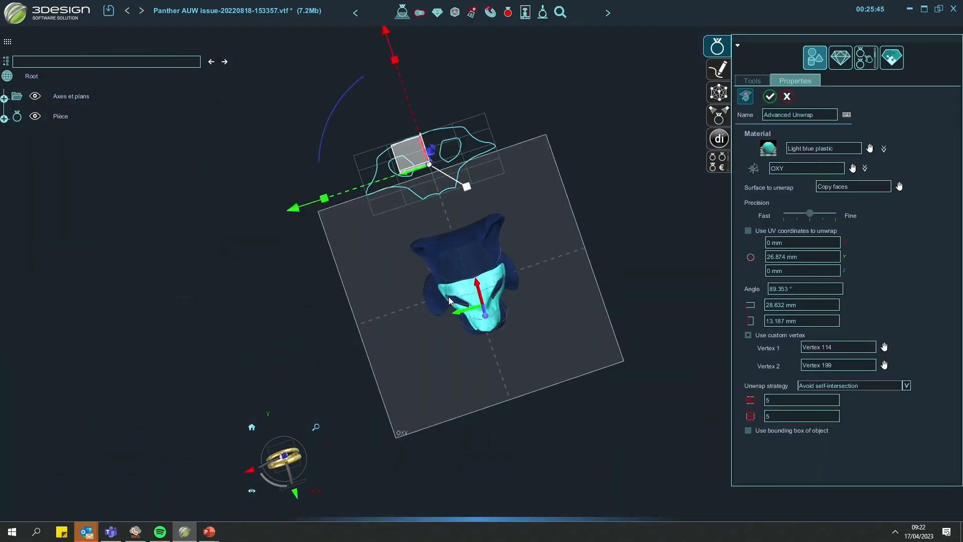
left_click(285, 456)
middle_click_drag(592, 190, 567, 269)
scroll(567, 288, "up", 4)
scroll(481, 270, "up", 5)
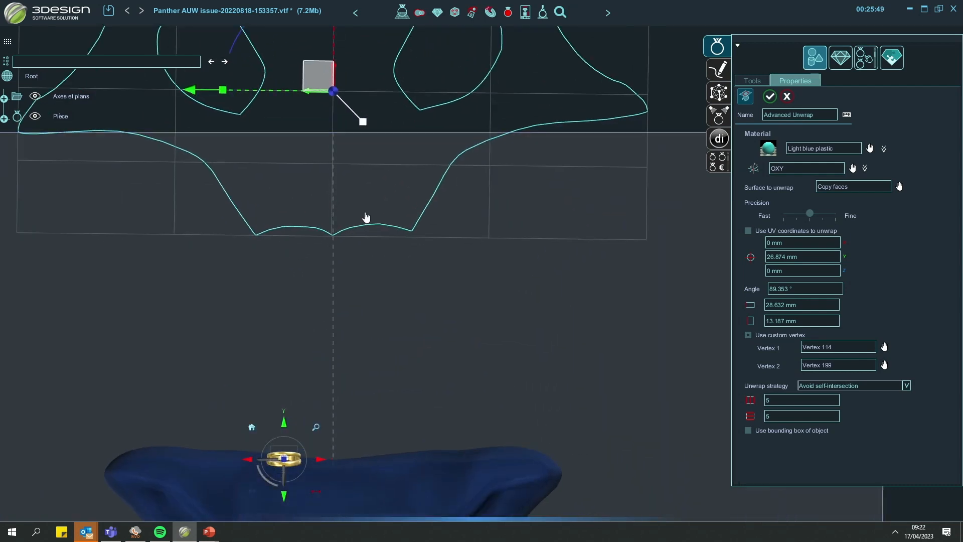
middle_click_drag(365, 194, 455, 306)
scroll(416, 154, "up", 1)
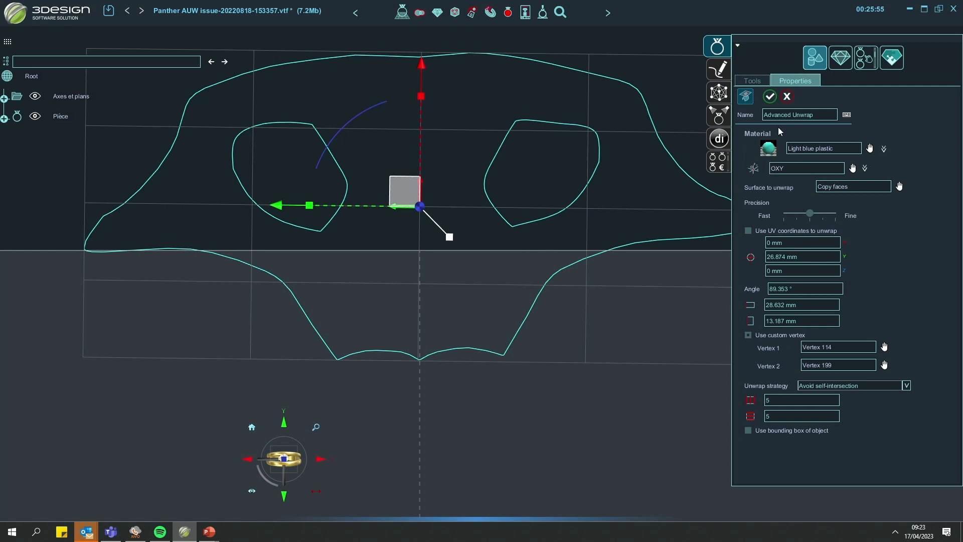
- Set the unwrap's first custom vertex to Vertex 181 on the mask's upper edge above one eye opening
left_click(884, 347)
scroll(512, 402, "down", 4)
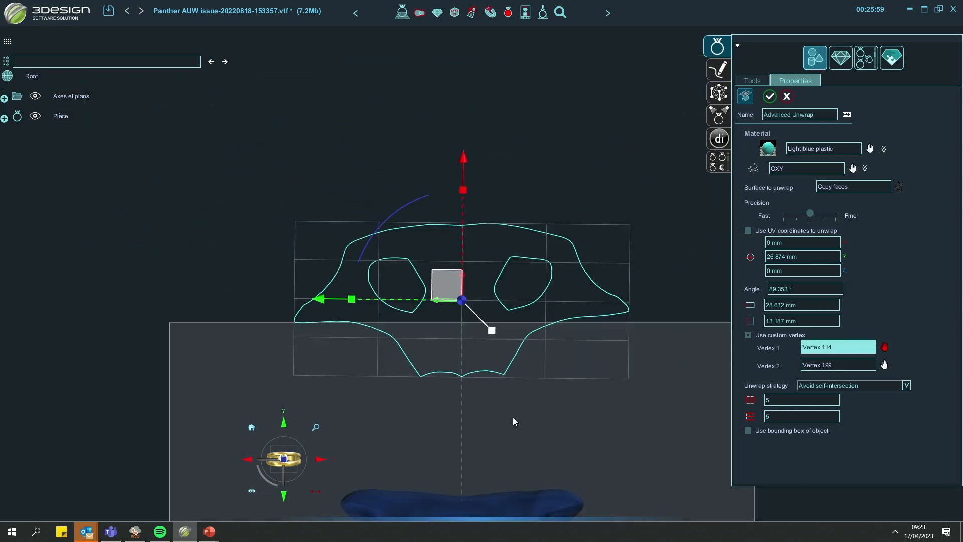
middle_click_drag(512, 421, 554, 151)
scroll(560, 166, "up", 2)
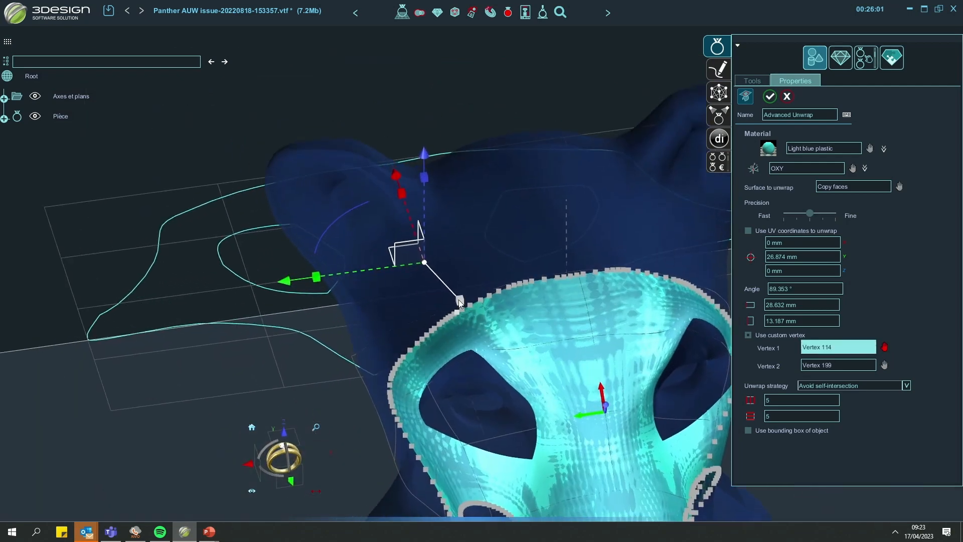
scroll(476, 281, "up", 5)
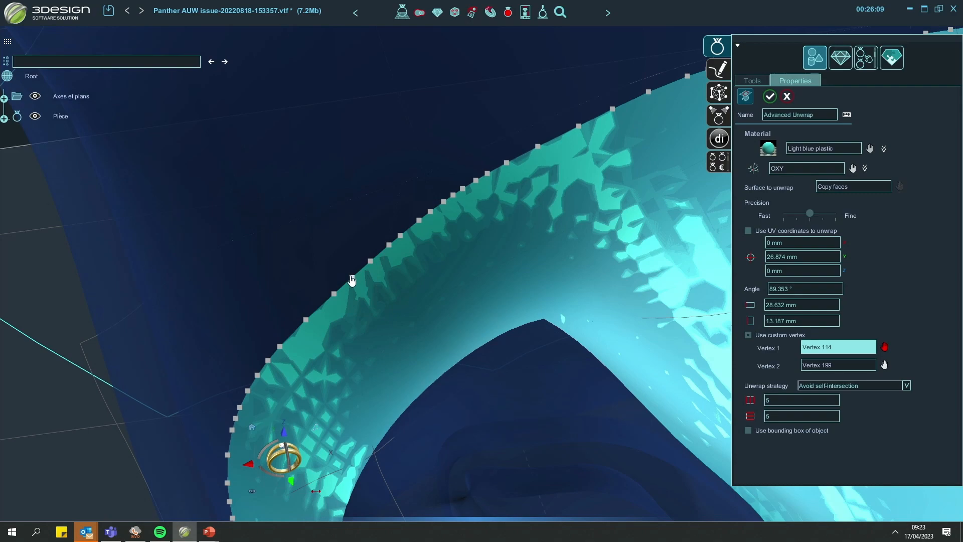
left_click(375, 317)
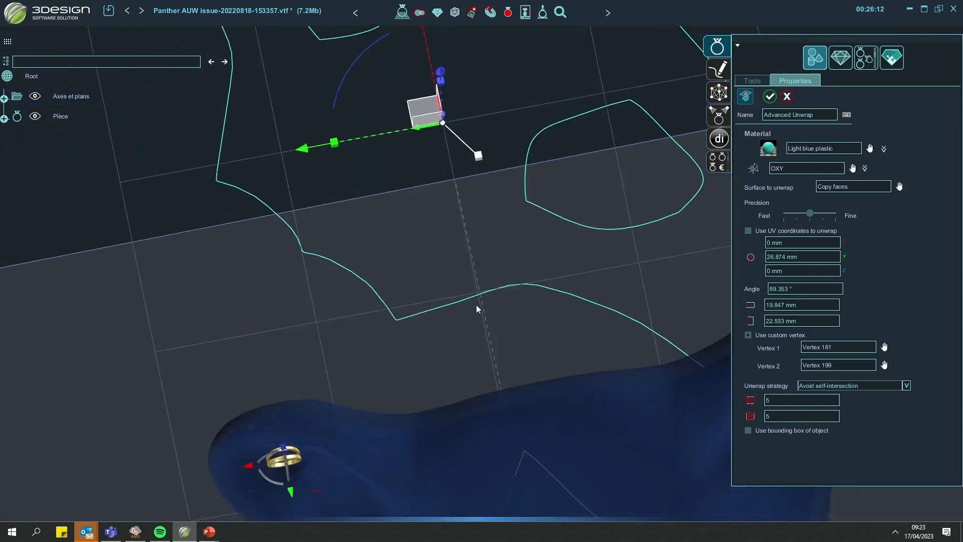
- Set the unwrap's second custom vertex to Vertex 131 on the mask's upper edge above the opposite eye opening
scroll(476, 305, "down", 3)
right_click_drag(511, 342, 895, 370)
left_click(884, 366)
scroll(456, 208, "up", 5)
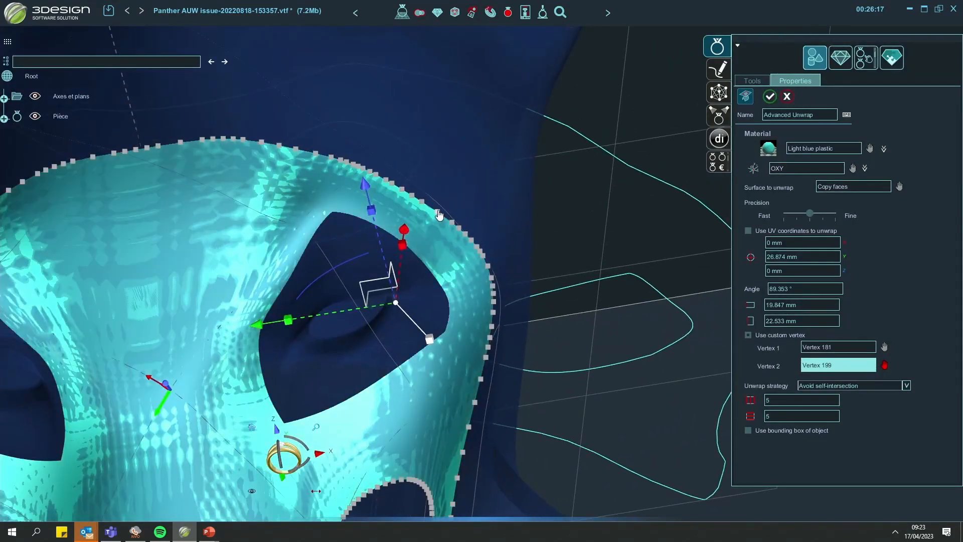
left_click(444, 216)
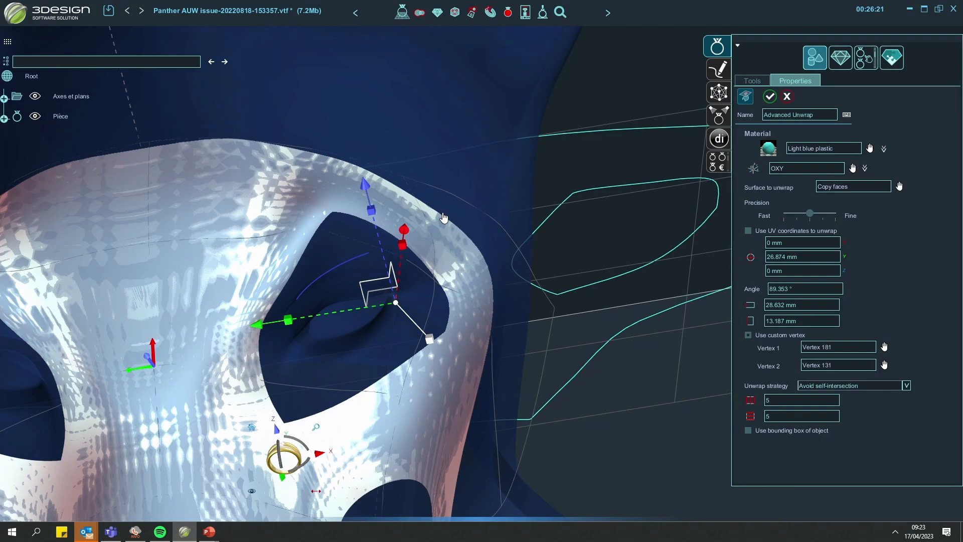
- Compare the flattened outline with the curved panther mask, checking its symmetry, eye openings and nose edge from several angles
scroll(503, 273, "down", 4)
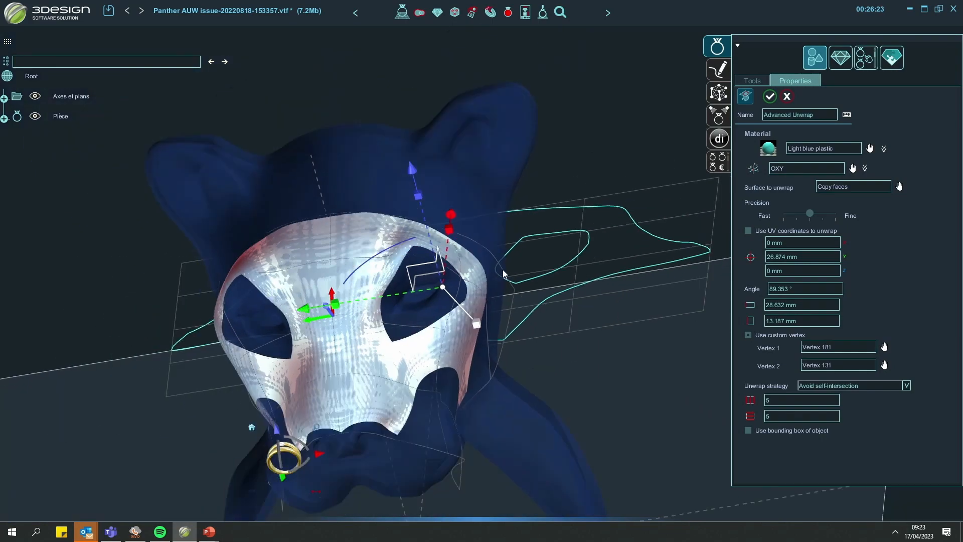
middle_click_drag(503, 273, 548, 464)
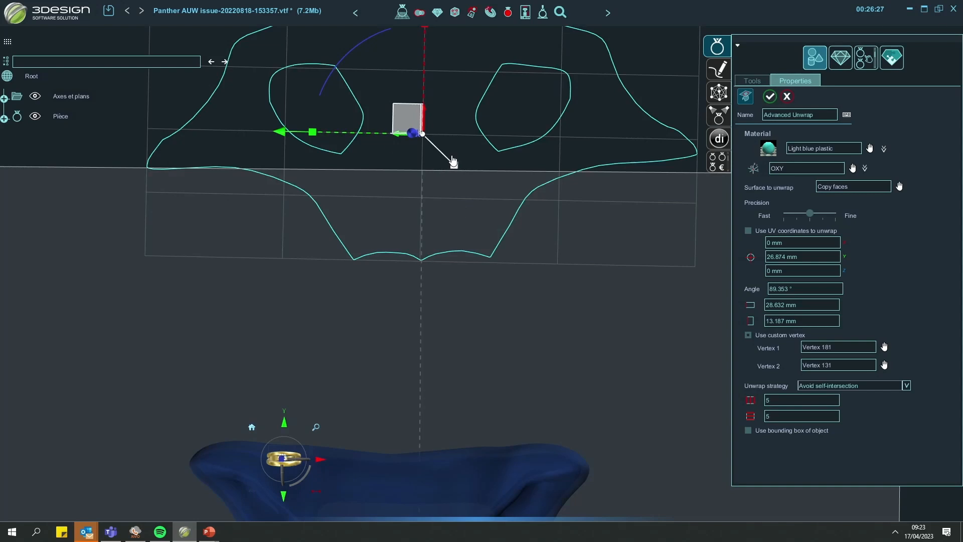
scroll(439, 259, "down", 3)
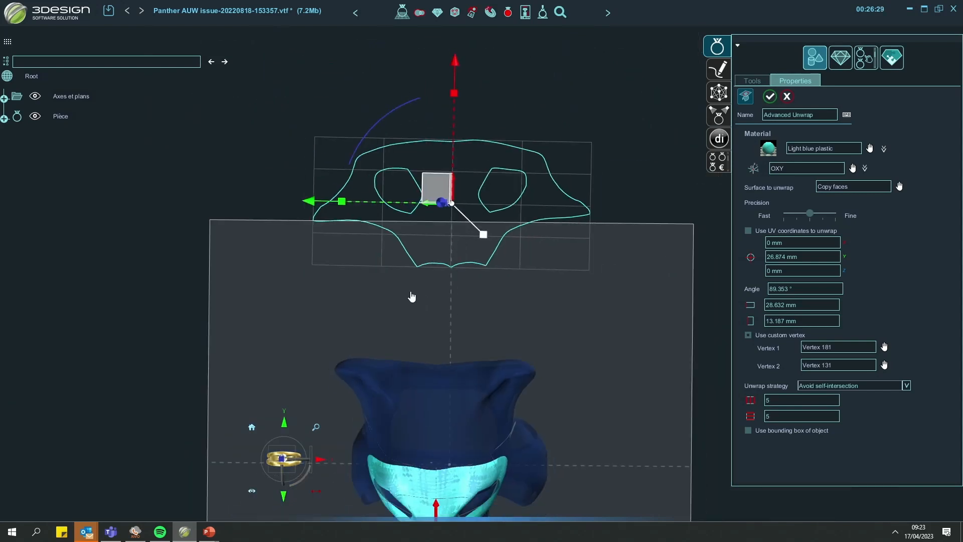
middle_click_drag(490, 380, 510, 346)
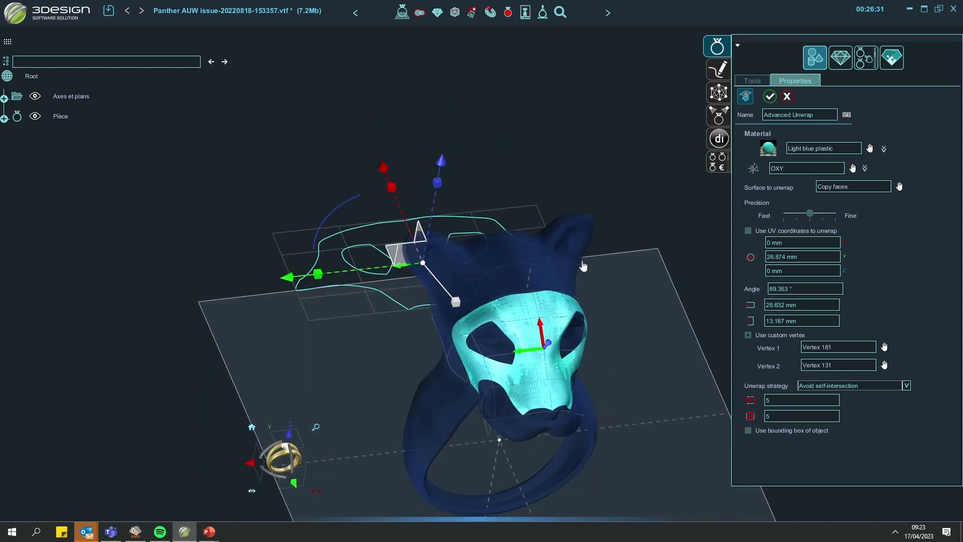
scroll(509, 361, "up", 5)
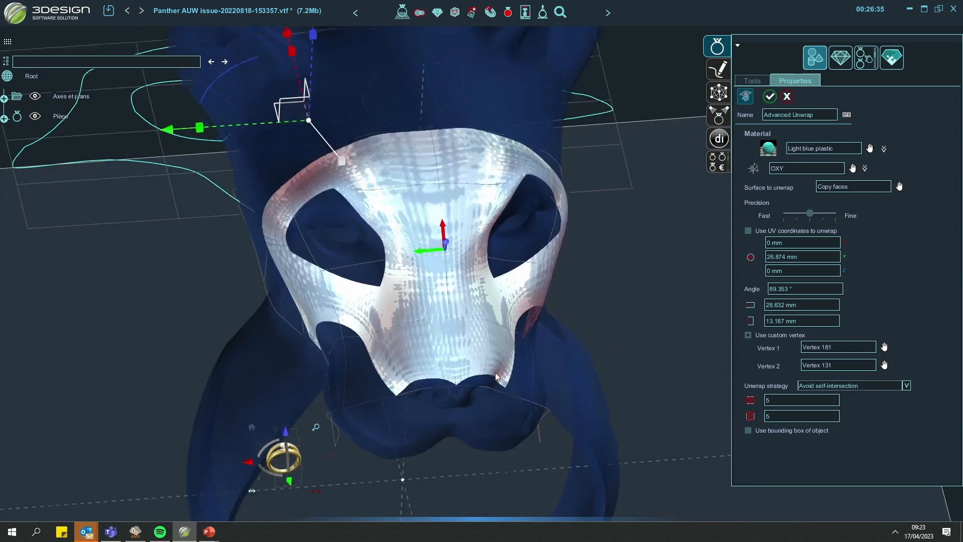
middle_click_drag(495, 376, 495, 395)
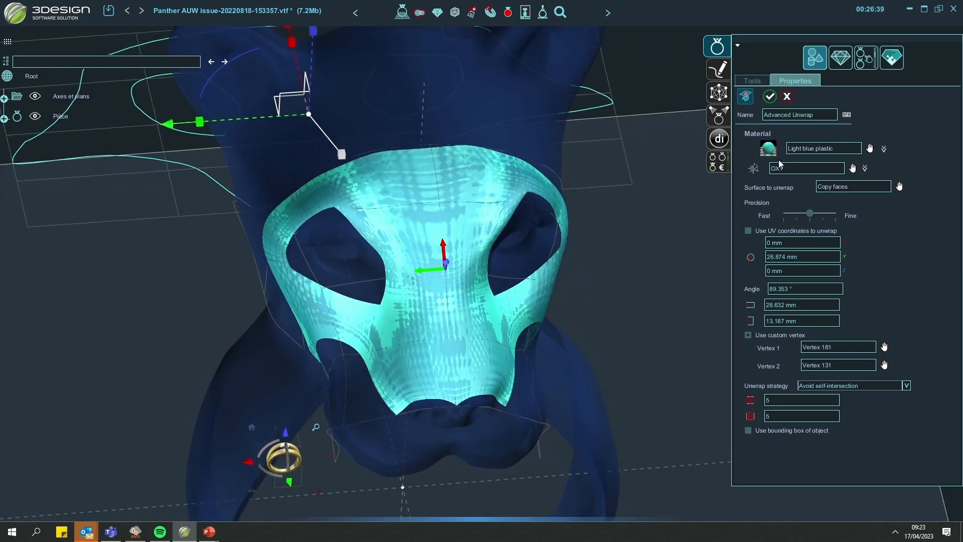
middle_click_drag(381, 211, 462, 315)
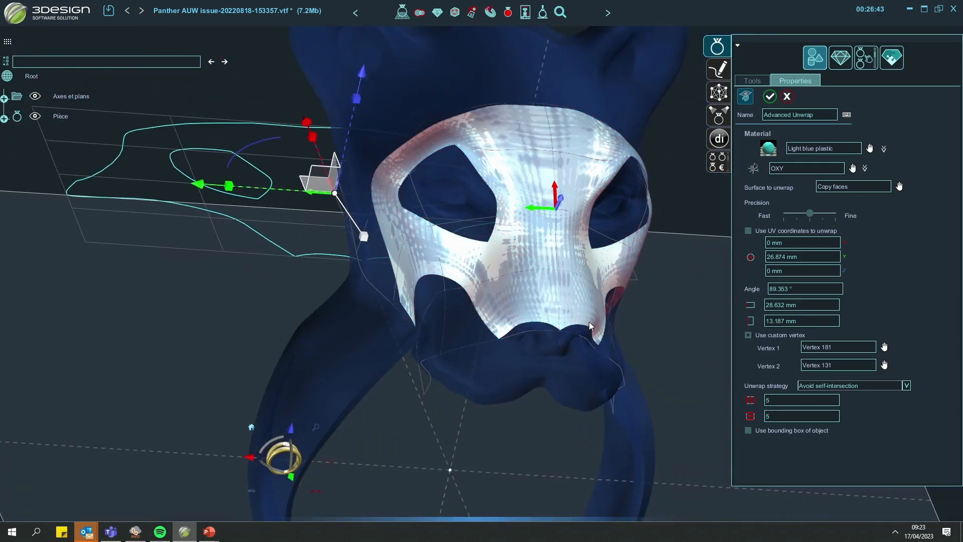
middle_click_drag(550, 335, 224, 335)
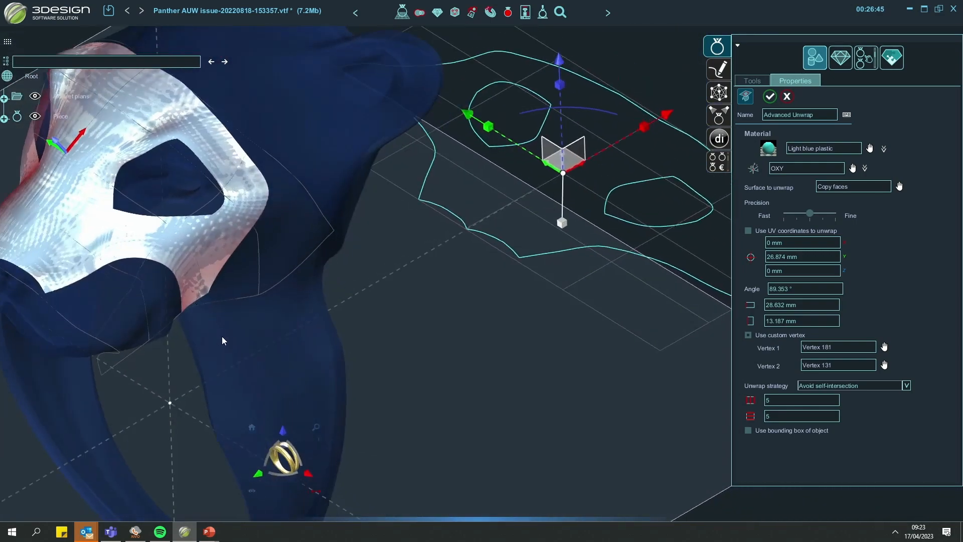
middle_click_drag(333, 341, 390, 370)
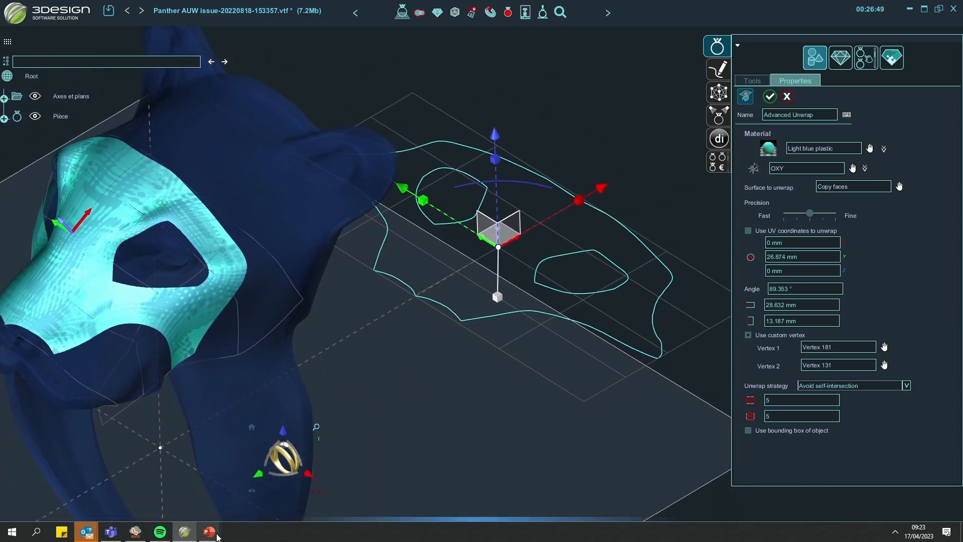
mouse_move(216, 537)
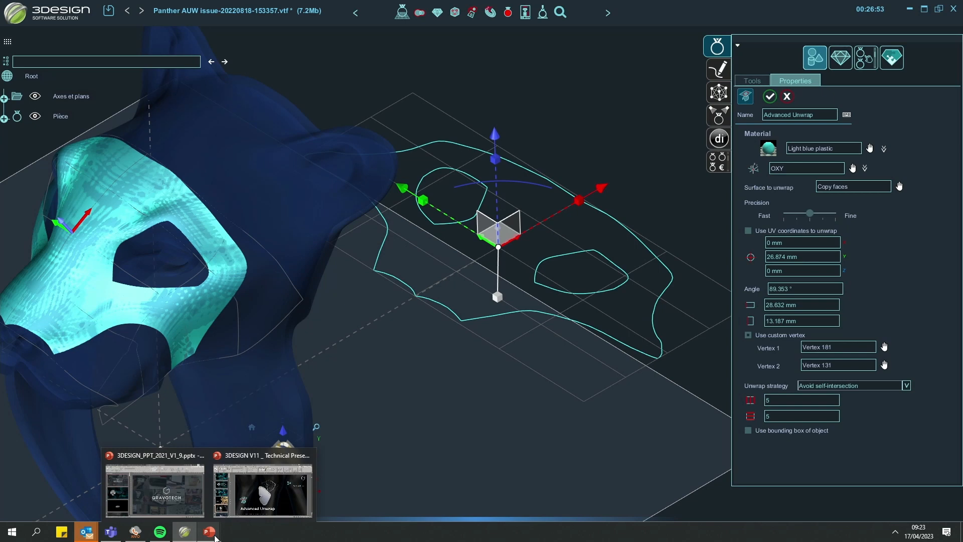
- Examine the candidate boundary points around the mask for the unwrap's second custom vertex, and discard the unwrap edit
right_click_drag(561, 379, 503, 384)
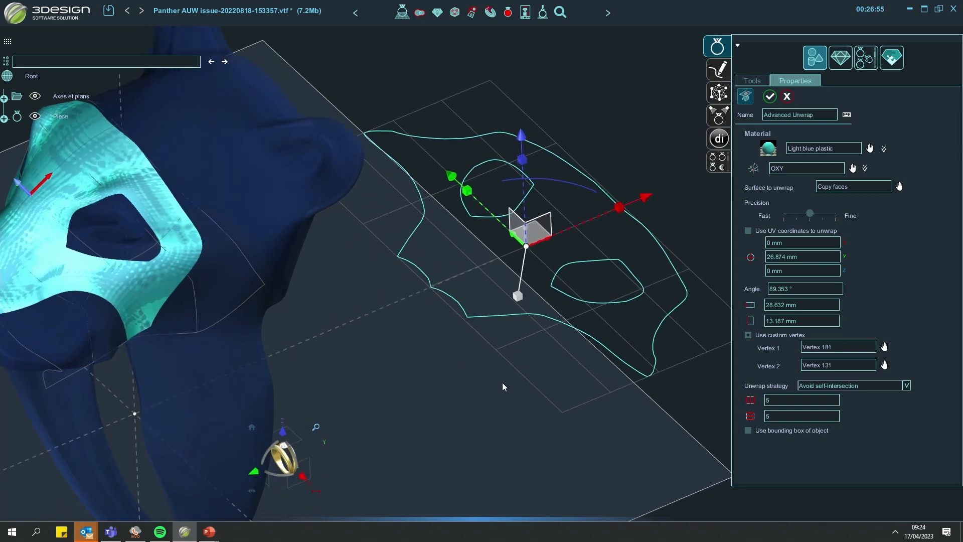
middle_click_drag(503, 384, 704, 421)
scroll(704, 421, "up", 4)
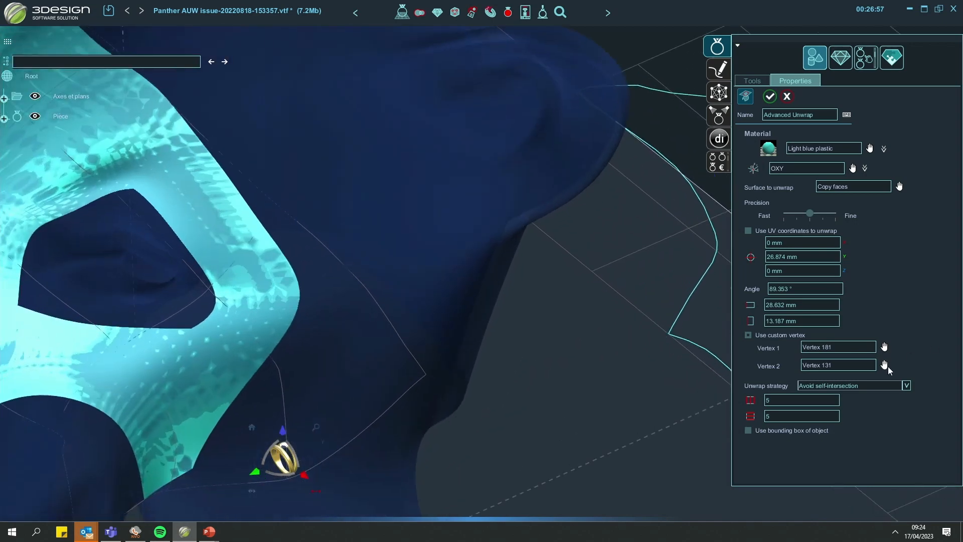
left_click(885, 366)
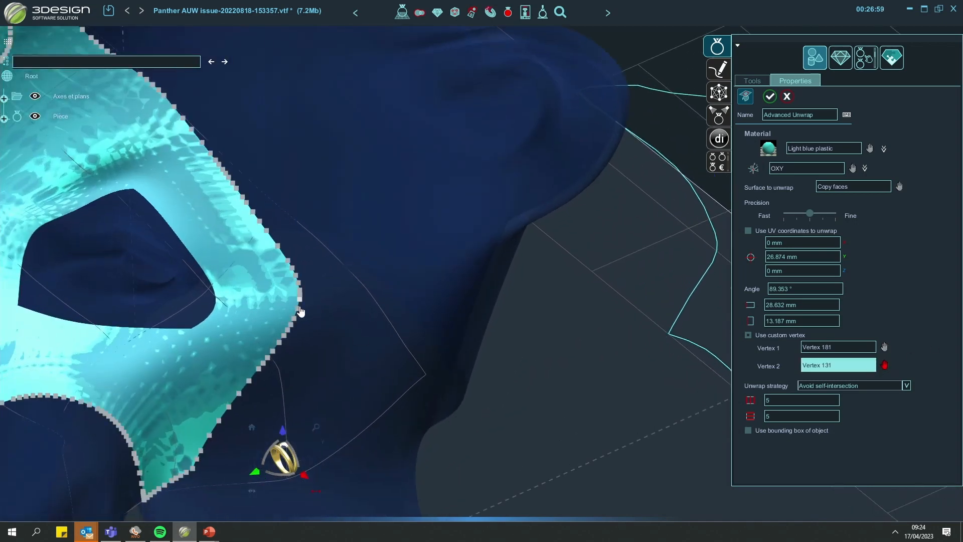
middle_click_drag(275, 291, 456, 291)
scroll(455, 291, "down", 3)
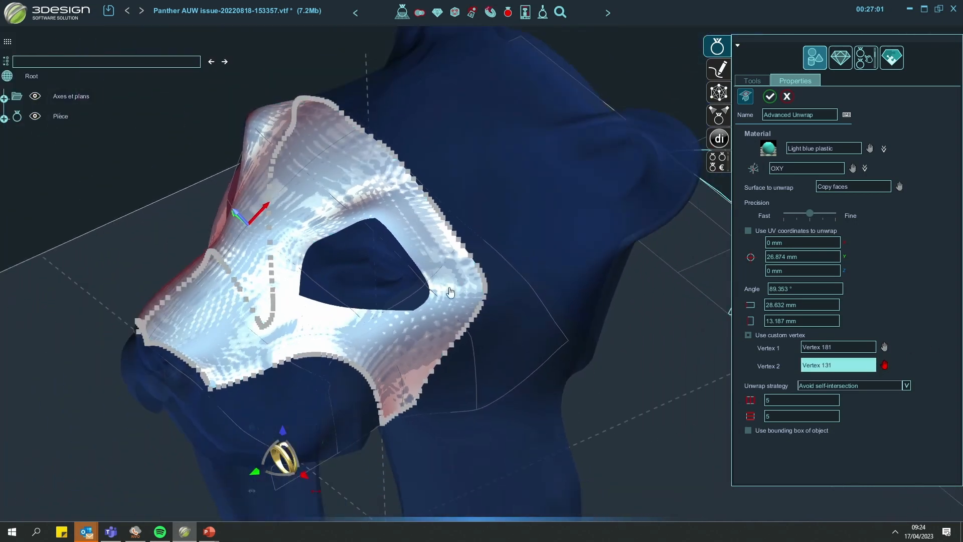
right_click_drag(344, 350, 481, 349)
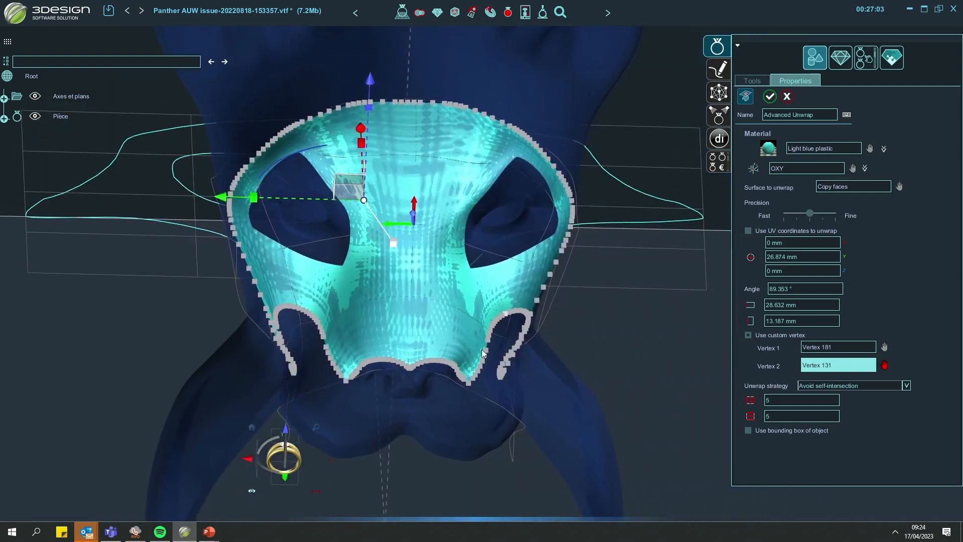
right_click_drag(369, 368, 167, 335)
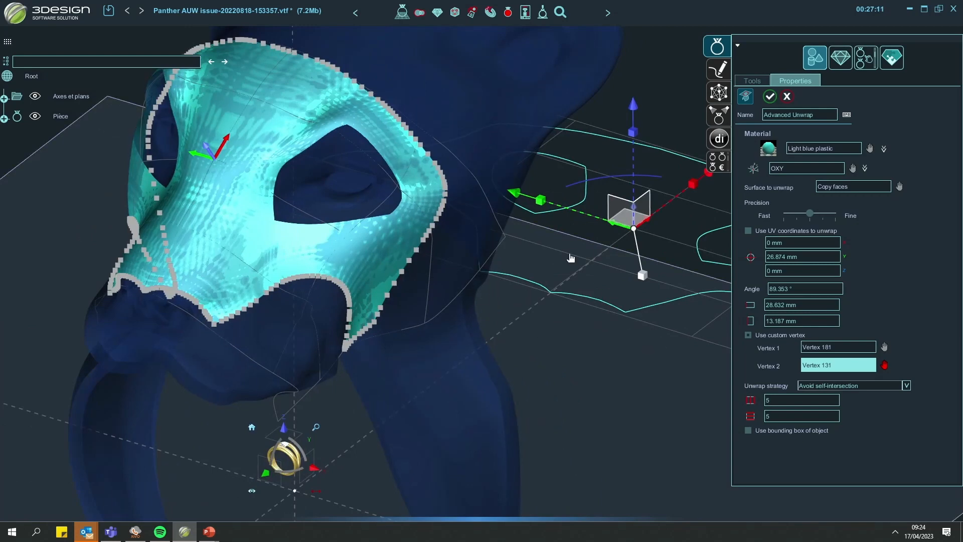
left_click(790, 100)
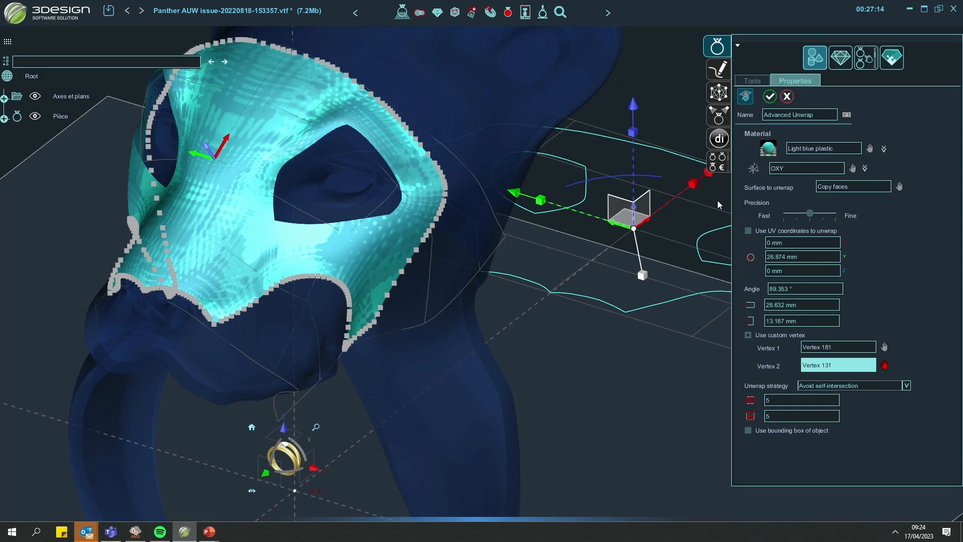
- Open the Copy faces operation and examine the selected mask faces around the eyes, nose and cheeks, leaving it without changes
left_click(4, 119)
left_click(69, 200)
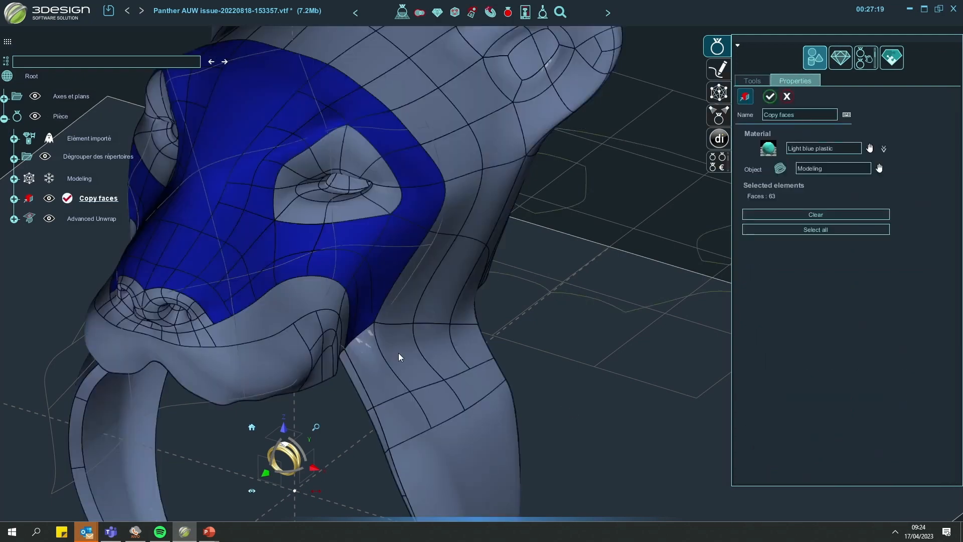
middle_click_drag(399, 353, 674, 369)
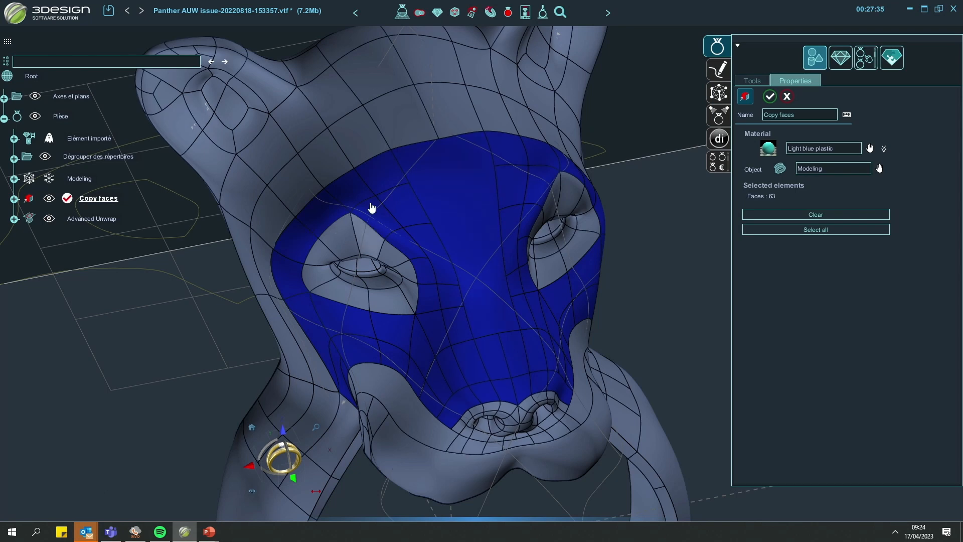
scroll(396, 214, "up", 5)
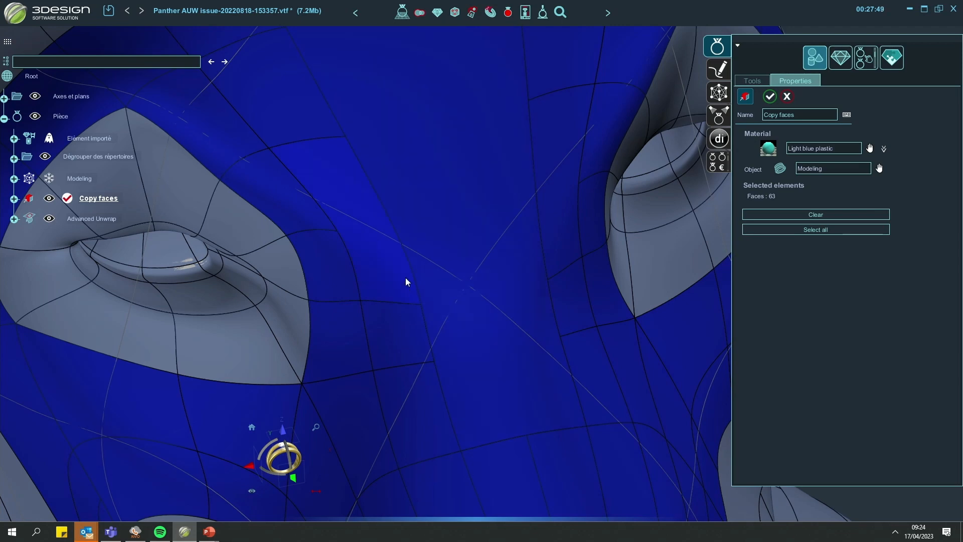
scroll(423, 251, "down", 10)
scroll(424, 250, "up", 8)
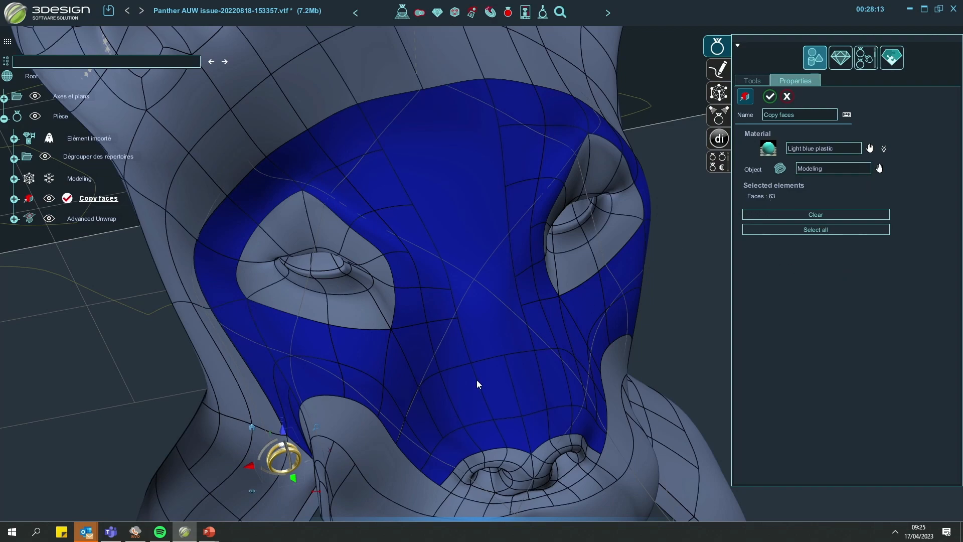
middle_click_drag(477, 380, 610, 398)
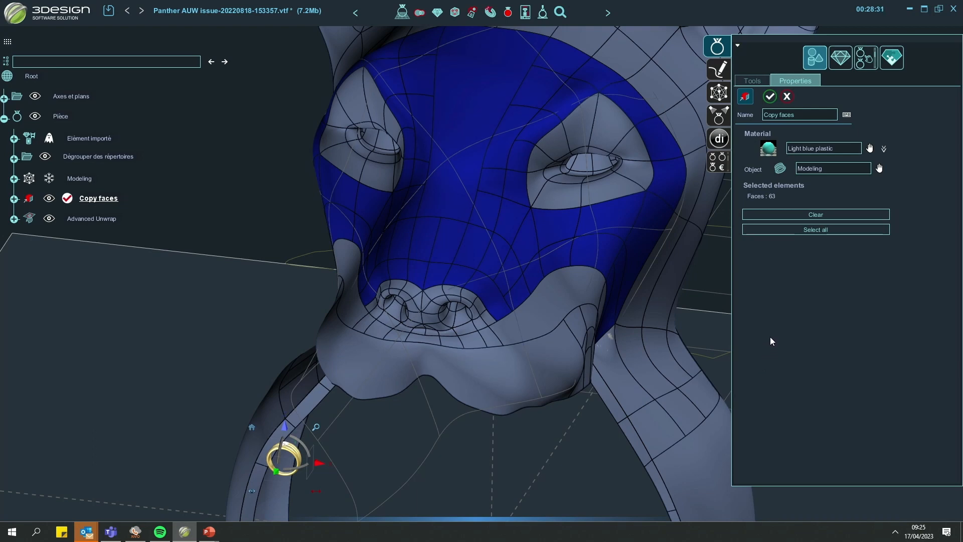
scroll(606, 301, "down", 5)
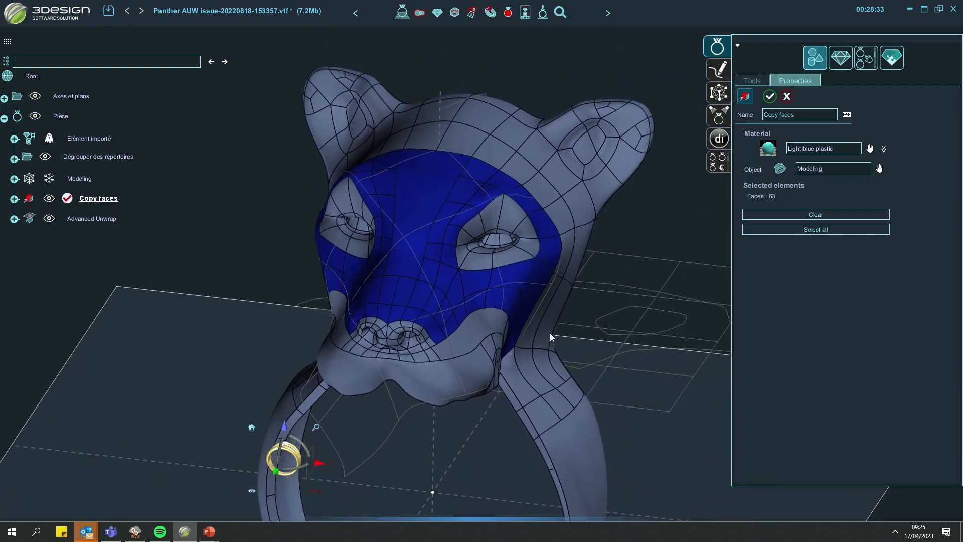
scroll(550, 332, "up", 6)
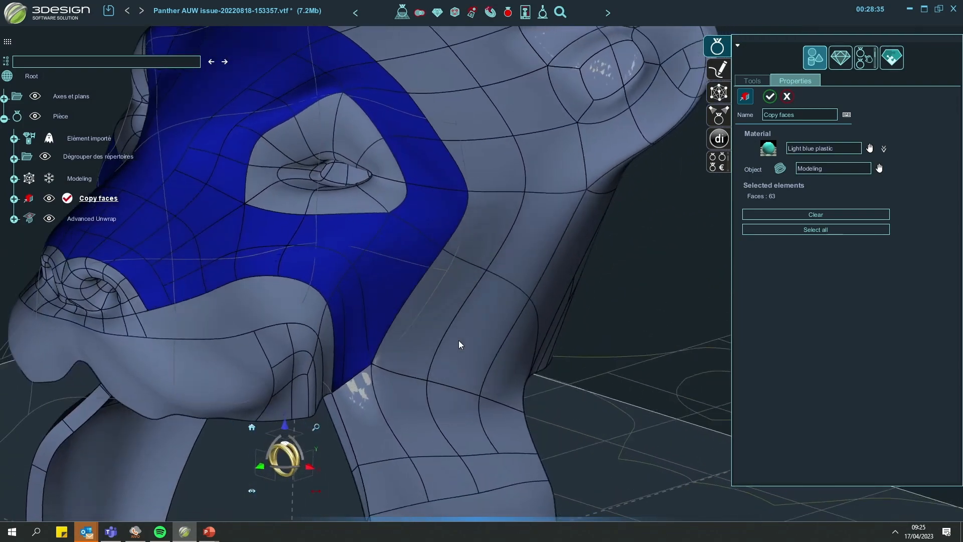
middle_click_drag(458, 340, 592, 303)
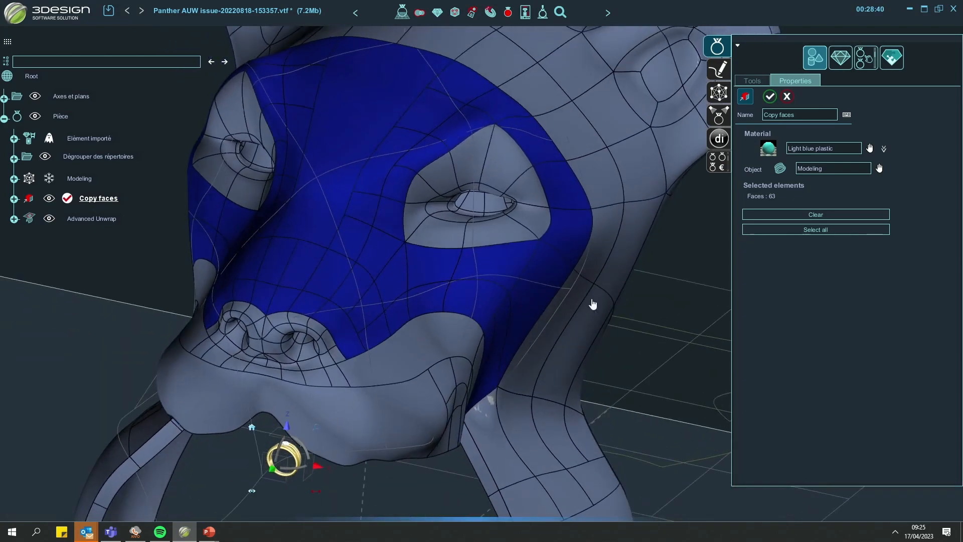
left_click(786, 96)
left_click(15, 13)
left_click(22, 20)
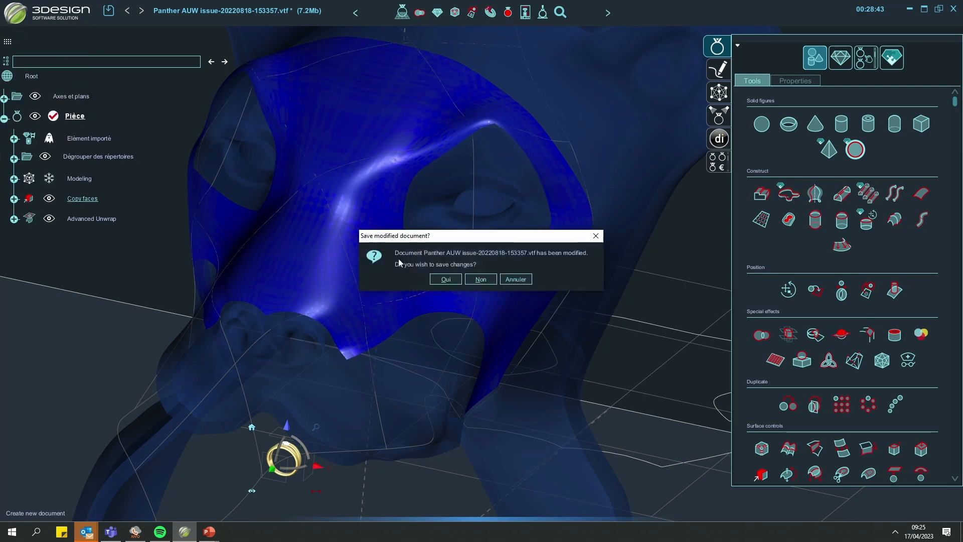
left_click(480, 278)
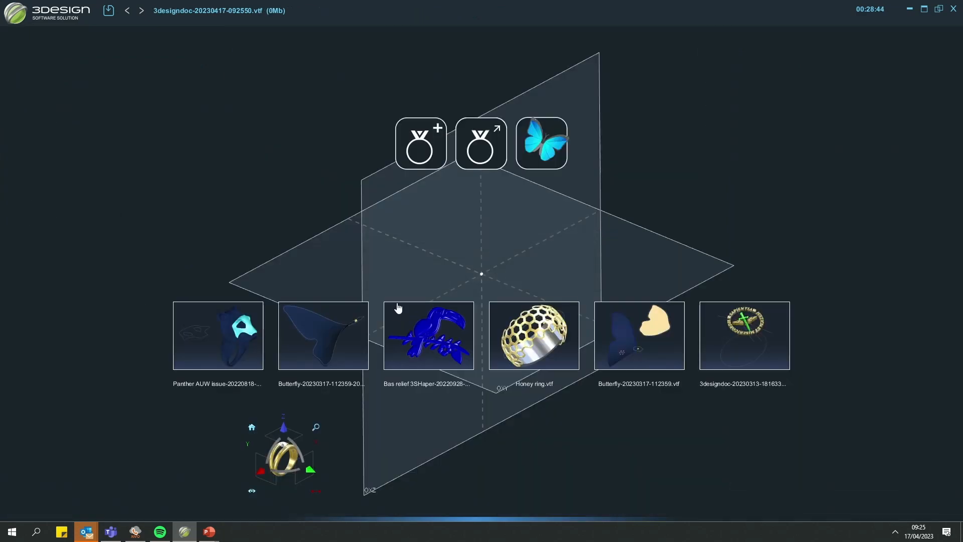
left_click(317, 335)
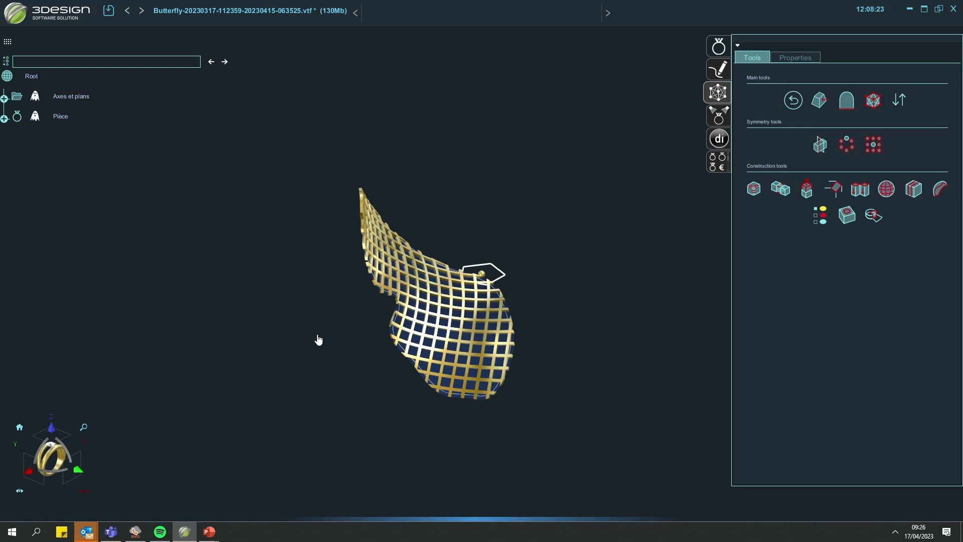
- Leave the modeling tools and examine the gold grid wrapped over the curved butterfly wing up close from several angles
middle_click_drag(609, 296, 464, 336)
scroll(467, 351, "up", 5)
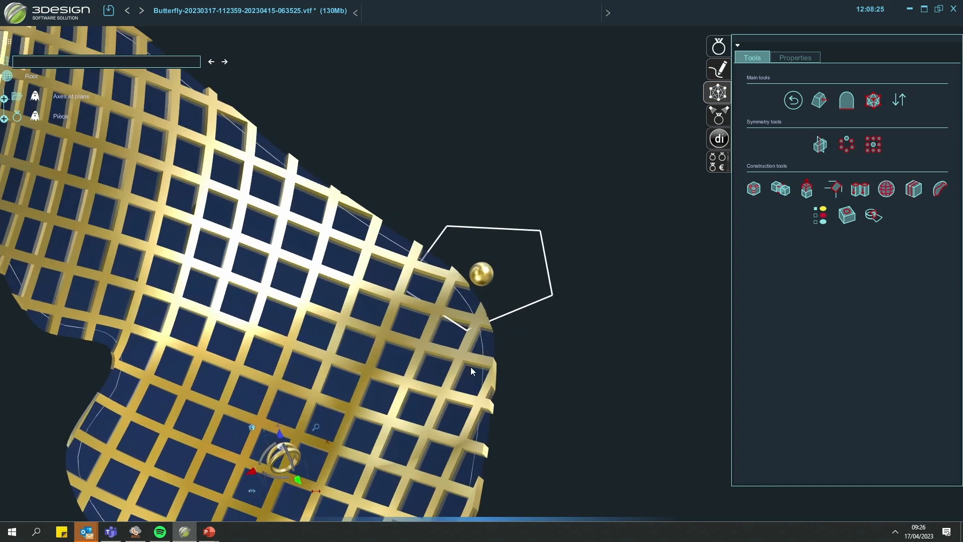
middle_click_drag(304, 306, 512, 268)
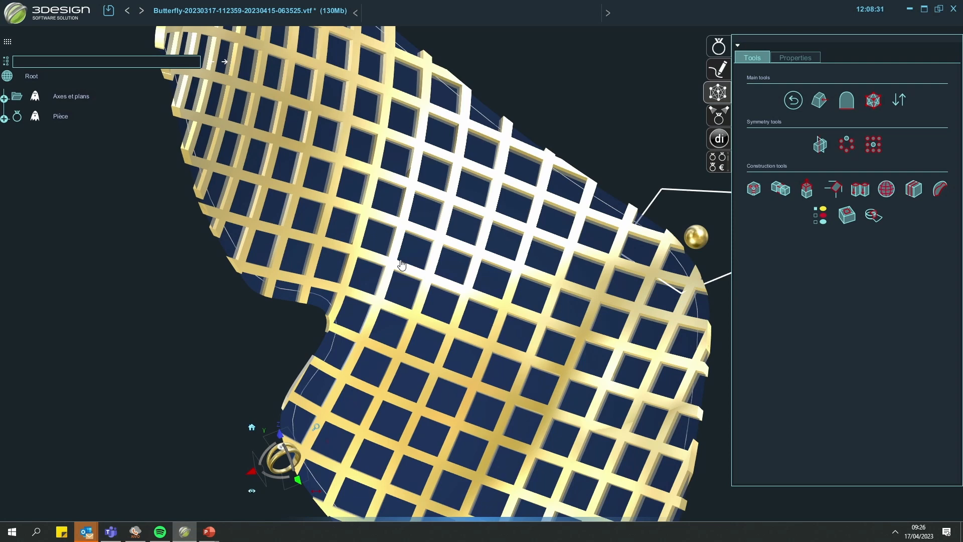
scroll(368, 322, "down", 3)
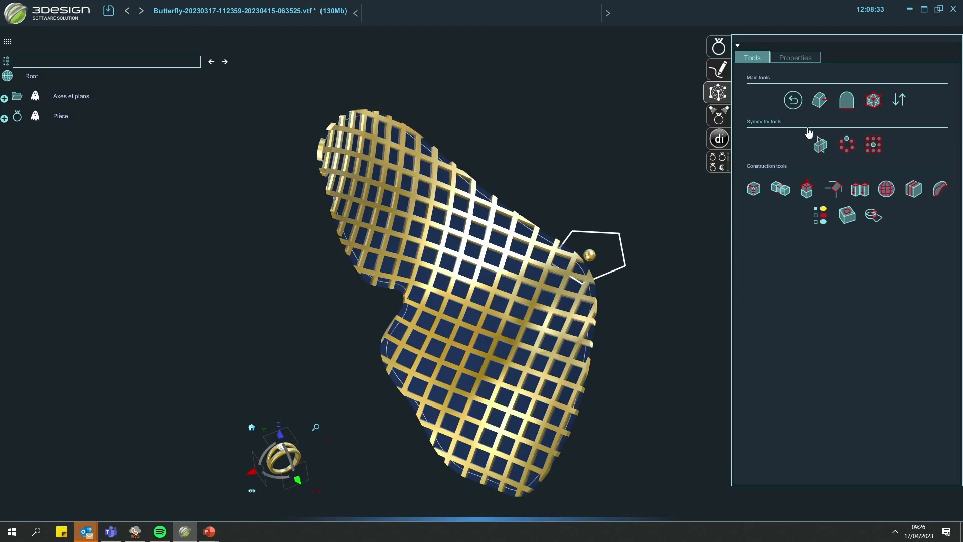
left_click(794, 103)
scroll(815, 321, "down", 3)
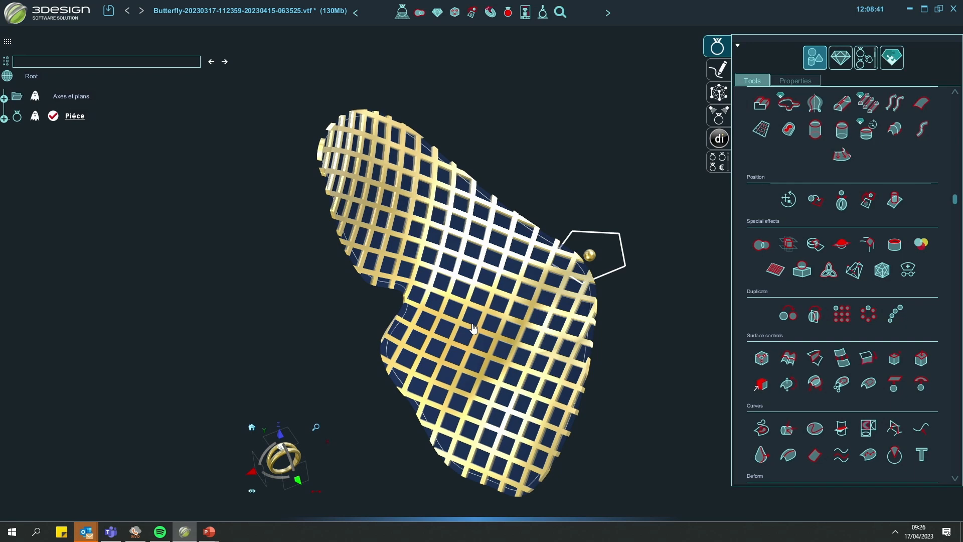
middle_click_drag(416, 240, 454, 249)
scroll(432, 270, "up", 3)
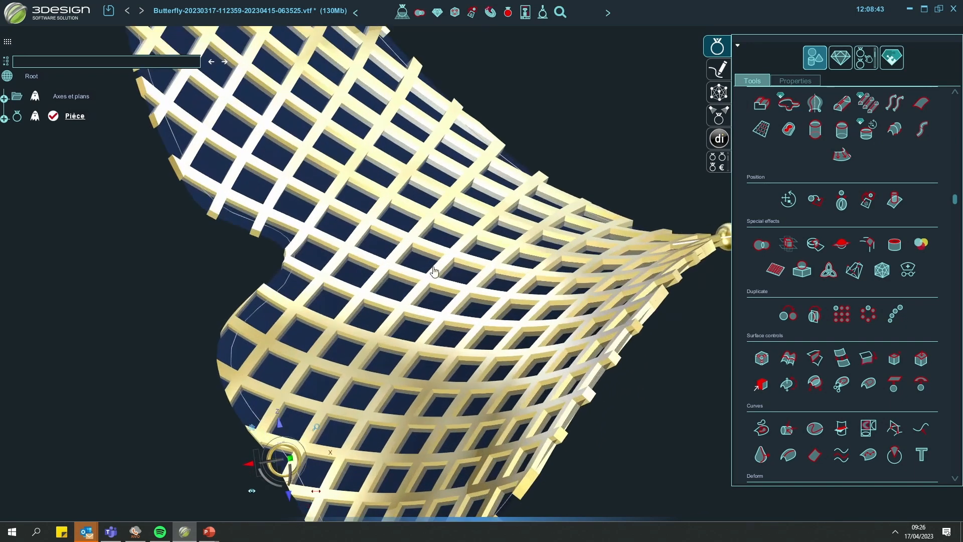
middle_click_drag(279, 240, 430, 237)
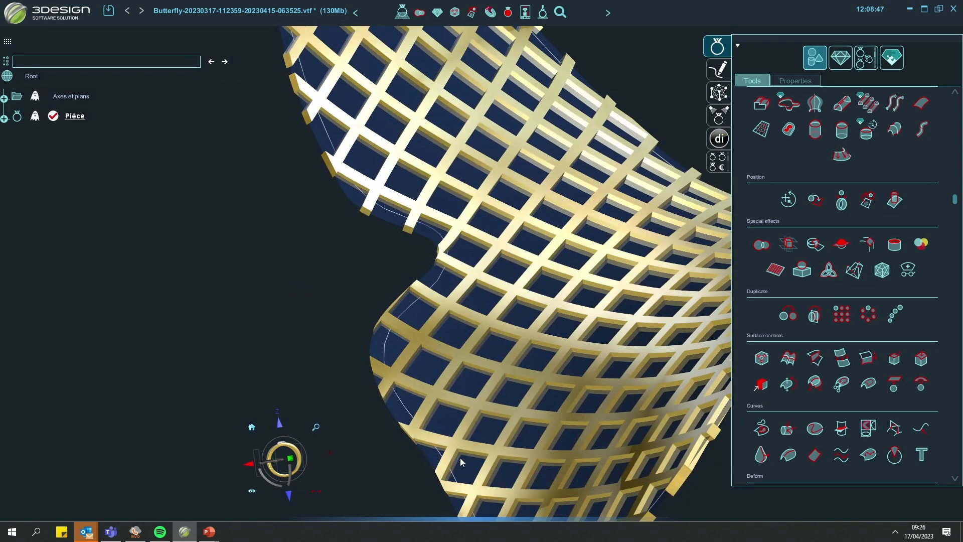
middle_click_drag(461, 460, 443, 205)
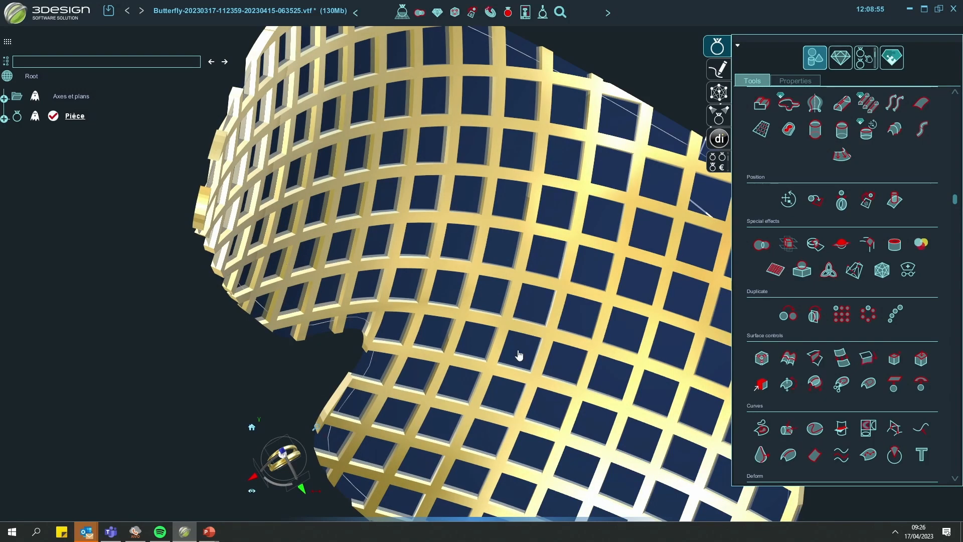
scroll(520, 346, "down", 5)
right_click_drag(521, 313, 572, 189)
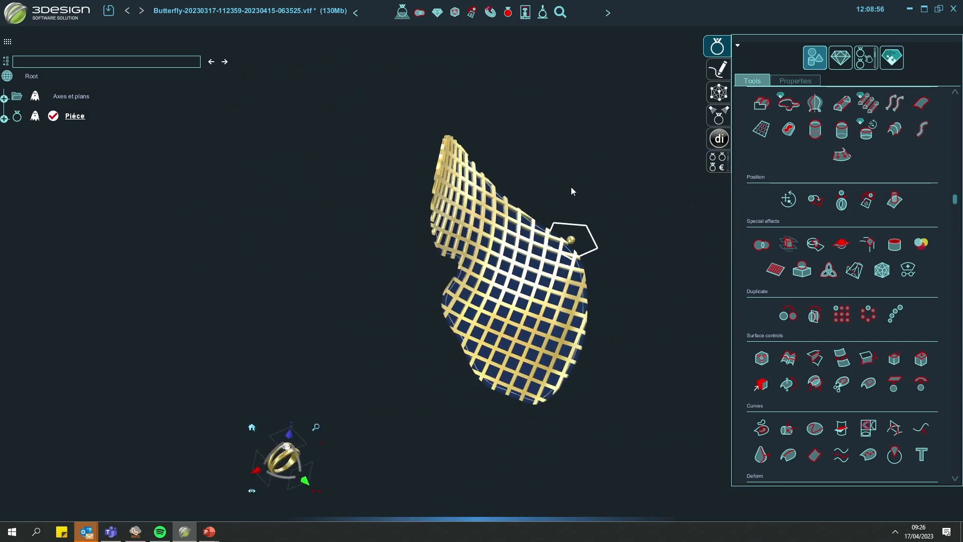
- Open the wing grid's Advanced wrap5 for editing and compare its flat duplicated pattern with the wrapped wing
left_click(4, 119)
left_click(562, 292)
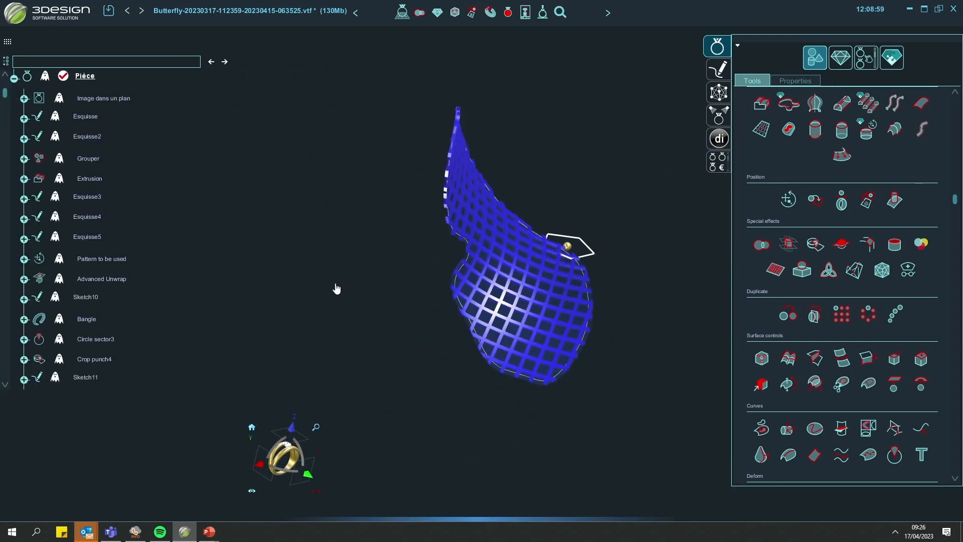
scroll(37, 313, "down", 4)
scroll(38, 314, "down", 5)
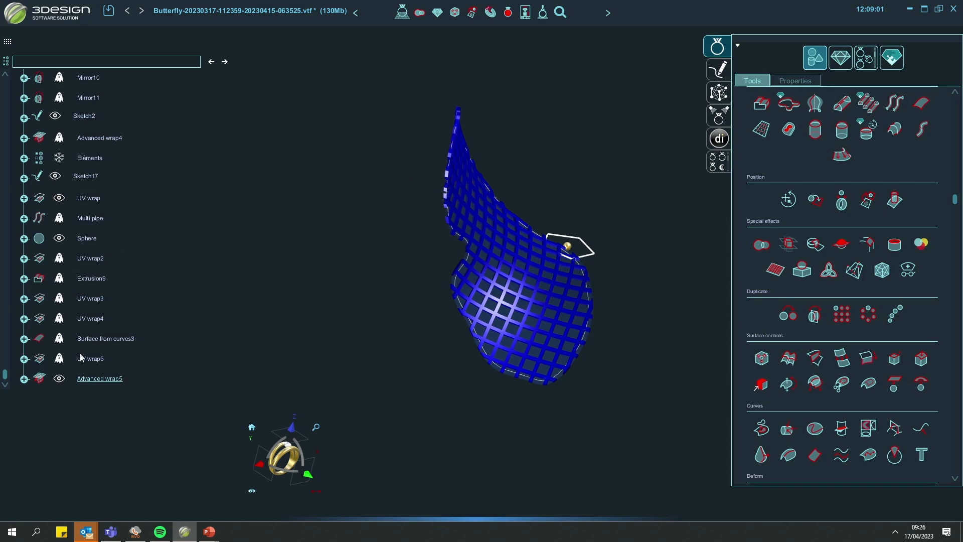
double_click(104, 378)
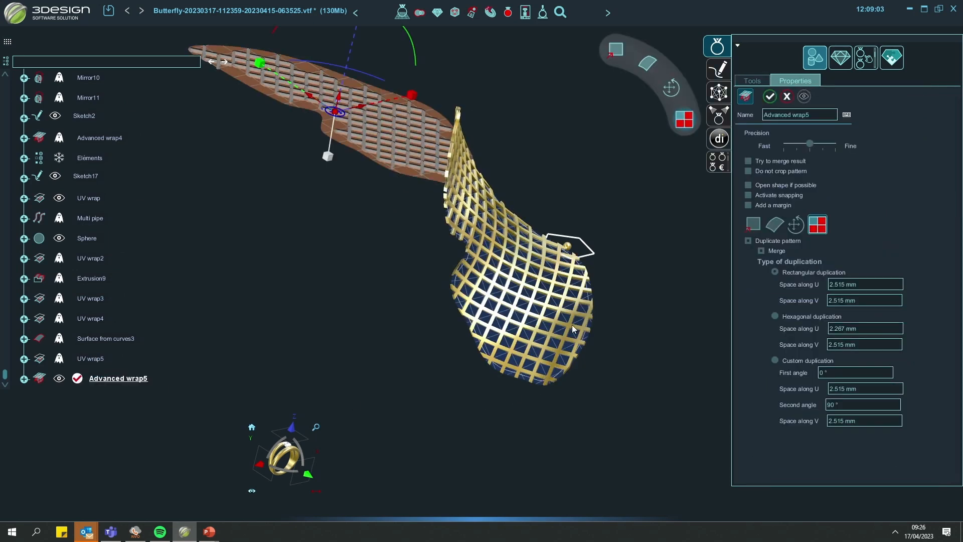
middle_click_drag(615, 310, 574, 364)
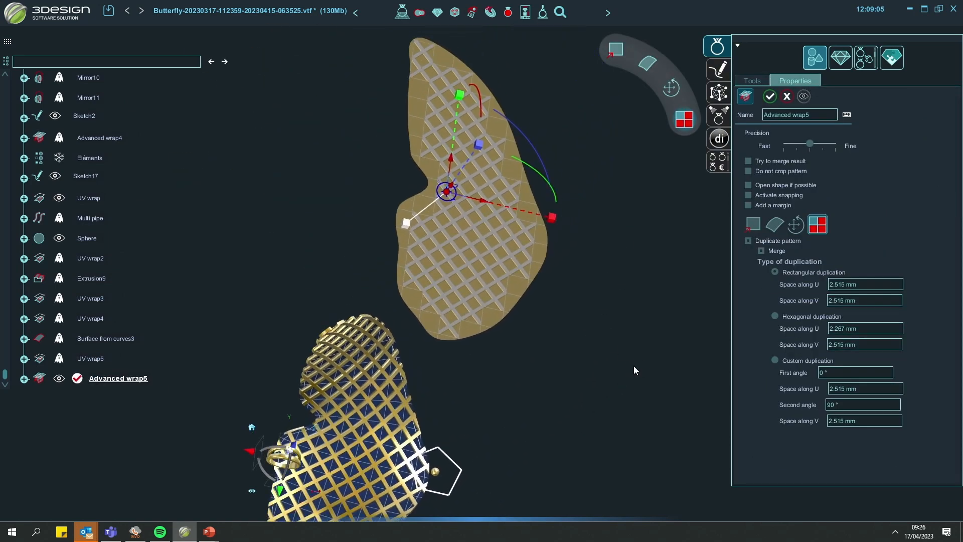
middle_click_drag(634, 366, 501, 338)
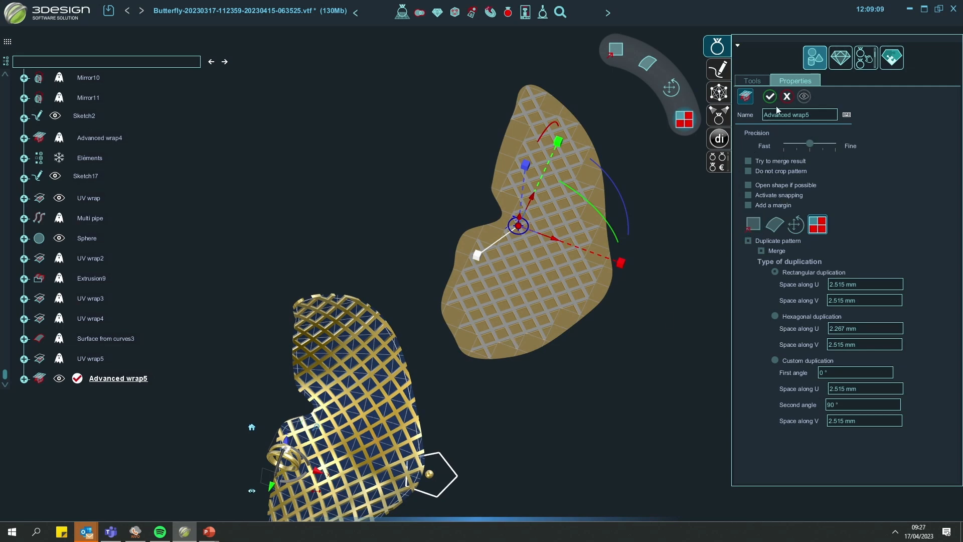
- Show the wrap's objects to manipulate and examine the single cross-shaped pattern element on the flattened wing
left_click(753, 223)
scroll(643, 352, "up", 3)
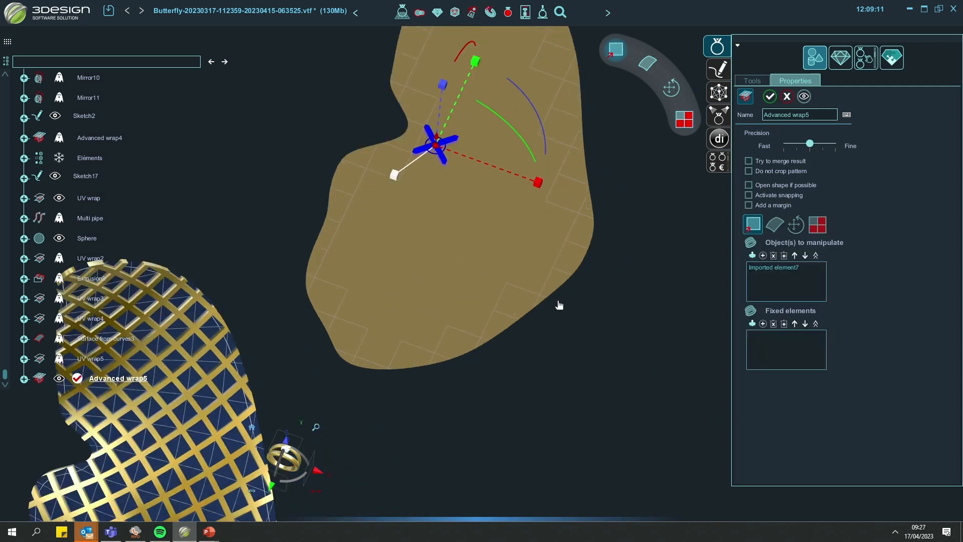
scroll(503, 296, "up", 3)
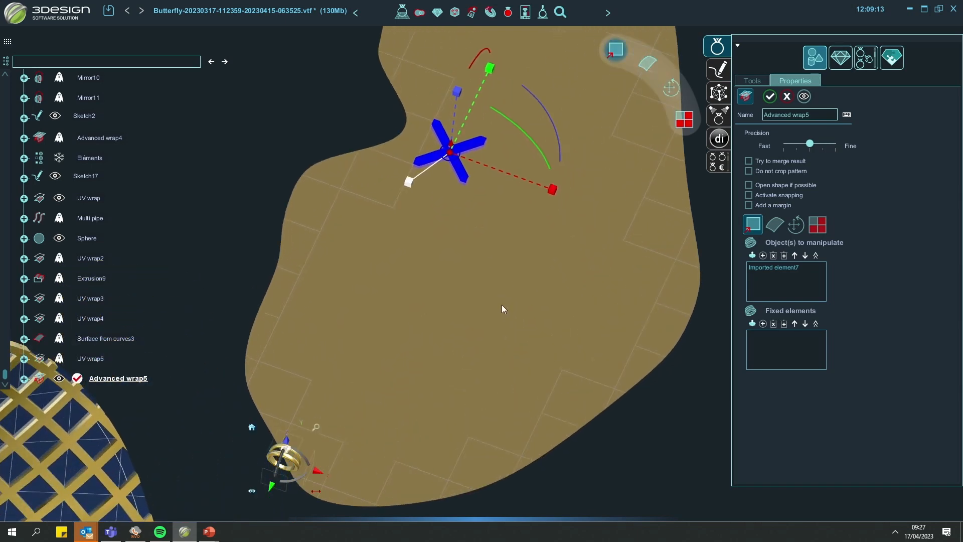
middle_click_drag(502, 305, 602, 305)
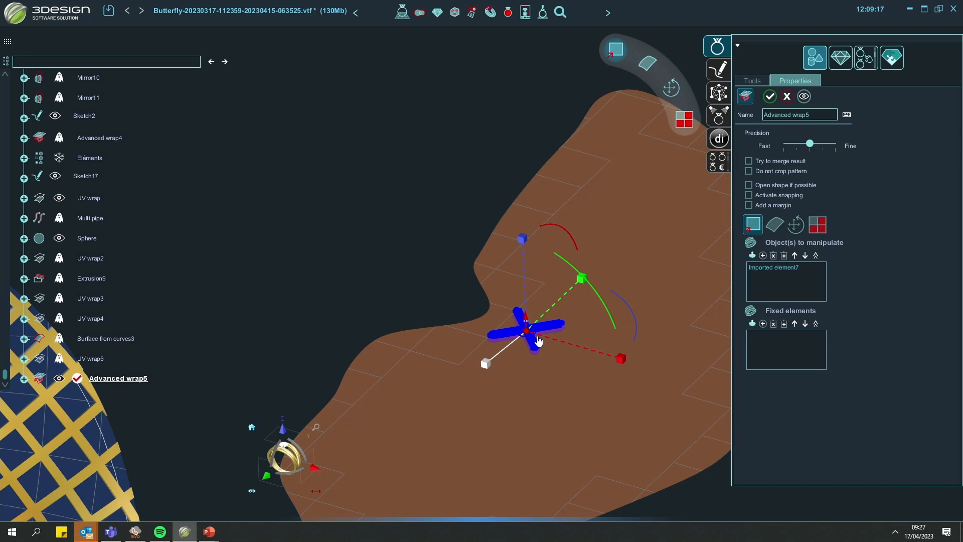
middle_click_drag(538, 341, 525, 268)
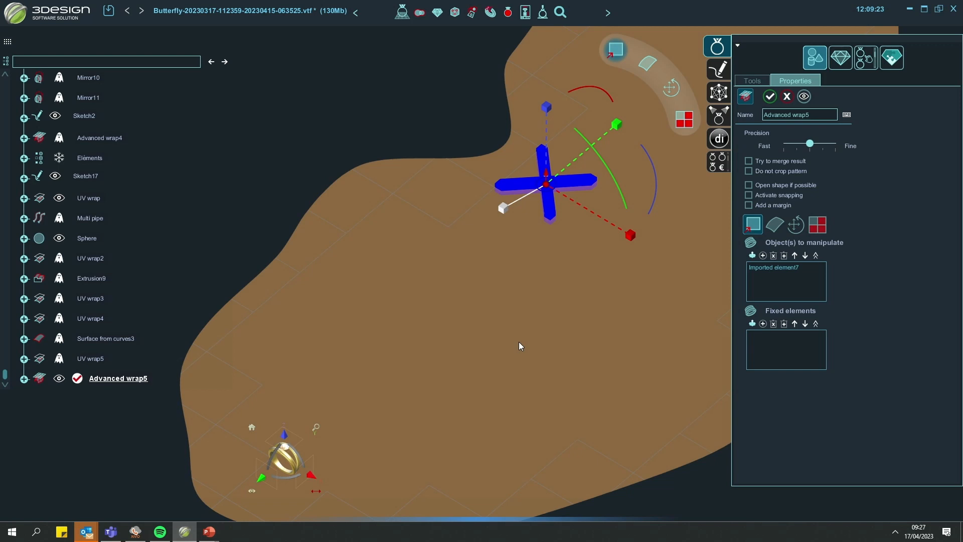
- Replace the cross element in the objects to manipulate with Square_branch_3D from the Modelings 3D Patterns Rectangular library
left_click(773, 256)
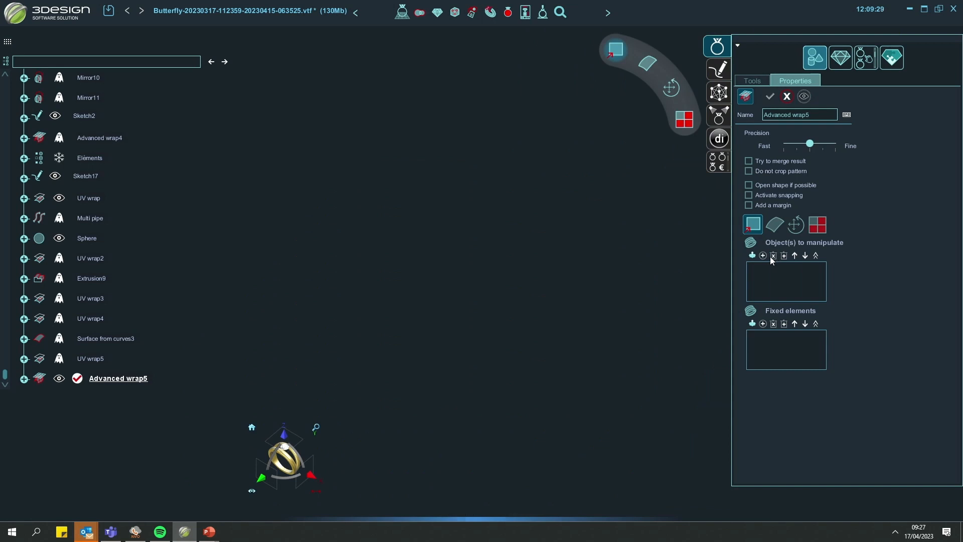
left_click(749, 255)
left_click_drag(434, 376, 454, 179)
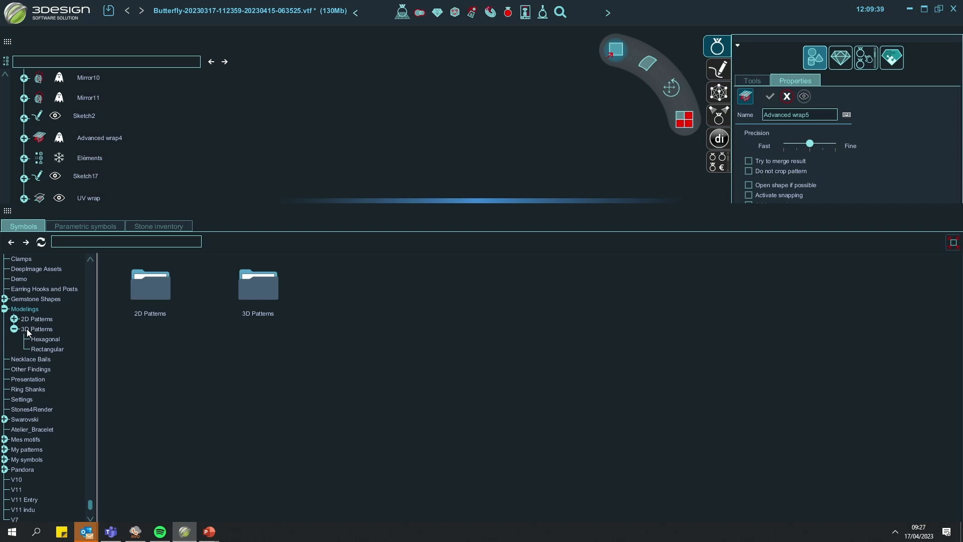
left_click(36, 340)
left_click(52, 349)
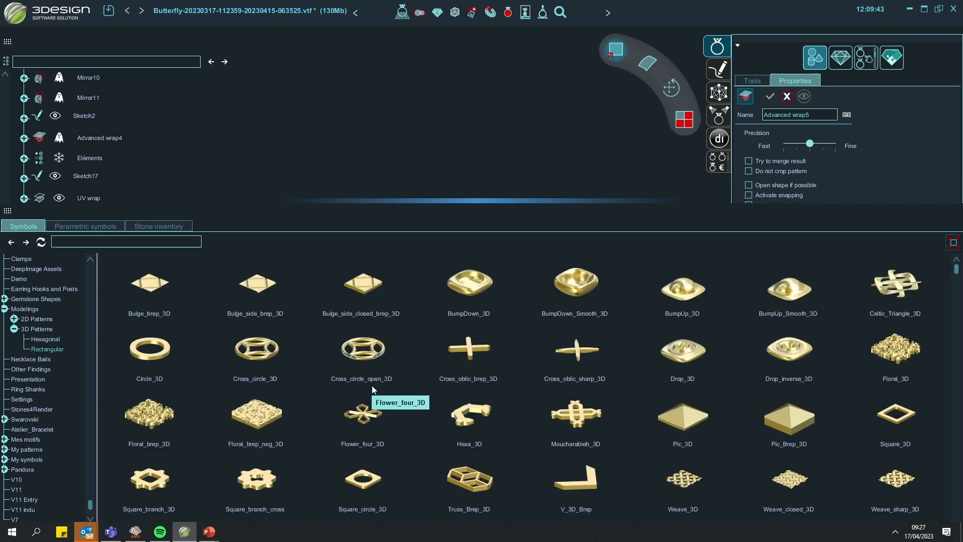
scroll(339, 426, "down", 1)
scroll(353, 421, "up", 1)
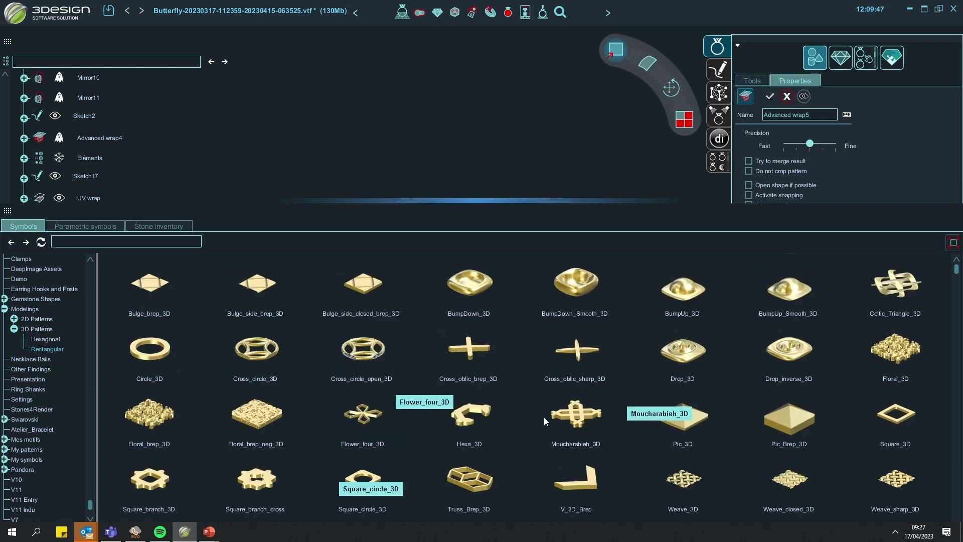
scroll(748, 464, "down", 1)
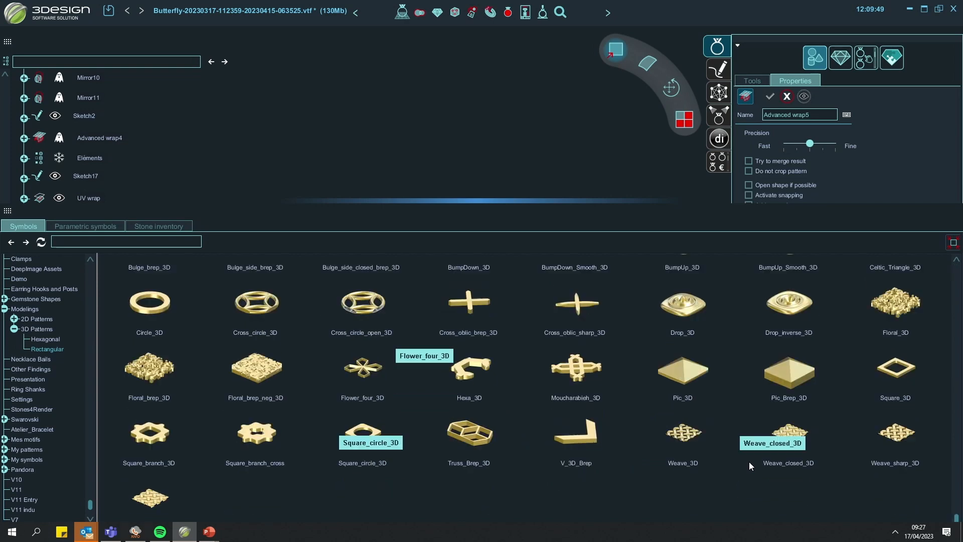
left_click(162, 440)
double_click(162, 440)
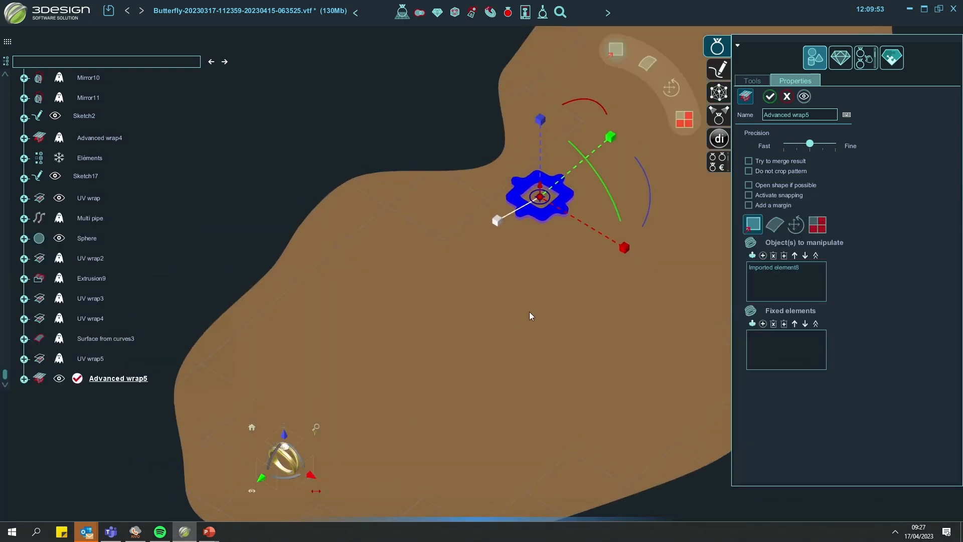
- Reopen the symbol library and review the available rectangular 3D patterns without importing another one
left_click(511, 517)
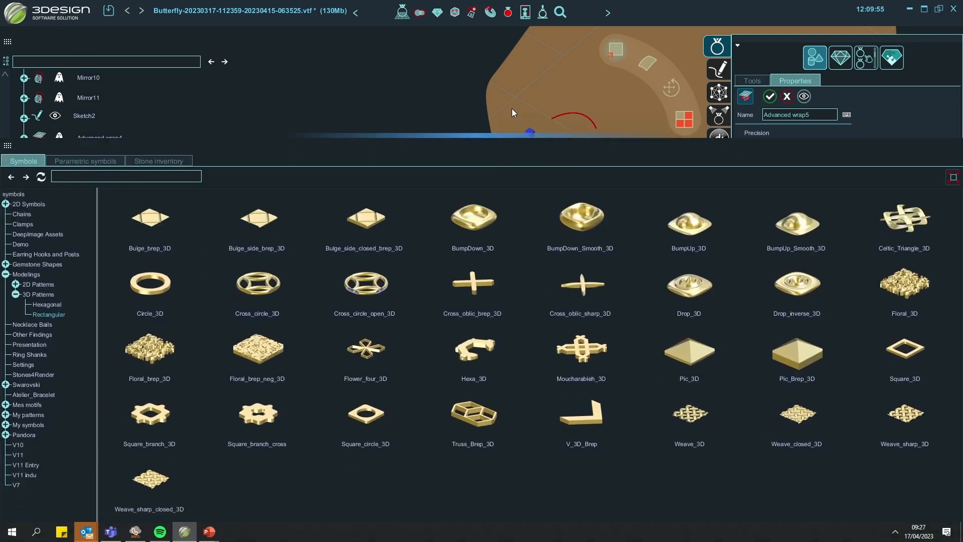
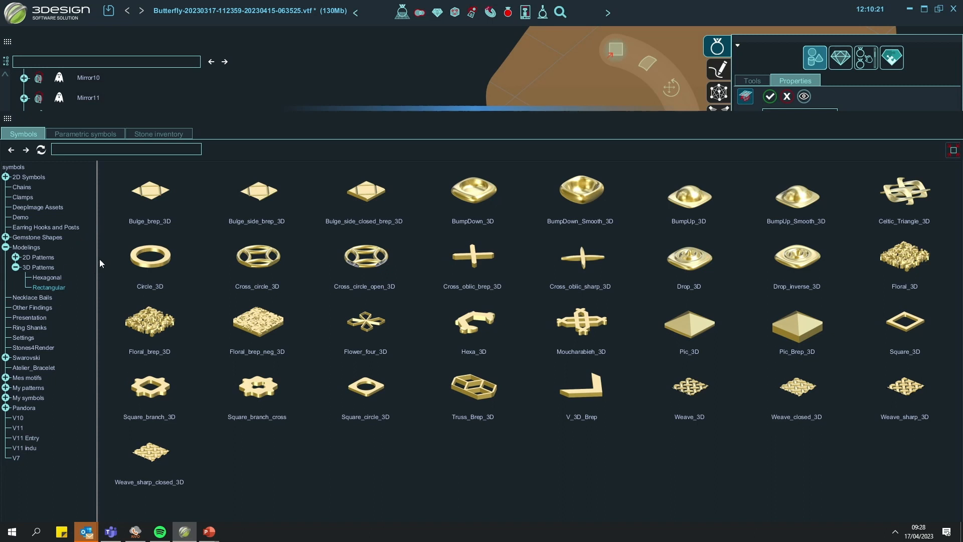
left_click(512, 108)
left_click(537, 86)
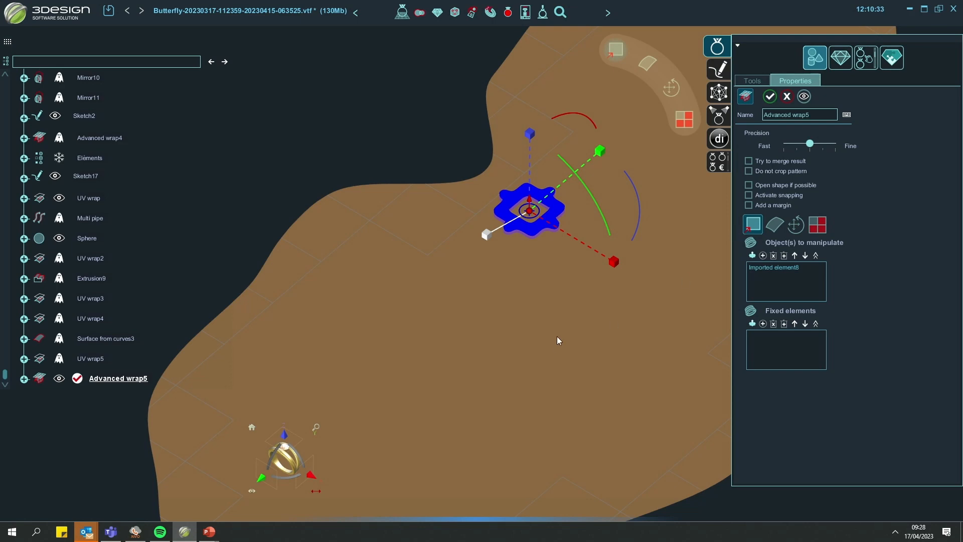
- Preview the wrap with the square-branch element and compare the flattened wing with the curved wing
scroll(549, 333, "down", 6)
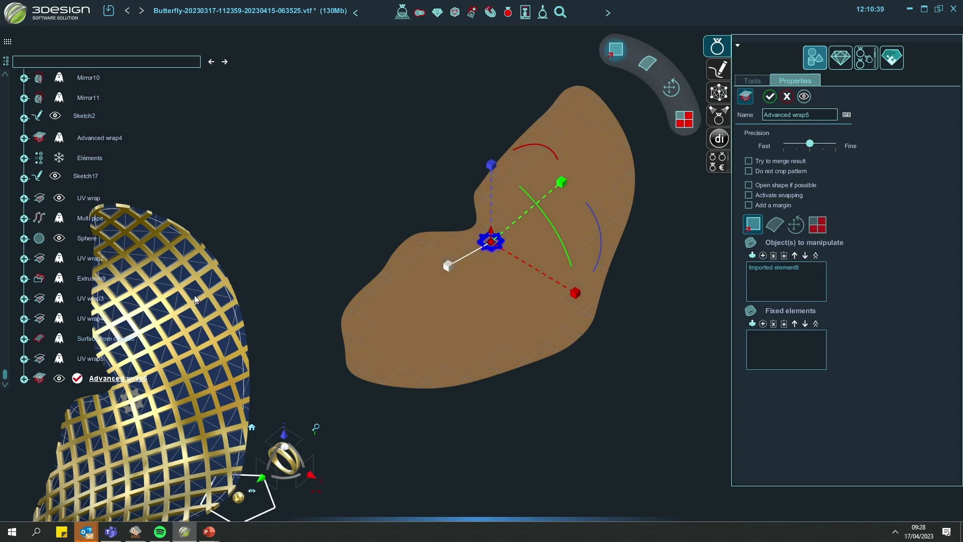
left_click(803, 98)
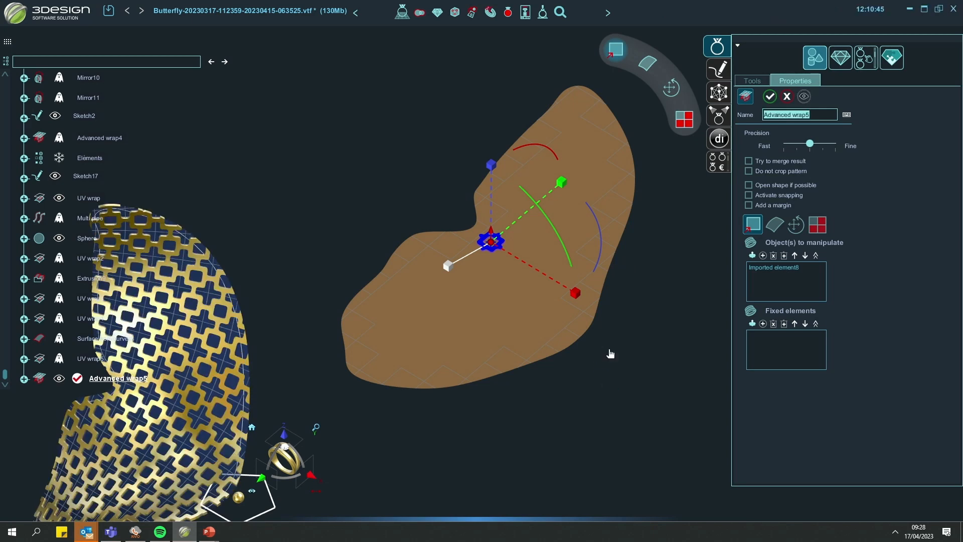
middle_click_drag(608, 350, 591, 363)
scroll(607, 323, "up", 4)
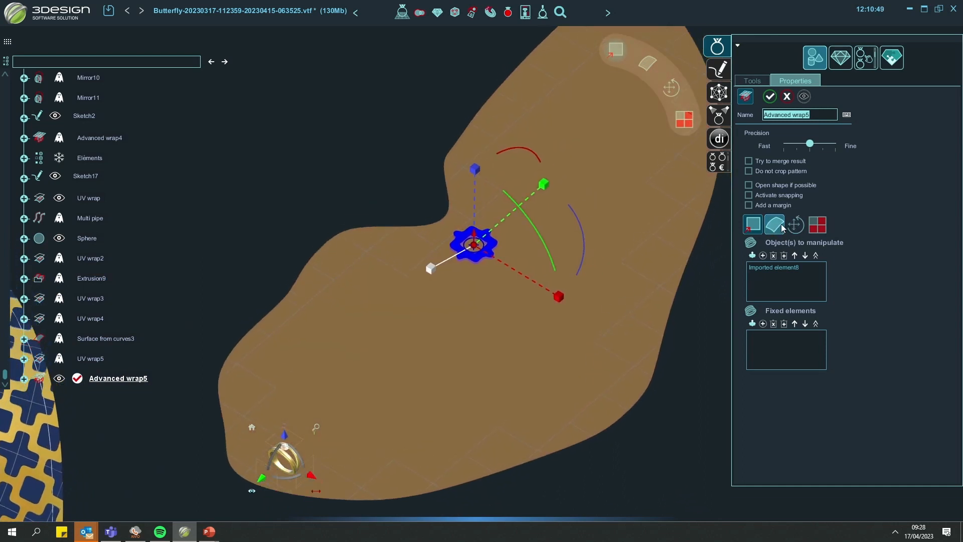
- Shift the square-branch element slightly on the flattened wing and enlarge it moderately
left_click_drag(485, 257, 488, 229)
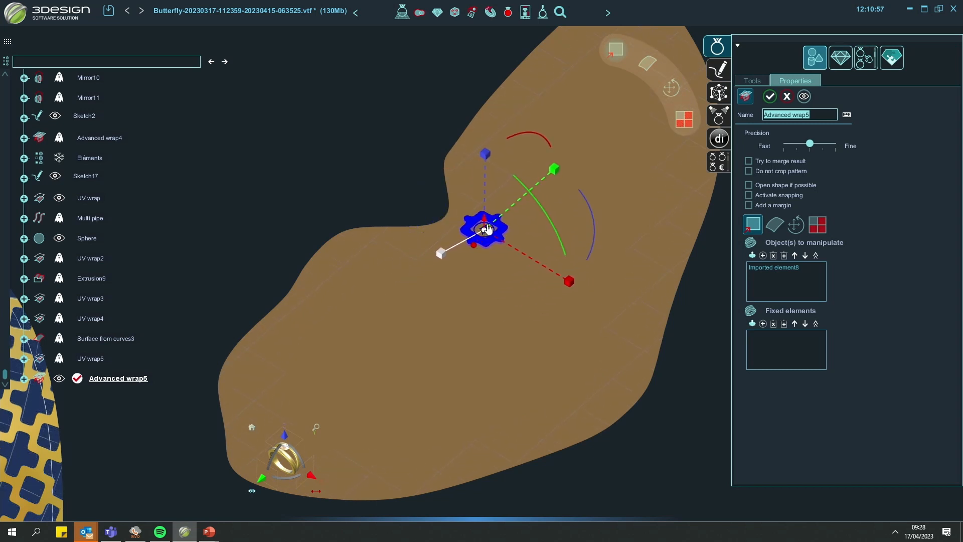
left_click_drag(441, 253, 414, 284)
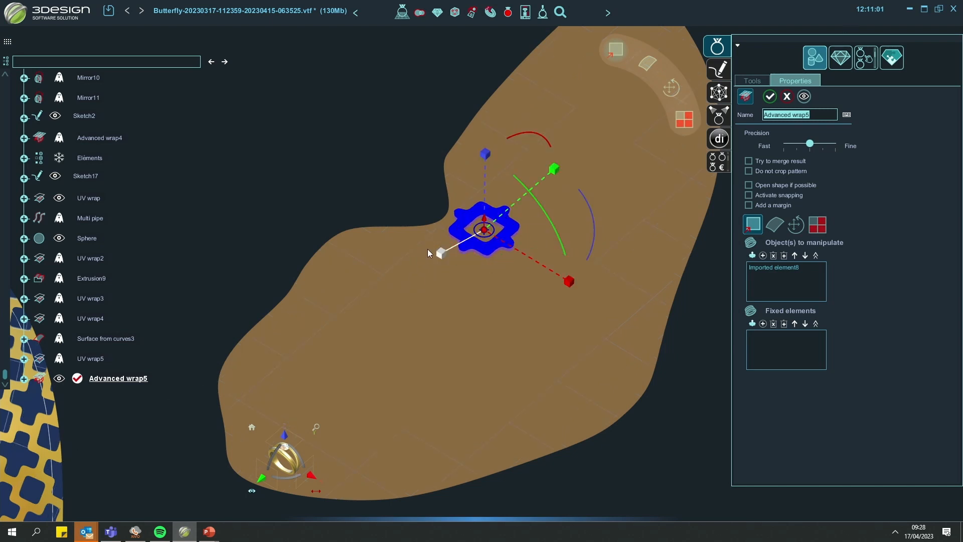
left_click_drag(441, 250, 451, 254)
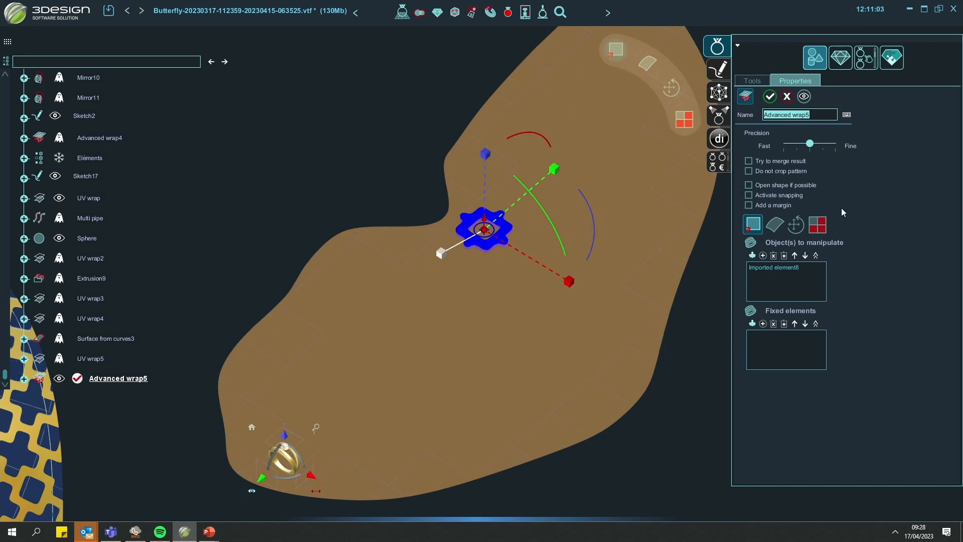
- Show the wrap's duplication settings and inspect the joints between neighbouring copies on the flattened wing
left_click(825, 225)
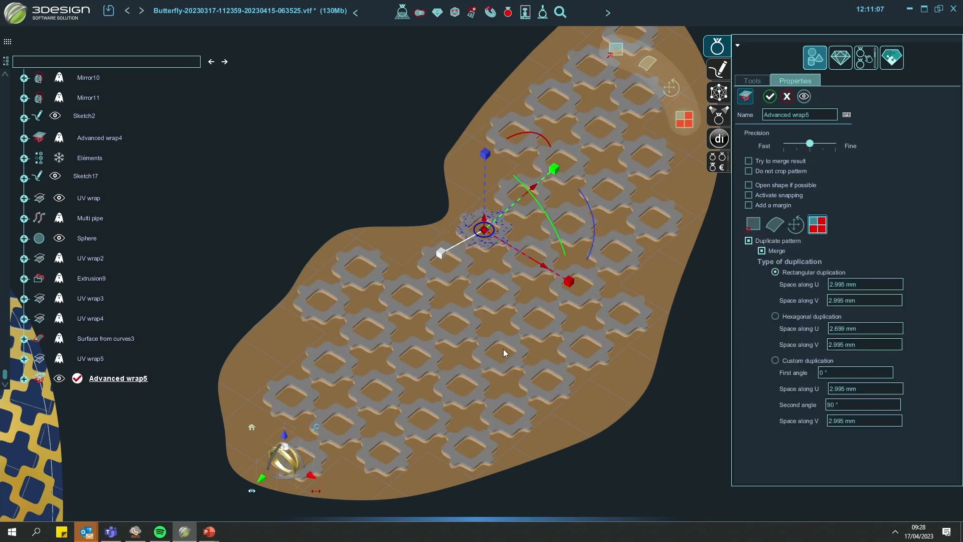
scroll(447, 344, "up", 5)
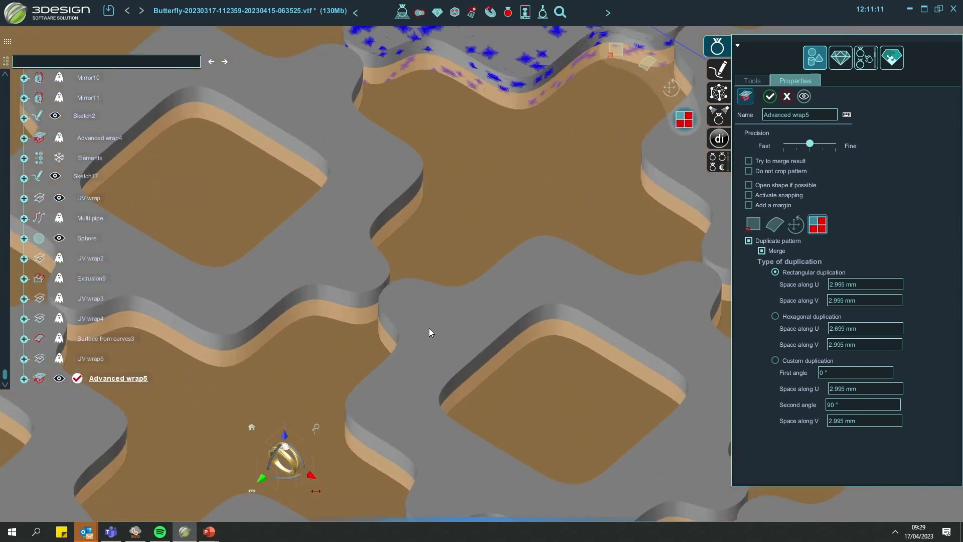
middle_click_drag(416, 311, 546, 257)
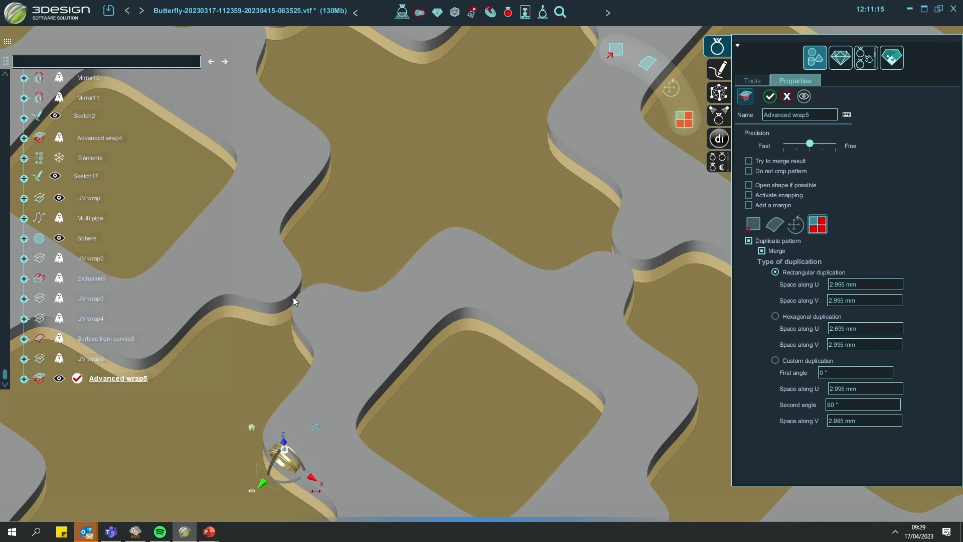
scroll(460, 353, "down", 5)
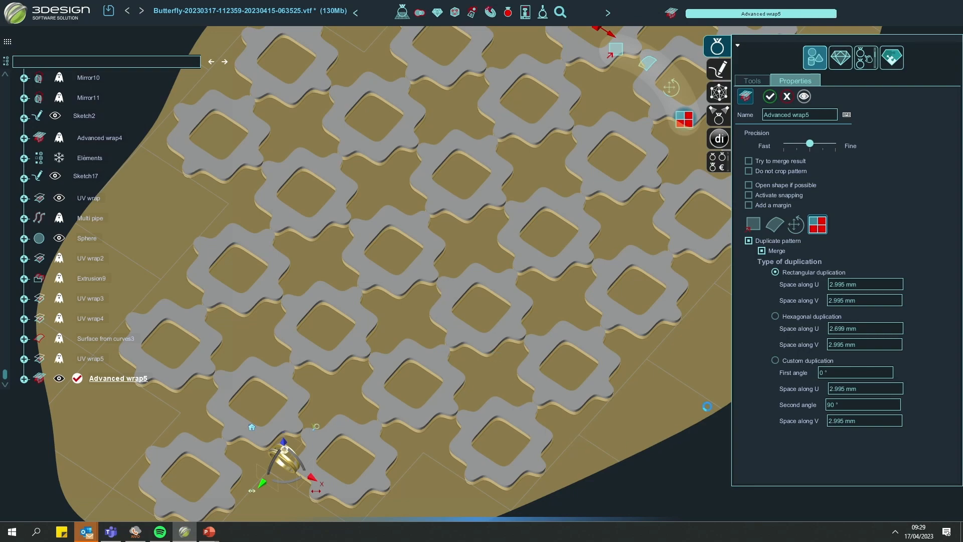
- Check the resized square pattern on the curved wing from several angles and validate Advanced wrap5
scroll(564, 386, "down", 6)
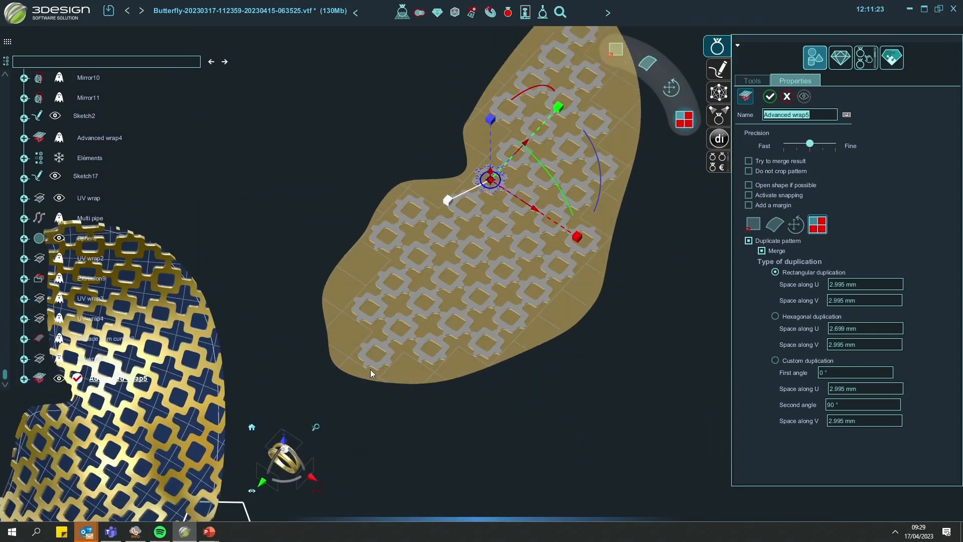
middle_click_drag(372, 372, 543, 267)
middle_click_drag(332, 343, 440, 365)
scroll(601, 371, "up", 5)
scroll(439, 365, "down", 4)
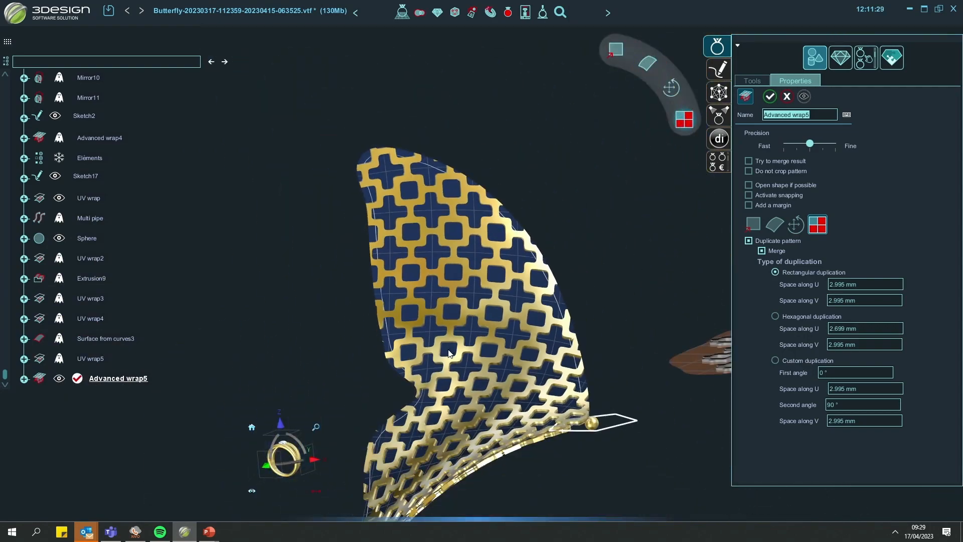
scroll(556, 359, "up", 2)
middle_click_drag(555, 360, 618, 234)
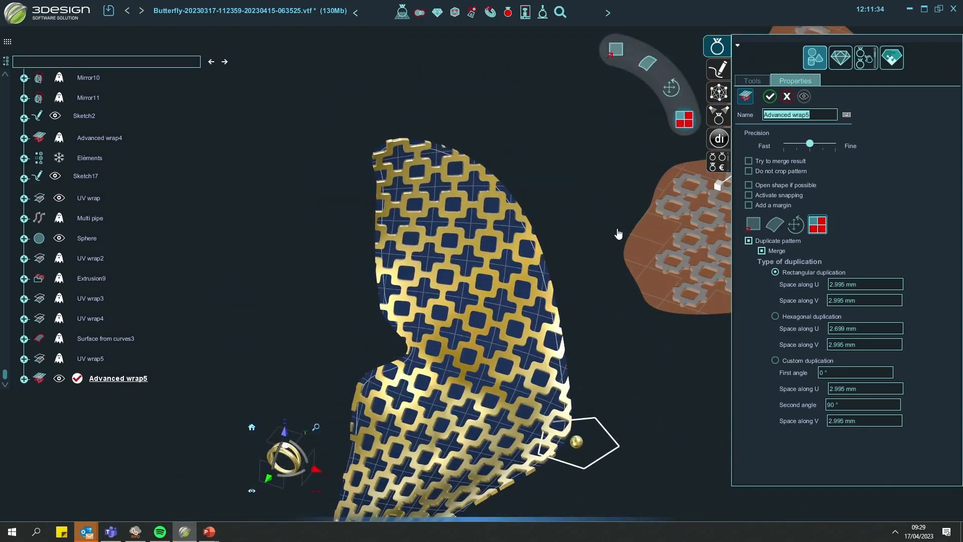
scroll(17, 195, "up", 4)
left_click(768, 97)
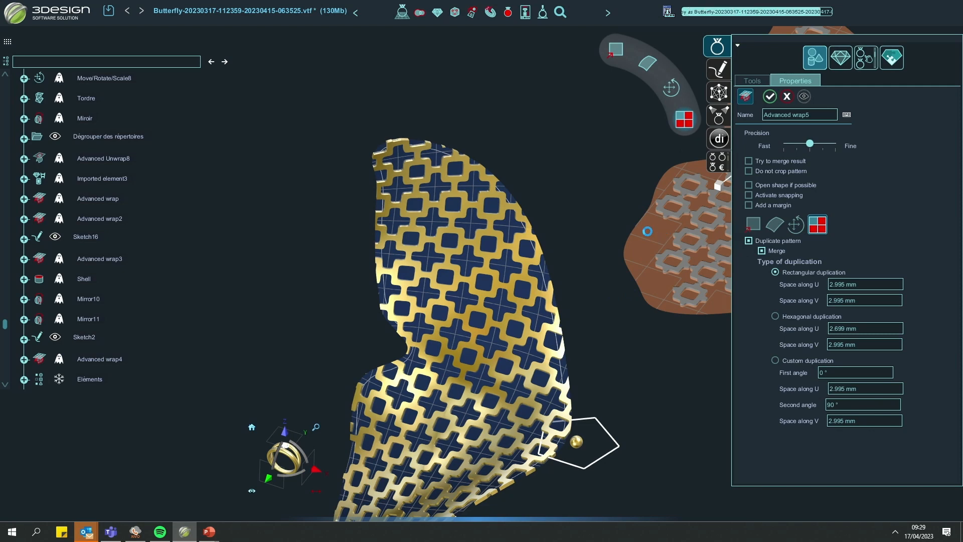
left_click(500, 278)
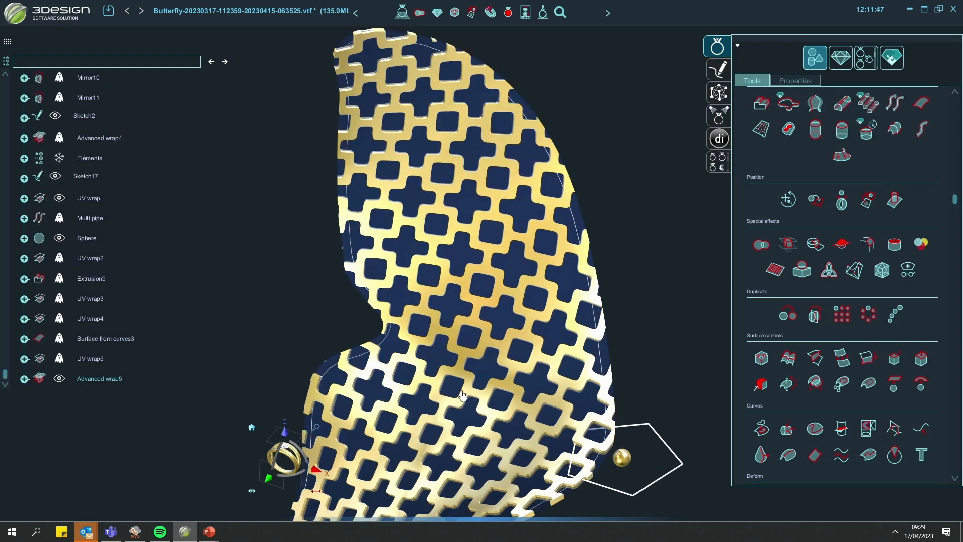
- Reopen Advanced wrap5 and preview it with Do not crop pattern and Keep patterns on the border enabled
double_click(289, 377)
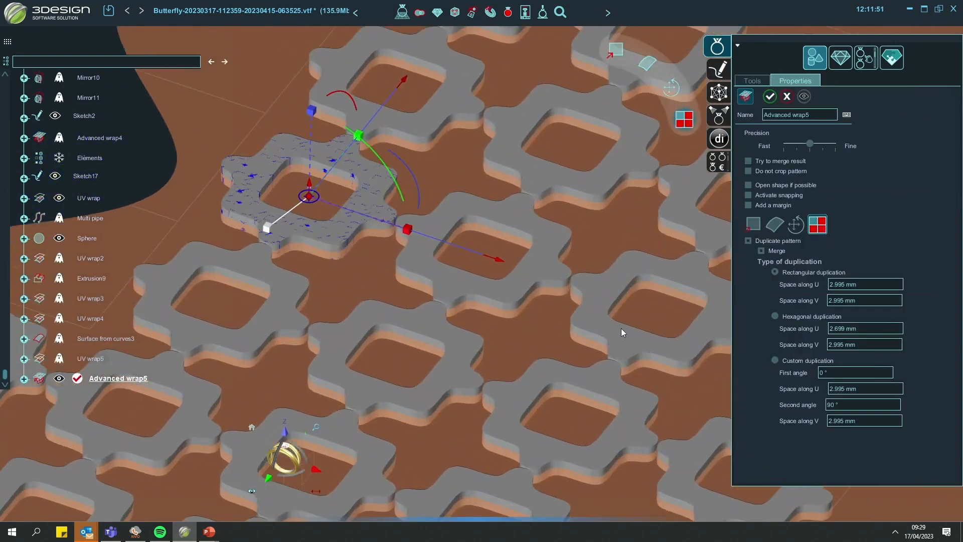
middle_click_drag(621, 328, 529, 467)
scroll(530, 466, "down", 5)
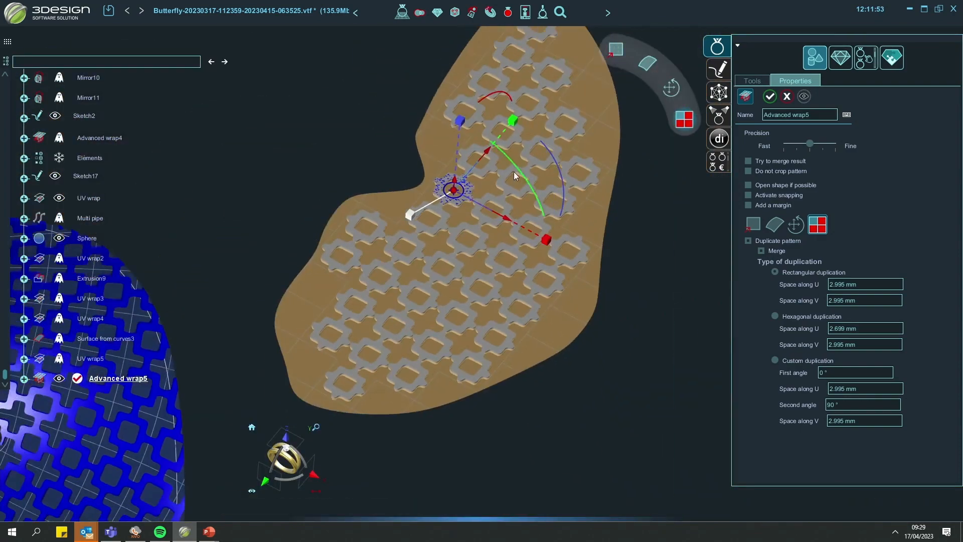
middle_click_drag(513, 172, 514, 257)
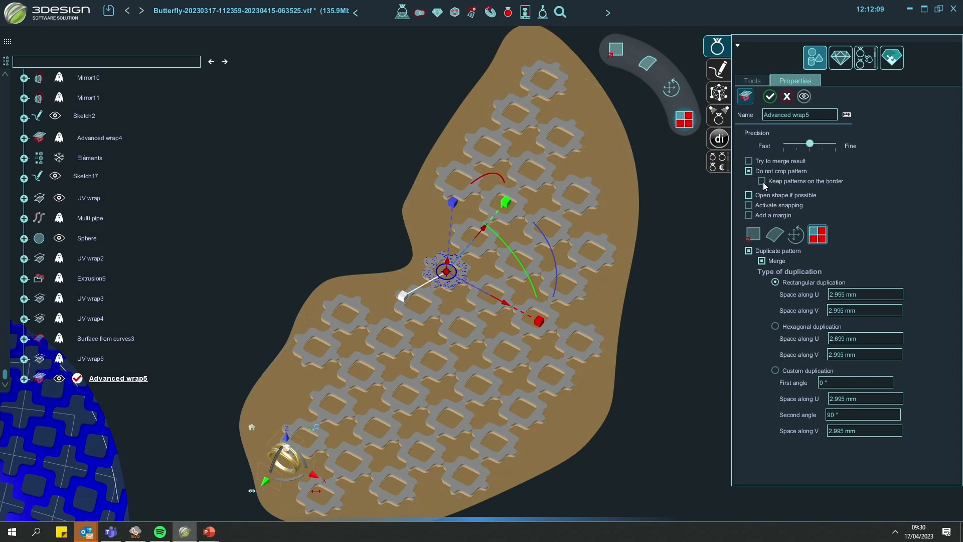
left_click(762, 182)
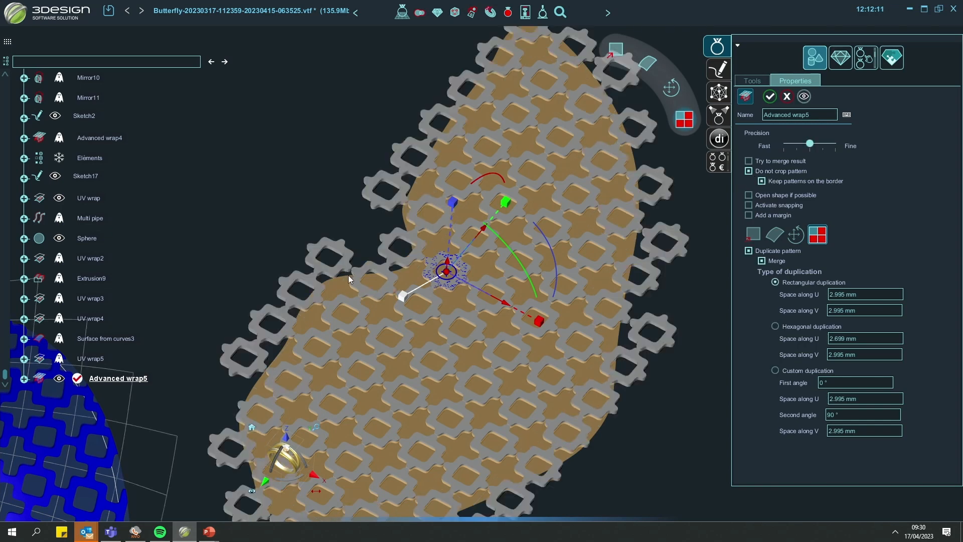
scroll(412, 281, "down", 3)
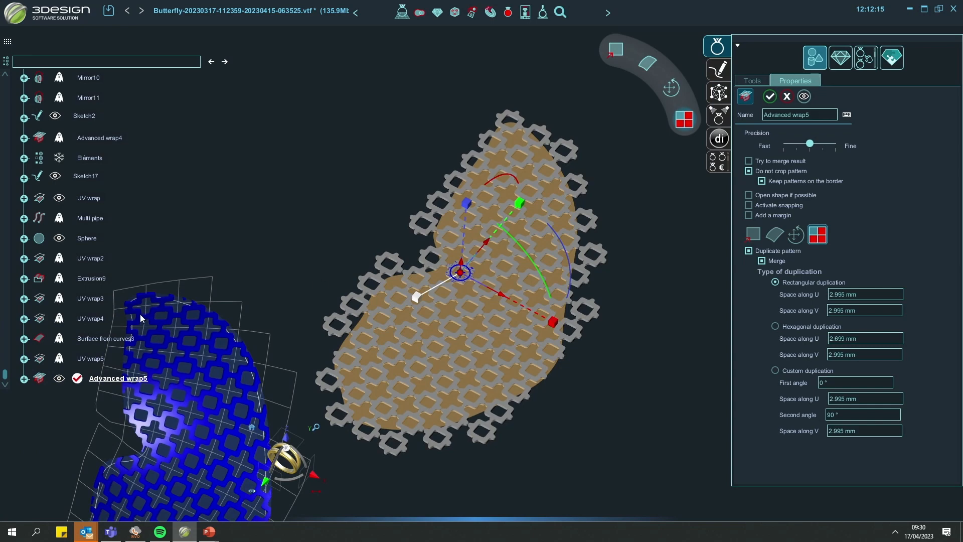
left_click(804, 97)
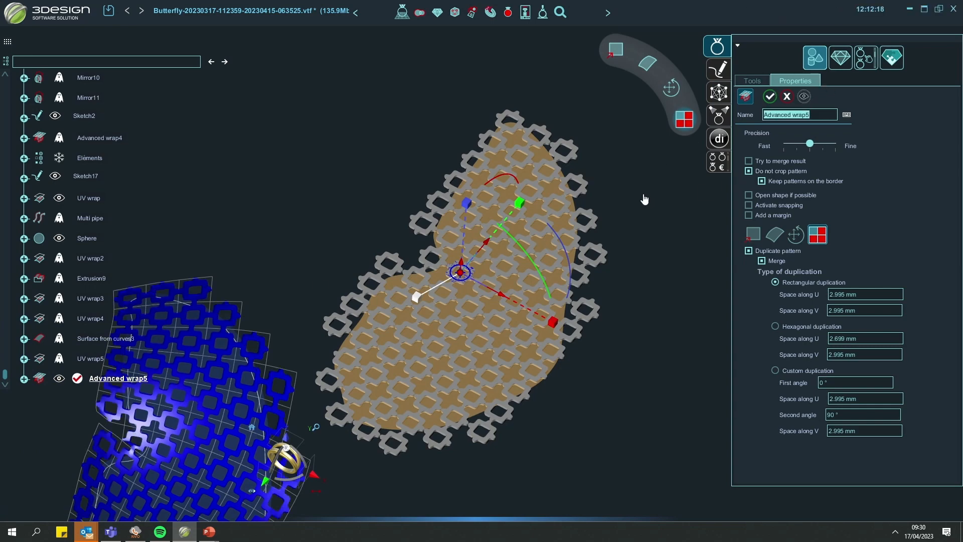
- Examine the complete, uncropped border patterns on the wrapped wing from several angles and up close
middle_click_drag(627, 327, 572, 222)
scroll(572, 221, "down", 2)
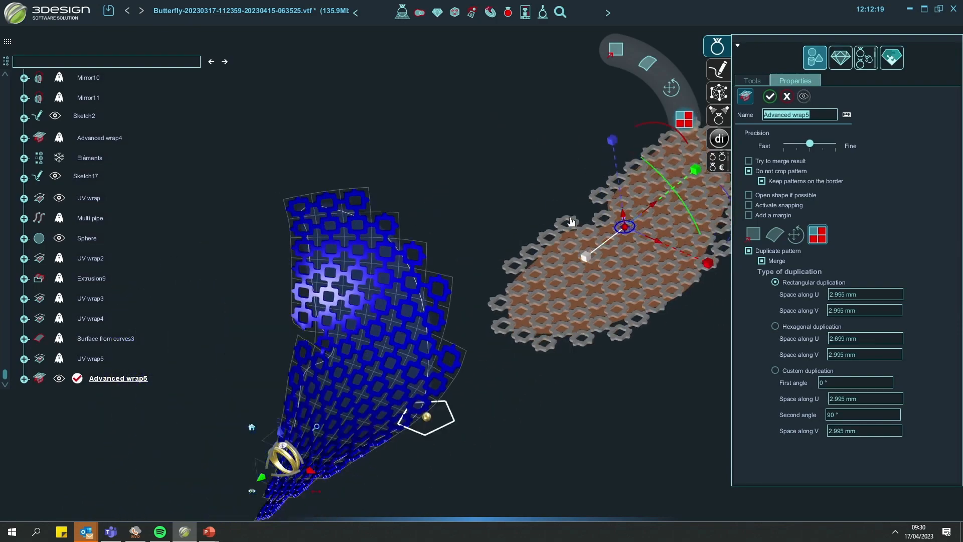
middle_click_drag(459, 266, 495, 279)
scroll(479, 263, "up", 3)
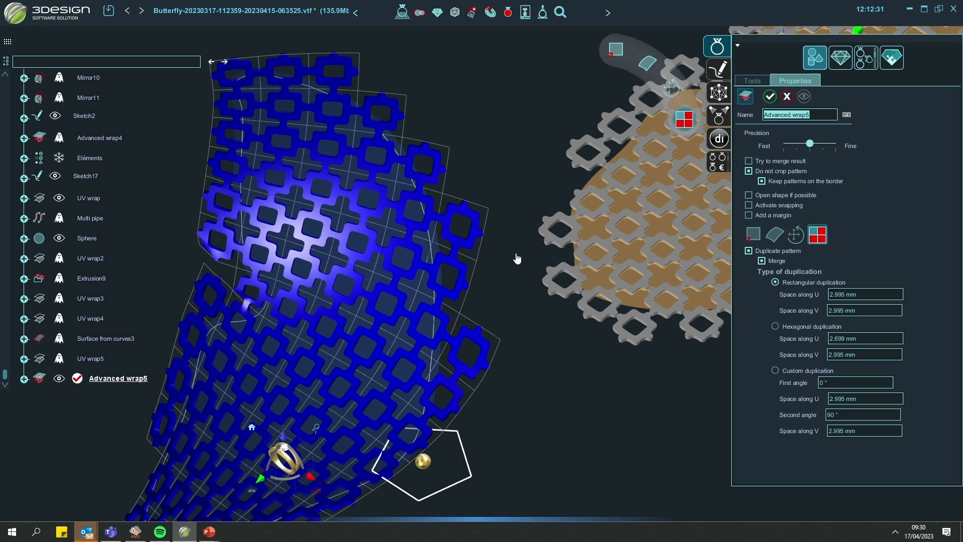
scroll(404, 269, "down", 2)
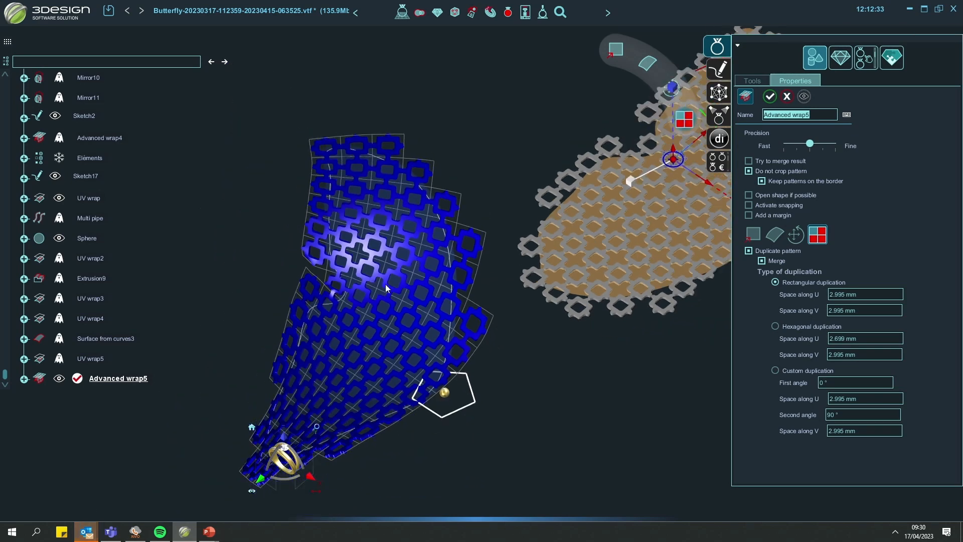
middle_click_drag(386, 284, 346, 290)
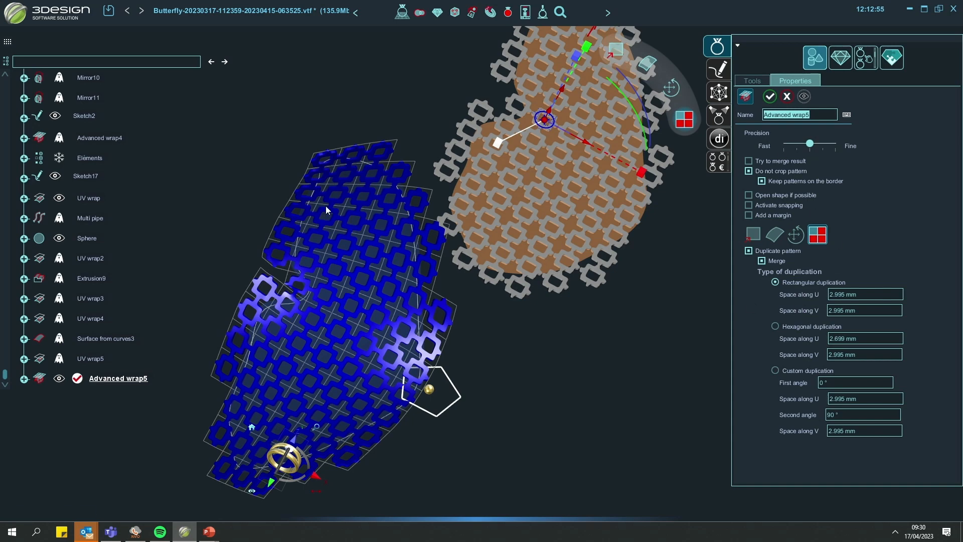
right_click_drag(326, 206, 357, 147)
middle_click_drag(358, 147, 436, 265)
scroll(437, 264, "up", 5)
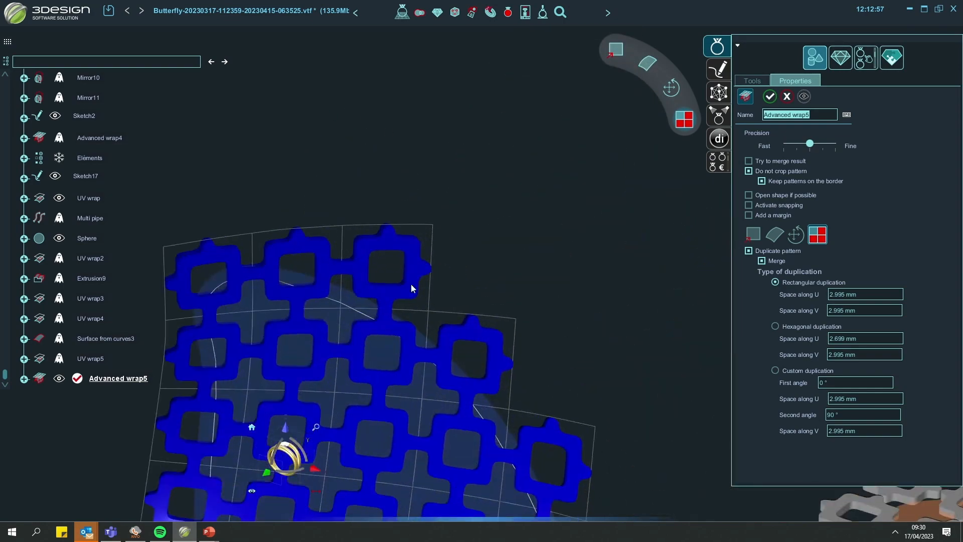
- Inspect the complete squares and their connecting bars along the wrapped wing's outer edge, and validate Advanced wrap5
scroll(385, 270, "up", 3)
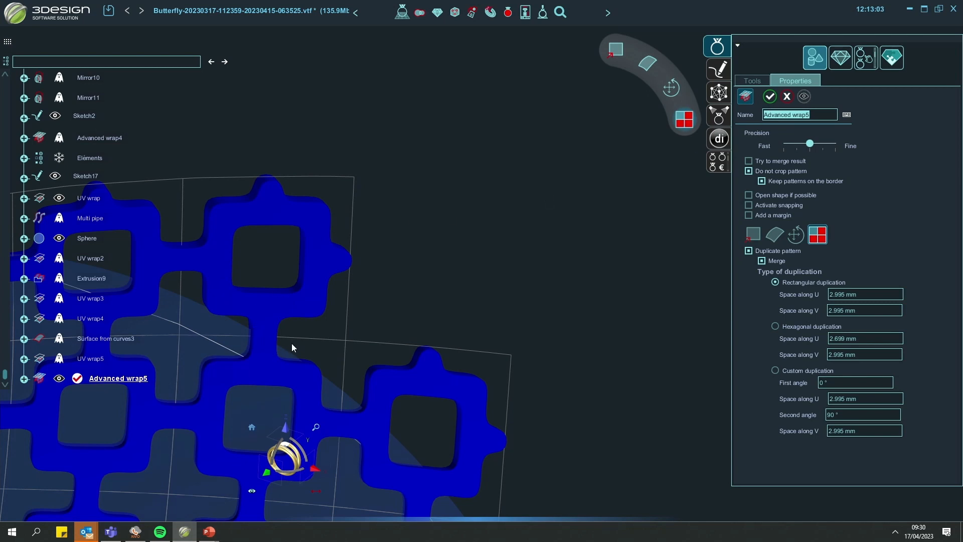
scroll(292, 345, "down", 3)
middle_click_drag(341, 333, 610, 294)
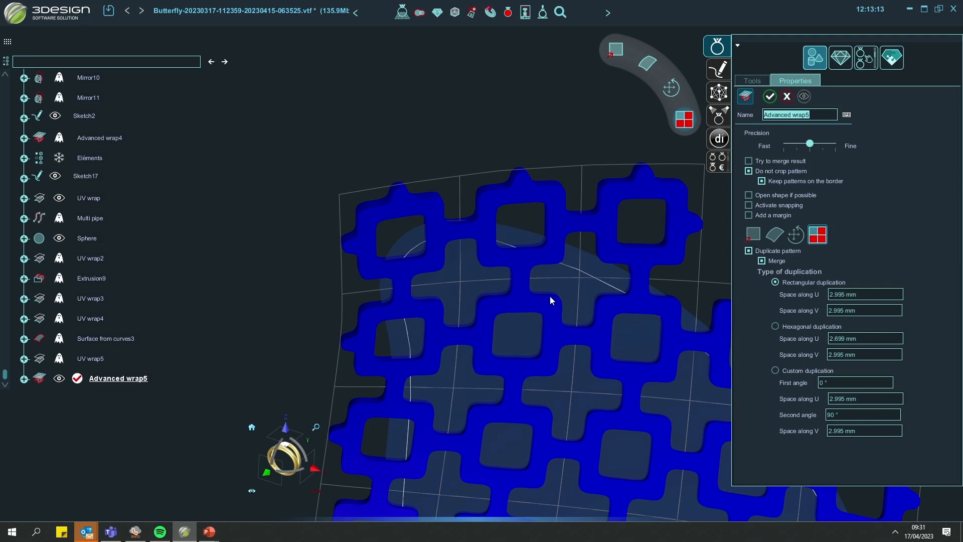
scroll(555, 287, "down", 4)
middle_click_drag(552, 277, 458, 101)
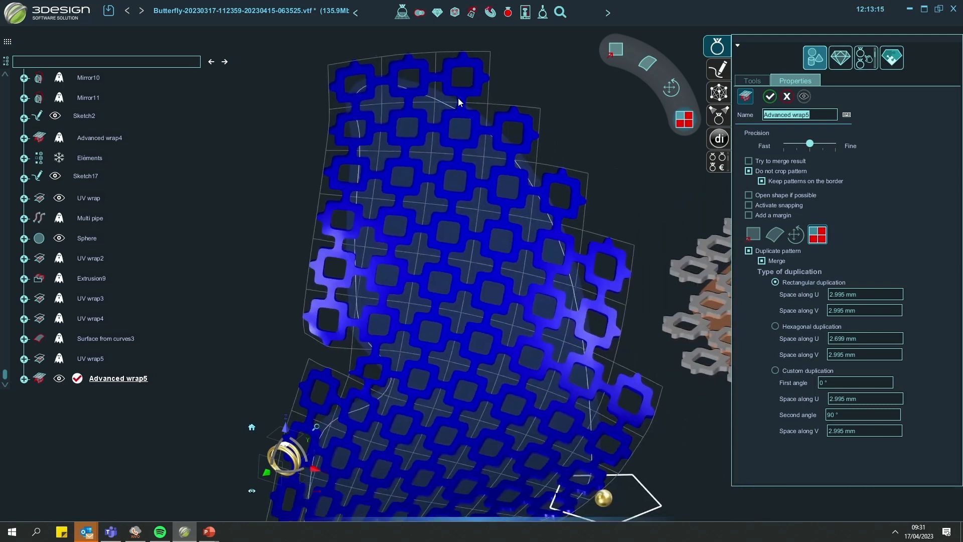
middle_click_drag(534, 238, 497, 329)
scroll(492, 210, "up", 2)
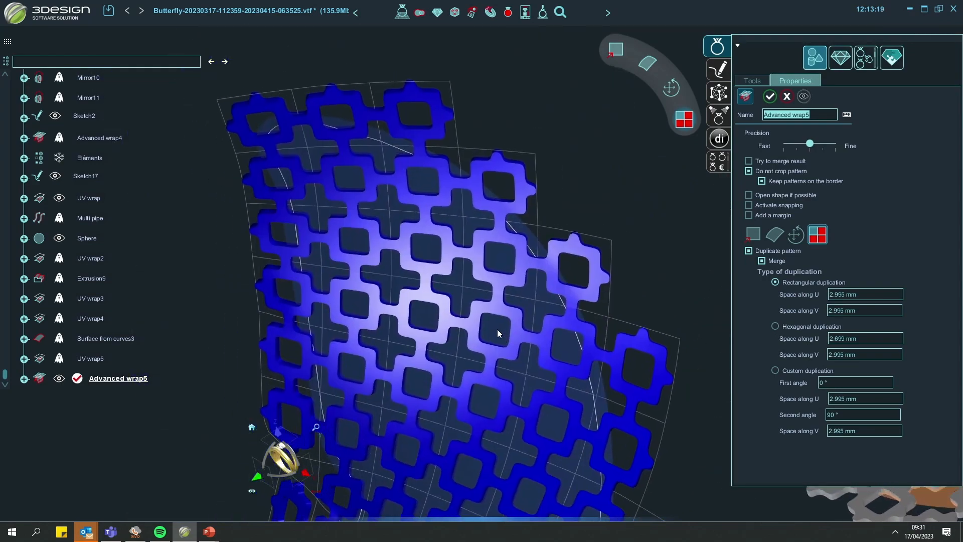
scroll(499, 335, "up", 3)
scroll(498, 336, "down", 4)
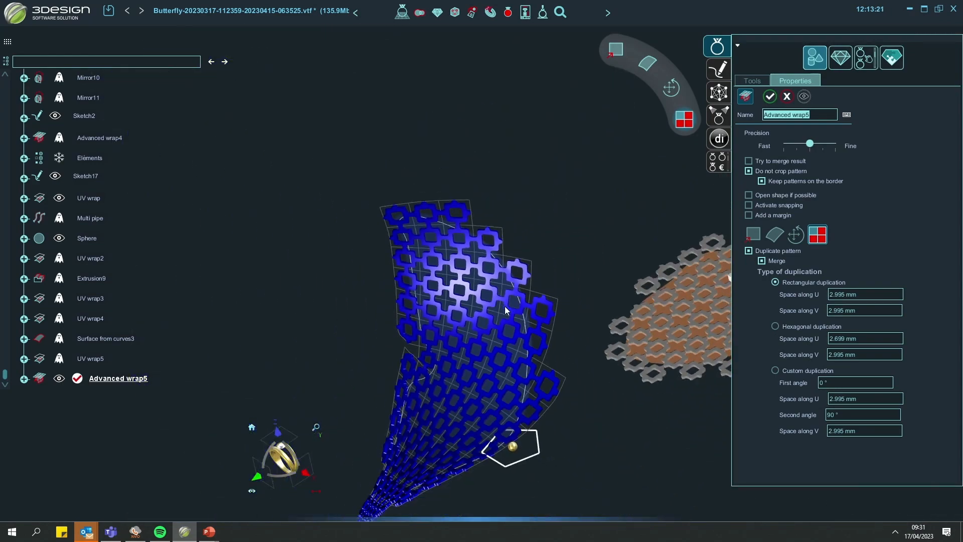
scroll(504, 316, "up", 4)
scroll(502, 326, "up", 1)
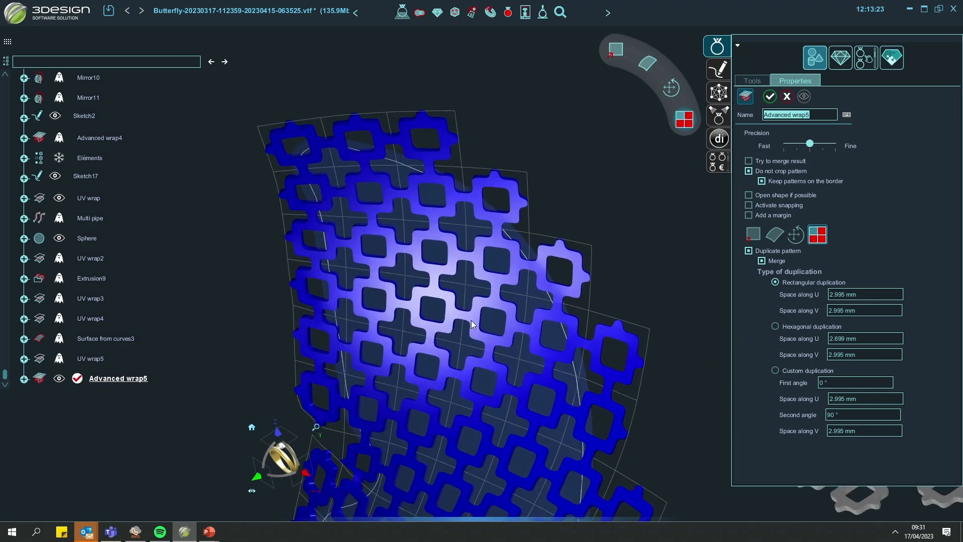
left_click(771, 97)
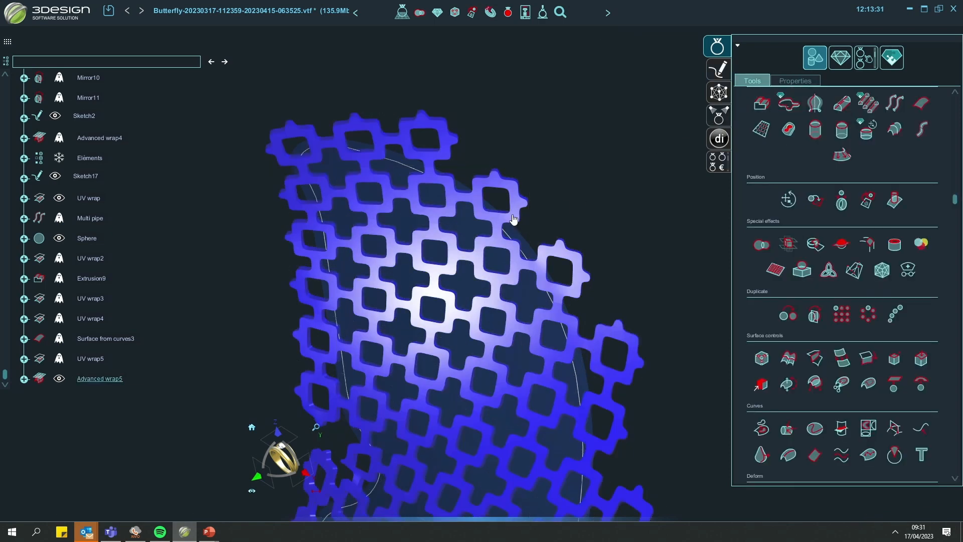
- Review the validated wing pattern from other angles, reopen Advanced wrap5 to check the whole wing, and validate it again
right_click_drag(509, 217, 490, 238)
middle_click_drag(490, 238, 696, 306)
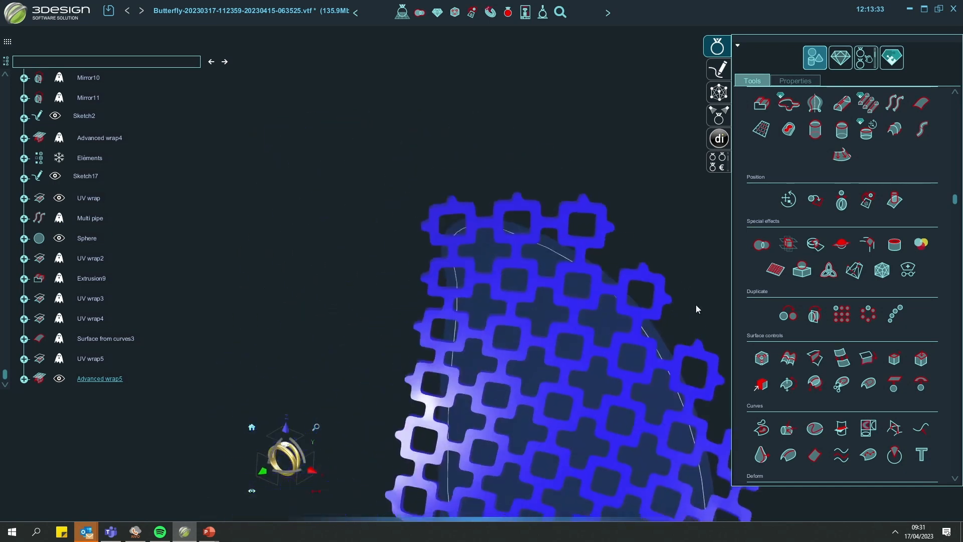
scroll(418, 394, "up", 3)
right_click_drag(419, 394, 535, 222)
double_click(535, 221)
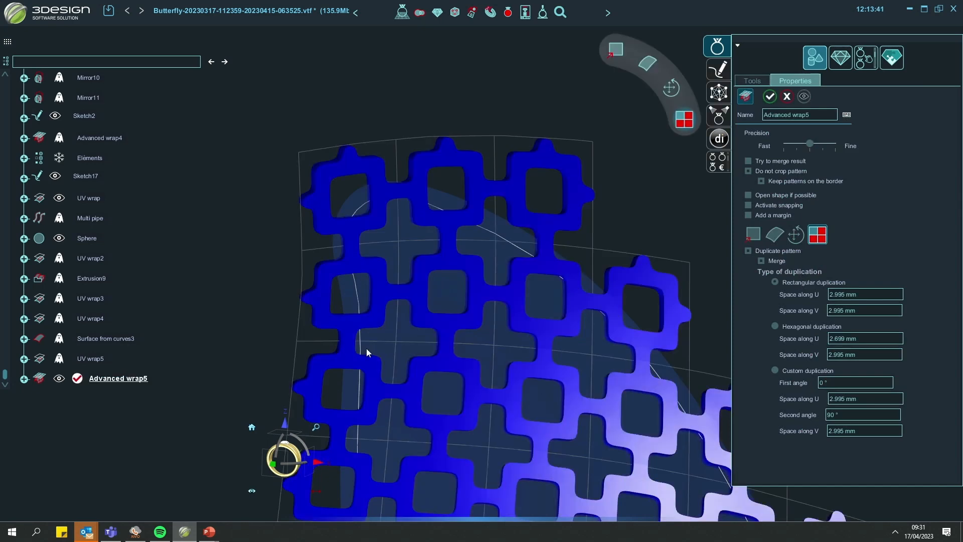
middle_click_drag(366, 348, 317, 296)
scroll(326, 269, "down", 5)
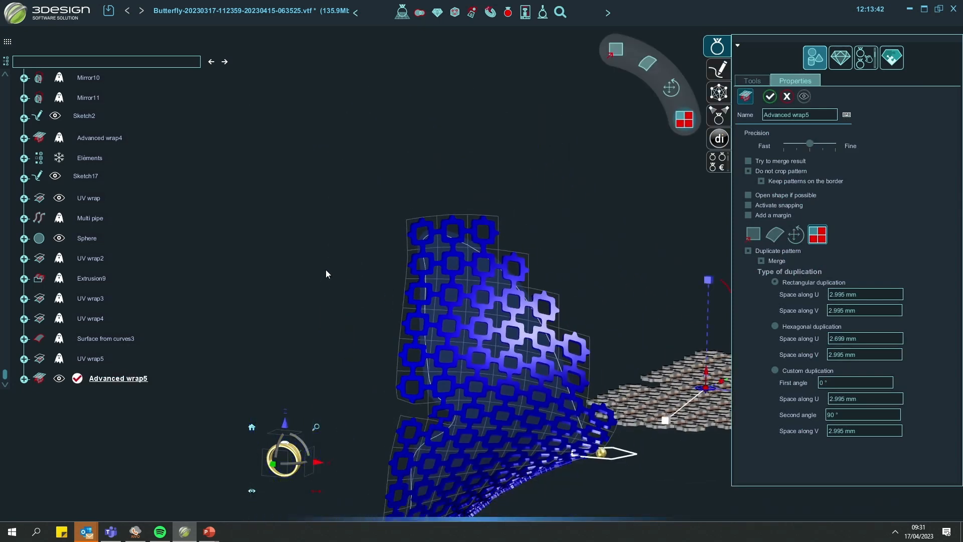
left_click(767, 99)
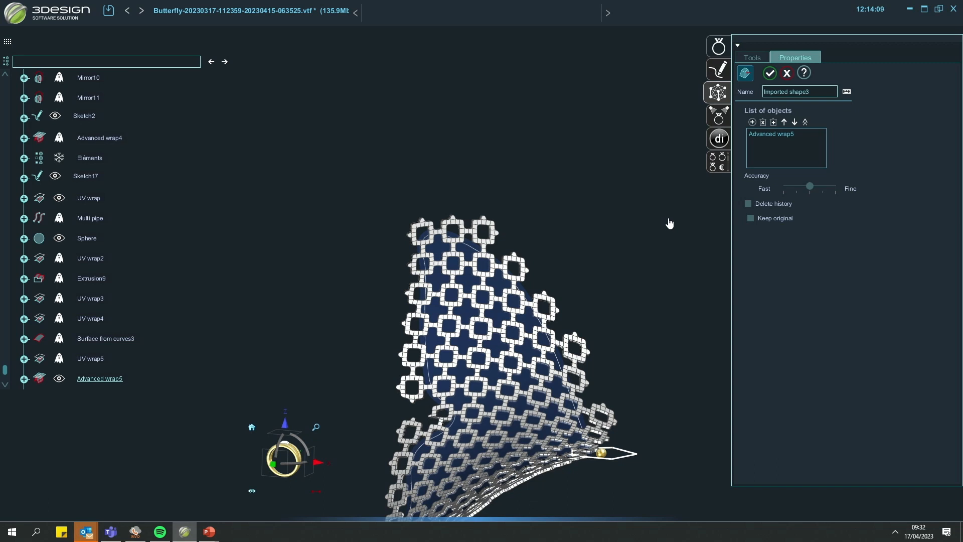
- Import Advanced wrap5 into the modeling workshop as a shape and open its surface for editing
left_click(770, 74)
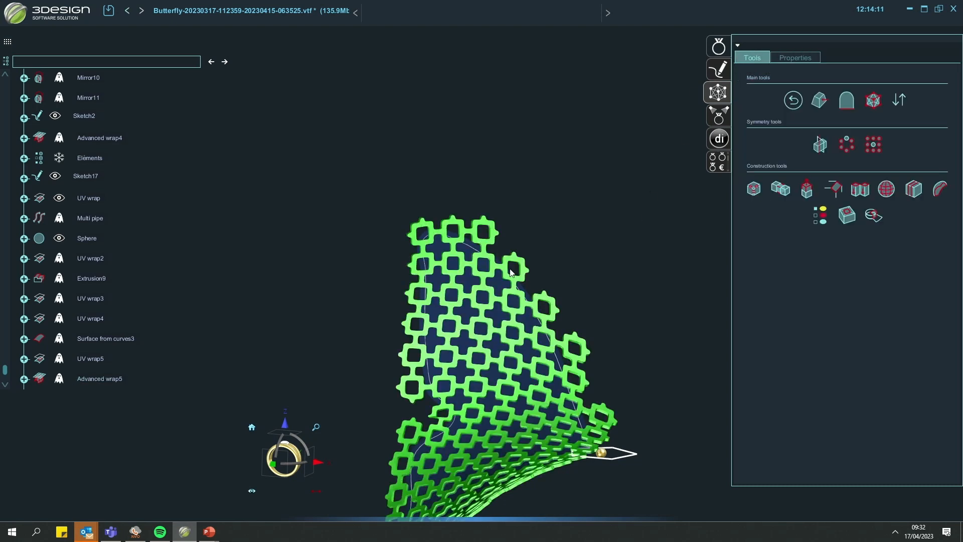
scroll(512, 274, "up", 5)
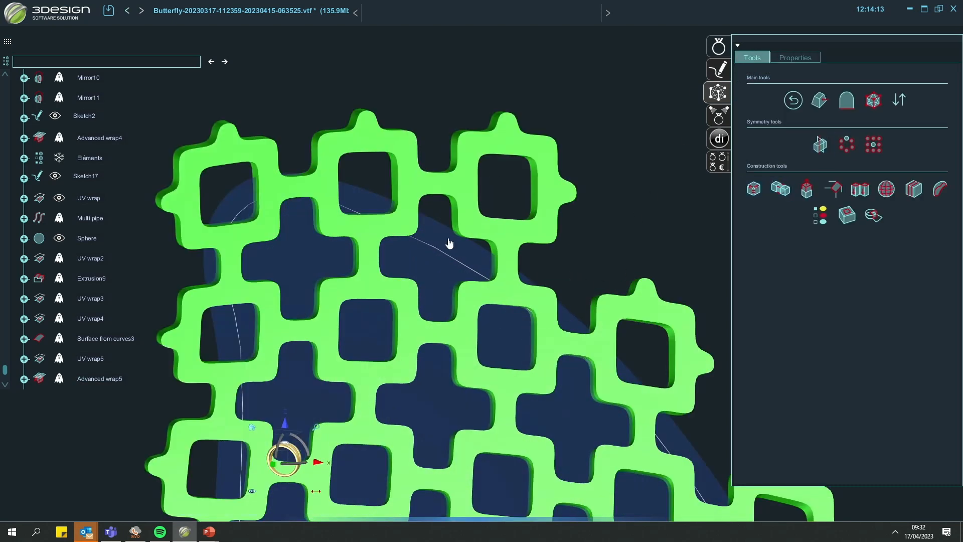
left_click(875, 108)
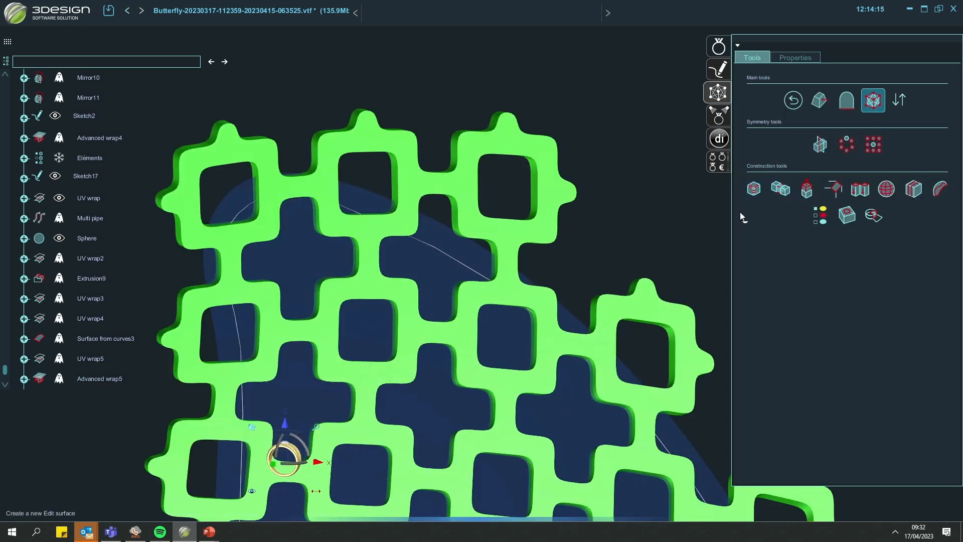
- Show the imported shape's mesh faces up close, try selecting one face, and display the surface editing tools
scroll(558, 269, "down", 4)
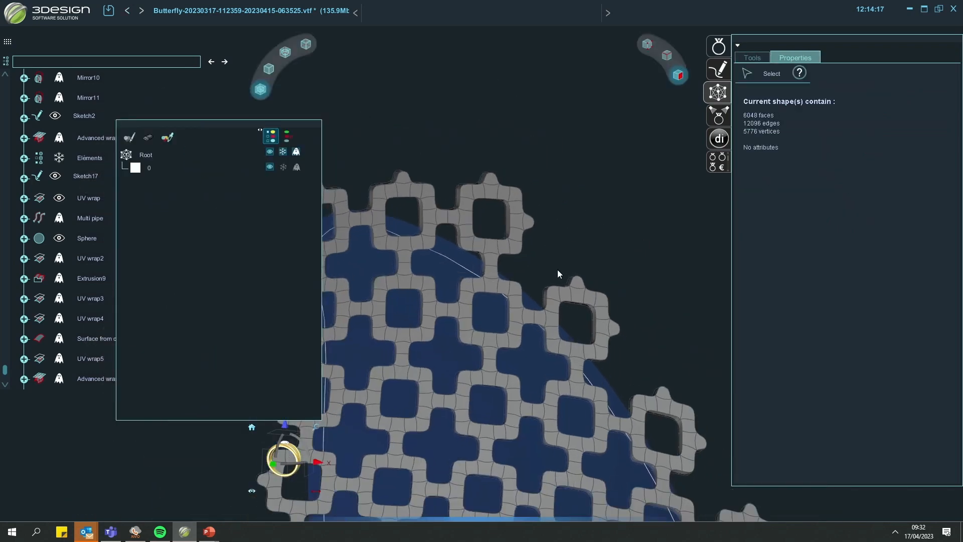
scroll(558, 270, "up", 4)
left_click(501, 237)
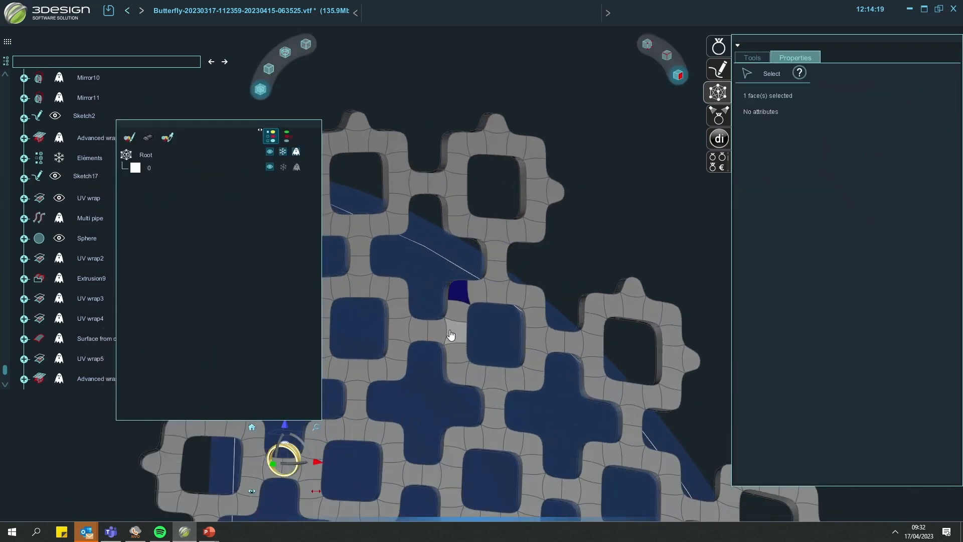
key("Escape")
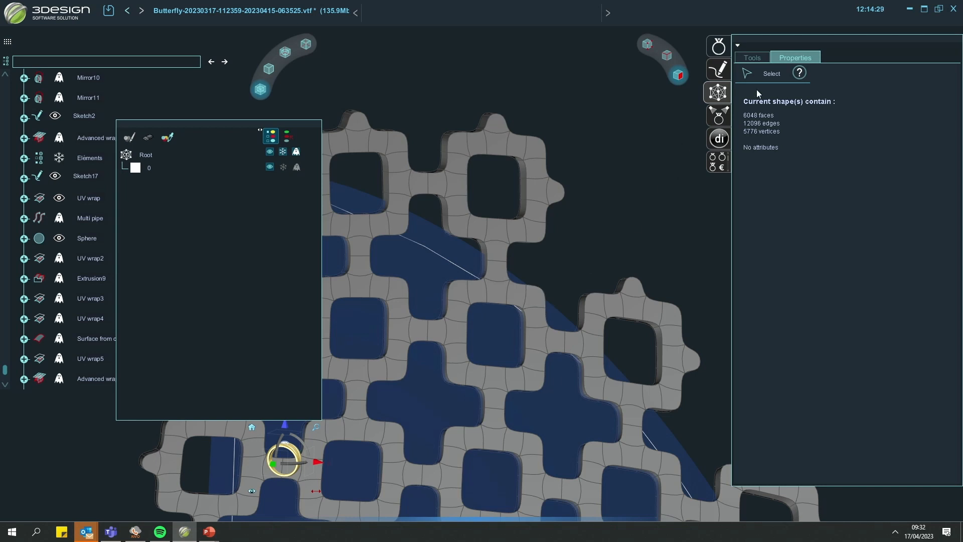
left_click(754, 59)
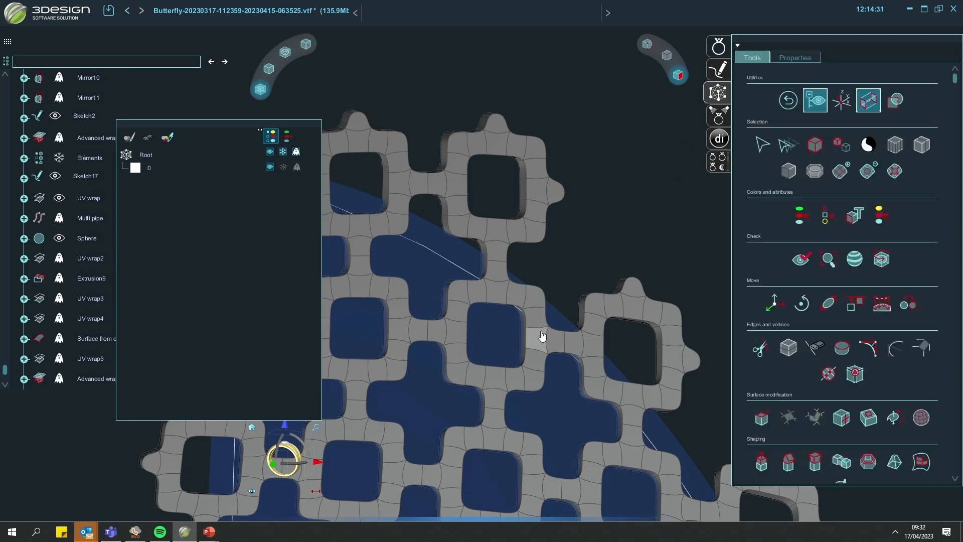
- Select a single face in the middle of the wing mesh and shift the selection to its neighbouring faces
scroll(541, 336, "down", 5)
middle_click_drag(537, 346, 580, 376)
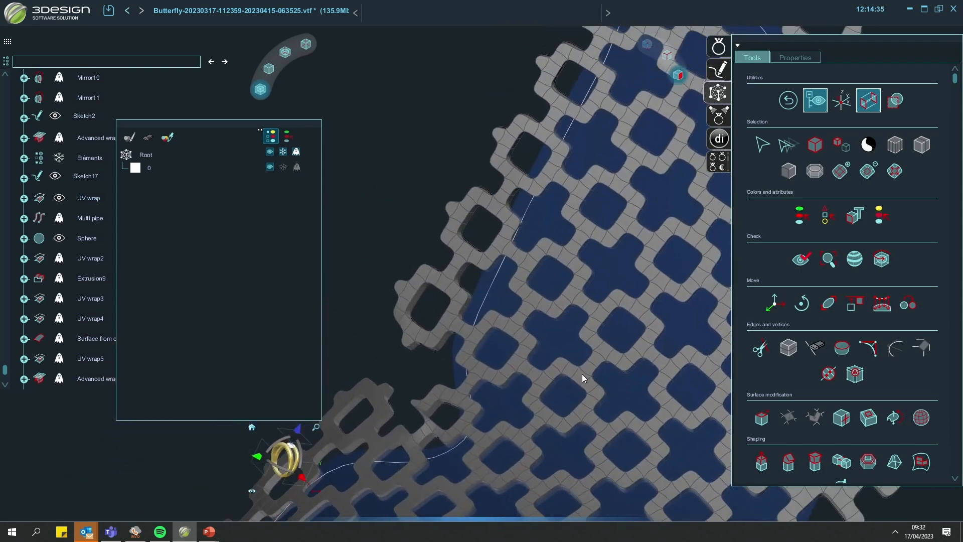
middle_click_drag(456, 292, 326, 327)
middle_click_drag(608, 266, 512, 365)
scroll(512, 364, "up", 3)
left_click(522, 316)
middle_click_drag(523, 316, 617, 206)
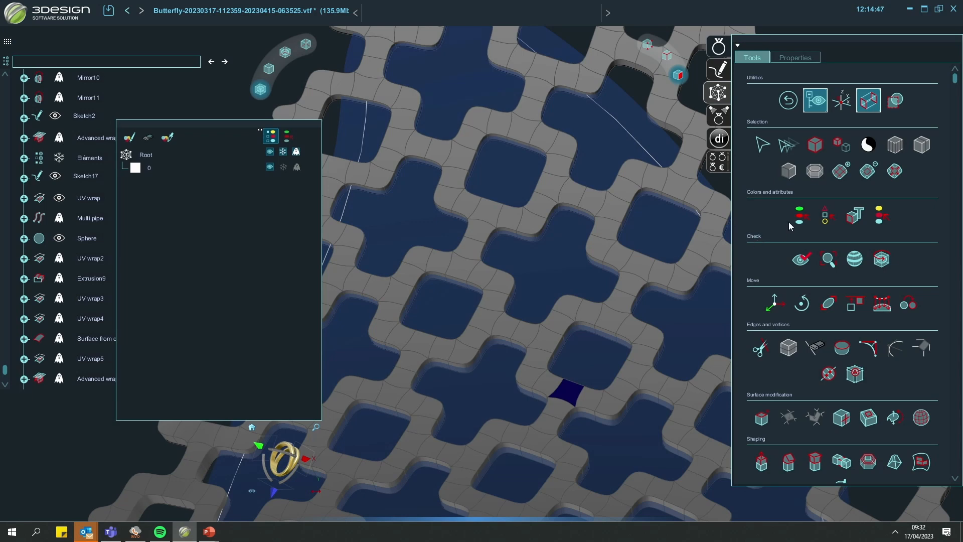
left_click(894, 171)
left_click(525, 379)
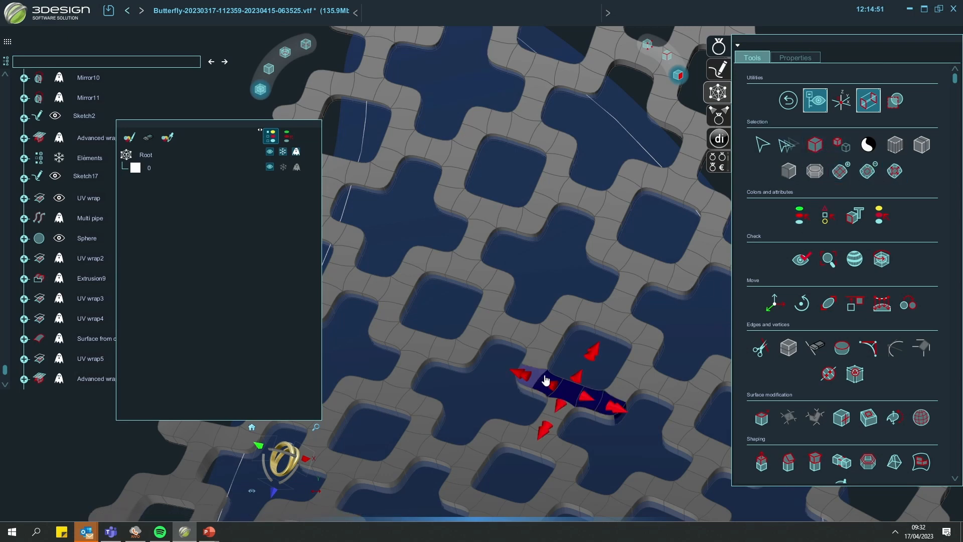
left_click(605, 419)
- Leave the modeling workshop for the history tools and hide Modeling5 to clear the wing surface
left_click(788, 101)
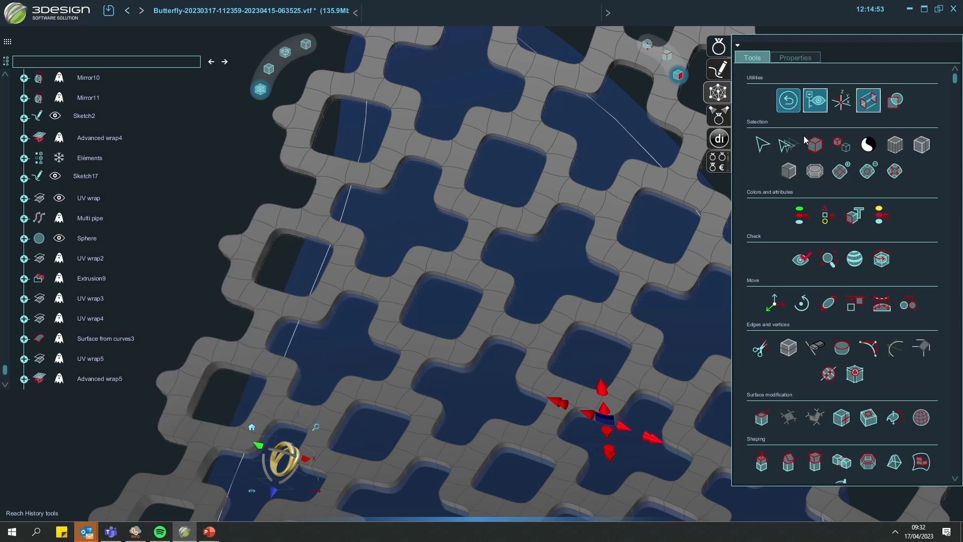
left_click(787, 101)
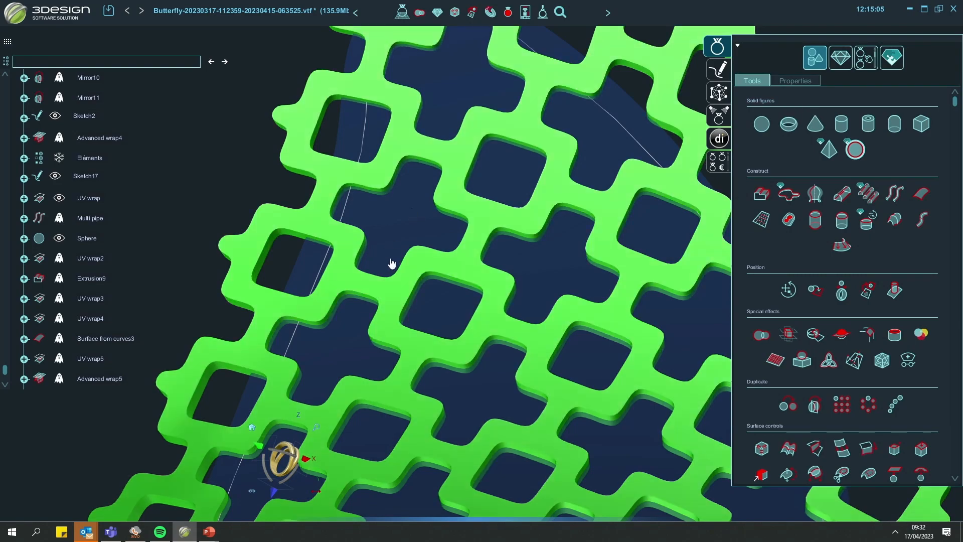
scroll(391, 261, "down", 5)
middle_click_drag(402, 380, 482, 417)
scroll(149, 321, "down", 1)
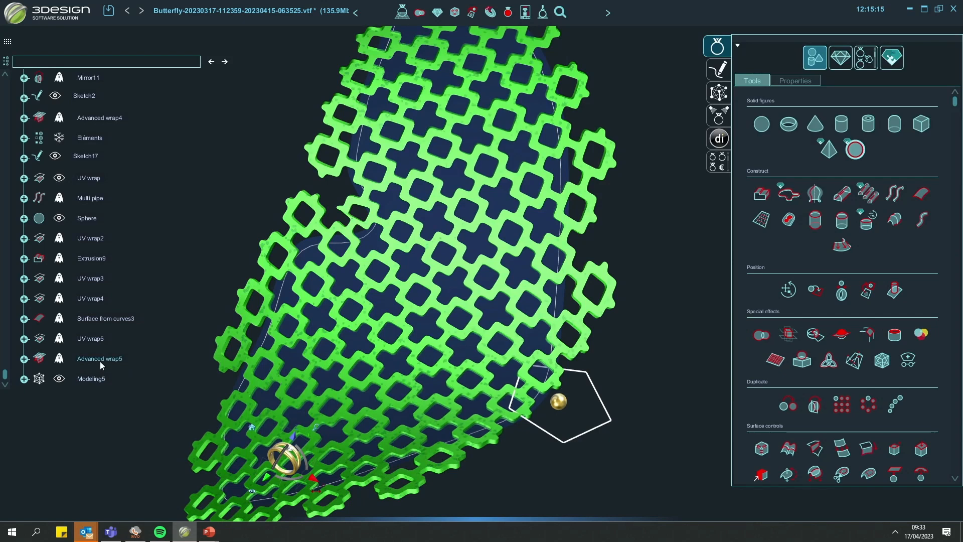
right_click(101, 380)
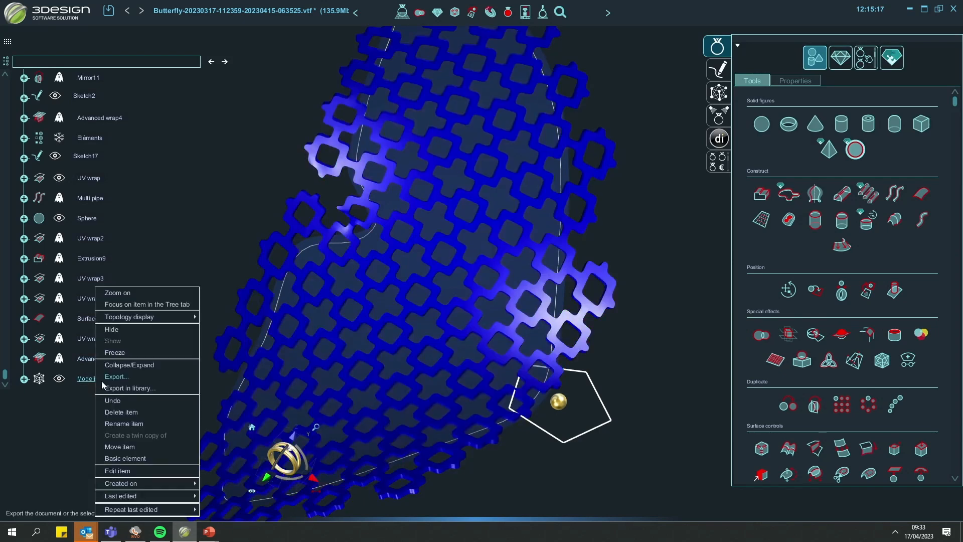
left_click(127, 330)
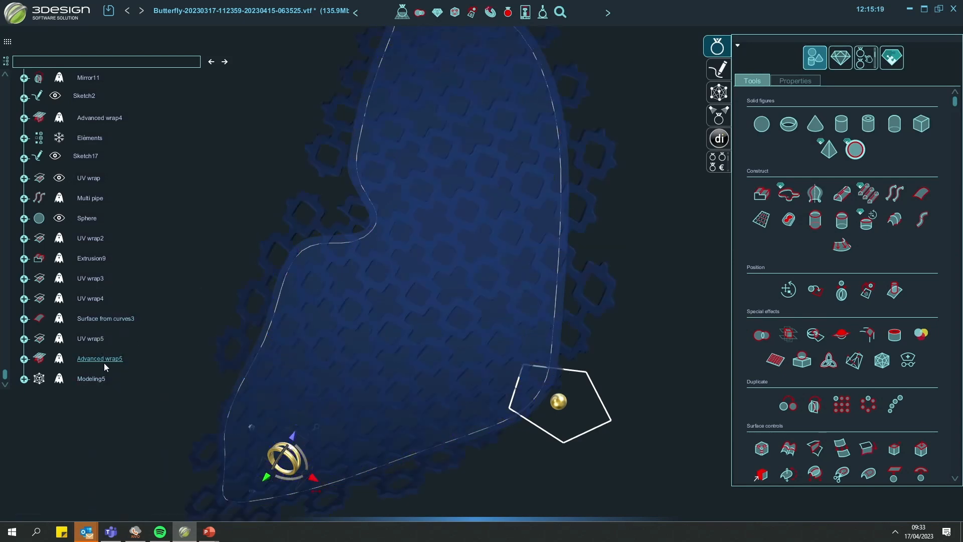
- Reopen Advanced wrap5 and turn off Duplicate pattern to wrap a single square element
double_click(104, 363)
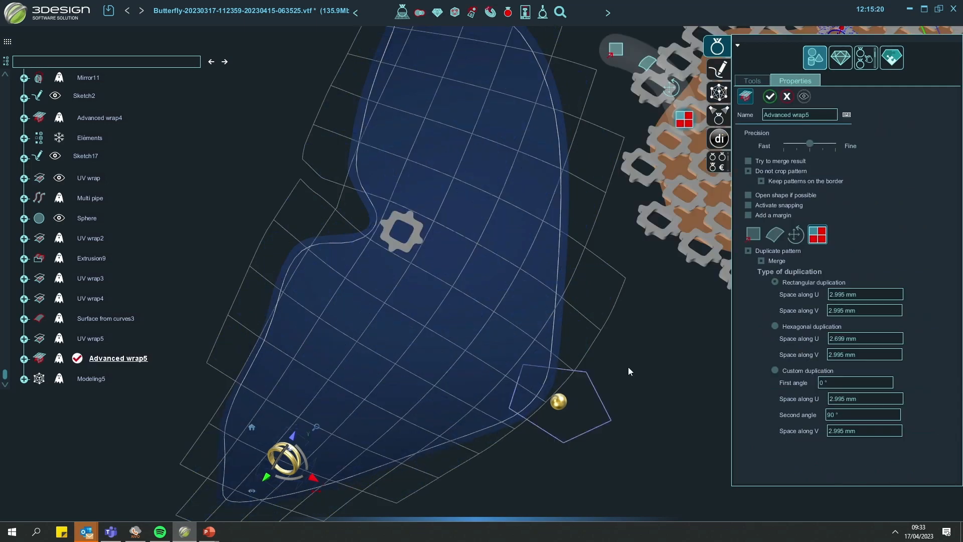
left_click(749, 250)
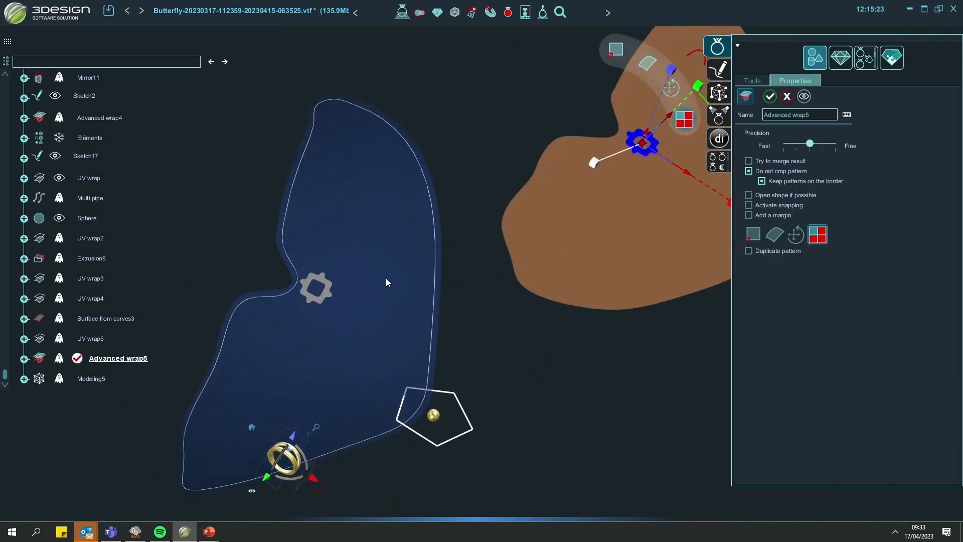
- Move the single square element further inside the flattened wing, enlarge it, and rotate it slightly
left_click_drag(644, 146, 679, 182)
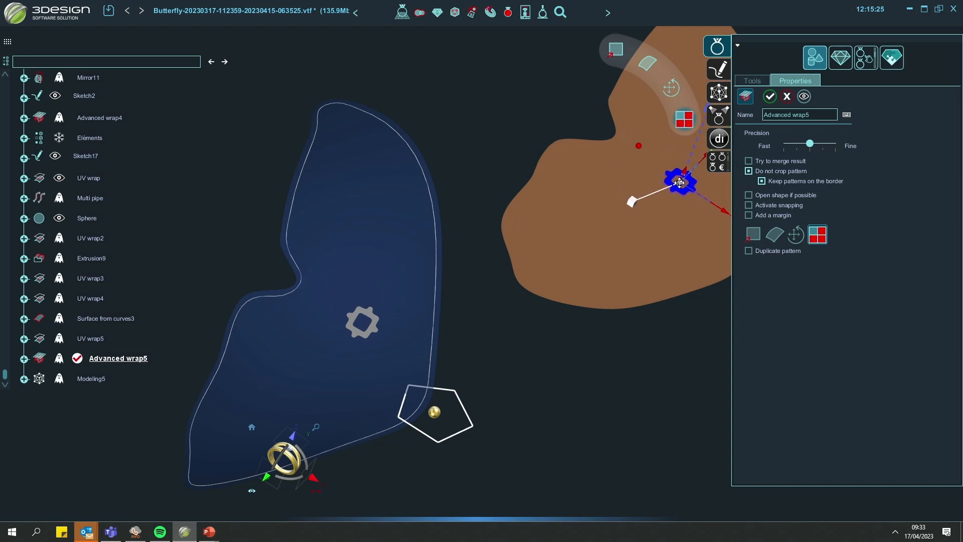
left_click_drag(631, 202, 548, 255)
middle_click_drag(645, 253, 604, 207)
middle_click_drag(687, 200, 482, 308)
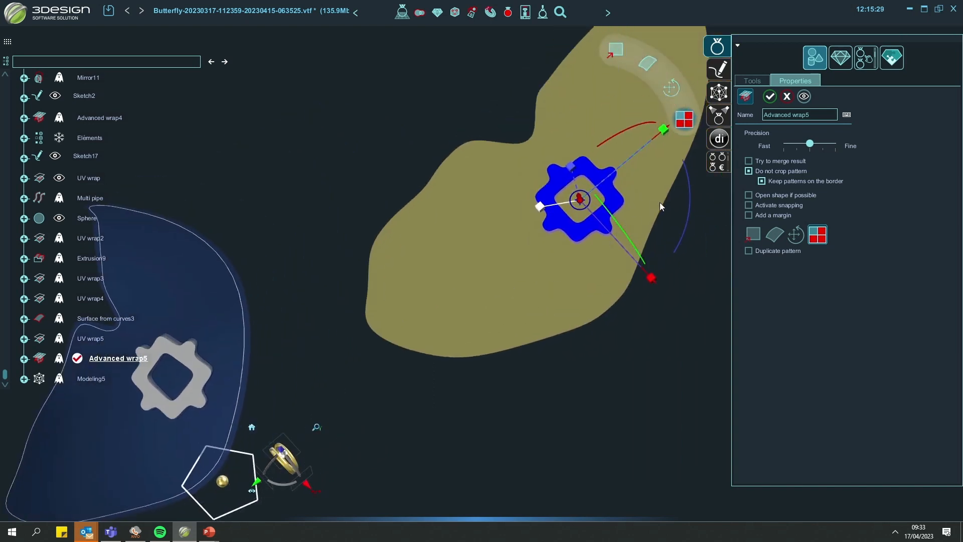
left_click_drag(690, 198, 678, 216)
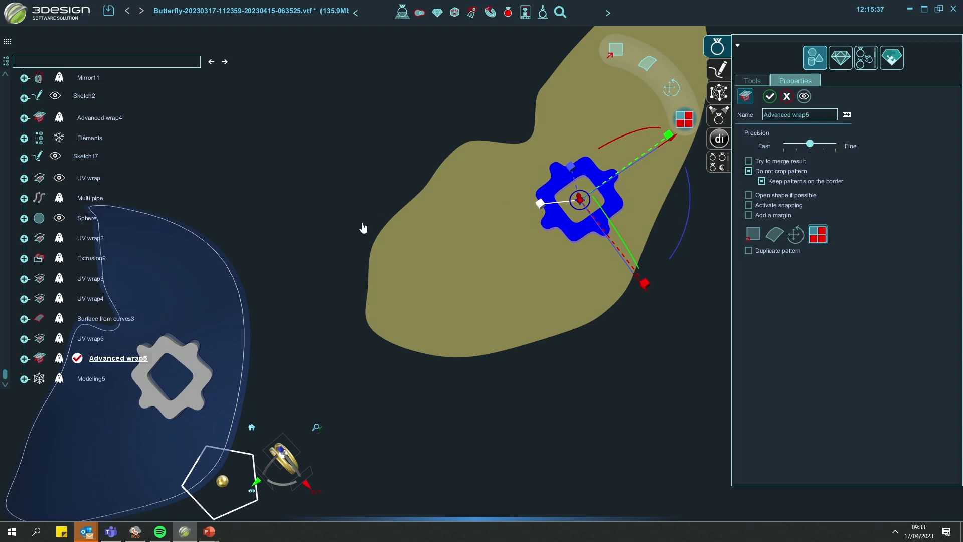
middle_click_drag(362, 229, 616, 260)
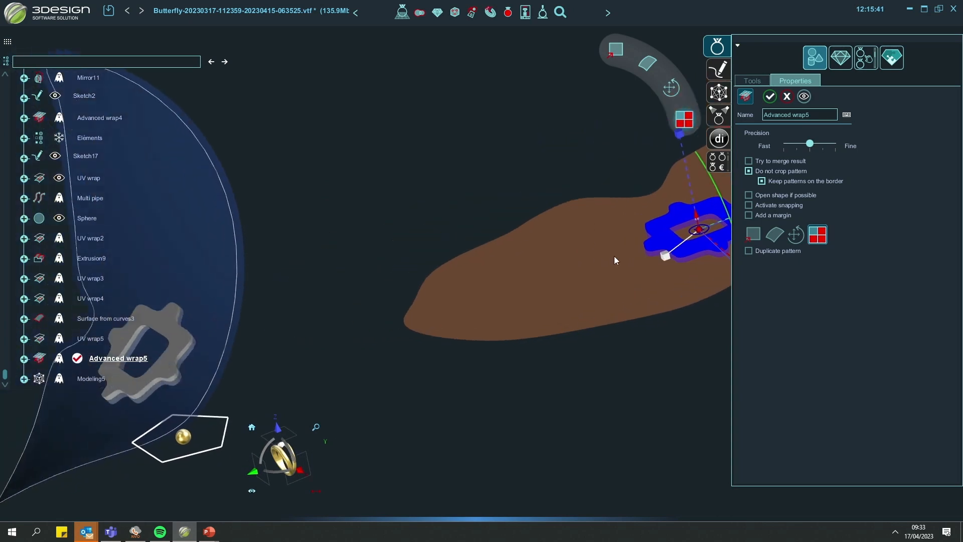
left_click_drag(680, 239, 701, 225)
scroll(506, 281, "down", 4)
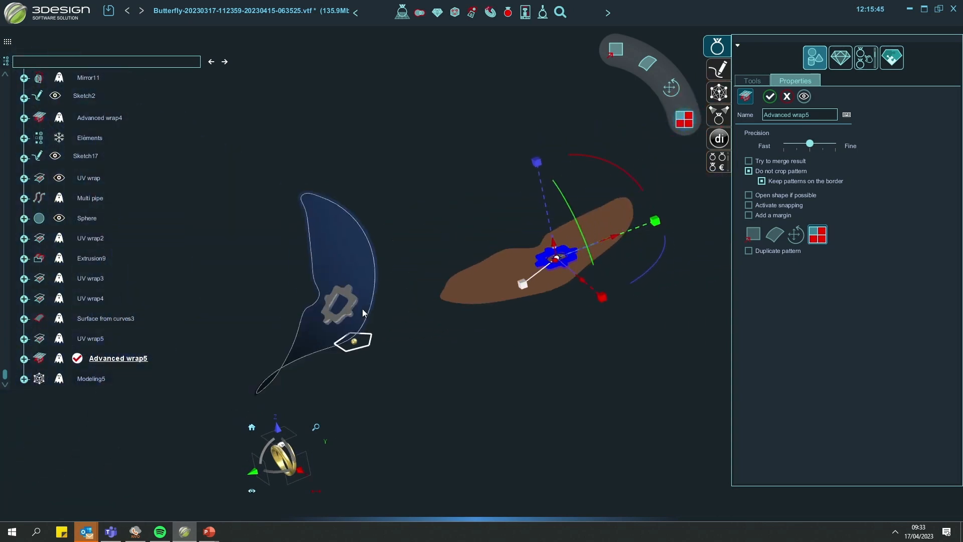
- Split the display into two vertical viewports, framing the flattened wing in one and the curved wing in the other
middle_click_drag(362, 308, 538, 370)
right_click(316, 427)
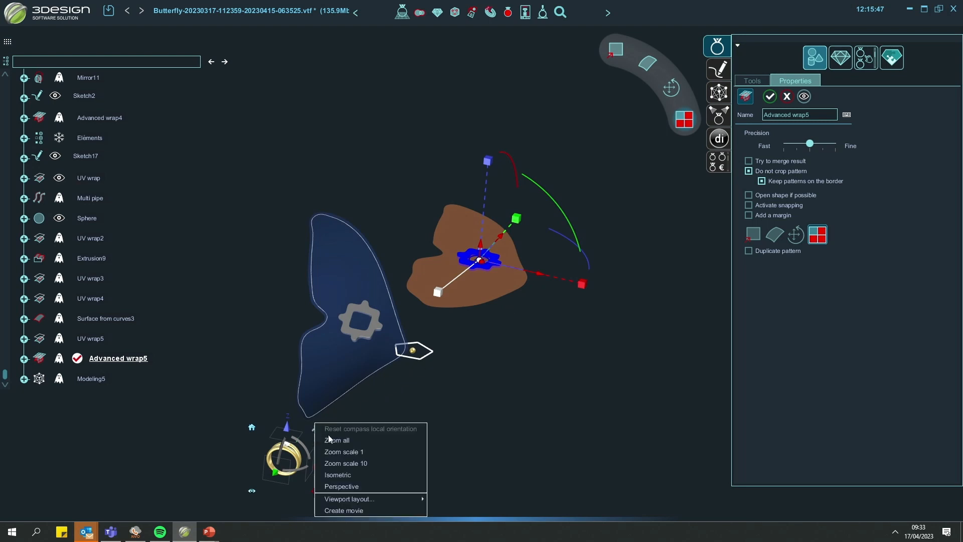
mouse_move(361, 499)
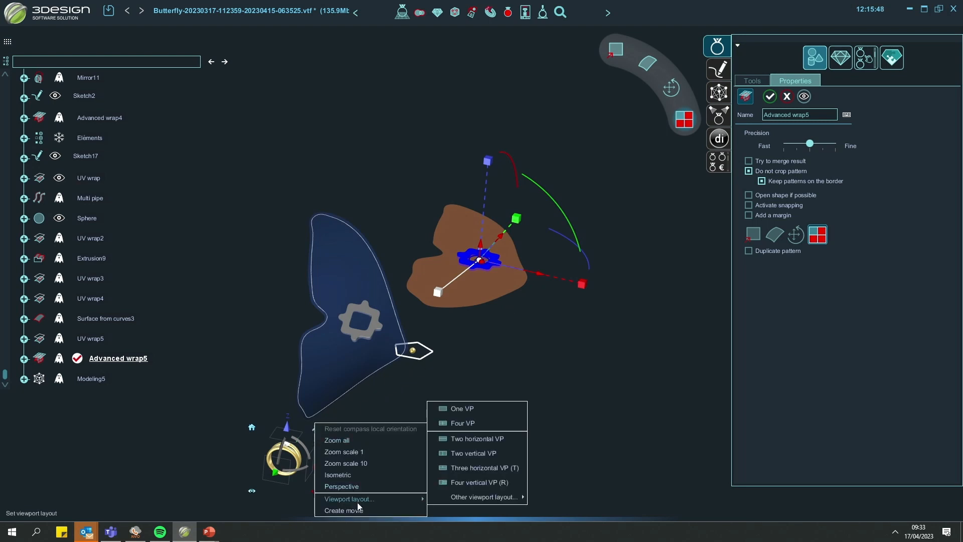
left_click(469, 459)
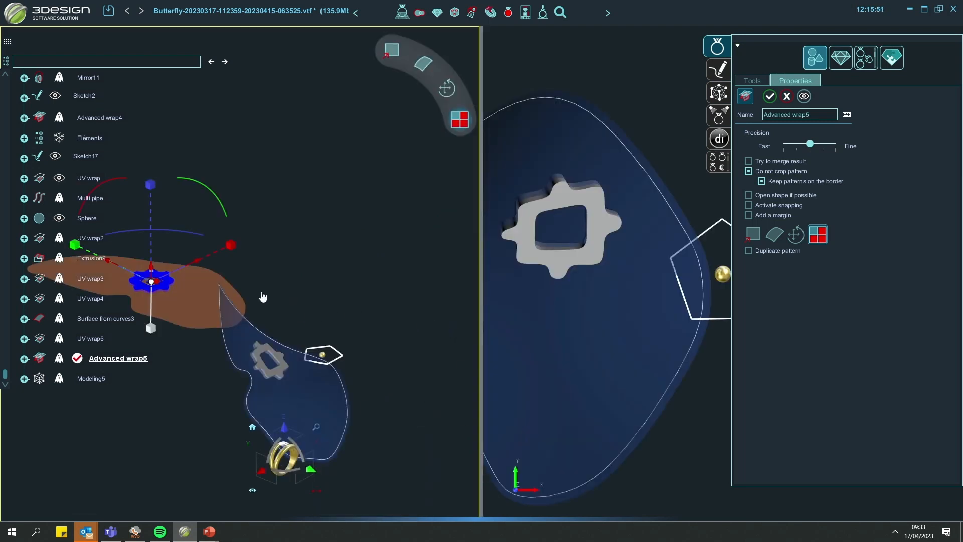
middle_click_drag(262, 296, 389, 285)
mouse_move(636, 323)
middle_mouse_down()
mouse_move(682, 281)
mouse_move(694, 339)
mouse_move(664, 284)
mouse_move(616, 299)
mouse_move(656, 317)
mouse_move(642, 305)
middle_mouse_up()
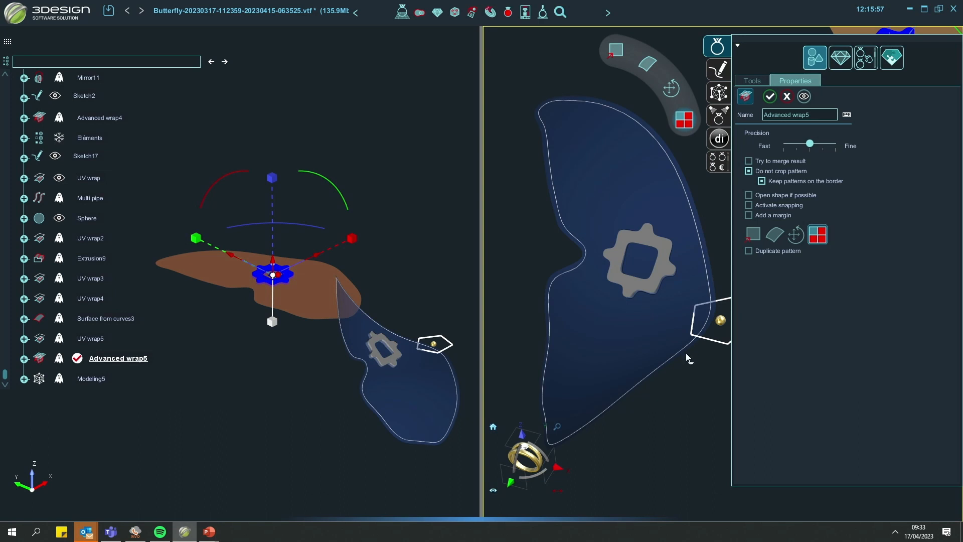
- Move the square element from the middle of the flattened wing up into its upper lobe
middle_click_drag(426, 351, 155, 447)
scroll(382, 294, "up", 5)
scroll(312, 276, "up", 3)
left_click(290, 438)
middle_click_drag(405, 252, 317, 297)
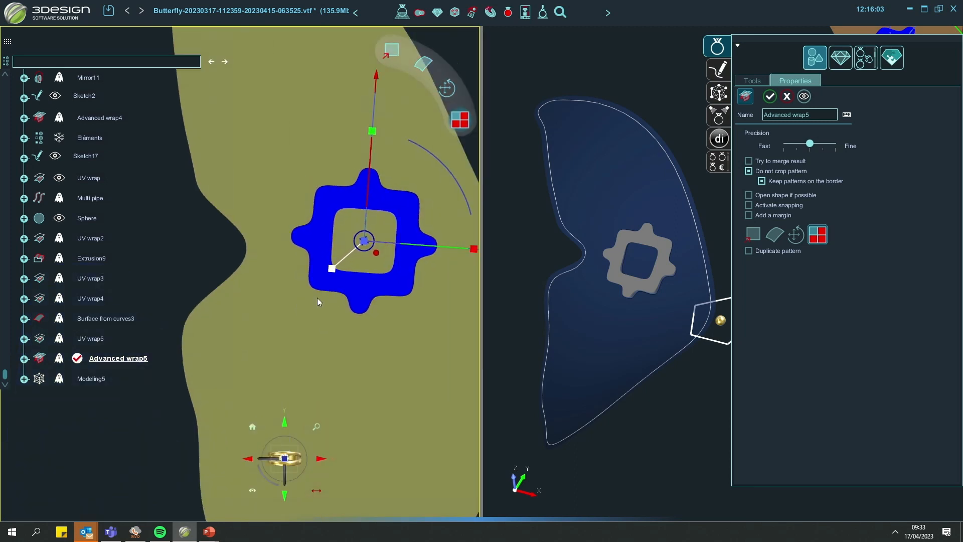
scroll(317, 296, "down", 4)
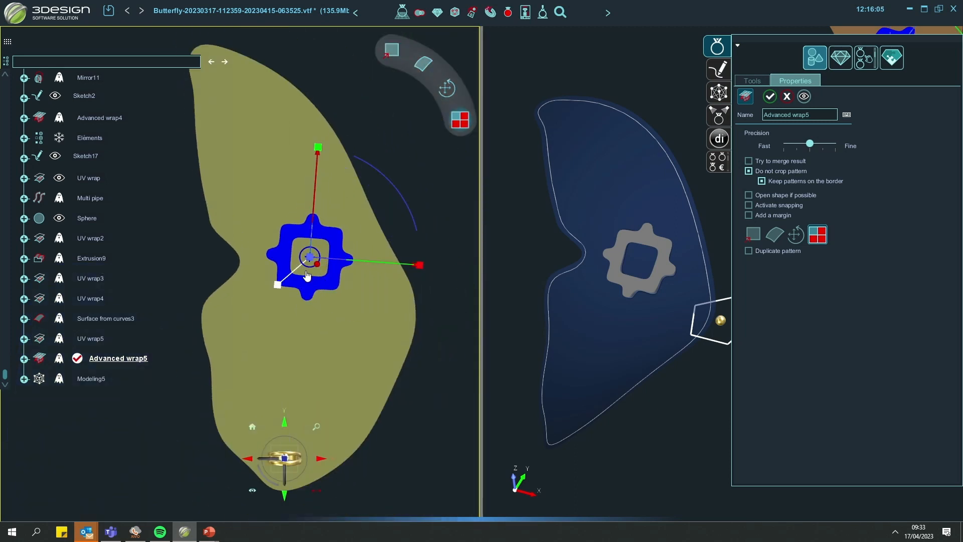
left_click_drag(306, 280, 250, 142)
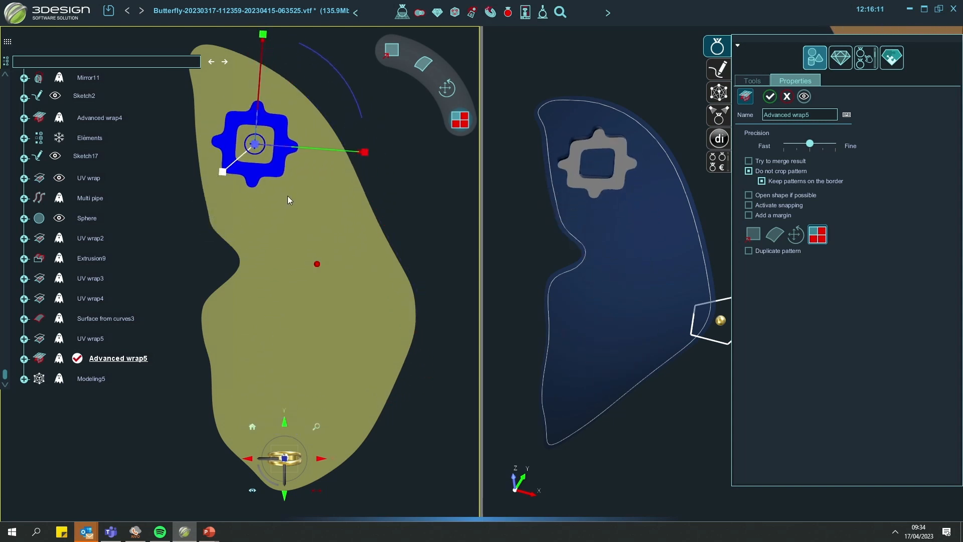
- Scale the square element down to roughly half its size on the flattened wing
middle_click_drag(288, 196, 275, 308)
scroll(394, 324, "up", 3)
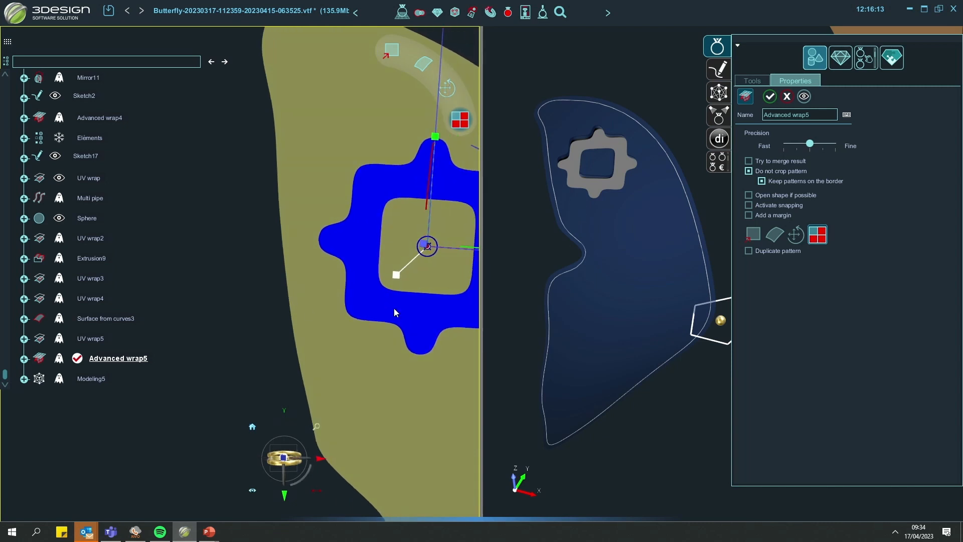
left_click_drag(391, 283, 489, 184)
middle_click_drag(404, 277, 317, 289)
left_click_drag(317, 290, 312, 281)
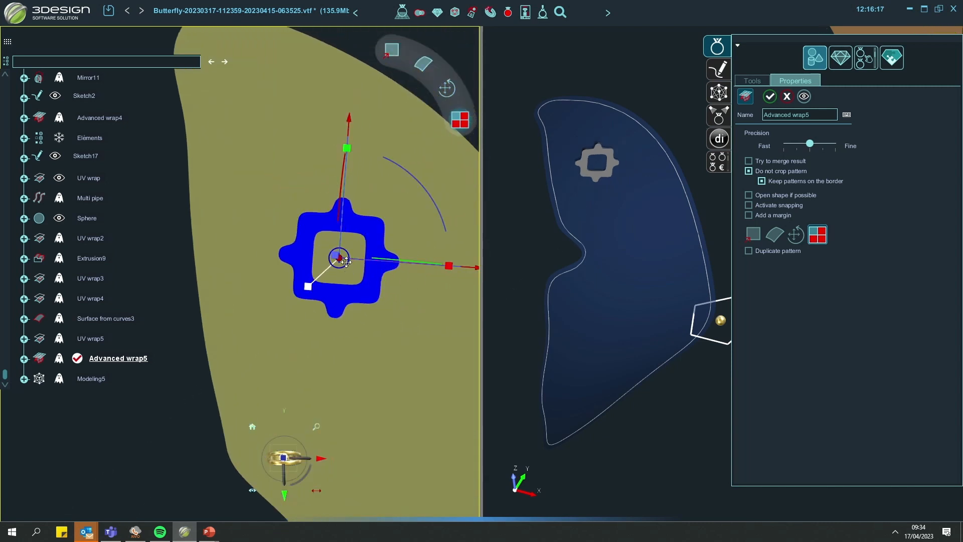
- Move the square element right up to the wing's upper tip and rotate it into a diamond orientation
middle_click_drag(346, 266, 354, 191)
left_click_drag(354, 191, 296, 118)
middle_click_drag(324, 145, 326, 259)
left_click_drag(374, 167, 362, 141)
left_click_drag(292, 235, 246, 222)
scroll(304, 259, "down", 2)
scroll(304, 258, "down", 4)
right_click_drag(346, 417, 376, 326)
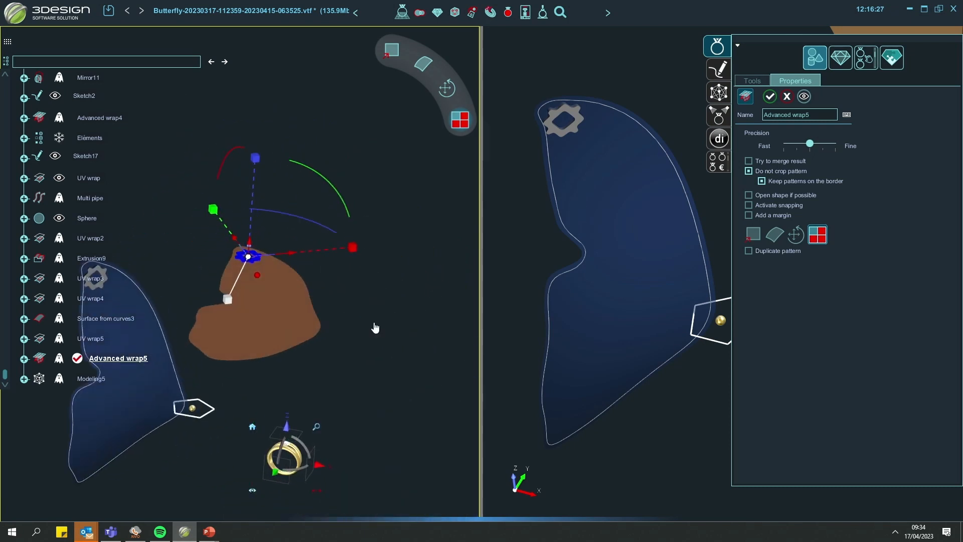
scroll(273, 311, "up", 3)
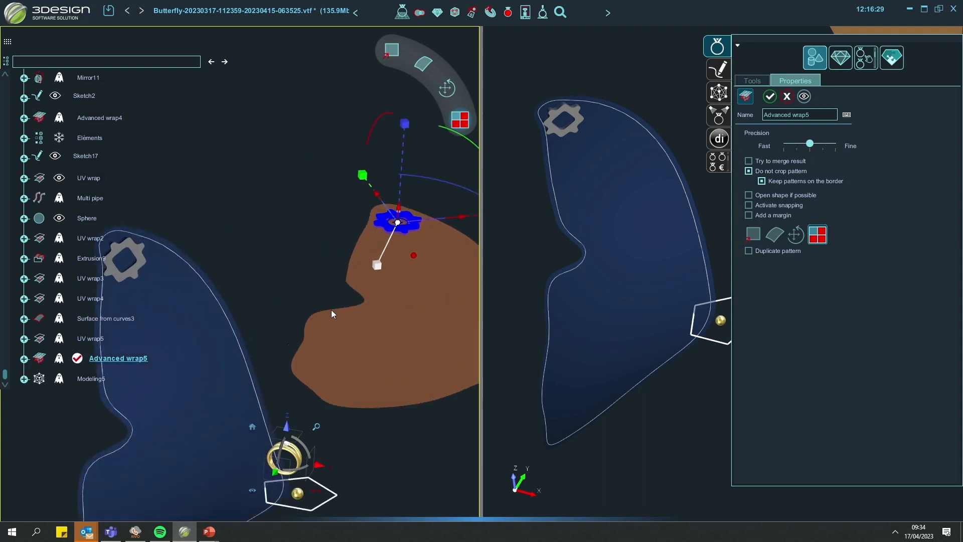
- Validate Advanced wrap5, rebuild the history, and show the wrapped element on the wing
left_click(770, 96)
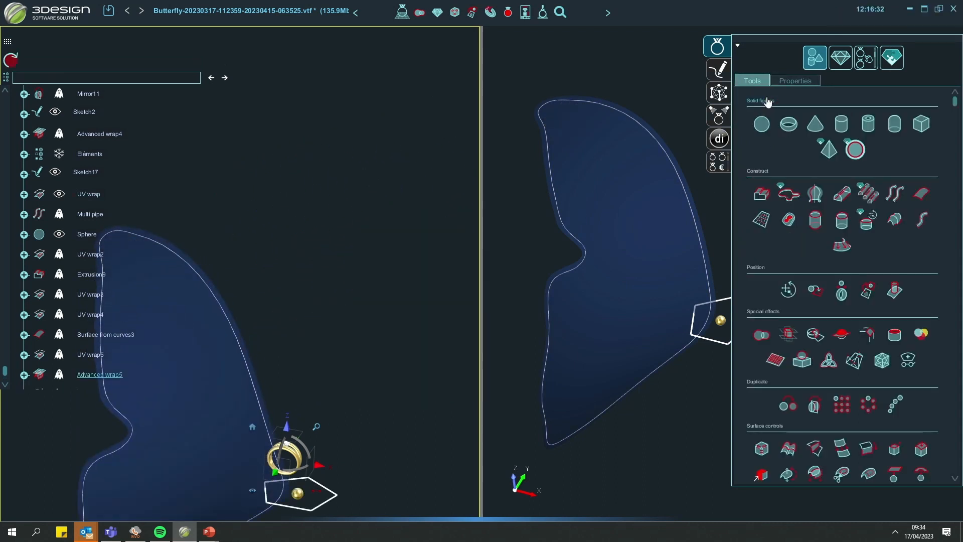
left_click(11, 60)
right_click(98, 361)
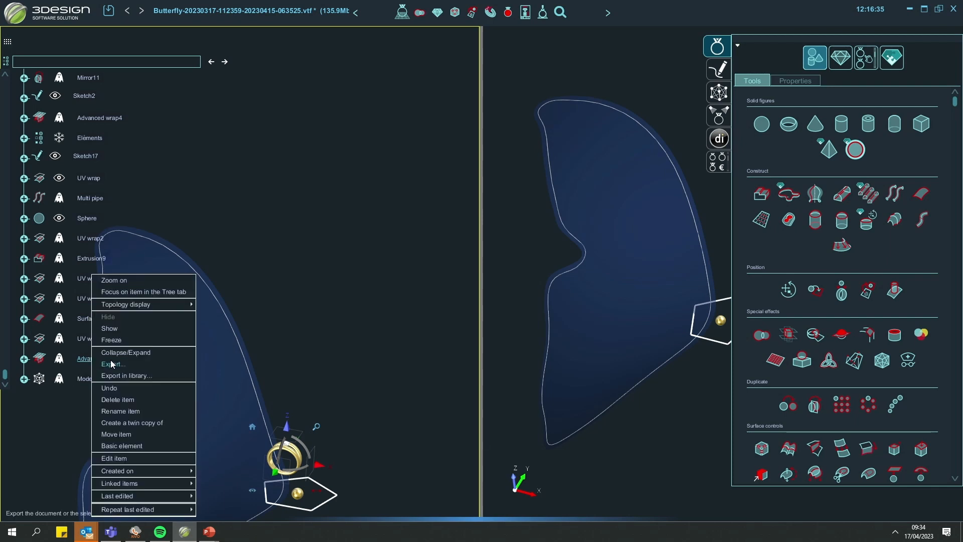
left_click(110, 326)
middle_click_drag(560, 189, 574, 246)
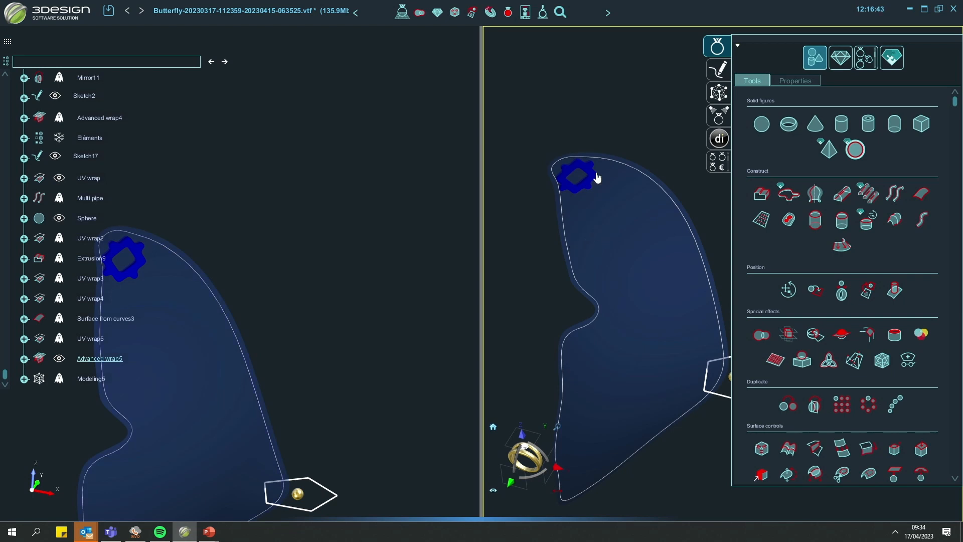
- Return to a single viewport, reset the view, and frame the wrapped element at the wing tip
middle_click_drag(275, 265, 388, 228)
right_click(317, 424)
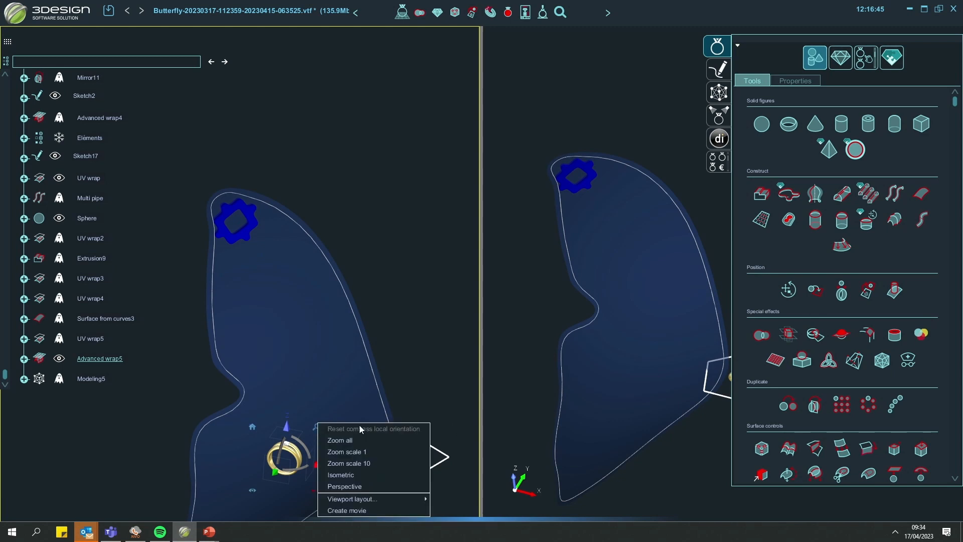
mouse_move(363, 499)
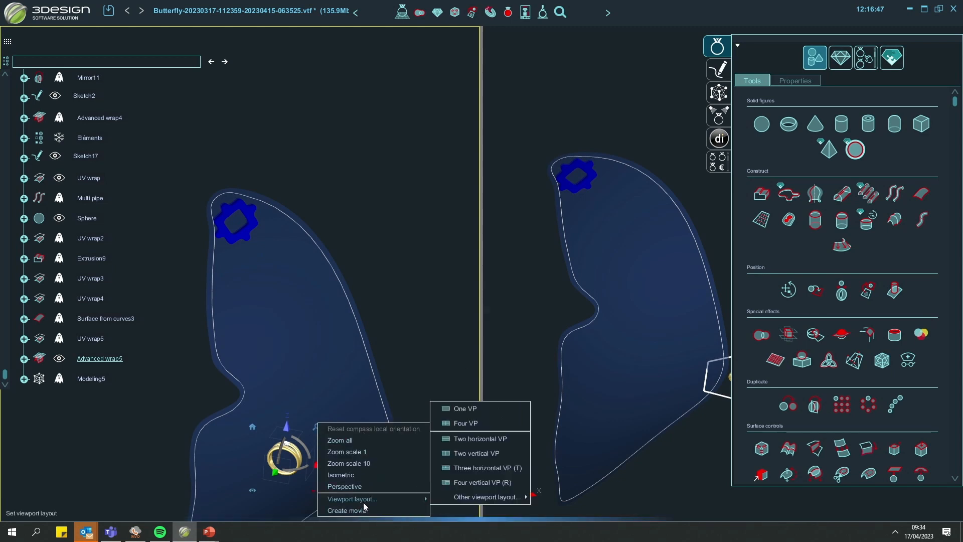
left_click(464, 408)
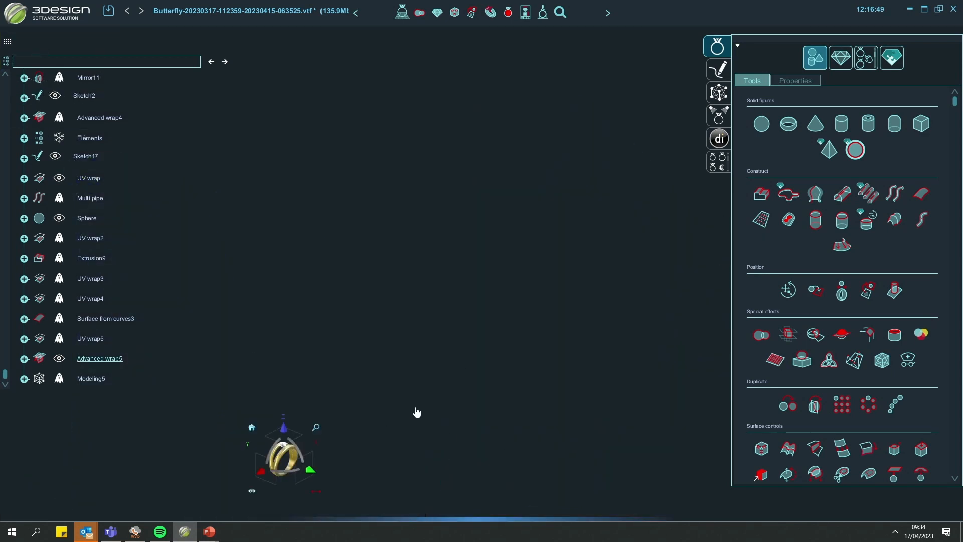
left_click(251, 428)
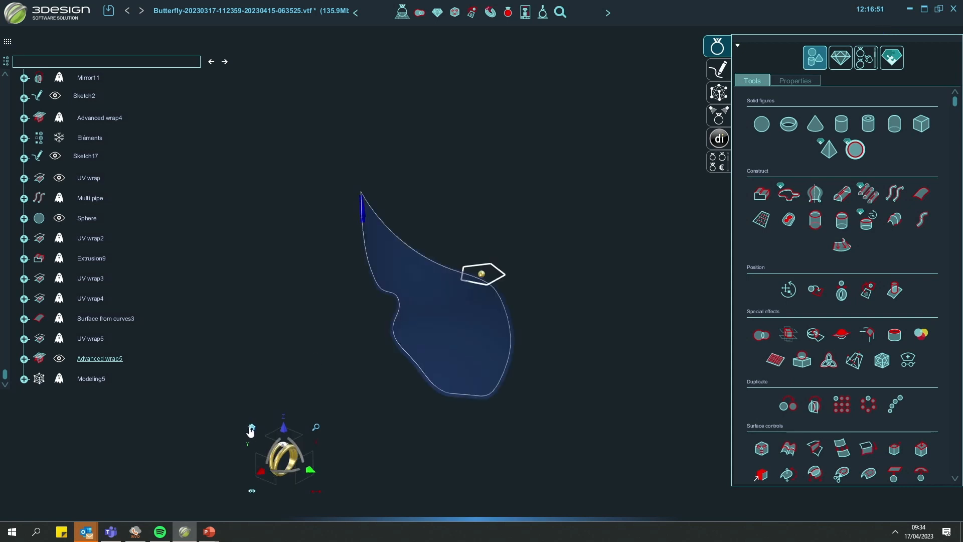
middle_click_drag(467, 309, 328, 311)
scroll(325, 344, "up", 5)
middle_click_drag(325, 344, 501, 357)
scroll(547, 369, "down", 1)
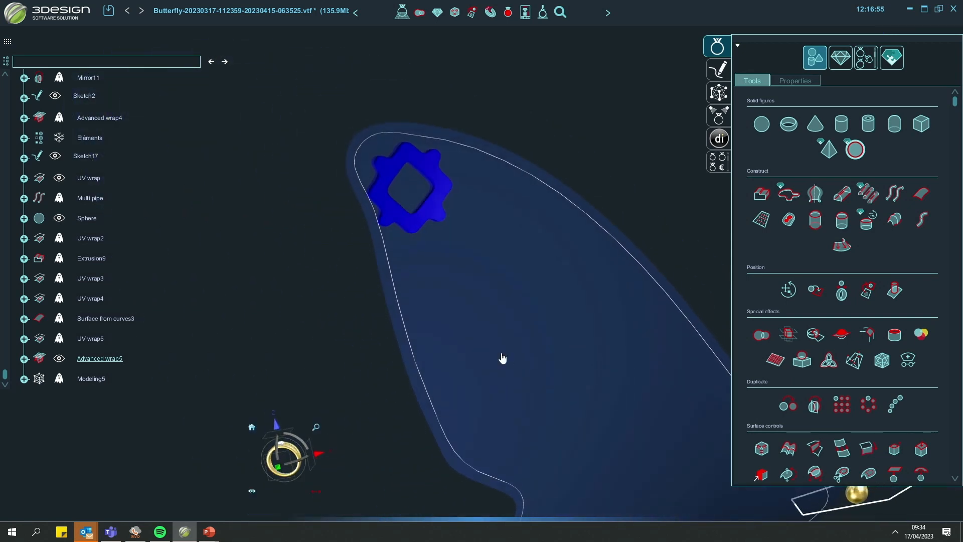
- Examine from several angles how the wrapped square element follows the curvature of the wing tip
mouse_move(215, 535)
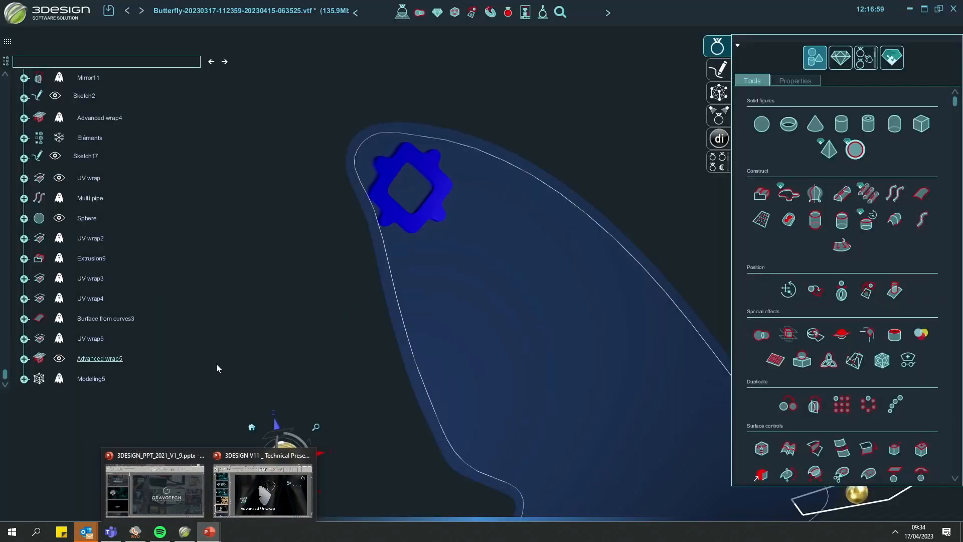
middle_click_drag(484, 364, 422, 255)
scroll(421, 255, "up", 2)
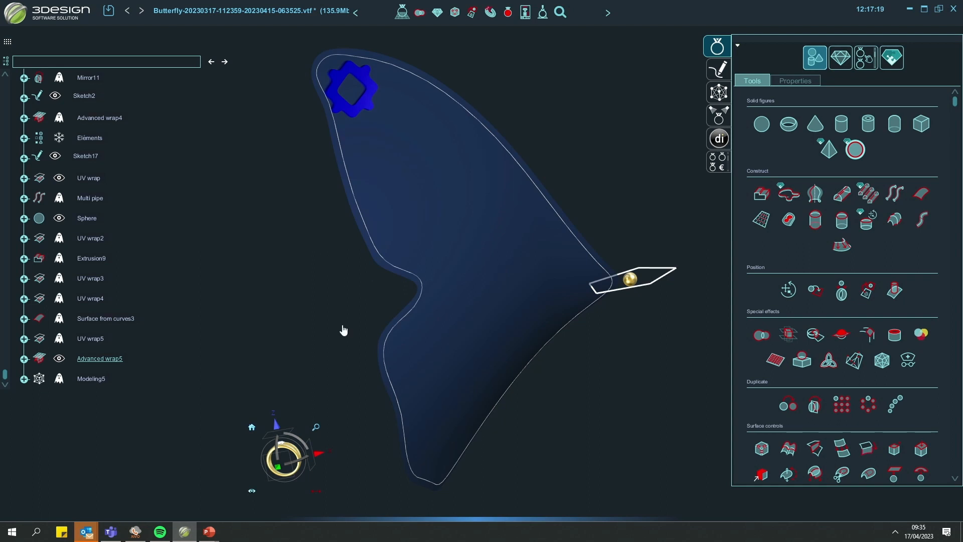
left_click_drag(342, 326, 499, 260)
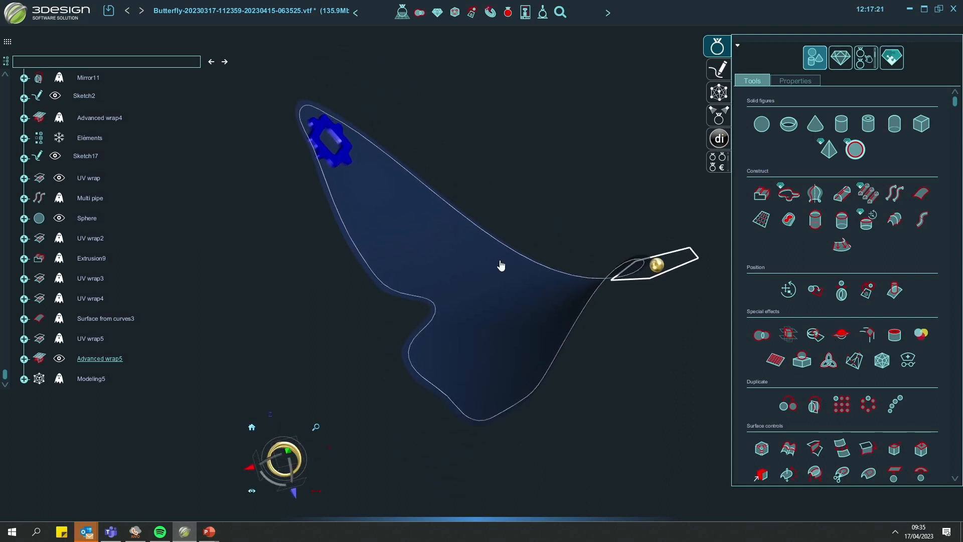
left_click_drag(557, 222, 433, 237)
right_click_drag(433, 234, 411, 290)
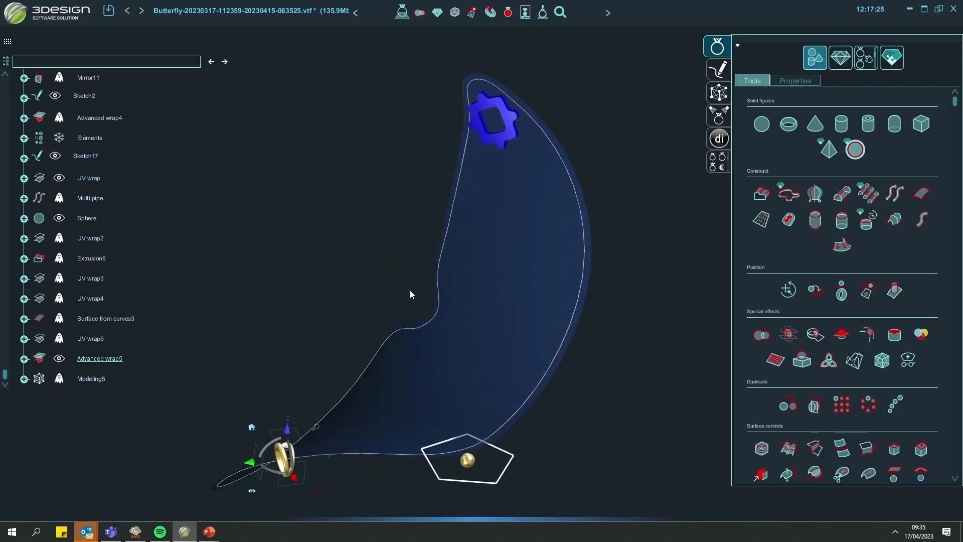
scroll(914, 444, "down", 5)
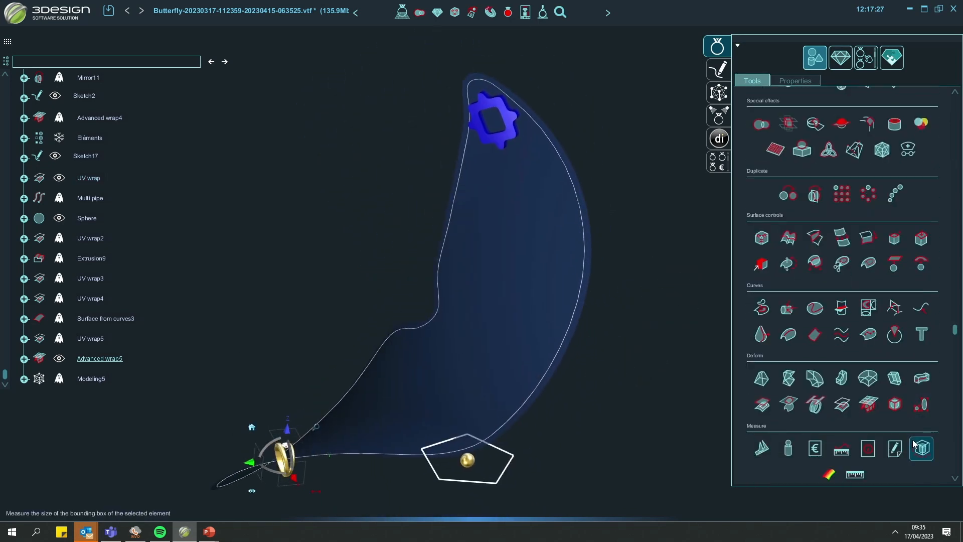
mouse_move(412, 347)
left_mouse_down()
mouse_move(514, 321)
mouse_move(611, 276)
mouse_move(614, 319)
left_mouse_up()
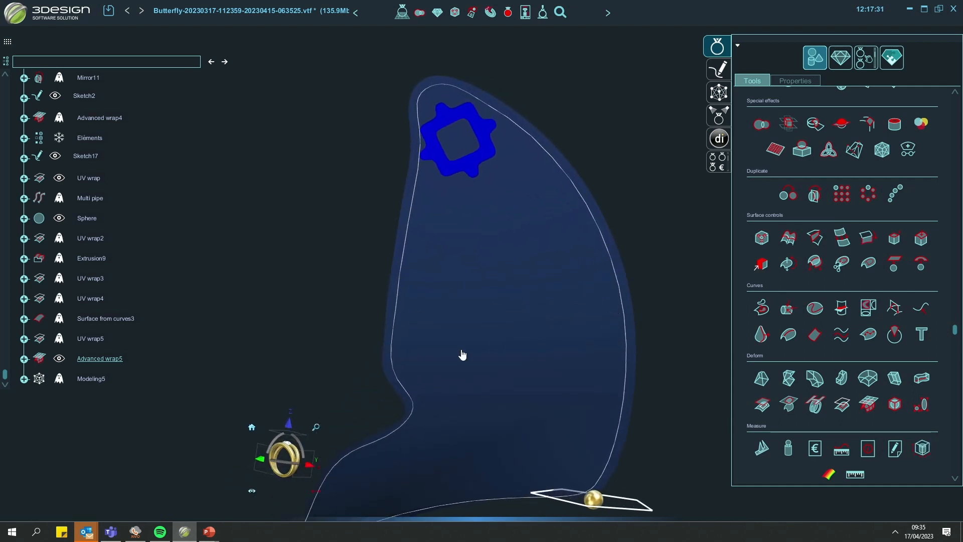
left_click_drag(451, 353, 573, 402)
scroll(573, 402, "up", 3)
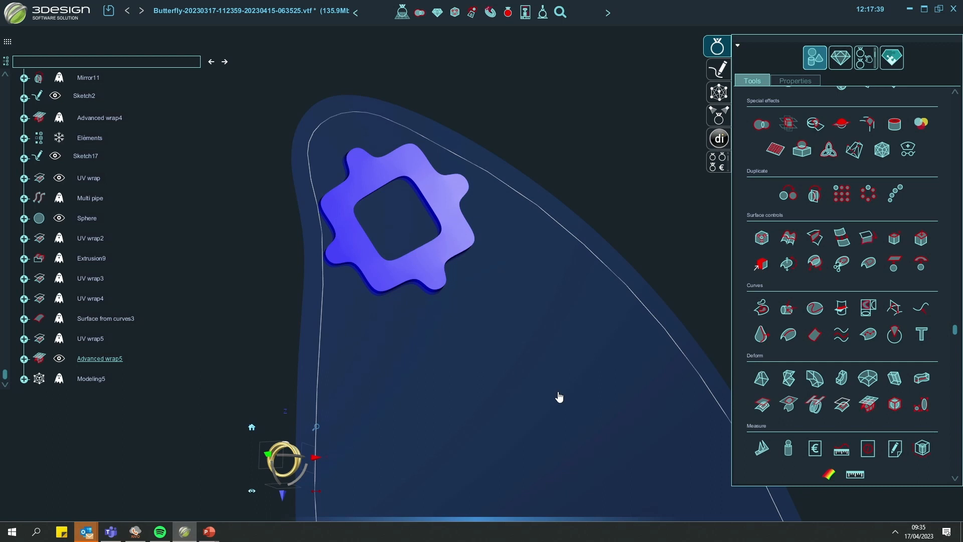
- Reopen Advanced wrap5 and load Cross_2D from the rectangular 2D modeling patterns as the object to manipulate
double_click(106, 357)
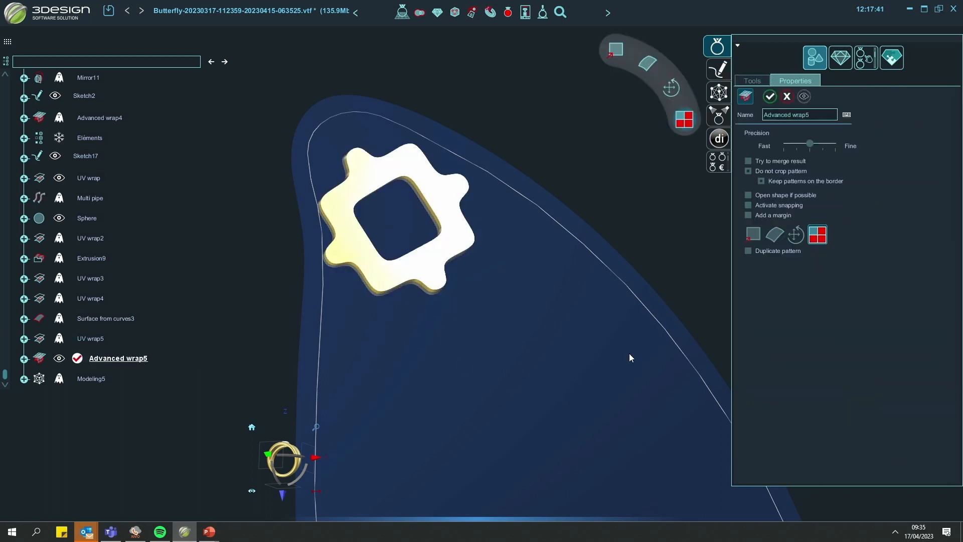
left_click(752, 234)
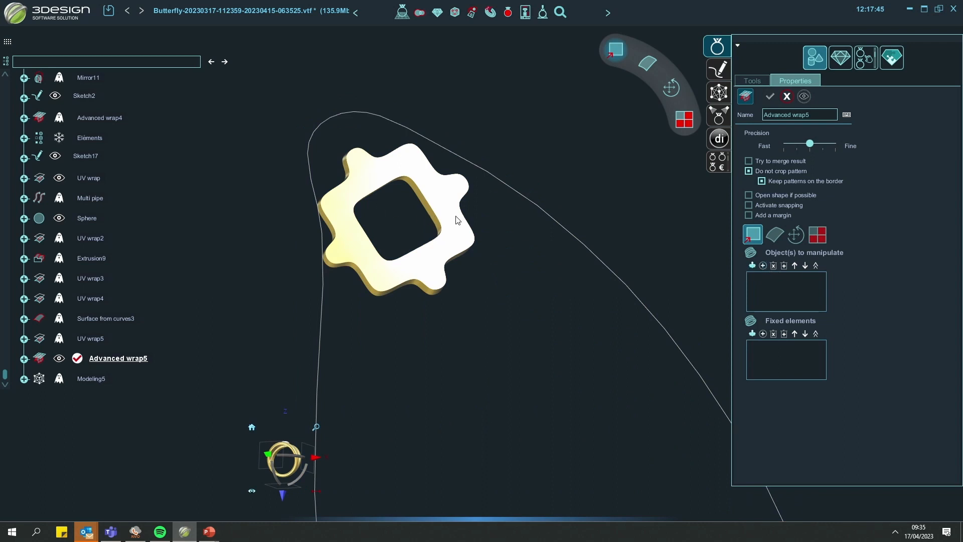
left_click(752, 265)
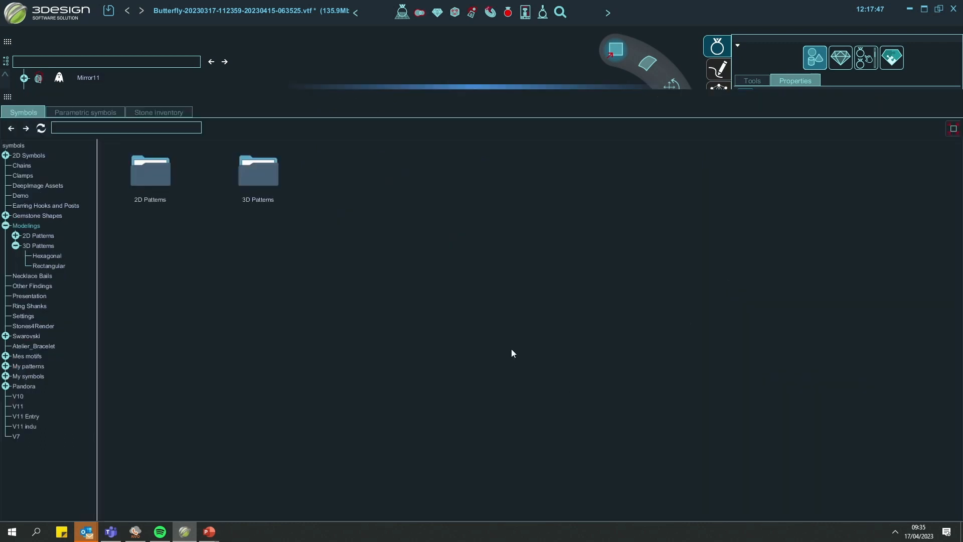
double_click(263, 190)
double_click(50, 235)
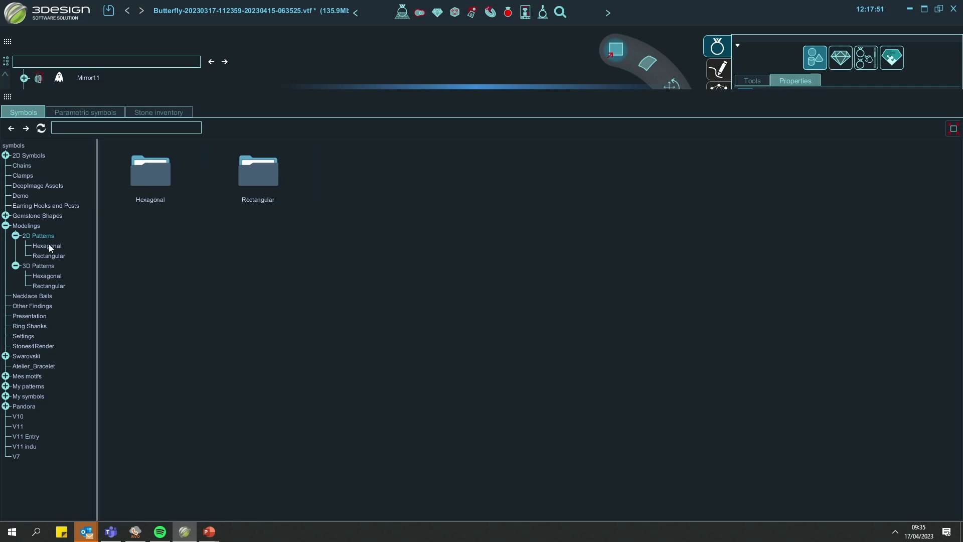
left_click(49, 245)
left_click(50, 284)
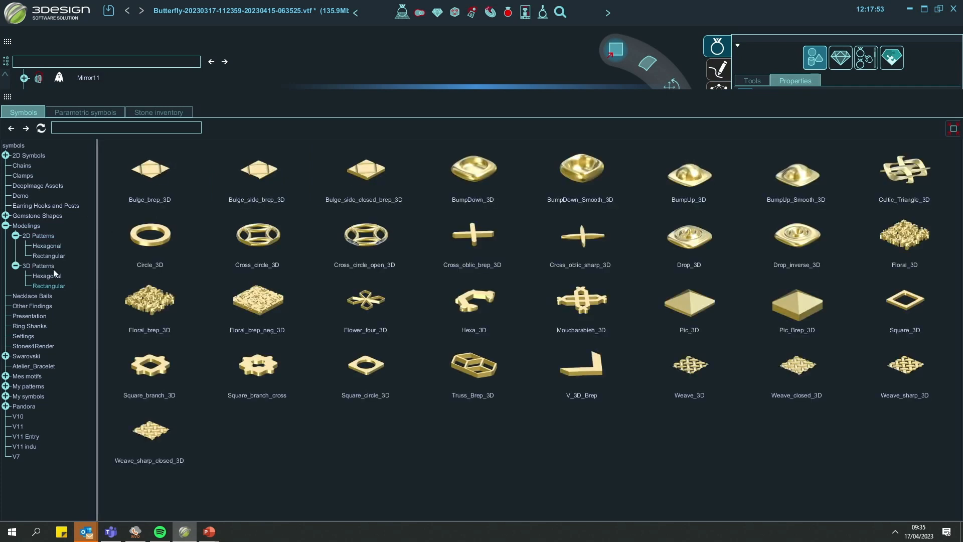
left_click(50, 256)
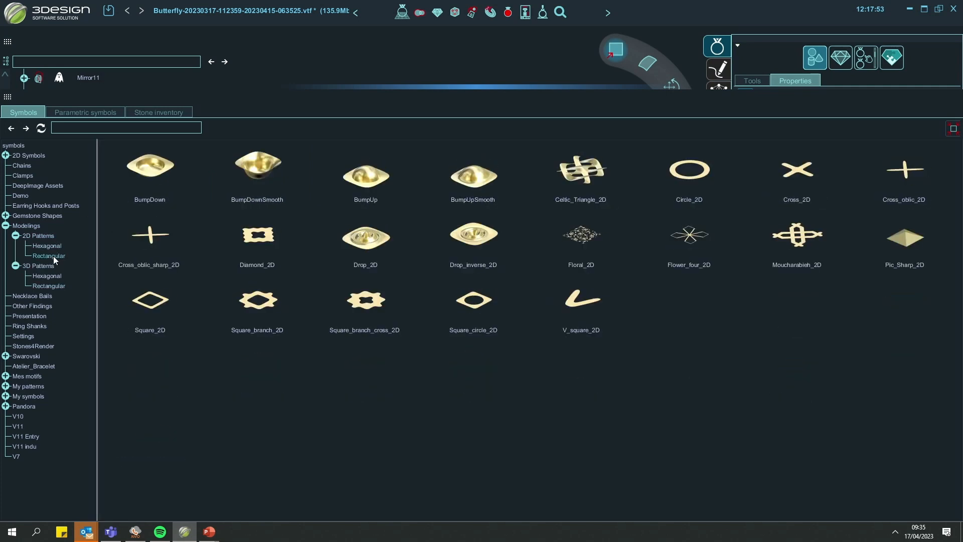
double_click(799, 173)
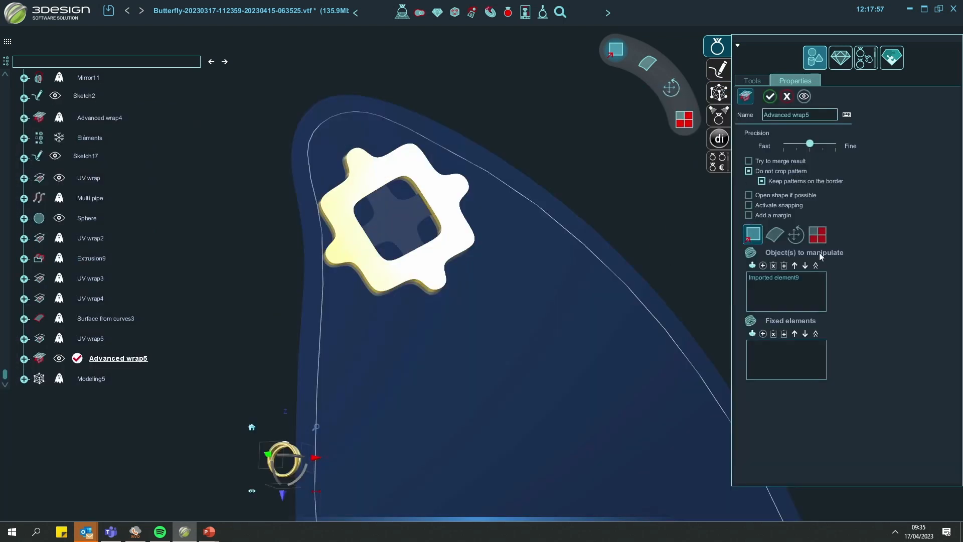
- Enable Duplicate pattern with Merge and rectangular duplication for the cross, and preview the wrapped grid on the wing
left_click(811, 237)
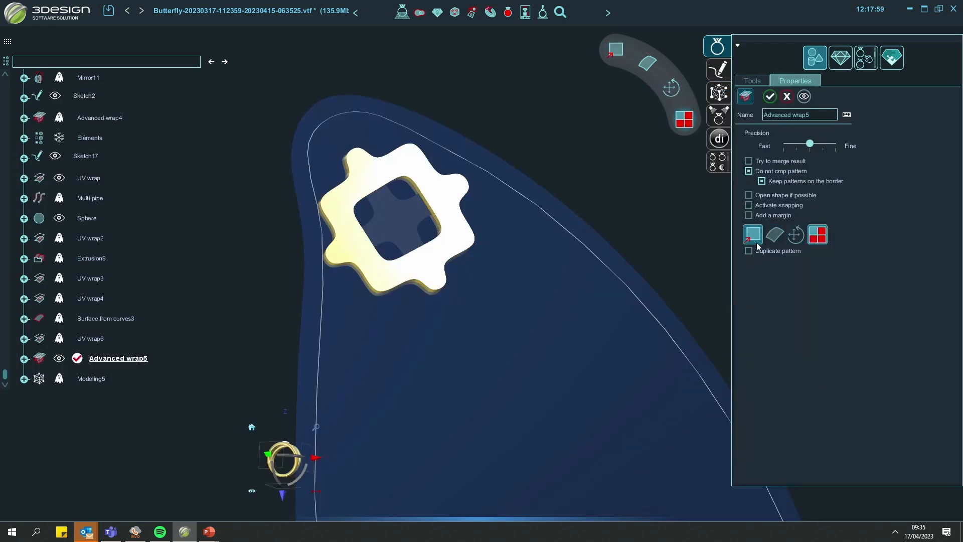
left_click(804, 96)
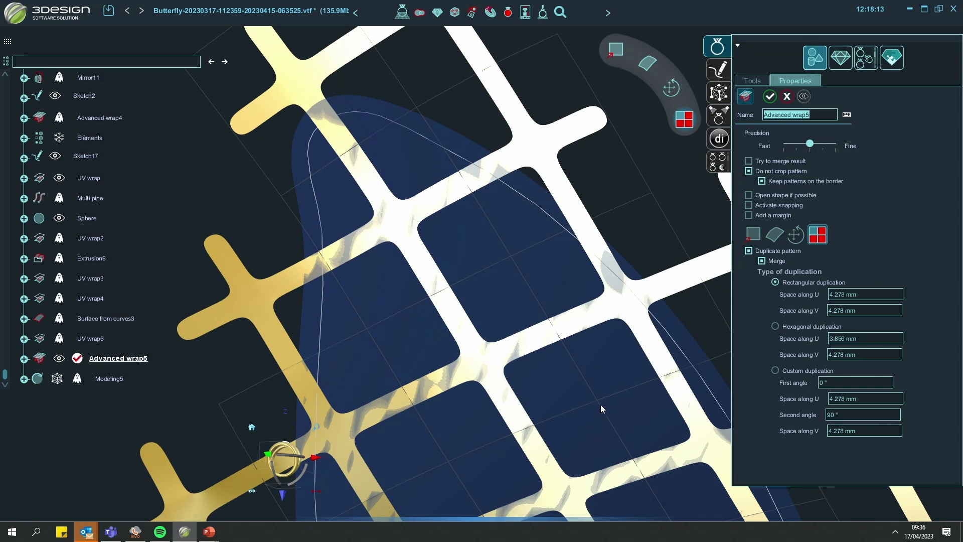
- Cancel the cross pattern edit of Advanced wrap5, and extrude the pentagon curve beside the wing 1 mm along Z with capped ends
left_click(786, 97)
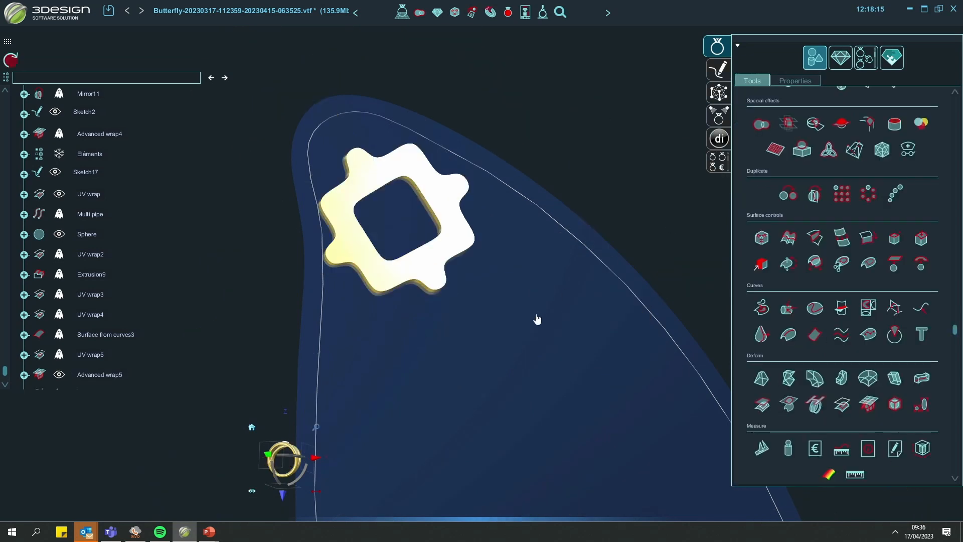
middle_click_drag(516, 282, 564, 335)
left_click(543, 284)
scroll(882, 263, "up", 3)
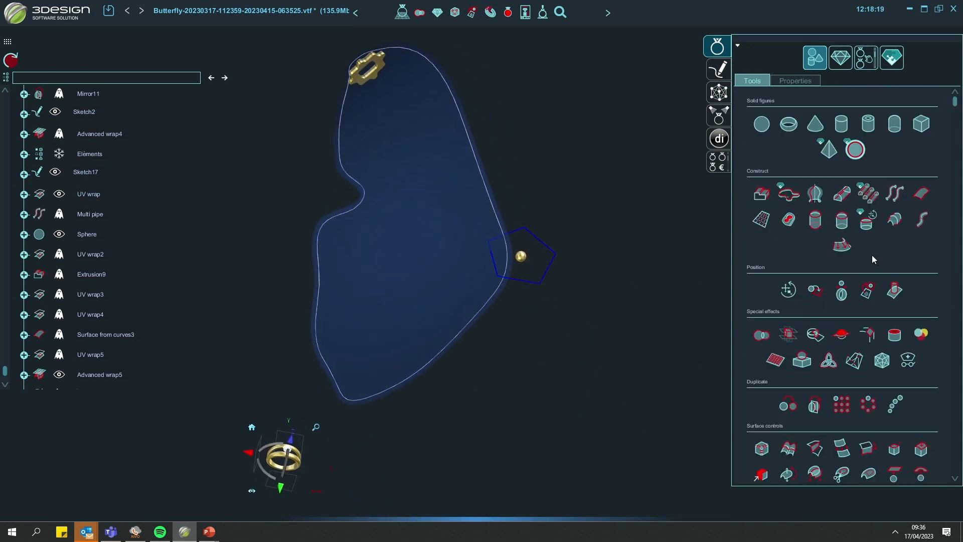
left_click(761, 194)
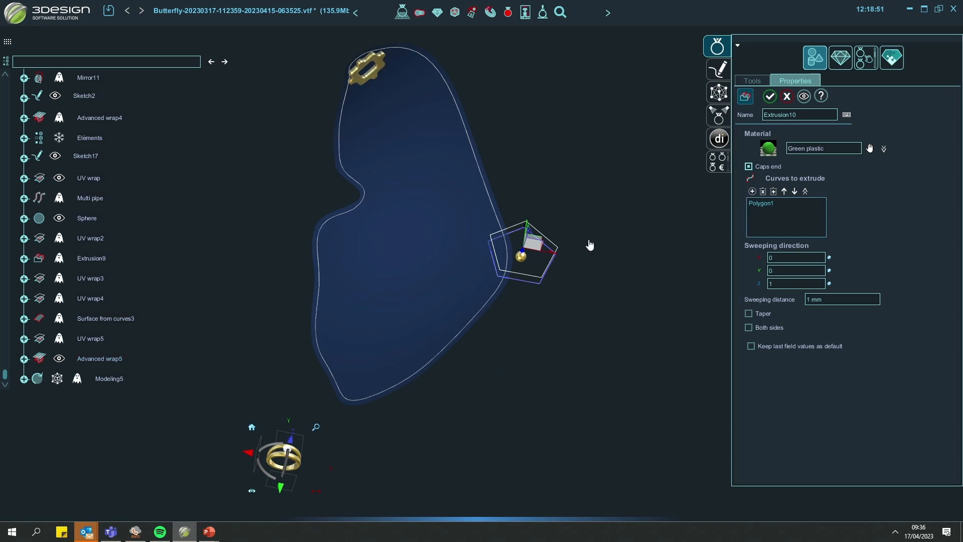
middle_click_drag(501, 146, 451, 230)
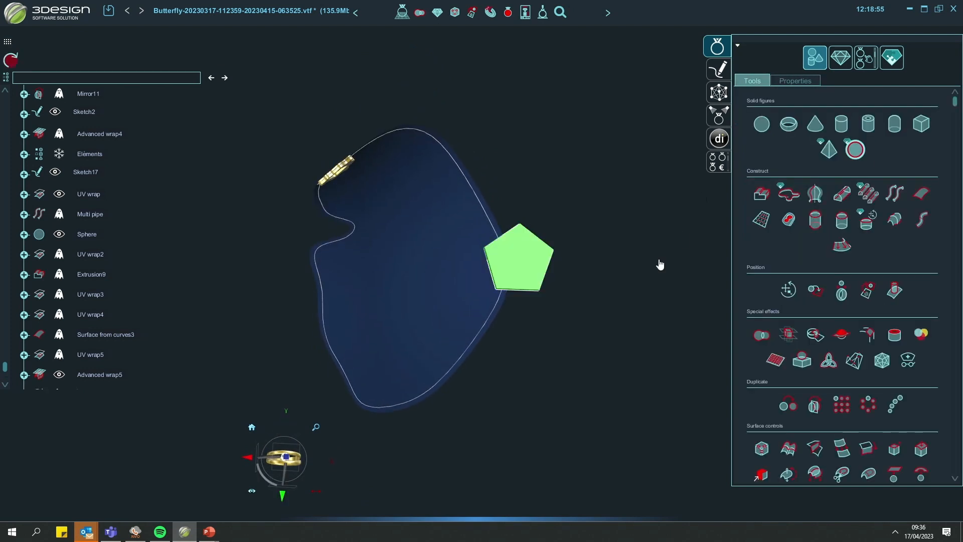
left_click(770, 97)
middle_click_drag(661, 264, 577, 226)
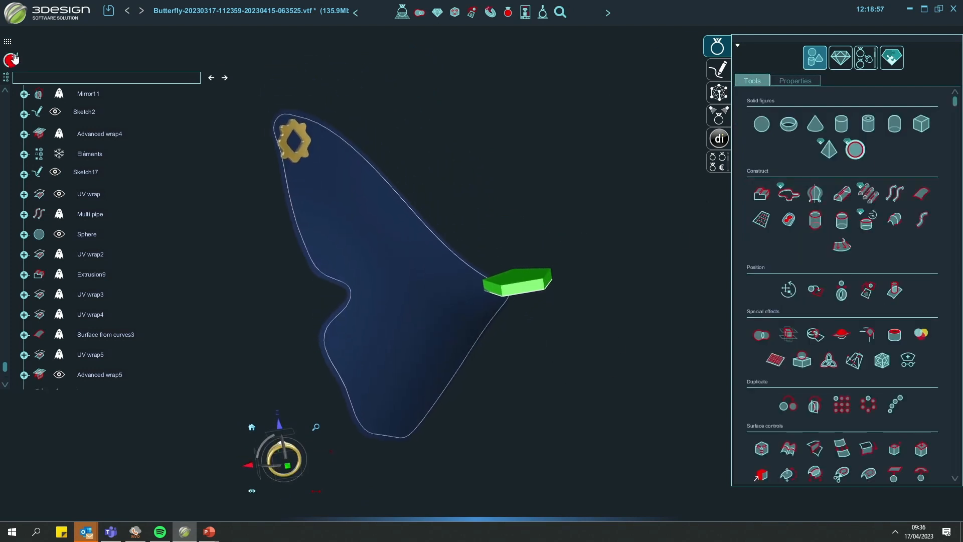
- Delete Modeling5 without retrieving the elements it contains
scroll(89, 298, "down", 3)
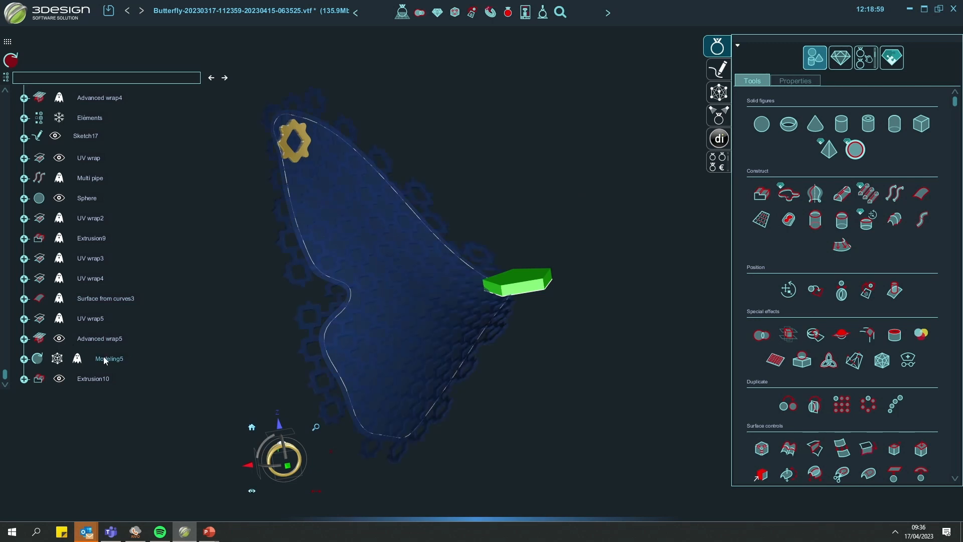
key("Delete")
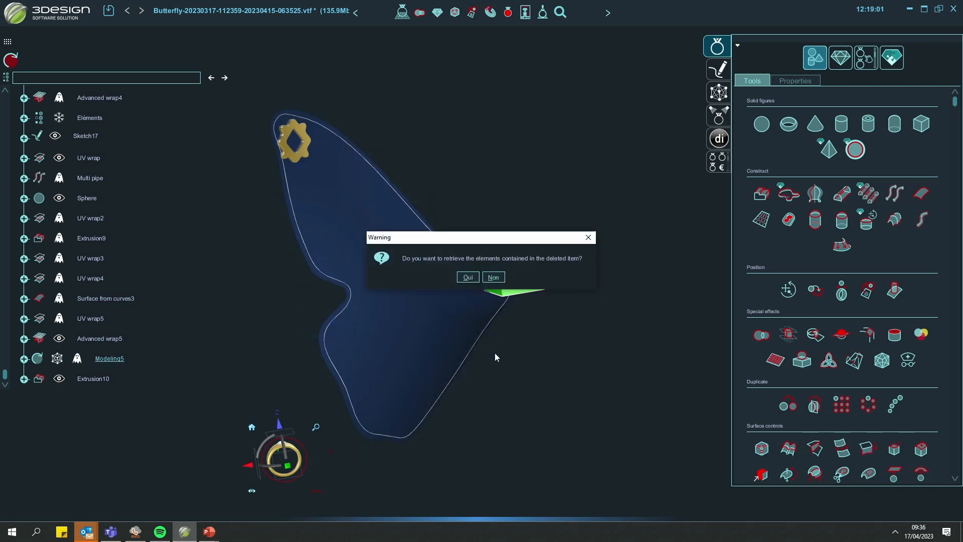
left_click(492, 281)
- Select and examine the extruded pentagon beside the wing, and view the rectangular 3D patterns in the symbols library
middle_click_drag(552, 286, 350, 231)
left_click(525, 282)
middle_click_drag(524, 282, 456, 236)
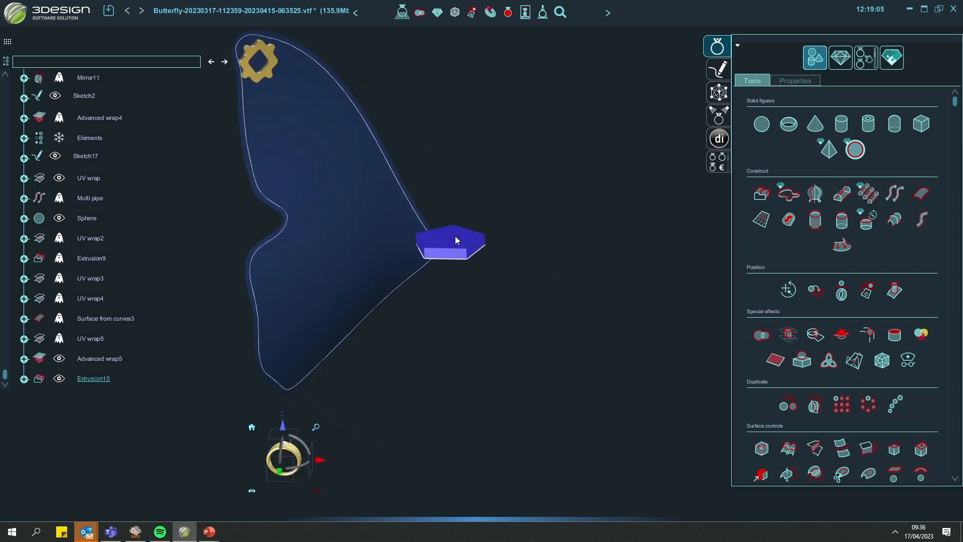
middle_click_drag(451, 270, 425, 316)
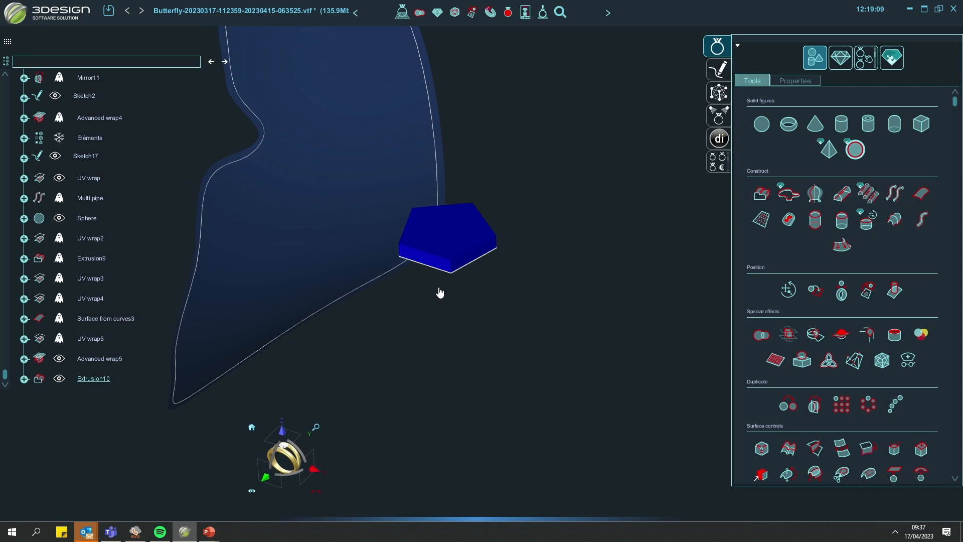
middle_click_drag(448, 283, 542, 326)
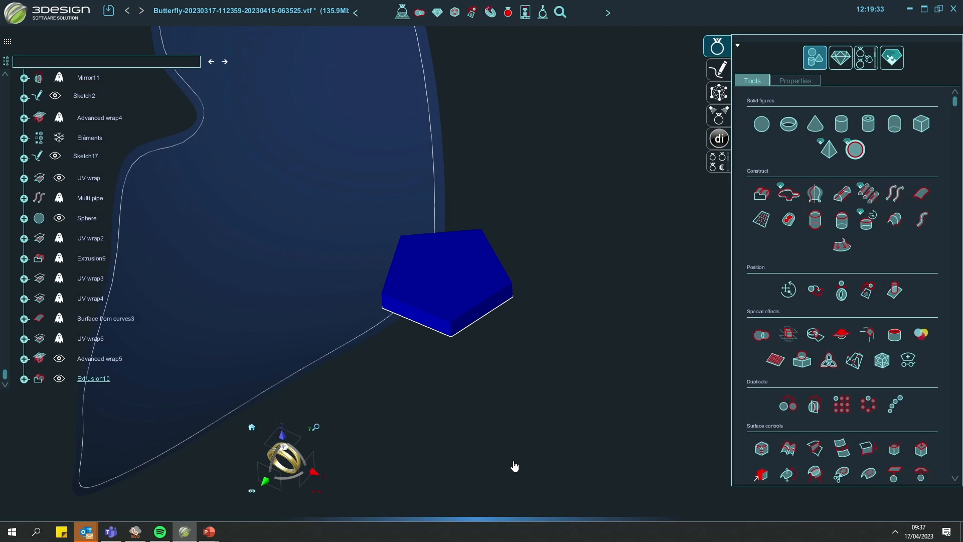
left_click(524, 518)
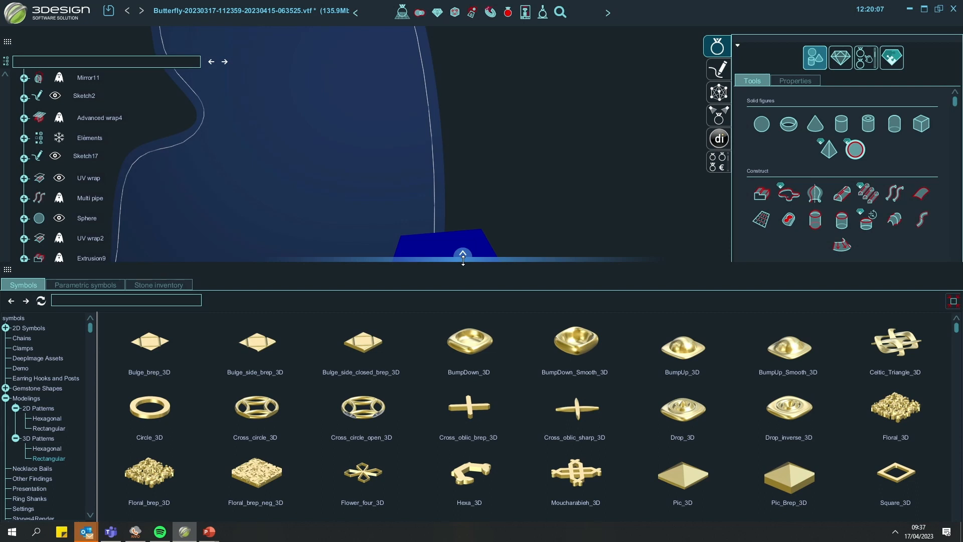
left_click(463, 252)
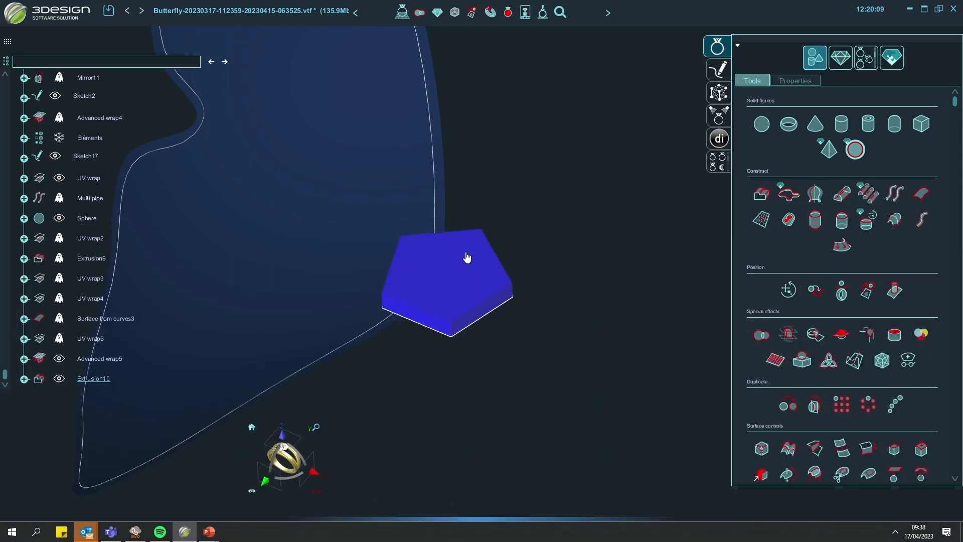
- Export the extruded pentagon to the symbols library as Extrusion10.smb, defined as a hexagonal pattern for advanced wrap
right_click(453, 270)
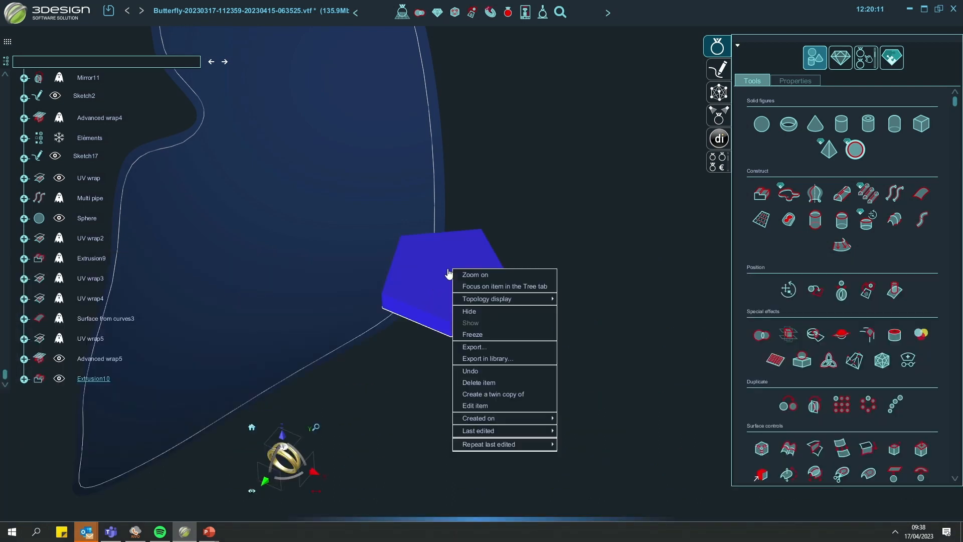
left_click(485, 359)
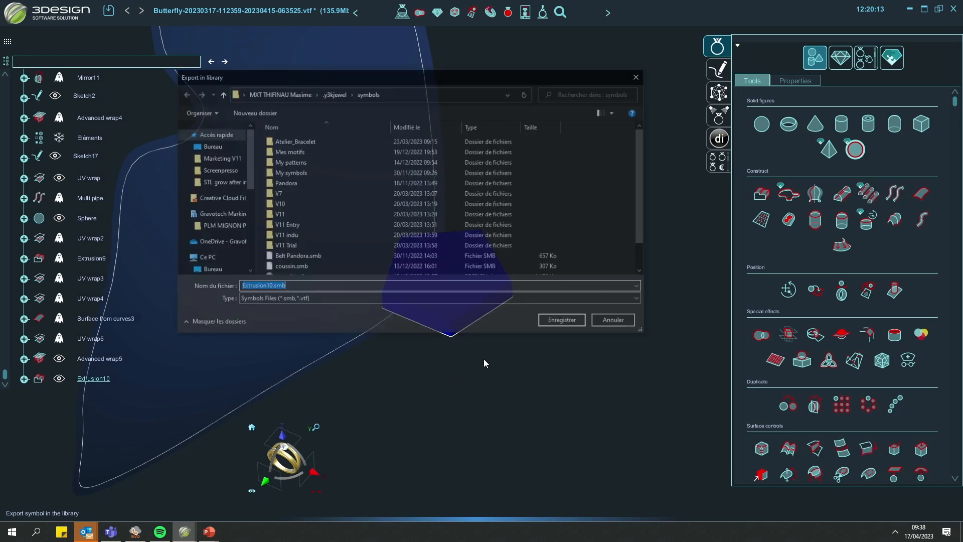
scroll(363, 263, "down", 1)
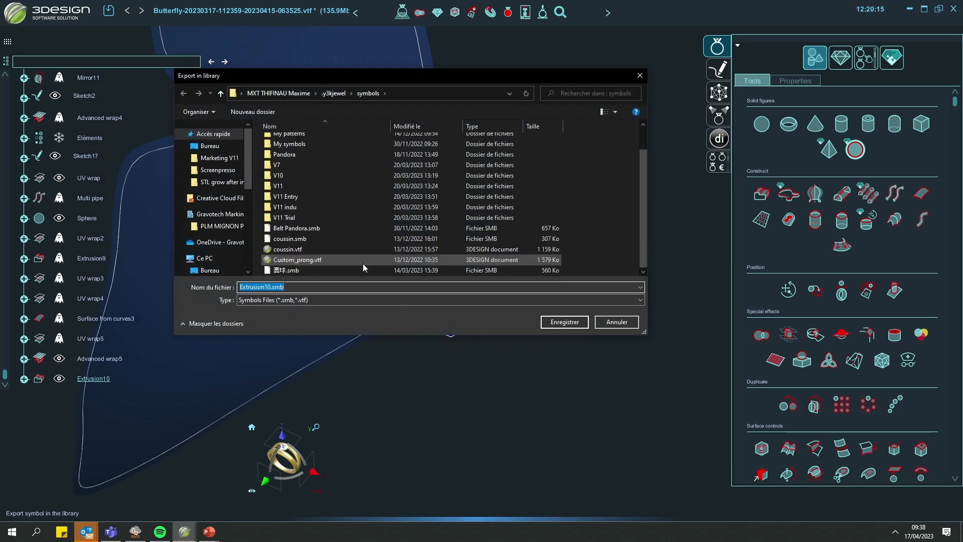
left_click(566, 322)
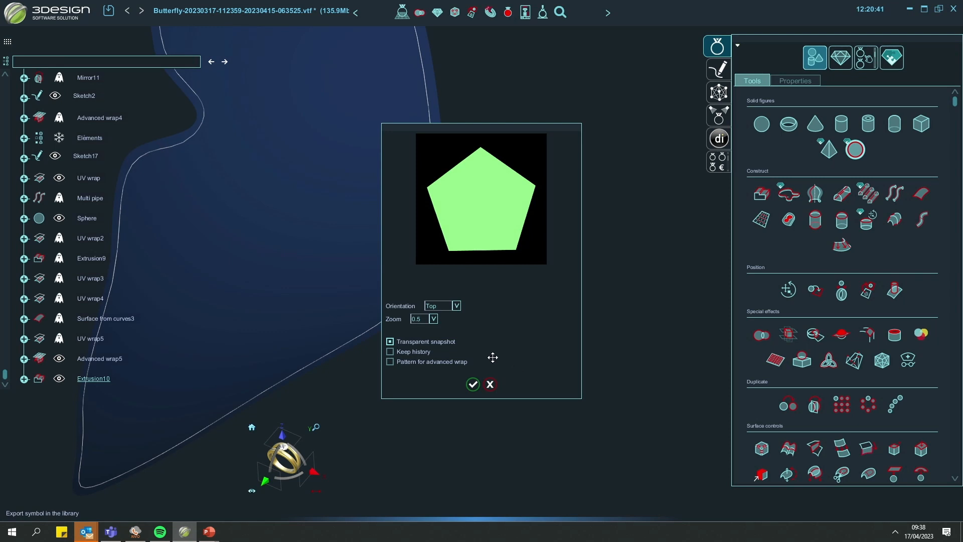
left_click(390, 361)
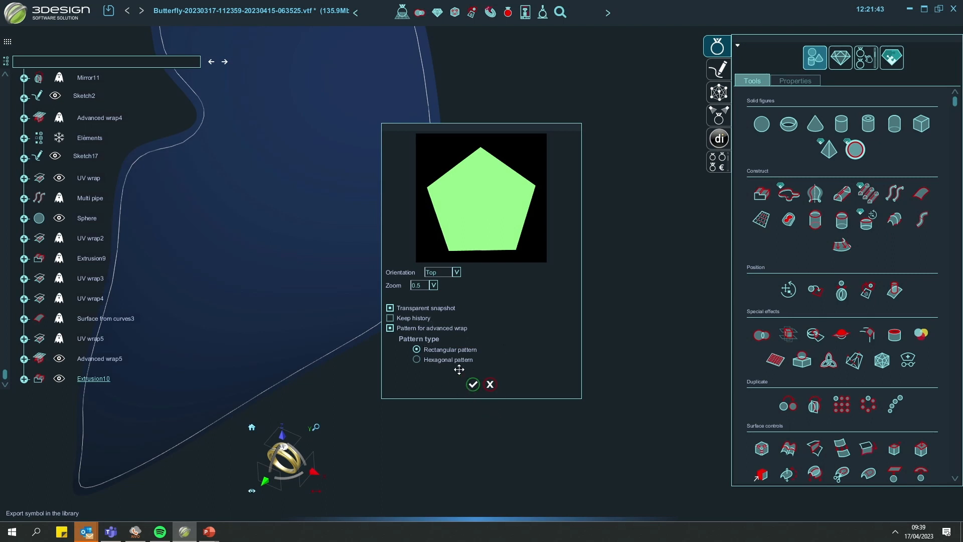
left_click(417, 359)
left_click(473, 384)
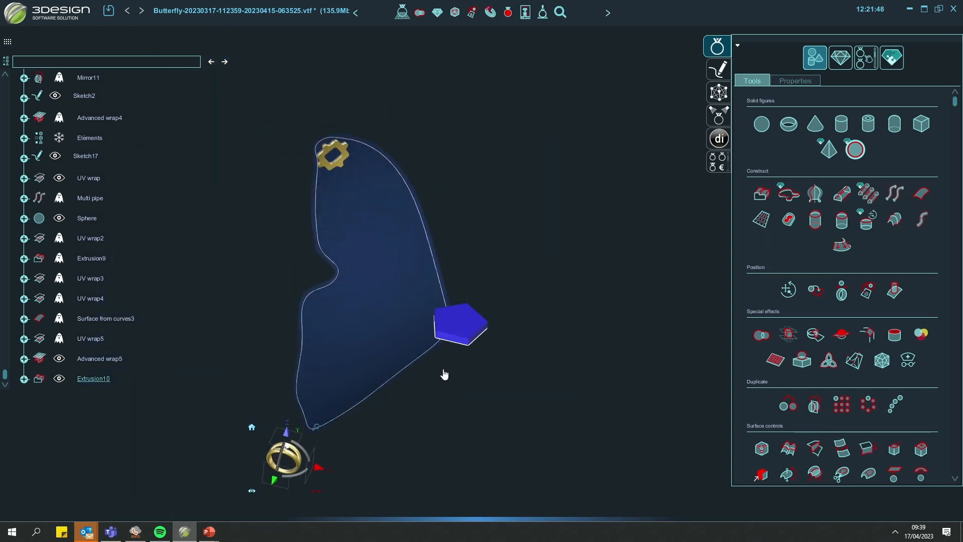
- Reopen Advanced wrap5, clear its object to manipulate, and load Extrusion10 from the root of the symbols library instead
double_click(106, 365)
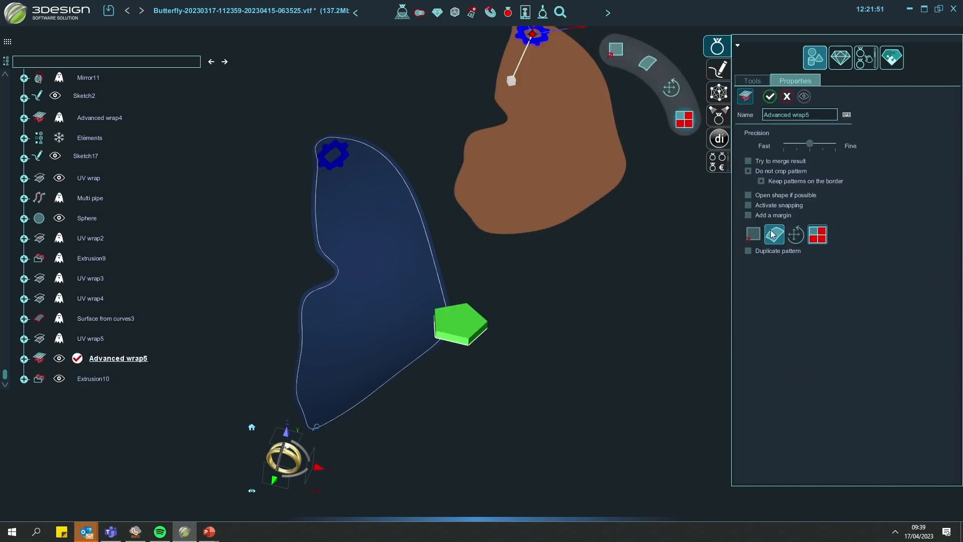
left_click(753, 234)
left_click(773, 266)
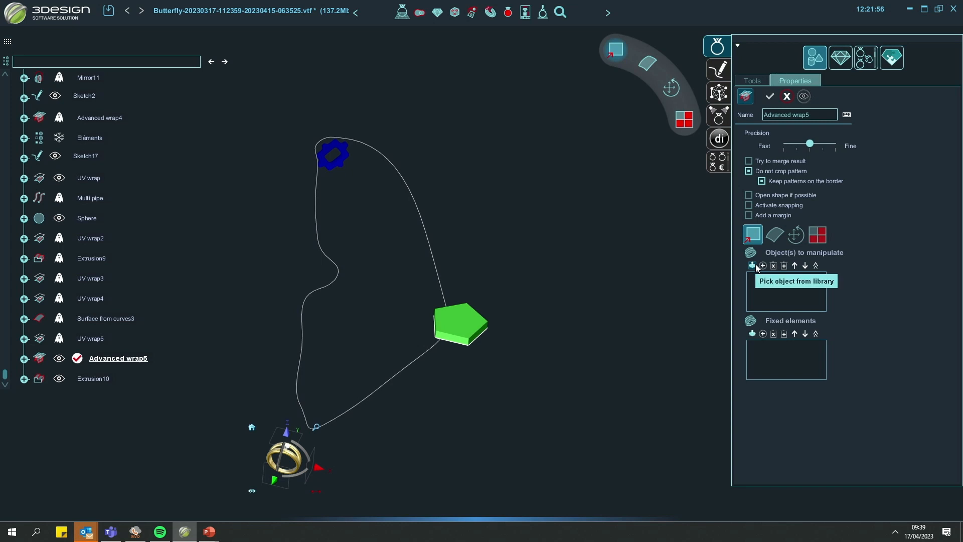
left_click(752, 265)
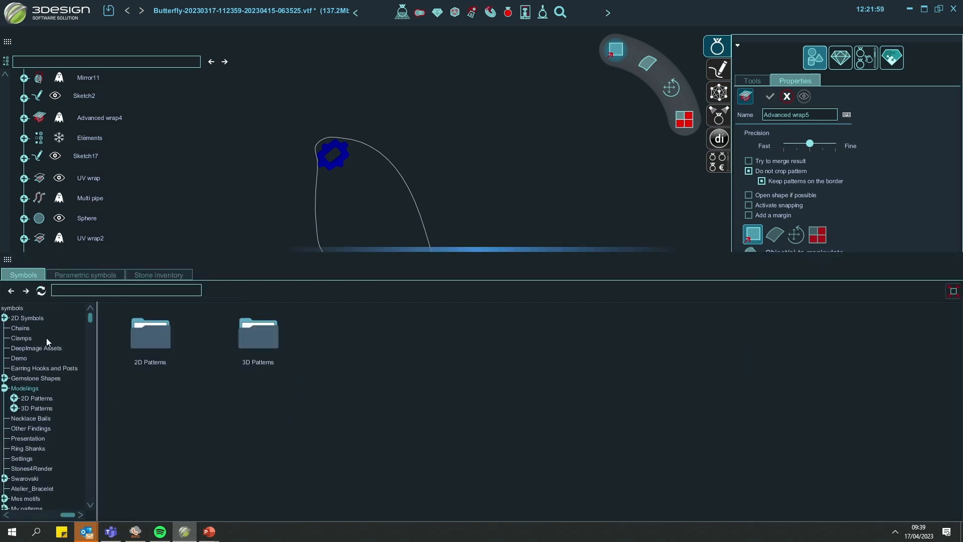
left_click(12, 307)
scroll(561, 422, "down", 5)
left_click(190, 489)
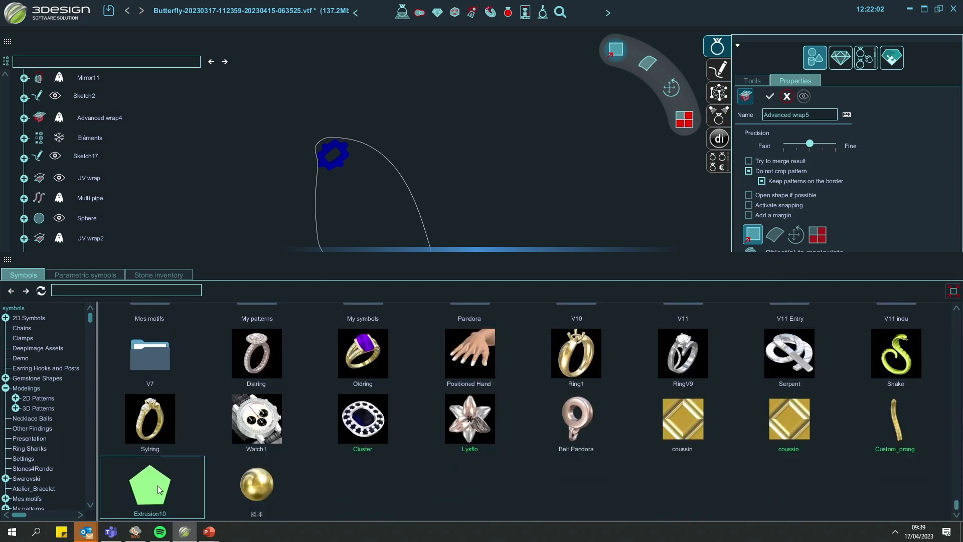
- Enable Duplicate pattern for the pentagon with Merge and hexagonal duplication, and examine the hexagonal cell layout on the wing
left_click(817, 234)
left_click(749, 251)
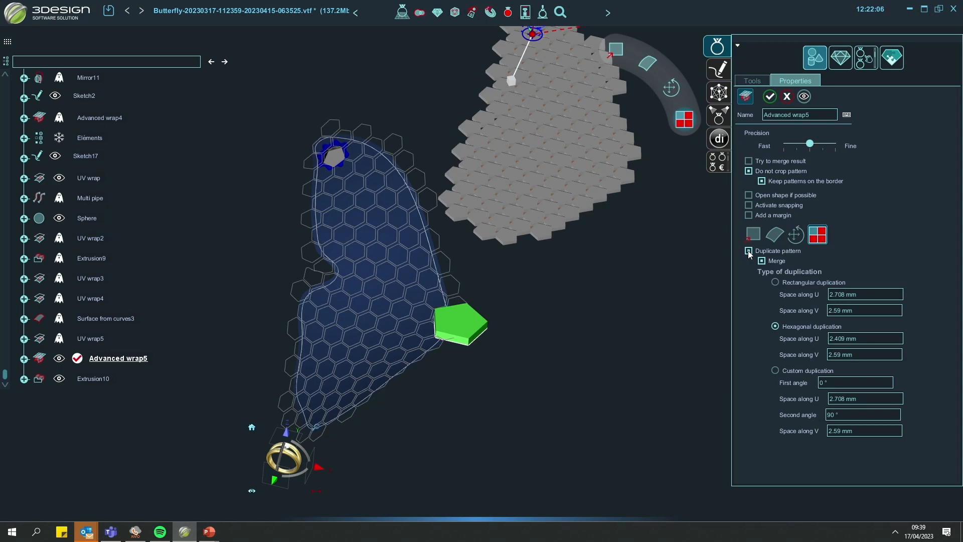
middle_click_drag(601, 211, 610, 152)
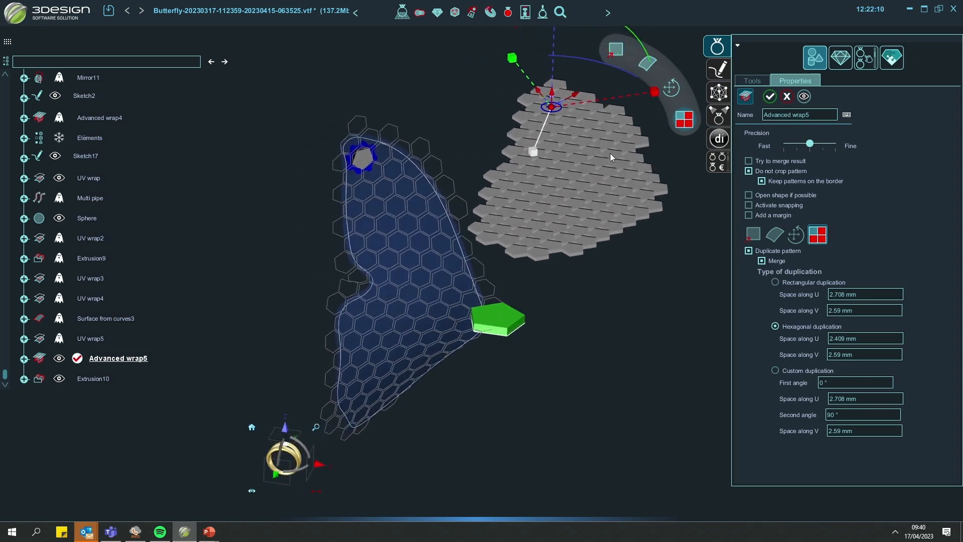
middle_click_drag(484, 276, 610, 332)
scroll(629, 359, "up", 4)
scroll(593, 322, "up", 3)
scroll(612, 339, "up", 2)
scroll(613, 341, "up", 2)
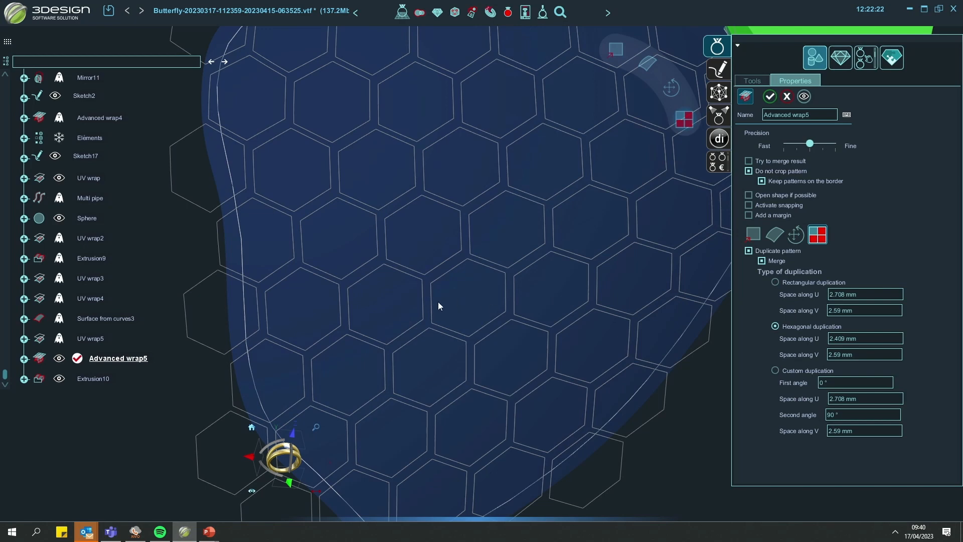
- Try rectangular duplication on the hexagon pattern wrap, switch back to hexagonal duplication, and discard the edit
scroll(431, 305, "up", 4)
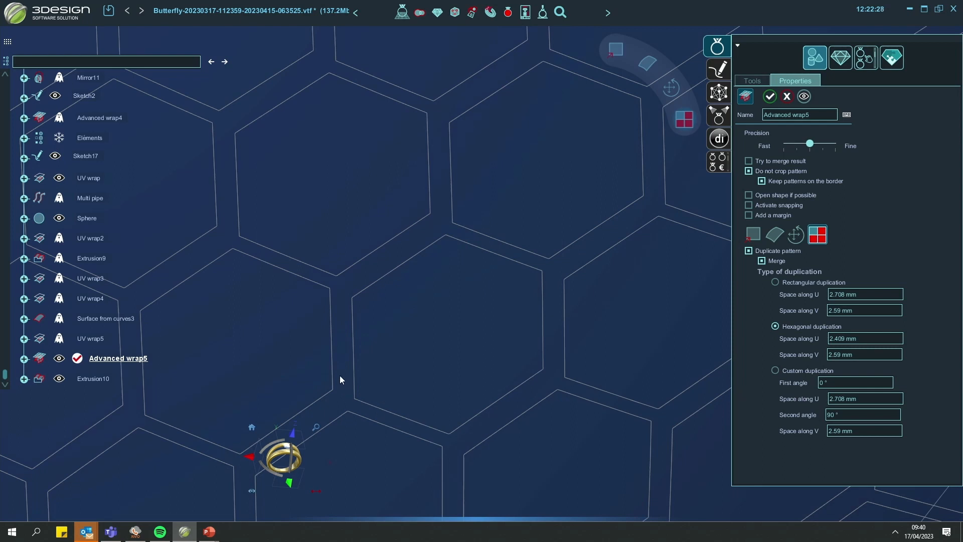
left_click(775, 282)
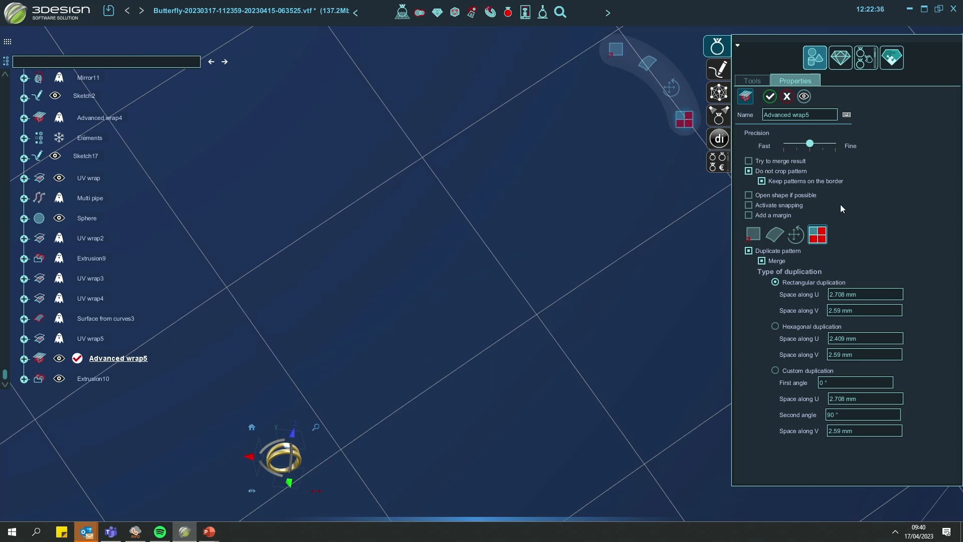
left_click(775, 326)
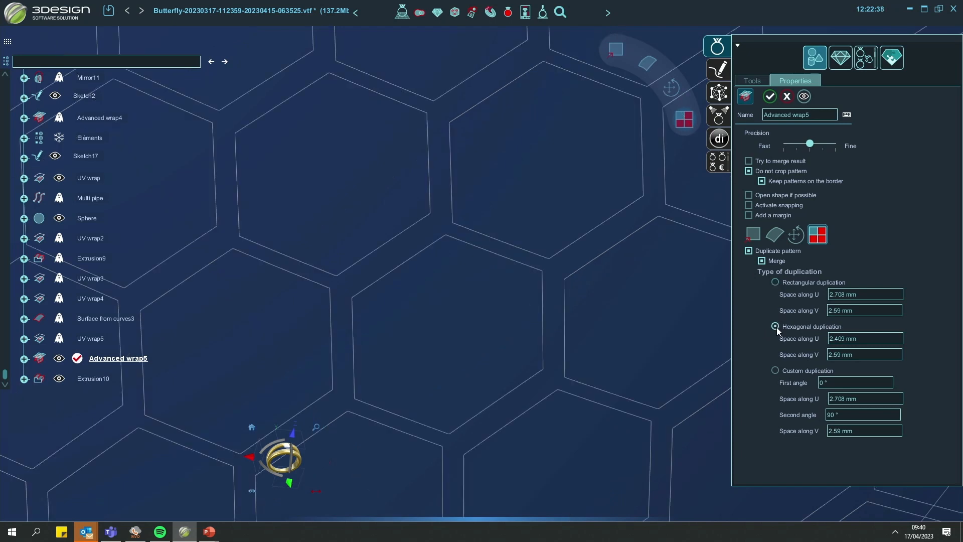
scroll(497, 313, "down", 3)
mouse_move(498, 313)
middle_mouse_down()
mouse_move(542, 334)
mouse_move(643, 302)
mouse_move(489, 303)
middle_mouse_up()
scroll(490, 315, "down", 3)
scroll(495, 286, "up", 3)
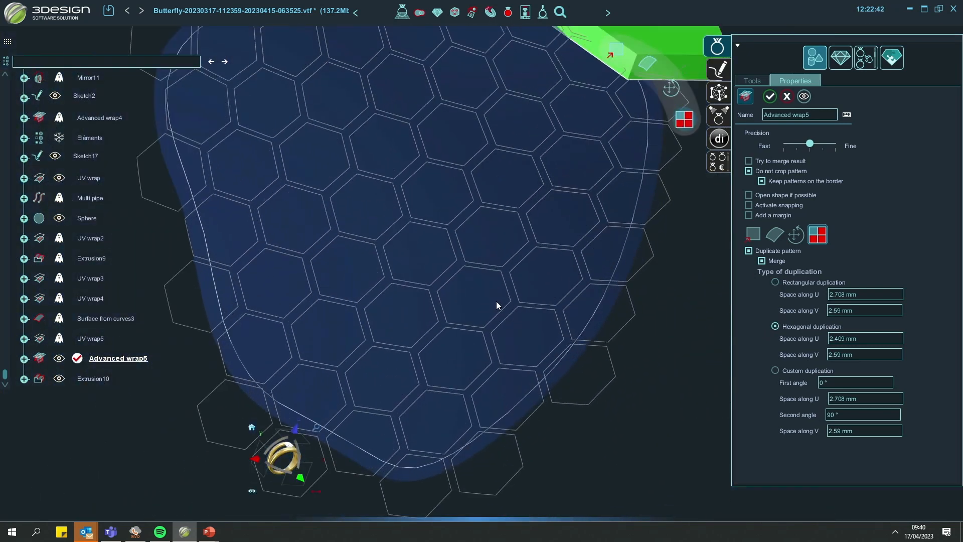
scroll(497, 304, "down", 3)
left_click(787, 97)
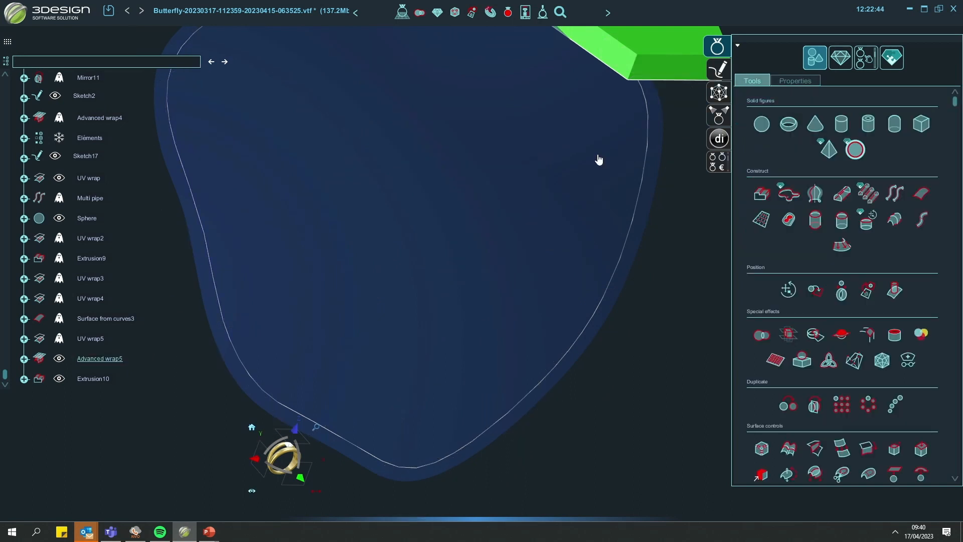
- Hide the faceted extrusion at the wing's edge and the gold ornament at the wing's upper tip
middle_click_drag(427, 363, 567, 210)
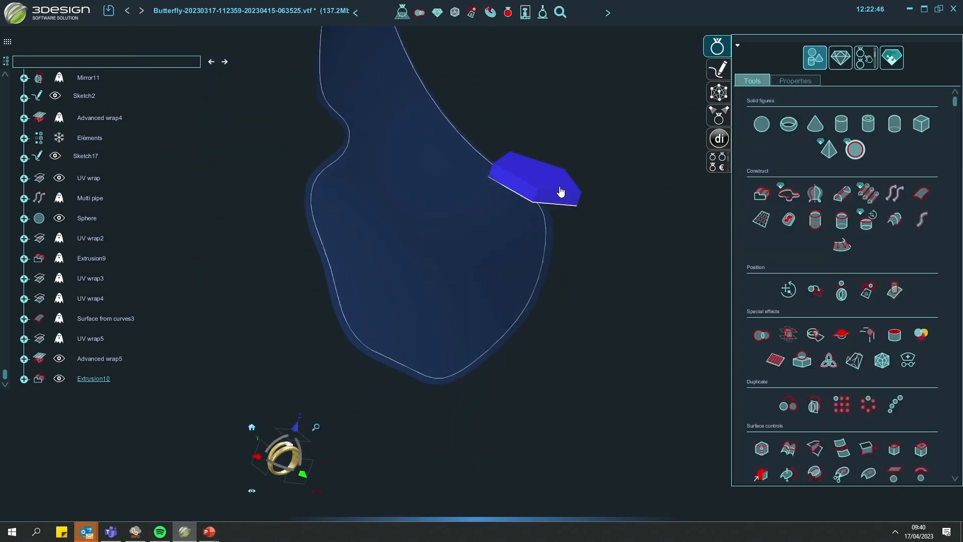
key("g")
scroll(506, 251, "down", 3)
scroll(587, 261, "up", 2)
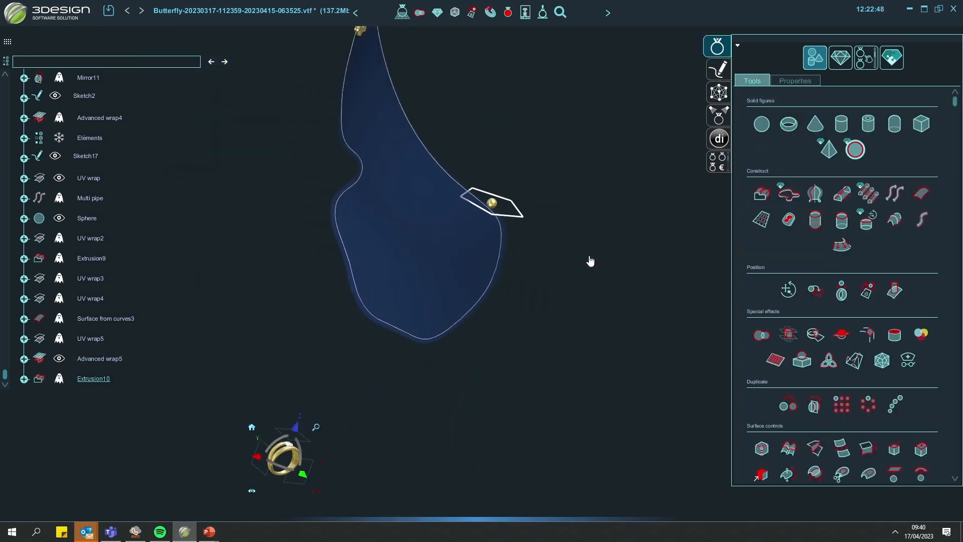
middle_click_drag(589, 258, 579, 403)
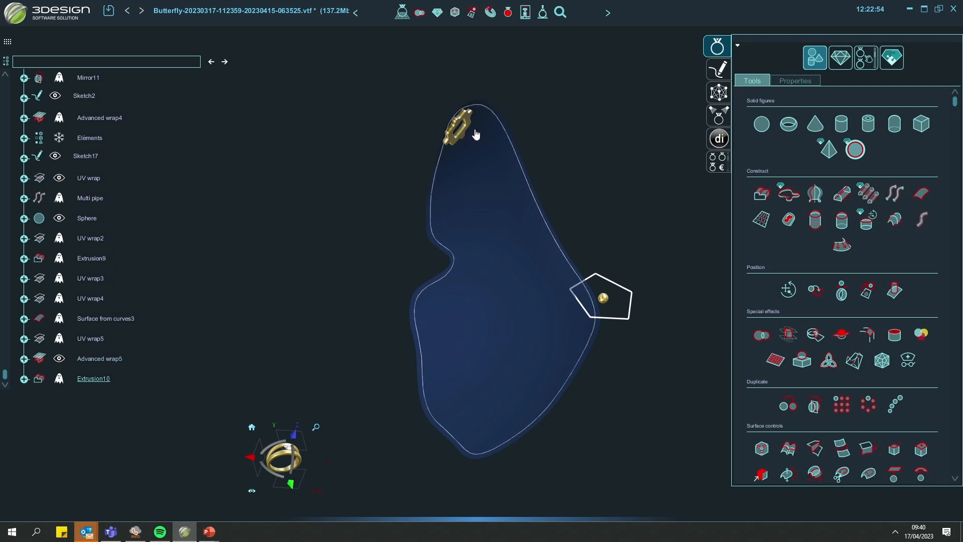
key("g")
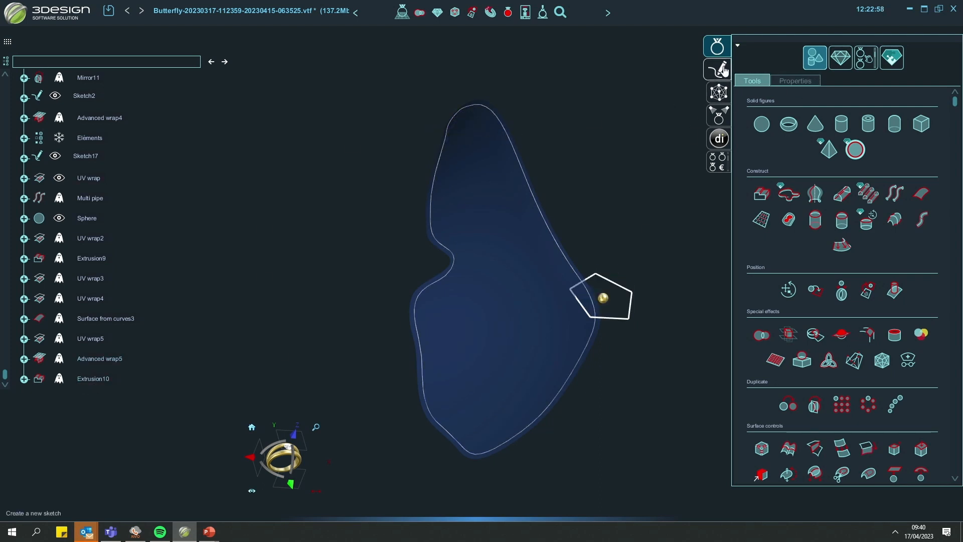
- Start a subdivision model and add a 2D disc with 6 sectors on the OXY axis system
left_click(718, 92)
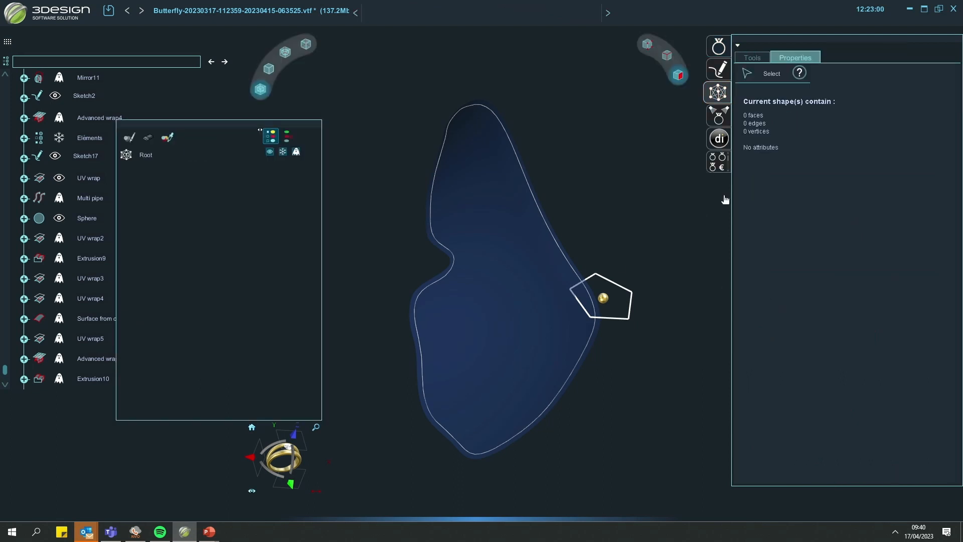
left_click(752, 58)
scroll(831, 394, "down", 5)
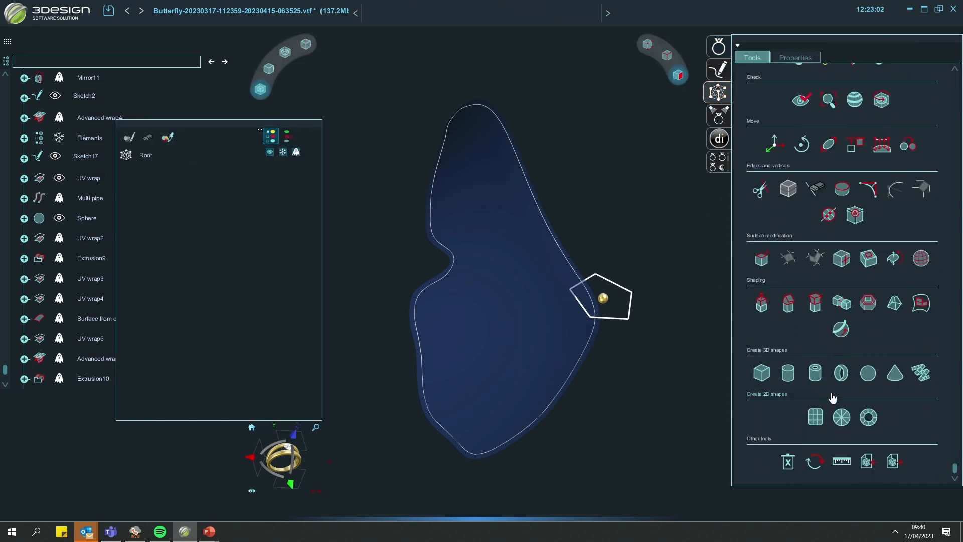
left_click(862, 415)
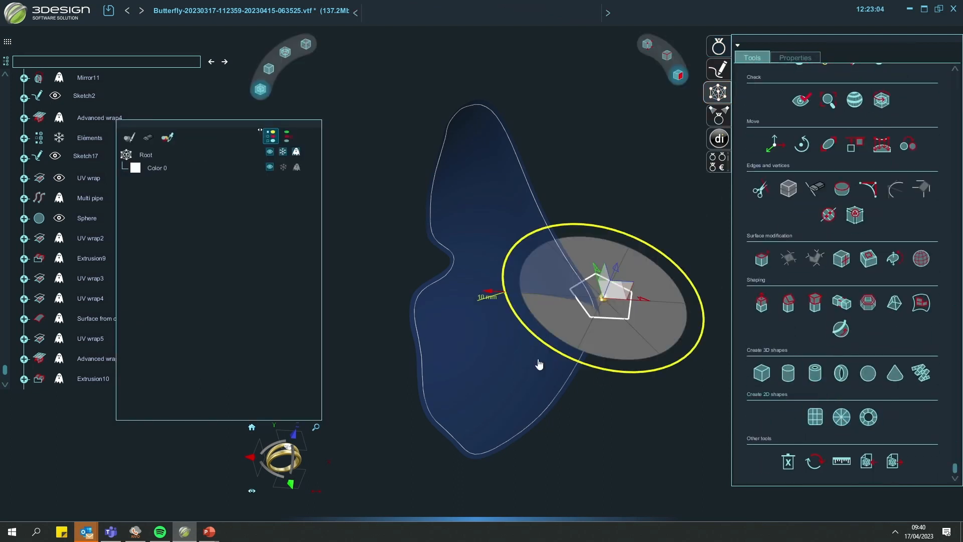
left_click(781, 61)
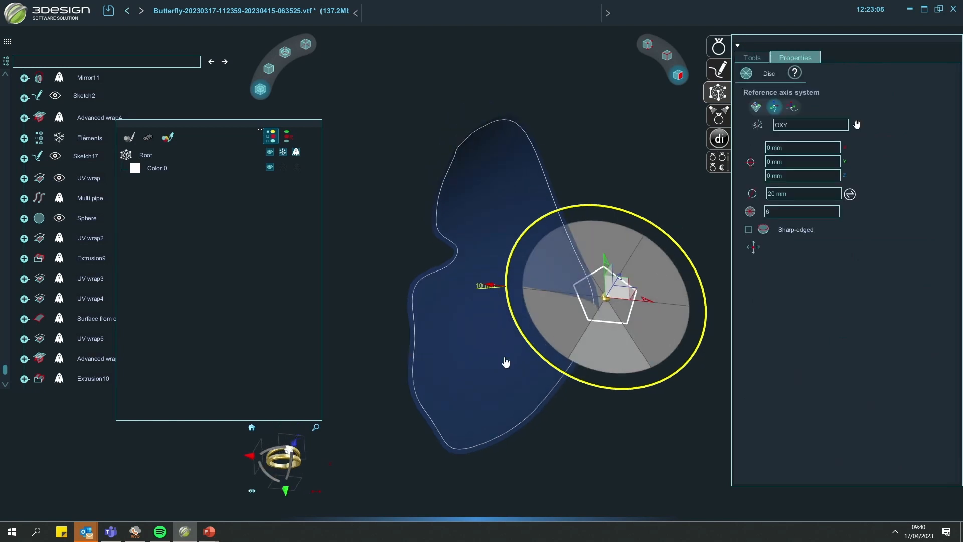
- Reduce the disc's diameter to about 11.6 mm, viewing it face-on
left_click(281, 458)
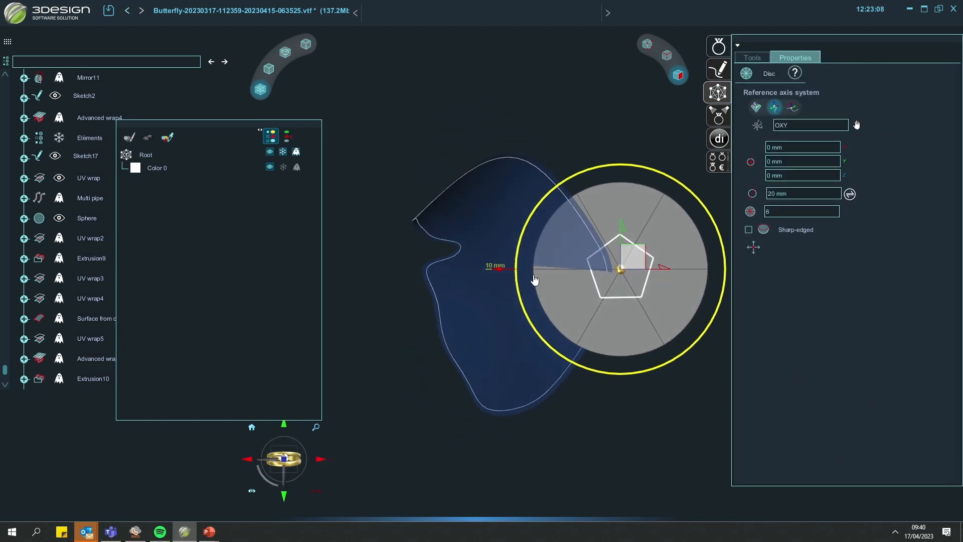
middle_click_drag(675, 203, 534, 210)
scroll(534, 210, "up", 2)
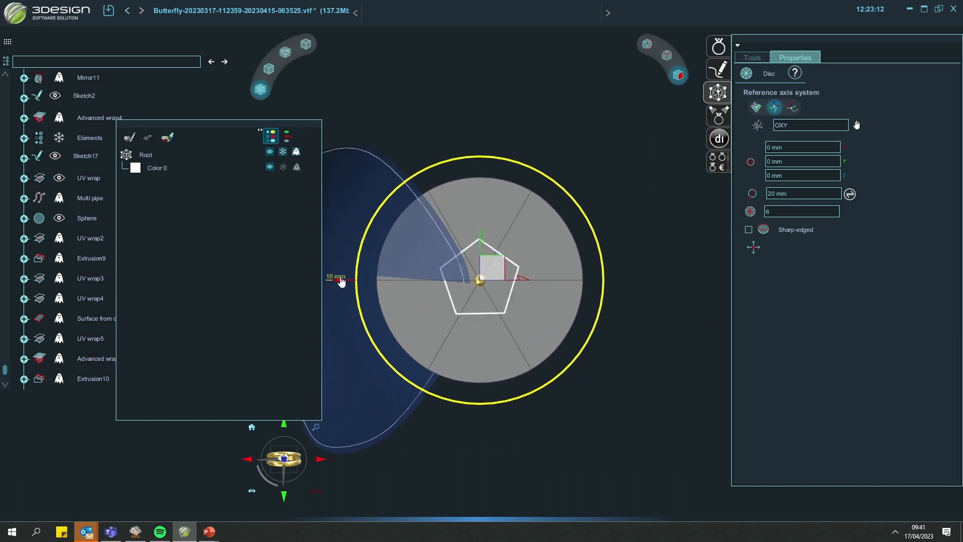
left_click_drag(341, 281, 391, 277)
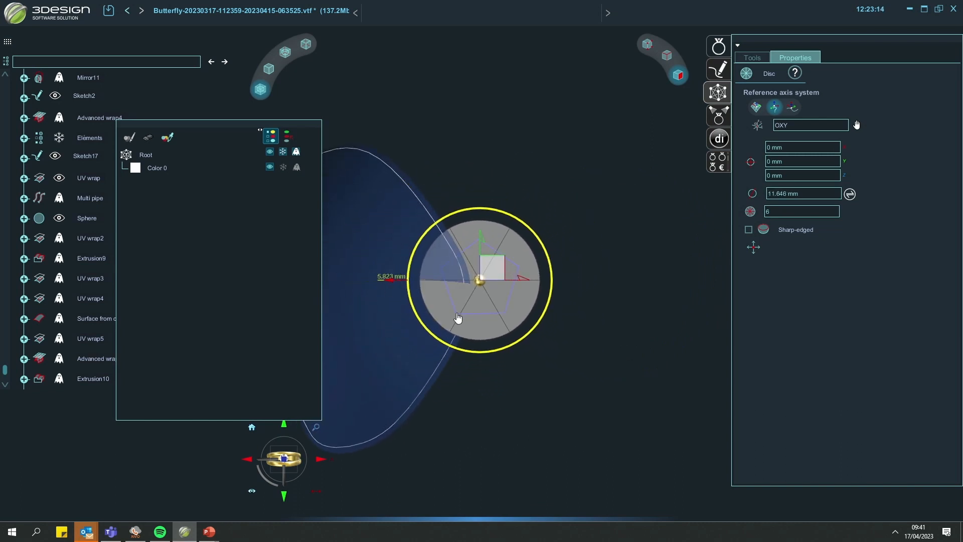
- Show the disc's edges for selection, hide the gold sphere at its centre, and check its face, edge and vertex counts
left_click(765, 59)
scroll(741, 171, "up", 3)
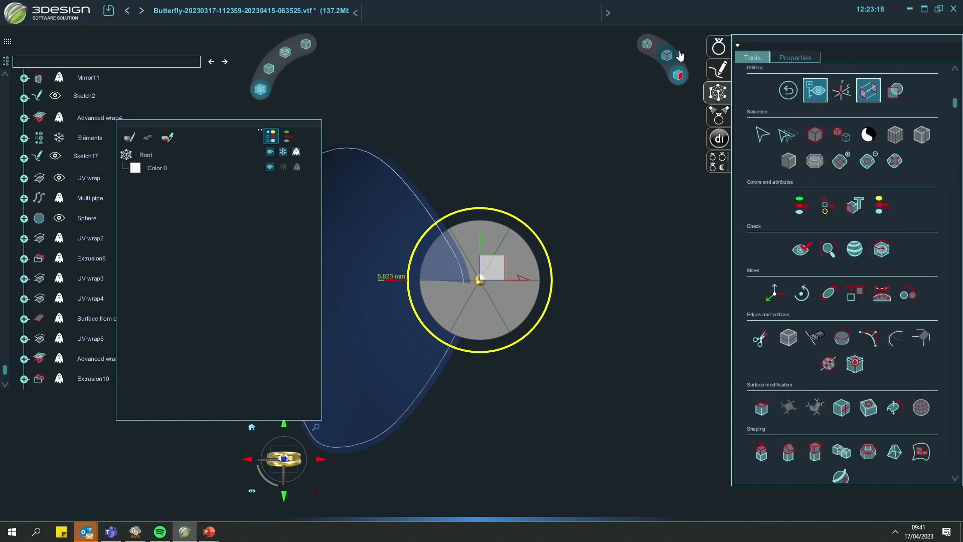
scroll(512, 286, "up", 4)
middle_click_drag(446, 353, 530, 323)
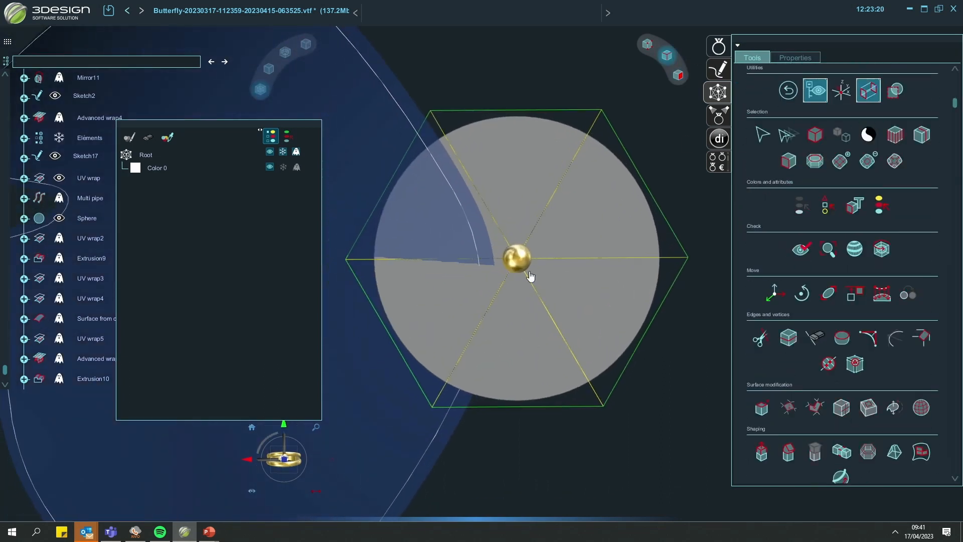
left_click(523, 265)
key("g")
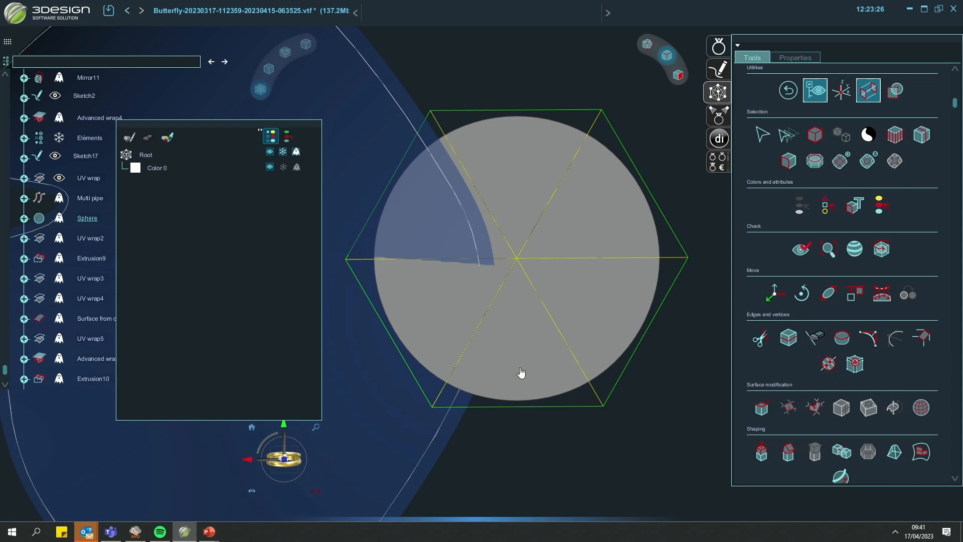
left_click(793, 59)
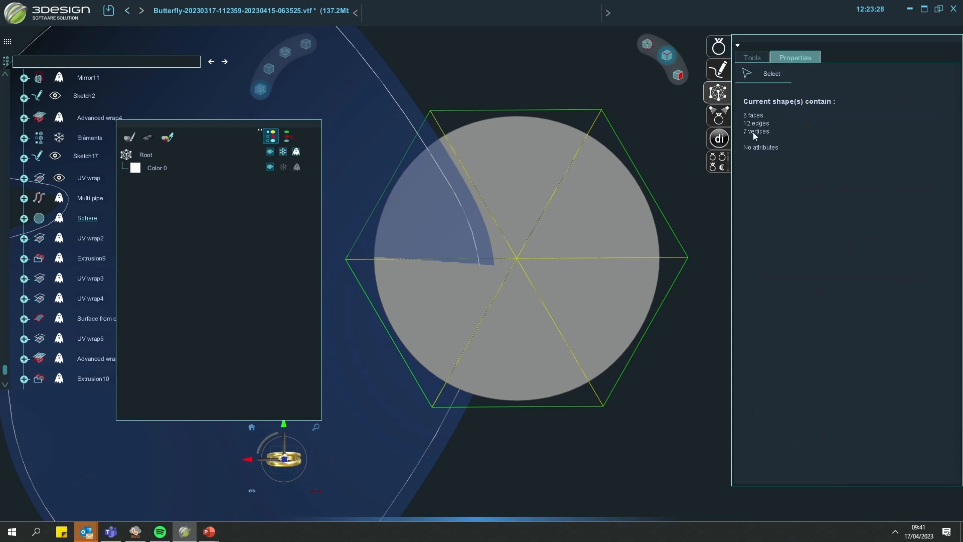
left_click(745, 59)
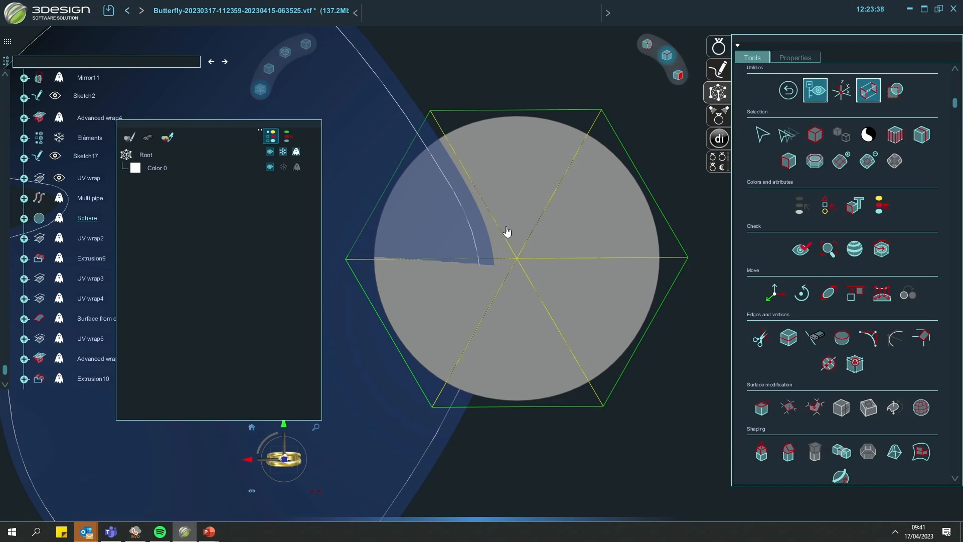
- Insert an edge loop midway along the disc's six radial edges
scroll(762, 137, "up", 1)
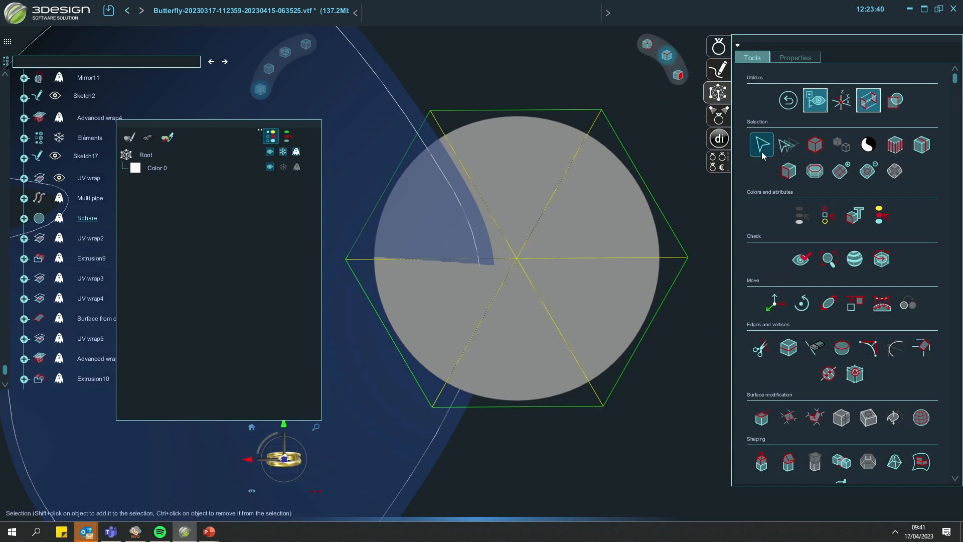
left_click(895, 101)
middle_click_drag(547, 249, 572, 245)
left_click_drag(487, 219, 574, 301)
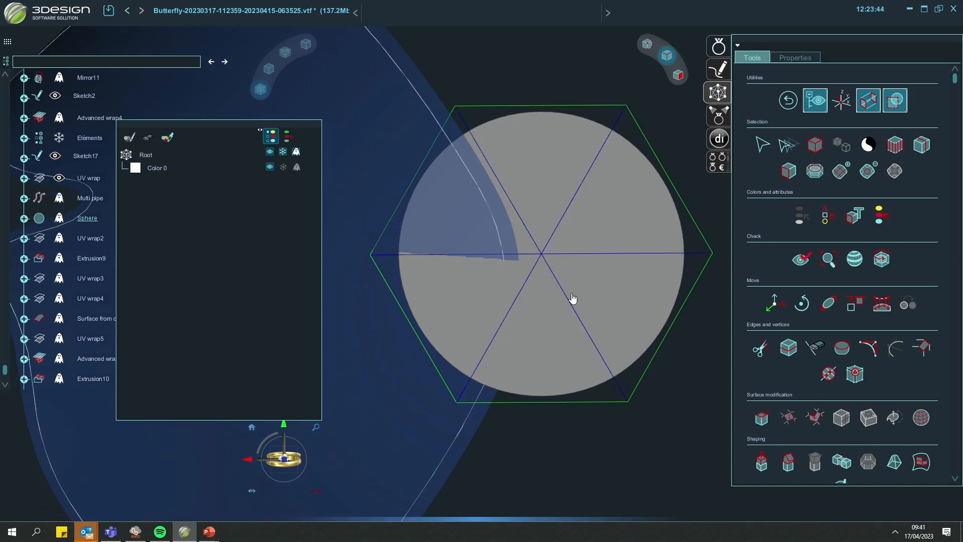
left_click(774, 348)
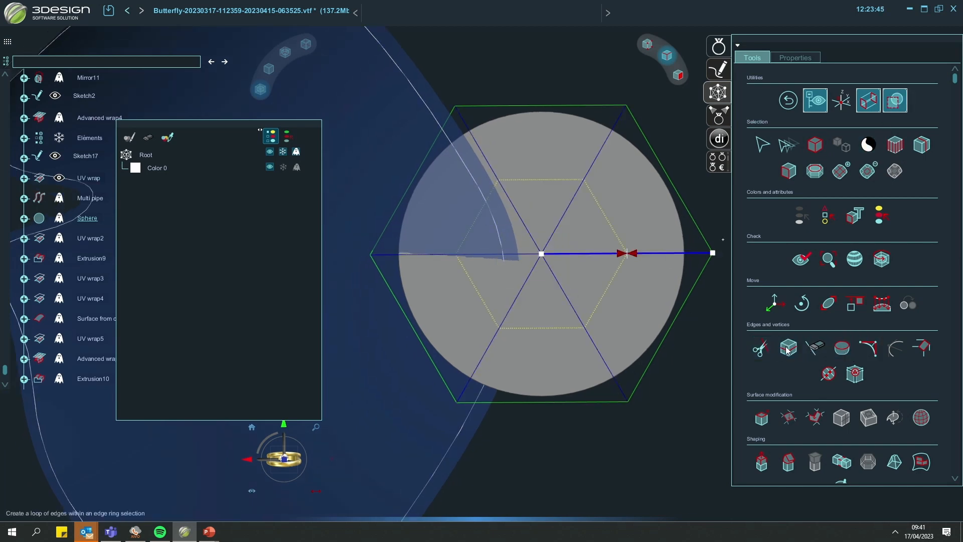
left_click(714, 266)
- Delete the six inner faces of the disc to open a round central hole
left_click(678, 75)
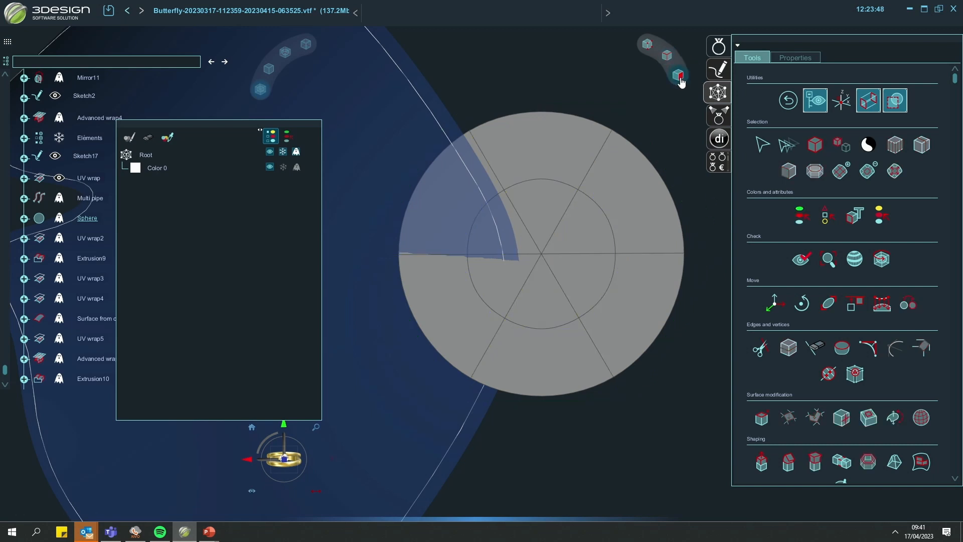
left_click(595, 276)
left_click(589, 228)
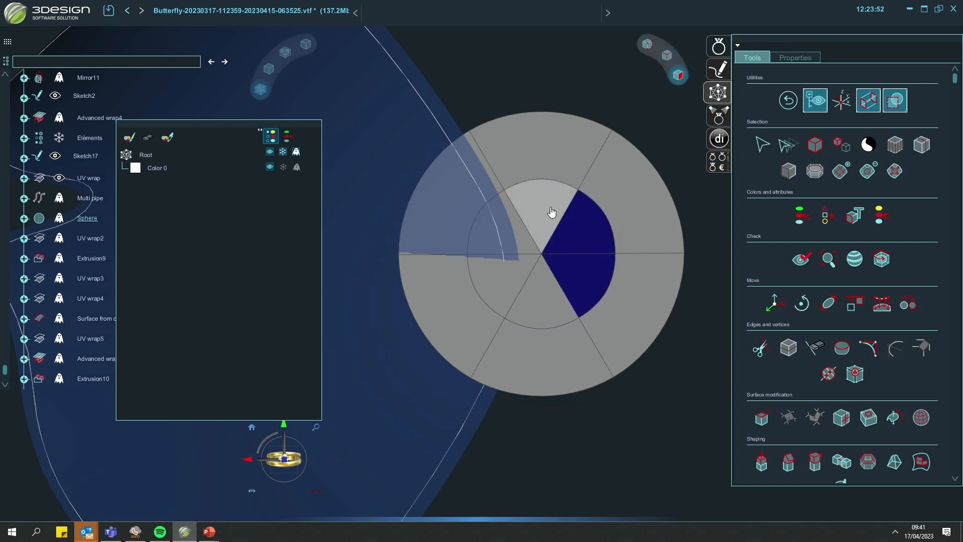
left_click(553, 210)
left_click(509, 285)
left_click(528, 249)
left_click(561, 306)
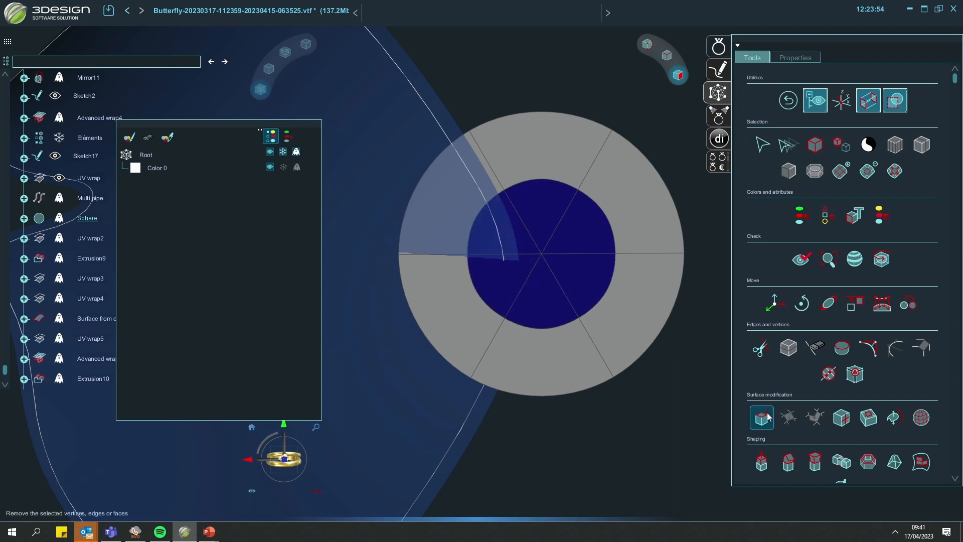
key("Delete")
- Scale three alternate vertices of the inner loop inward to reshape the hole into a rounded triangle
left_click(648, 44)
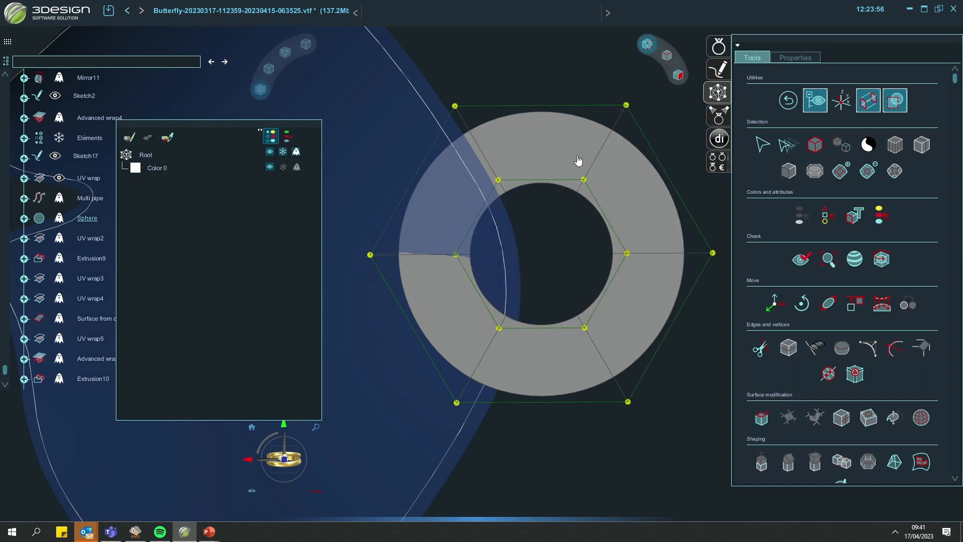
middle_click_drag(532, 175, 581, 170)
left_click(548, 174)
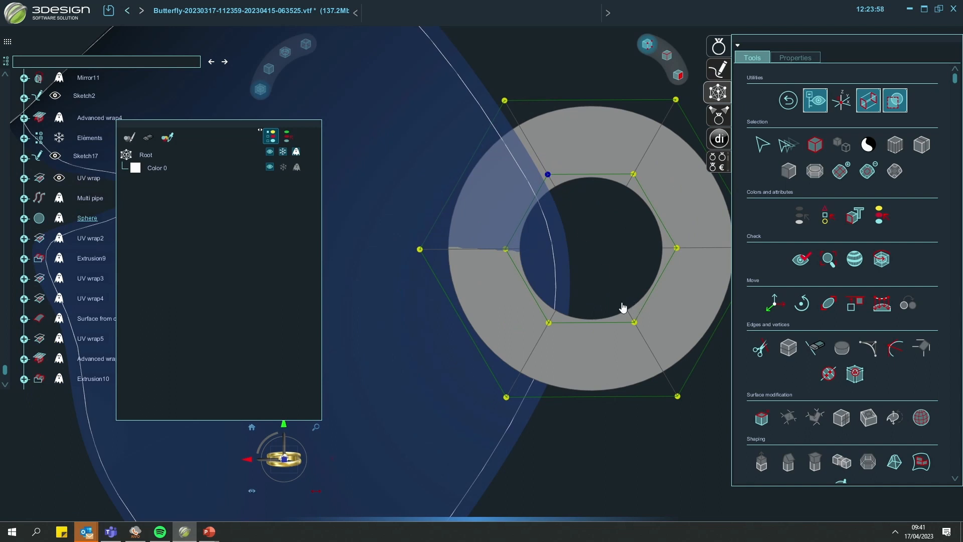
left_click_drag(614, 290, 654, 350)
left_click_drag(497, 239, 548, 279)
left_click(506, 249)
left_click_drag(647, 232, 697, 265)
left_click_drag(531, 156, 577, 207)
left_click_drag(523, 305, 581, 346)
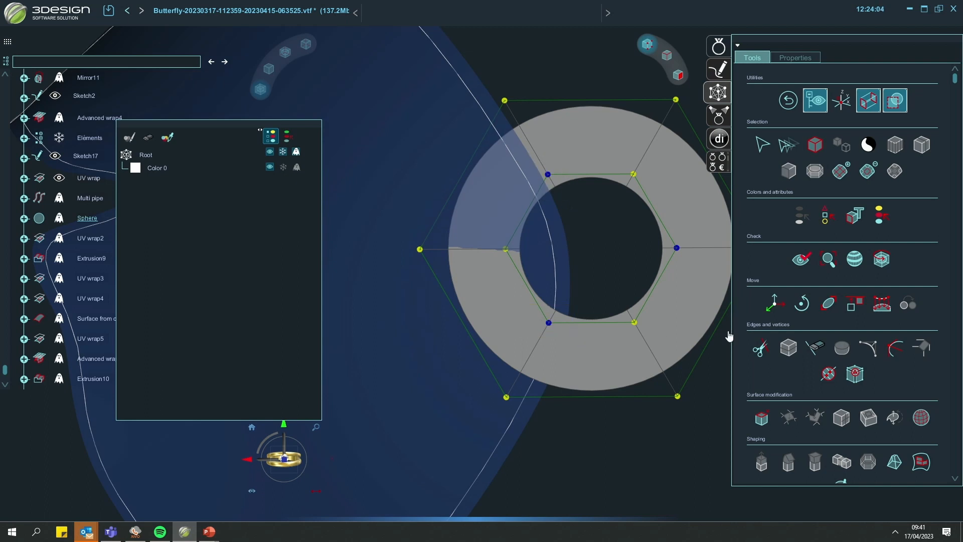
left_click(828, 303)
left_click_drag(570, 273, 584, 255)
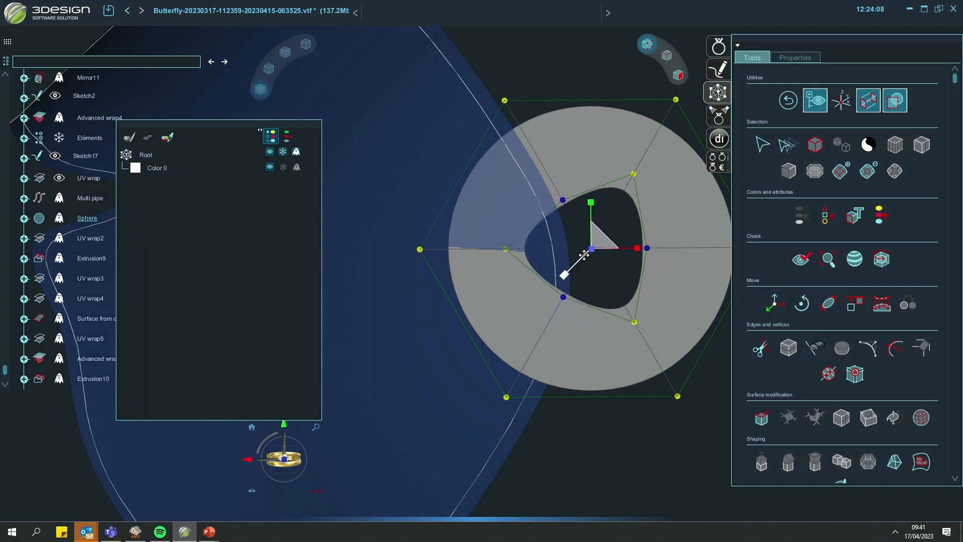
middle_click_drag(637, 327, 677, 273)
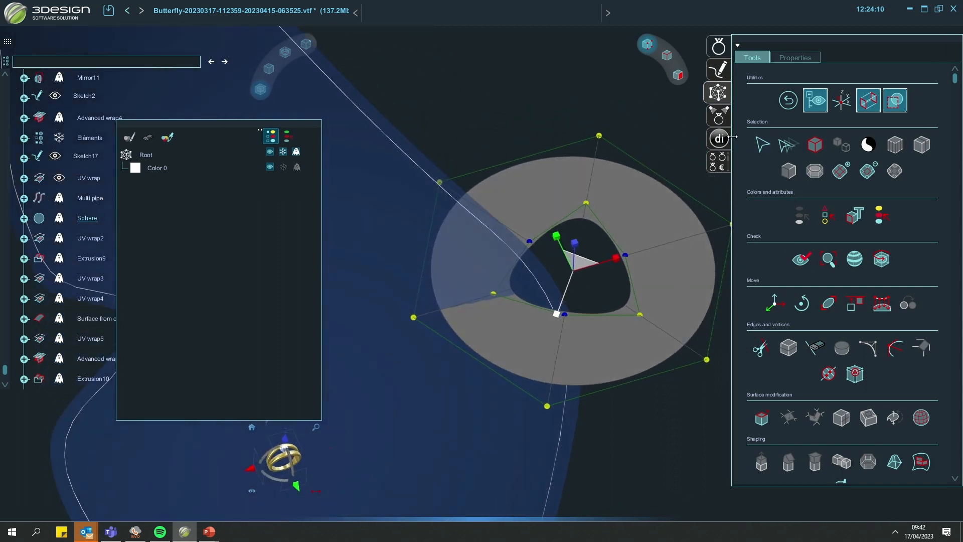
left_click(762, 145)
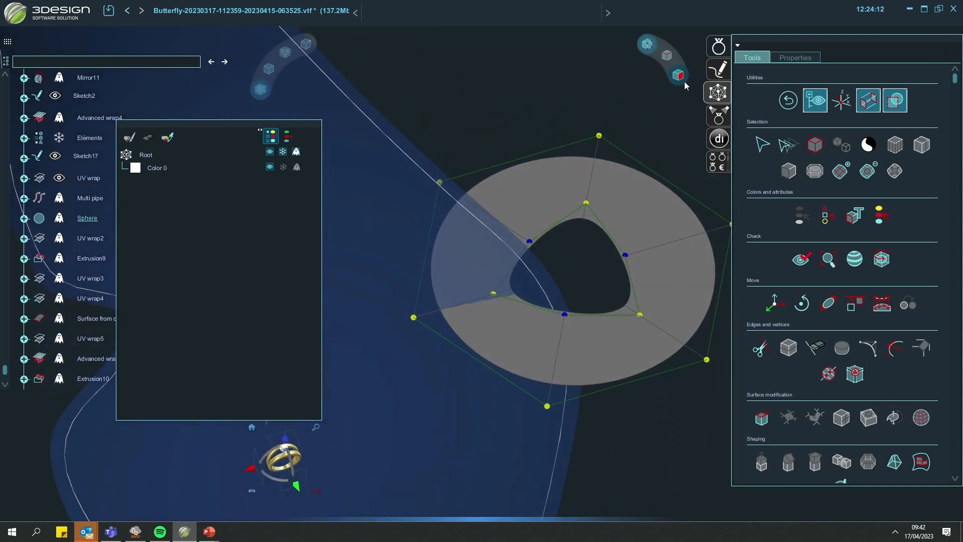
- Select all faces of the pierced disc and thicken them into a solid rounded ring, then leave the subdivision shape editing
left_click(658, 210)
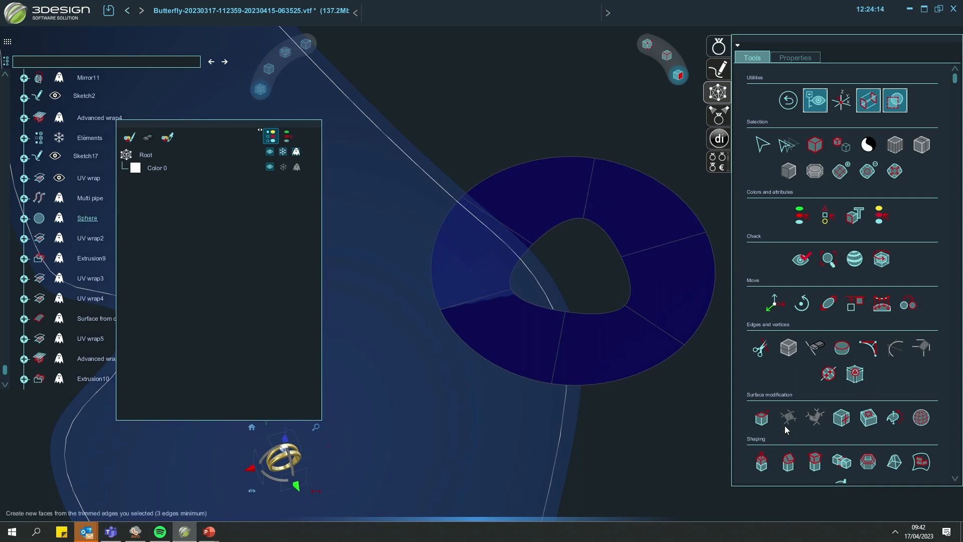
middle_click_drag(594, 419, 596, 276)
mouse_move(595, 275)
left_mouse_down()
mouse_move(576, 269)
mouse_move(572, 245)
left_mouse_up()
mouse_move(572, 245)
middle_mouse_down()
mouse_move(625, 381)
mouse_move(609, 430)
middle_mouse_up()
left_click(788, 100)
middle_click_drag(532, 55, 504, 218)
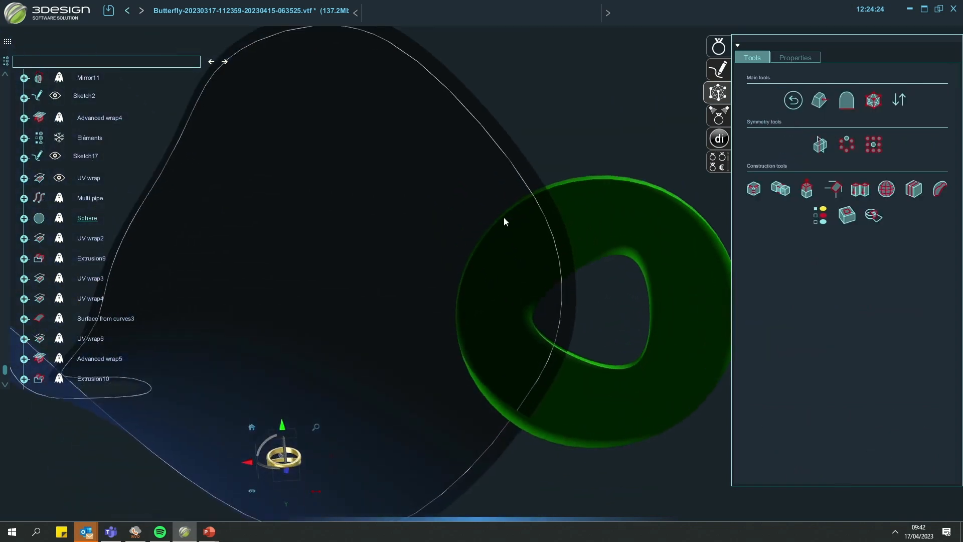
- Leave the modeling workspace and export the rounded ring to the symbol library as japan in My patterns > Hexagonal 3D
left_click(793, 100)
scroll(571, 129, "down", 3)
middle_click_drag(571, 129, 589, 354)
left_click(595, 327)
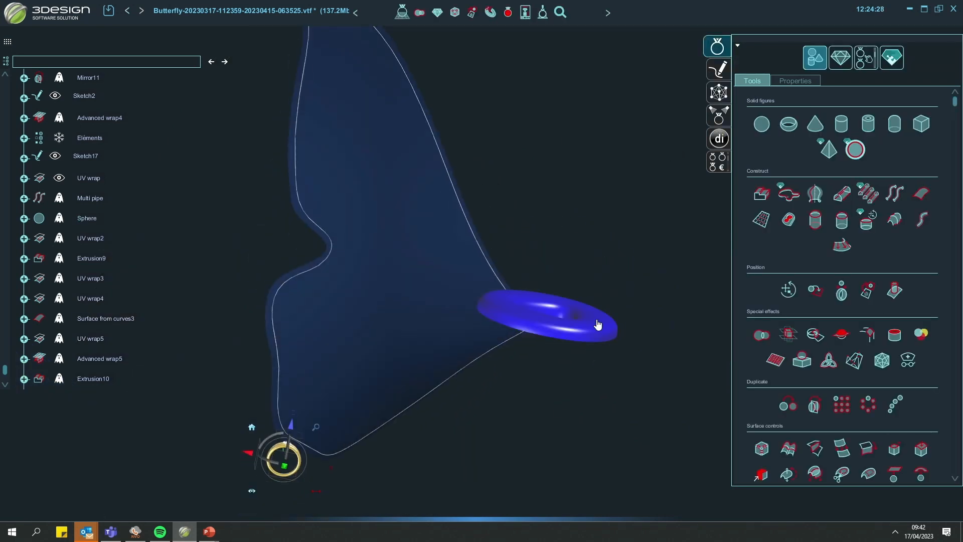
right_click(599, 323)
left_click(634, 409)
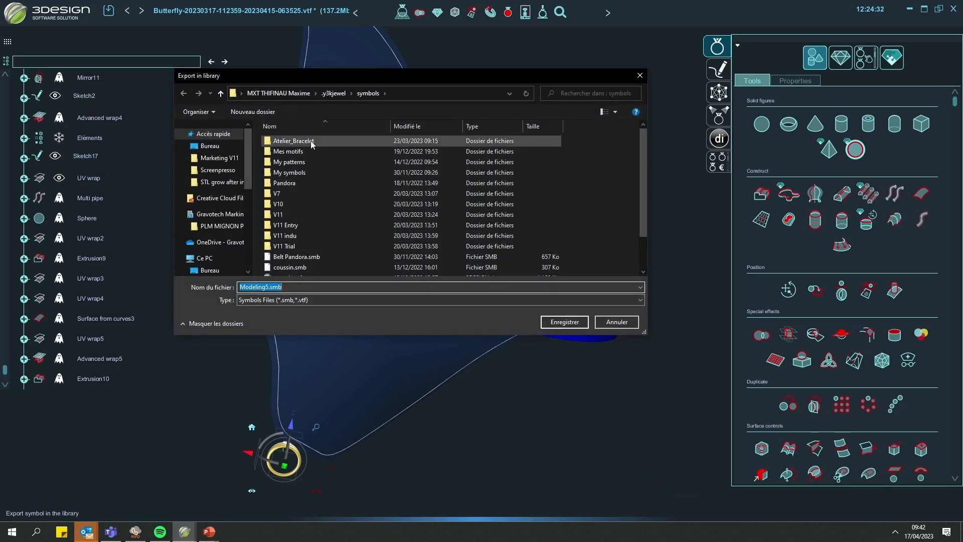
left_click(283, 163)
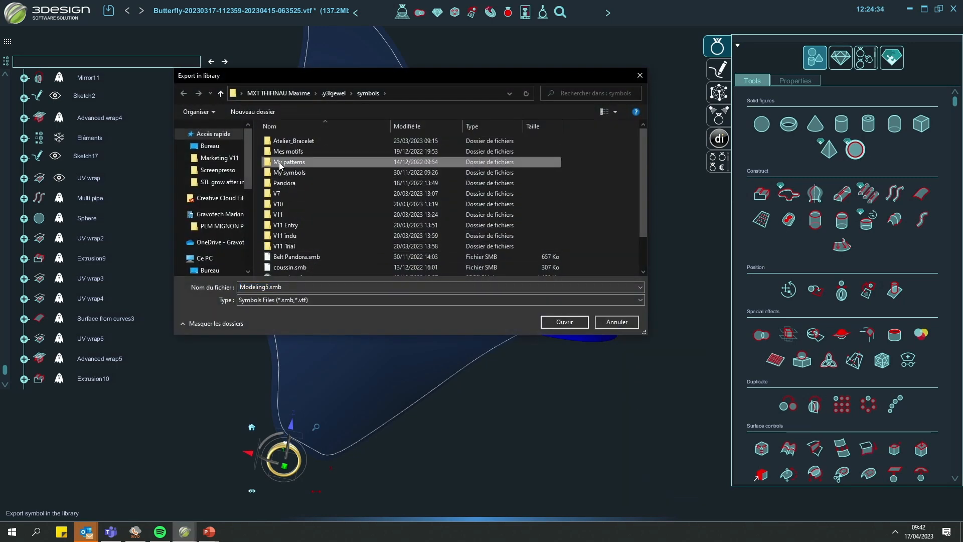
double_click(275, 165)
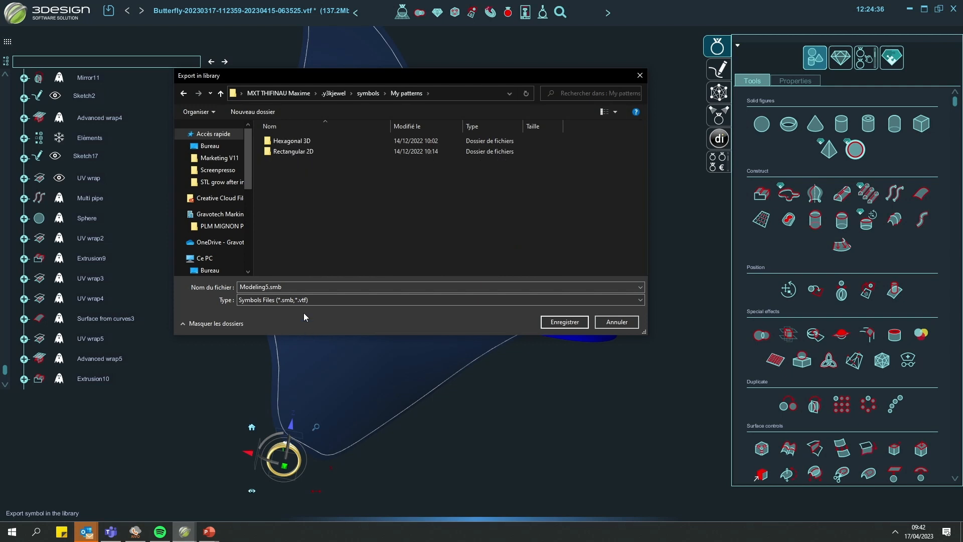
double_click(289, 141)
double_click(288, 287)
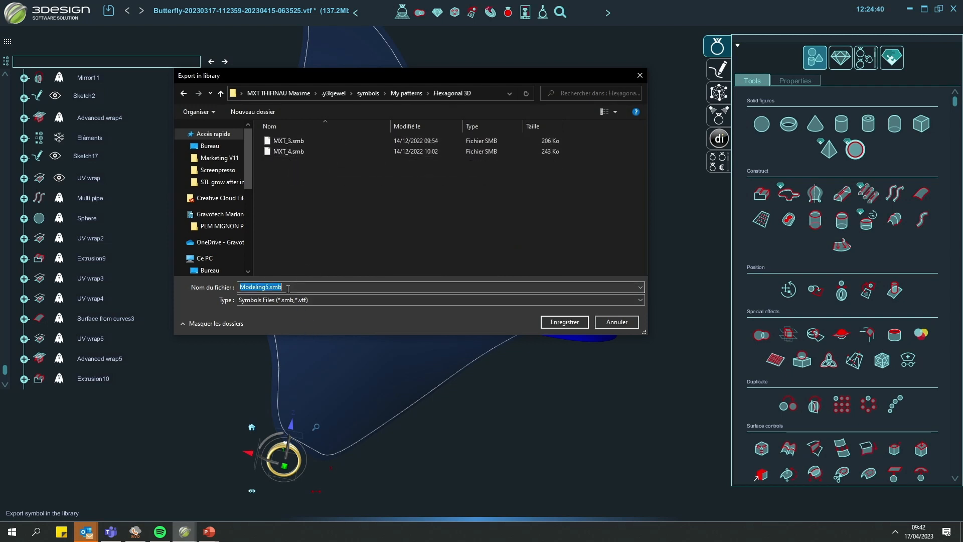
type("J")
key("Return")
- Turn off Keep history, centre the top-view snapshot of the ring and save it as a hexagonal pattern for advanced wrap
left_click(390, 317)
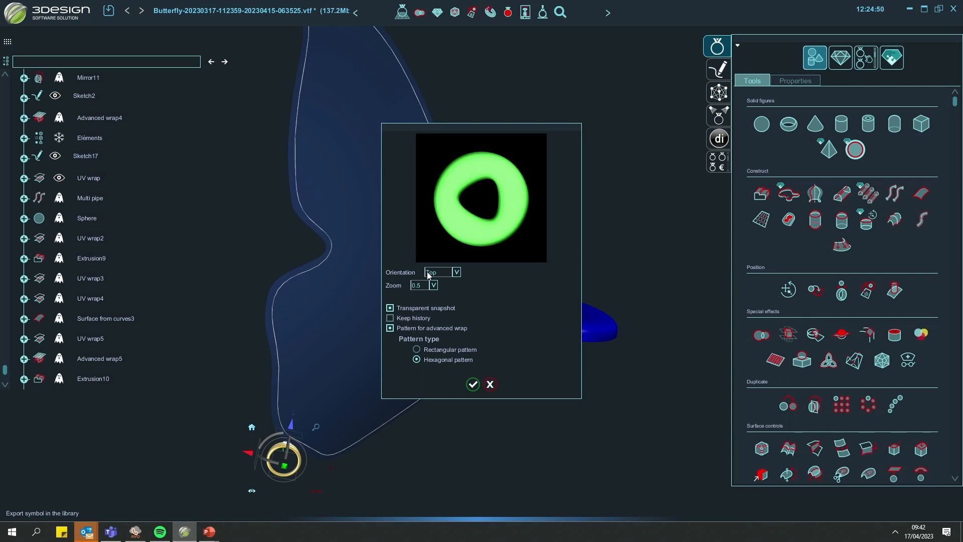
scroll(426, 154, "up", 3)
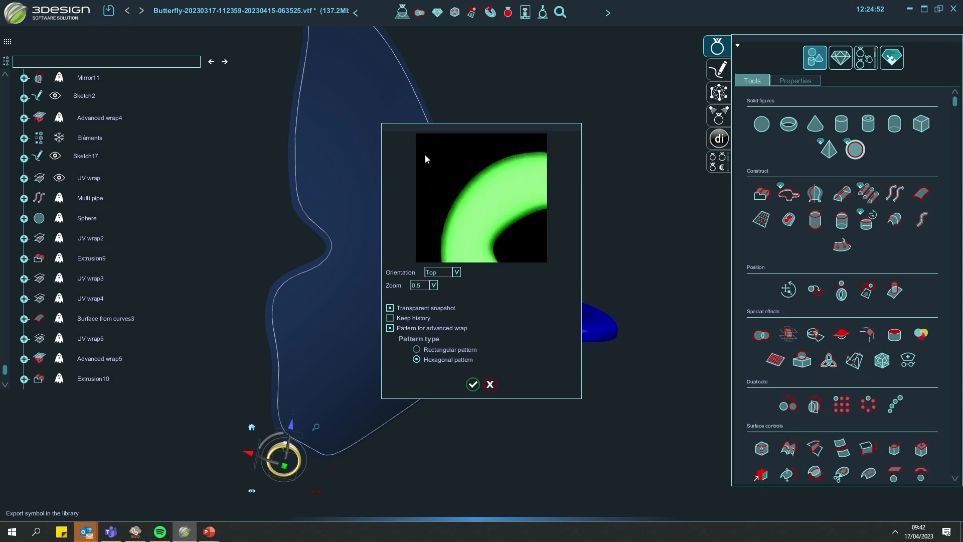
scroll(462, 191, "down", 5)
scroll(497, 219, "up", 2)
left_click_drag(506, 230, 492, 208)
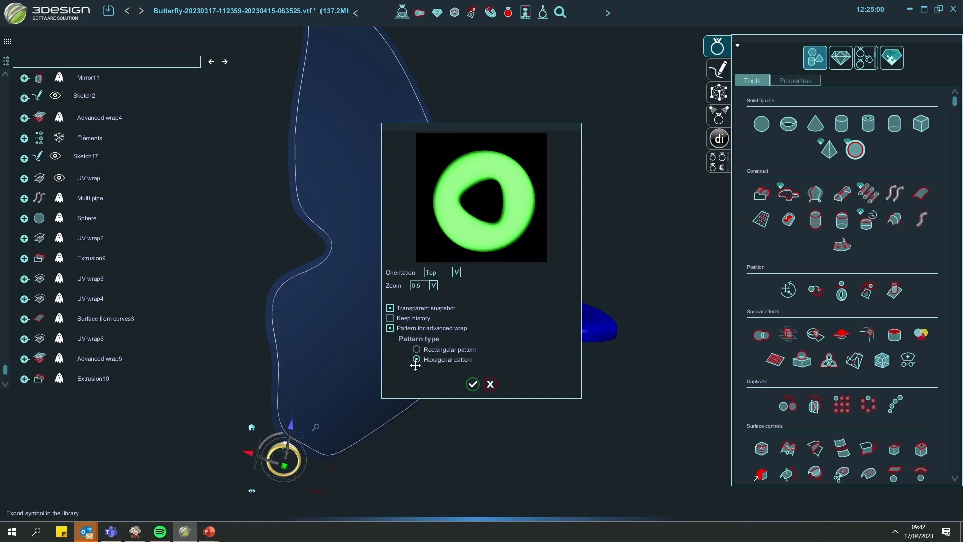
left_click(472, 385)
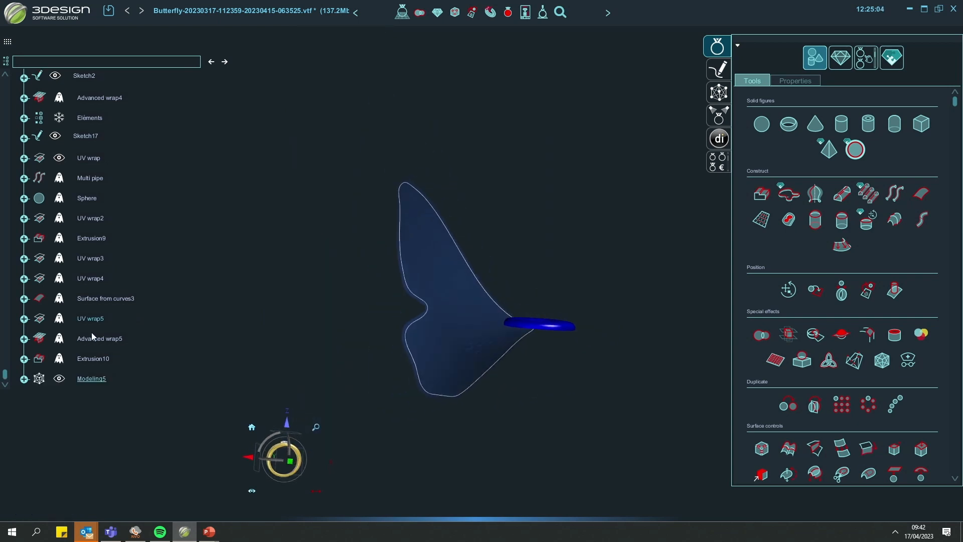
- Reopen Advanced wrap5 and replace its imported element with the japan pattern from My patterns > Hexagonal 3D
double_click(109, 339)
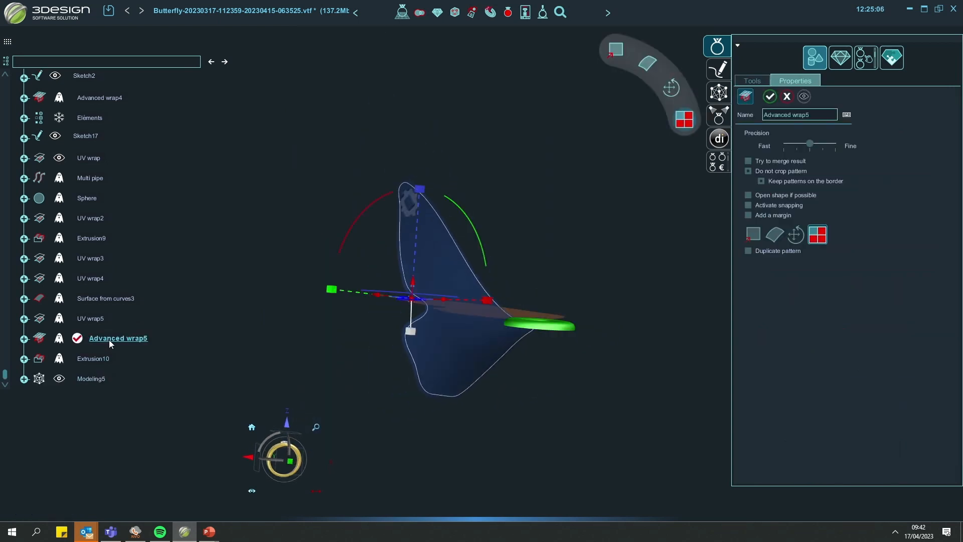
left_click(753, 234)
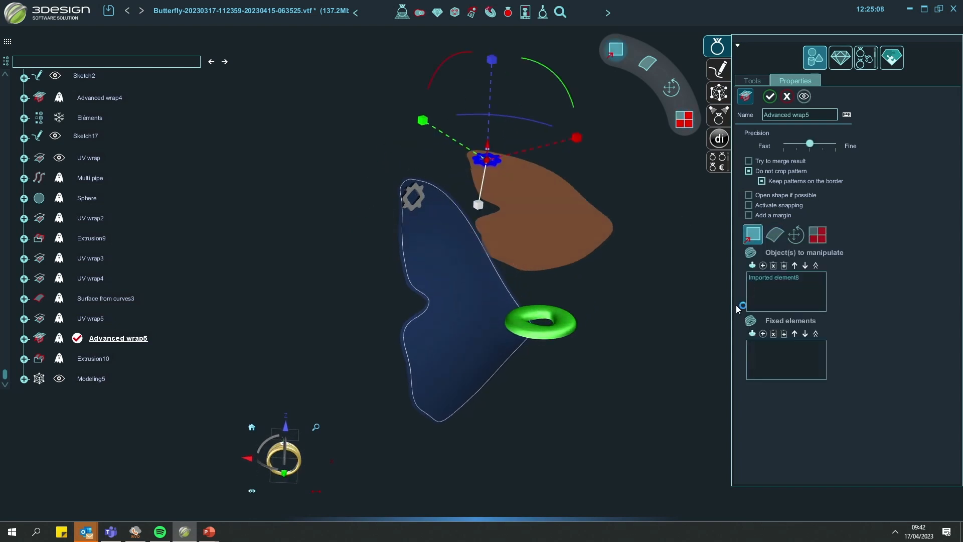
left_click(772, 266)
left_click(761, 265)
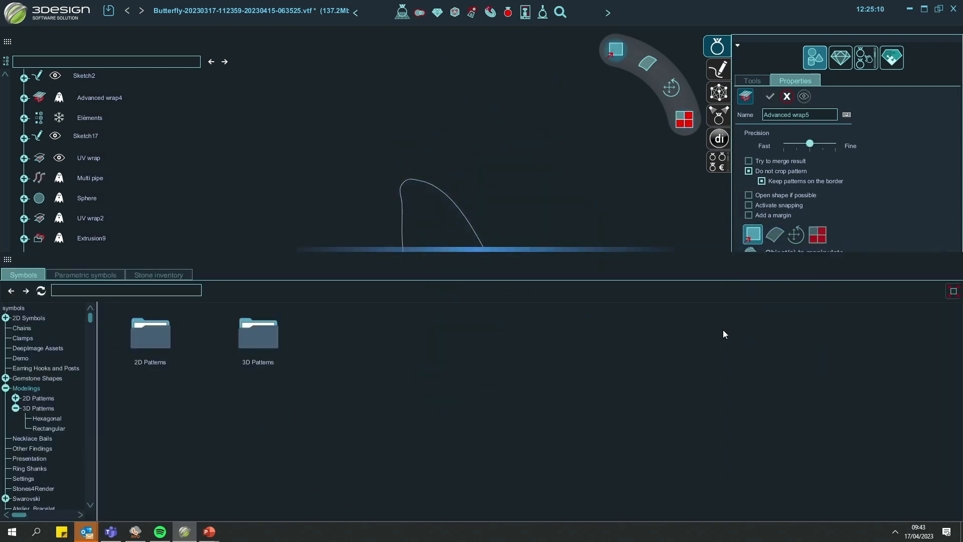
left_click(38, 291)
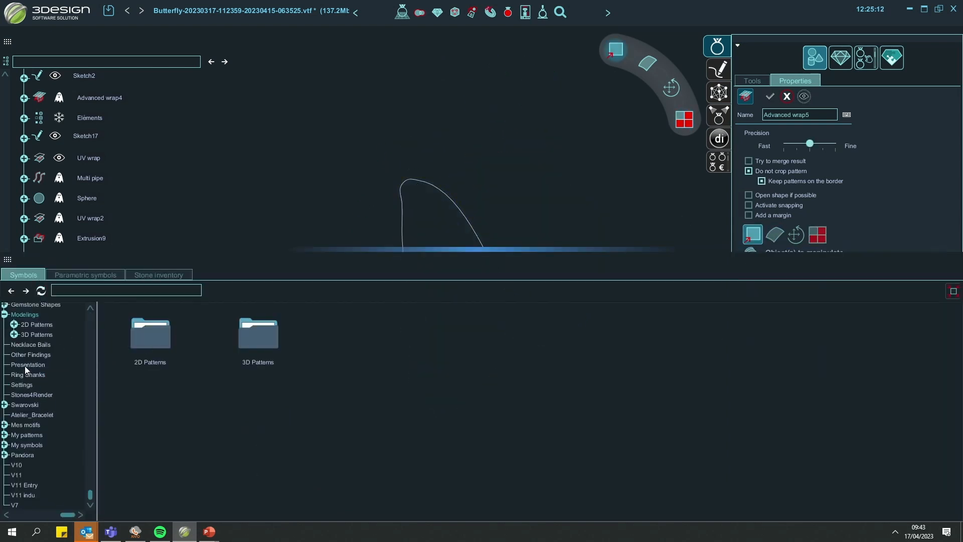
scroll(24, 438, "up", 3)
scroll(30, 387, "down", 3)
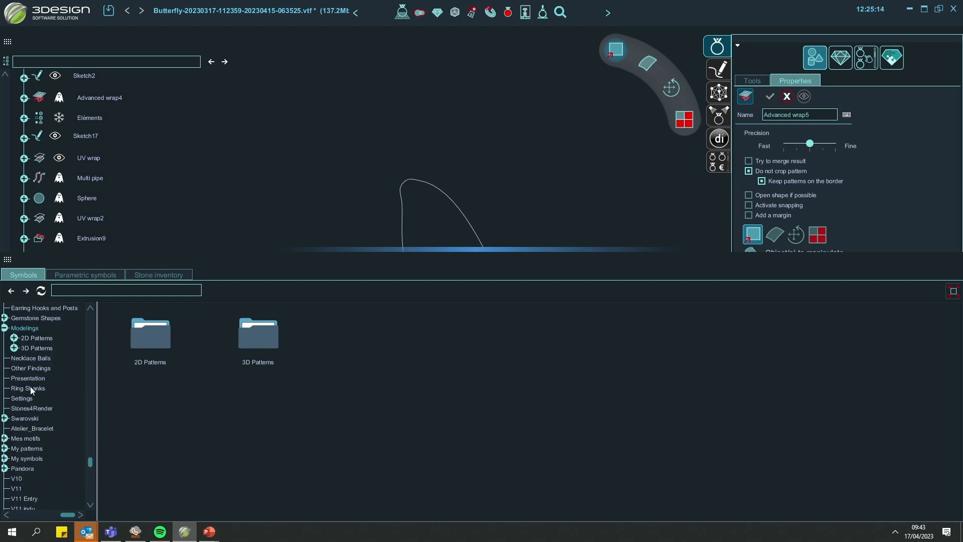
left_click(5, 435)
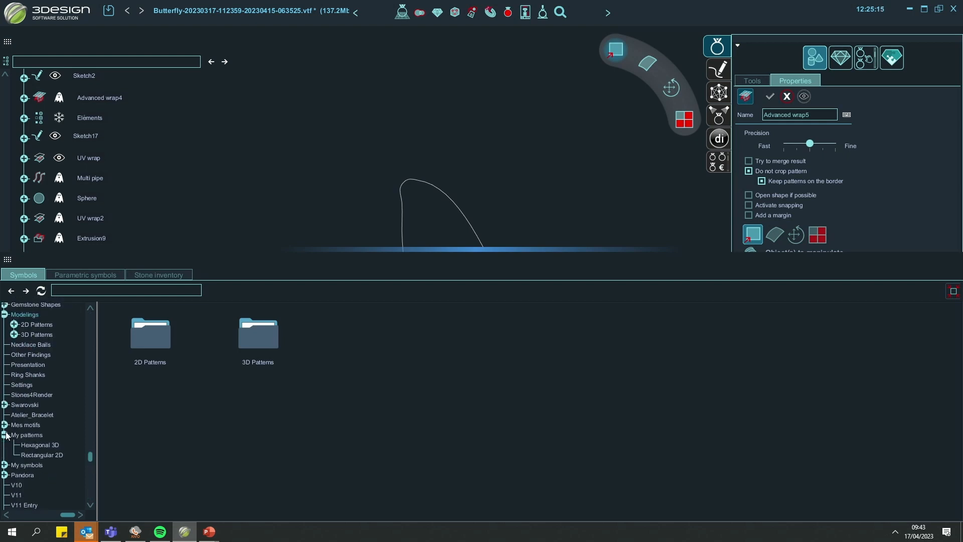
left_click(42, 445)
double_click(159, 331)
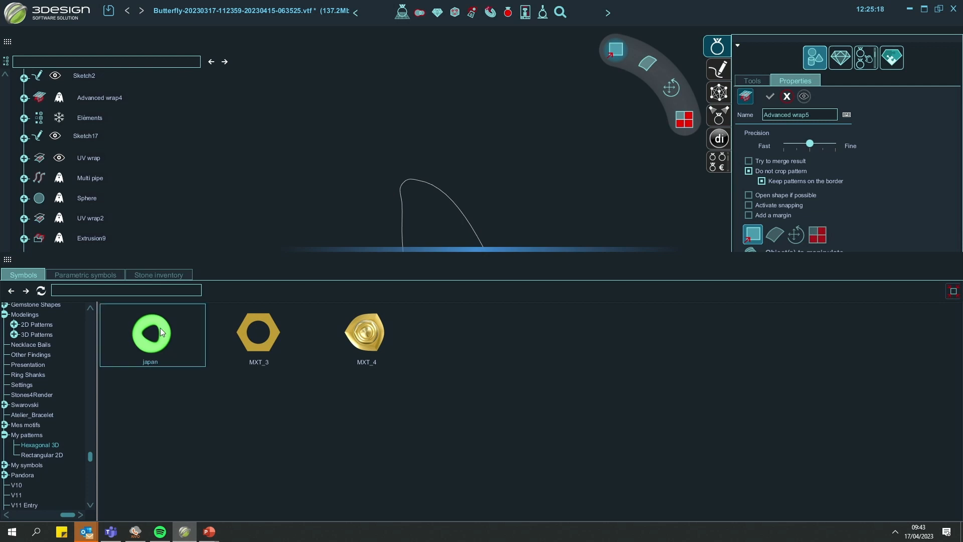
- Duplicate the japan pattern hexagonally across the wing surface with merging on, and preview the wrap
left_click(819, 235)
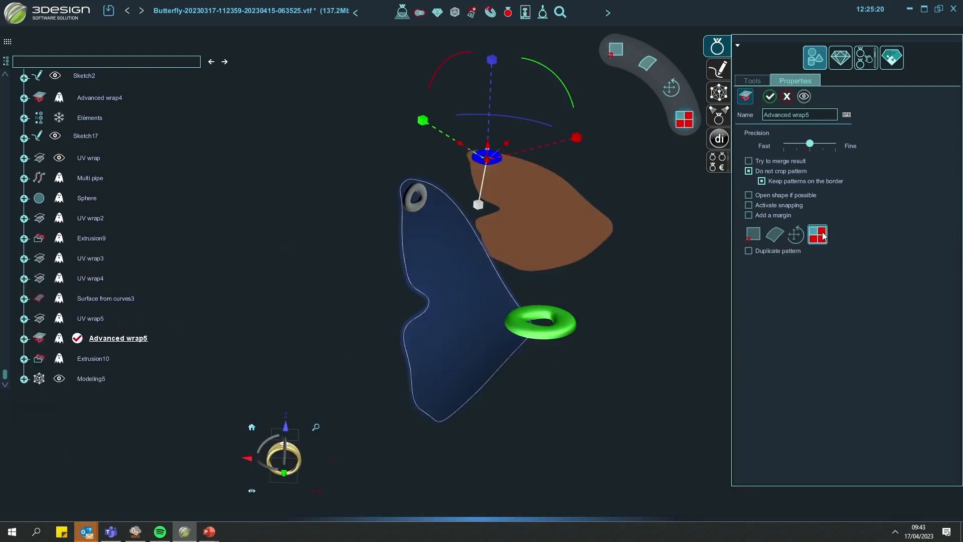
left_click(749, 251)
middle_click_drag(540, 286, 487, 294)
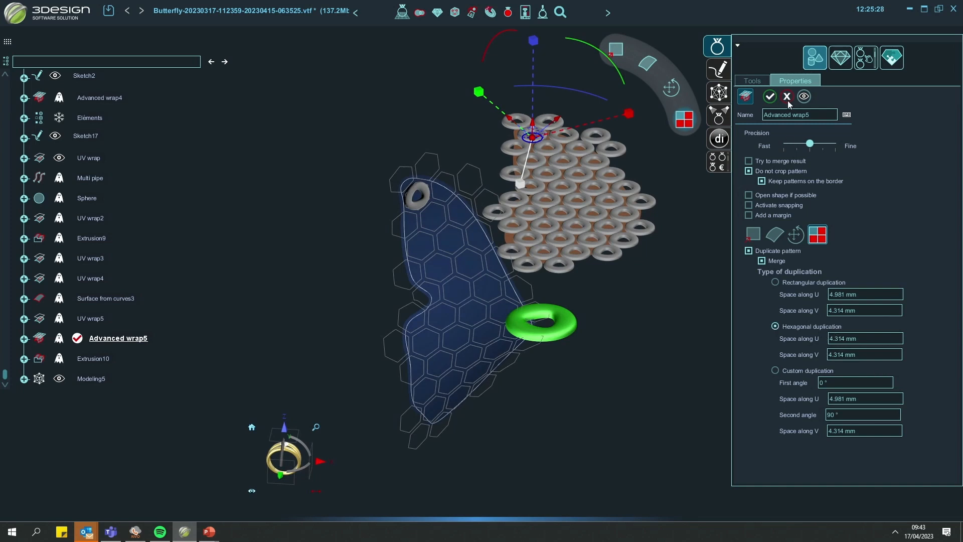
left_click(804, 97)
scroll(636, 285, "down", 2)
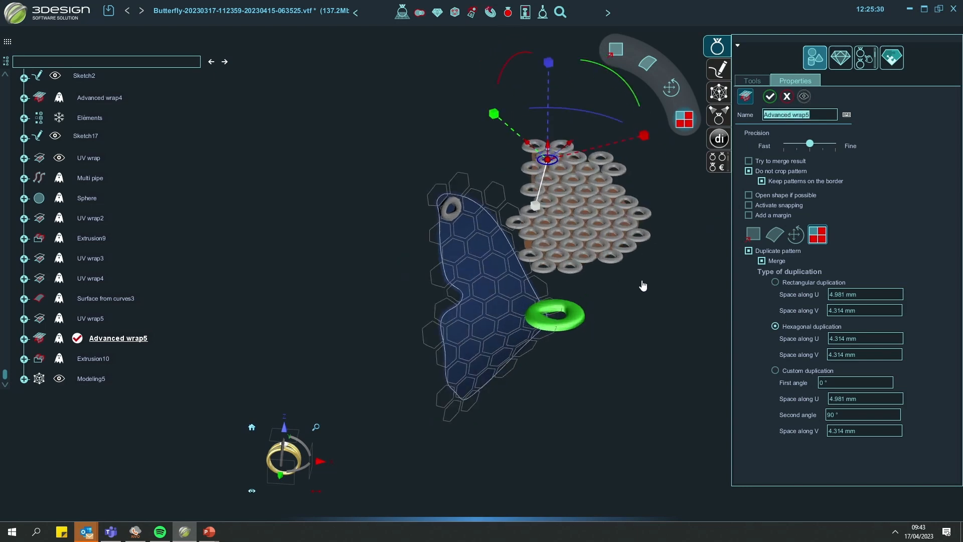
middle_click_drag(643, 285, 574, 276)
scroll(574, 278, "up", 2)
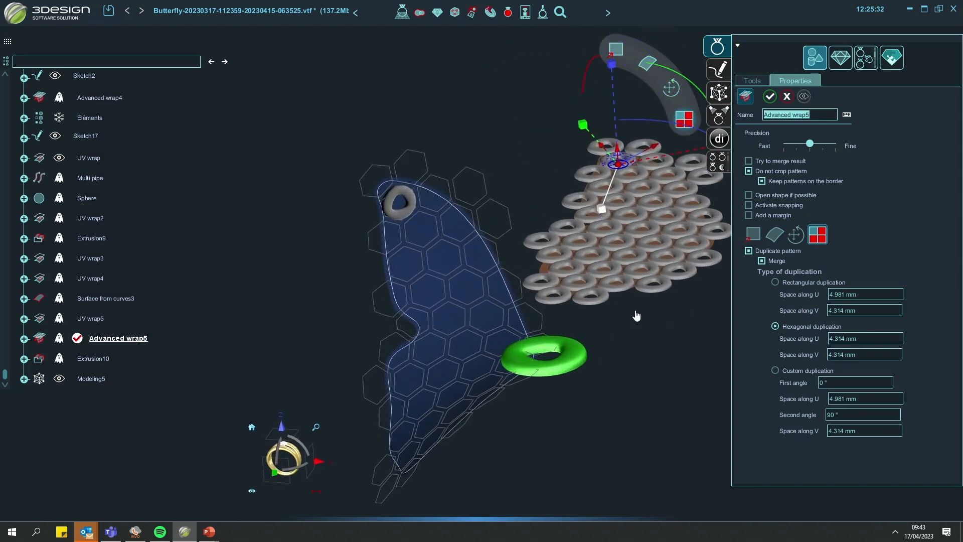
middle_click_drag(636, 315, 613, 351)
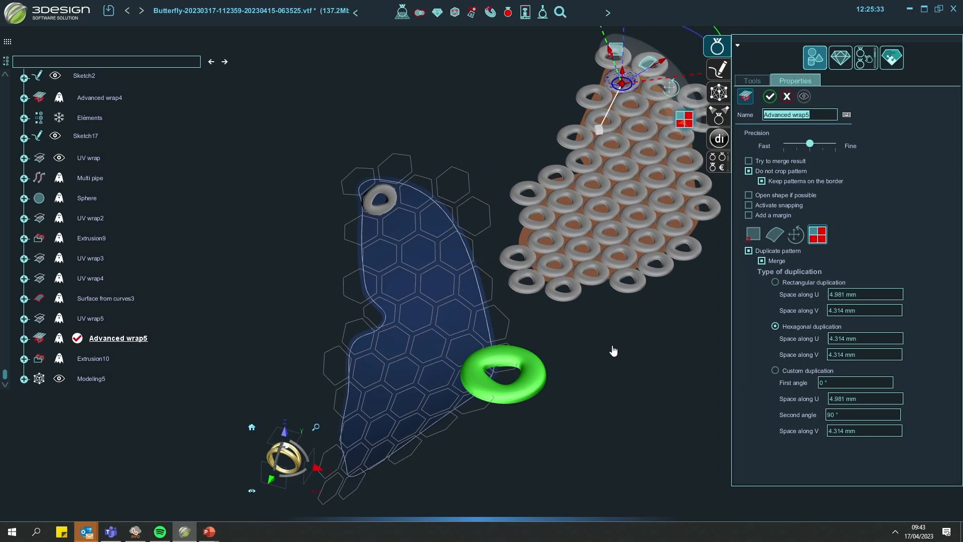
- Exclude the patterns on the wing border and validate the wrap without retrieving the replaced imported element
left_click(760, 180)
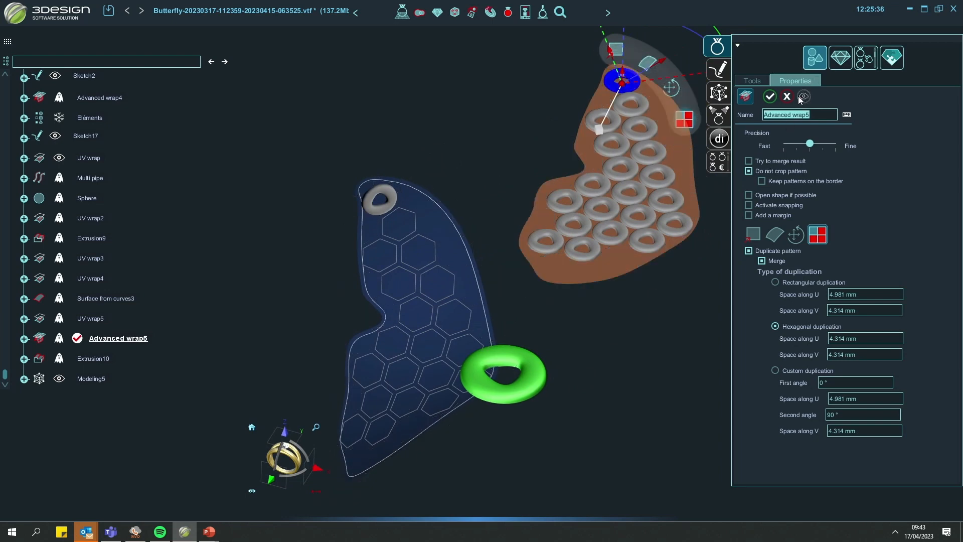
left_click(770, 96)
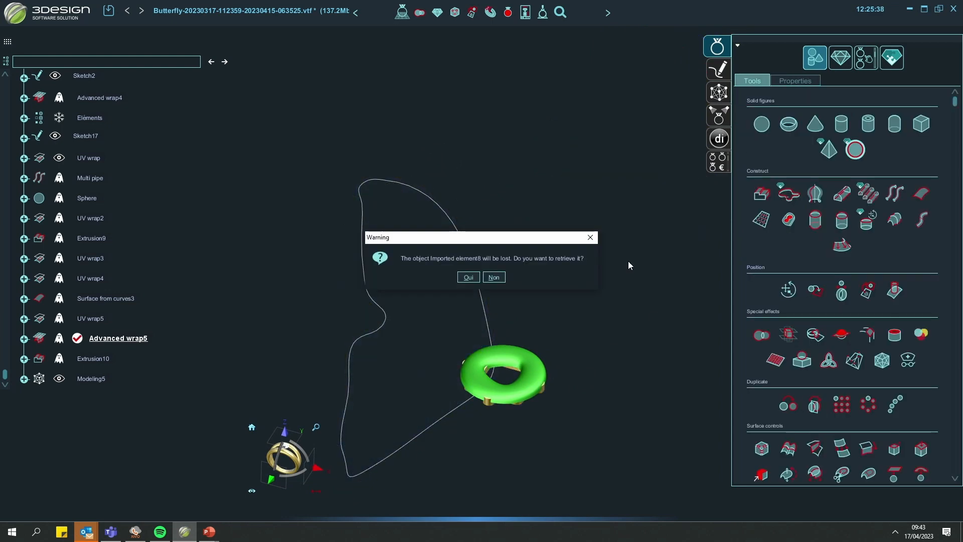
left_click(494, 277)
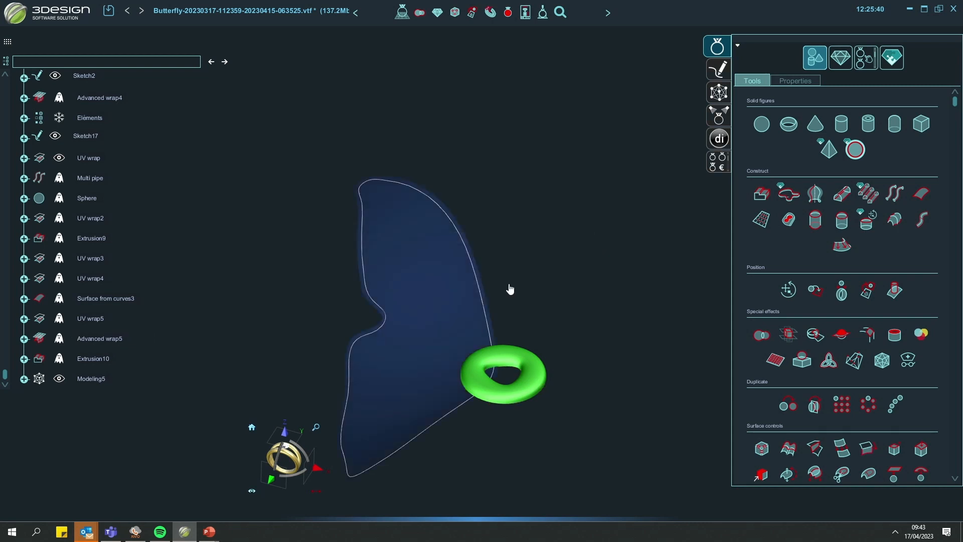
- Show Advanced wrap5 in the scene and inspect the merged rings on the wing
right_click(94, 339)
left_click(114, 343)
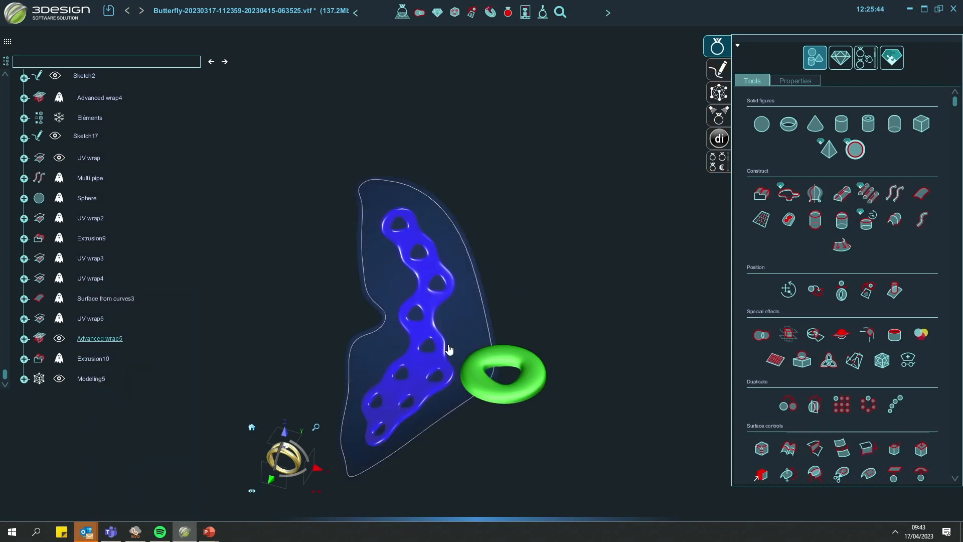
scroll(449, 350, "up", 8)
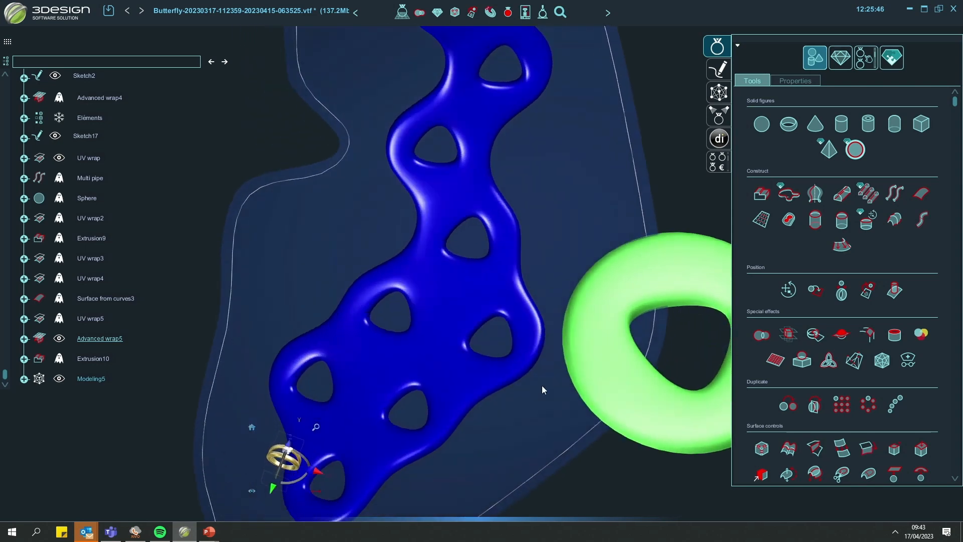
middle_click_drag(542, 386, 505, 200)
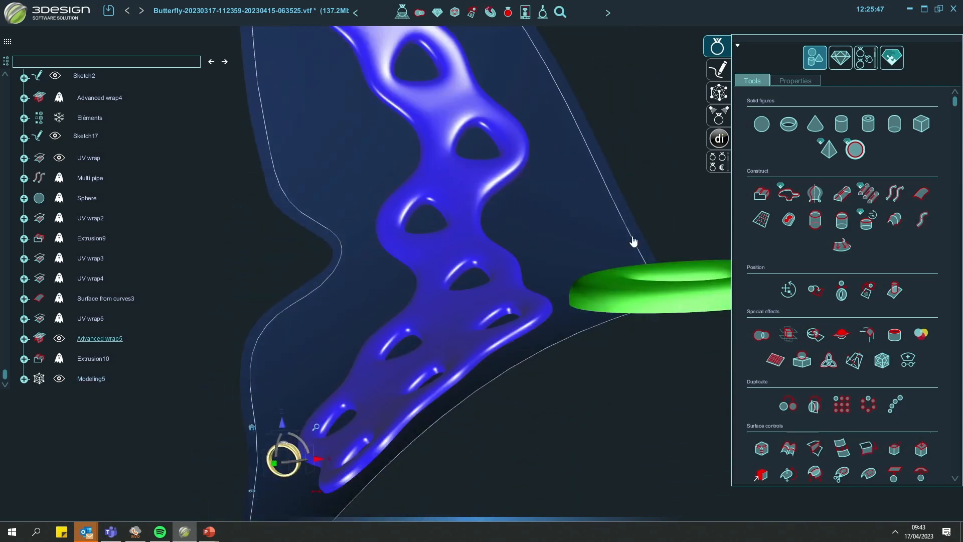
- Reopen Advanced wrap5, turn off Do not crop pattern and preview the pattern trimmed to the wing outline
double_click(633, 241)
middle_click_drag(642, 237, 577, 366)
scroll(446, 272, "up", 3)
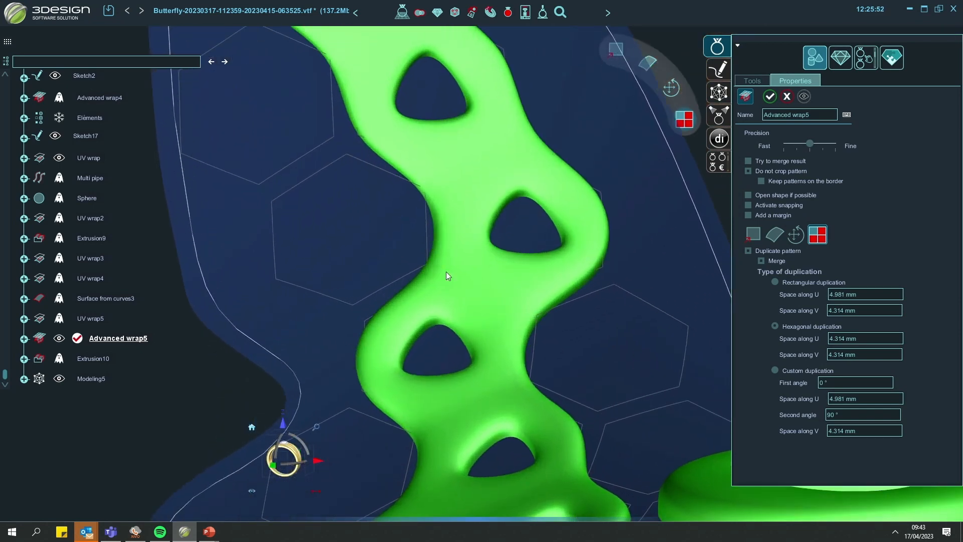
mouse_move(467, 242)
middle_mouse_down()
mouse_move(503, 257)
mouse_move(434, 195)
mouse_move(481, 330)
mouse_move(482, 404)
mouse_move(463, 377)
middle_mouse_up()
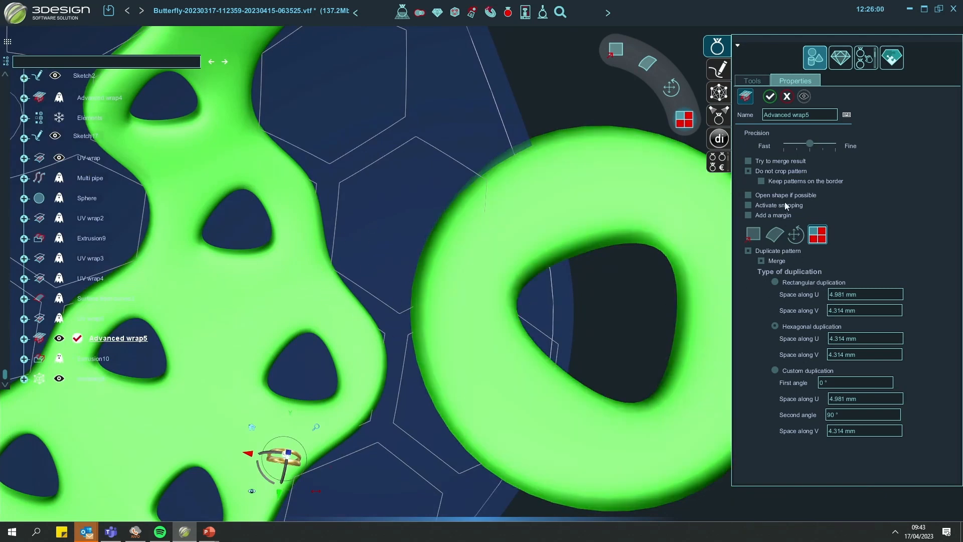
left_click(749, 171)
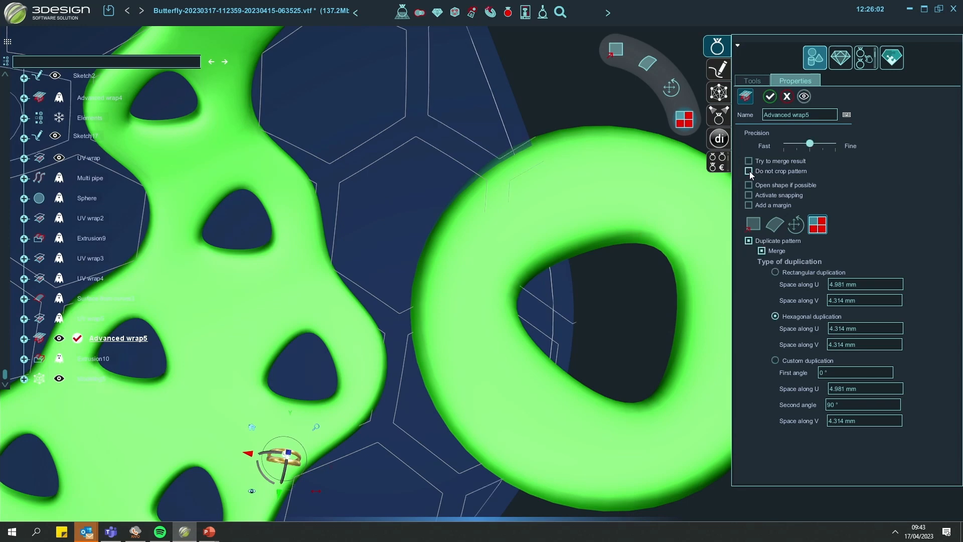
left_click(804, 96)
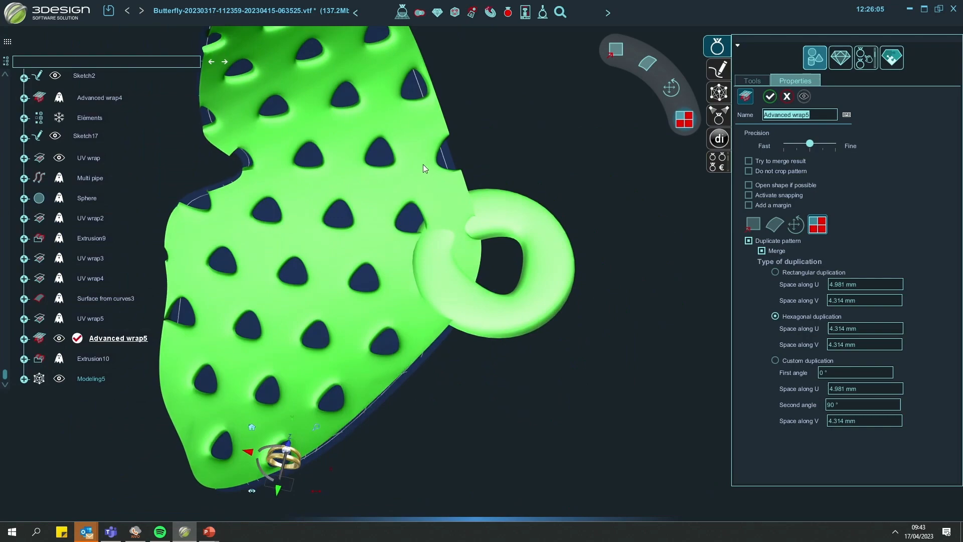
- Examine the cropped openwork's holes and edges from several angles, and validate Advanced wrap5
right_click_drag(423, 164, 389, 55)
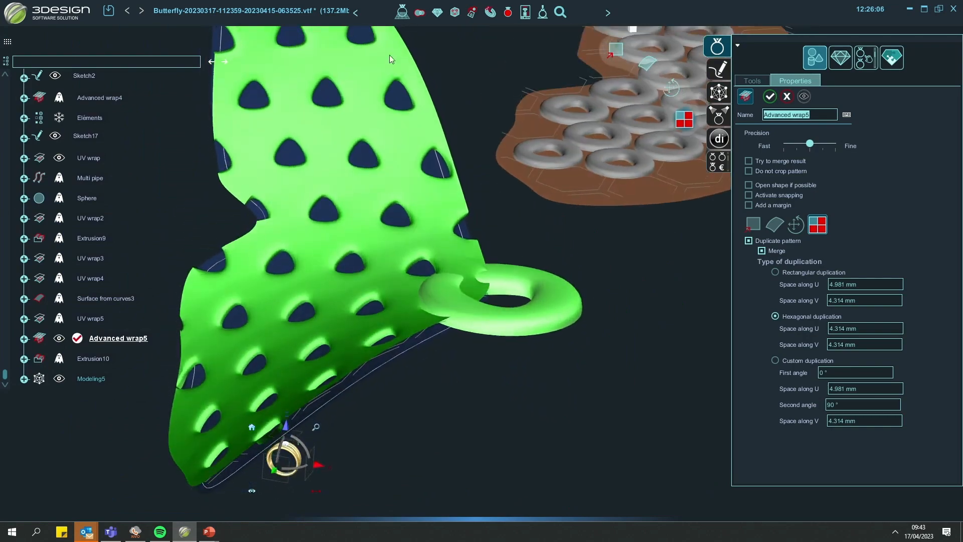
middle_click_drag(389, 55, 503, 197)
scroll(508, 215, "up", 3)
right_click_drag(512, 232, 552, 248)
scroll(441, 213, "up", 3)
scroll(482, 252, "down", 3)
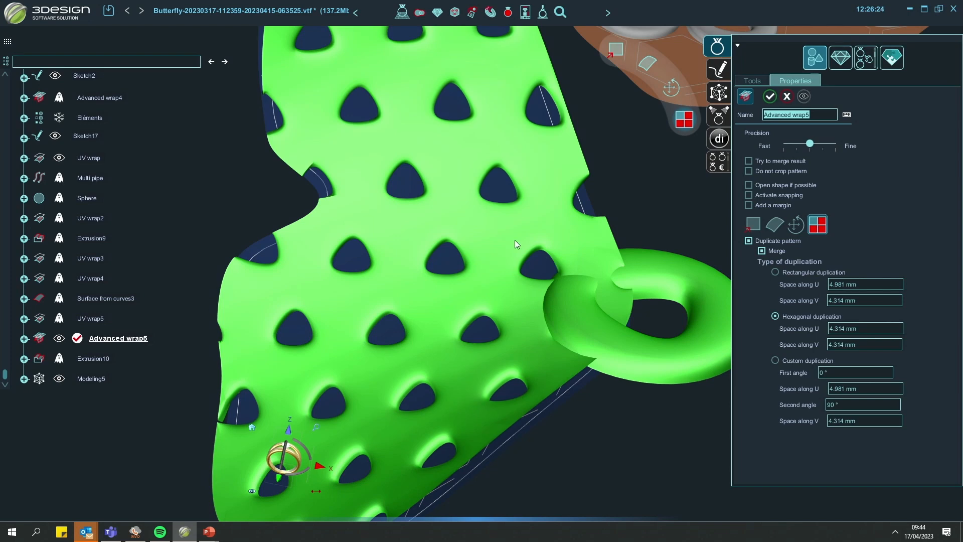
scroll(516, 219, "down", 4)
right_click_drag(519, 221, 536, 300)
middle_click_drag(537, 300, 512, 377)
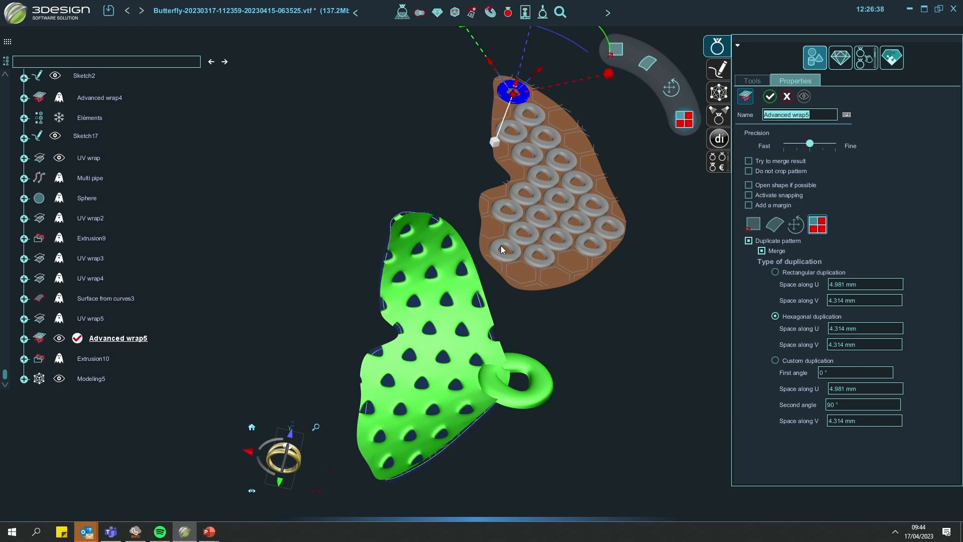
left_click(775, 99)
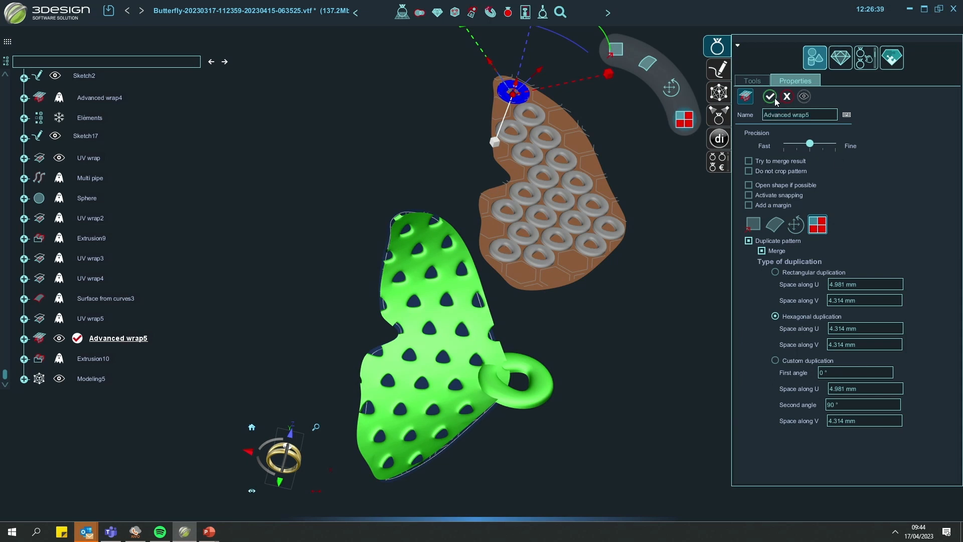
- Look over the openwork wing from several angles, and start a new document without saving the modified butterfly file
middle_click_drag(625, 492, 615, 405)
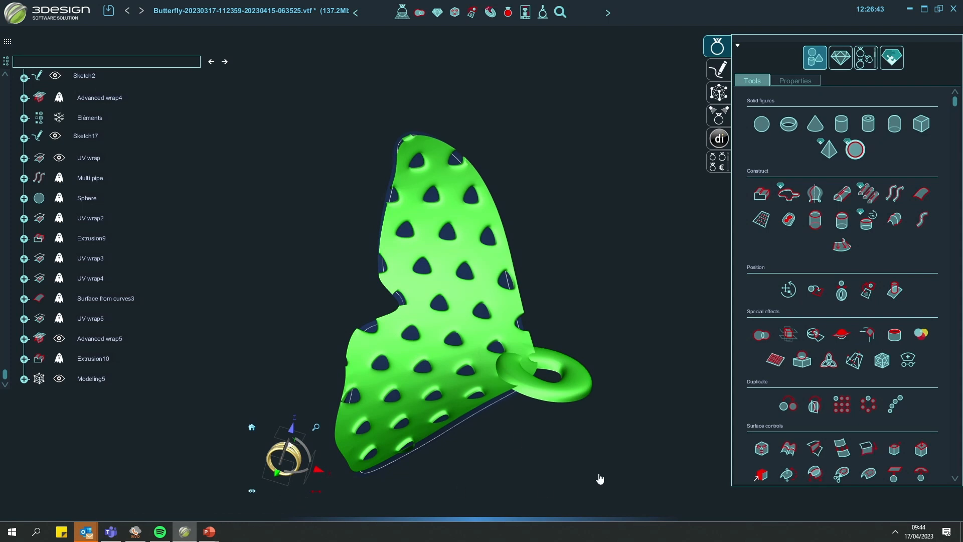
middle_click_drag(600, 479, 555, 413)
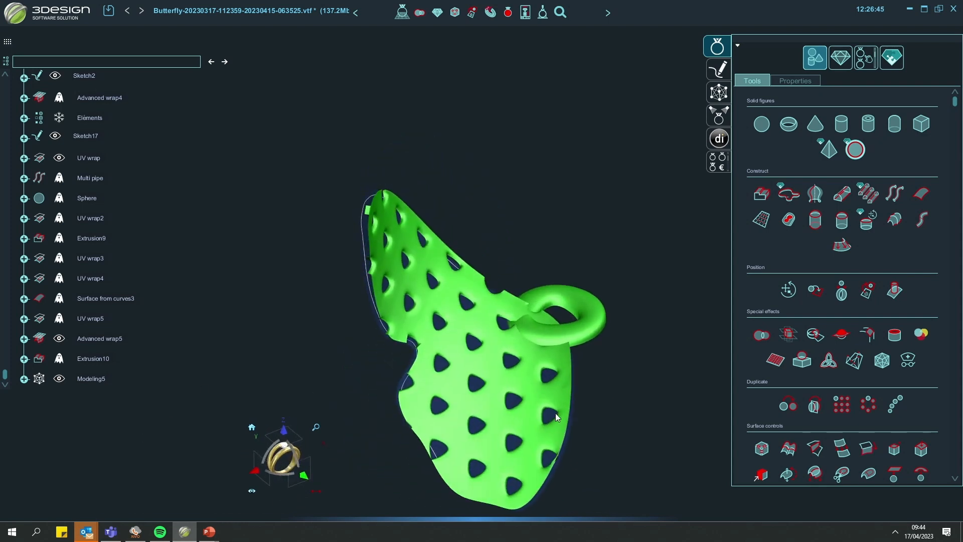
left_click(21, 13)
left_click(29, 27)
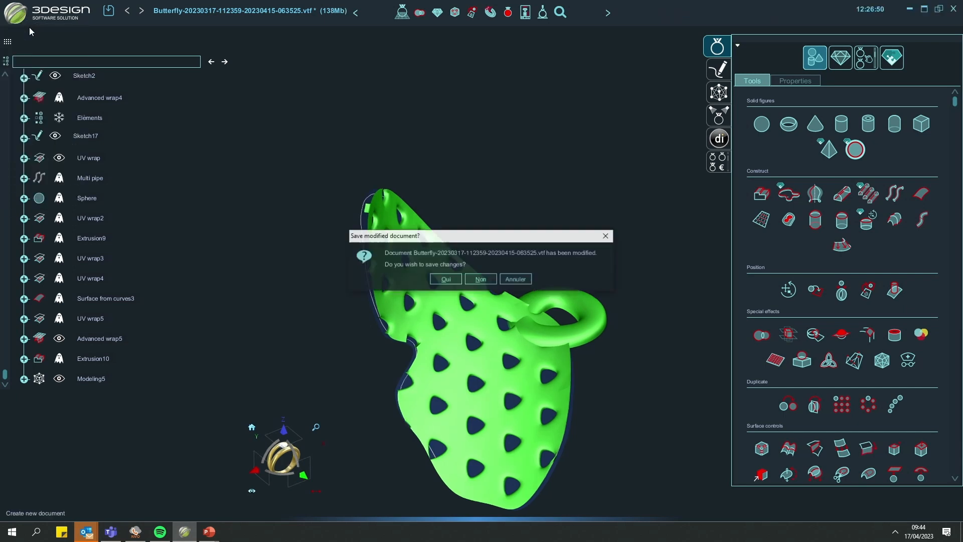
left_click(480, 279)
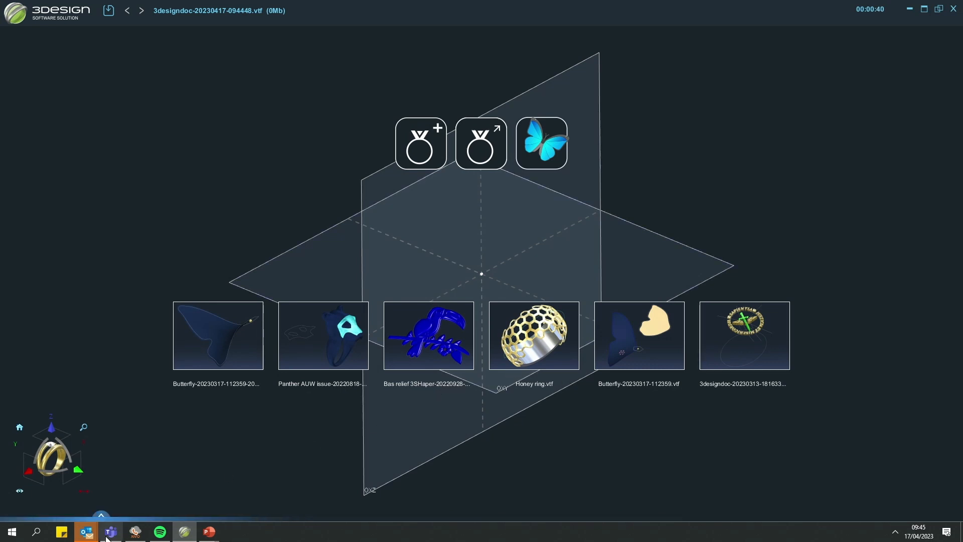
- Open the document Bas relief 3SHaper-20230415-070444.vtf from the Bureau folder
mouse_move(113, 539)
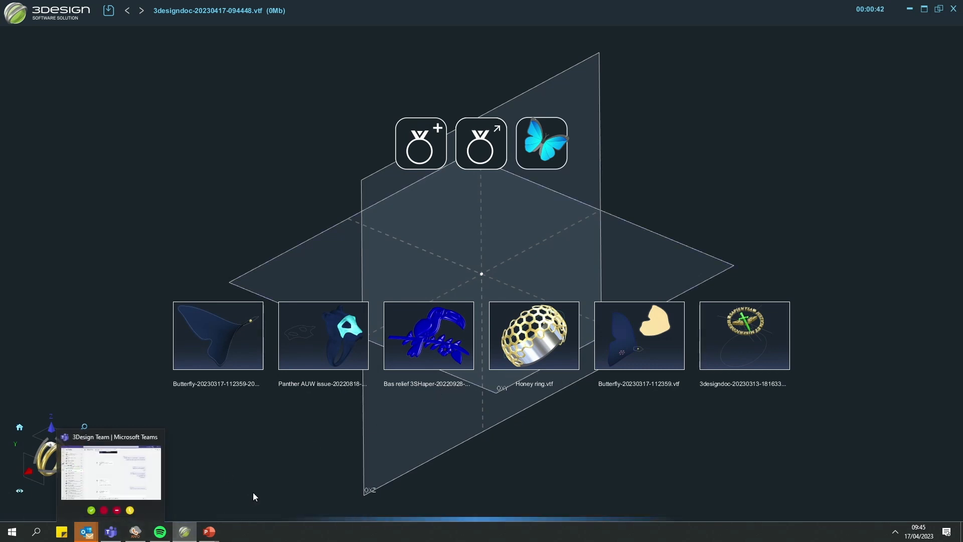
left_click(481, 157)
scroll(391, 212, "down", 5)
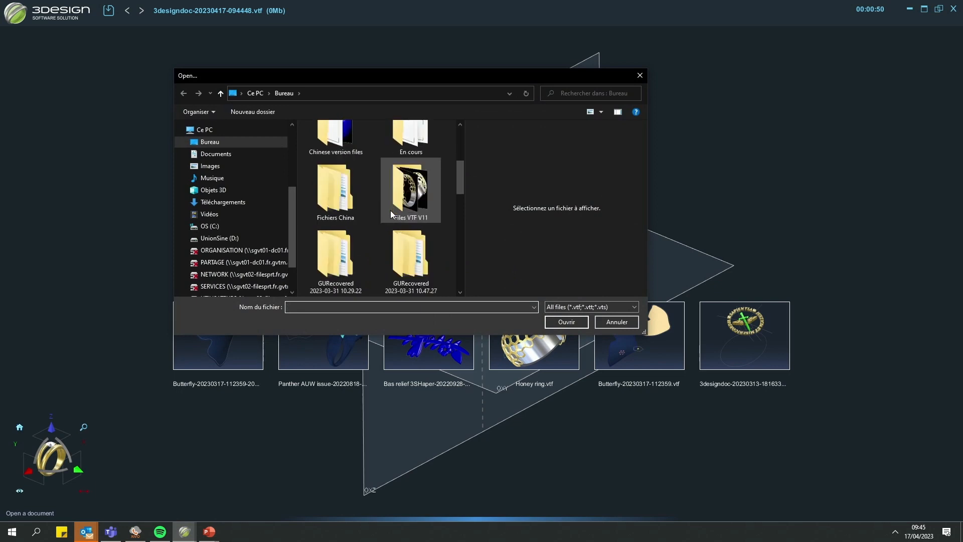
scroll(391, 209, "down", 3)
scroll(390, 210, "up", 3)
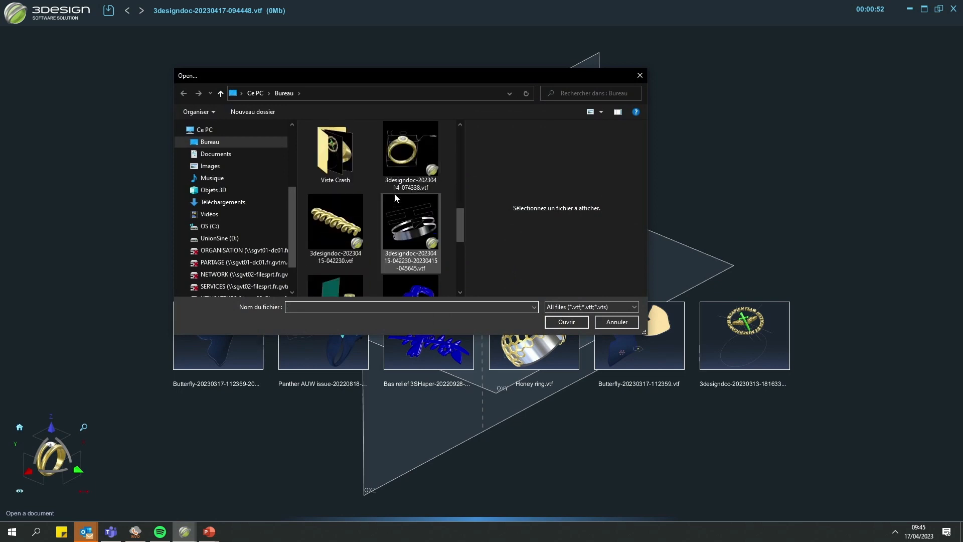
scroll(395, 191, "up", 3)
scroll(397, 186, "down", 5)
left_click(335, 166)
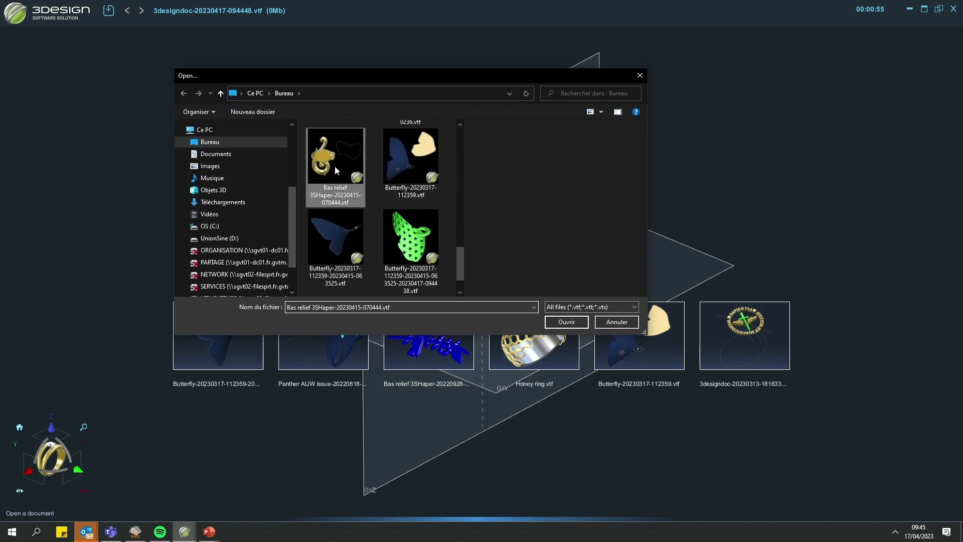
left_click(566, 322)
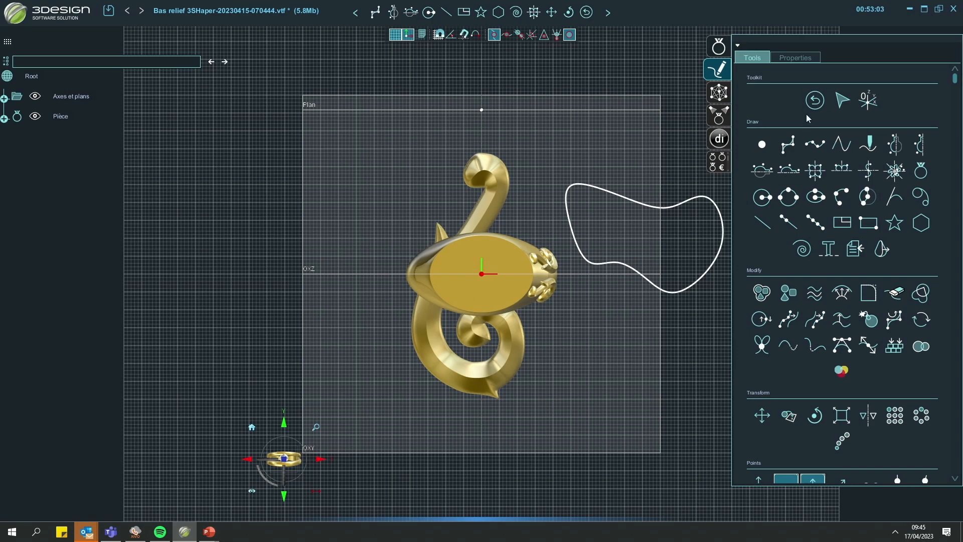
- Leave the sketch workshop and examine the signet ring, its side ornaments and the scroll relief from several angles
left_click(814, 100)
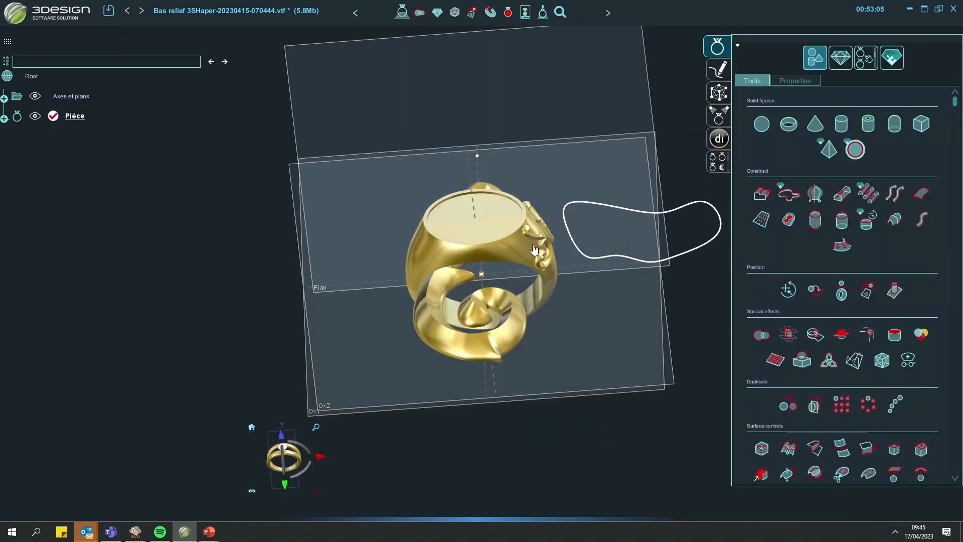
left_click(544, 277)
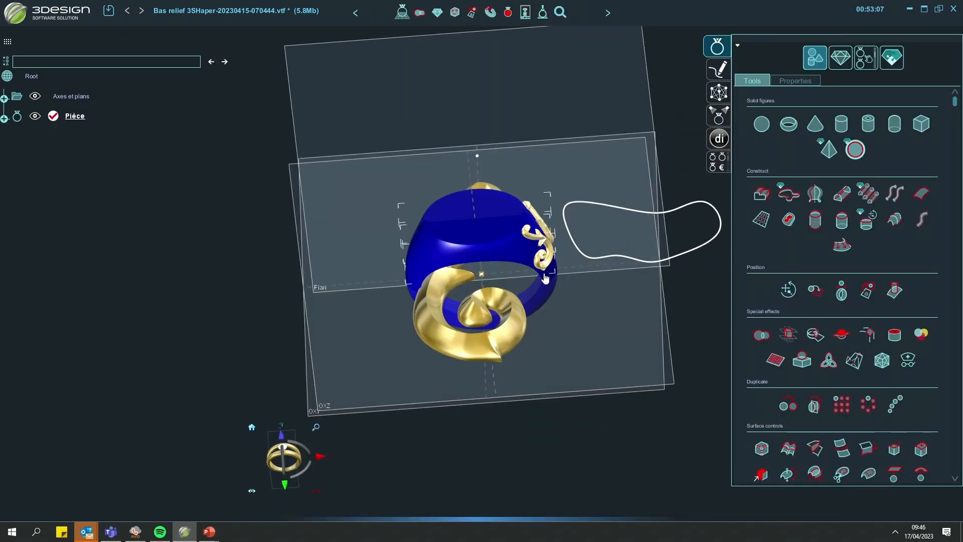
middle_click_drag(598, 326, 432, 428)
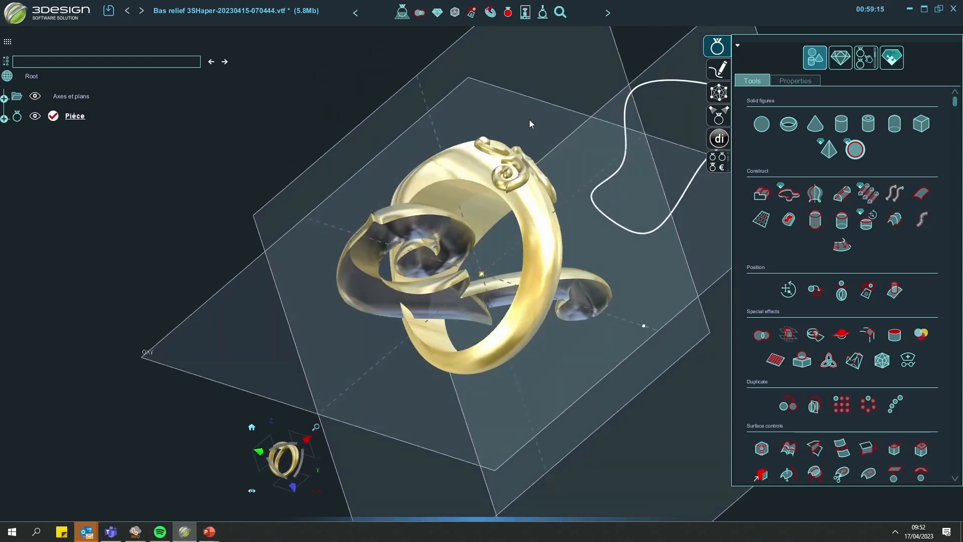
middle_click_drag(661, 307, 658, 306)
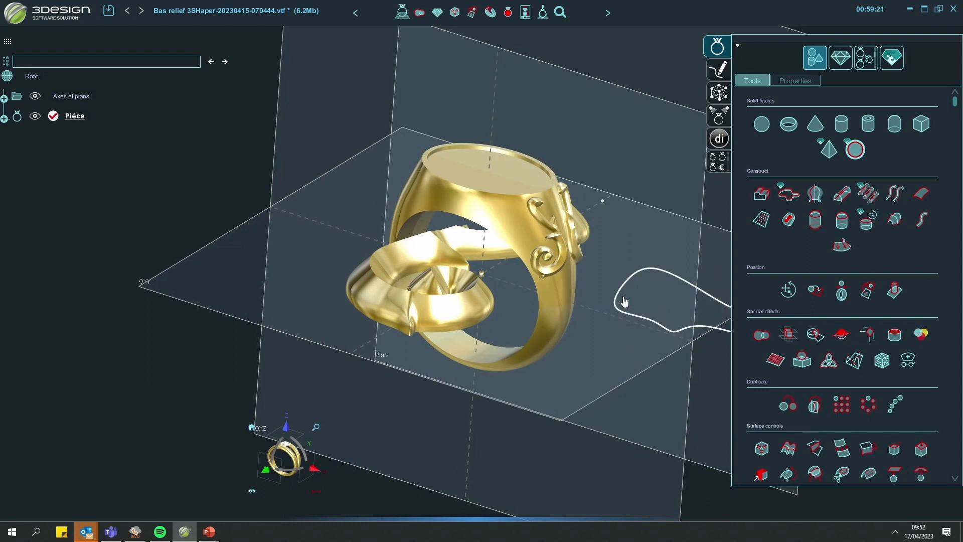
mouse_move(638, 328)
middle_mouse_down()
mouse_move(363, 308)
mouse_move(350, 328)
mouse_move(435, 273)
mouse_move(371, 306)
mouse_move(274, 311)
mouse_move(518, 294)
mouse_move(652, 390)
mouse_move(719, 365)
middle_mouse_up()
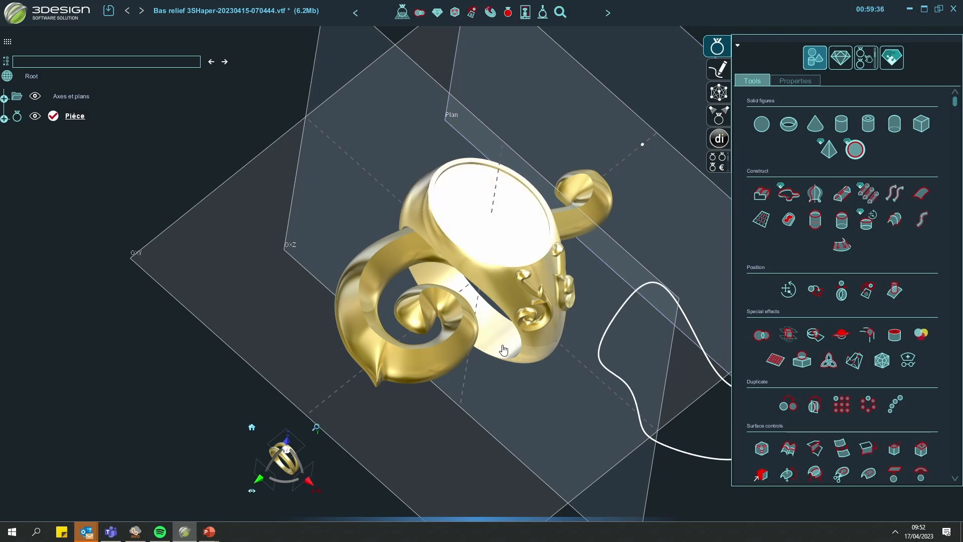
- In a front-facing sketch, draw a closed wavy NURBS curve with 16 control points above the ring and validate it
left_click(281, 453)
middle_click_drag(481, 251, 680, 366)
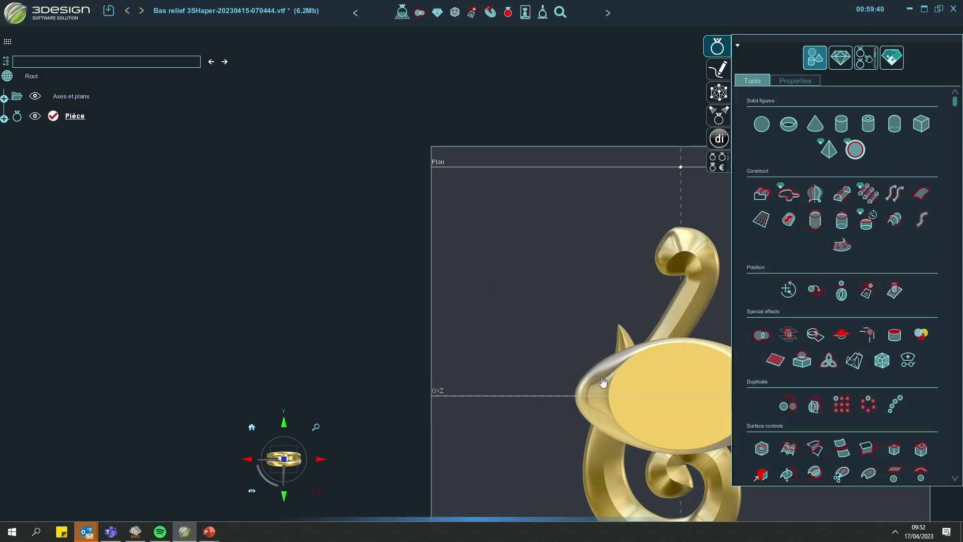
left_click(720, 71)
left_click(789, 145)
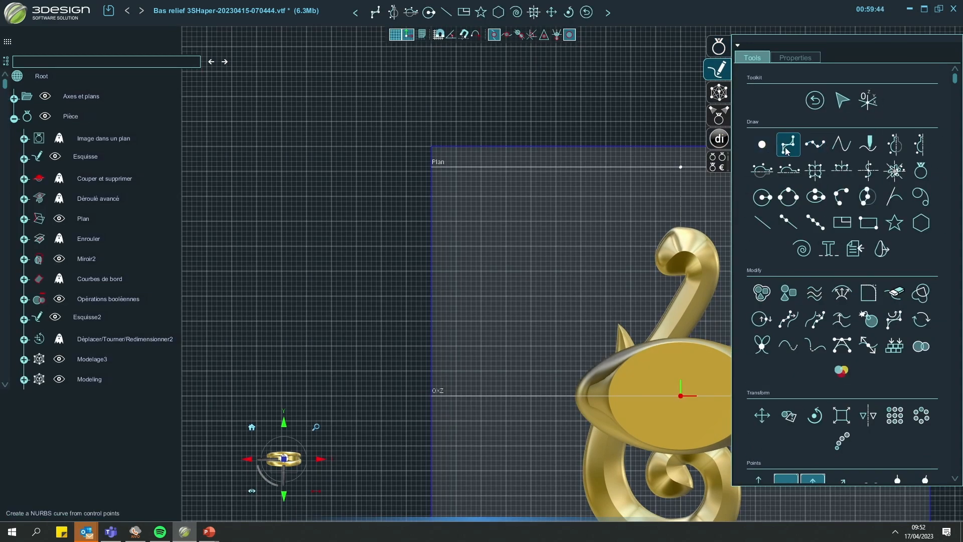
left_click(550, 246)
left_click(531, 211)
left_click(551, 189)
left_click(583, 200)
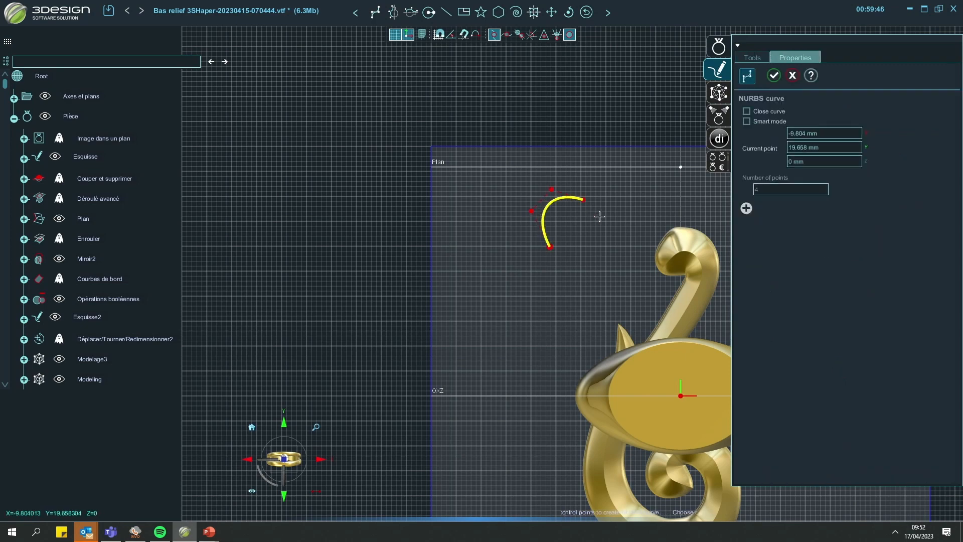
left_click(614, 217)
left_click(631, 200)
left_click(633, 153)
left_click(659, 150)
left_click(678, 185)
middle_click_drag(648, 291, 578, 291)
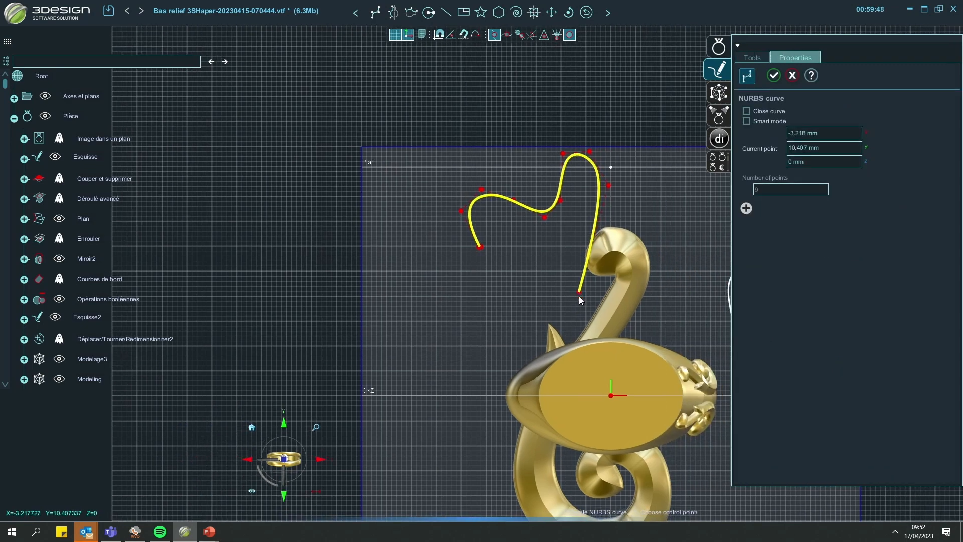
scroll(579, 292, "up", 3)
middle_click_drag(598, 249, 484, 342)
left_click(623, 276)
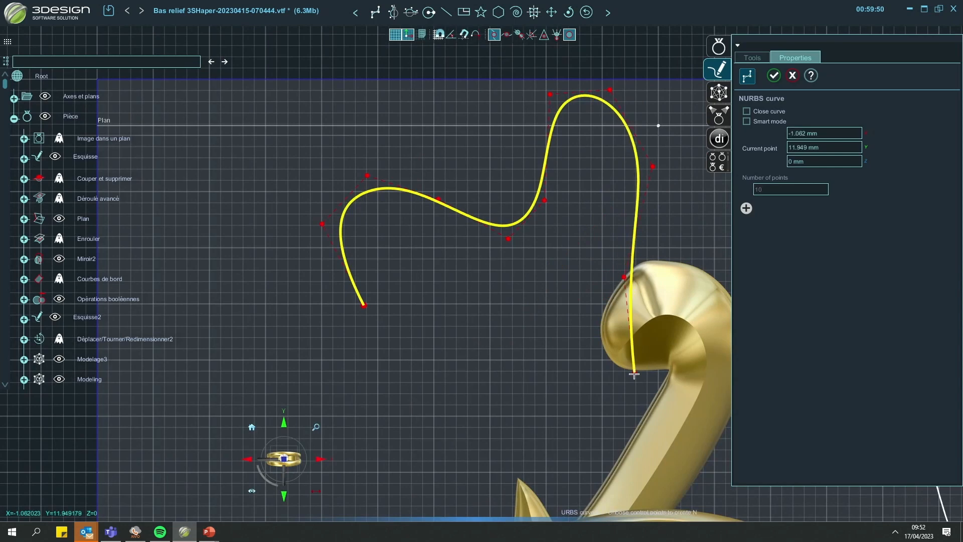
left_click(635, 374)
left_click(575, 393)
left_click(534, 319)
left_click(471, 301)
left_click(436, 372)
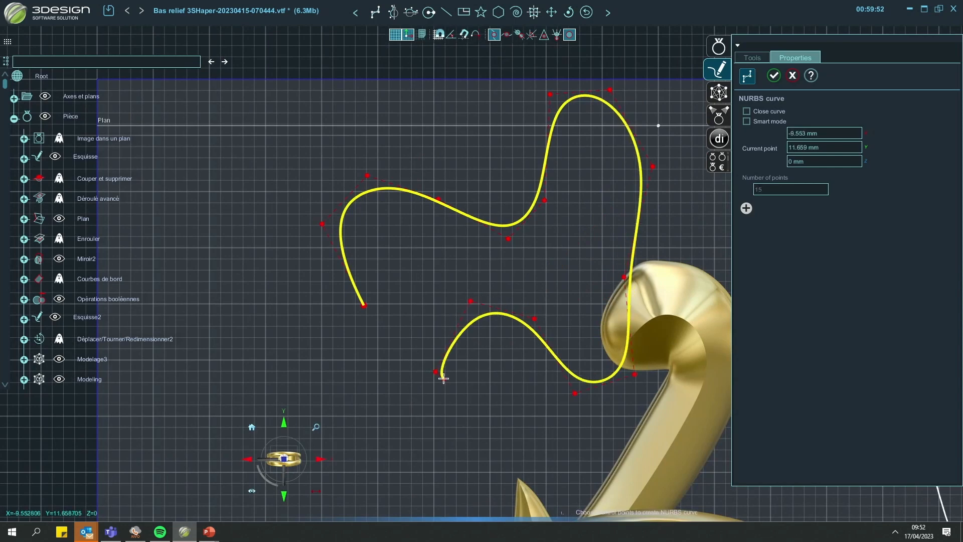
key("c")
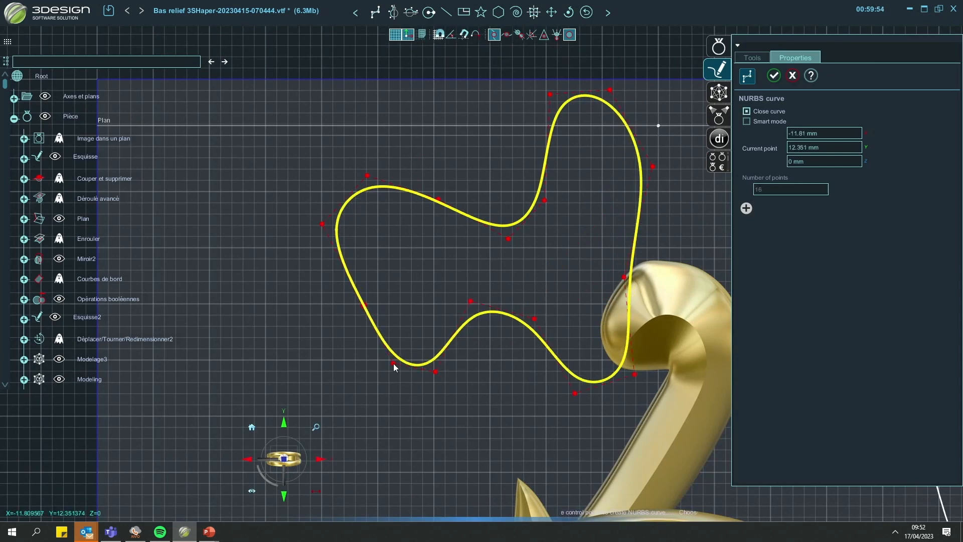
double_click(393, 364)
left_click(774, 74)
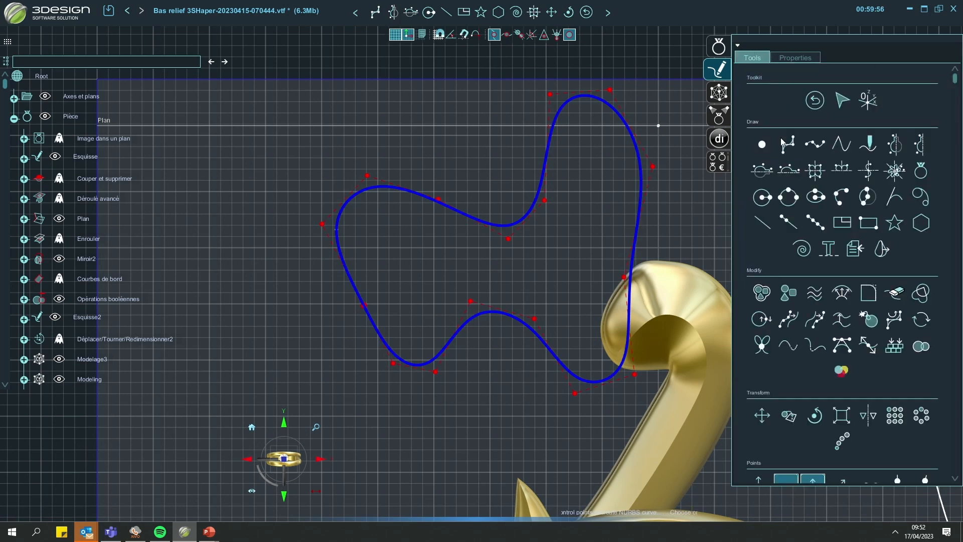
- Leave the sketch and hide the scroll-shaped Modeling element behind the new curve
left_click(814, 101)
left_click(687, 341)
key("h")
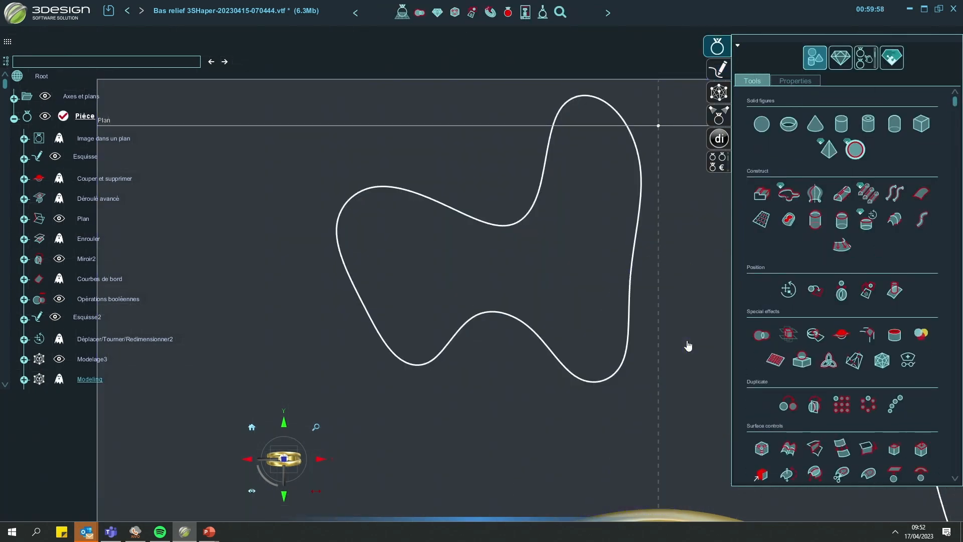
- Create a bas relief from the new closed curve with Rebuild contour on and precision at Fast, check it and validate
left_click(633, 277)
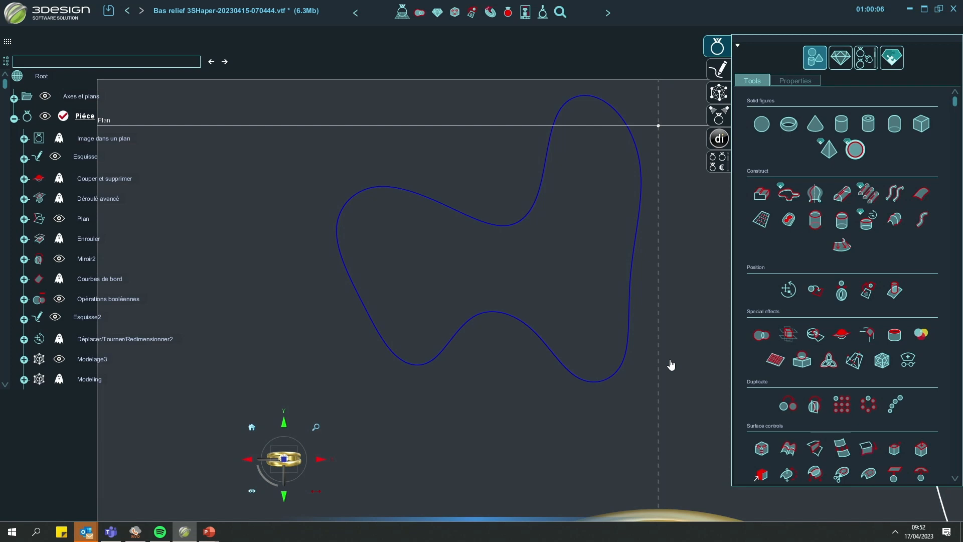
left_click(720, 100)
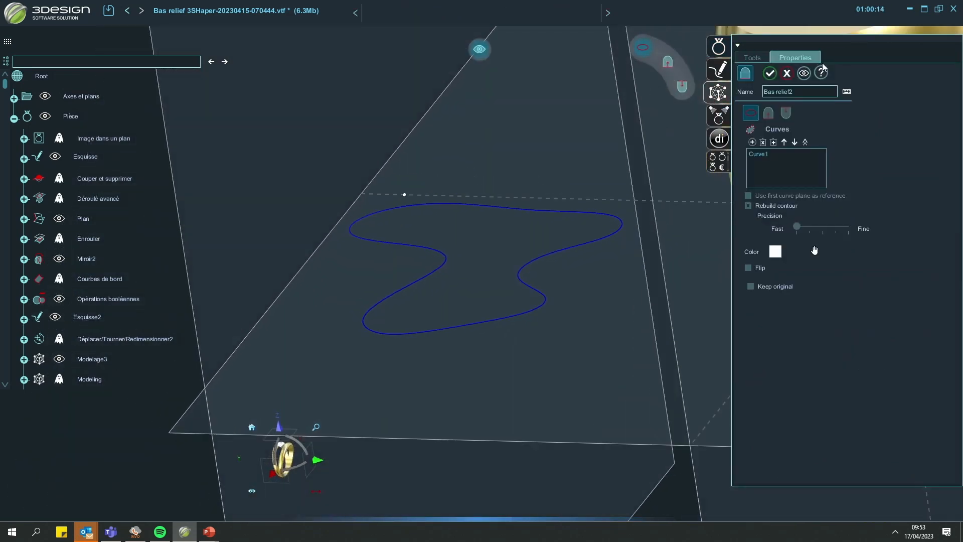
middle_click_drag(656, 184, 436, 511)
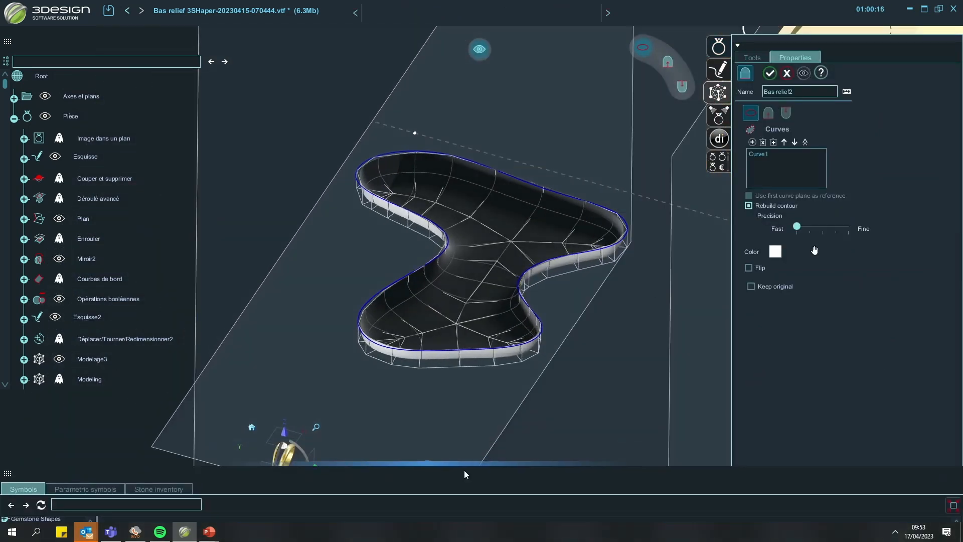
middle_click_drag(473, 466, 485, 221)
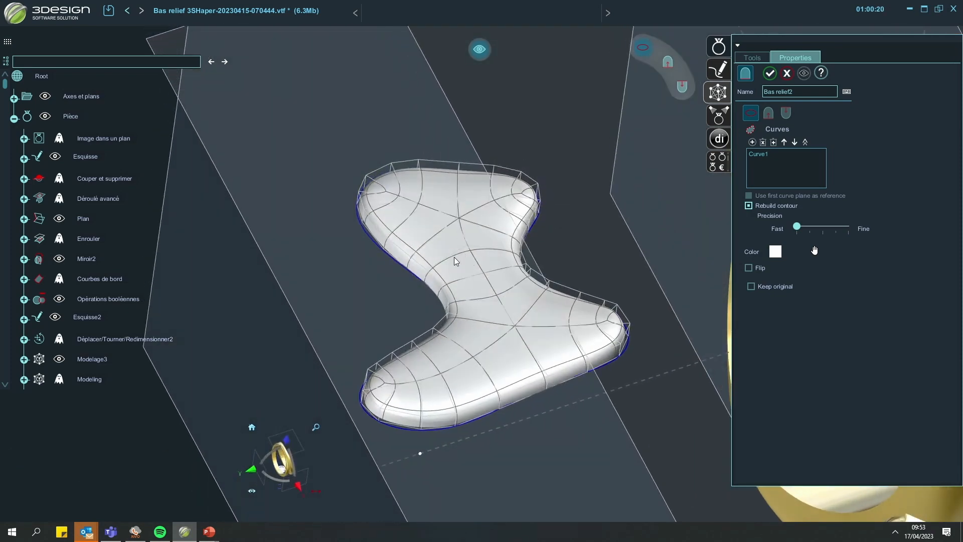
left_click(770, 74)
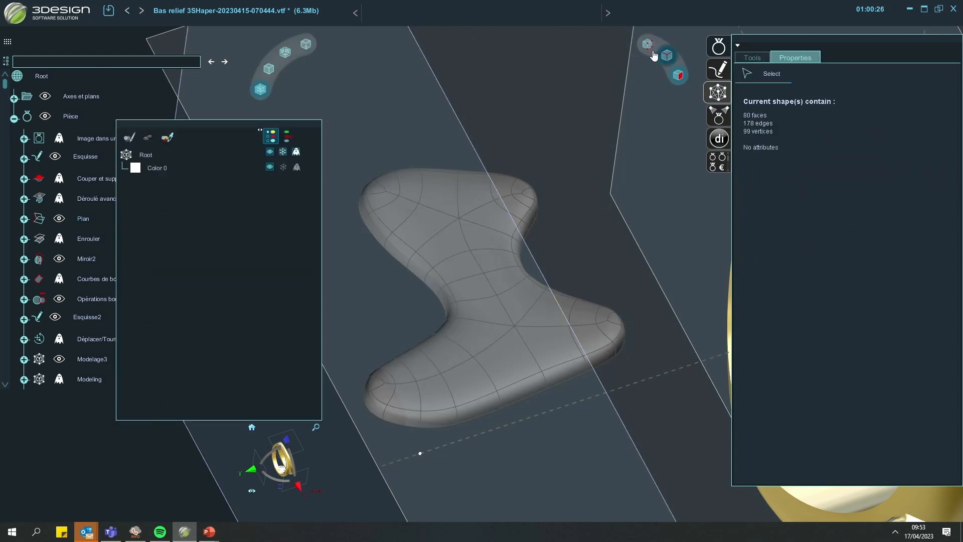
- Select a single edge across the middle of the bas relief and raise it upward with the move manipulator
left_click(665, 55)
scroll(500, 224, "up", 3)
left_click(469, 304)
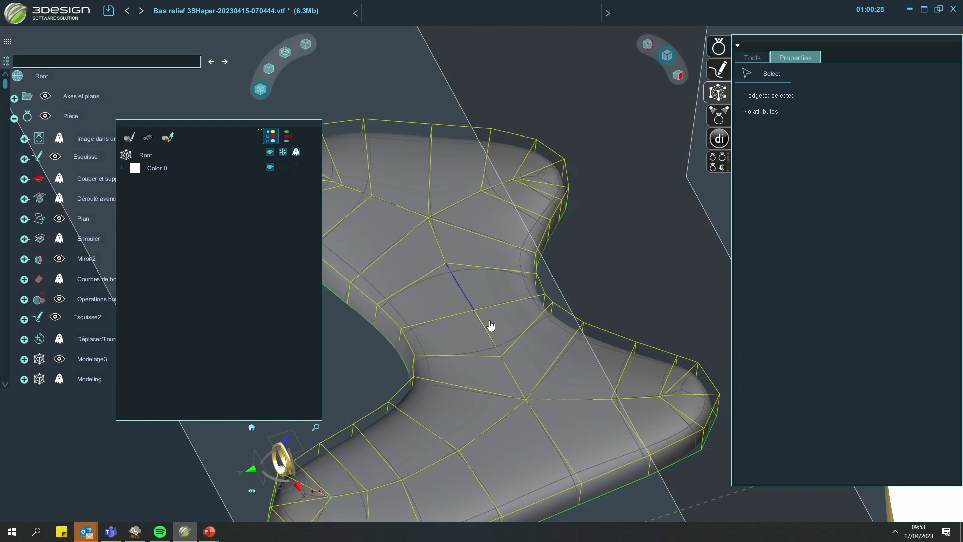
left_click(752, 57)
left_click(775, 303)
middle_click_drag(588, 305, 676, 258)
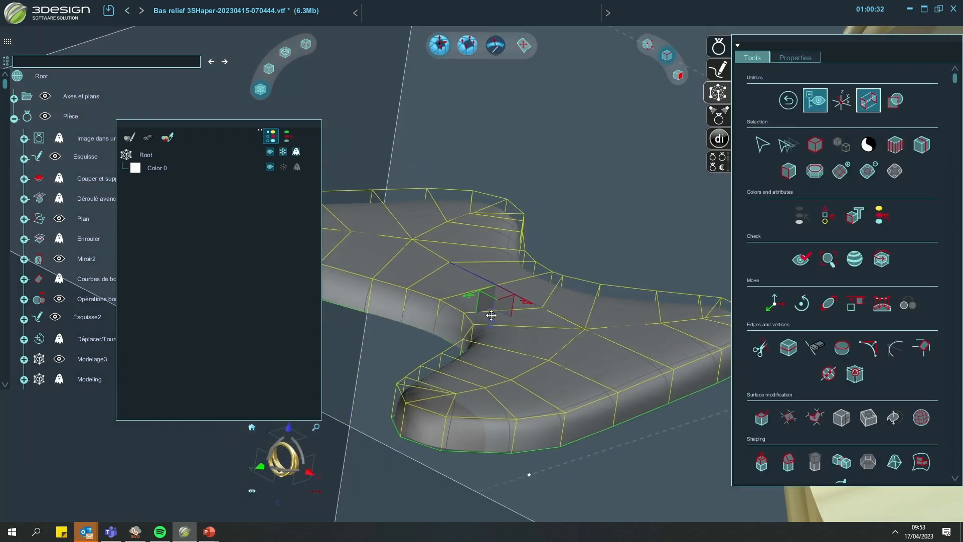
left_click_drag(491, 315, 496, 260)
middle_click_drag(597, 325, 477, 452)
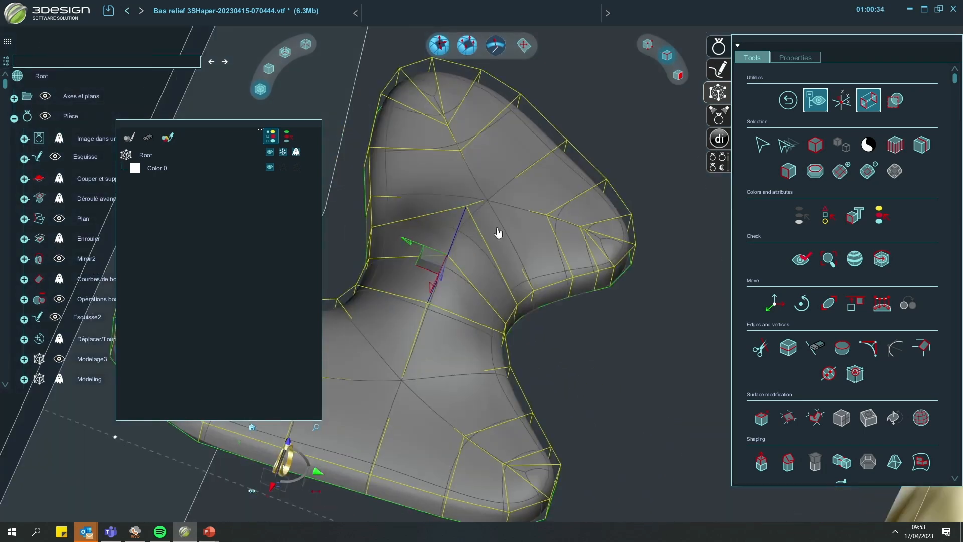
- Switch to vertex selection on the faceted, unsmoothed cage, and pull the vertex beside the raised edge up into a peak
left_click(525, 170)
left_click(647, 45)
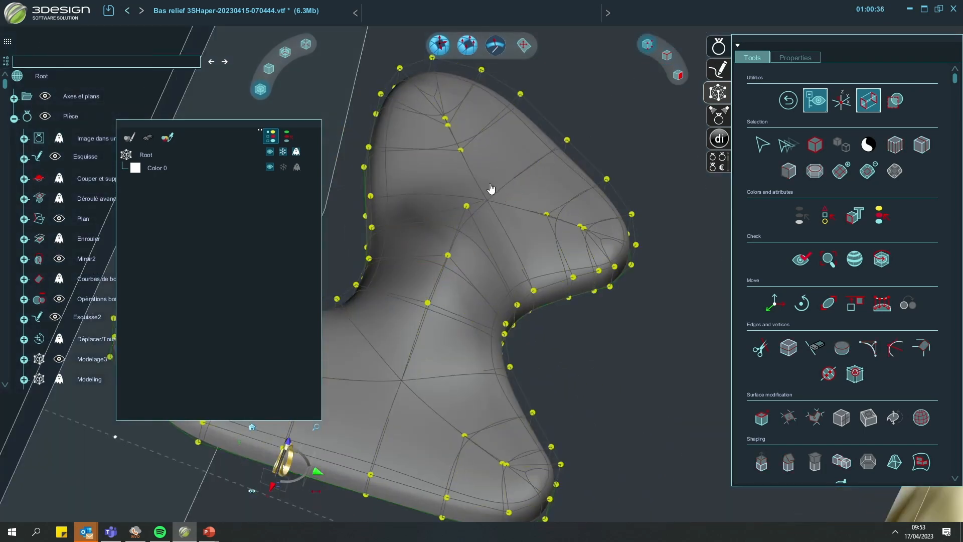
left_click(268, 69)
left_click(484, 201)
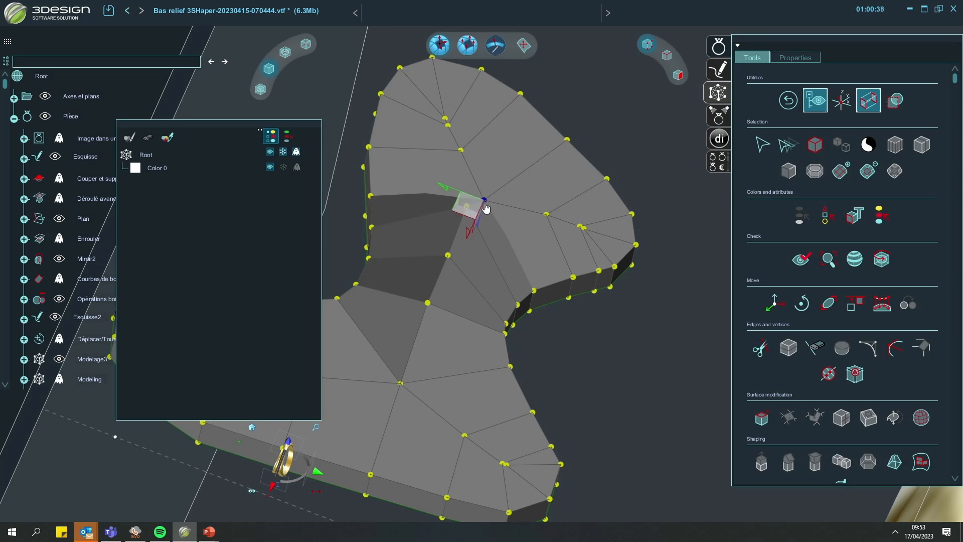
middle_click_drag(484, 203, 489, 360)
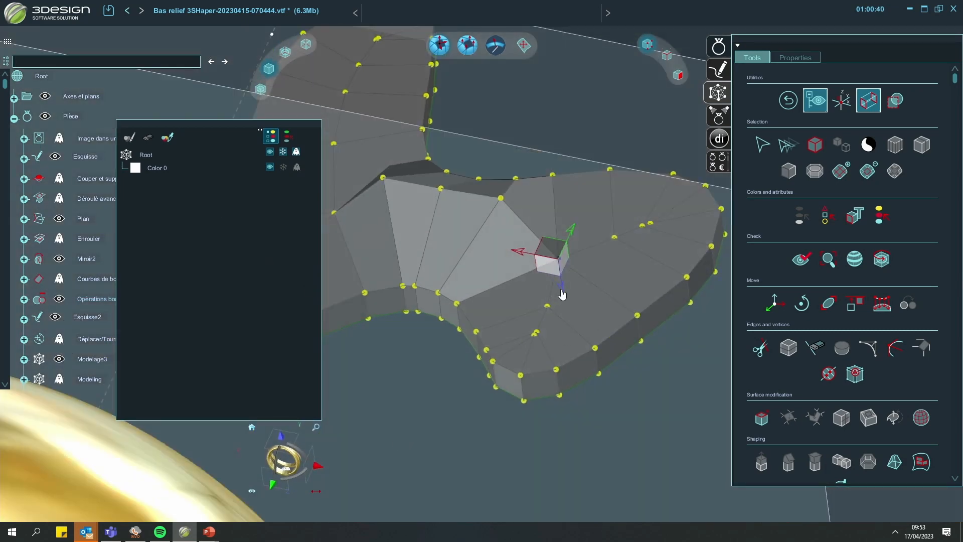
left_click_drag(562, 290, 537, 183)
middle_click_drag(537, 183, 430, 345)
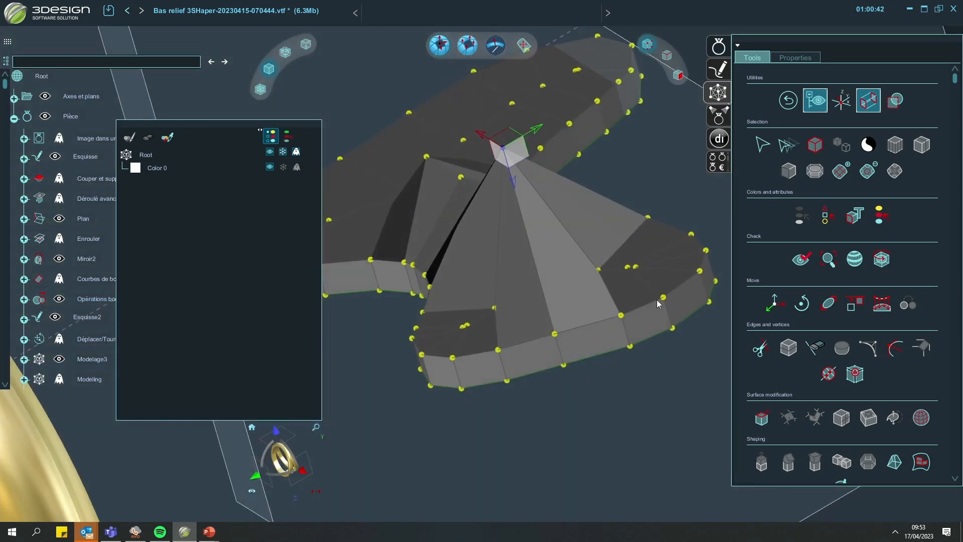
- Leave the vertex editing and the modeling of the sculpted bas relief, and hide the finished piece
middle_click_drag(657, 300, 647, 321)
left_click(787, 105)
middle_click_drag(567, 187, 771, 204)
left_click(793, 100)
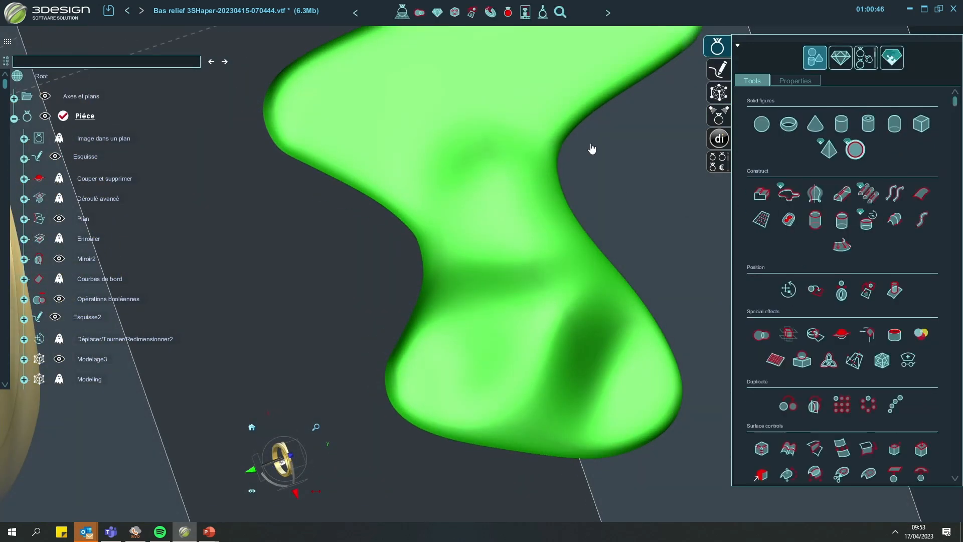
scroll(498, 187, "down", 3)
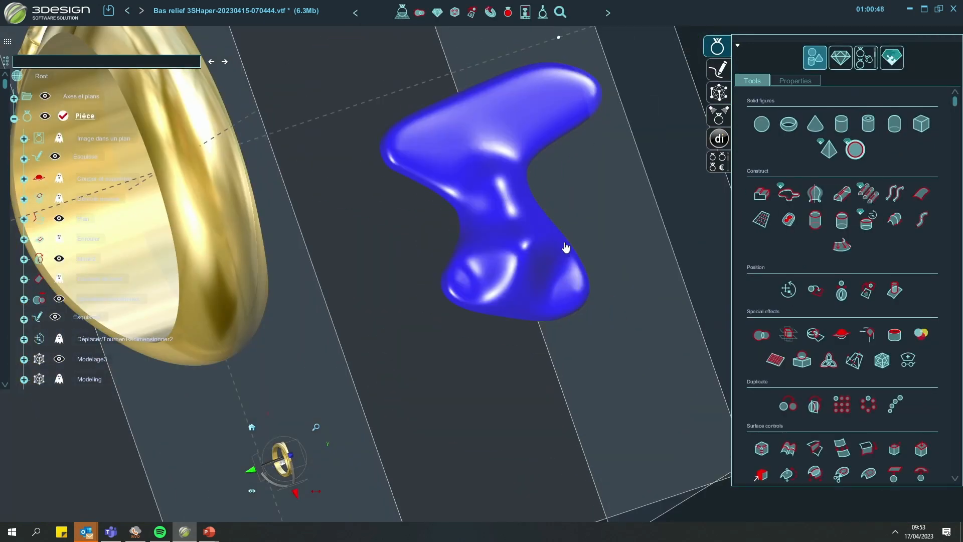
key("Delete")
- Show the contents of the Esquisse sketch and hide the ring body and its two mirrored scroll ornaments
scroll(564, 247, "down", 4)
mouse_move(561, 248)
middle_mouse_down()
mouse_move(436, 361)
mouse_move(372, 393)
mouse_move(520, 372)
mouse_move(619, 256)
middle_mouse_up()
scroll(522, 369, "up", 5)
scroll(628, 161, "up", 3)
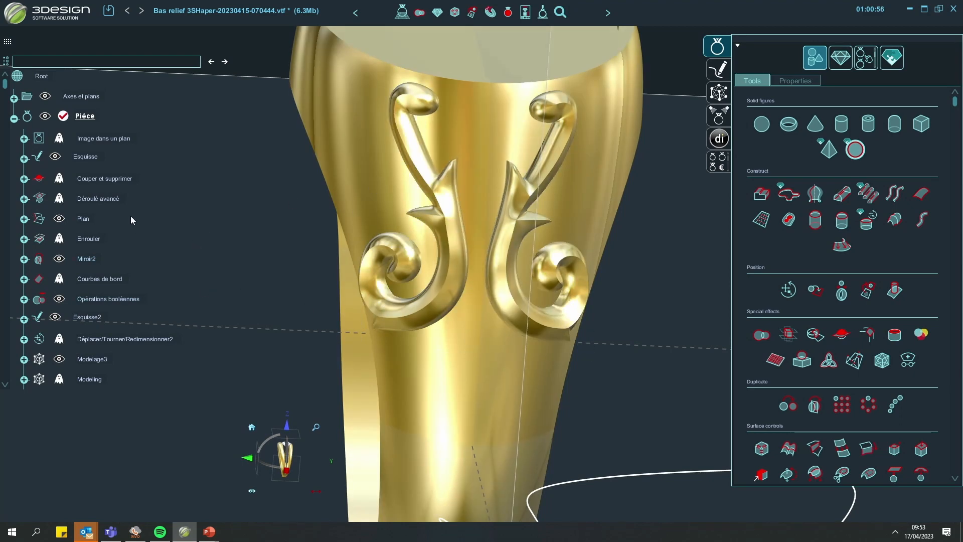
right_click(92, 151)
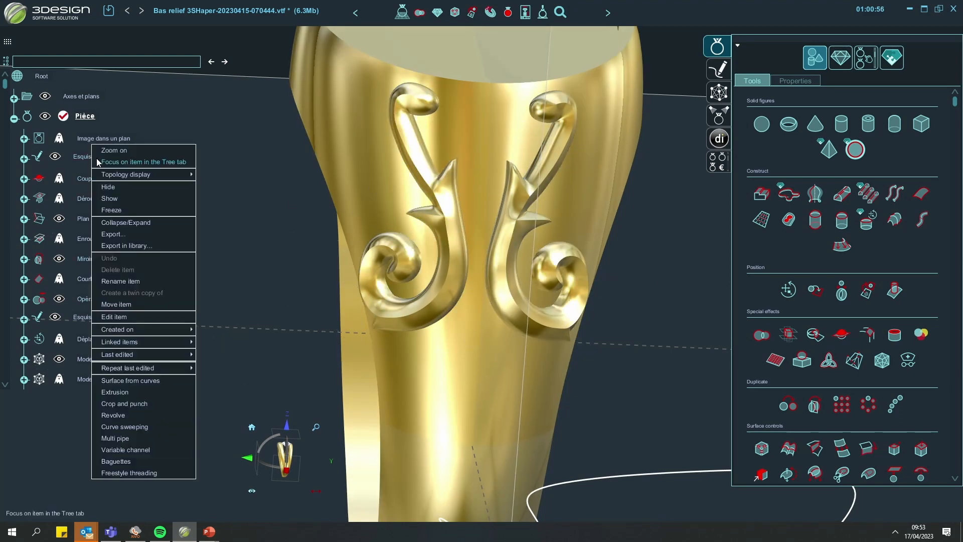
left_click(110, 198)
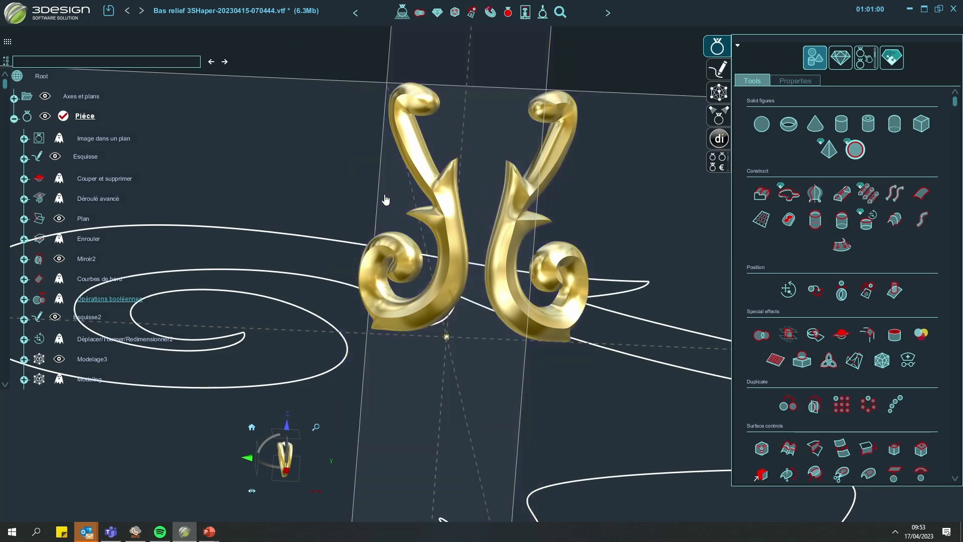
left_click(456, 215)
key("h")
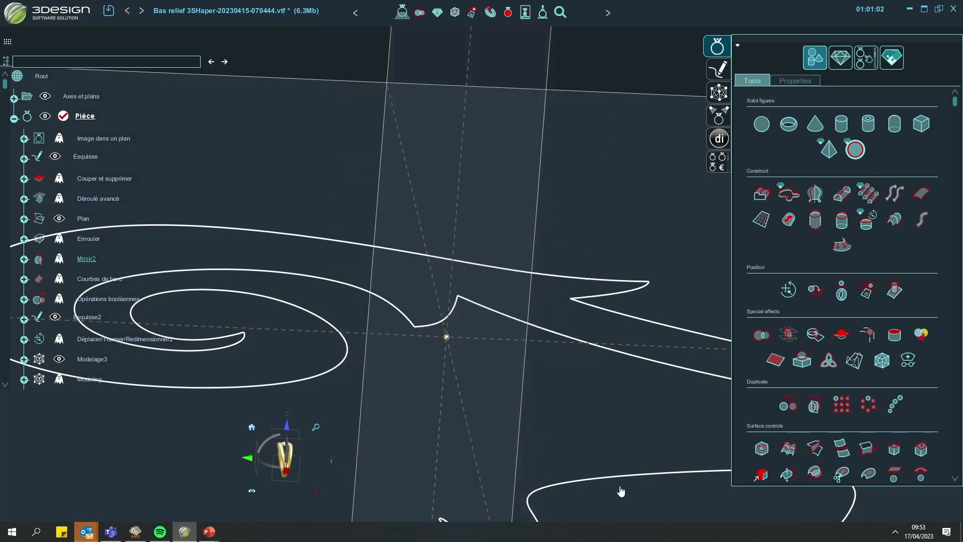
- View the sketch plane from above and select the closed scroll-shaped curve
scroll(533, 450, "down", 4)
middle_click_drag(435, 361, 633, 494)
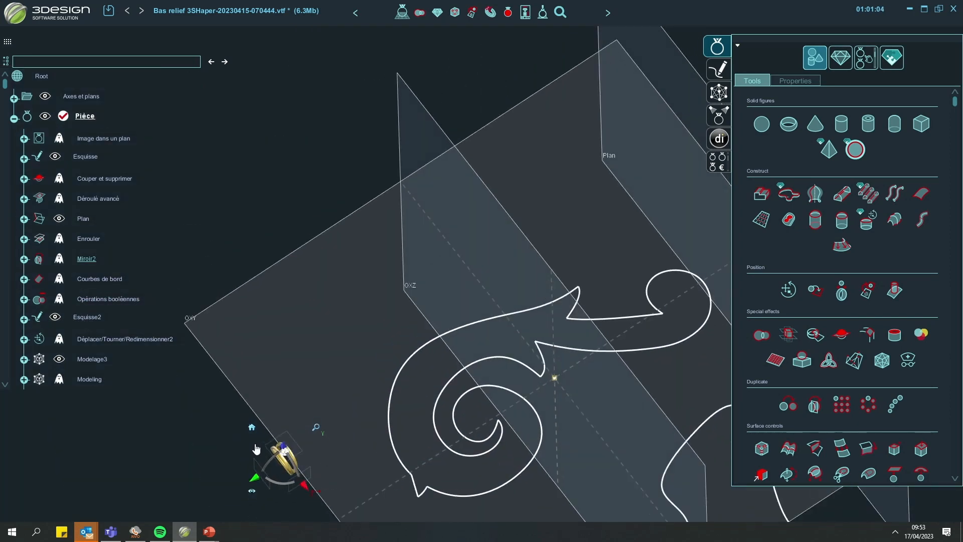
left_click(279, 449)
middle_click_drag(490, 396, 376, 365)
scroll(377, 365, "up", 4)
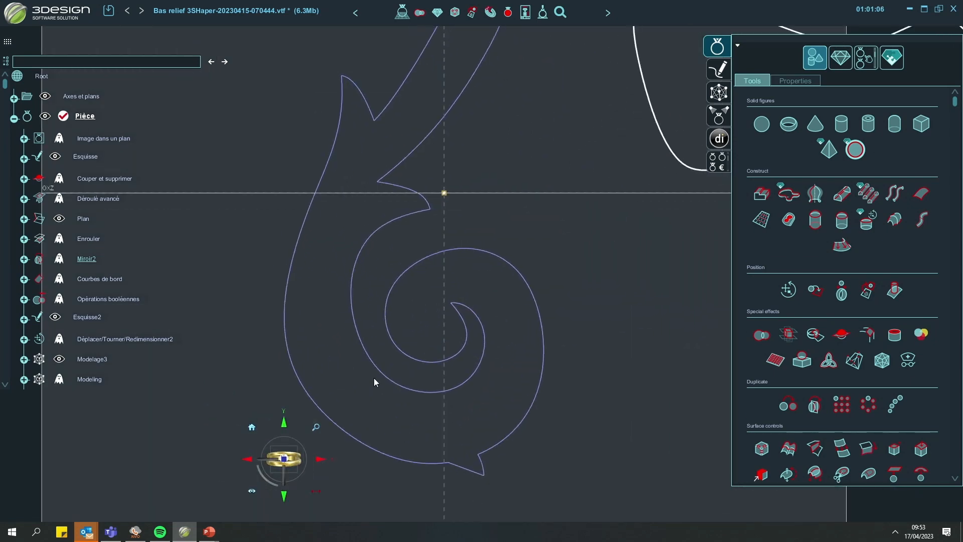
left_click(454, 312)
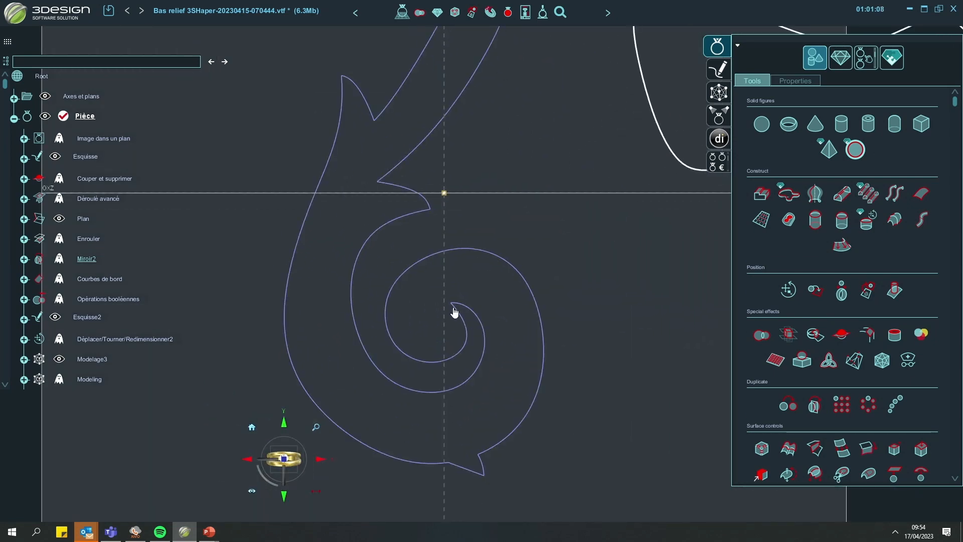
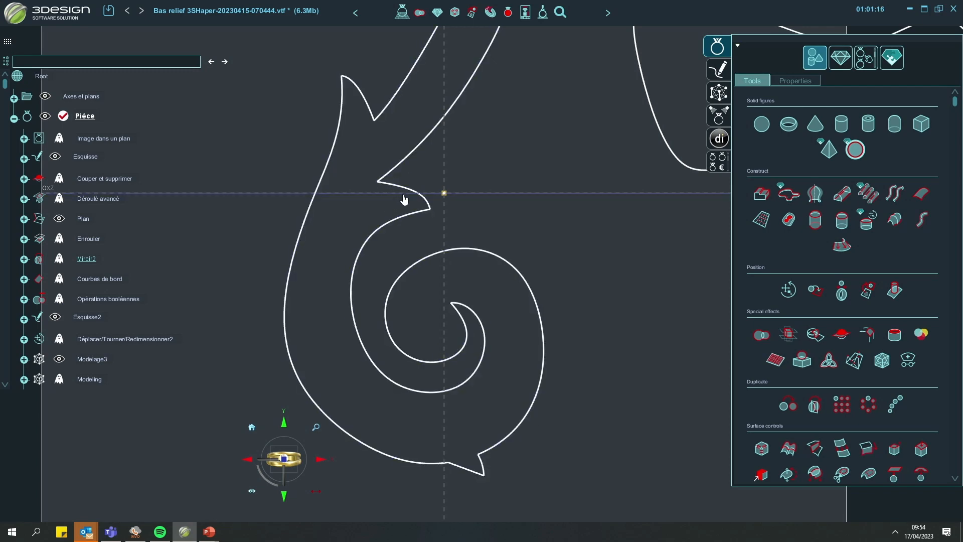
left_click(431, 139)
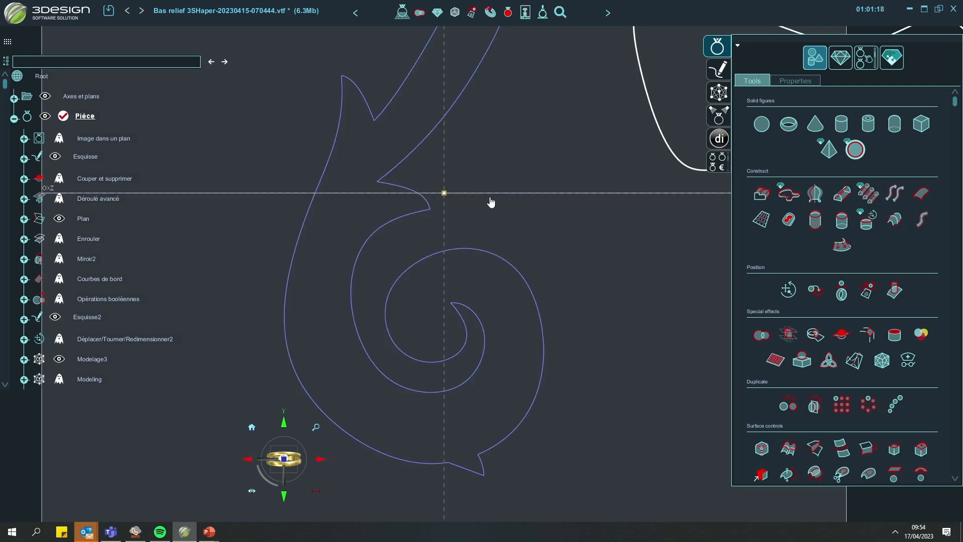
- Start a bas relief from the selected scroll curve with Rebuild contour on and precision at Fast, and preview it
mouse_move(552, 281)
middle_mouse_down()
mouse_move(606, 348)
mouse_move(658, 340)
mouse_move(642, 260)
mouse_move(659, 242)
mouse_move(494, 376)
mouse_move(620, 278)
mouse_move(518, 334)
middle_mouse_up()
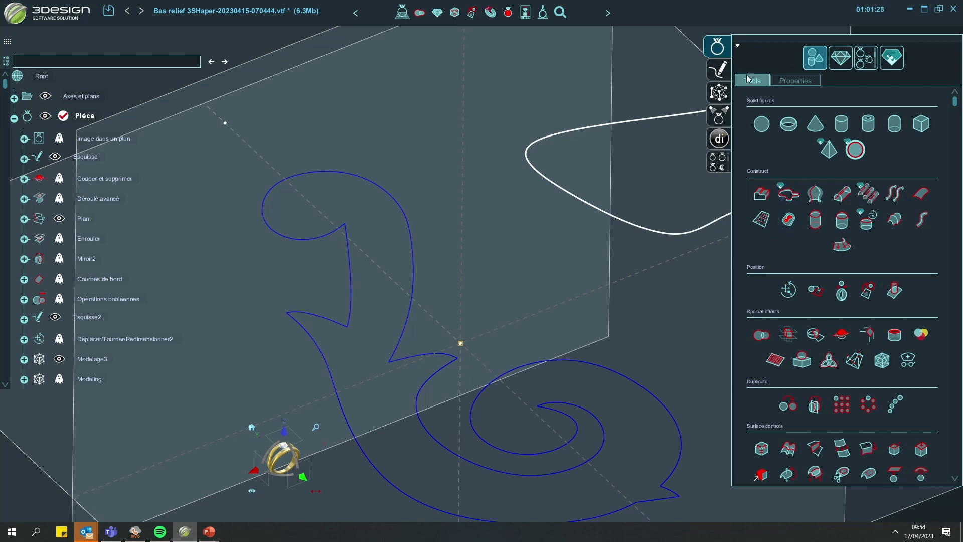
mouse_move(504, 390)
middle_mouse_down()
mouse_move(461, 262)
mouse_move(465, 201)
middle_mouse_up()
middle_click_drag(568, 321, 606, 226)
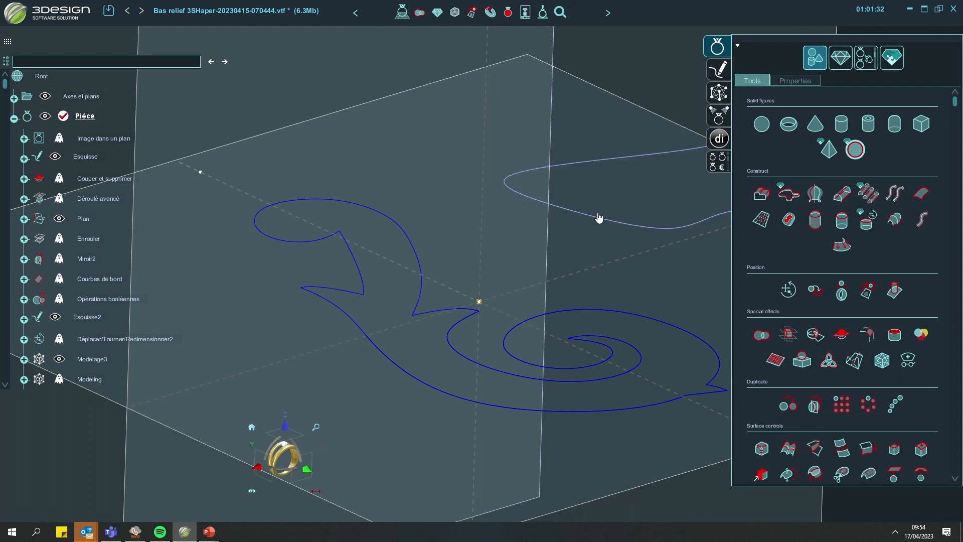
left_click(716, 96)
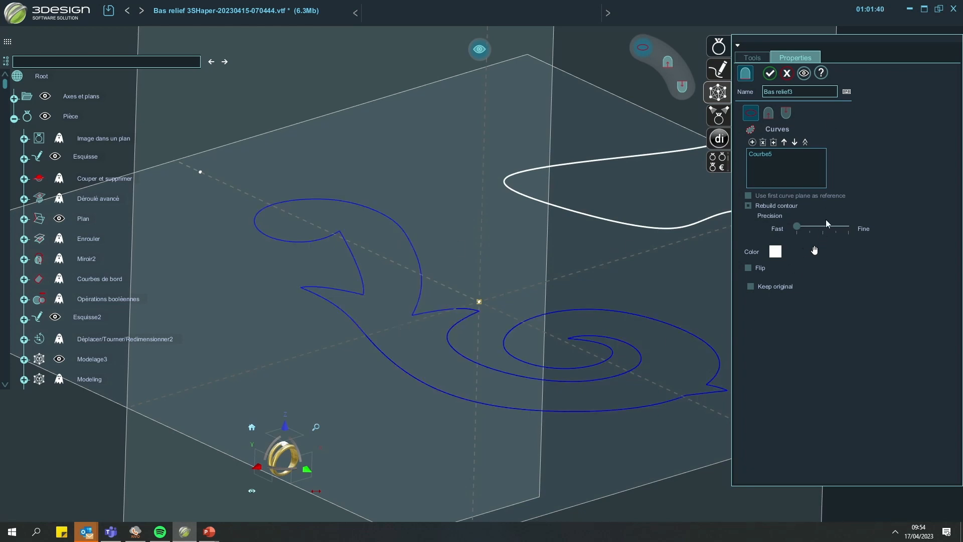
left_click(804, 74)
right_click_drag(573, 210, 346, 336)
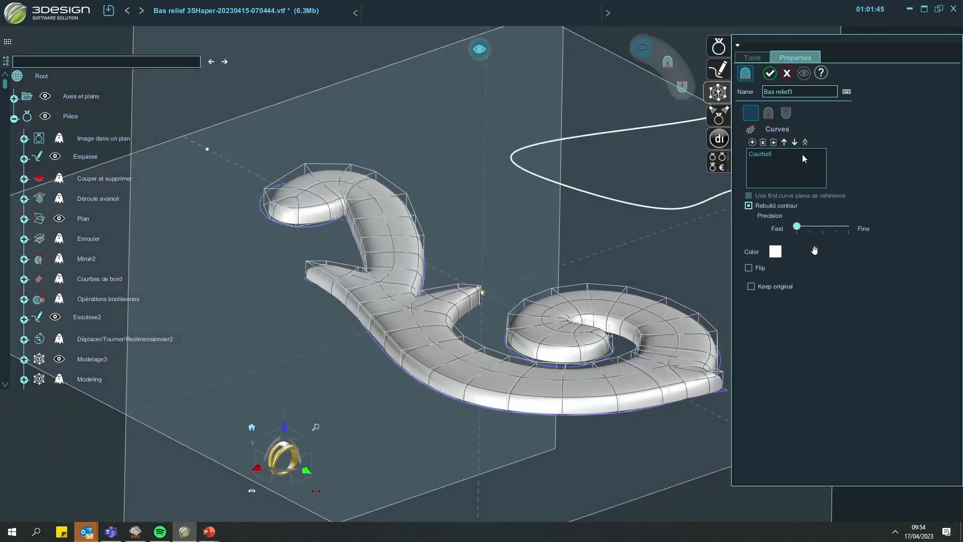
- Raise the top bas relief's extrude height to about 2.6 mm, set the spine mode to Varying with compression, and preview the result
left_click(768, 112)
right_click_drag(665, 303, 580, 300)
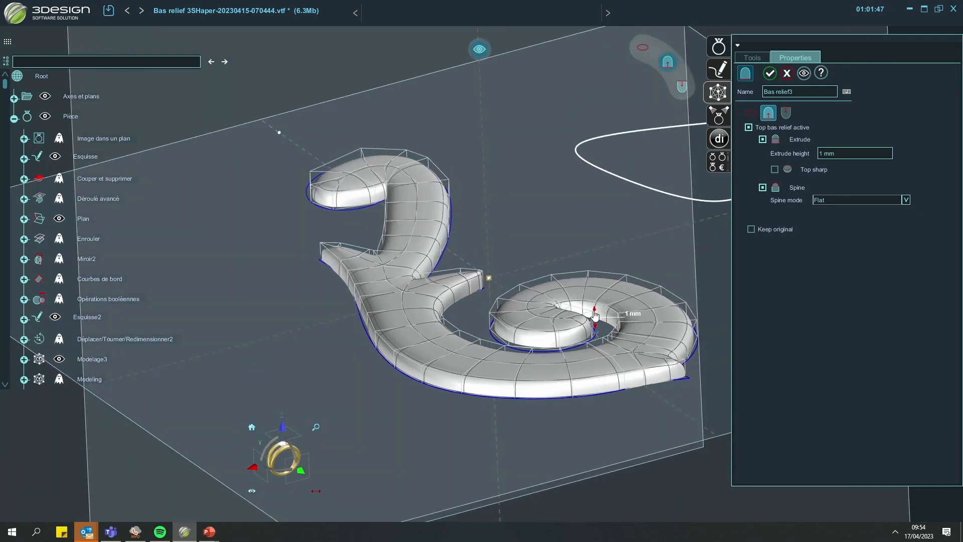
left_click_drag(595, 315, 594, 288)
left_click(845, 198)
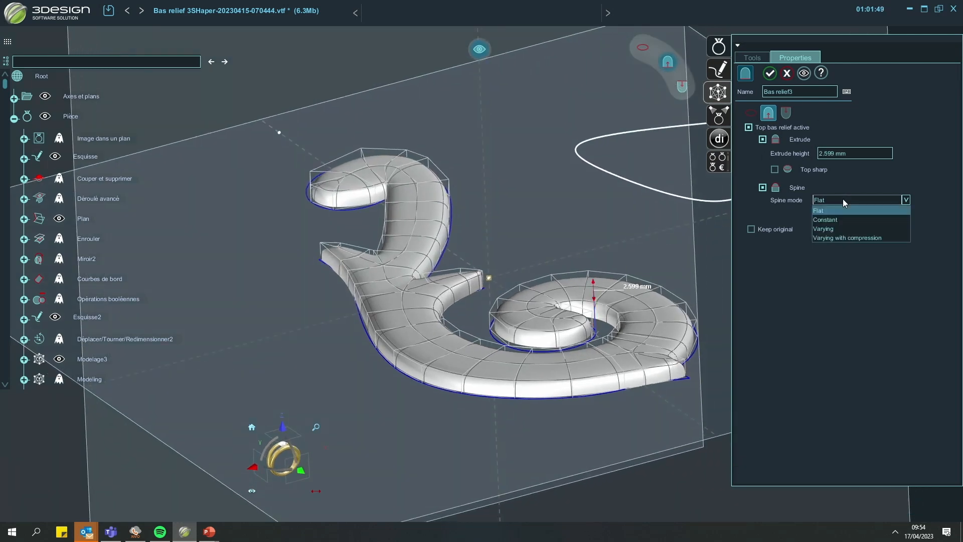
left_click(843, 238)
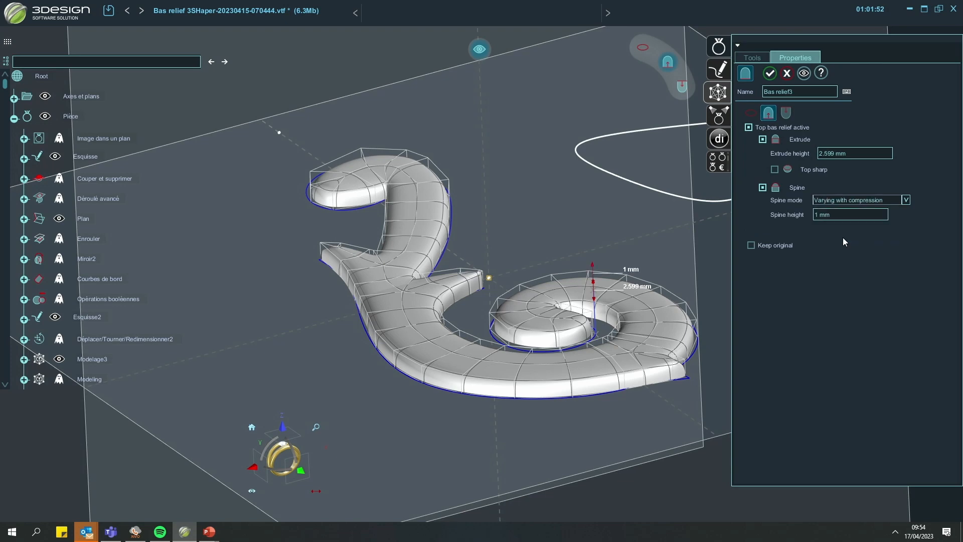
left_click(804, 71)
middle_click_drag(550, 244, 525, 219)
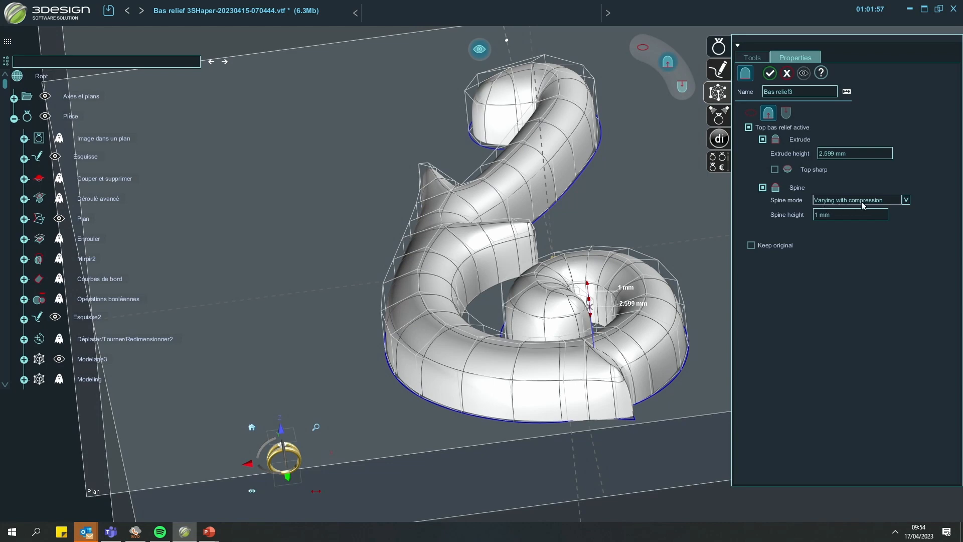
middle_click_drag(524, 365, 586, 296)
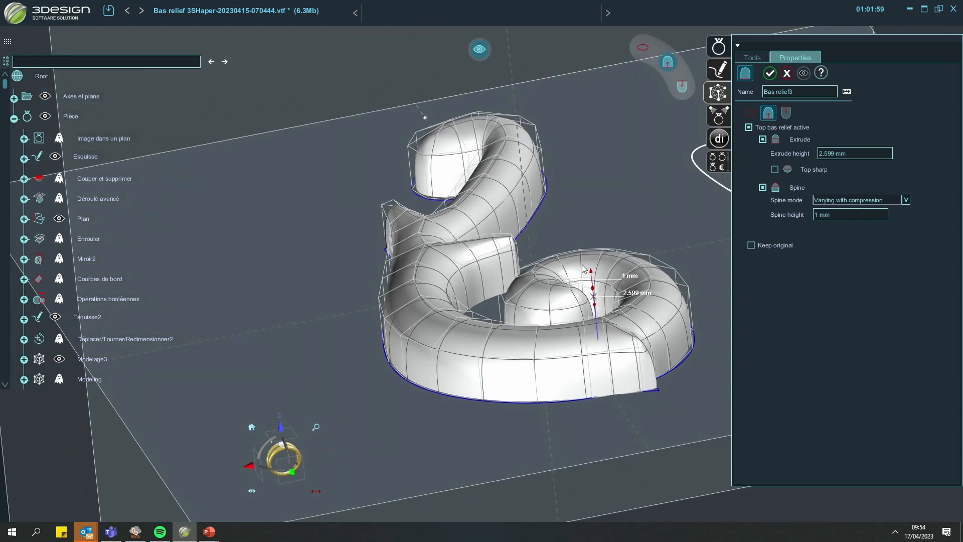
- Raise the spine height of the scroll bas relief to about 1.7 mm and preview the result from several angles
left_click_drag(588, 270, 585, 255)
left_click(804, 73)
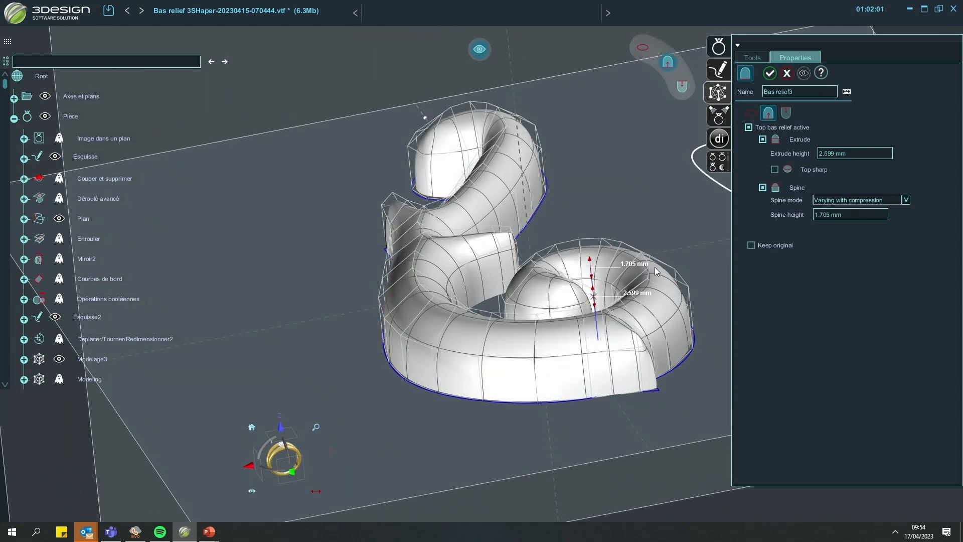
middle_click_drag(477, 251, 428, 285)
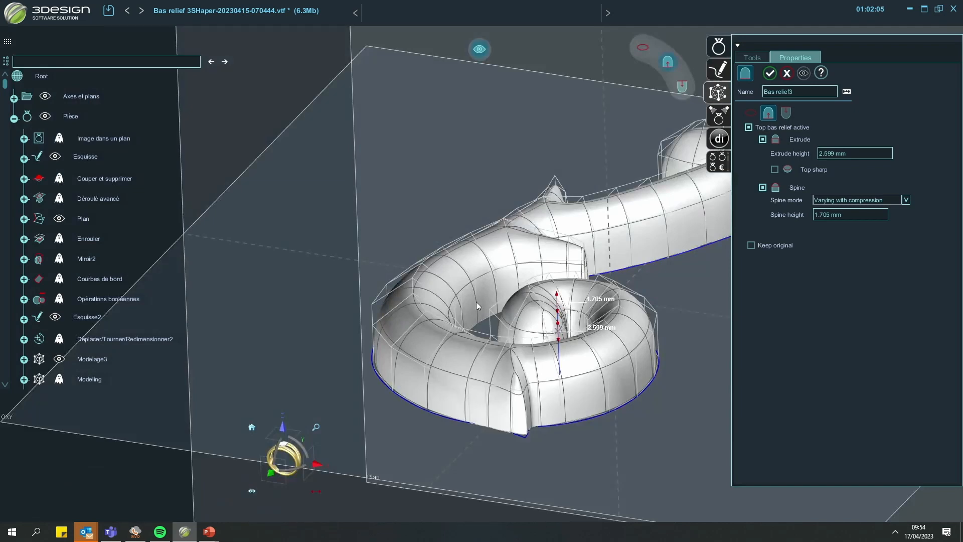
middle_click_drag(477, 305, 562, 264)
scroll(604, 379, "down", 5)
scroll(562, 265, "up", 3)
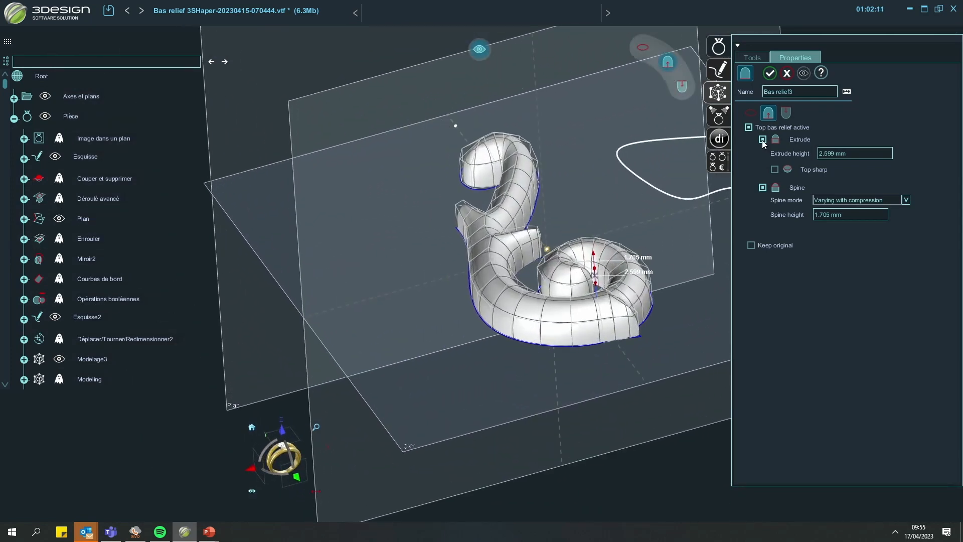
- Set the underside of the scroll bas relief to symetry, preview it from all sides and validate the bas relief
left_click(792, 115)
left_click(812, 129)
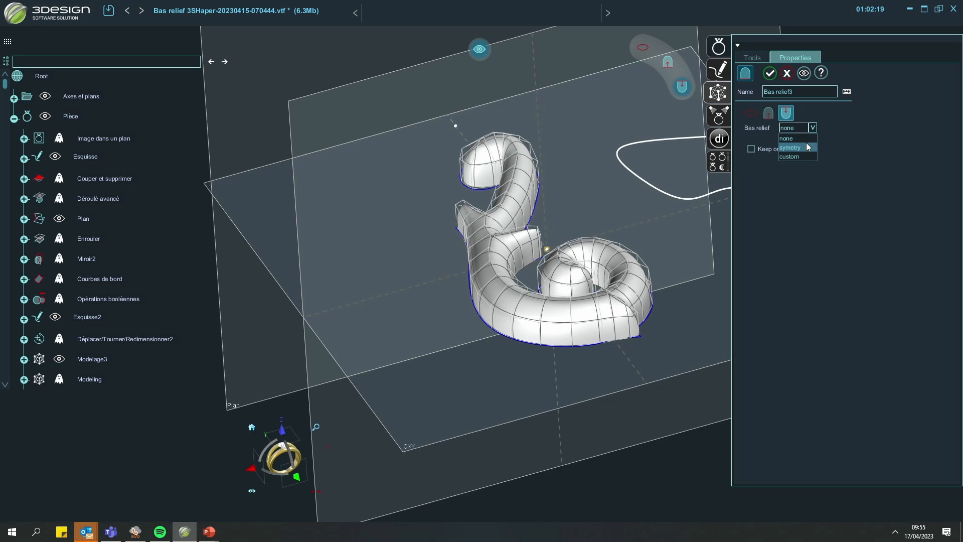
left_click(807, 147)
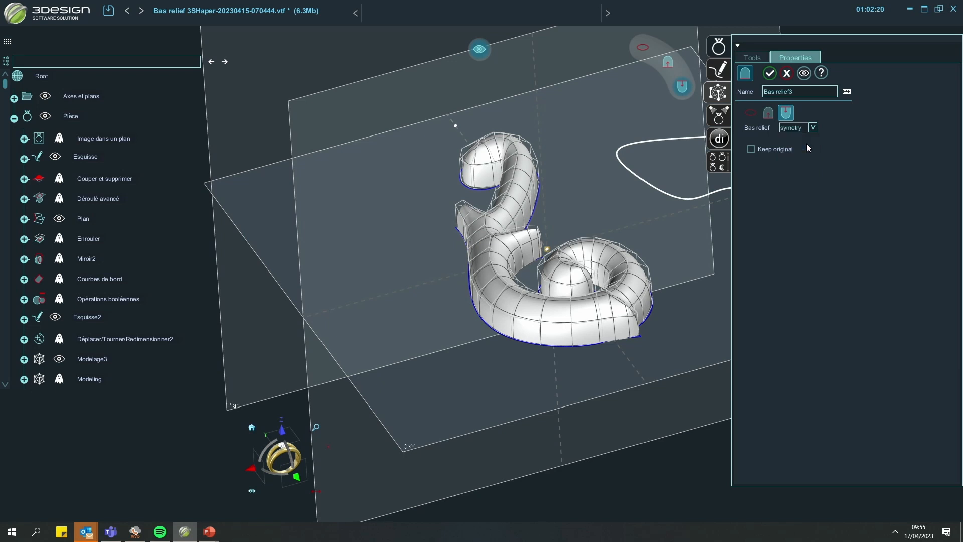
left_click(806, 74)
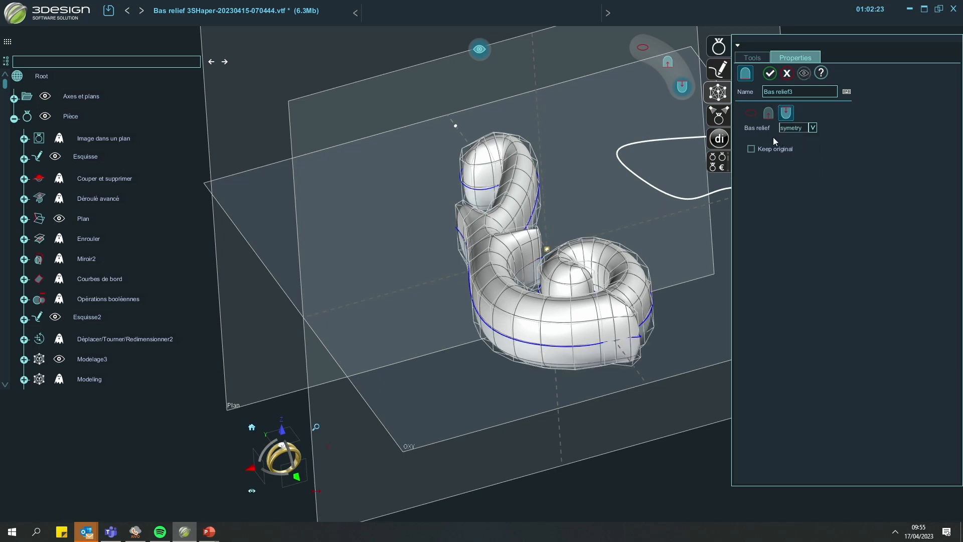
middle_click_drag(547, 110, 433, 339)
middle_click_drag(281, 324, 635, 328)
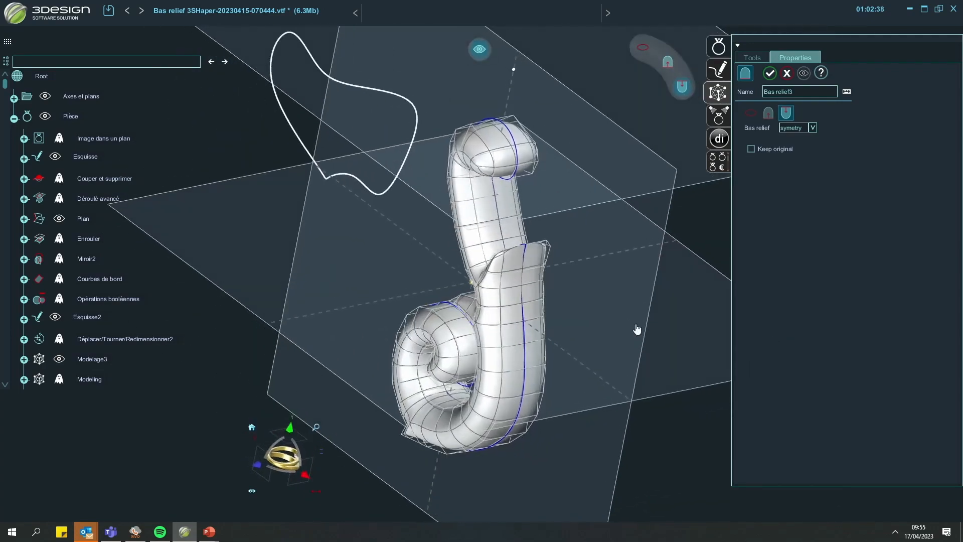
left_click(769, 74)
middle_click_drag(634, 276, 462, 335)
scroll(92, 344, "down", 3)
- Reopen the scroll bas relief from the construction tree to review its curve settings and mesh, and cancel the edit
left_click(25, 378)
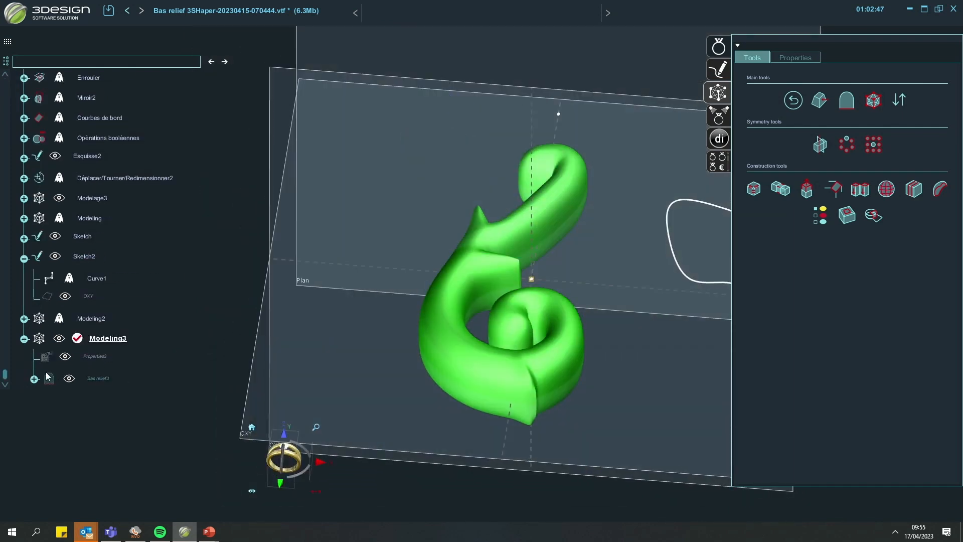
double_click(96, 379)
left_click(752, 114)
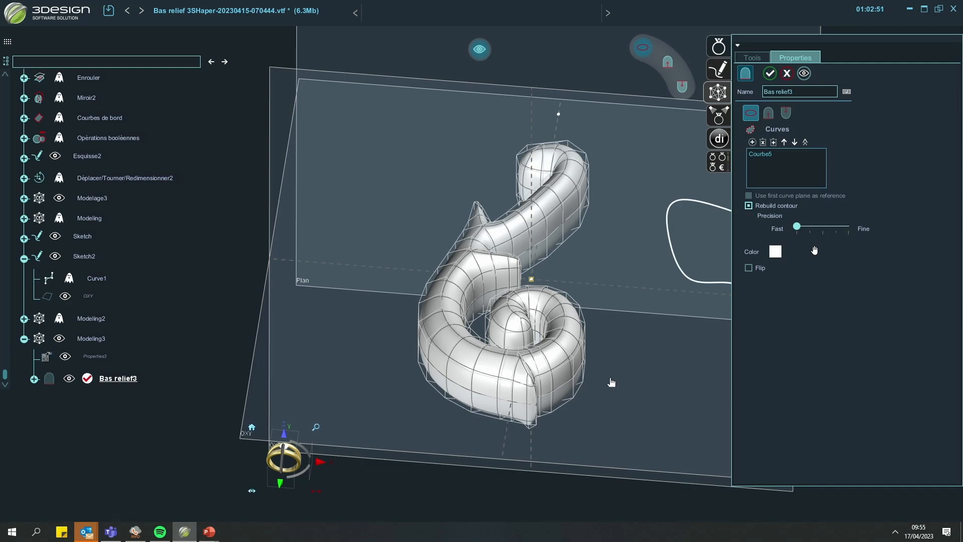
middle_click_drag(611, 383, 634, 265)
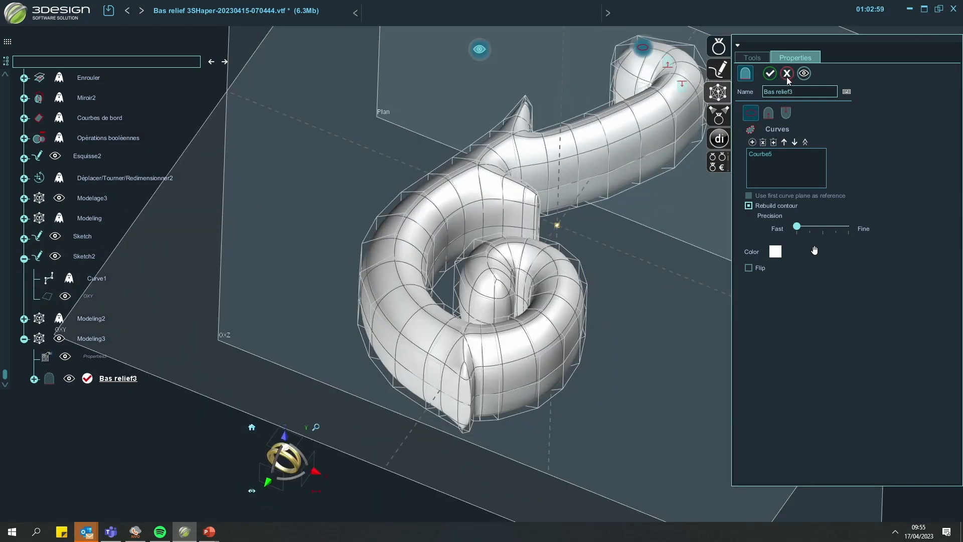
left_click(787, 74)
- Leave the modeling element of the scroll and examine the smooth bas relief from different angles
left_click(788, 104)
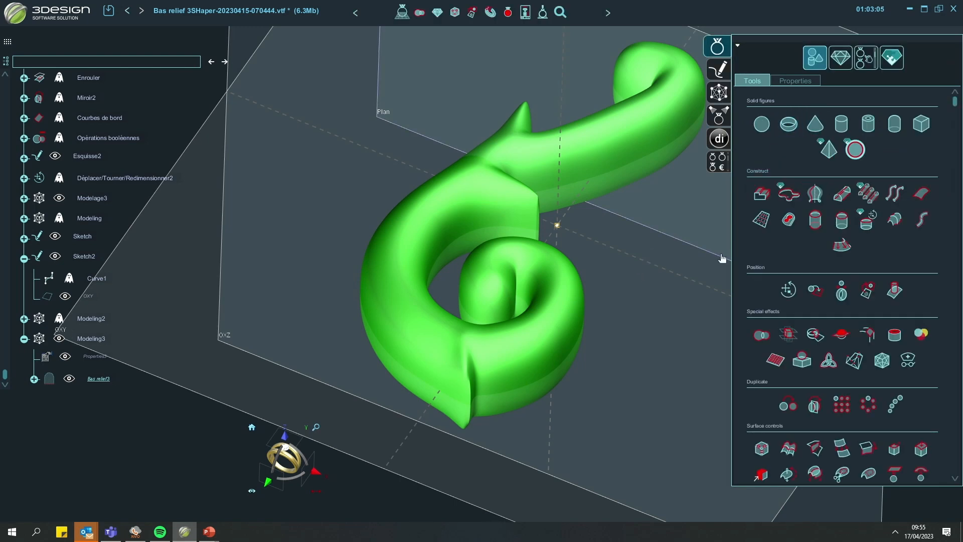
middle_click_drag(471, 313, 542, 389)
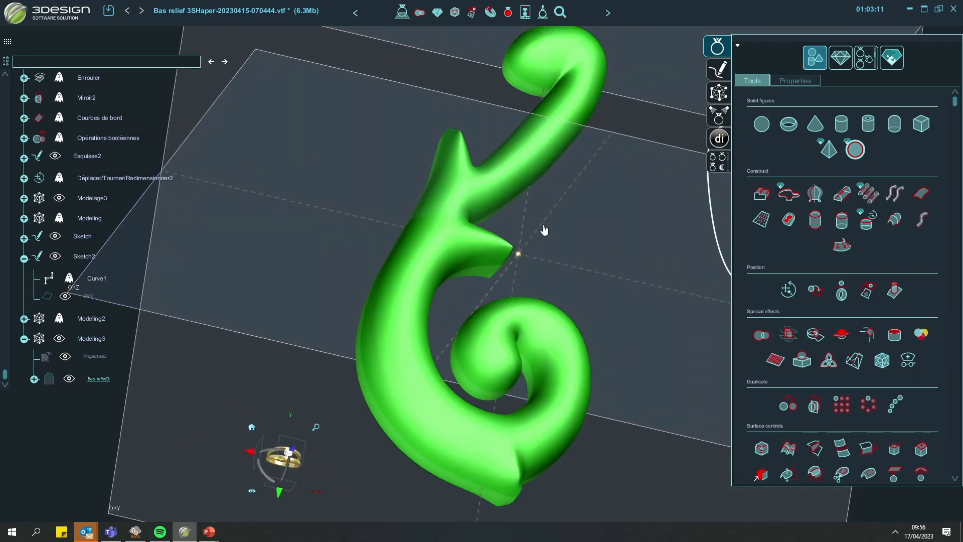
middle_click_drag(558, 237, 590, 250)
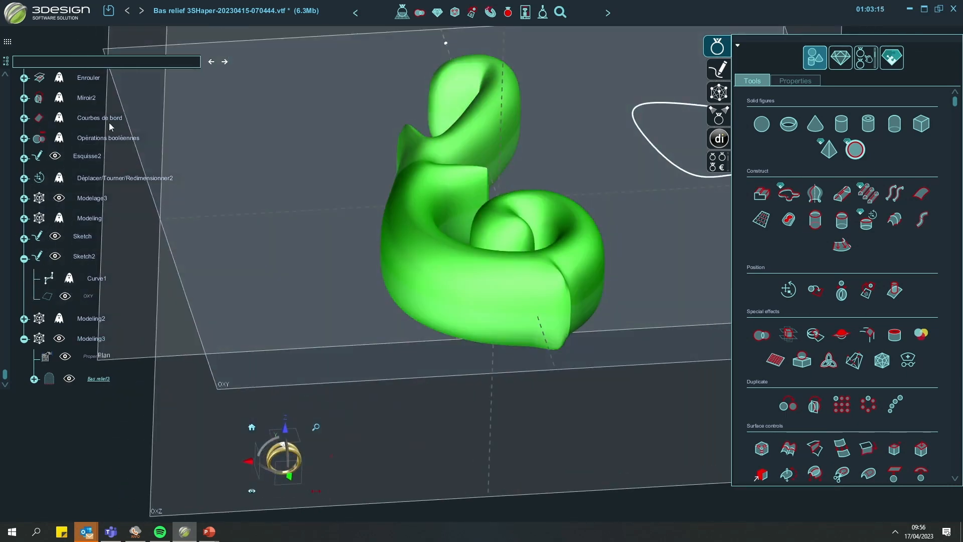
- Create a new document without saving the changes to the bas relief file
left_click(14, 12)
left_click(22, 32)
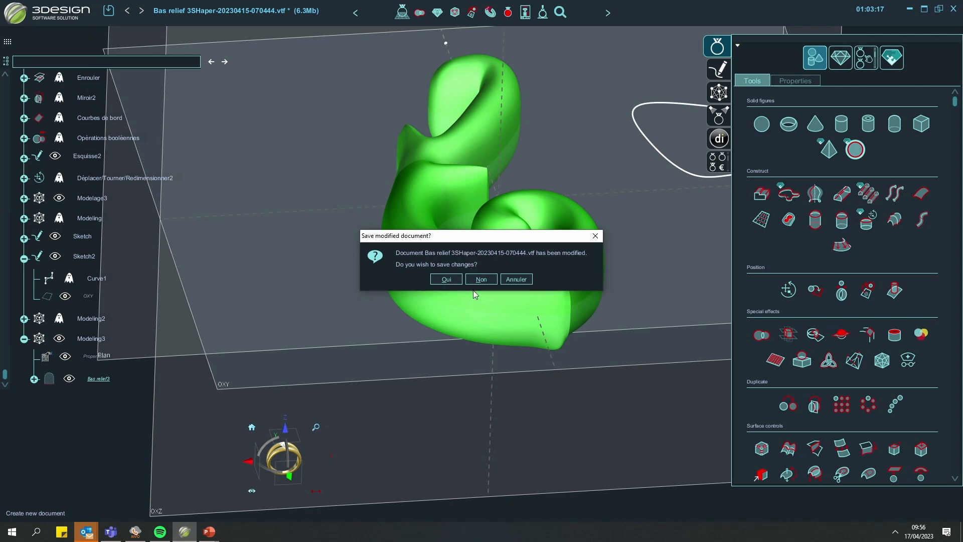
left_click(486, 278)
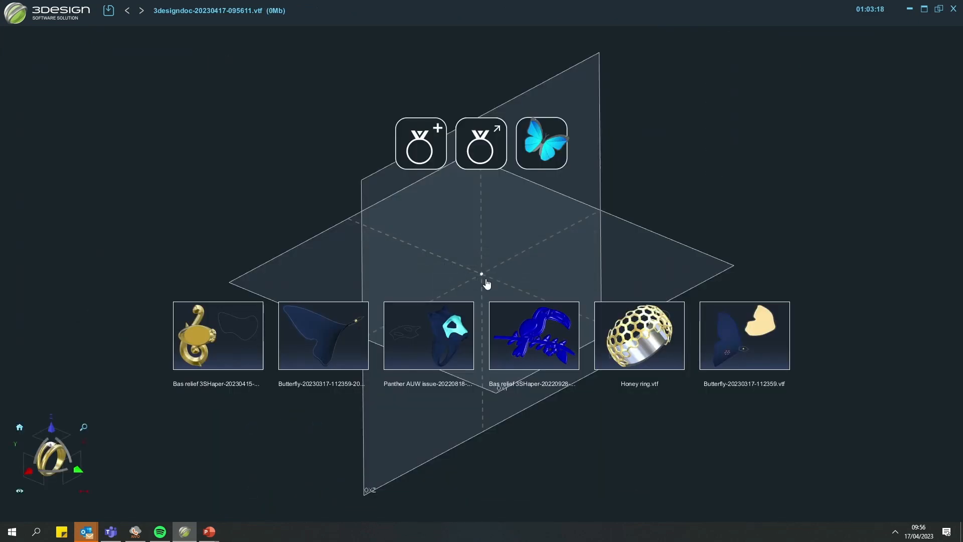
- Start a new part and bring the six-petal flower model from the symbols library into the scene
left_click(436, 145)
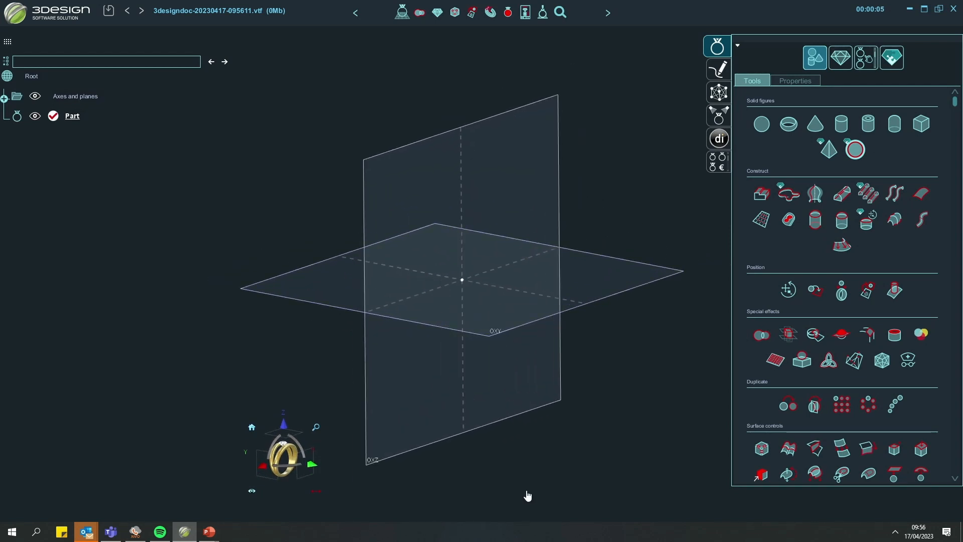
left_click_drag(506, 517, 476, 264)
left_click(15, 325)
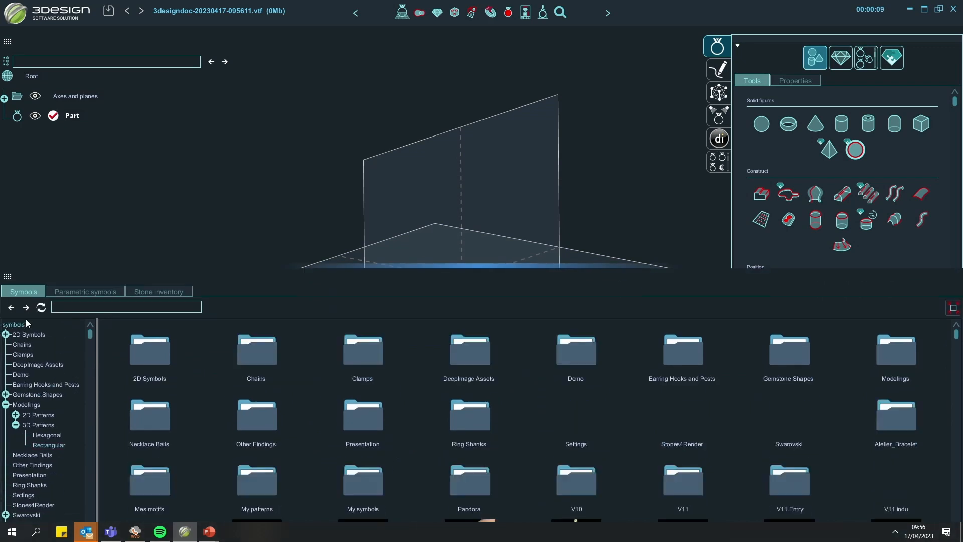
double_click(150, 352)
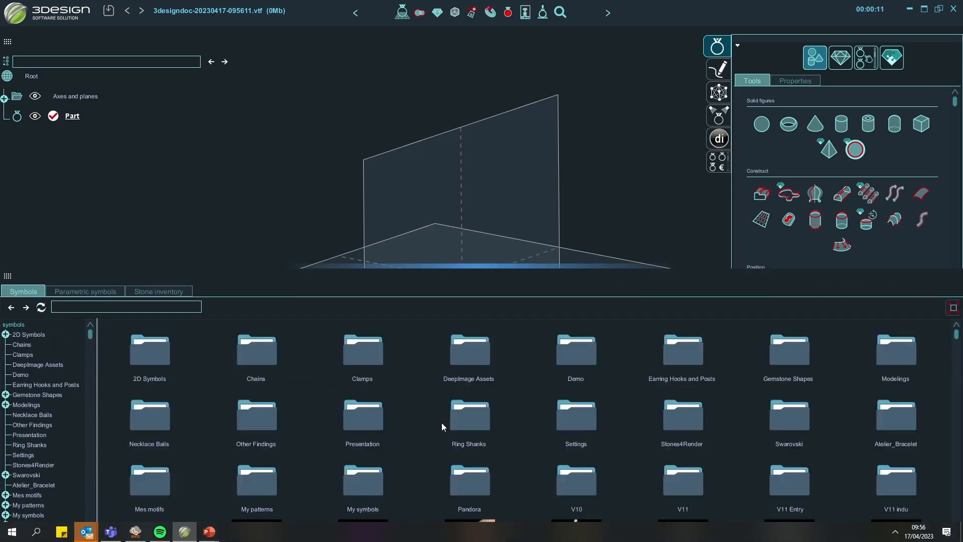
scroll(444, 426, "down", 3)
left_click_drag(453, 426, 502, 246)
left_click(502, 244)
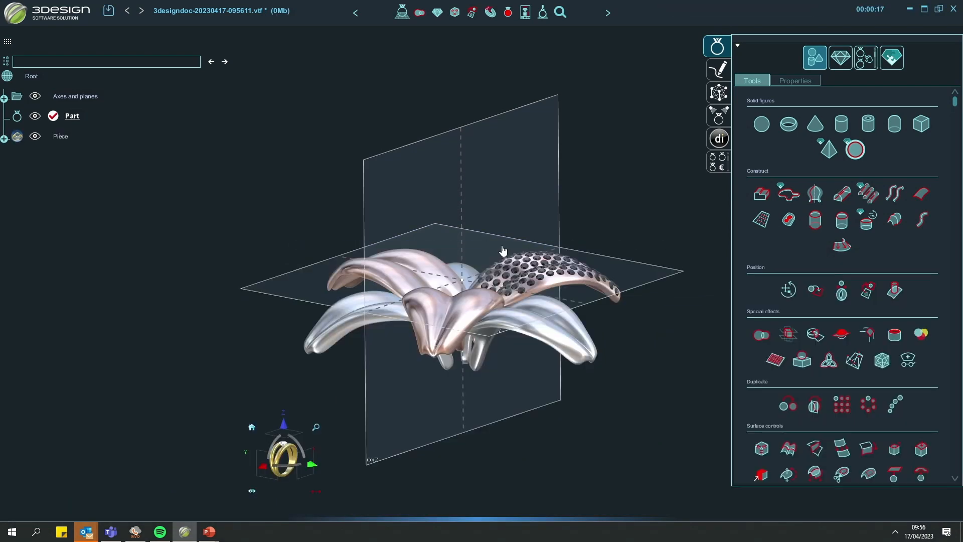
- Start an advanced pavé on the front plain petal of the flower
middle_click_drag(577, 245, 755, 388)
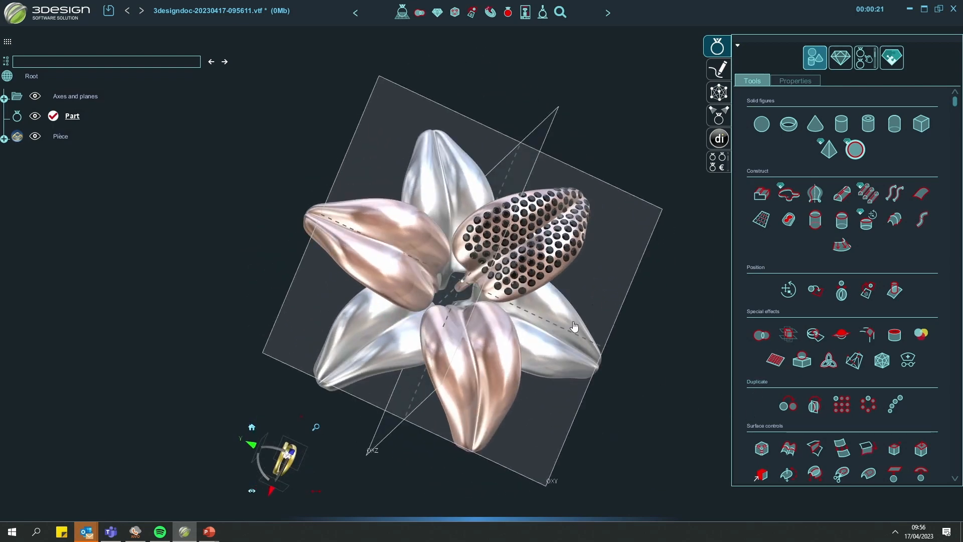
middle_click_drag(517, 427, 688, 274)
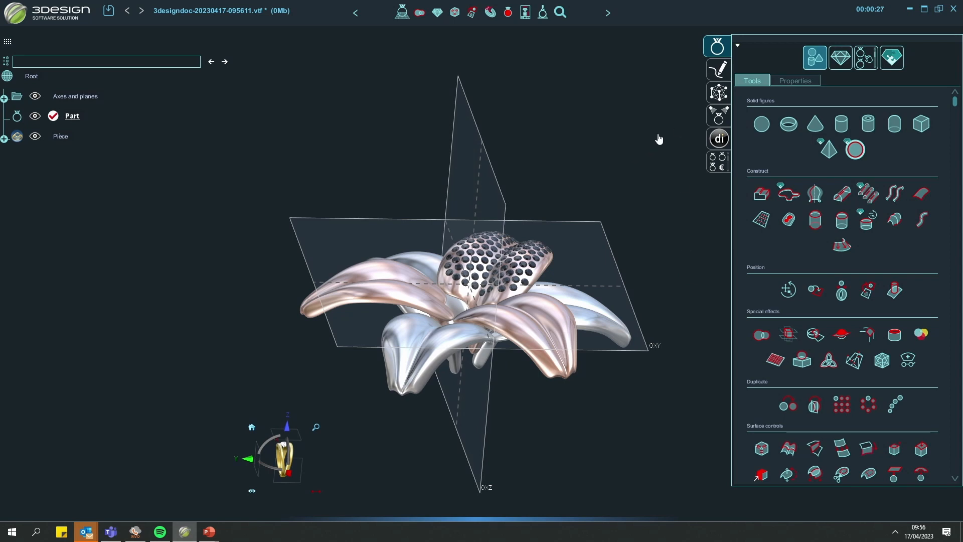
middle_click_drag(564, 300, 511, 365)
left_click(511, 366)
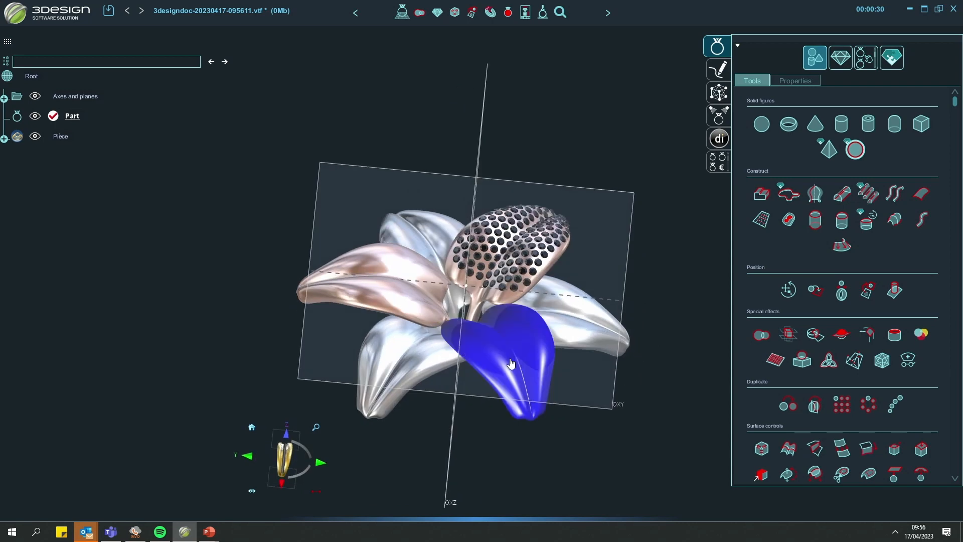
left_click(840, 57)
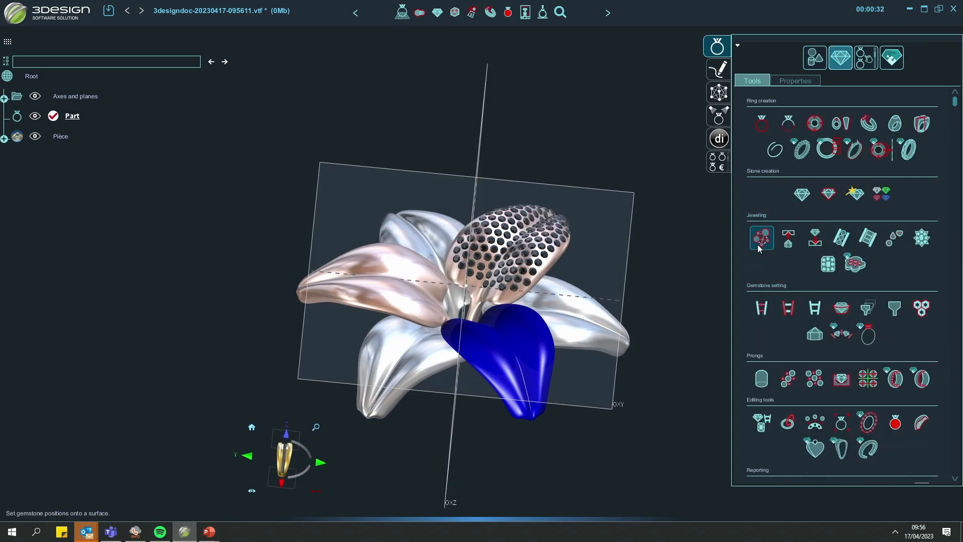
middle_click_drag(410, 353, 451, 266)
scroll(502, 306, "up", 3)
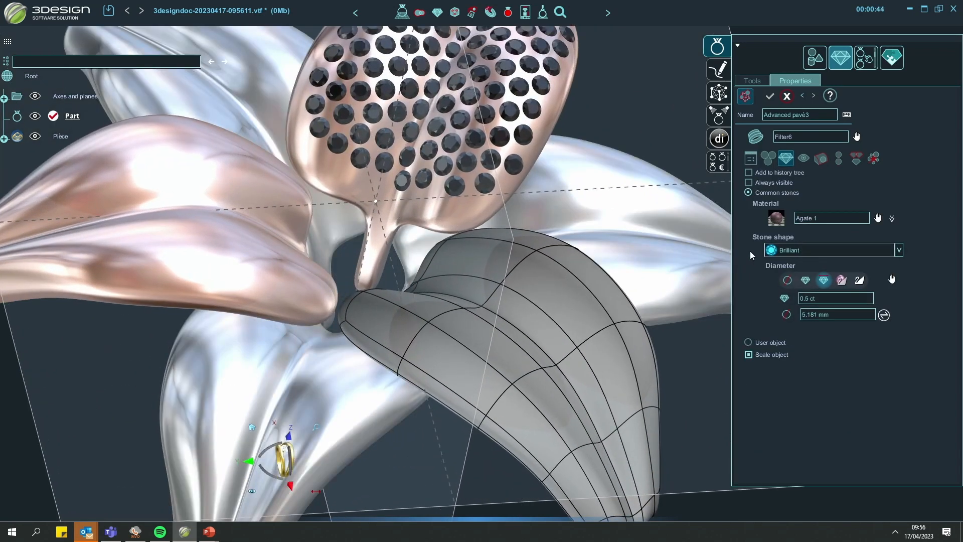
- Add the pavé stones to the history tree and enable the display of unassigned position color
left_click(878, 218)
scroll(524, 242, "up", 1)
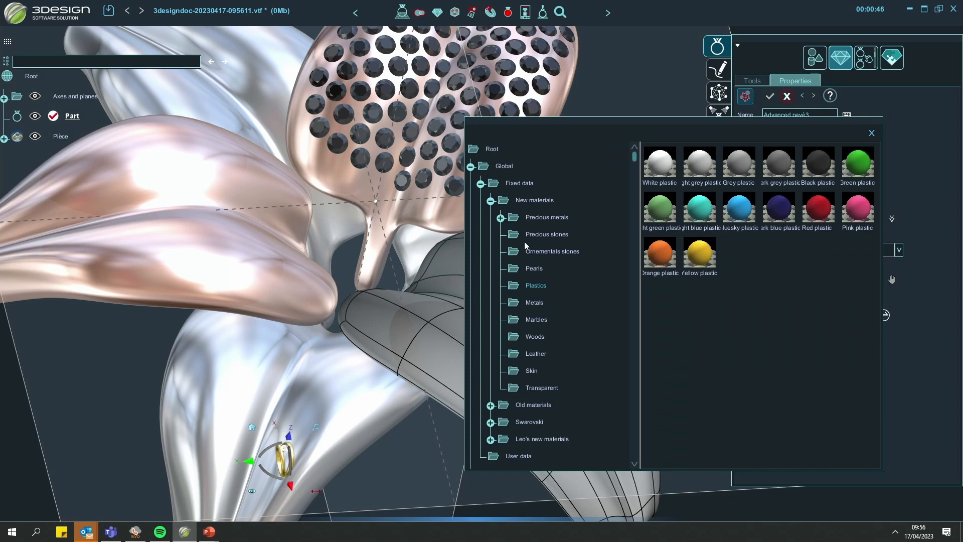
left_click(870, 134)
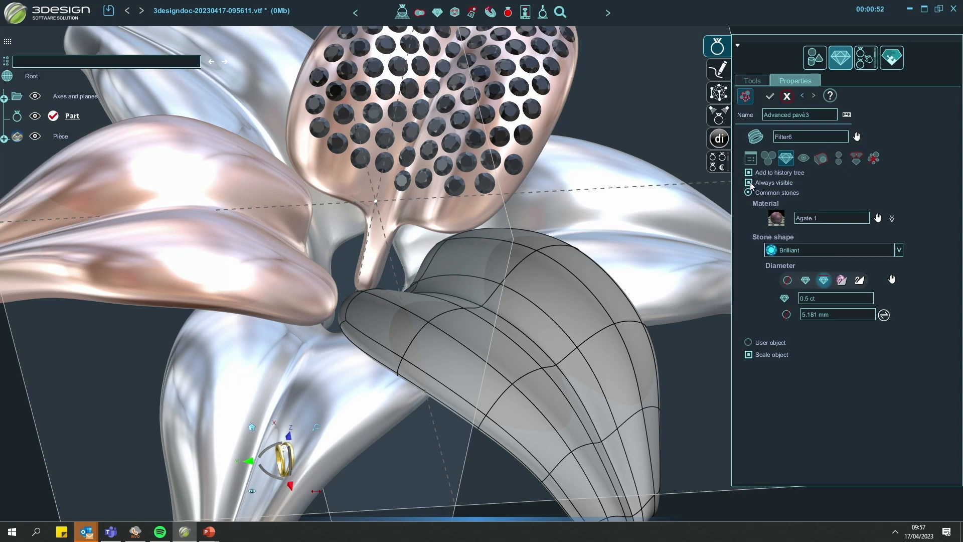
left_click(803, 158)
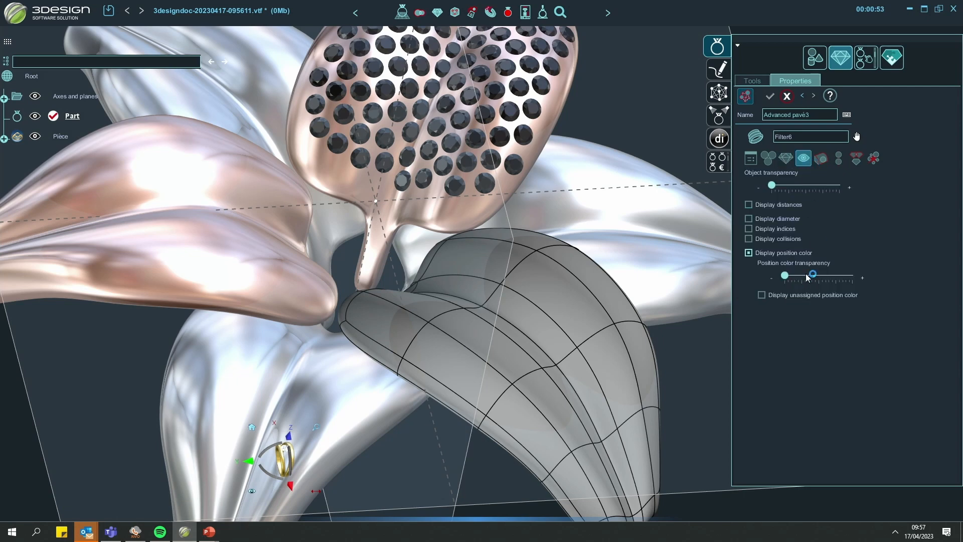
left_click(762, 296)
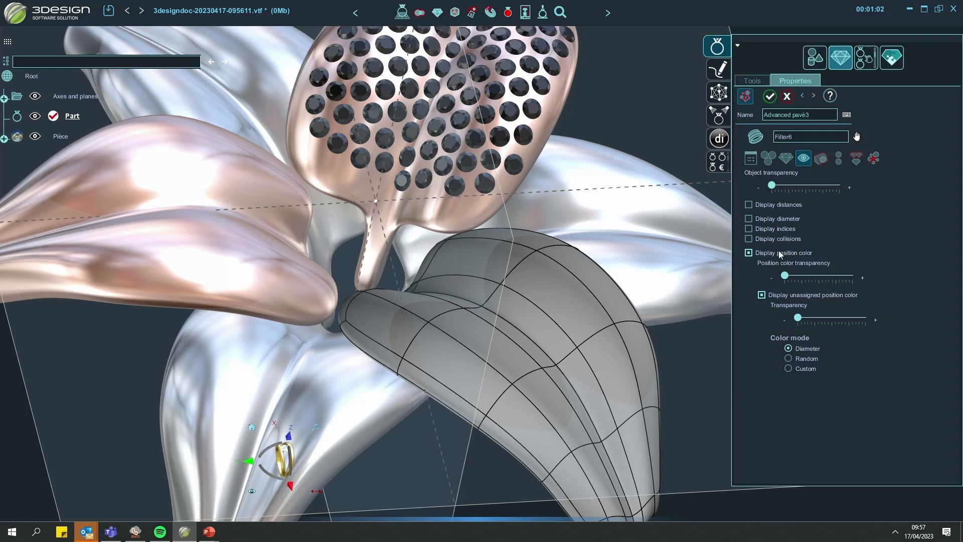
- Place a first stone position of 0.8 mm diameter on the petal surface
left_click(752, 159)
scroll(652, 295, "up", 3)
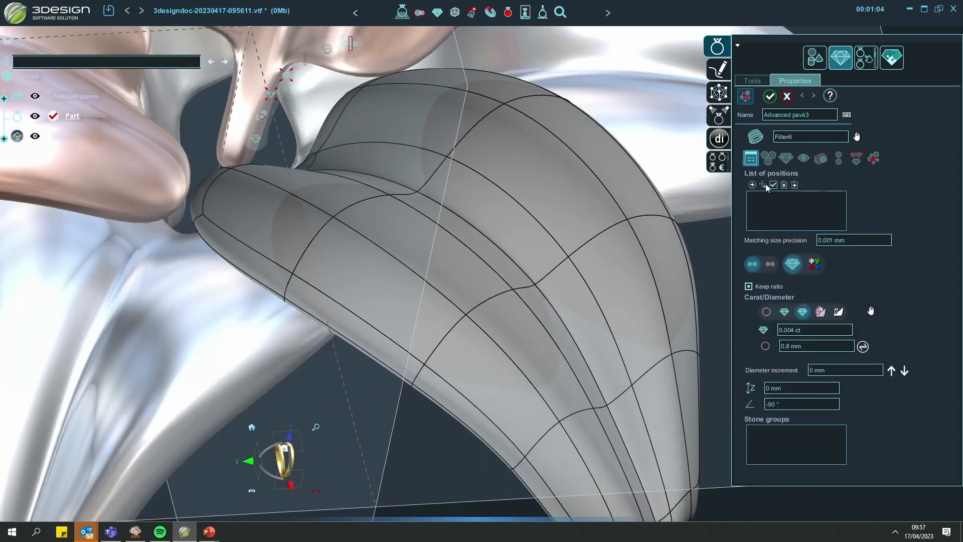
left_click(753, 186)
left_click(570, 236)
scroll(577, 258, "up", 3)
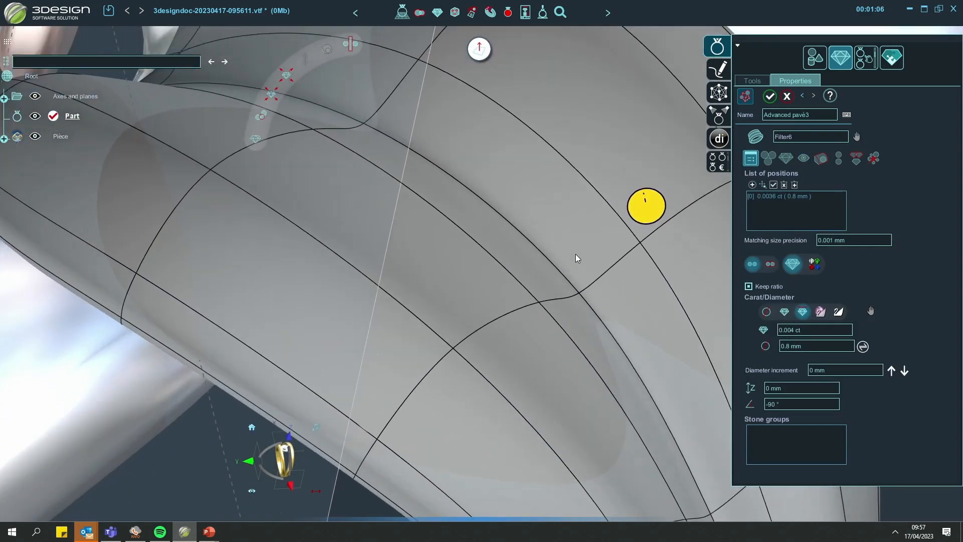
scroll(560, 213, "up", 3)
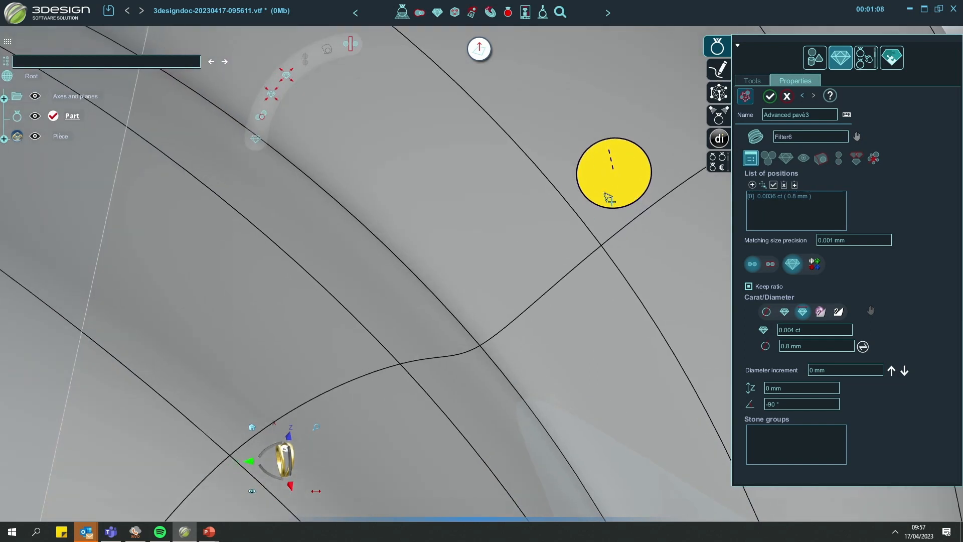
- Display the diameter on the pavé stone positions
left_click(791, 160)
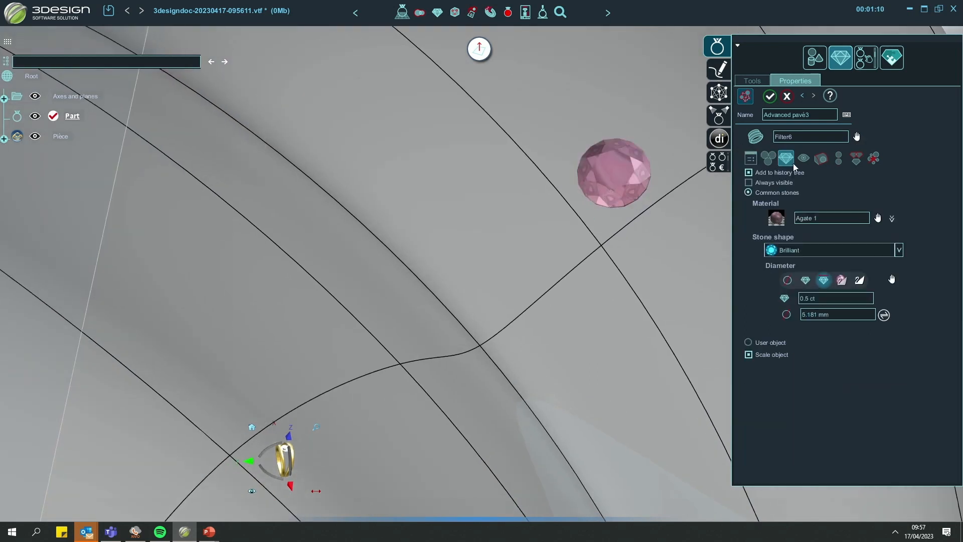
left_click(802, 160)
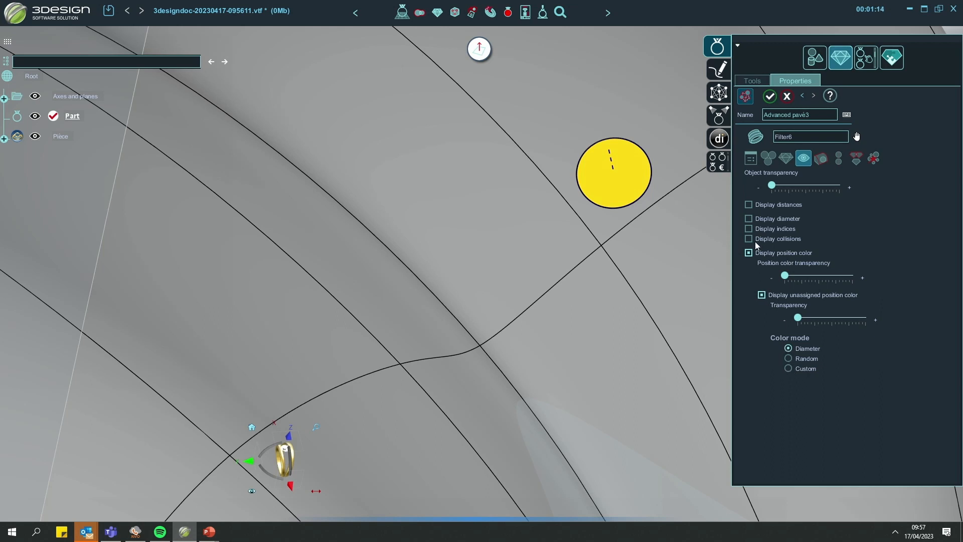
left_click(749, 219)
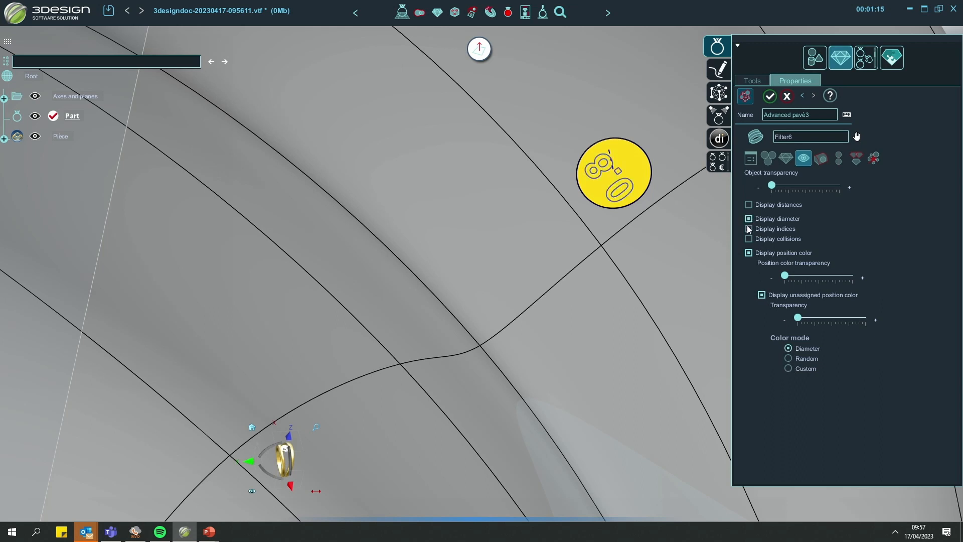
- Place a second 0.8 mm stone position beside the first and two 1.2 mm positions next to them
left_click(751, 158)
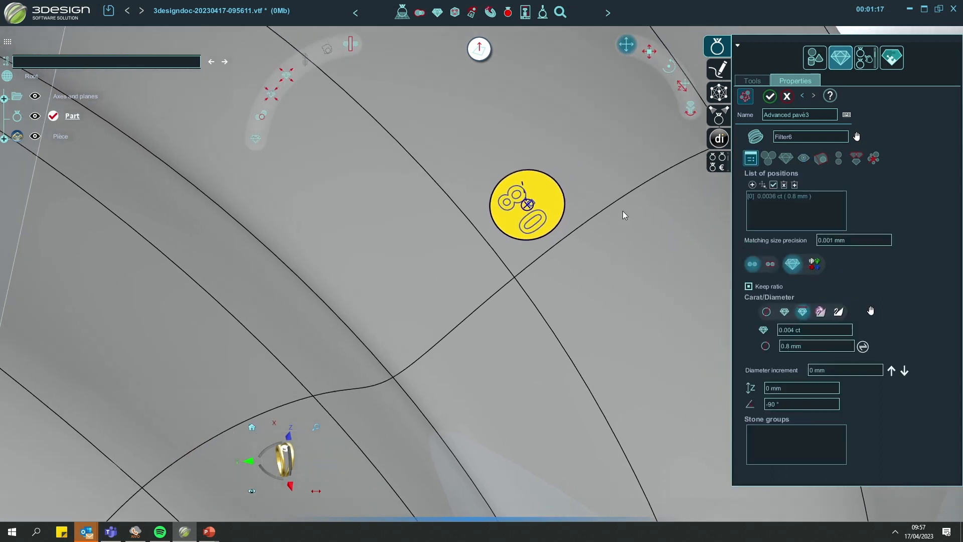
left_click(752, 185)
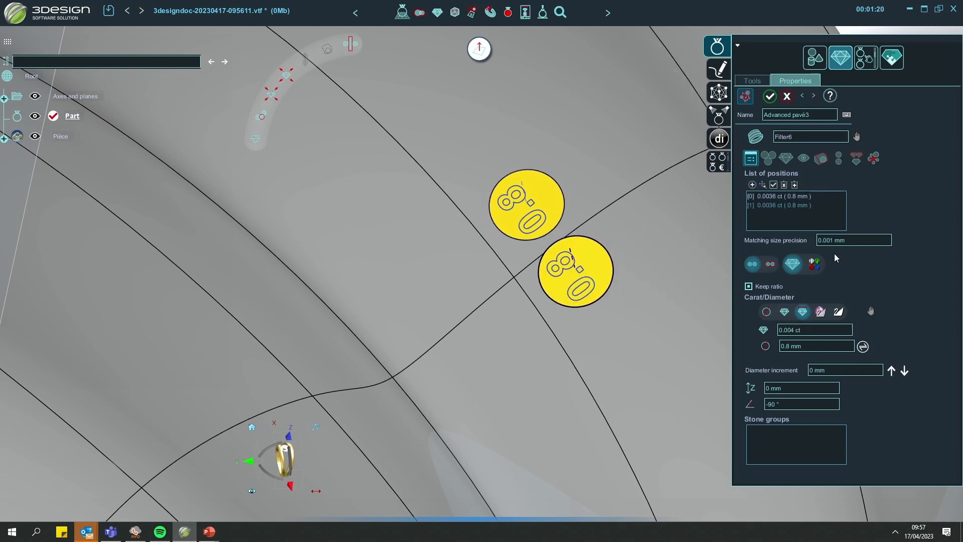
double_click(791, 345)
type("1.2")
key("Return")
left_click(635, 189)
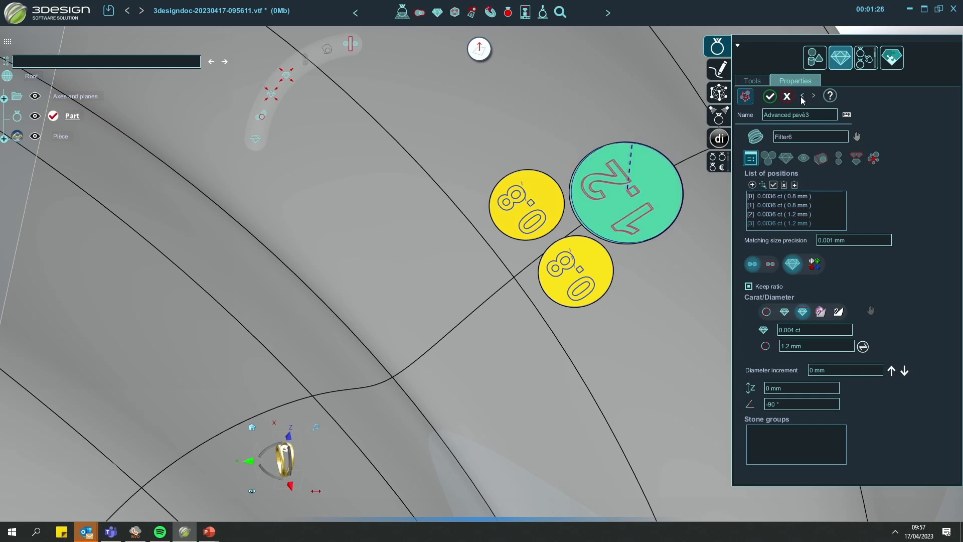
left_click(549, 118)
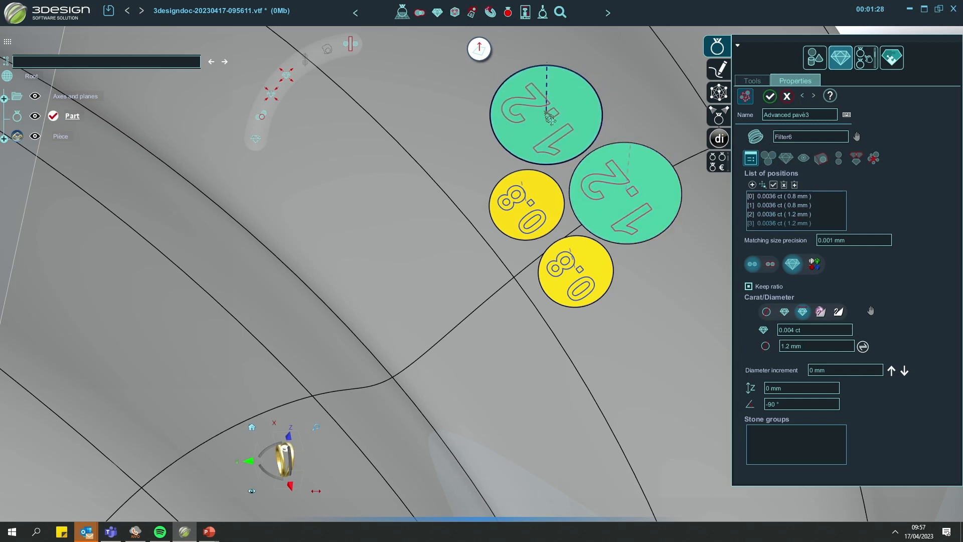
- Display the distances between neighbouring stone positions
left_click(804, 159)
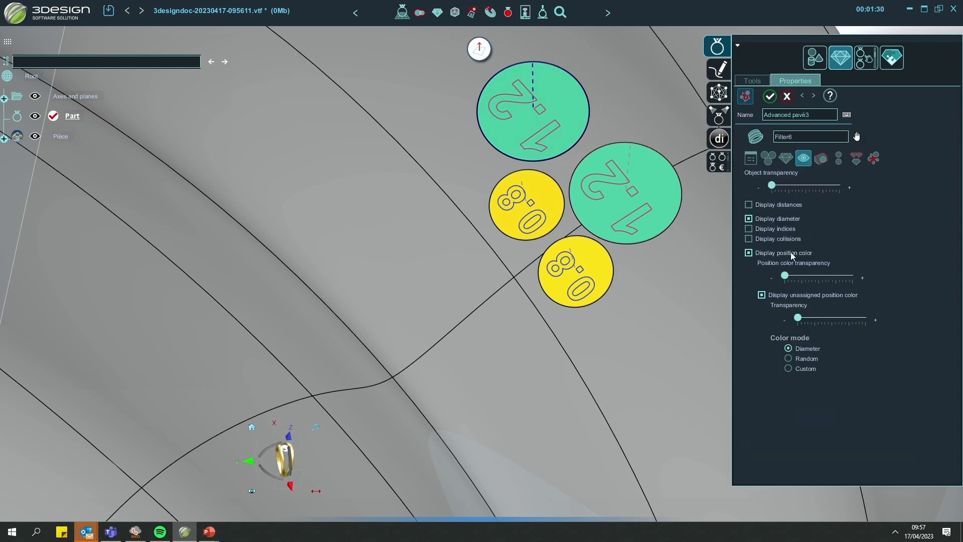
left_click(749, 204)
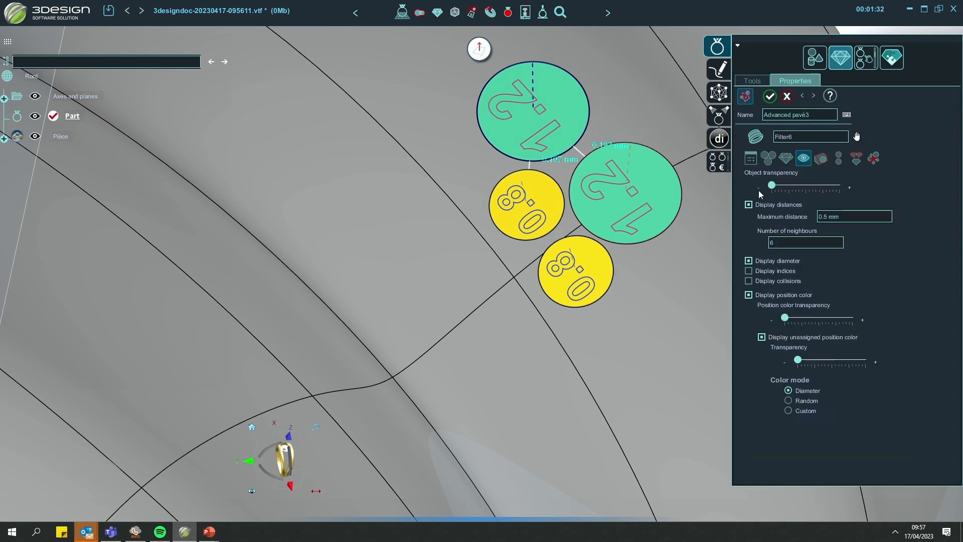
left_click(750, 158)
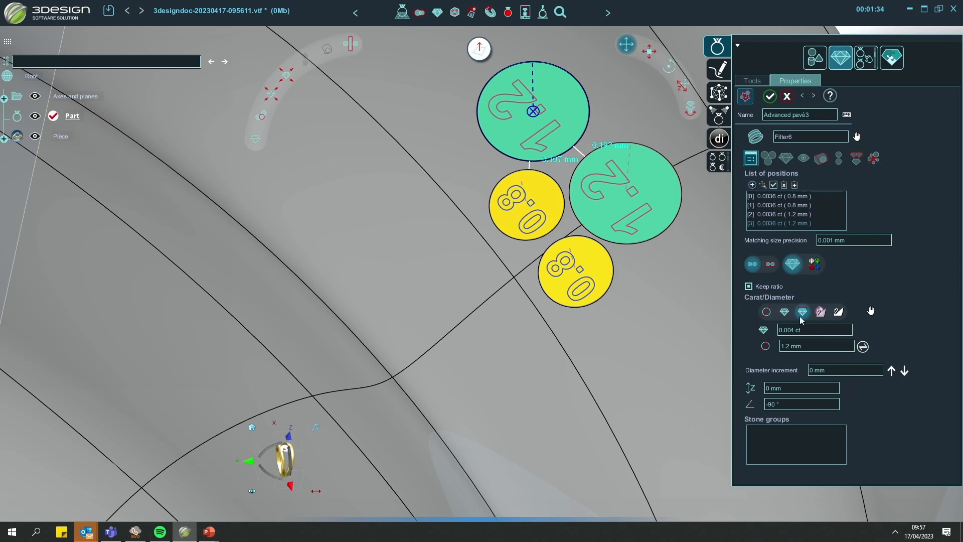
- Enlarge the last placed 1.2 mm stone position to 1.4 mm and shift it slightly away from its neighbours
left_click(819, 344)
scroll(818, 345, "up", 2)
middle_click_drag(692, 330, 581, 353)
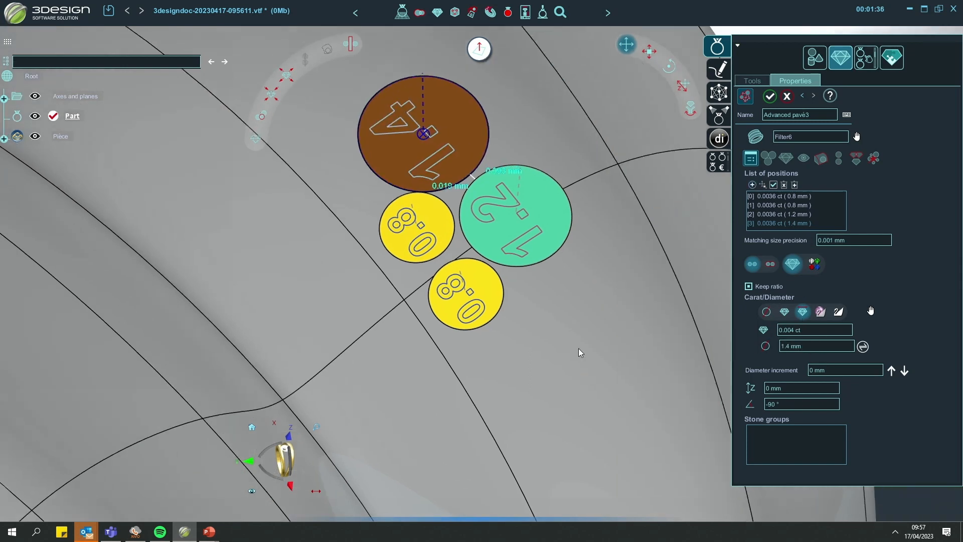
left_click_drag(421, 132, 436, 131)
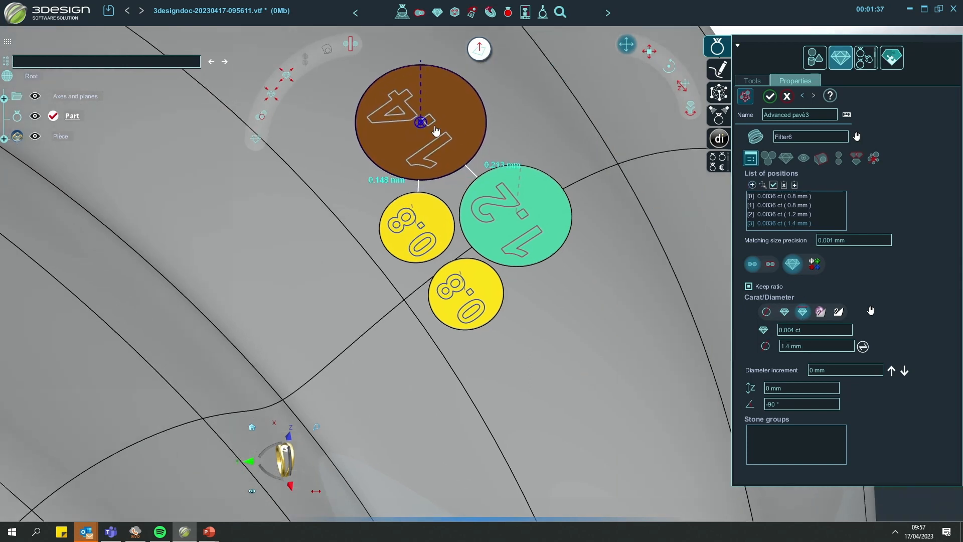
- Add three more 1.4 mm stone positions in an arc around the 1.2 mm position
left_click(763, 184)
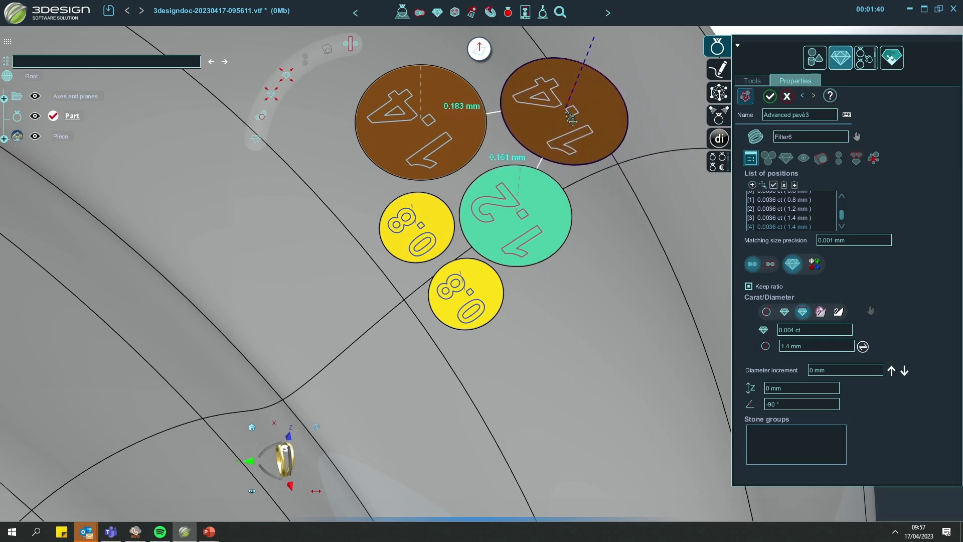
left_click(571, 119)
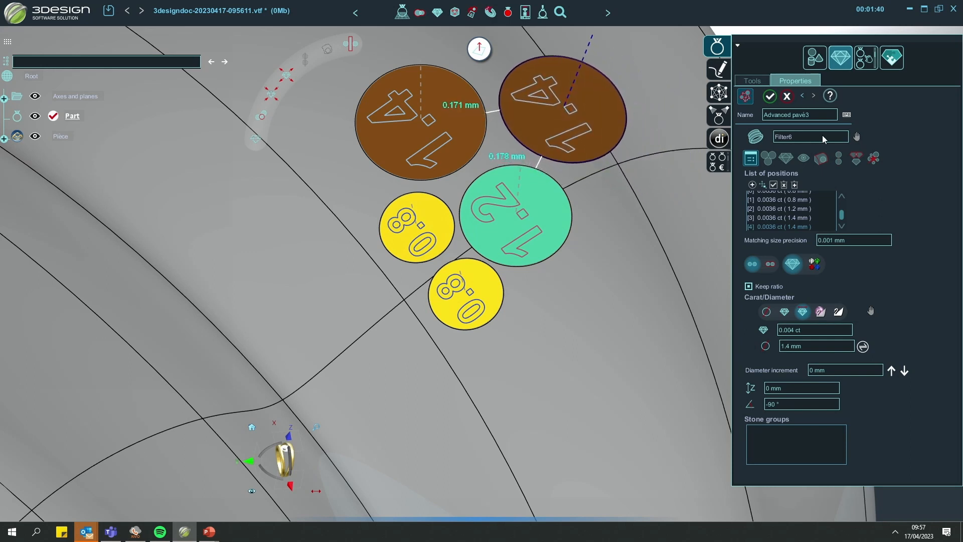
left_click(823, 346)
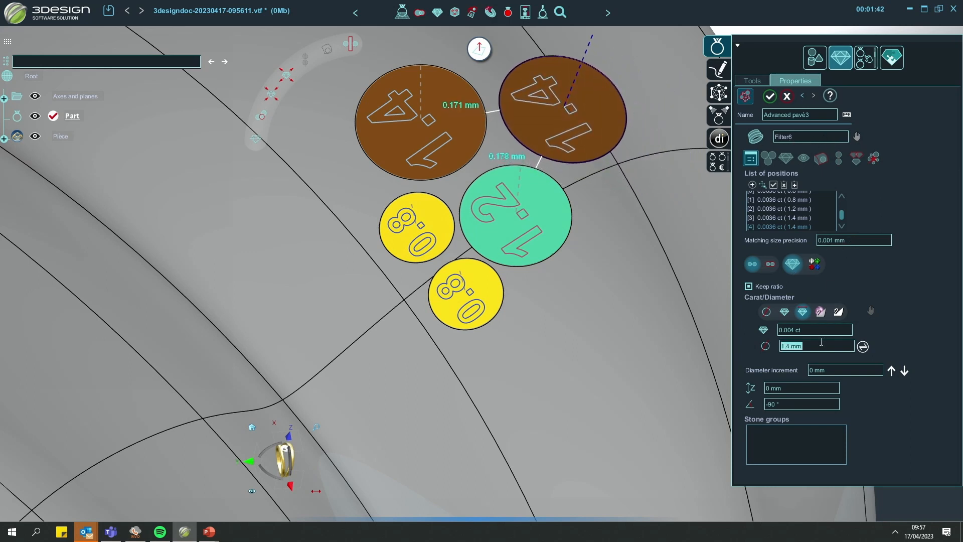
left_click(751, 185)
left_click(649, 237)
left_click(818, 346)
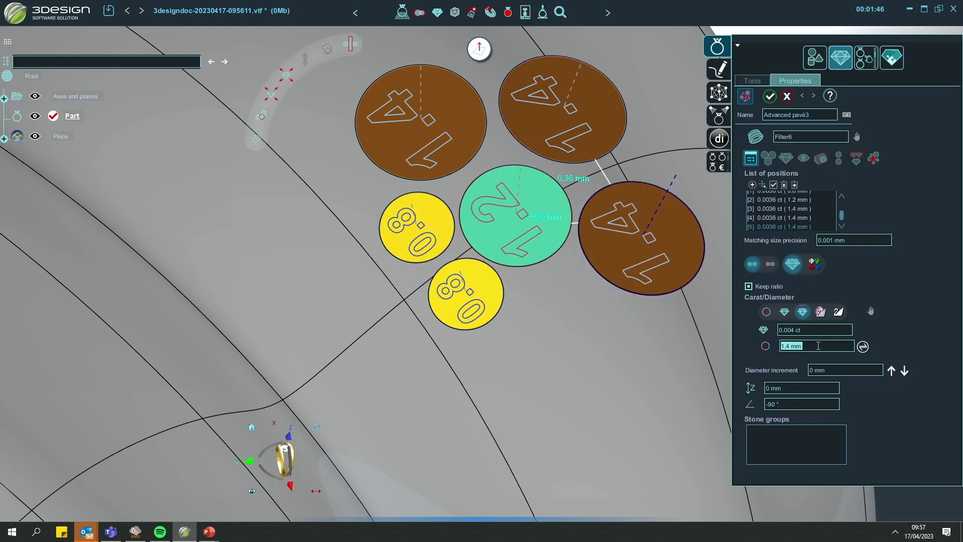
left_click(752, 184)
left_click(618, 368)
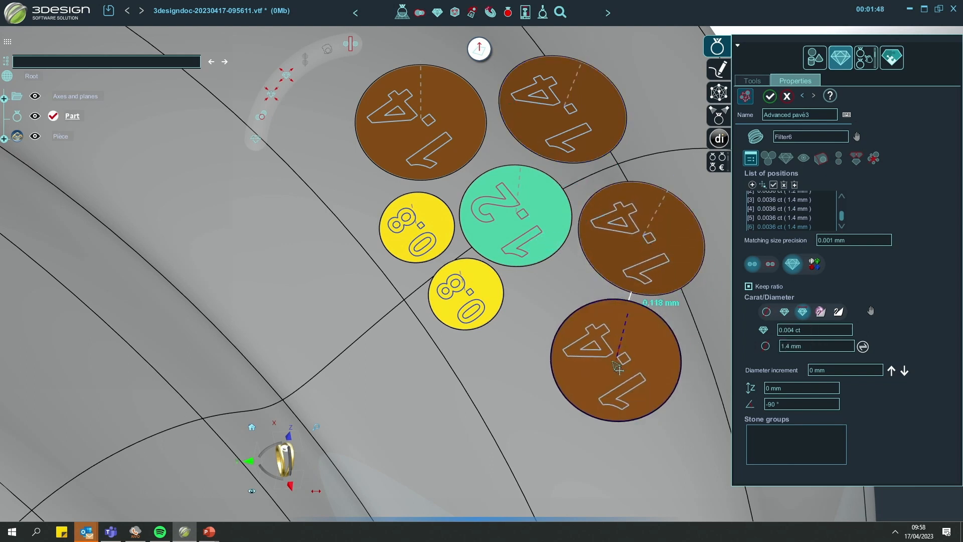
- Move the last 1.4 mm stone position closer to the 0.8 mm positions and set its diameter to 1.5 mm
left_click_drag(613, 362, 574, 353)
left_click(754, 185)
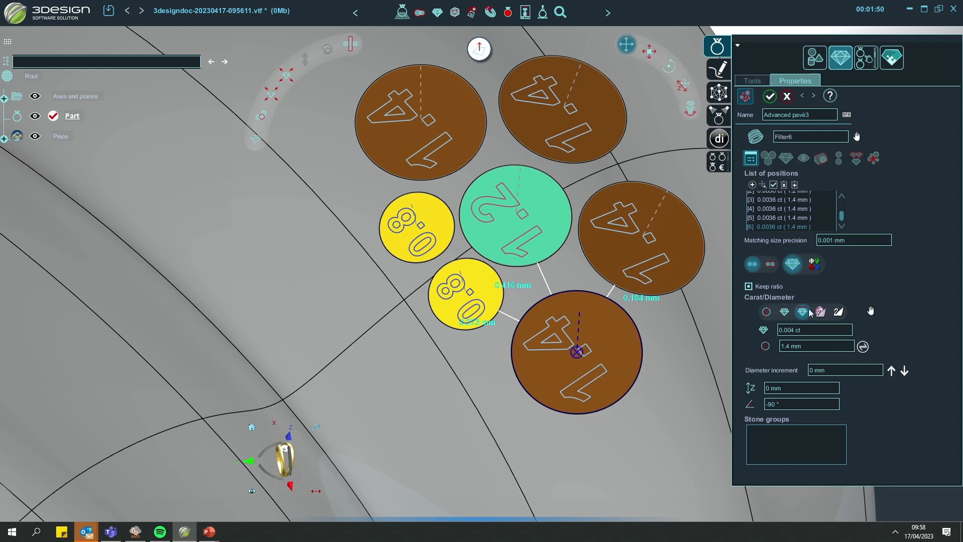
left_click(834, 346)
scroll(834, 346, "up", 1)
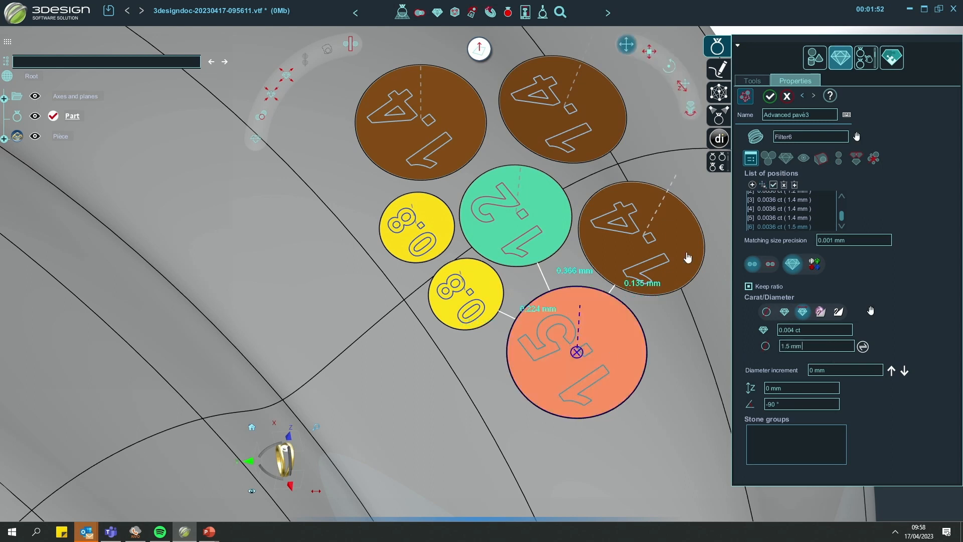
- Enlarge the 1.4 mm stone position between the 1.2 mm and 1.5 mm ones to 1.6 mm, shift it outward, and validate the pavé
left_click(701, 242)
left_click(809, 348)
scroll(809, 348, "up", 2)
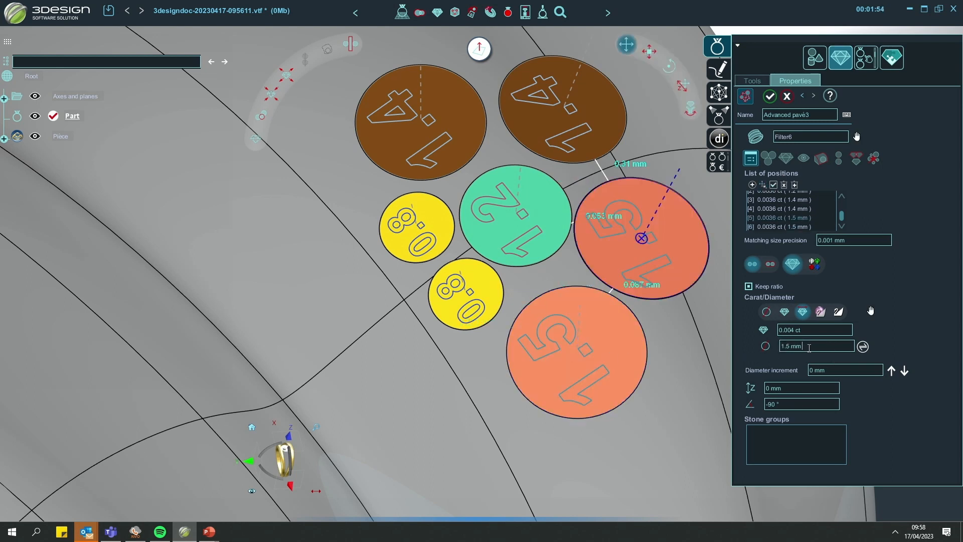
left_click_drag(641, 238, 659, 237)
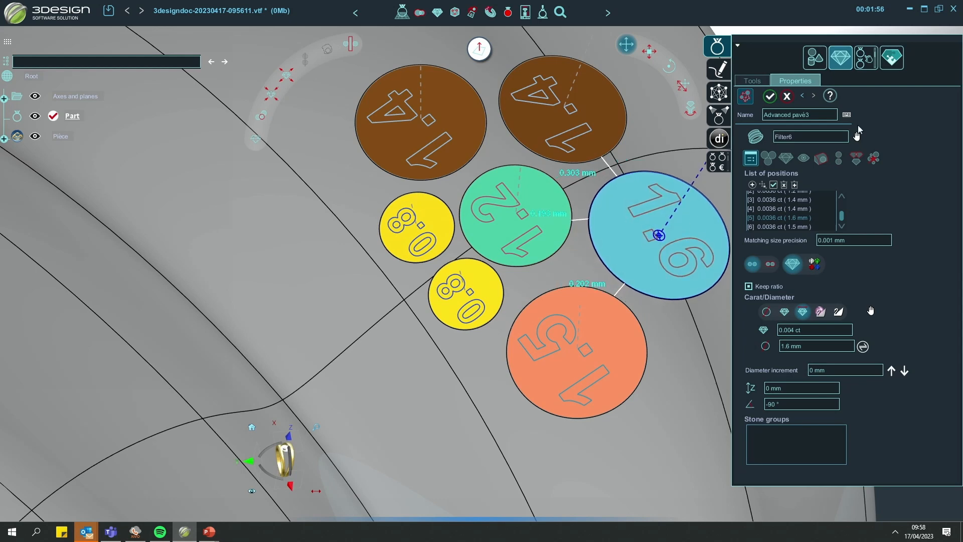
left_click(770, 96)
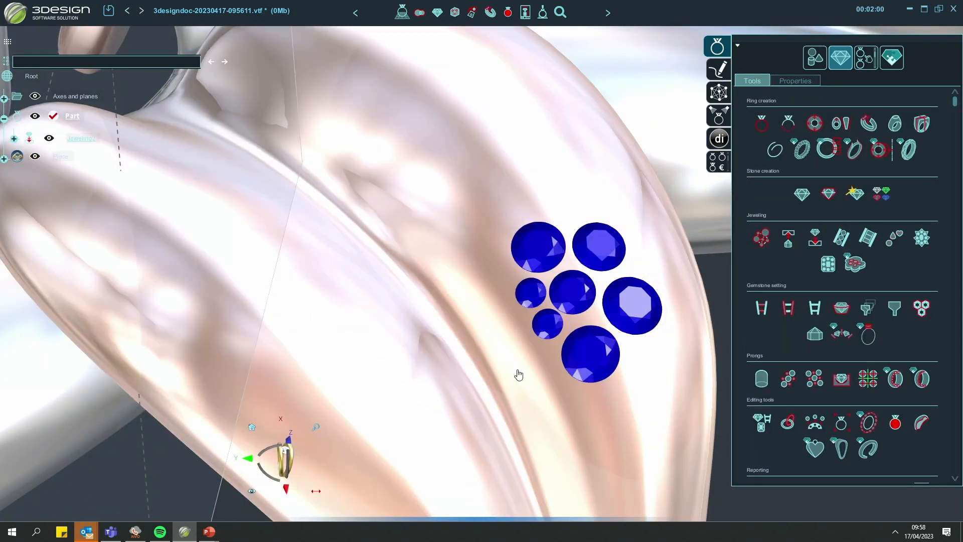
- Start a Stone color report on the pavé and override its colours with the pavé colours
scroll(797, 315, "down", 3)
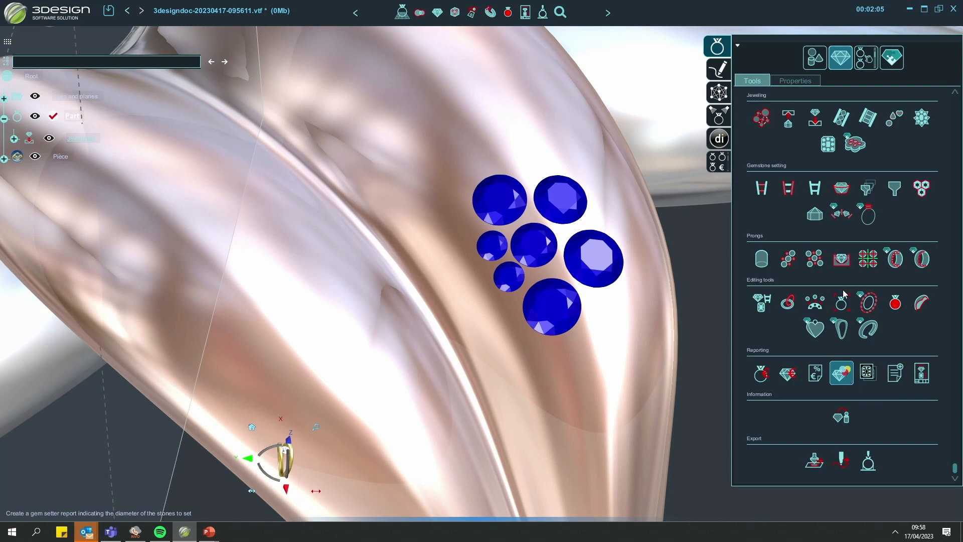
left_click(841, 373)
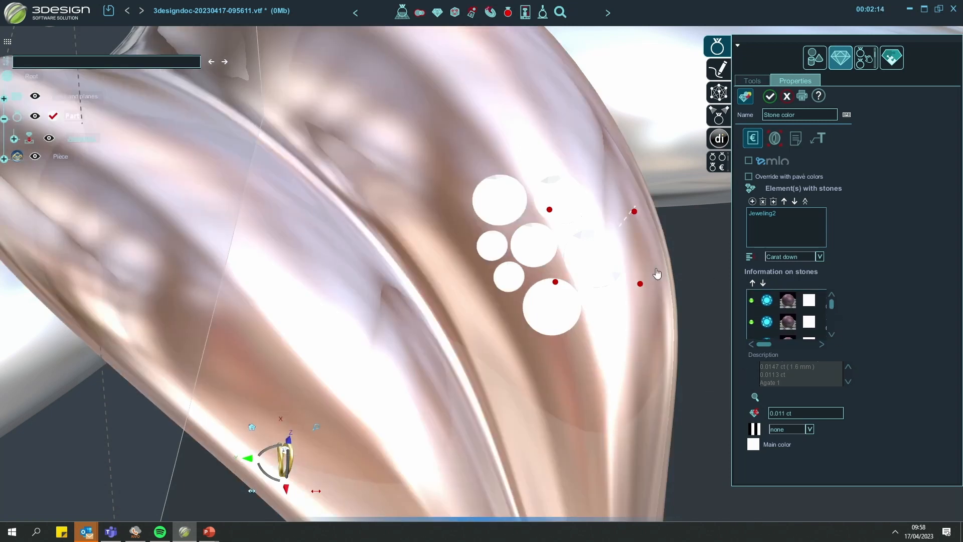
middle_click_drag(615, 256, 503, 263)
scroll(497, 271, "up", 4)
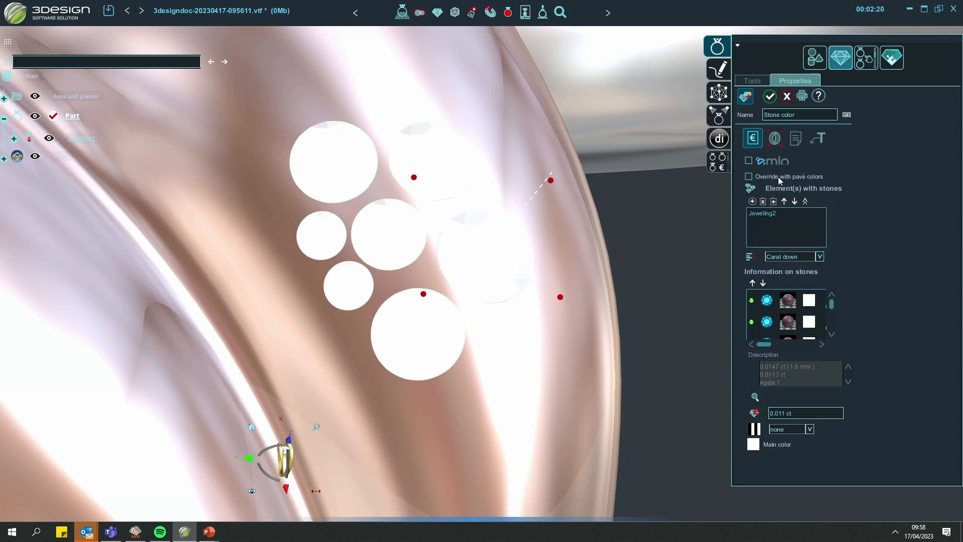
left_click(749, 176)
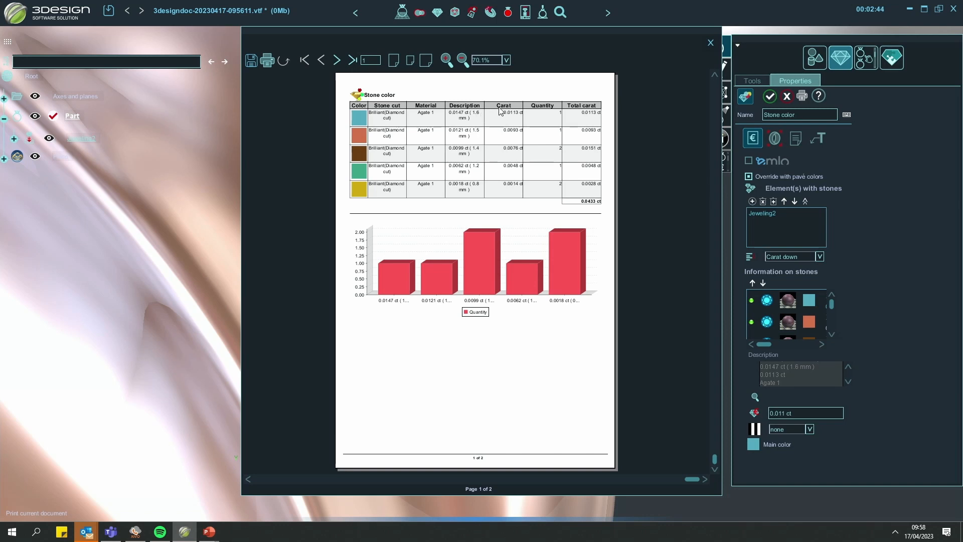
- Preview the printable Stone color report, enlarge it to 150% to examine the stone table, and leave the report without keeping it
left_click(710, 42)
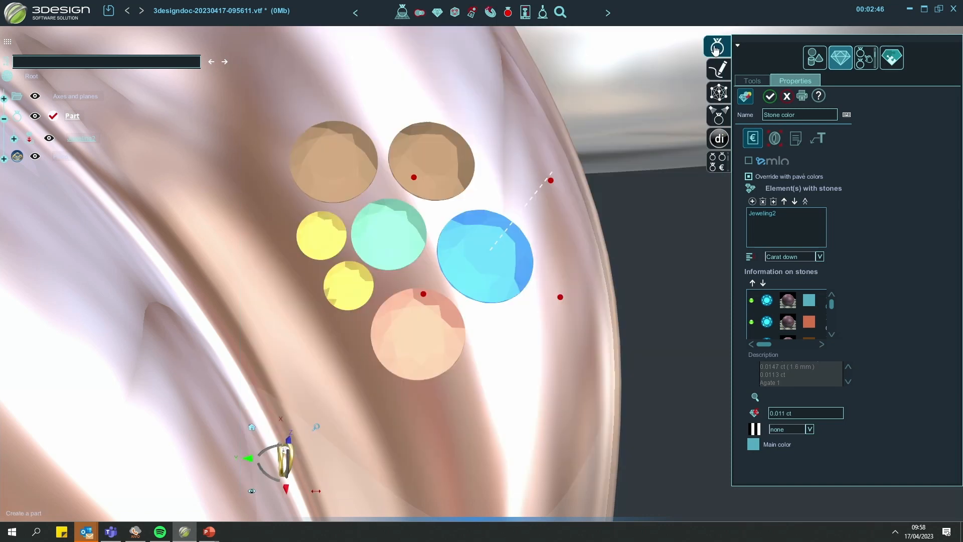
left_click(803, 102)
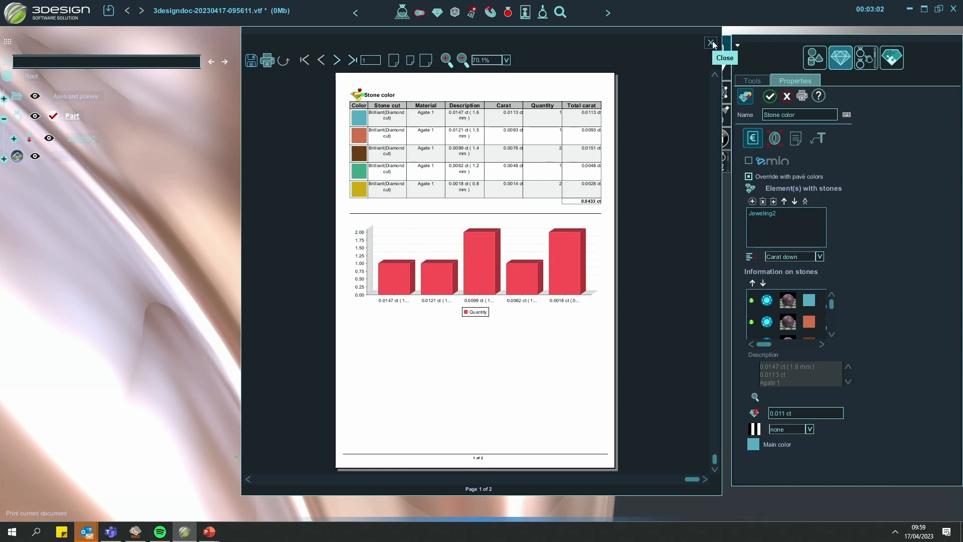
left_click(446, 60)
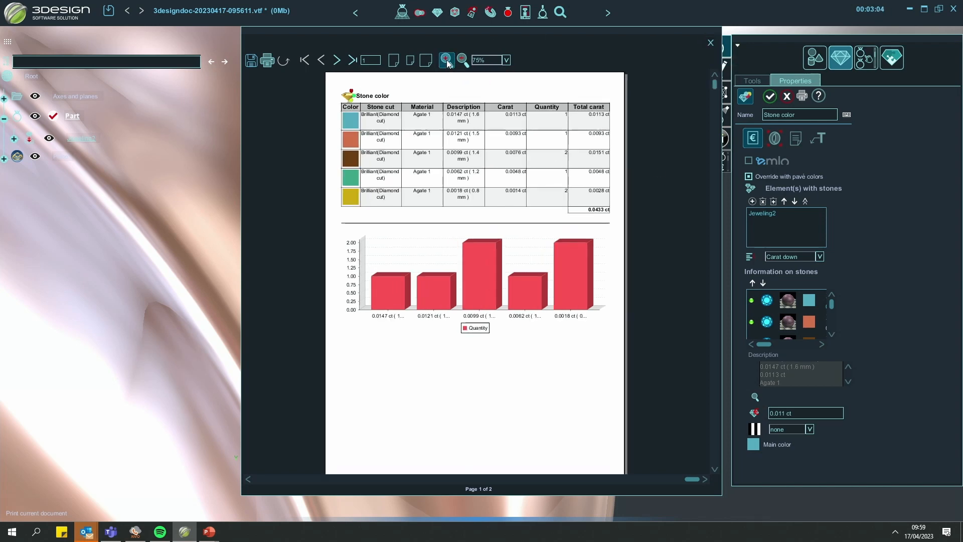
left_click(446, 60)
left_click(446, 59)
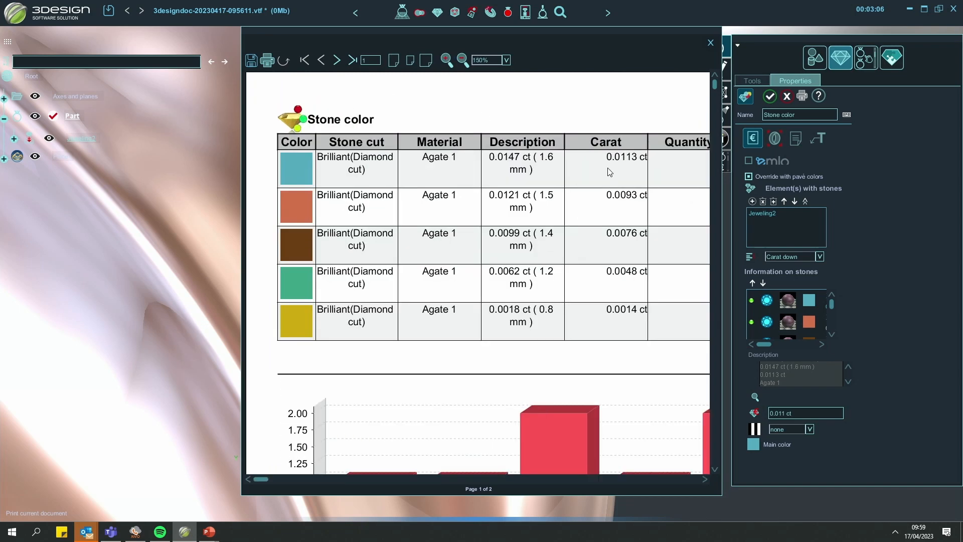
left_click_drag(610, 172, 656, 166)
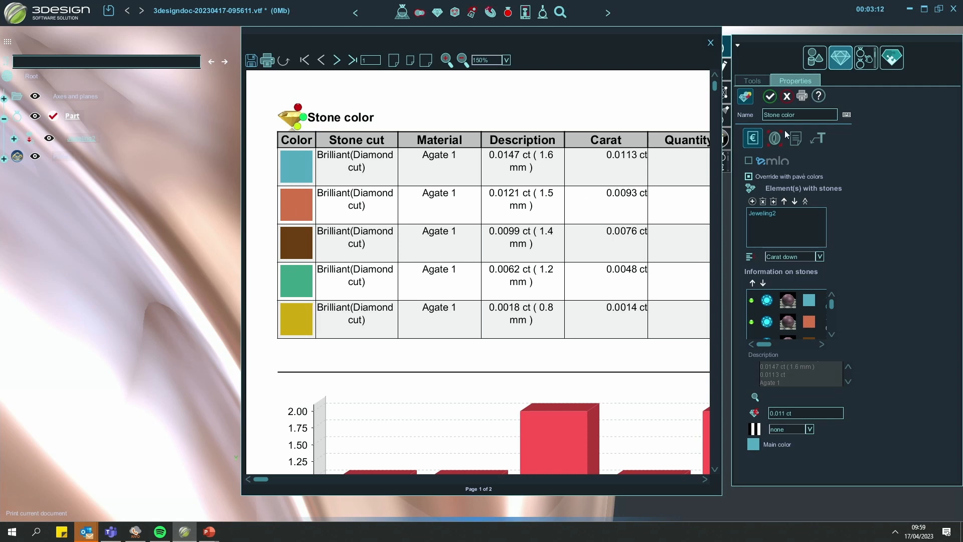
left_click(710, 43)
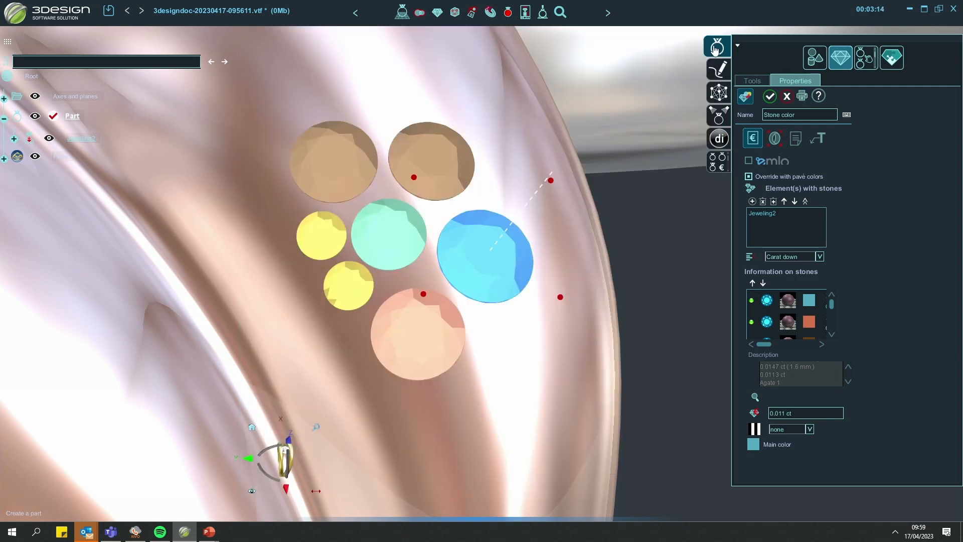
left_click(786, 98)
- Create a new document and discard the changes to the current one
left_click(11, 17)
left_click(35, 35)
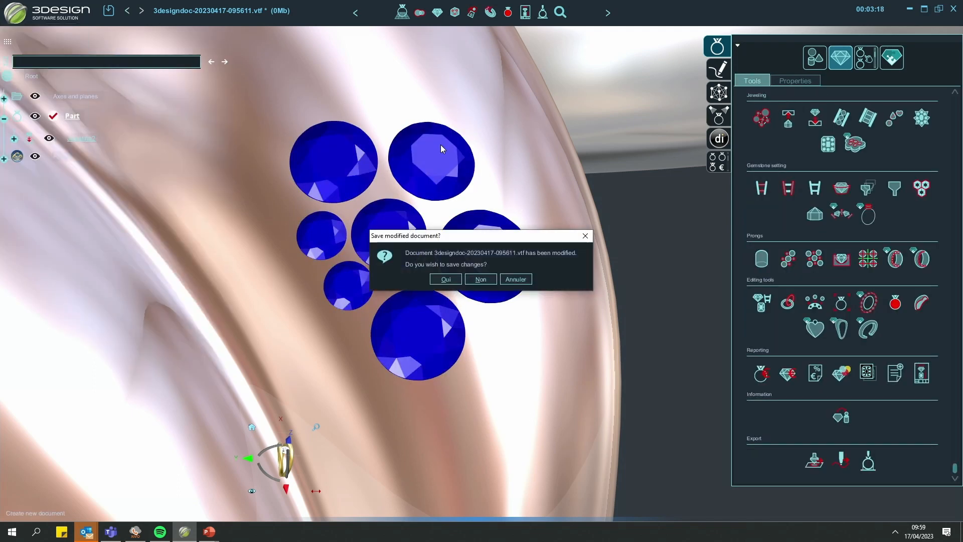
left_click(475, 279)
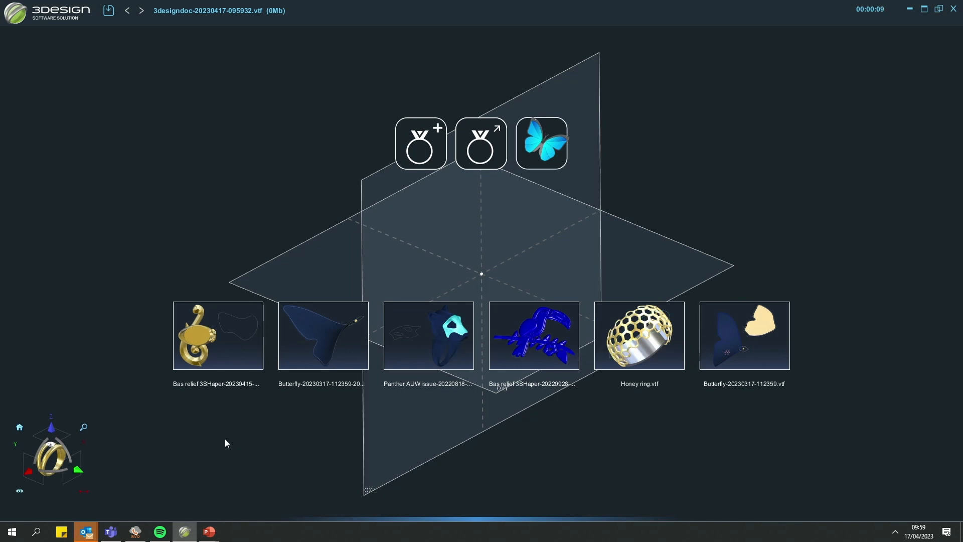
- Open the STL.vtf ring document from the Files VTF V11 folder on the desktop
left_click(491, 142)
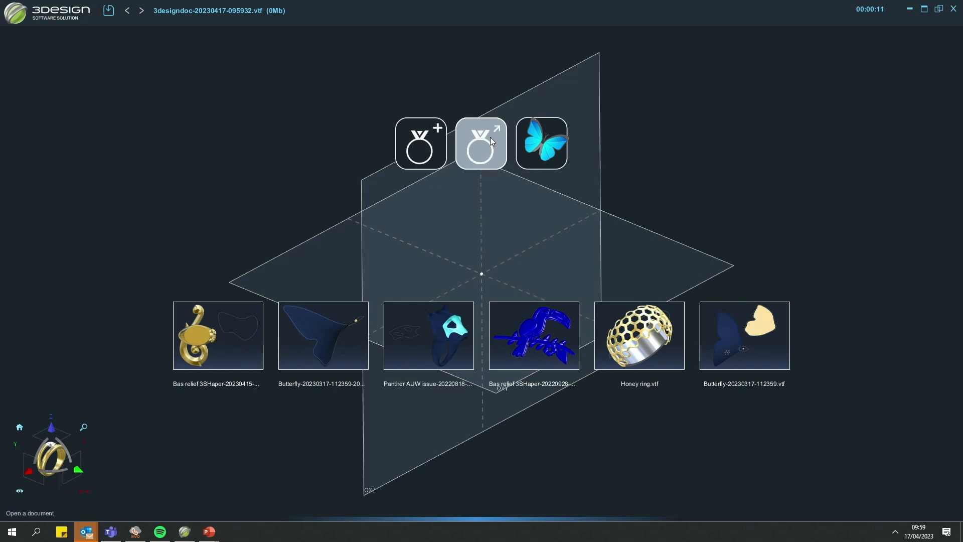
scroll(344, 213, "down", 7)
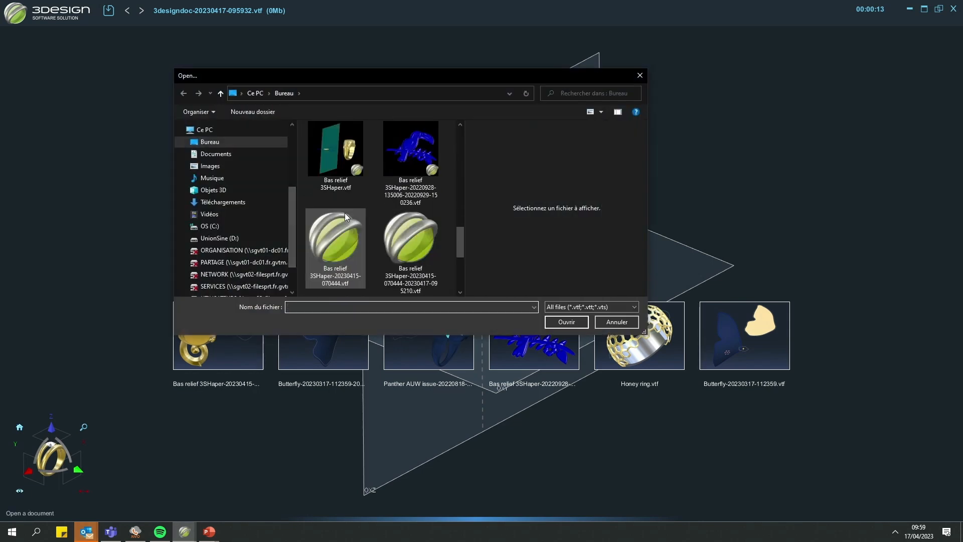
scroll(345, 213, "up", 8)
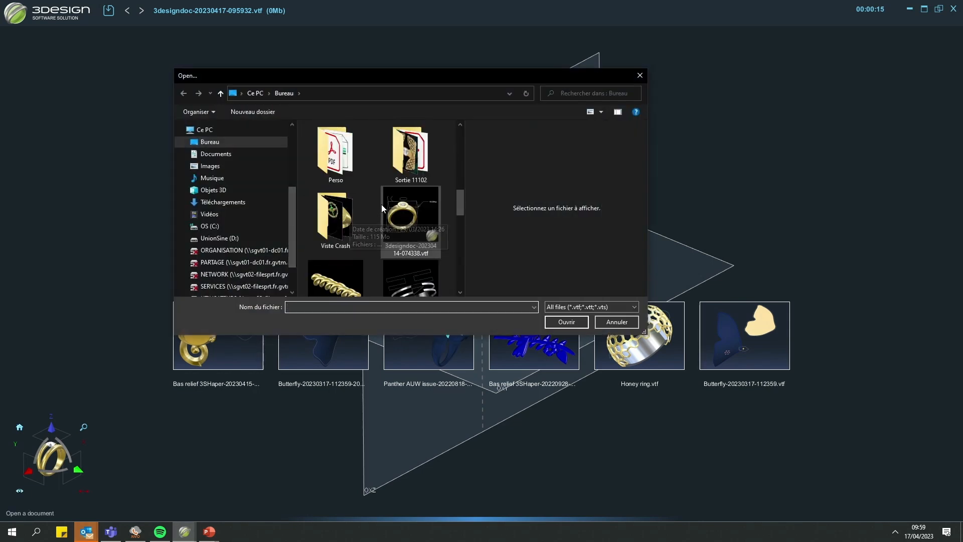
scroll(382, 204, "down", 5)
scroll(381, 203, "up", 5)
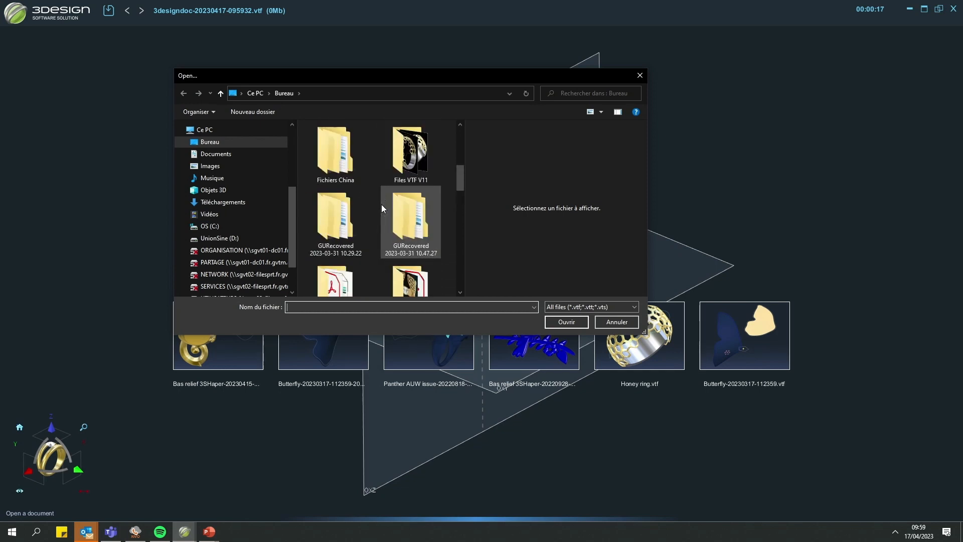
double_click(404, 160)
scroll(391, 202, "down", 5)
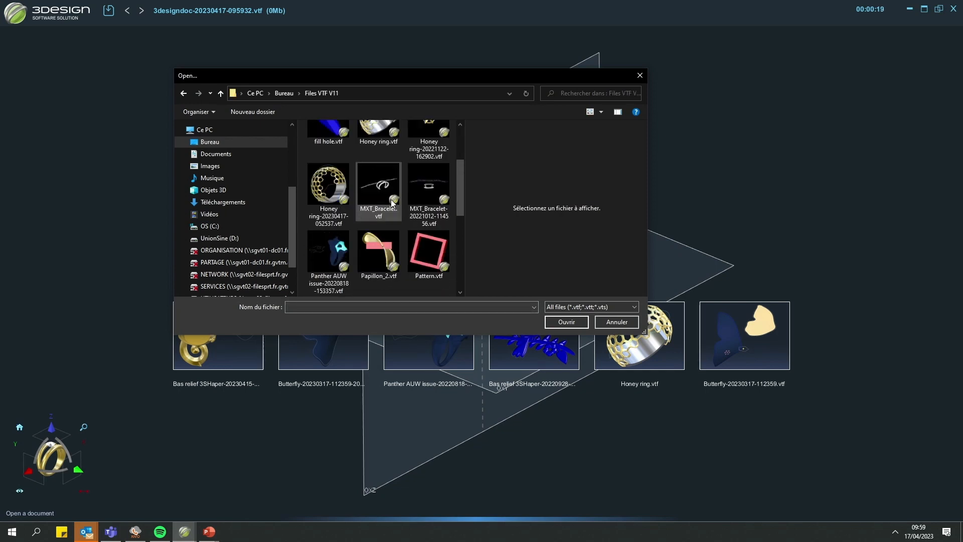
left_click(379, 149)
left_click(562, 324)
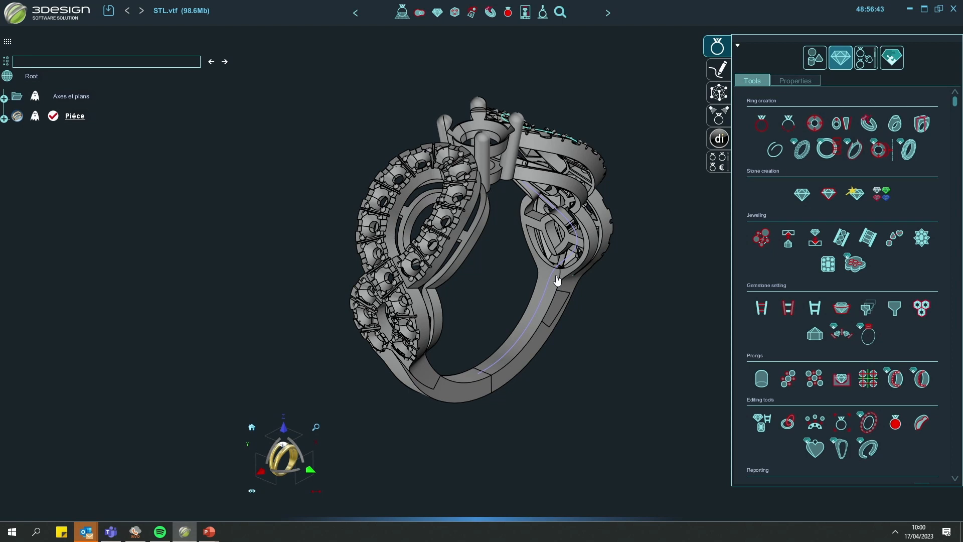
- Examine the stone-set ring in 3D and expand the construction history of Pièce
left_click(526, 330)
right_click_drag(650, 311, 592, 350)
middle_click_drag(592, 350, 574, 377)
scroll(575, 379, "up", 3)
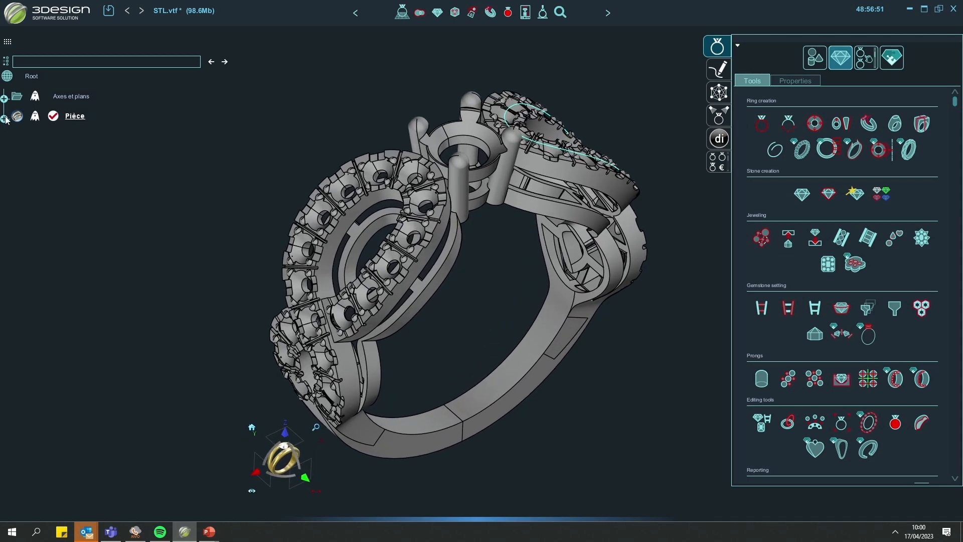
left_click(4, 118)
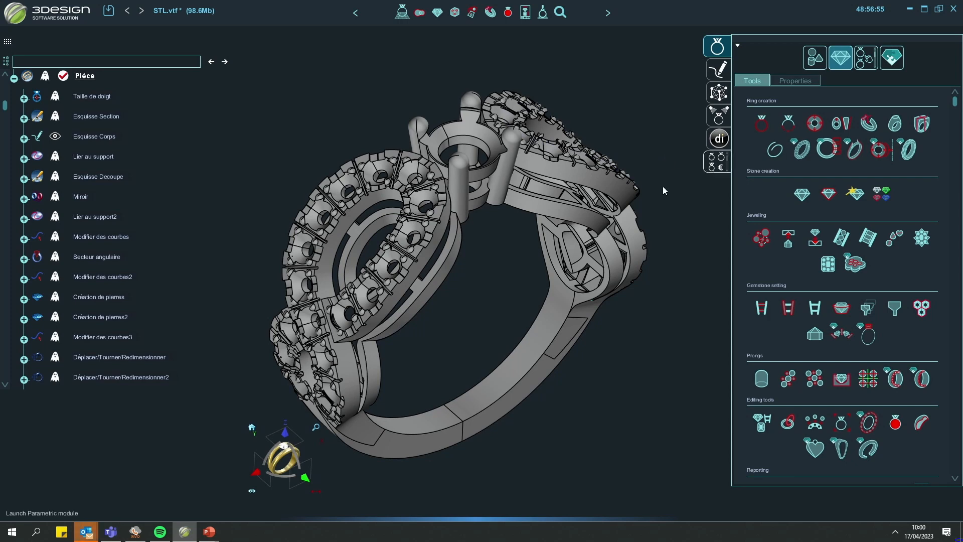
scroll(897, 382, "down", 3)
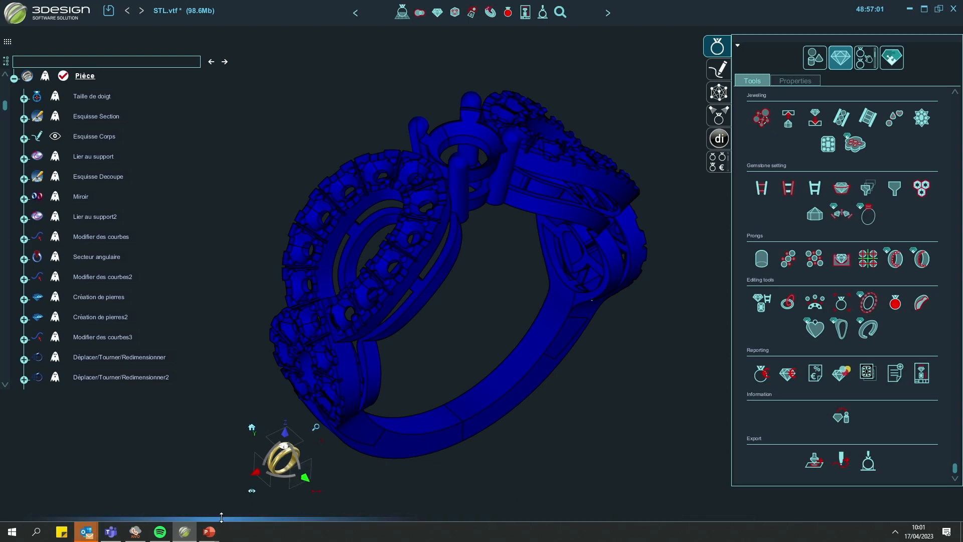
- Switch to the 3DESIGN V11 Technical Presentation in PowerPoint and present the STL export slide full screen
mouse_move(211, 533)
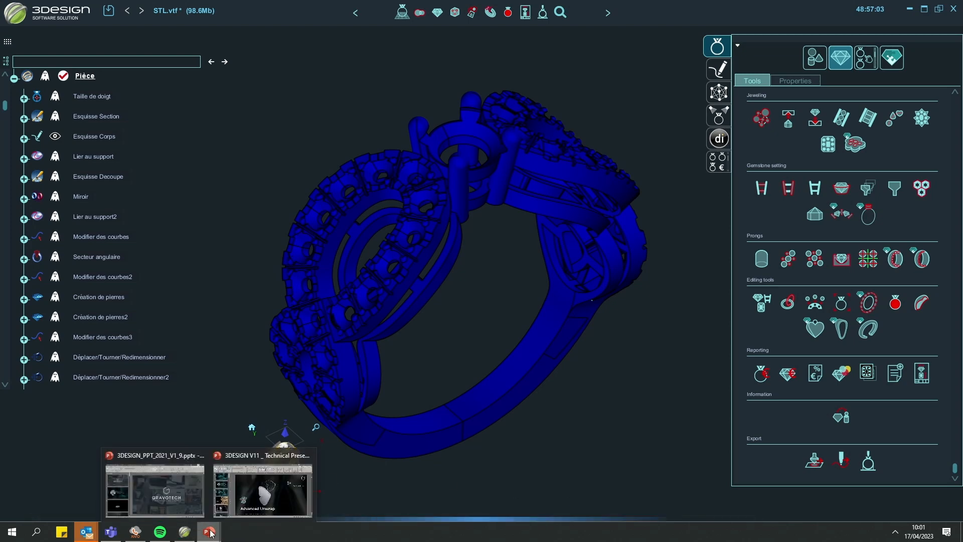
left_click(262, 490)
scroll(89, 370, "down", 12)
scroll(95, 363, "down", 15)
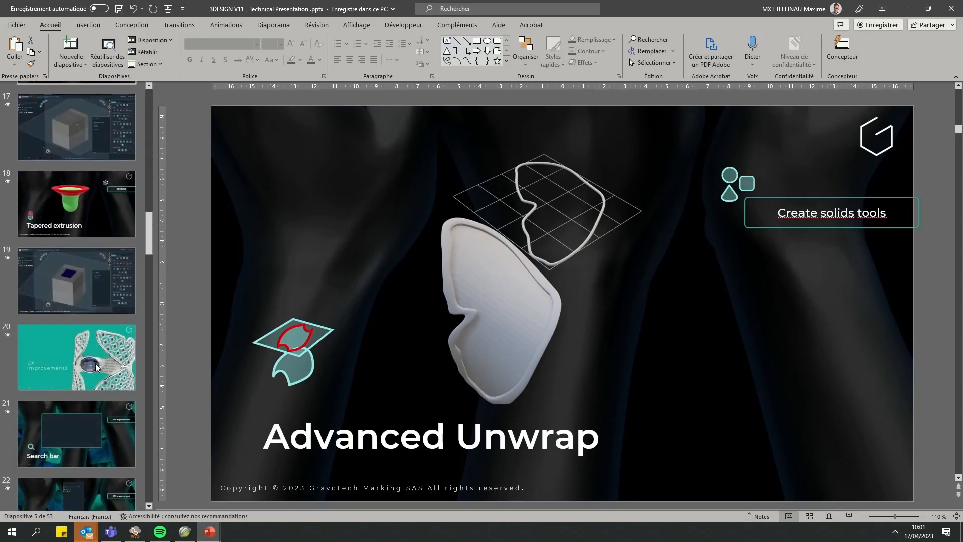
scroll(97, 362, "down", 7)
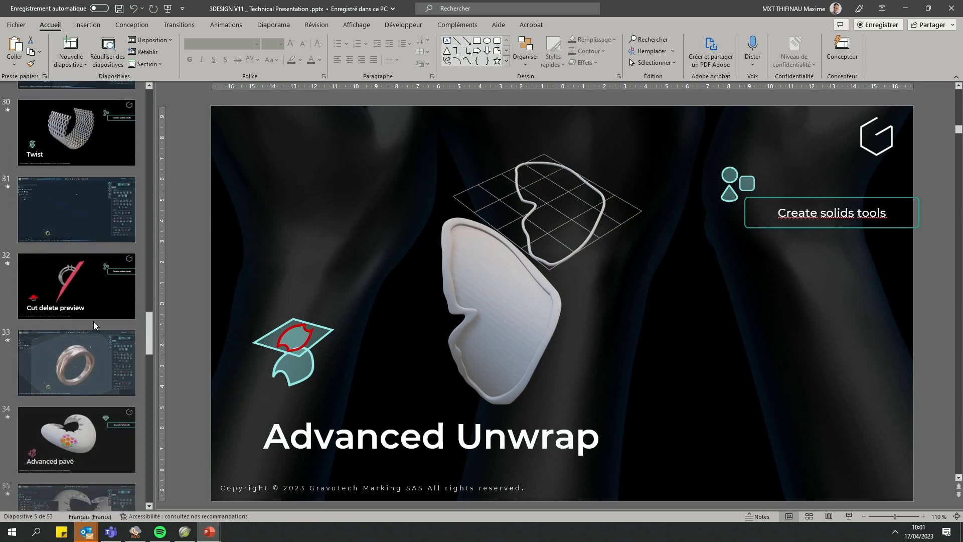
left_click(115, 441)
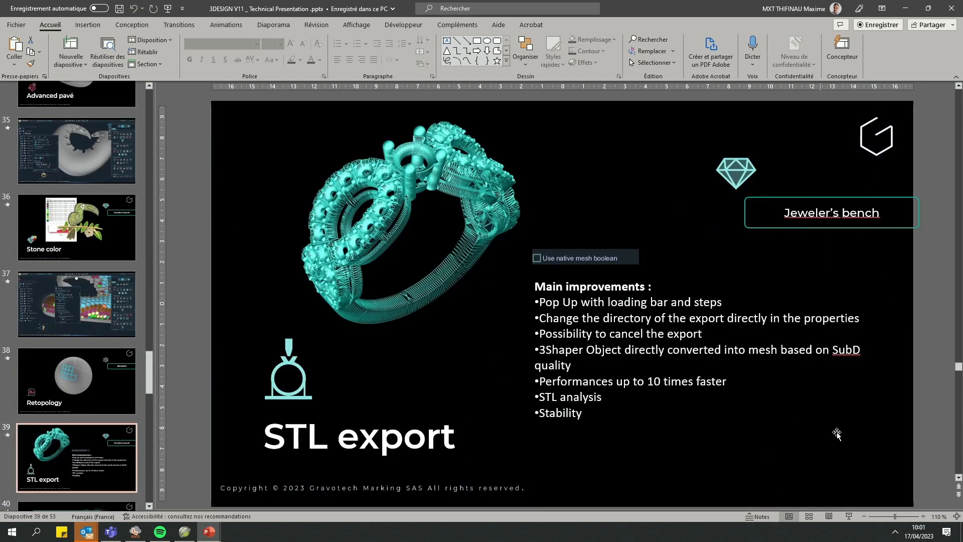
left_click(852, 520)
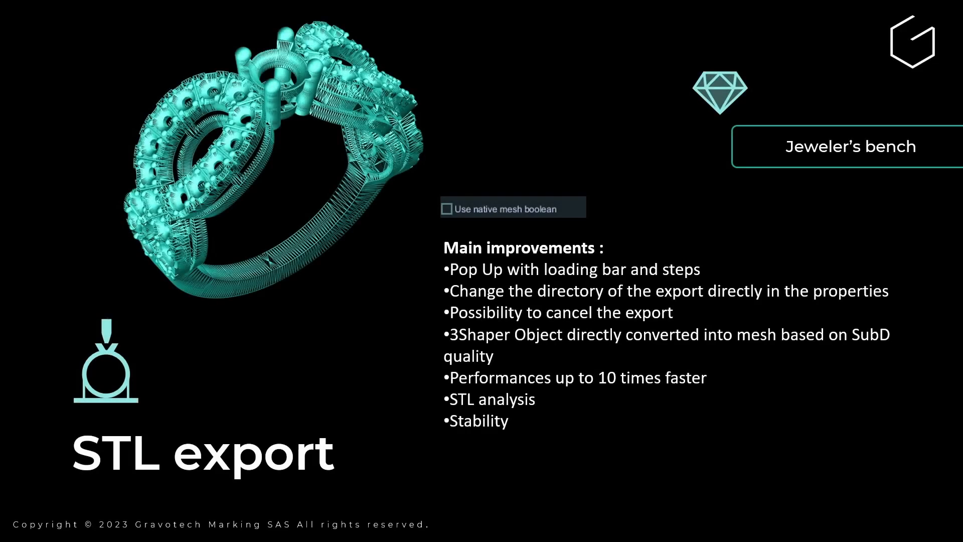
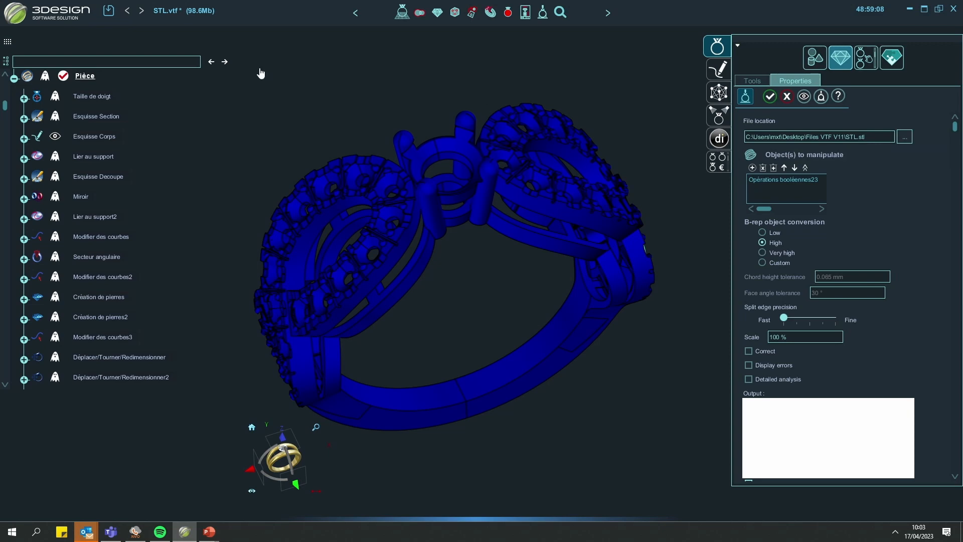
- Check where the STL export file is saved, keep that location, and preview the ring's mesh conversion
left_click(909, 140)
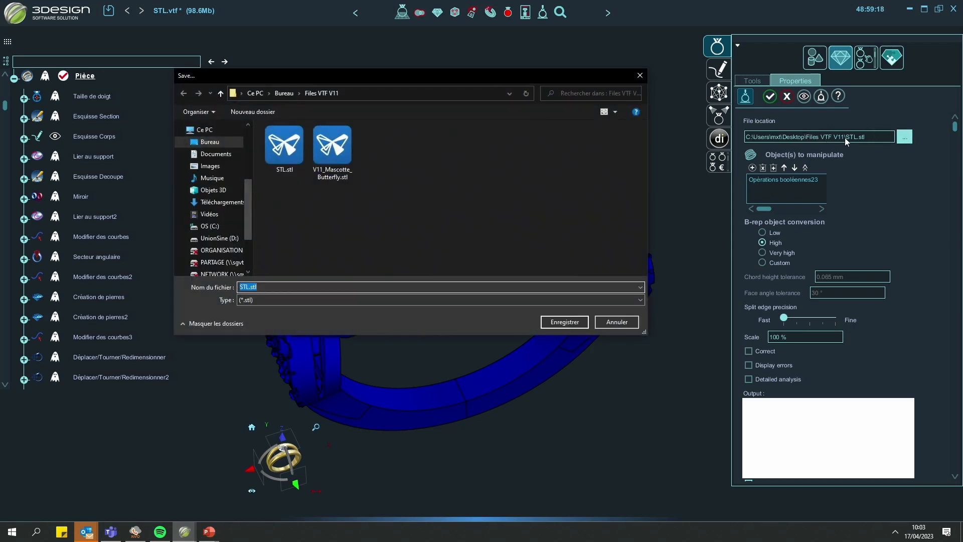
left_click(621, 323)
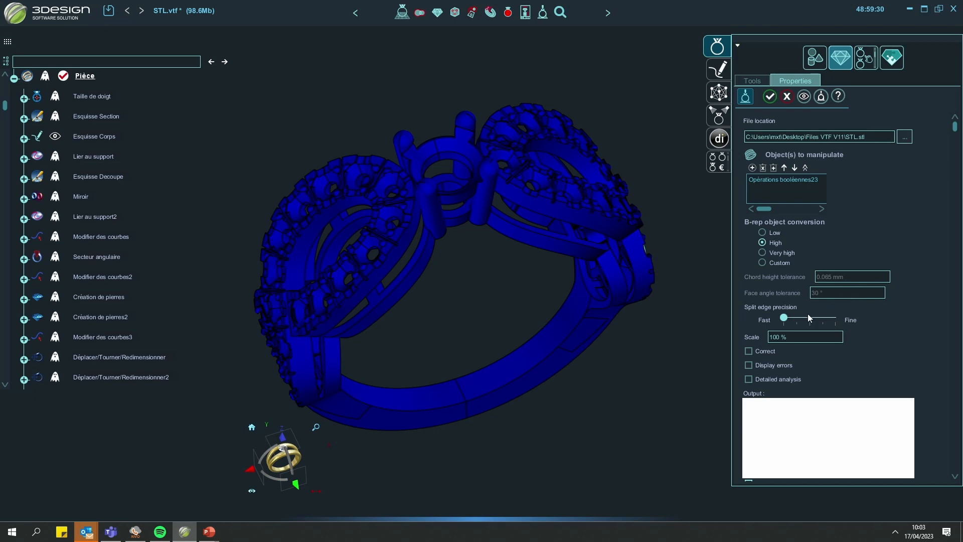
scroll(569, 268, "up", 2)
middle_click_drag(571, 266, 593, 290)
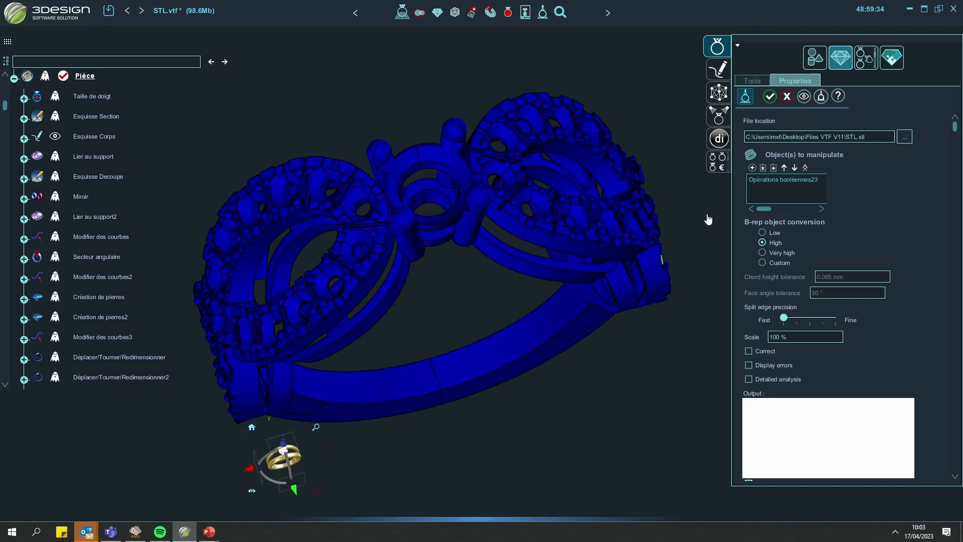
left_click(805, 98)
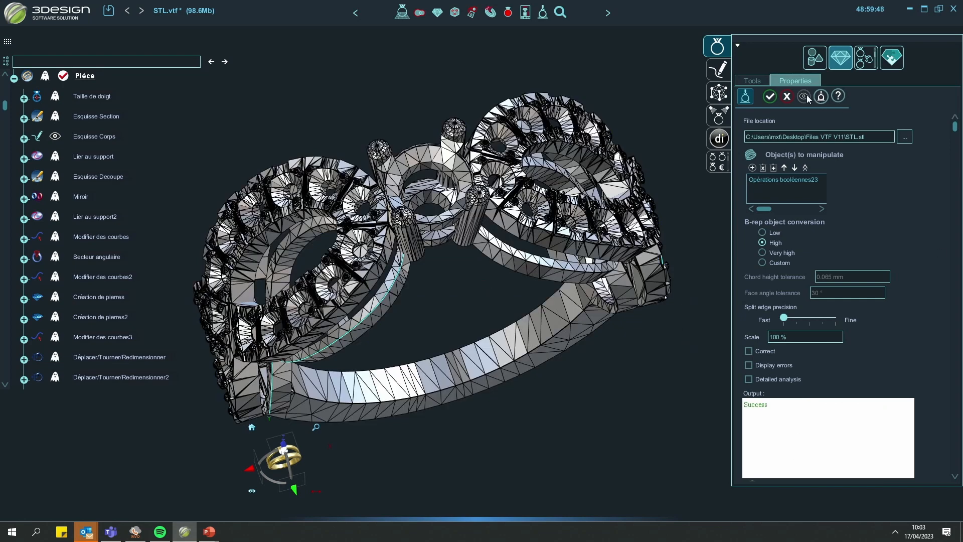
scroll(812, 389, "down", 1)
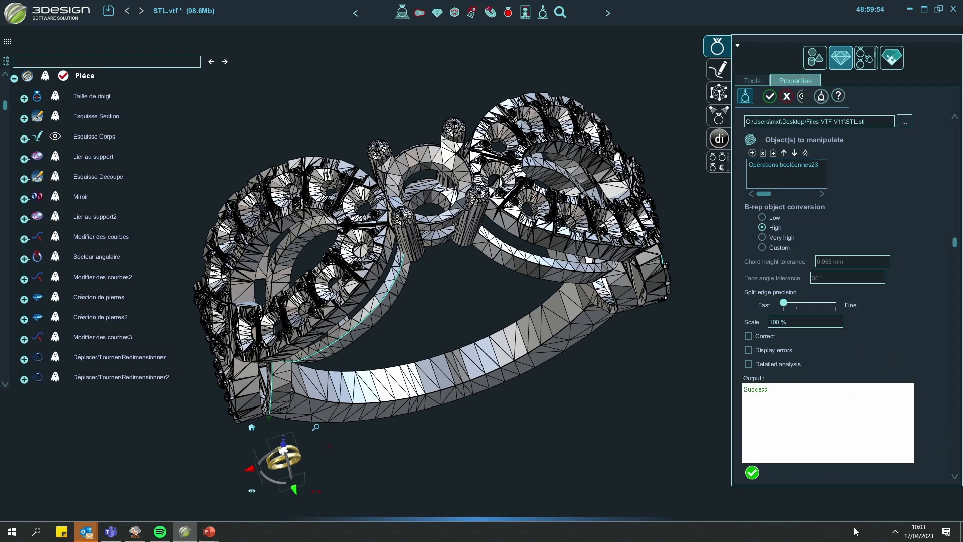
- Run the STL mesh preview with detailed analysis of zero-area and self-intersected faces, and examine the highlighted faces around the ring
left_click(749, 364)
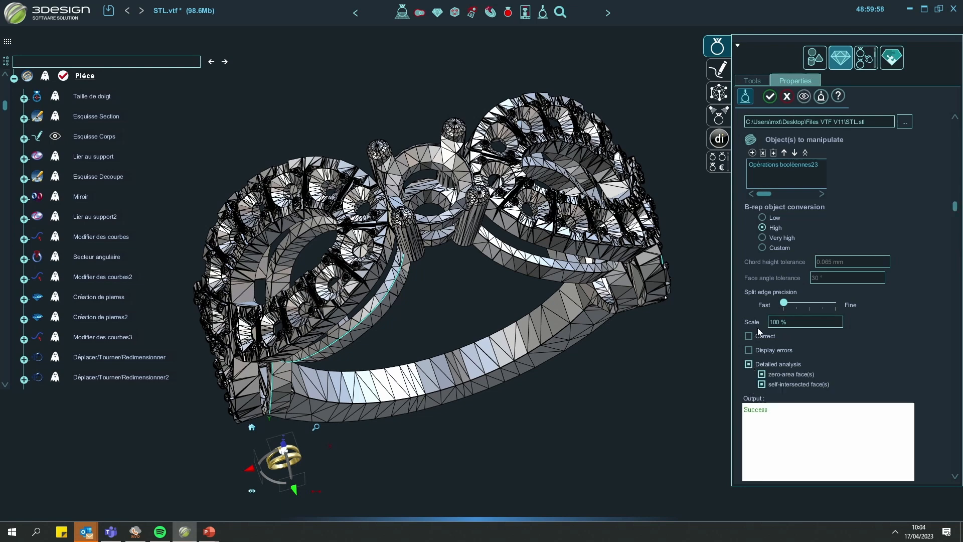
left_click(804, 98)
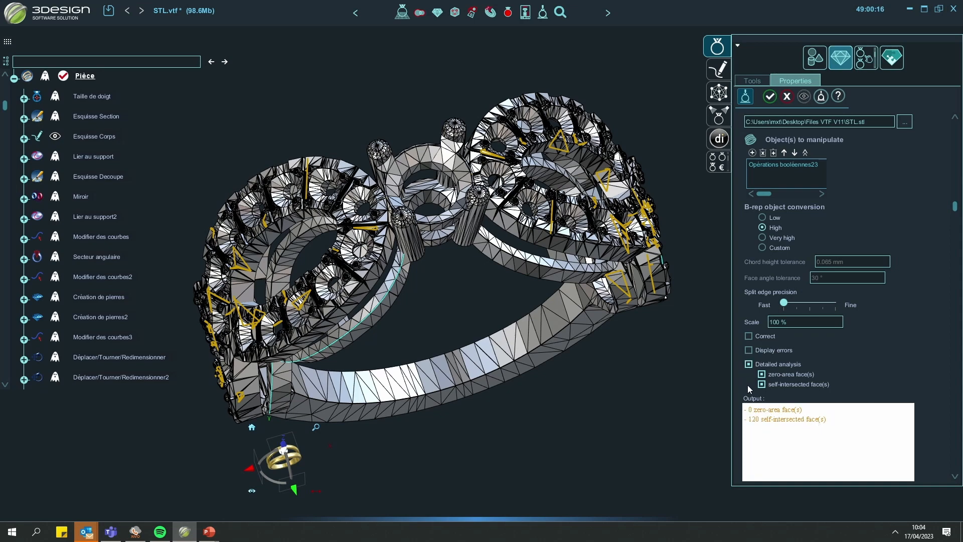
scroll(871, 402, "down", 3)
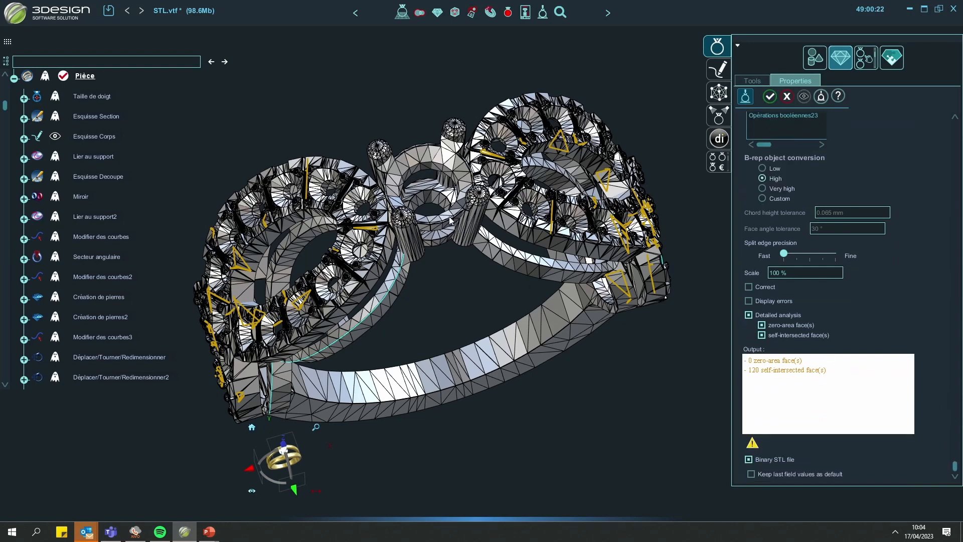
middle_click_drag(449, 215, 613, 132)
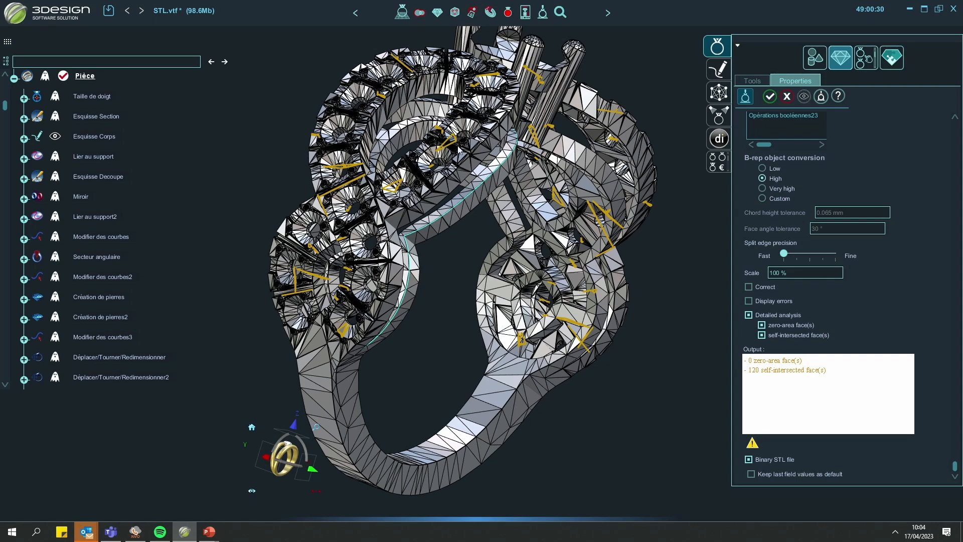
middle_click_drag(598, 175, 567, 321)
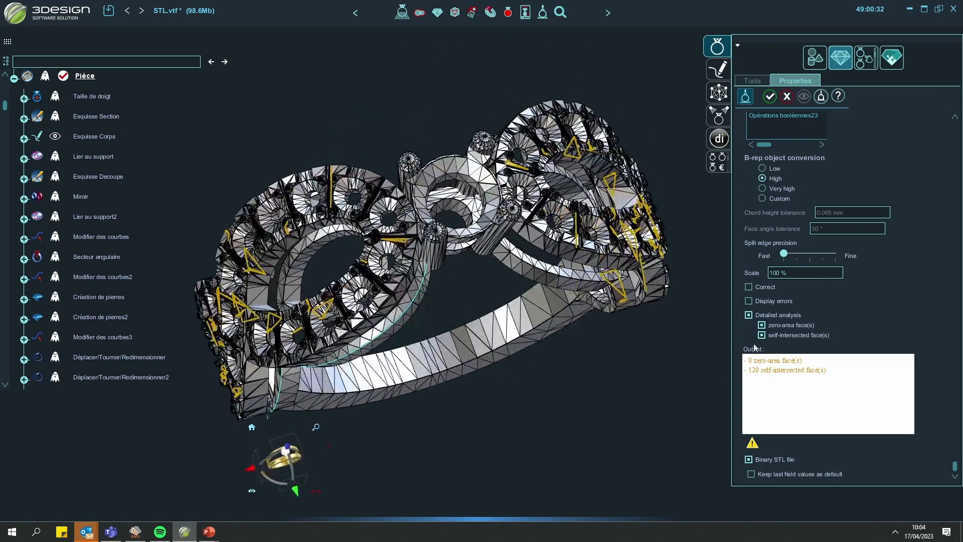
- Turn off the detailed analysis, recompute the mesh preview, and examine the ring's mesh from several angles
left_click(748, 315)
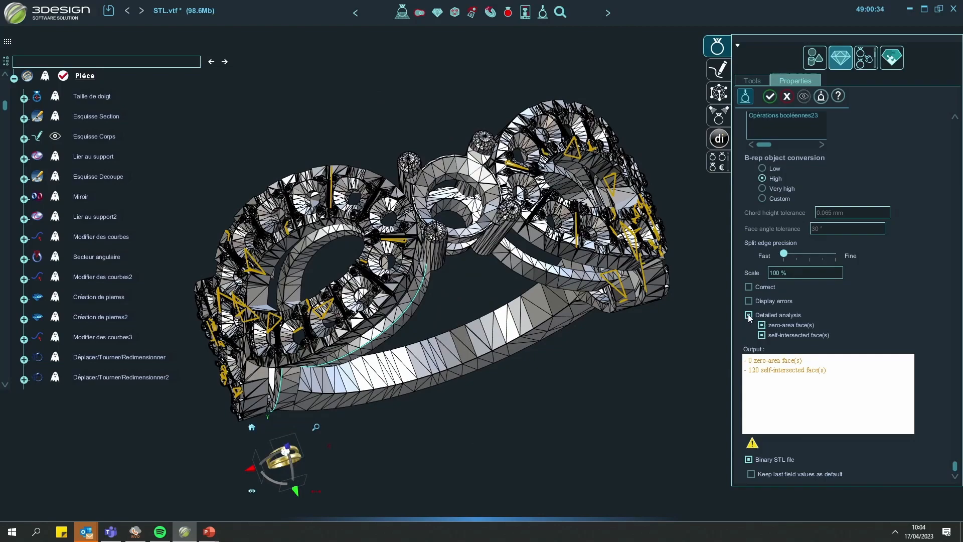
left_click(804, 97)
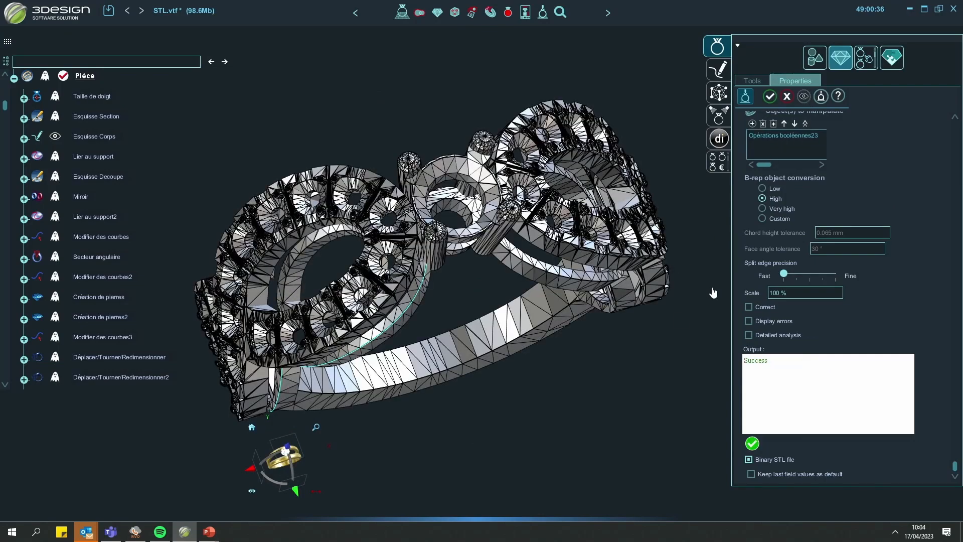
middle_click_drag(594, 393, 784, 404)
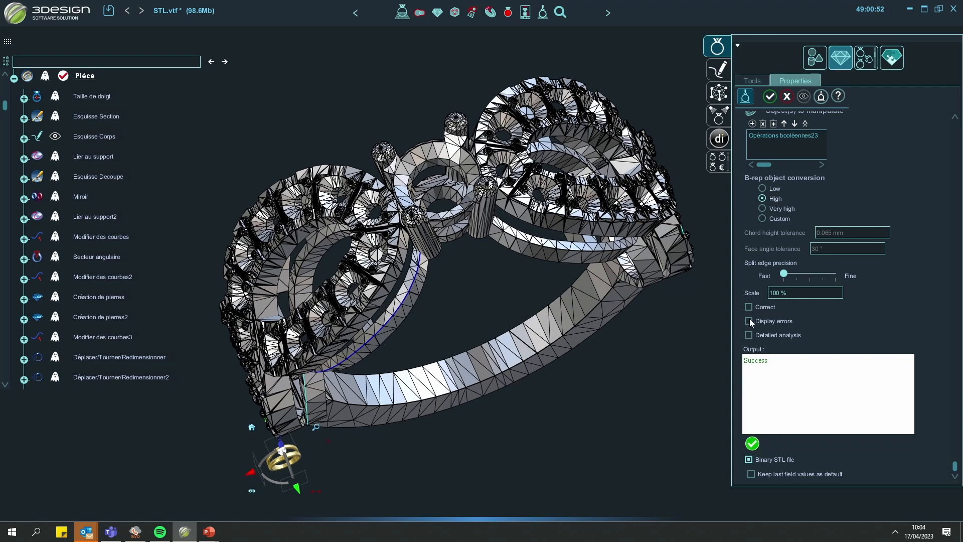
middle_click_drag(538, 261, 754, 284)
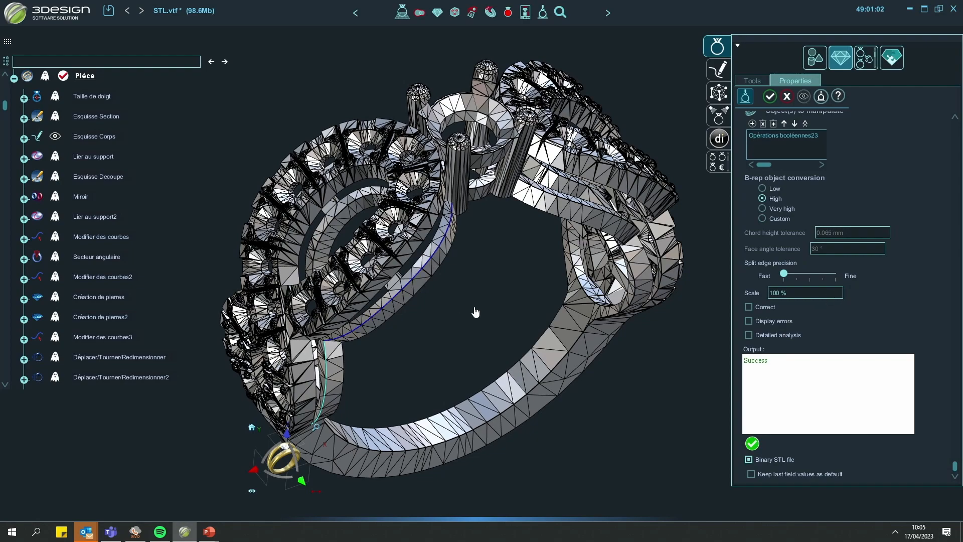
middle_click_drag(622, 362, 683, 350)
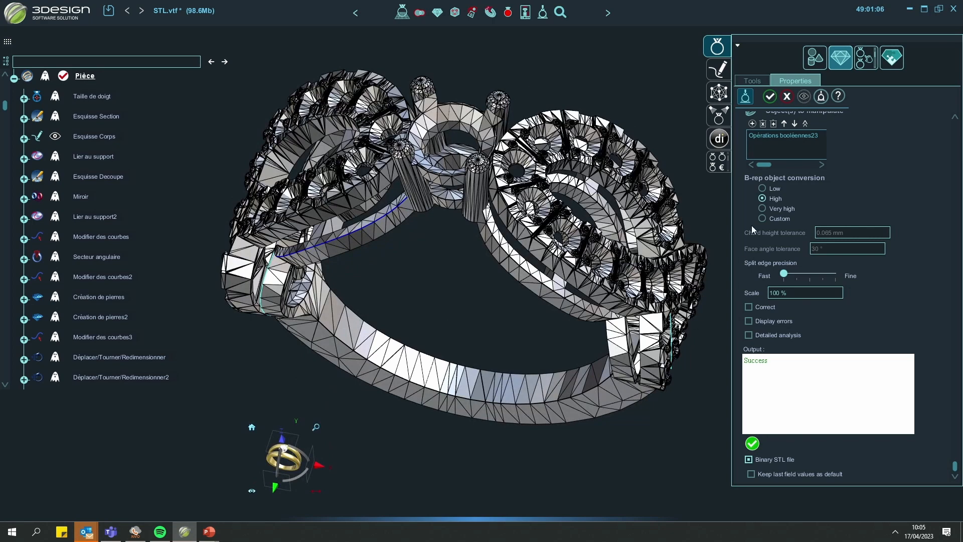
- Set the B-rep object conversion to Very high and preview the ring's mesh
scroll(772, 241, "up", 2)
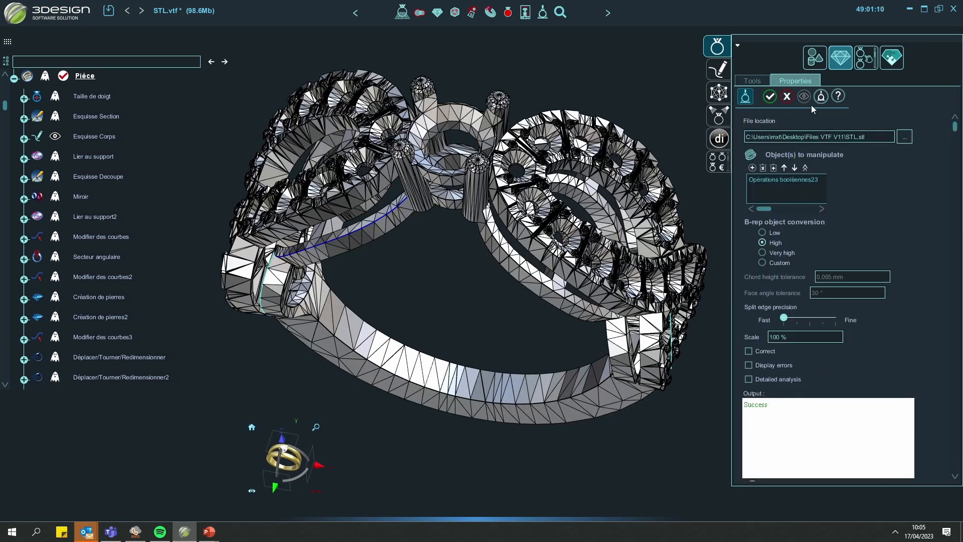
left_click(763, 252)
left_click(805, 97)
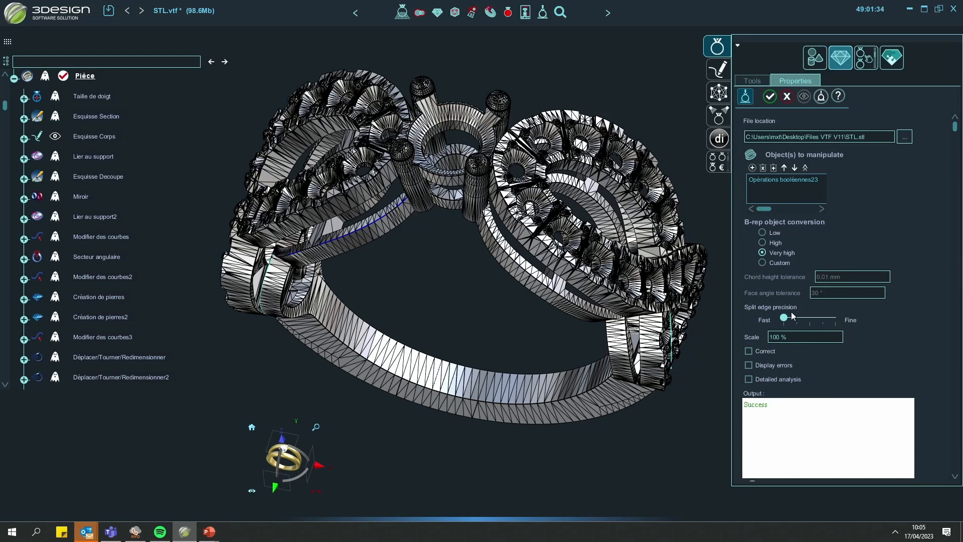
- Raise the split edge precision one notch towards Fine, start the mesh preview, and abort the computation
left_click_drag(797, 318, 801, 316)
left_click(804, 96)
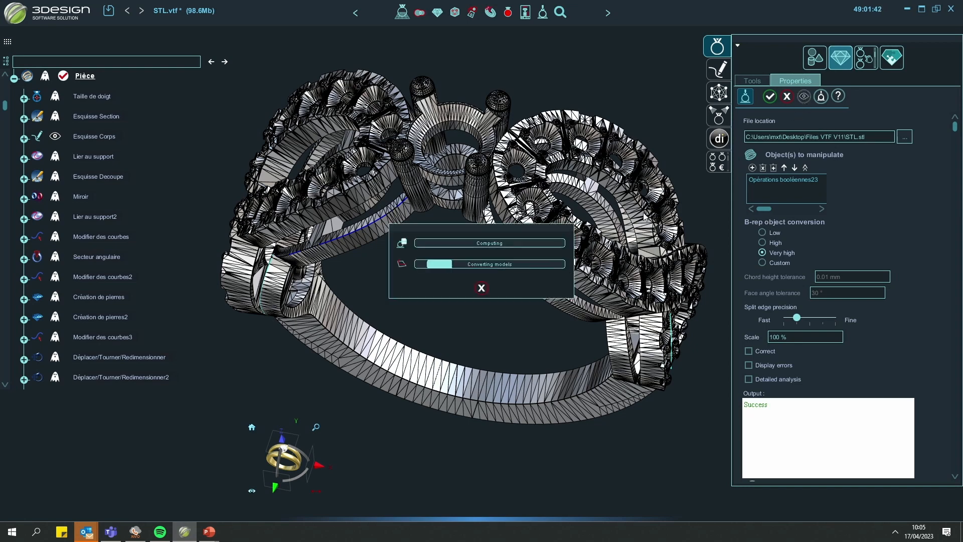
left_click(485, 292)
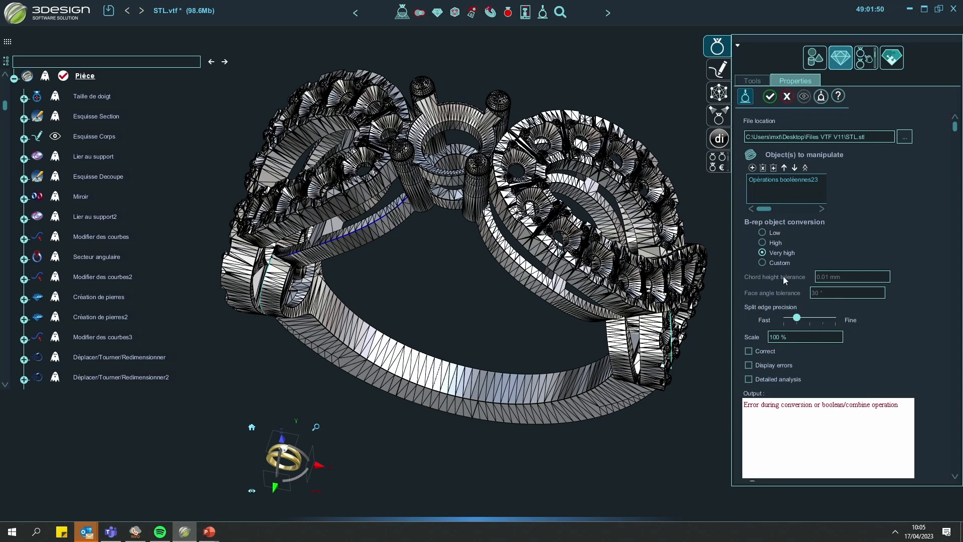
- Reapply the Very high conversion, preview and examine the ring's mesh, and leave the STL export
left_click(762, 243)
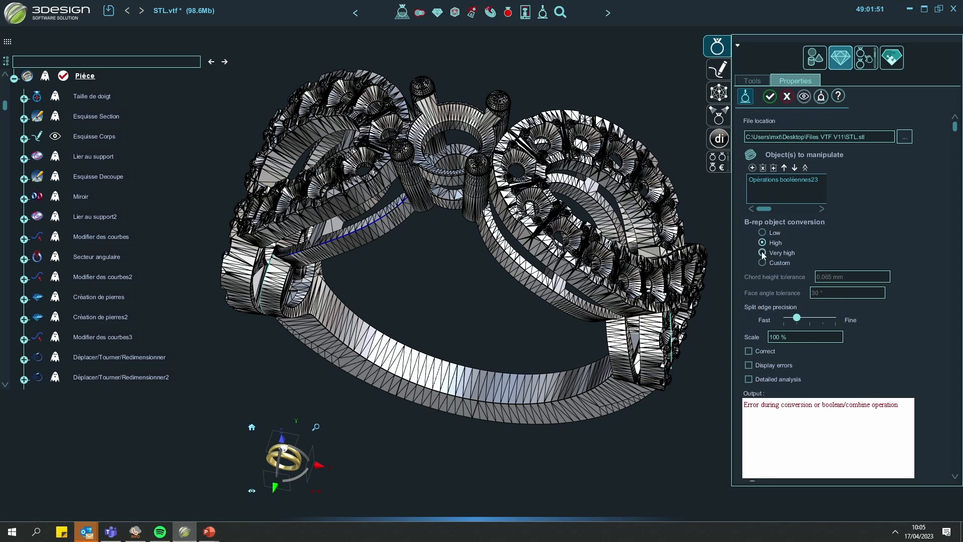
left_click(802, 99)
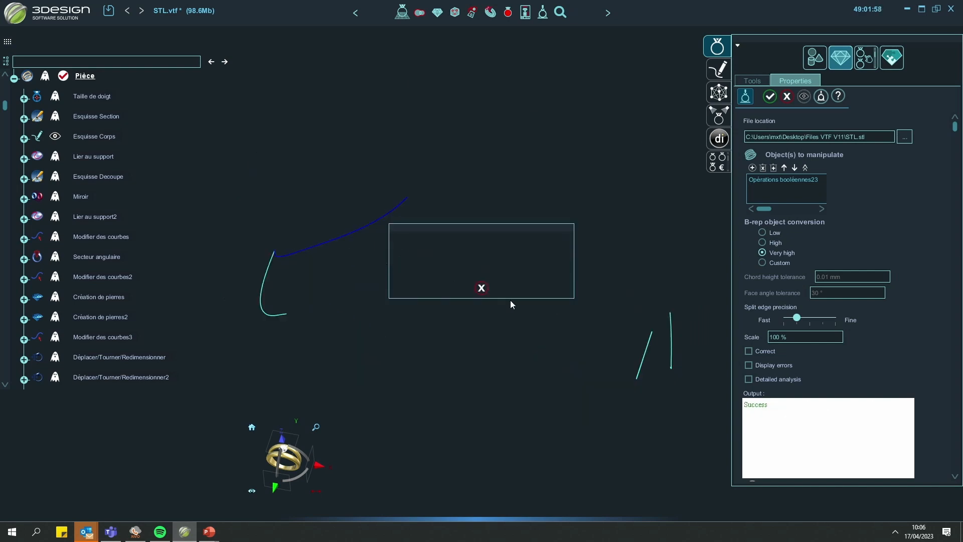
middle_click_drag(486, 360, 612, 349)
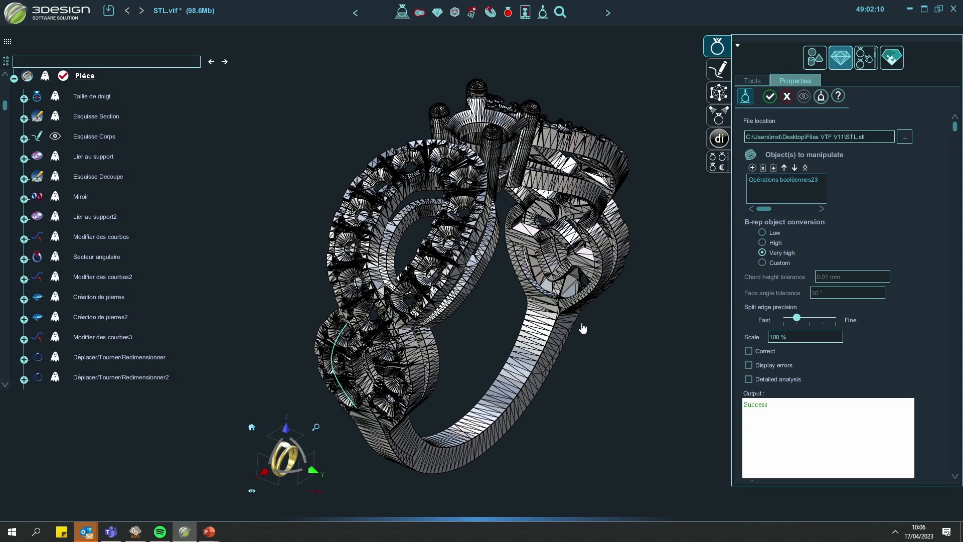
middle_click_drag(581, 329, 585, 314)
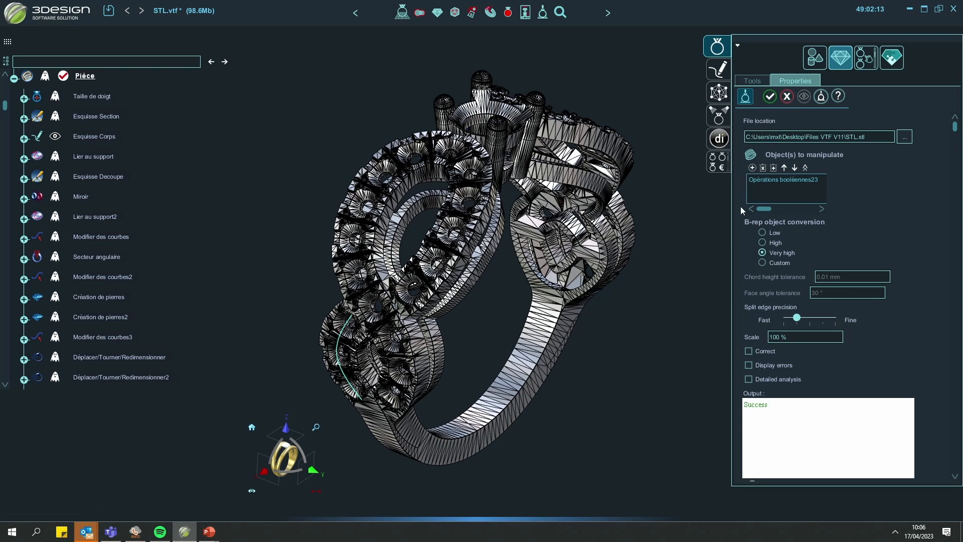
left_click(572, 255)
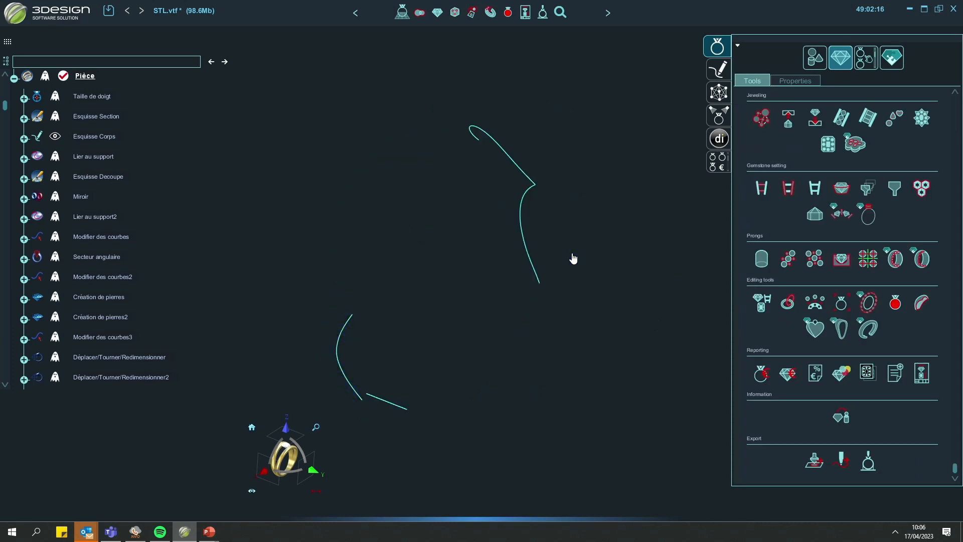
- Create a sphere sized about 3.8 mm on the OXY plane, with its centre off the ring's axis
left_click(820, 58)
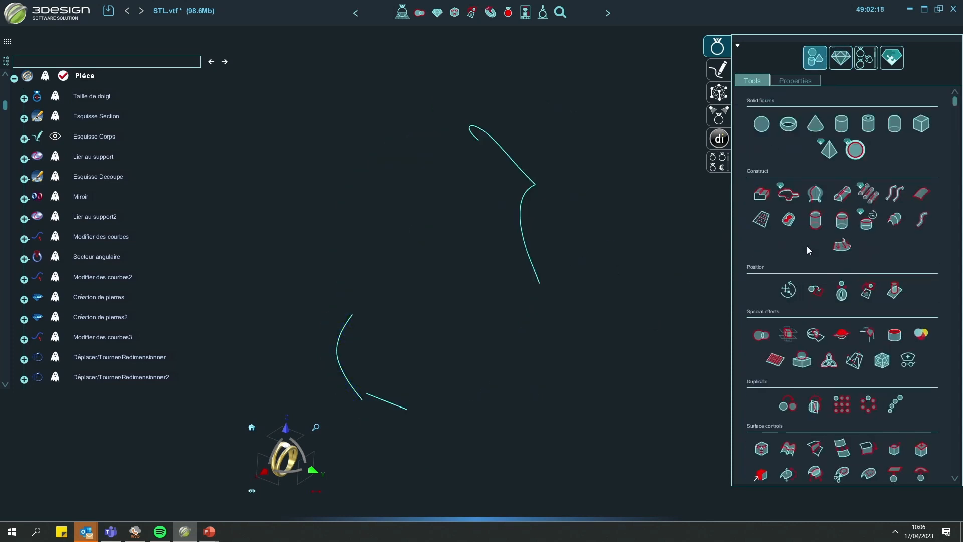
left_click(761, 124)
left_click_drag(557, 259, 571, 270)
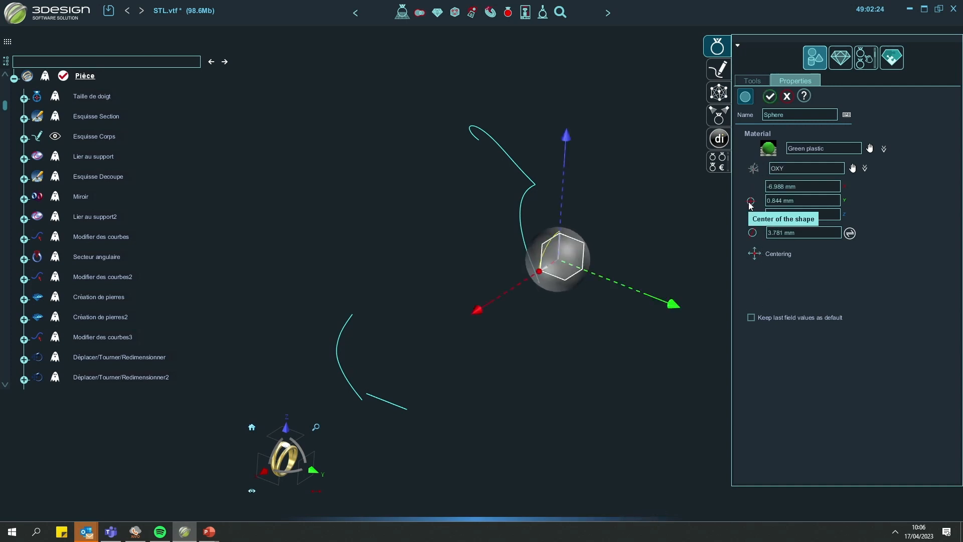
left_click(770, 96)
- Duplicate the sphere in a full circle around the OZ axis with 15 copies
left_click(686, 253)
middle_click_drag(686, 253, 456, 449)
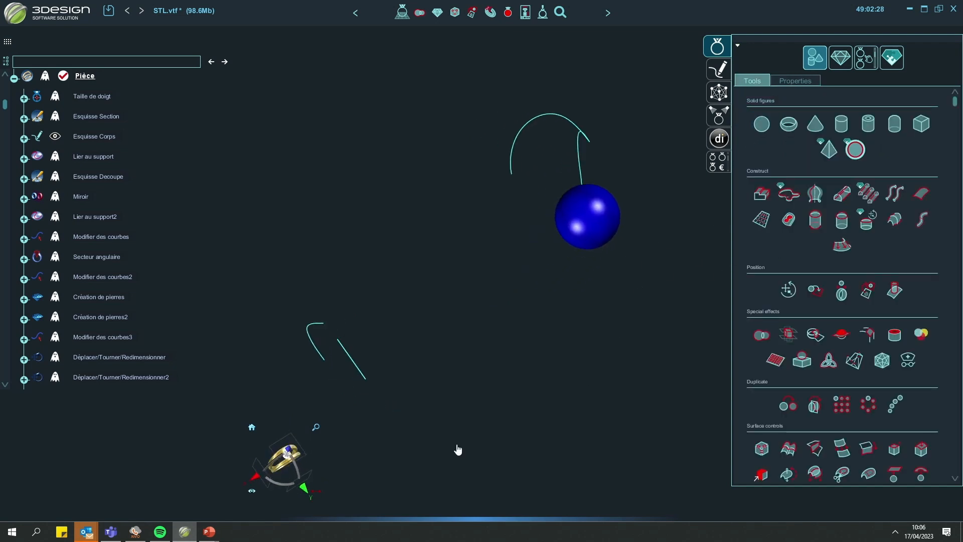
left_click(283, 455)
middle_click_drag(506, 357, 608, 339)
scroll(615, 332, "down", 3)
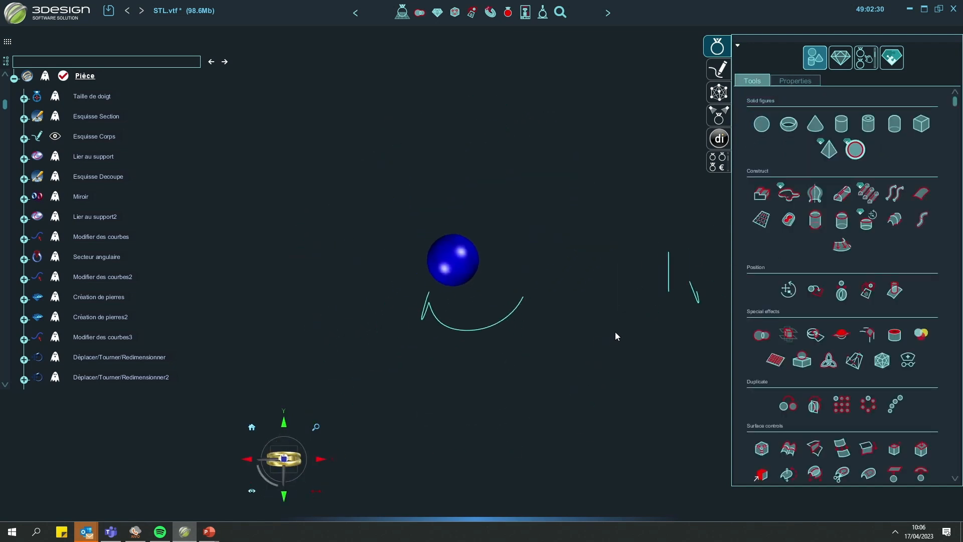
left_click(868, 404)
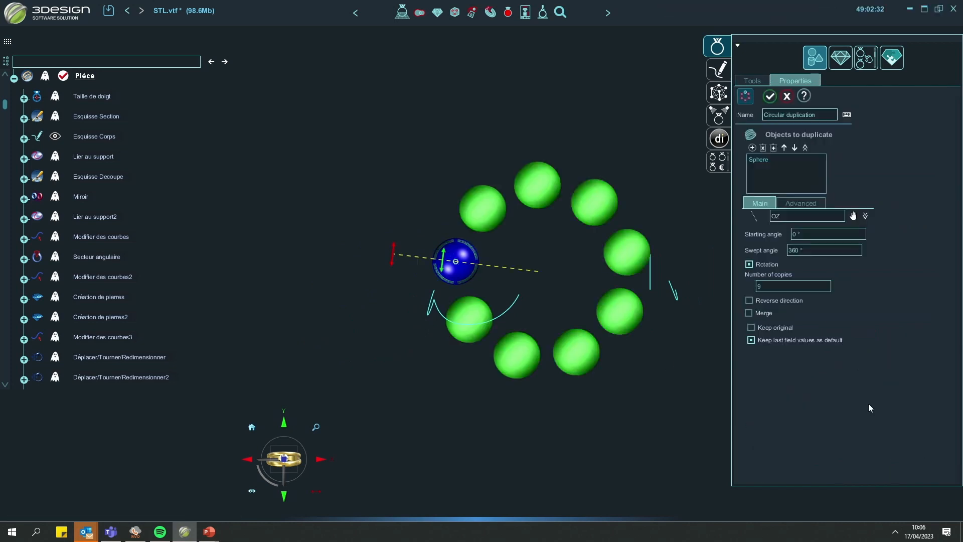
type("15")
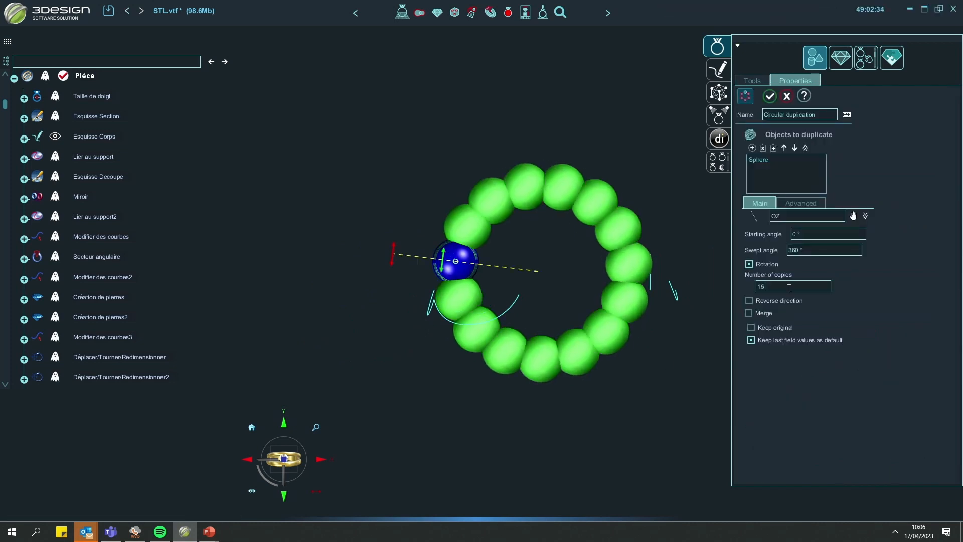
left_click(775, 103)
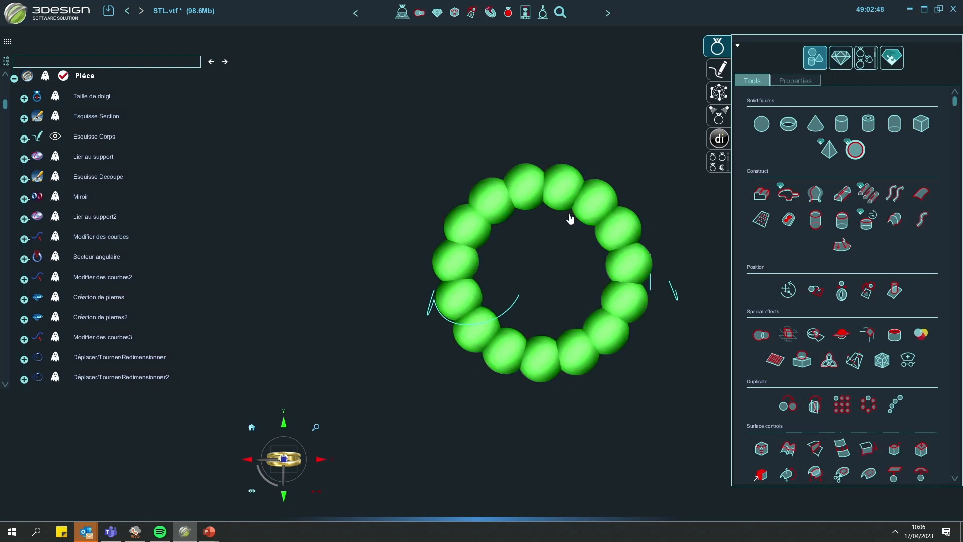
- Preview the STL mesh of the circular duplication with High conversion and Boolean output, and inspect the joins between the spheres
left_click(585, 189)
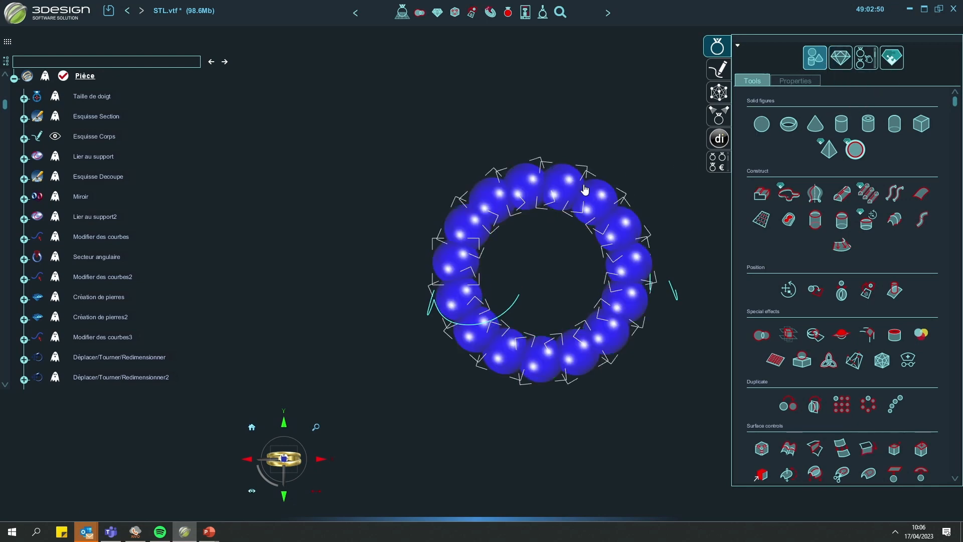
left_click(840, 58)
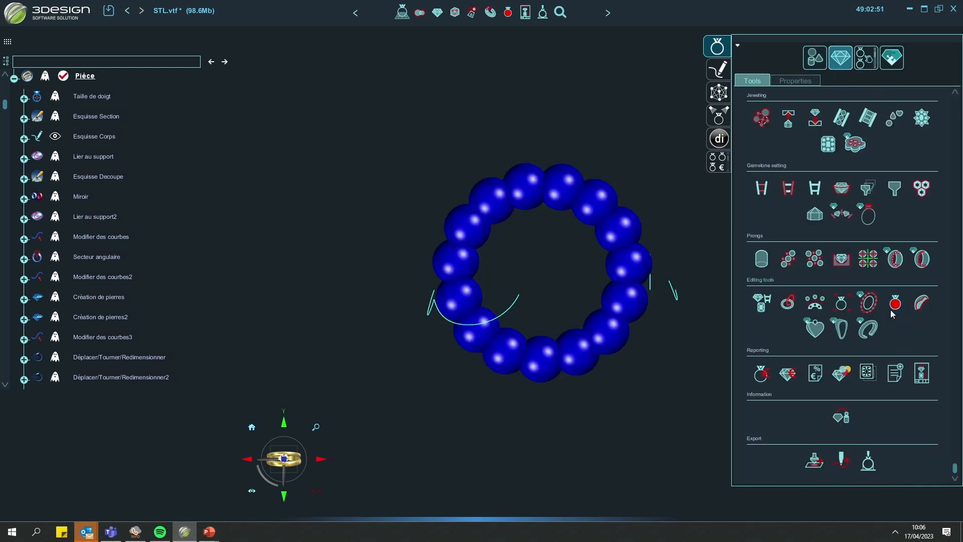
left_click(872, 462)
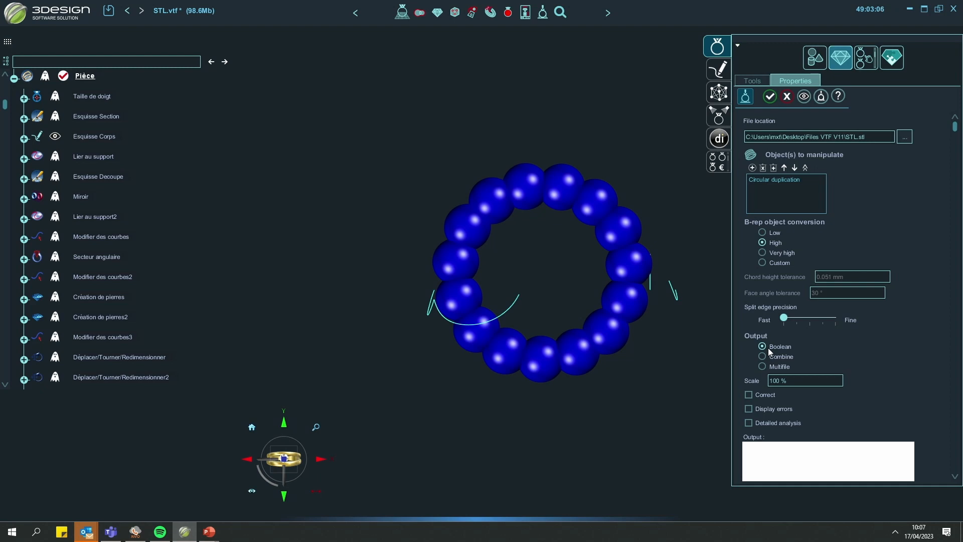
middle_click_drag(643, 431, 803, 122)
left_click(808, 99)
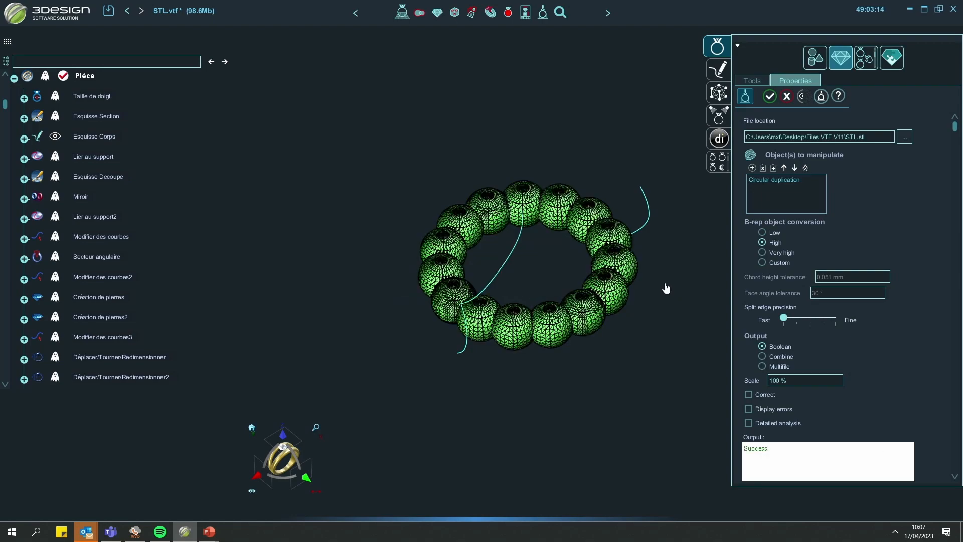
scroll(543, 255, "up", 3)
scroll(544, 253, "up", 5)
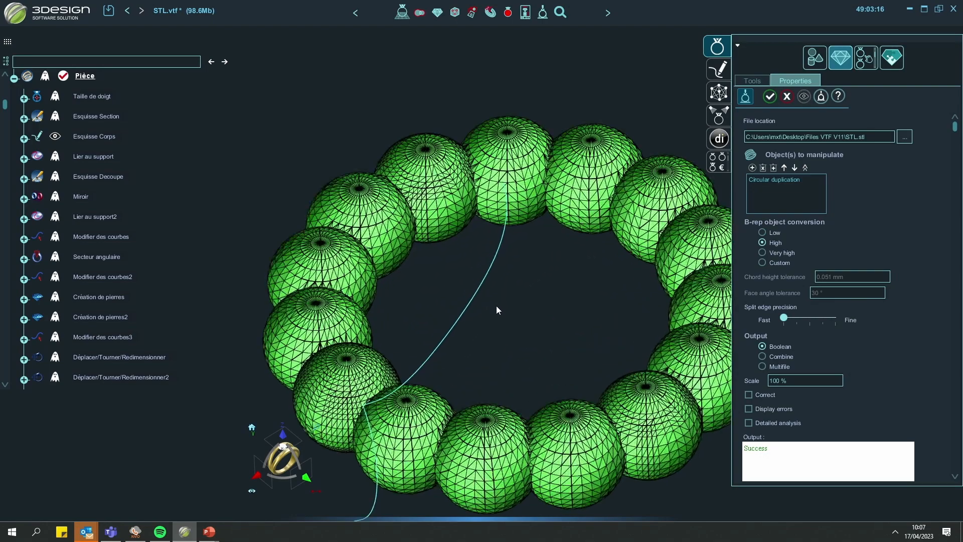
scroll(466, 274, "up", 5)
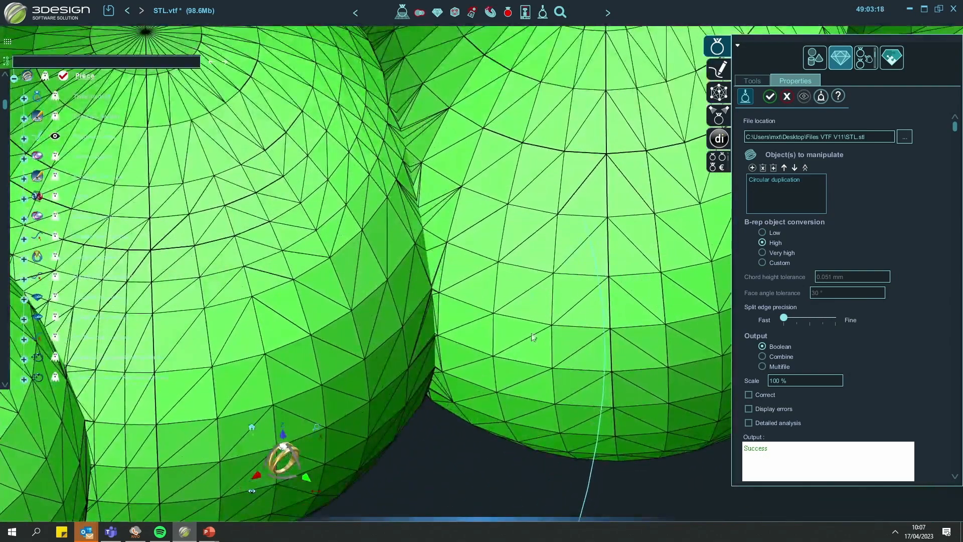
scroll(540, 335, "down", 8)
middle_click_drag(530, 307, 506, 359)
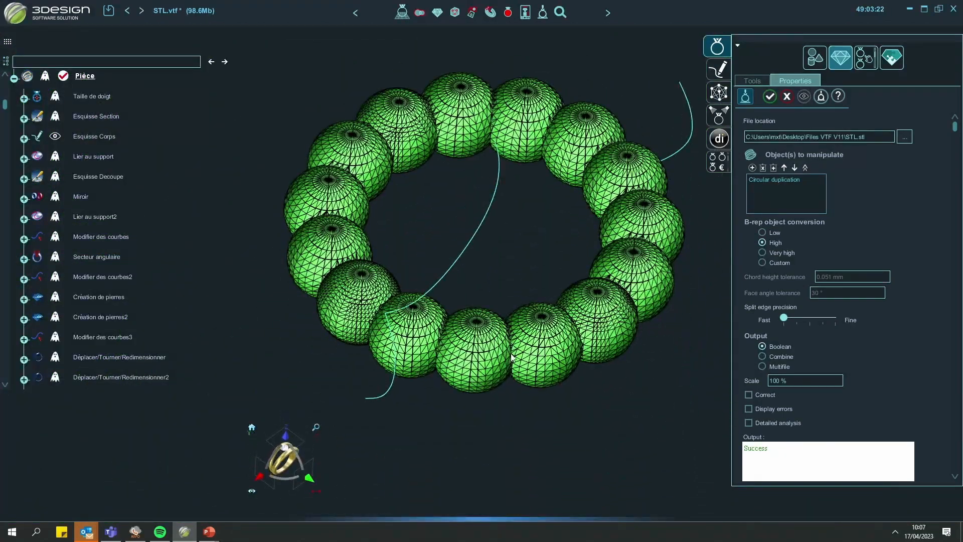
- Raise the split edge precision one notch towards Fine for the ring of spheres, and leave the STL export
left_click(799, 321)
scroll(829, 366, "down", 3)
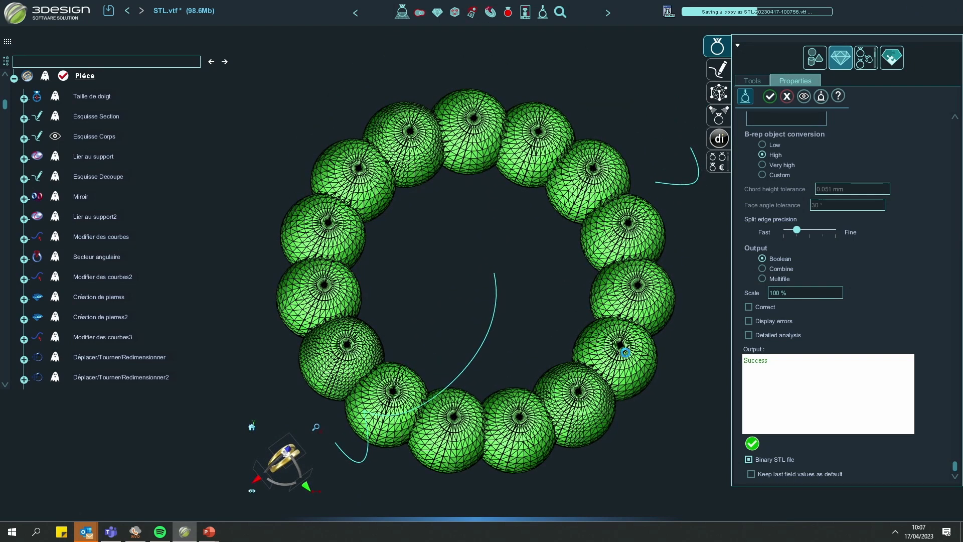
middle_click_drag(591, 304, 573, 234)
left_click(428, 250)
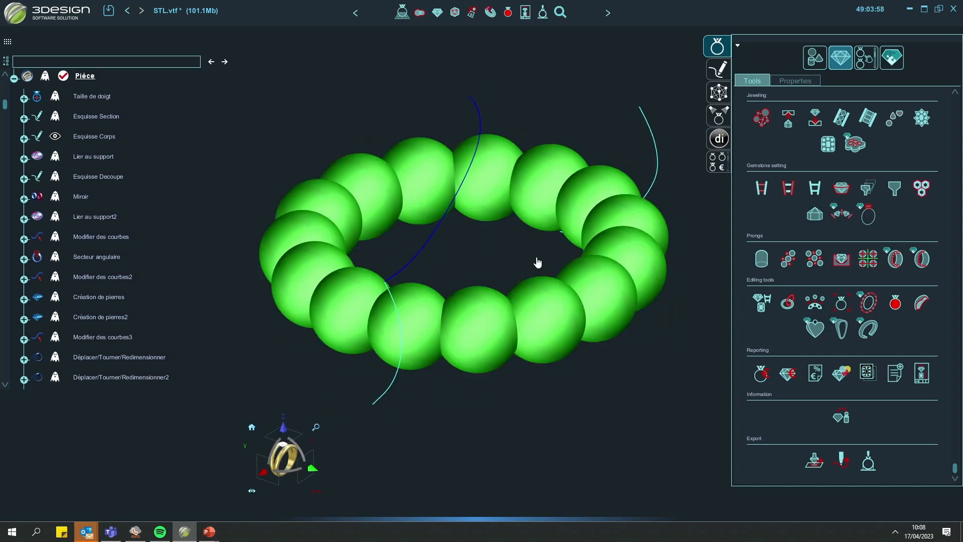
left_click(652, 139)
left_click(652, 140)
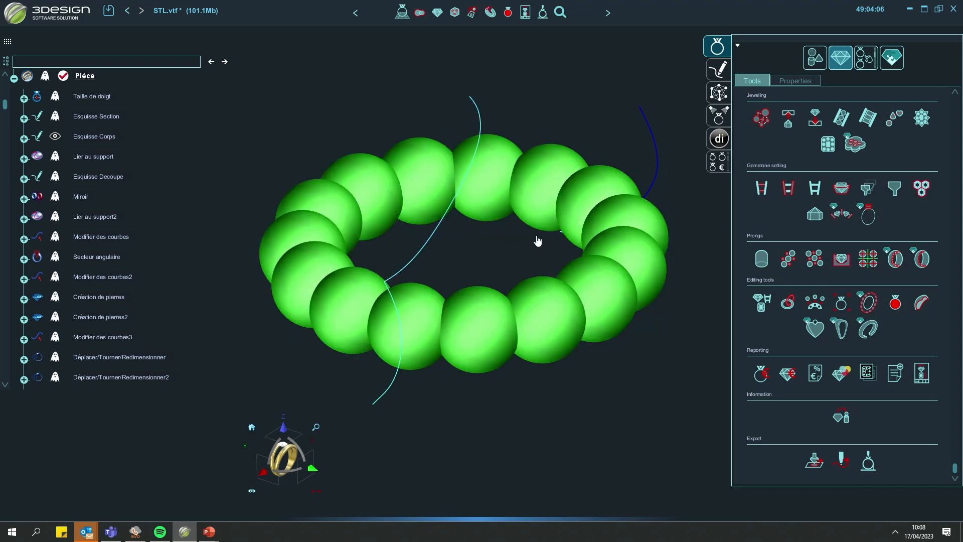
right_click_drag(538, 242, 577, 245)
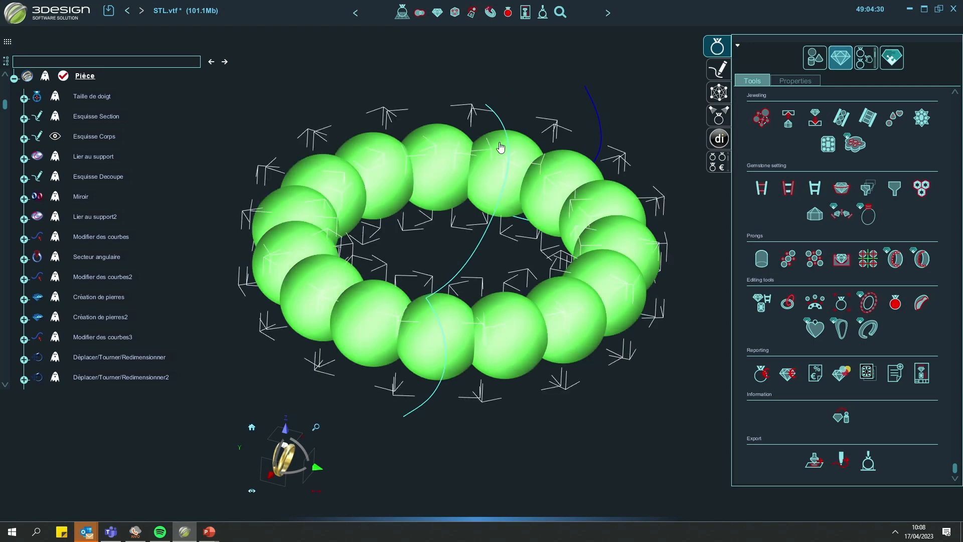
middle_click_drag(507, 146, 560, 320)
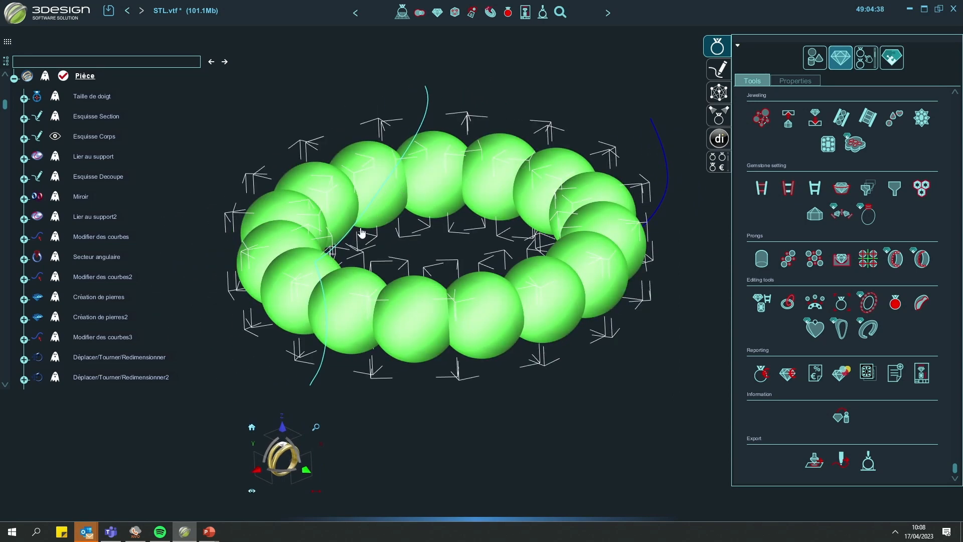
left_click(355, 223)
middle_click_drag(533, 279, 551, 288)
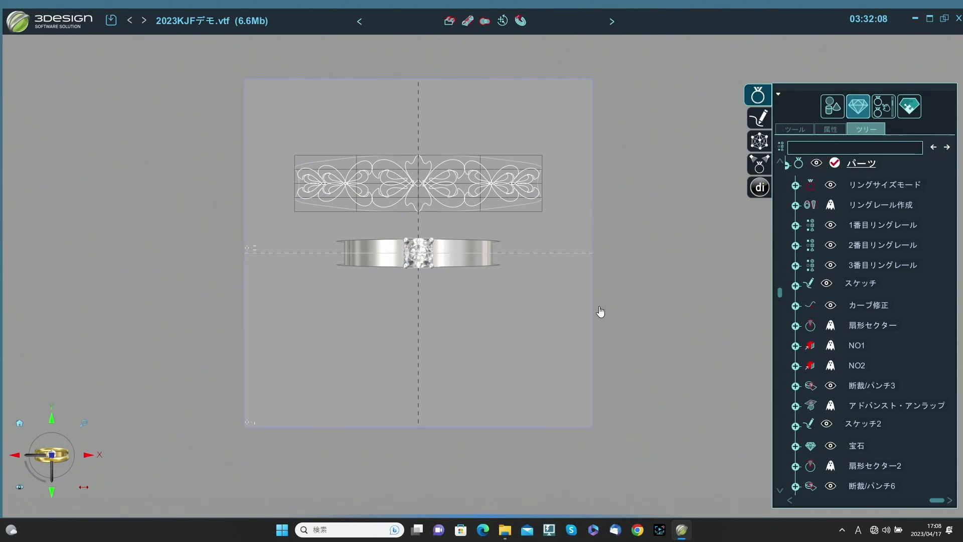
- Examine the solitaire ring, its prong setting and inner band, and the flat scroll pattern from several angles
right_click_drag(471, 355, 439, 137)
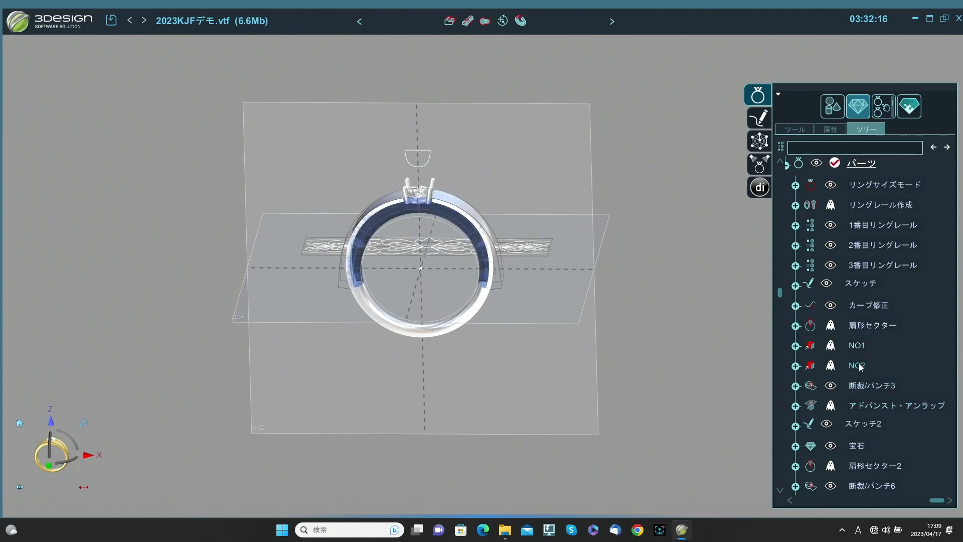
right_click_drag(537, 328, 557, 163)
scroll(557, 164, "up", 4)
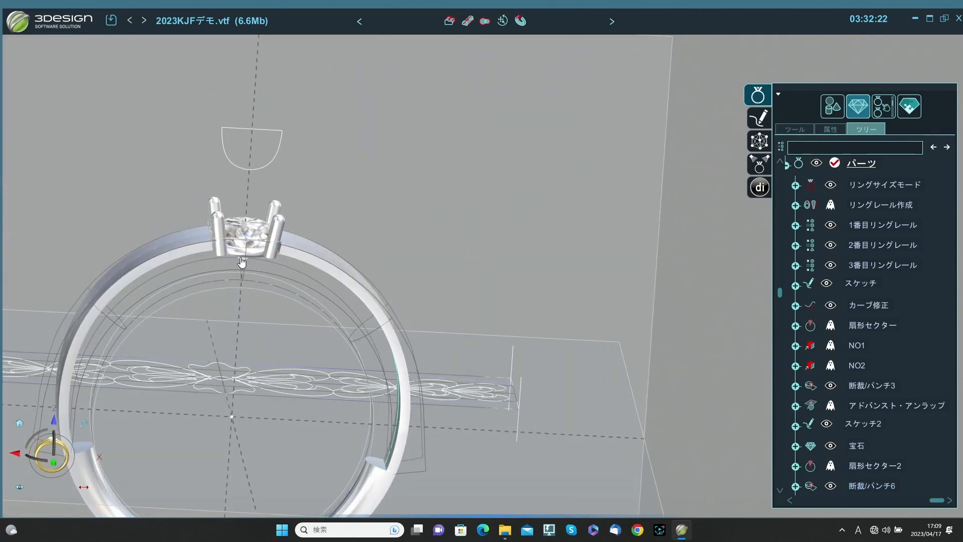
left_click(229, 247)
right_click_drag(445, 194, 427, 306)
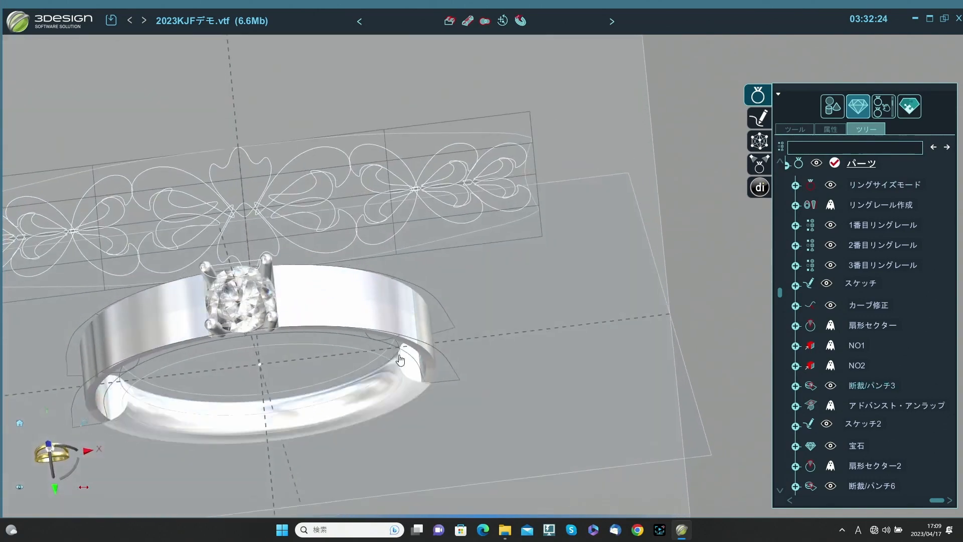
right_click_drag(266, 150, 258, 215)
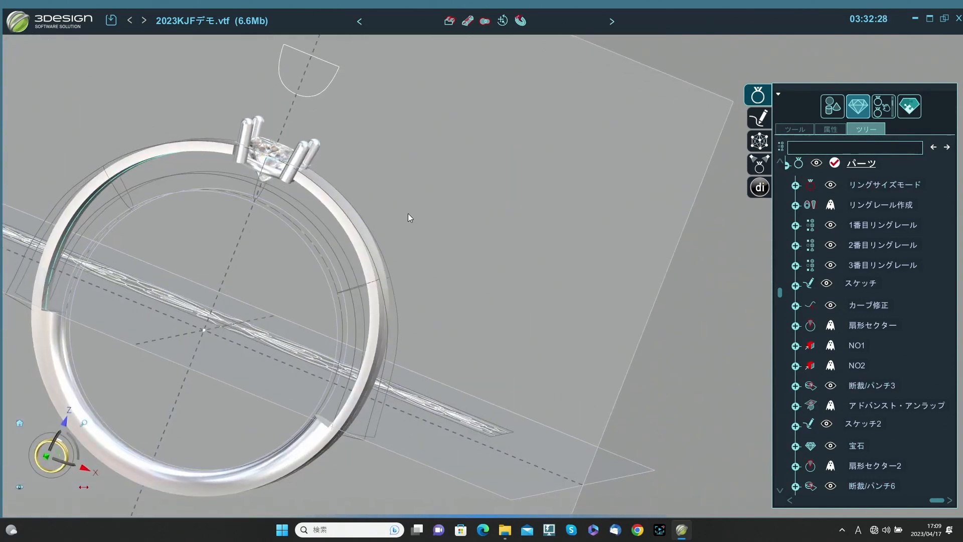
right_click_drag(408, 214, 361, 340)
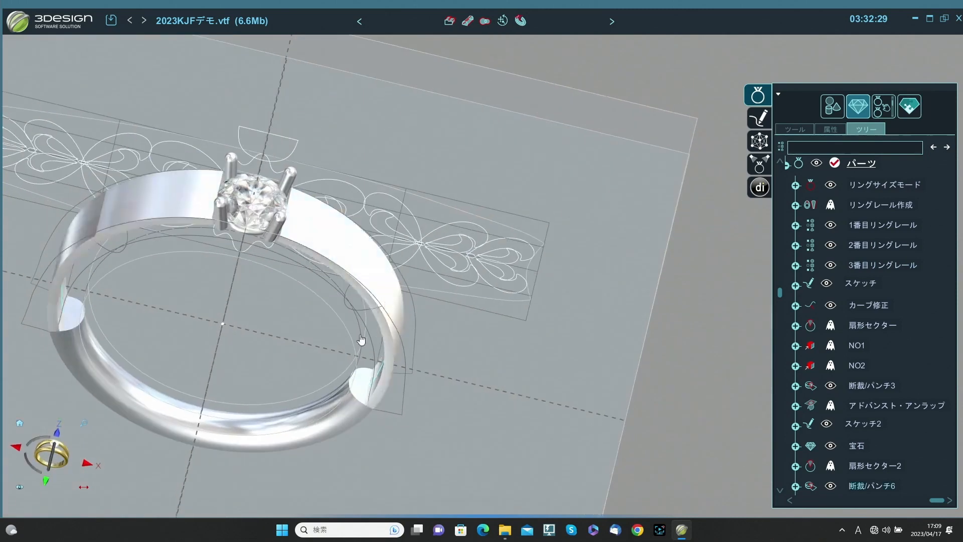
- Start a sculpted Shape from all the flat scroll pattern curves, with an extruded top and a flat spine, and adjust the top height
left_click(57, 436)
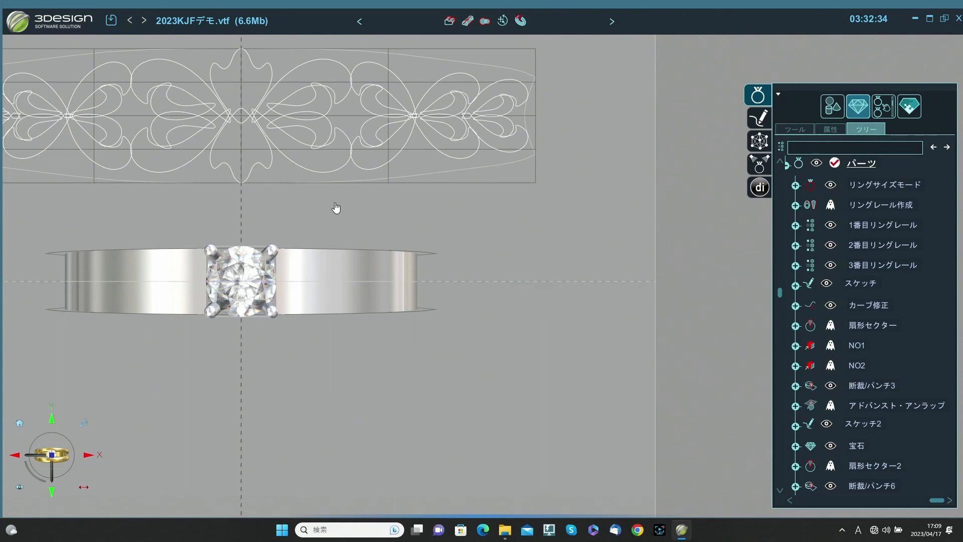
scroll(329, 205, "down", 2)
middle_click_drag(326, 206, 431, 252)
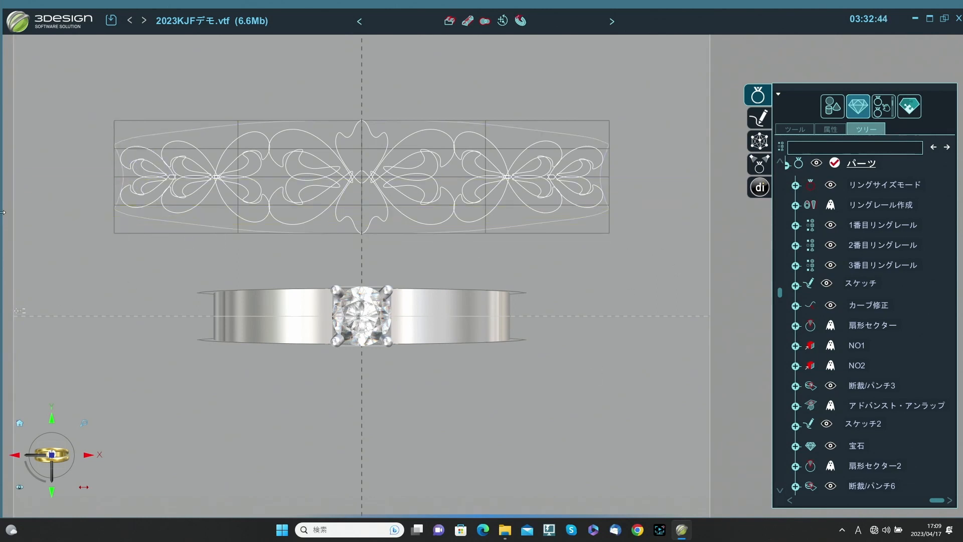
left_click_drag(71, 258, 699, 101)
left_click(601, 218, "ctrl")
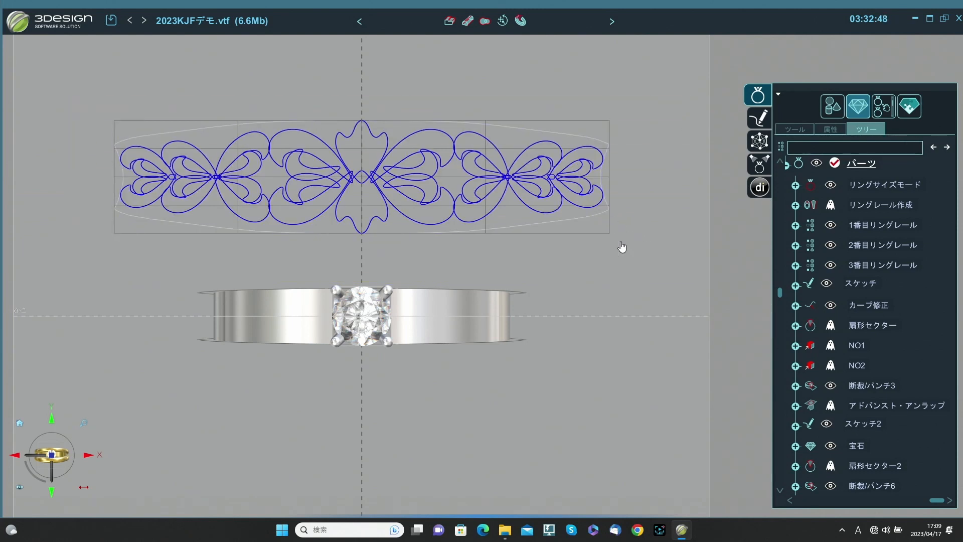
left_click(611, 315, "ctrl")
left_click(759, 141)
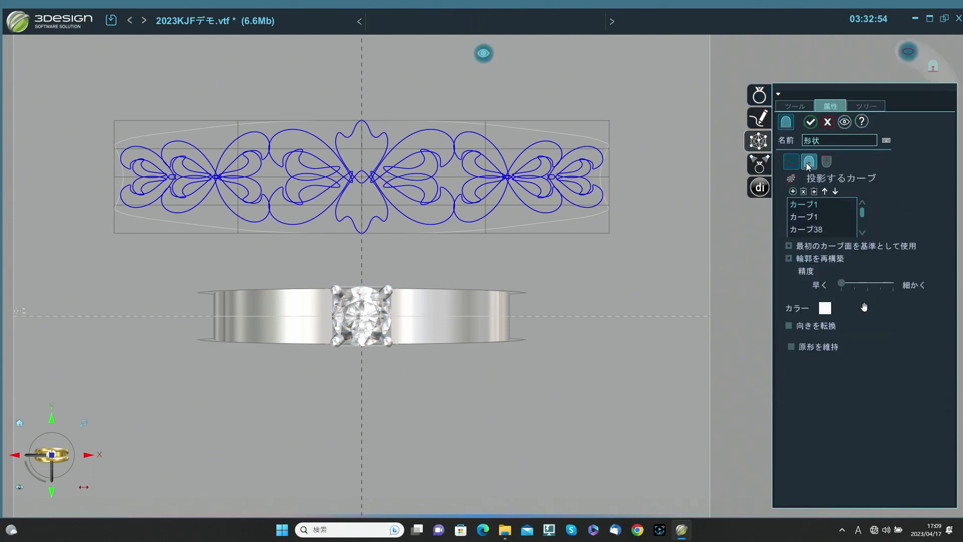
left_click(808, 163)
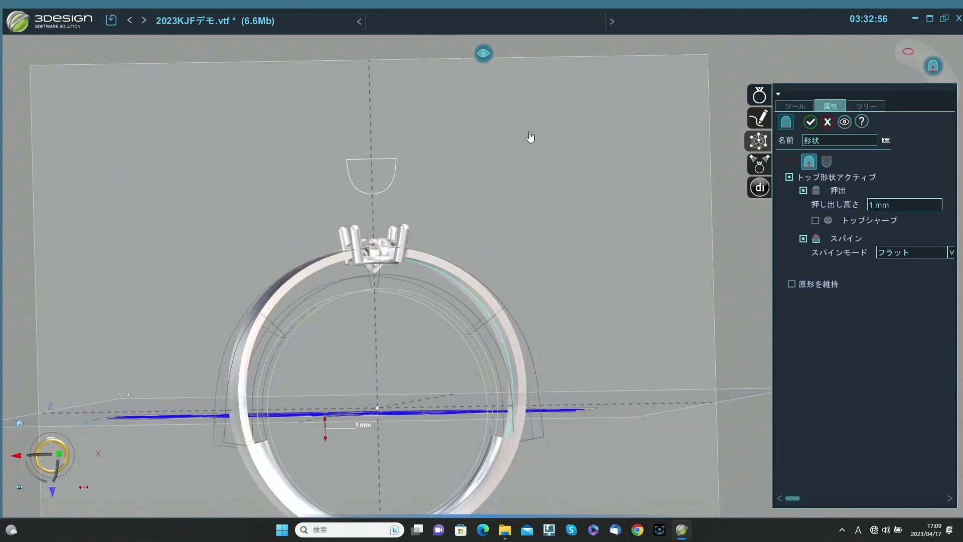
left_click_drag(330, 443, 326, 416)
- Give the scroll ornament a custom bottom shape extruded 0.7 mm, accept the Shape and finish the sculpt
left_click(826, 161)
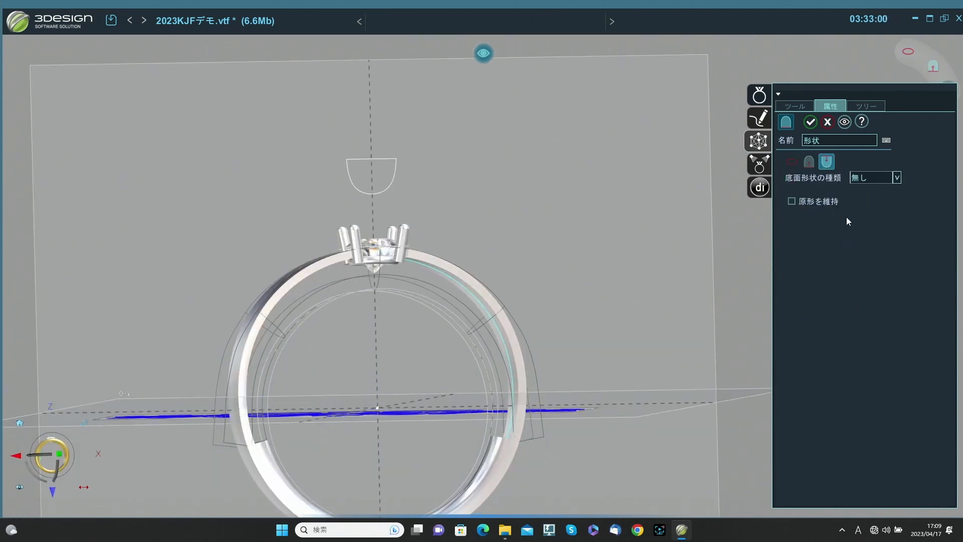
left_click(859, 179)
left_click(866, 214)
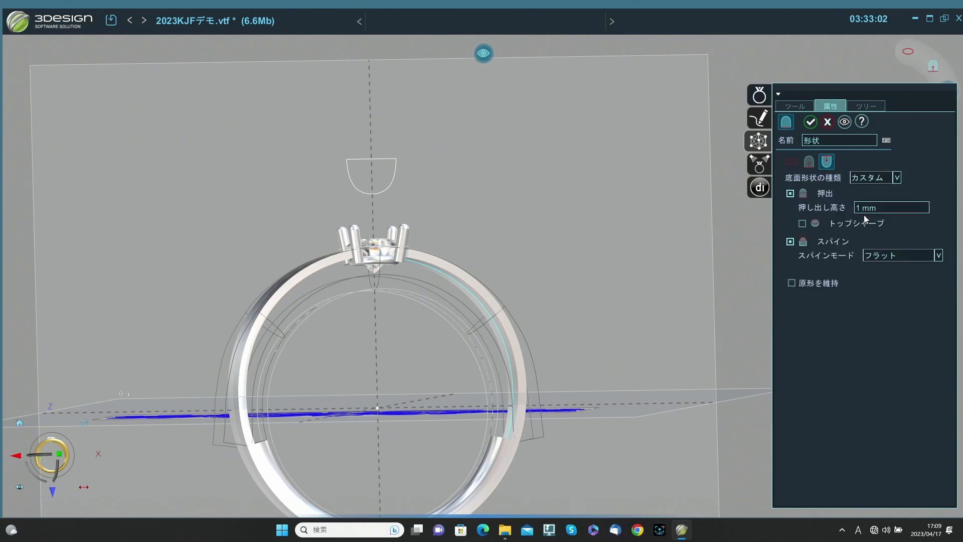
left_click(901, 207)
type("0.8 mm")
scroll(904, 209, "down", 1)
middle_click_drag(602, 219, 522, 288)
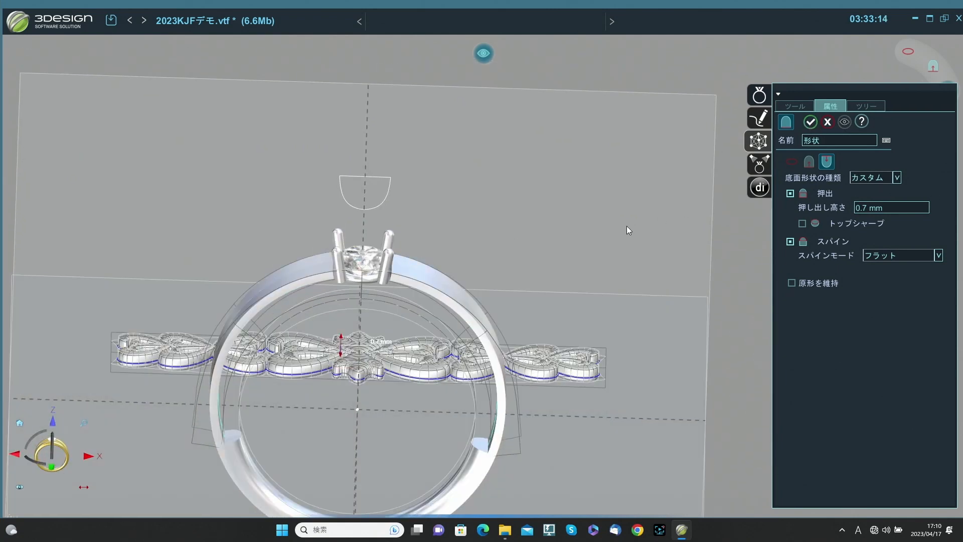
key("Return")
middle_click_drag(600, 193, 516, 267)
scroll(517, 266, "up", 3)
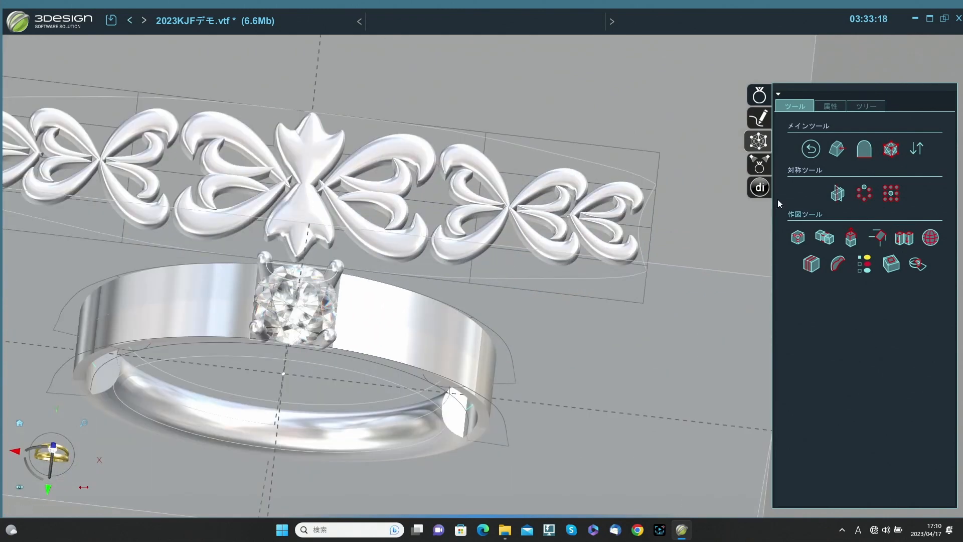
middle_click_drag(517, 160, 506, 206)
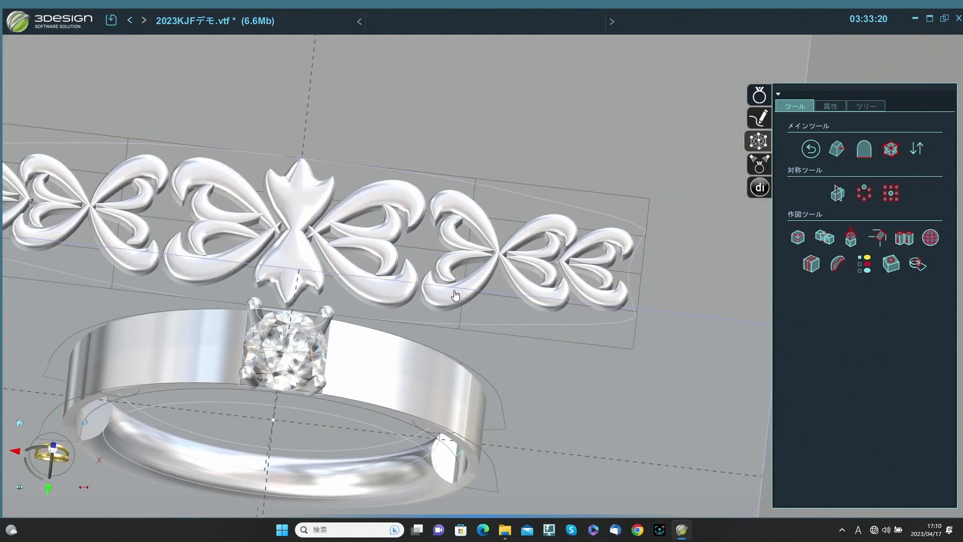
left_click(811, 148)
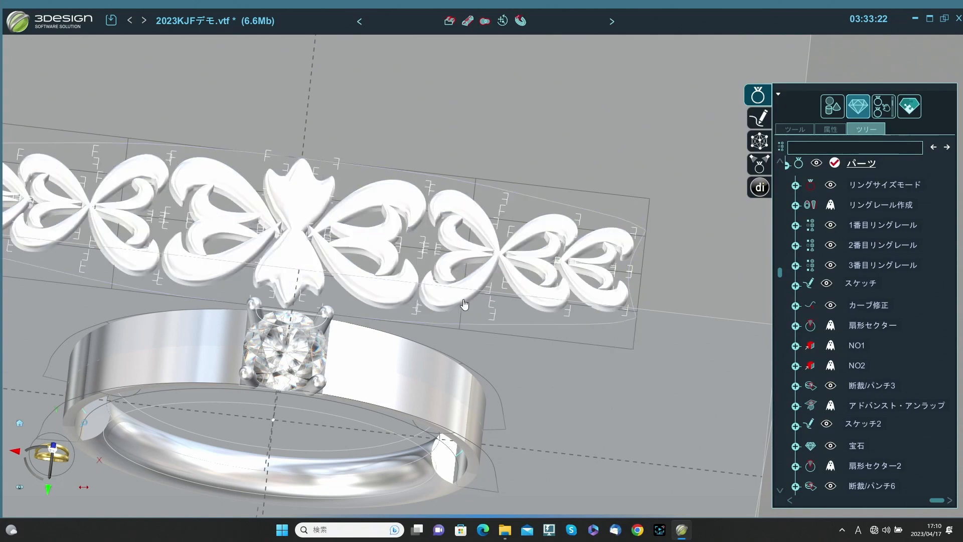
- Move the sculpted scroll ornament about 0.51 mm downward along the Z axis
left_click(462, 303)
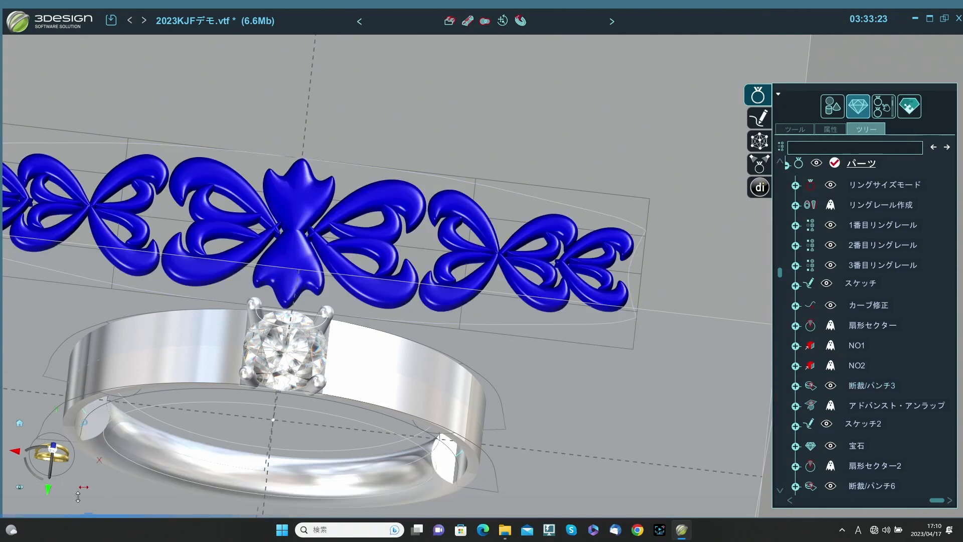
left_click(46, 491)
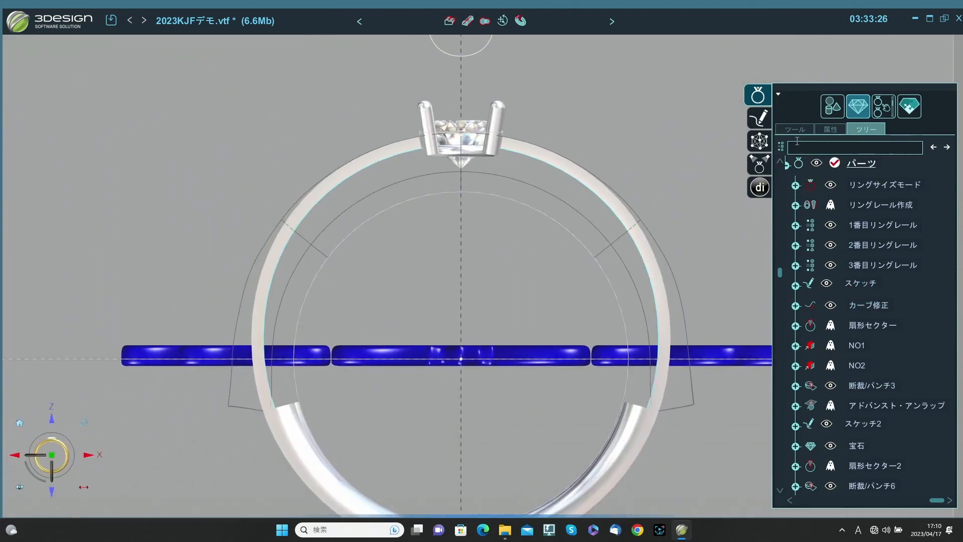
left_click(791, 130)
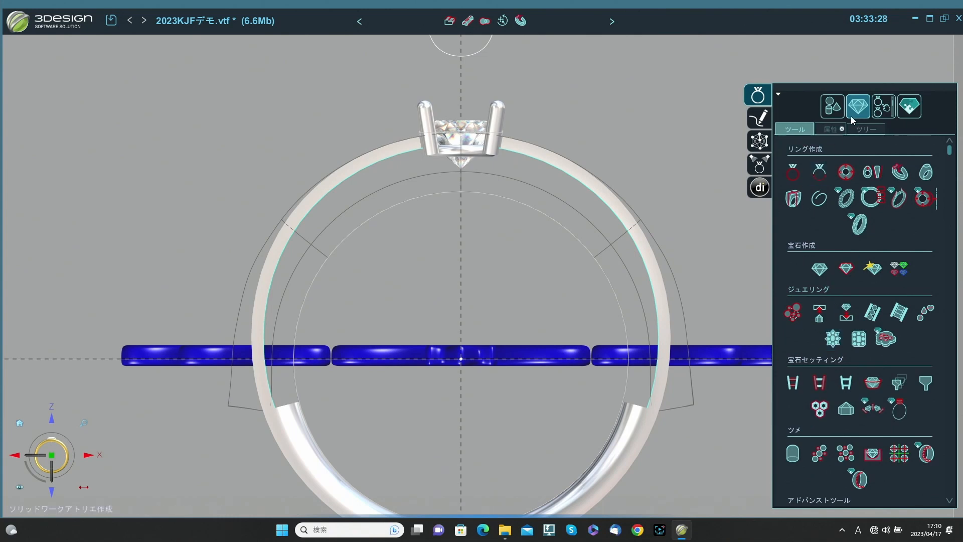
left_click(832, 107)
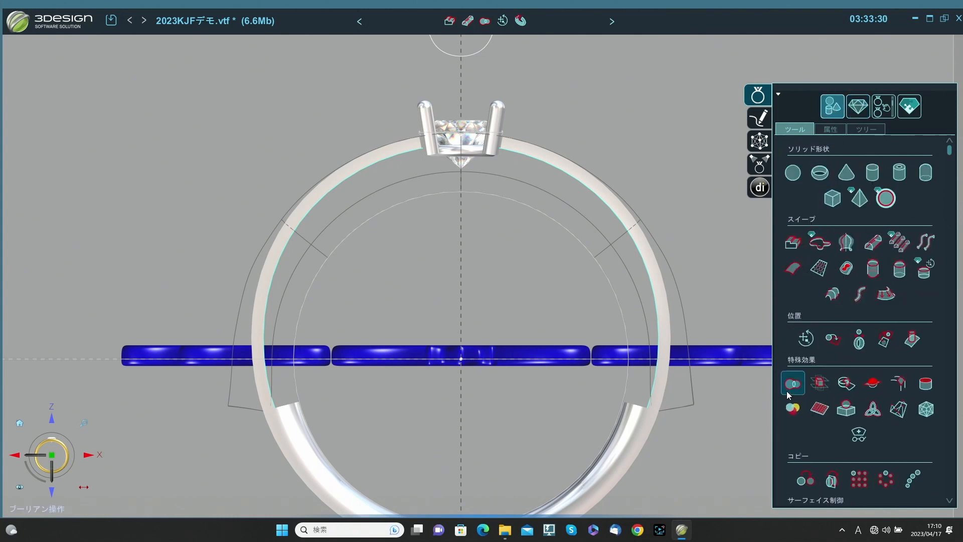
left_click(806, 338)
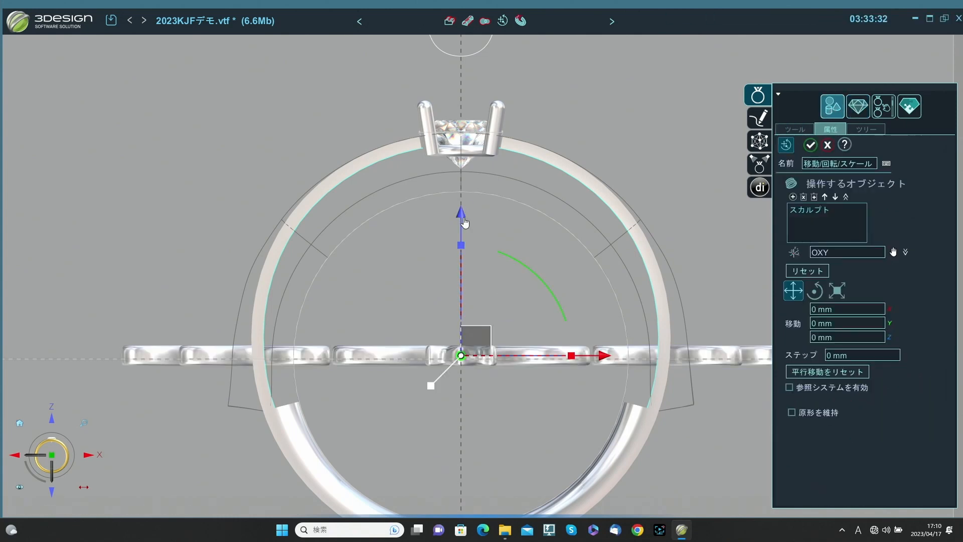
left_click_drag(460, 216, 461, 225)
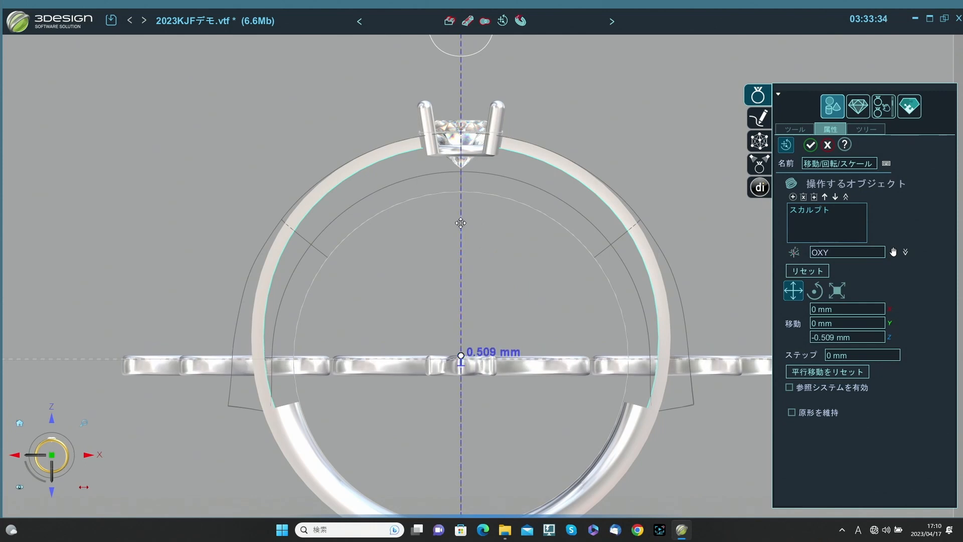
left_click(811, 145)
- UV-wrap the scroll ornament onto the inner face of the ring band, using the flat Advanced Unwrap outline as the reference surface
right_click_drag(723, 241, 462, 200)
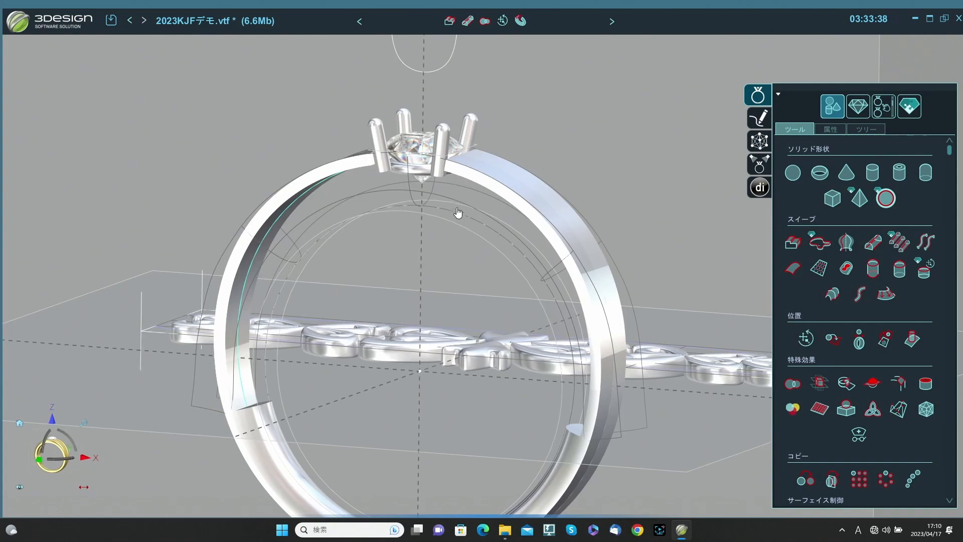
right_click_drag(279, 220, 346, 384)
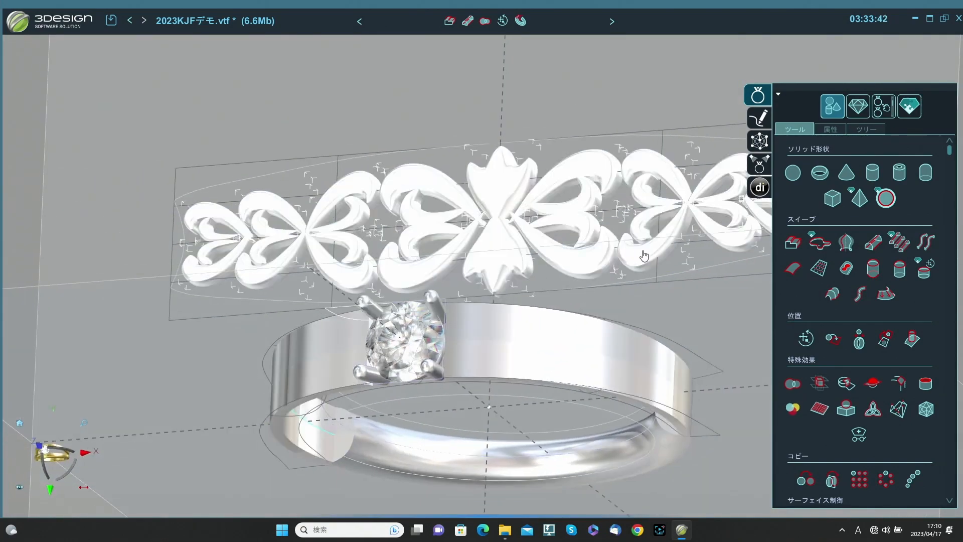
left_click(644, 256)
scroll(663, 309, "down", 5)
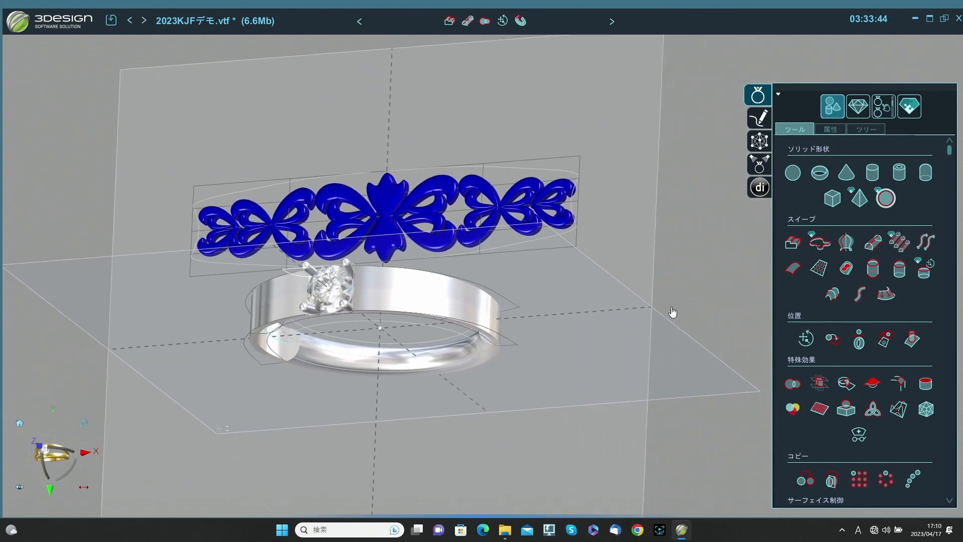
scroll(877, 338, "down", 3)
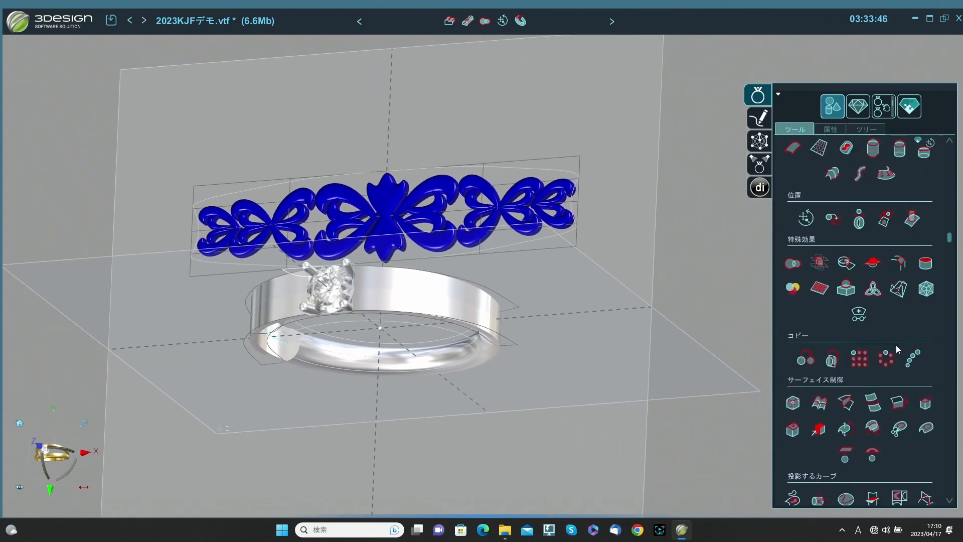
left_click(542, 243)
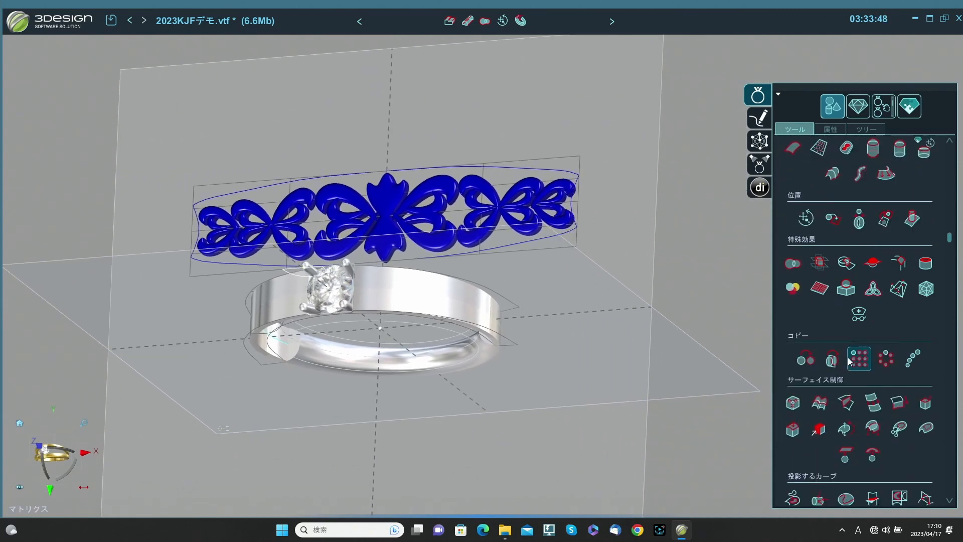
scroll(853, 379, "down", 3)
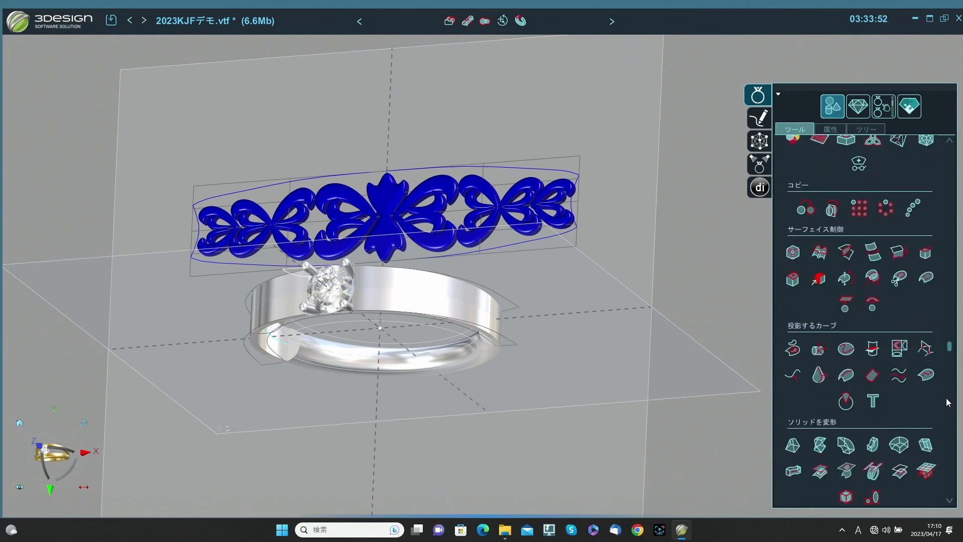
left_click(900, 472)
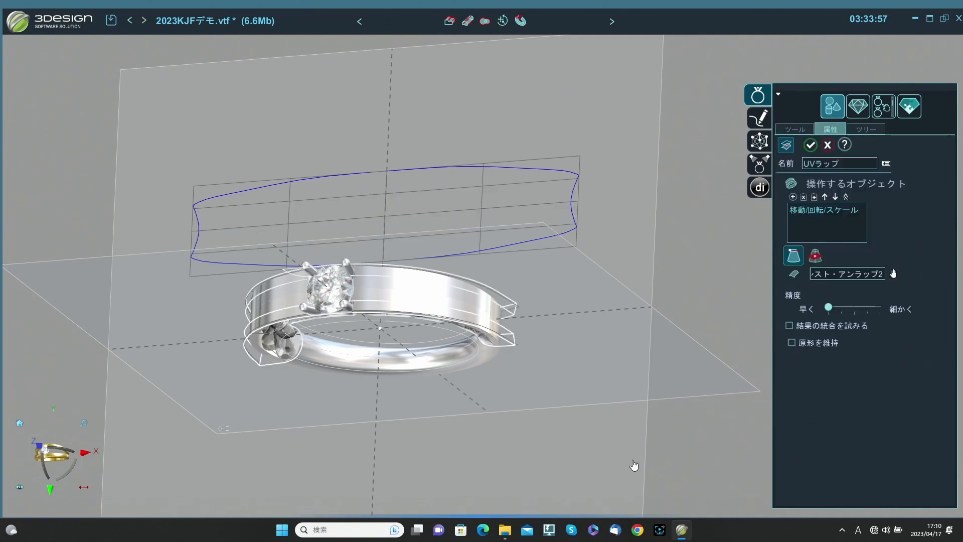
middle_click_drag(530, 432, 598, 193)
scroll(569, 257, "up", 3)
middle_click_drag(554, 322, 504, 269)
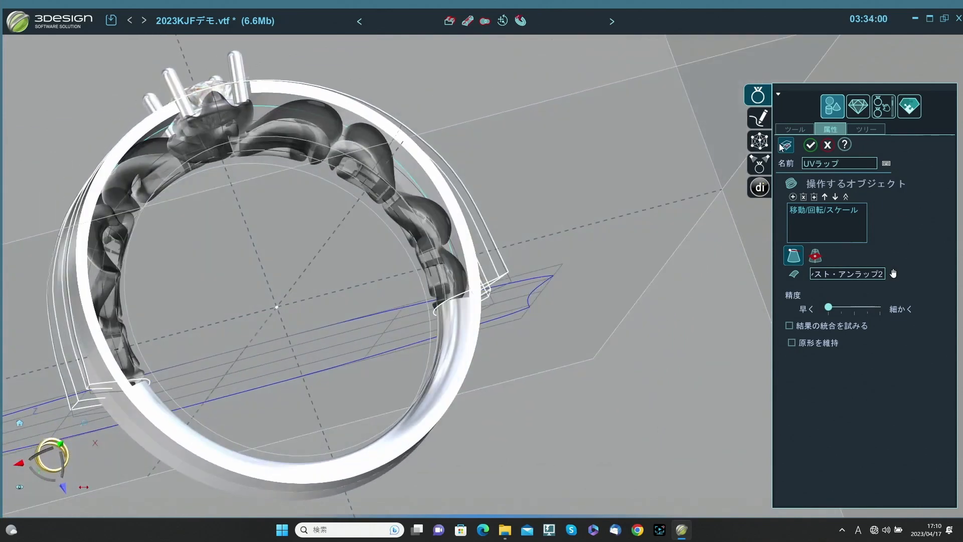
left_click(811, 146)
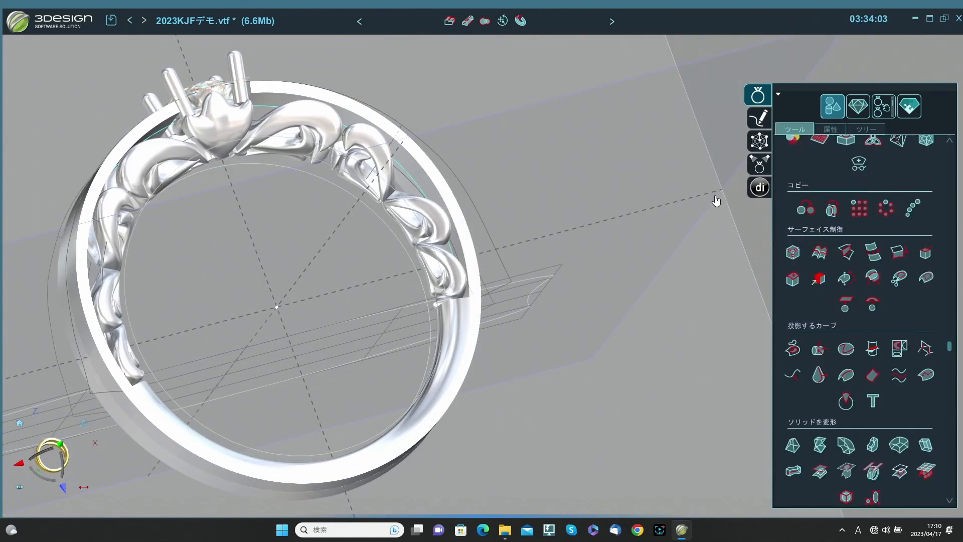
- Examine the wrapped scroll ornament inside the solitaire ring's band from the front, above and oblique angles
middle_click_drag(542, 215, 309, 283)
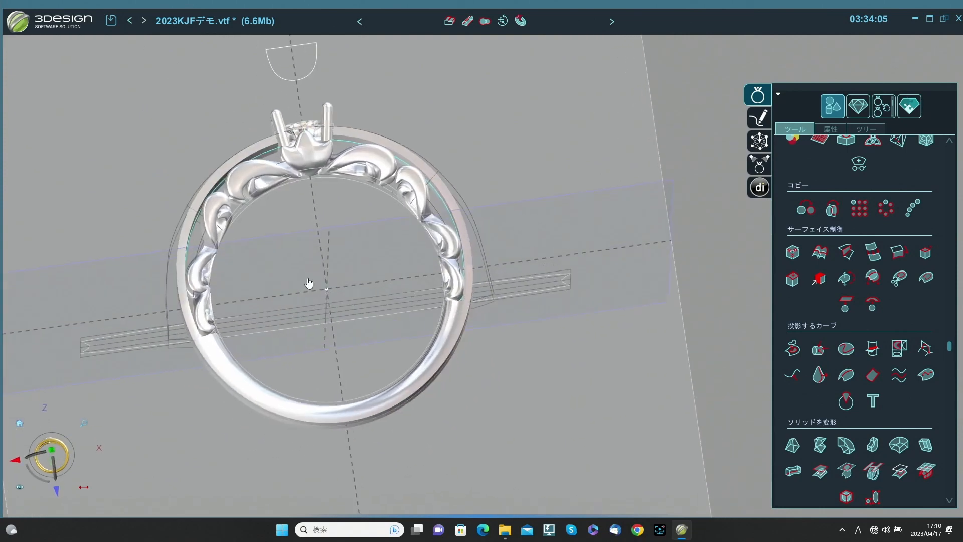
left_click(448, 236)
middle_click_drag(331, 288, 288, 337)
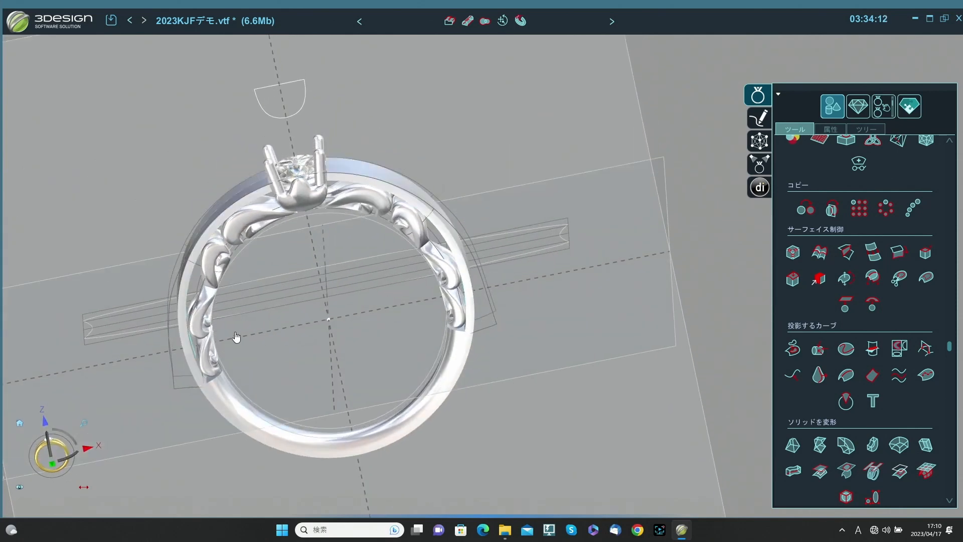
middle_click_drag(503, 217, 653, 277)
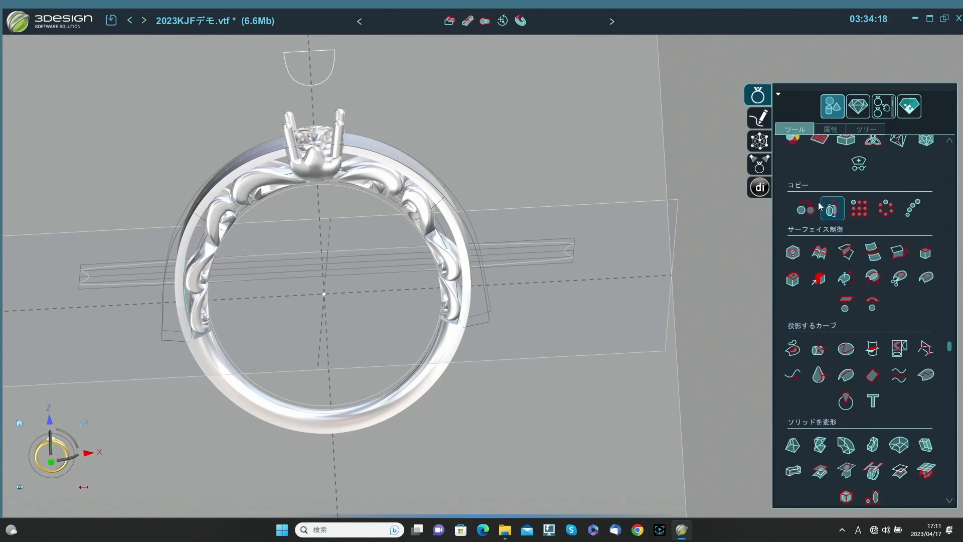
middle_click_drag(573, 189, 578, 271)
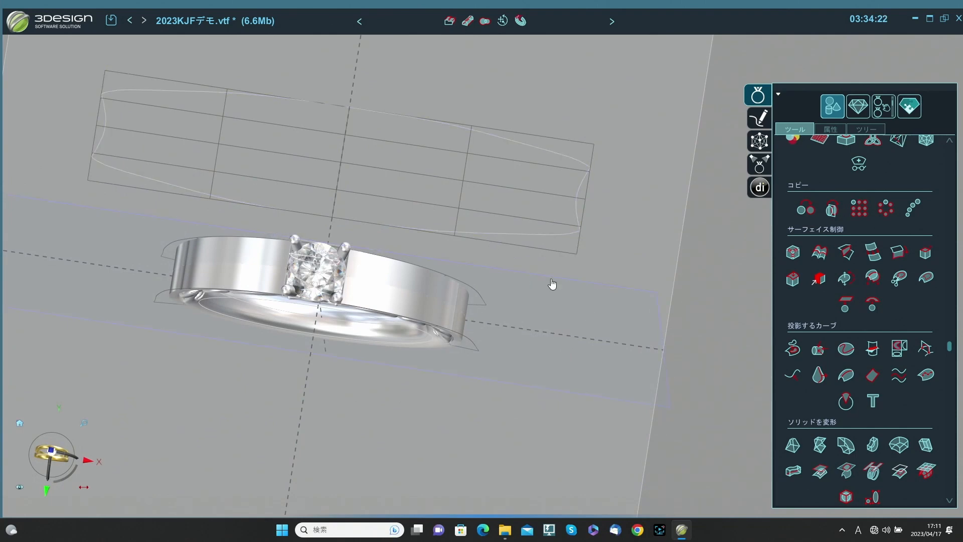
middle_click_drag(552, 284, 341, 234)
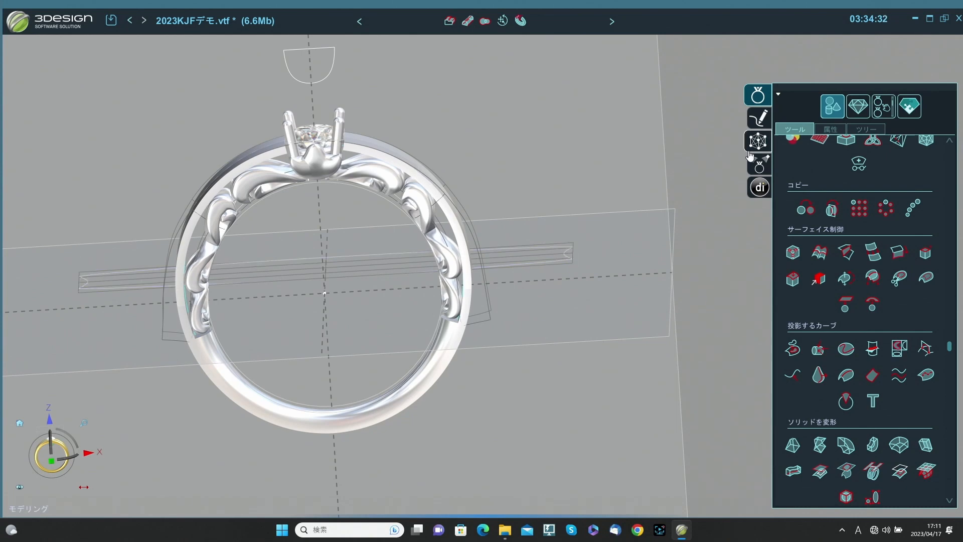
middle_click_drag(609, 146, 589, 282)
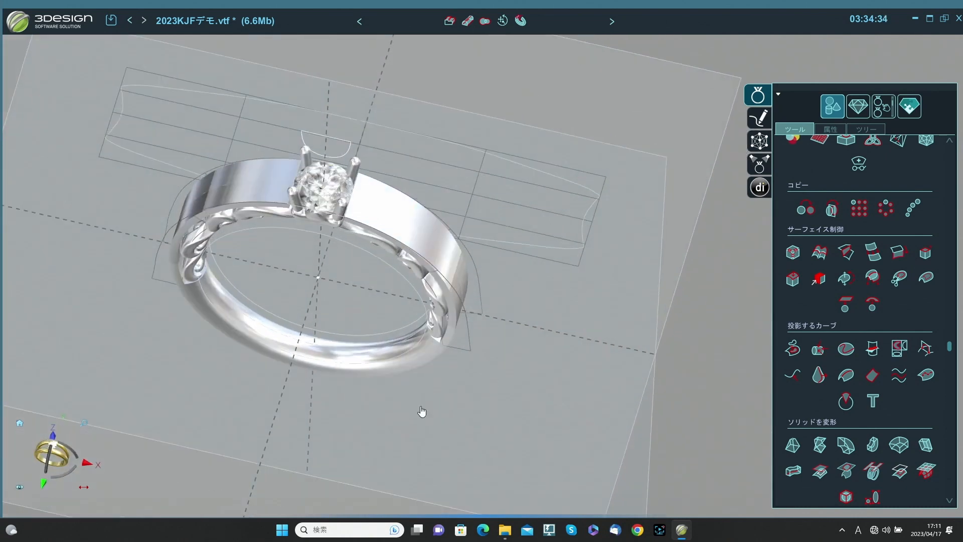
middle_click_drag(421, 410, 521, 280)
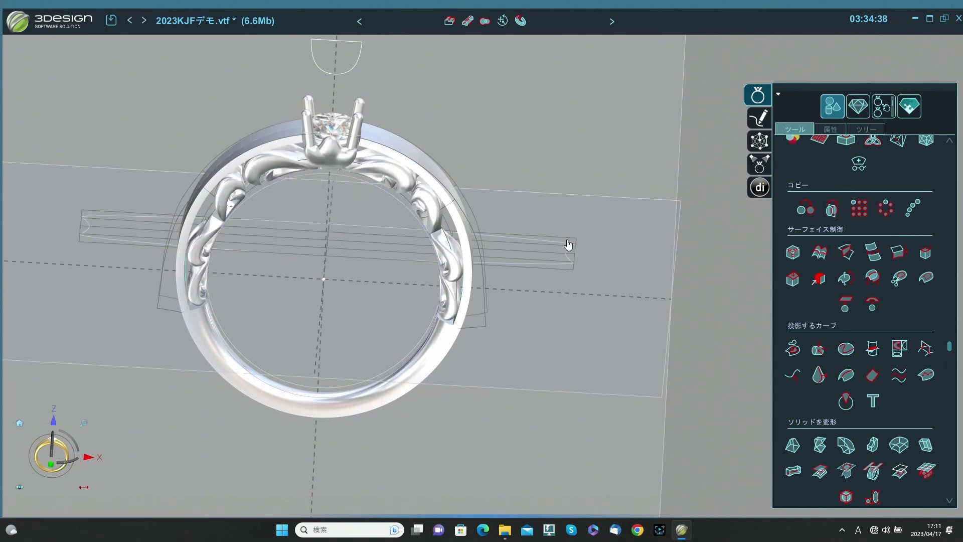
middle_click_drag(570, 246, 572, 220)
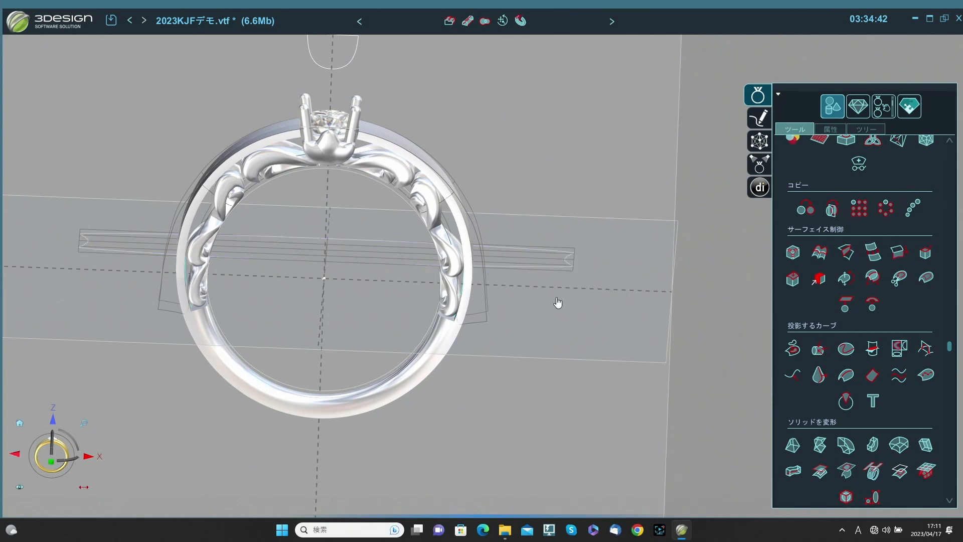
middle_click_drag(563, 166, 521, 236)
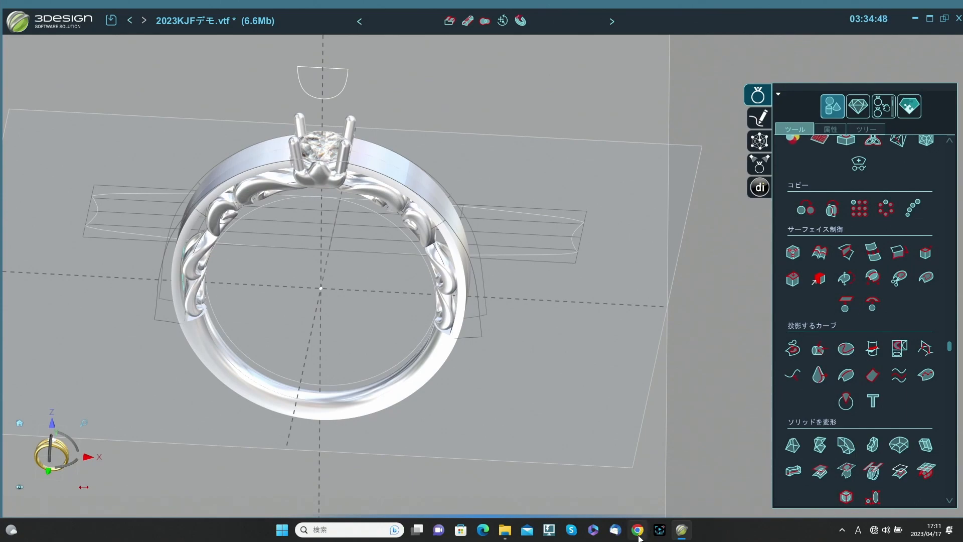
- Switch to File Explorer and view the sample images Ring2 and screenshot.52 from the 画像 folder
left_click(505, 530)
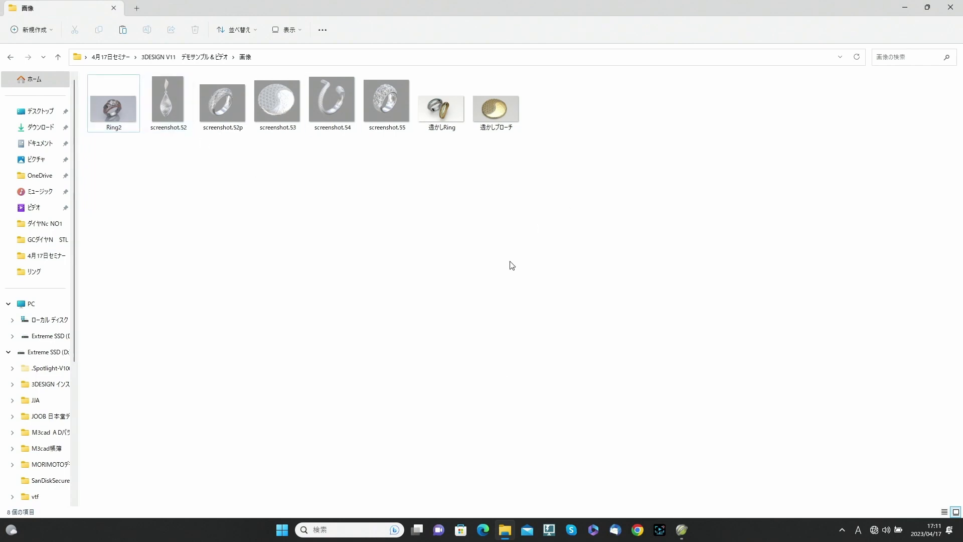
left_click(112, 115)
double_click(113, 115)
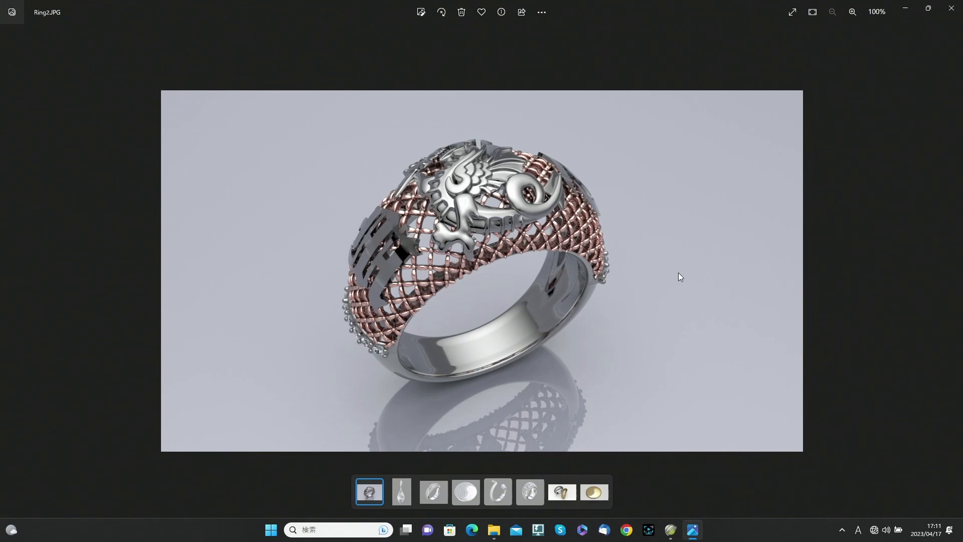
left_click(952, 8)
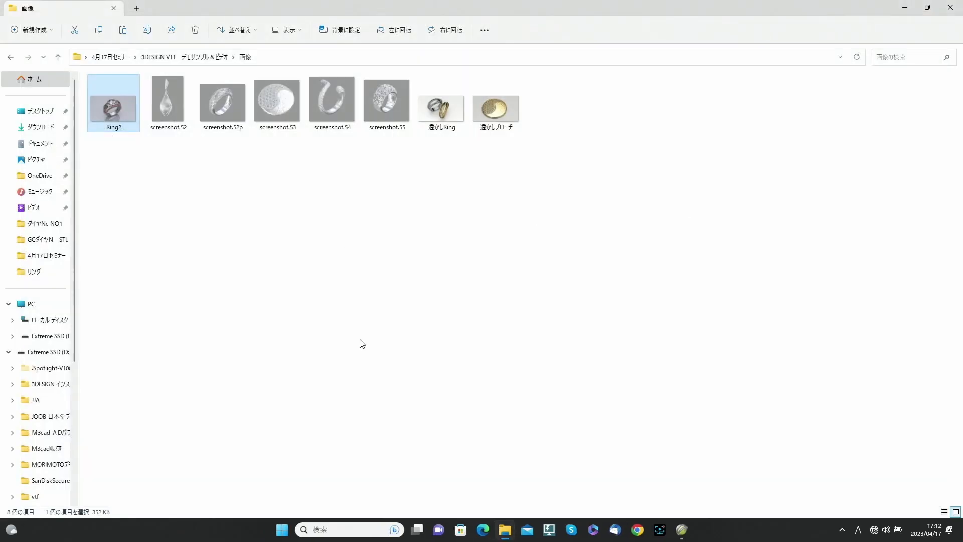
double_click(165, 107)
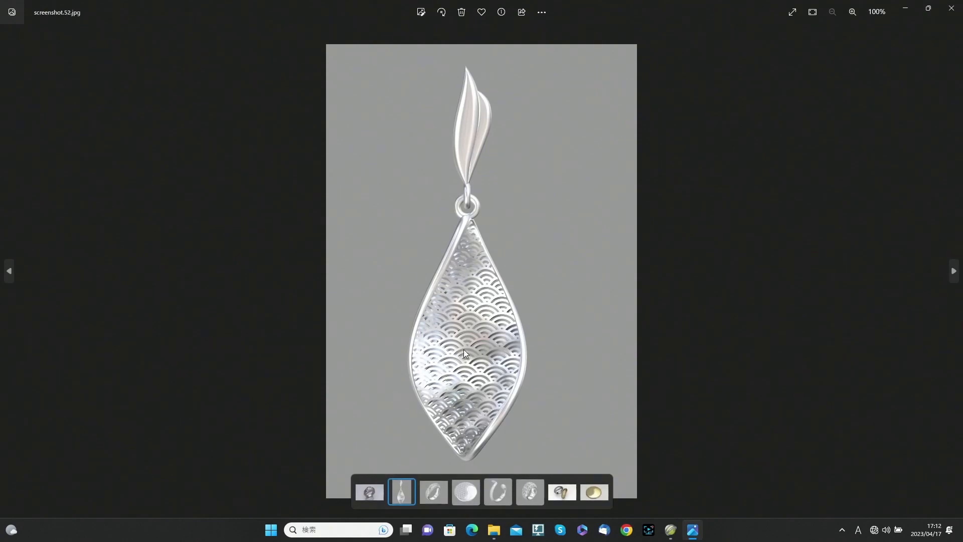
left_click(945, 15)
- View the sample images screenshot.53, screenshot.54 and screenshot.55 one after another
key("Right")
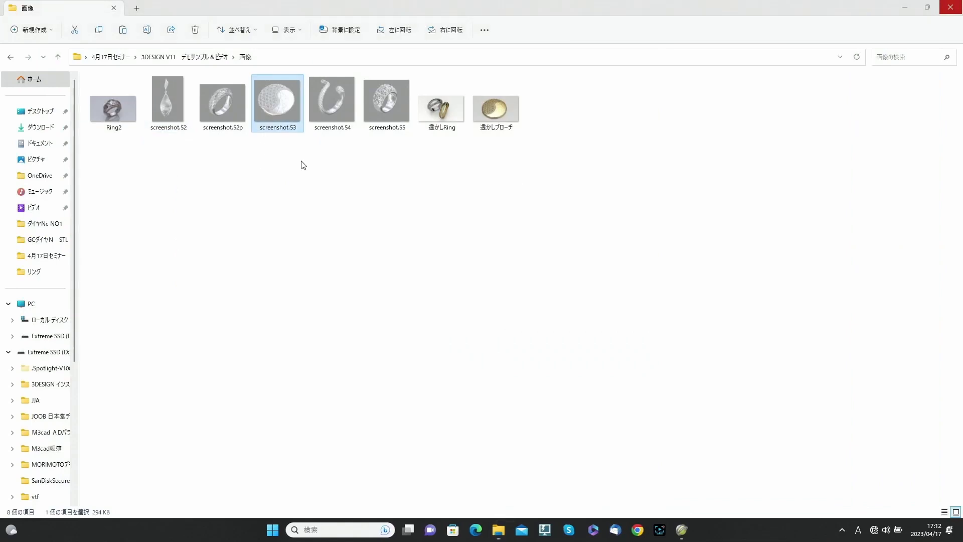
key("Return")
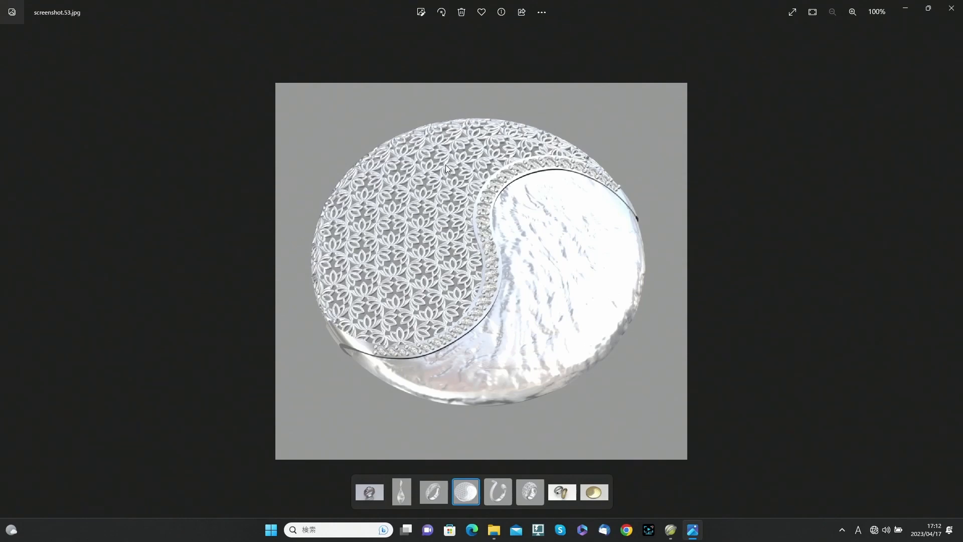
left_click(951, 11)
left_click(331, 106)
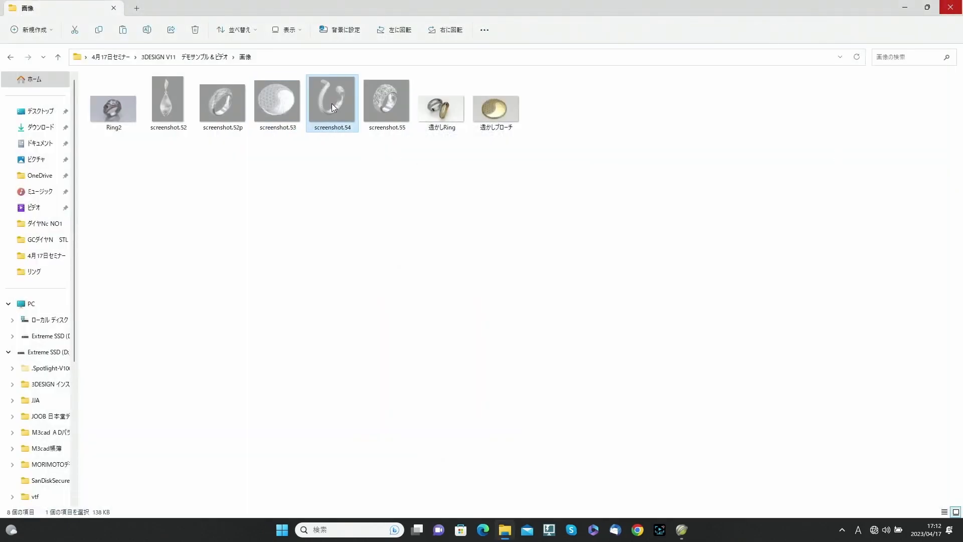
double_click(332, 103)
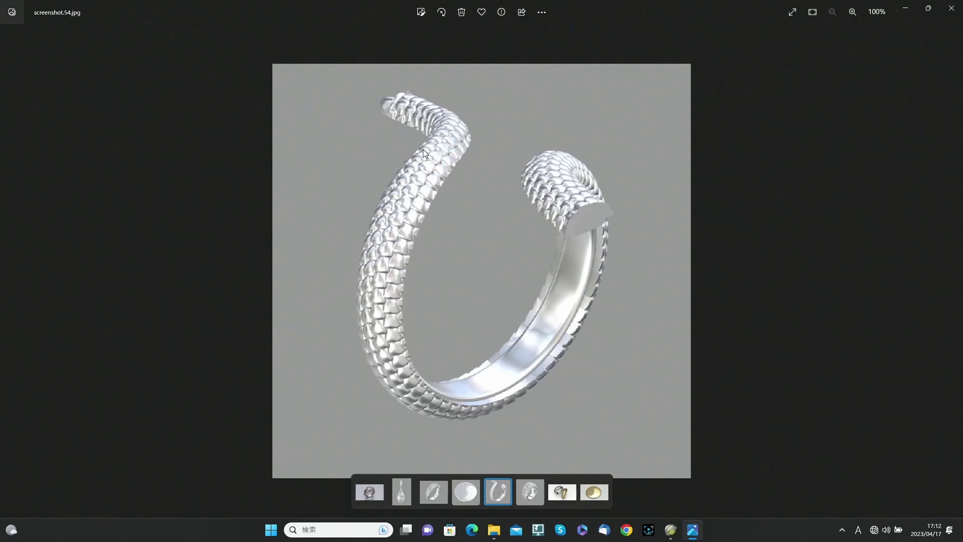
left_click(954, 11)
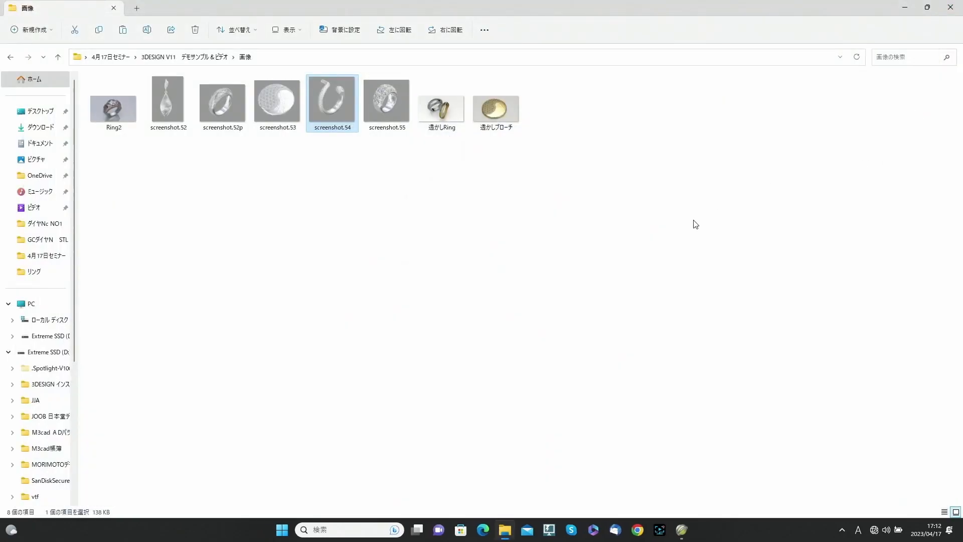
double_click(387, 105)
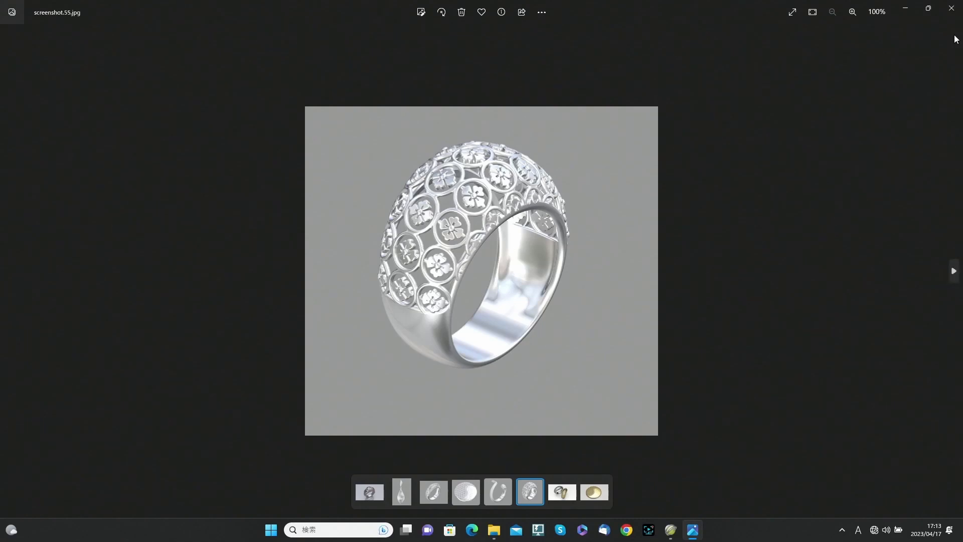
left_click(951, 9)
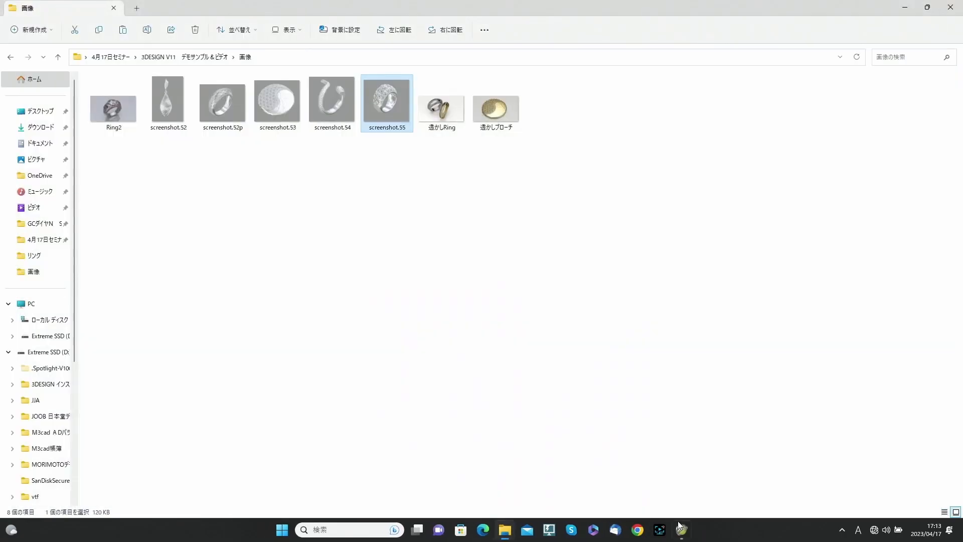
- Switch back to 3DESIGN and browse the 各種サーフェイス and リフォーム パーツ categories of the symbol library in an enlarged view
left_click(678, 536)
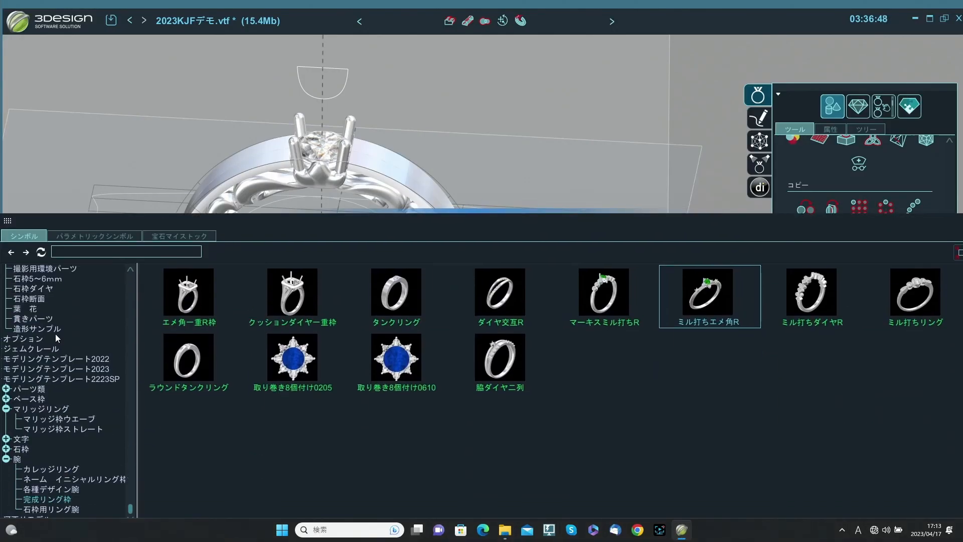
scroll(56, 336, "up", 4)
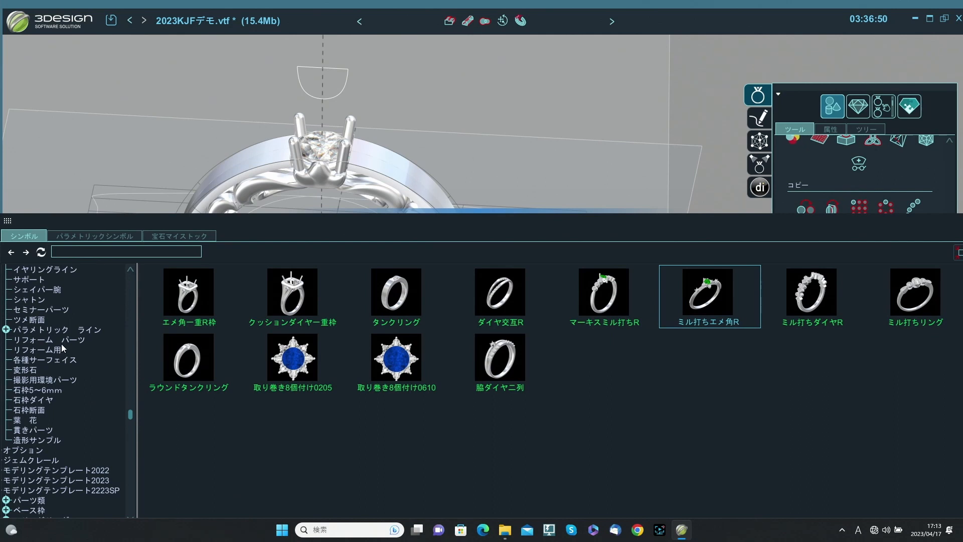
left_click(56, 359)
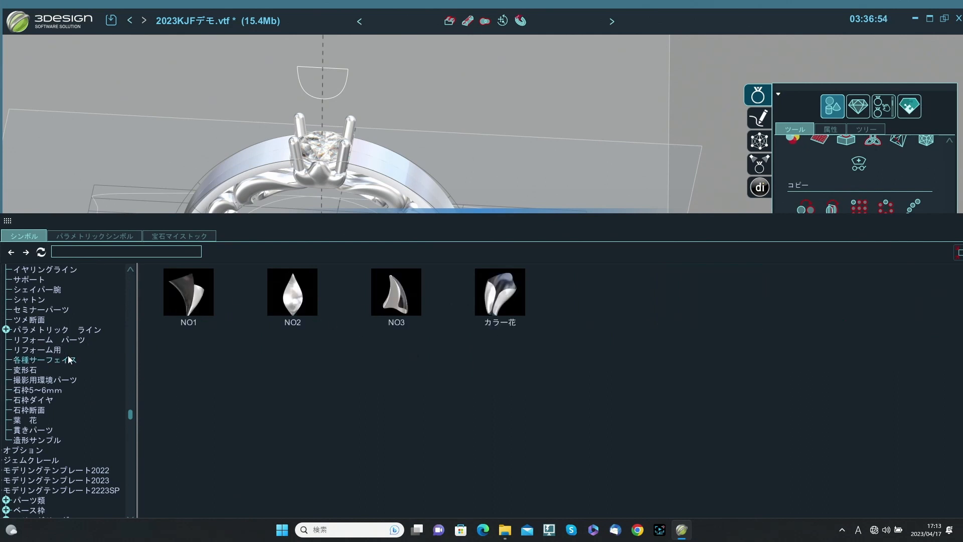
left_click(70, 340)
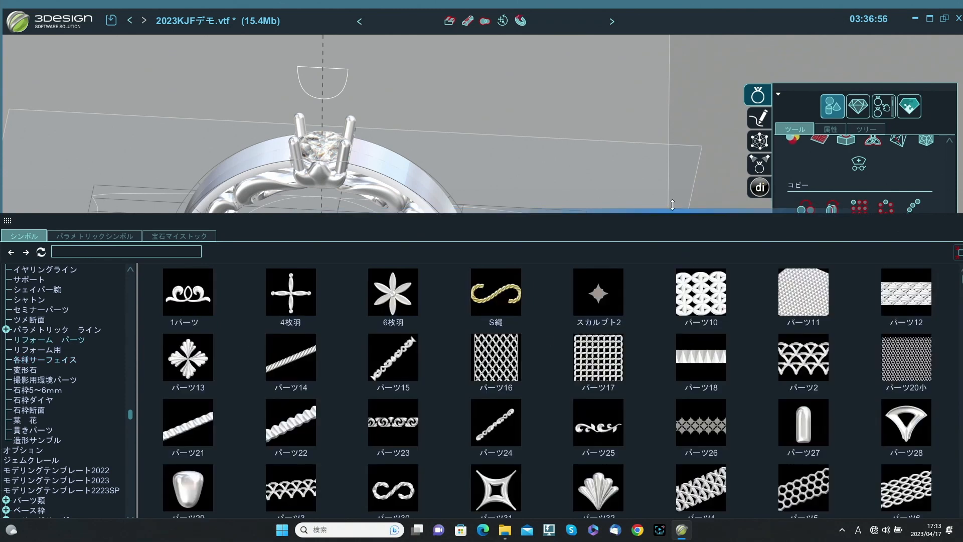
left_click_drag(670, 214, 666, 103)
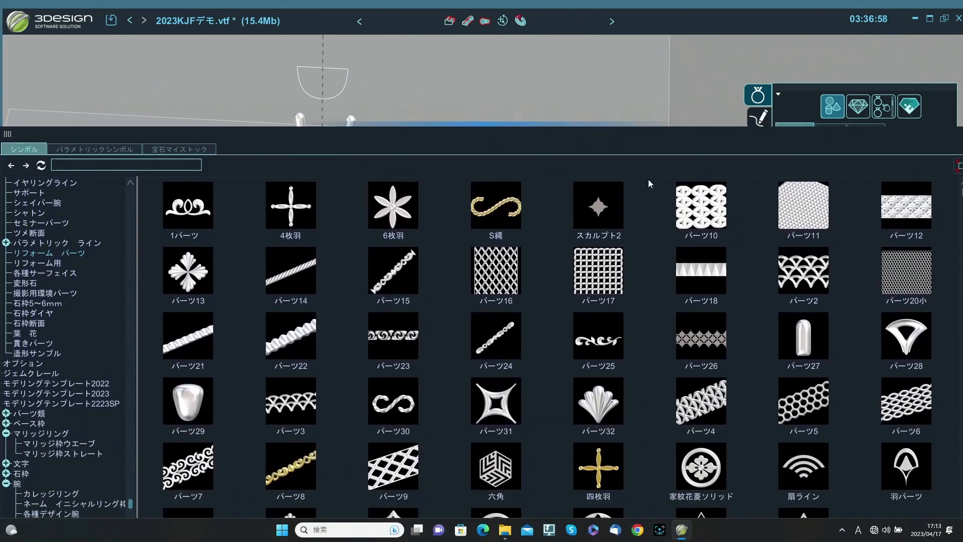
scroll(705, 314, "down", 1)
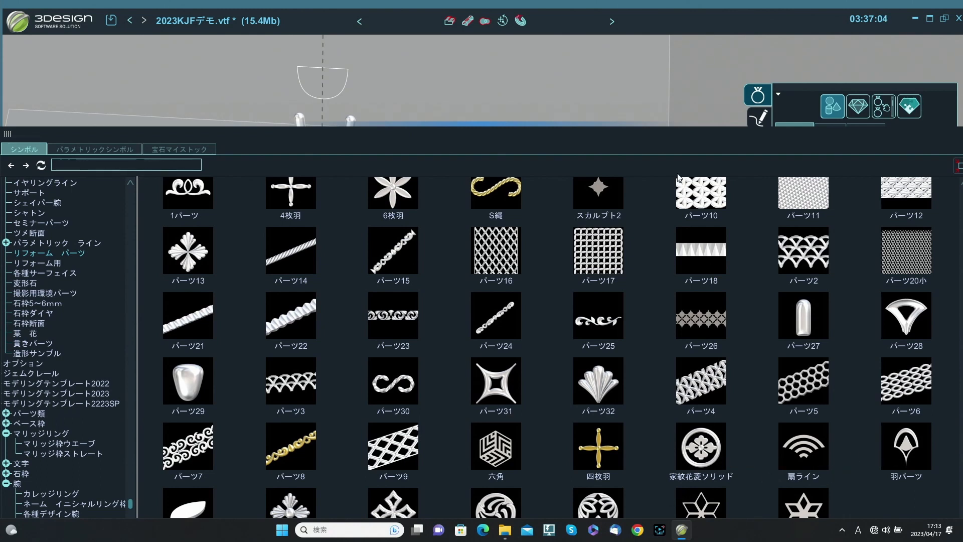
left_click_drag(686, 132, 686, 75)
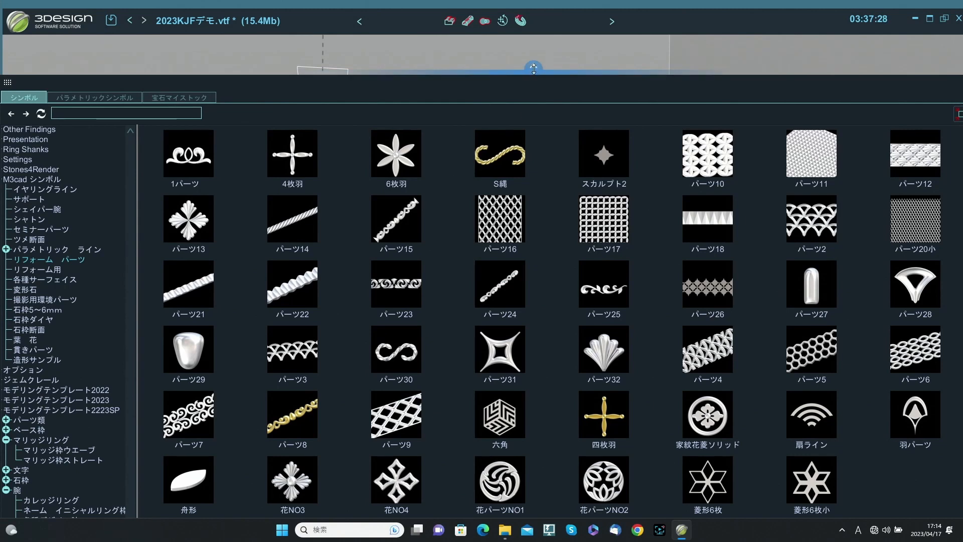
left_click_drag(533, 69, 533, 507)
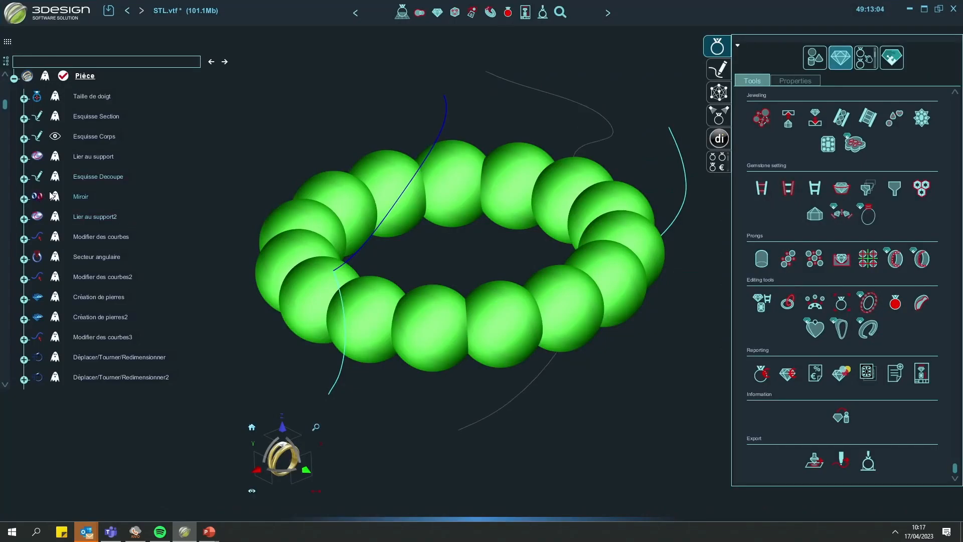
- Look through the construction tree of STL.vtf and show all elements of Pièce, viewing the whole ring
scroll(78, 298, "down", 5)
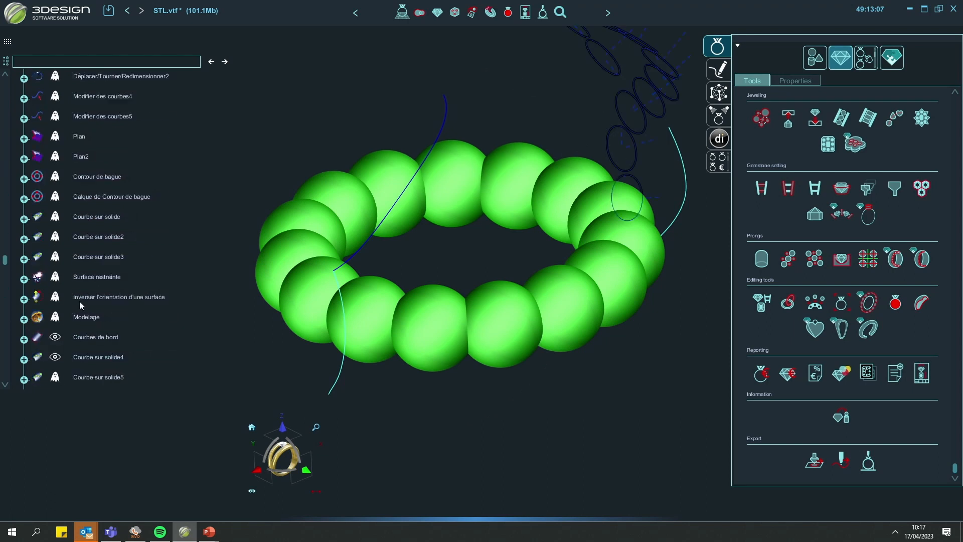
scroll(77, 289, "up", 5)
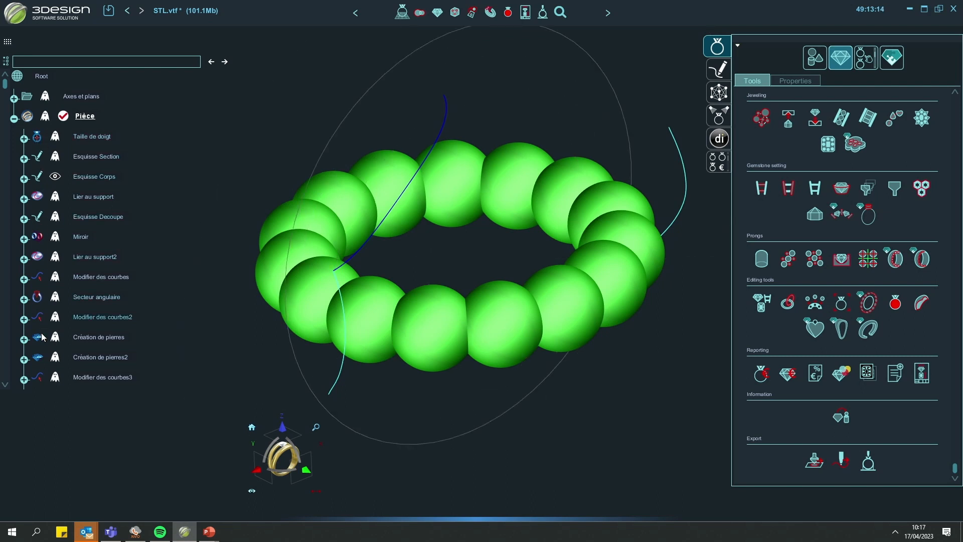
scroll(43, 336, "down", 4)
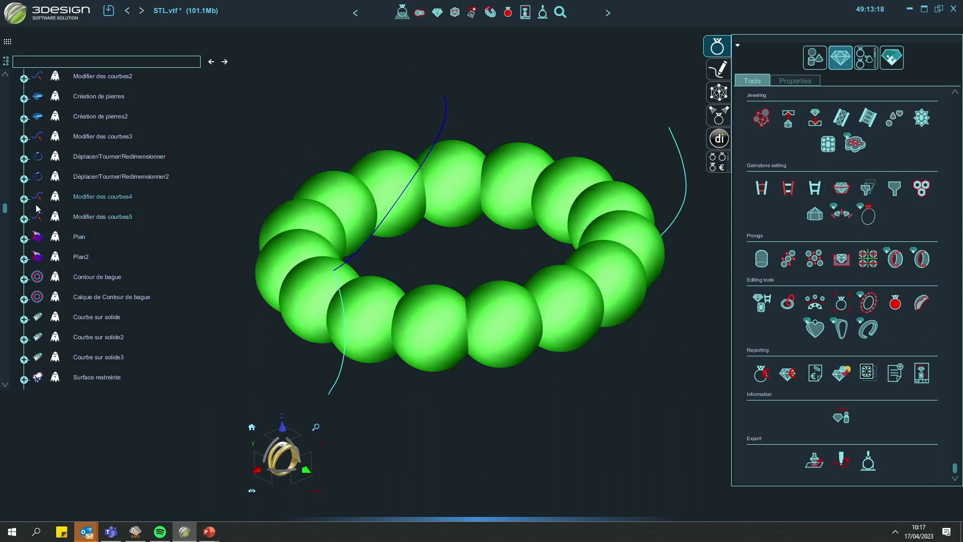
scroll(36, 208, "down", 3)
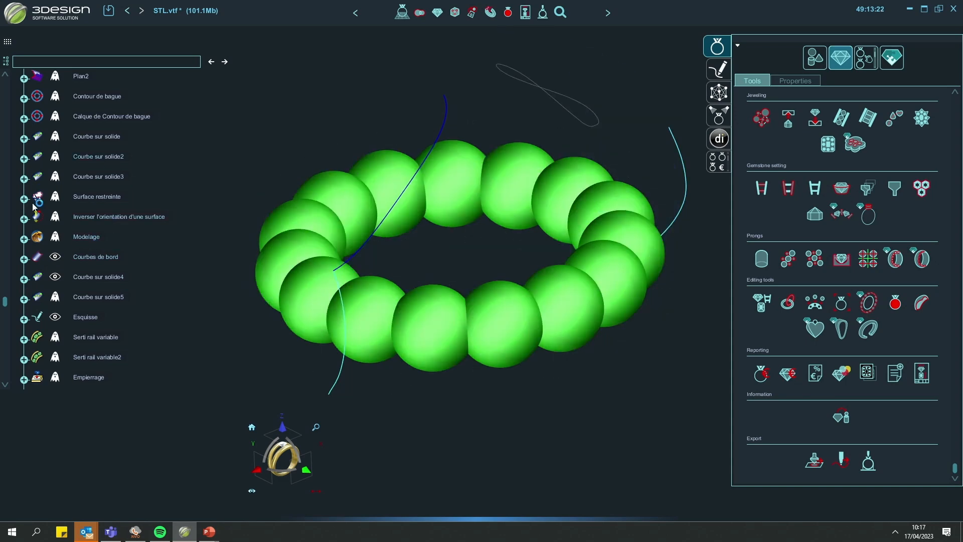
scroll(35, 206, "up", 10)
right_click(87, 120)
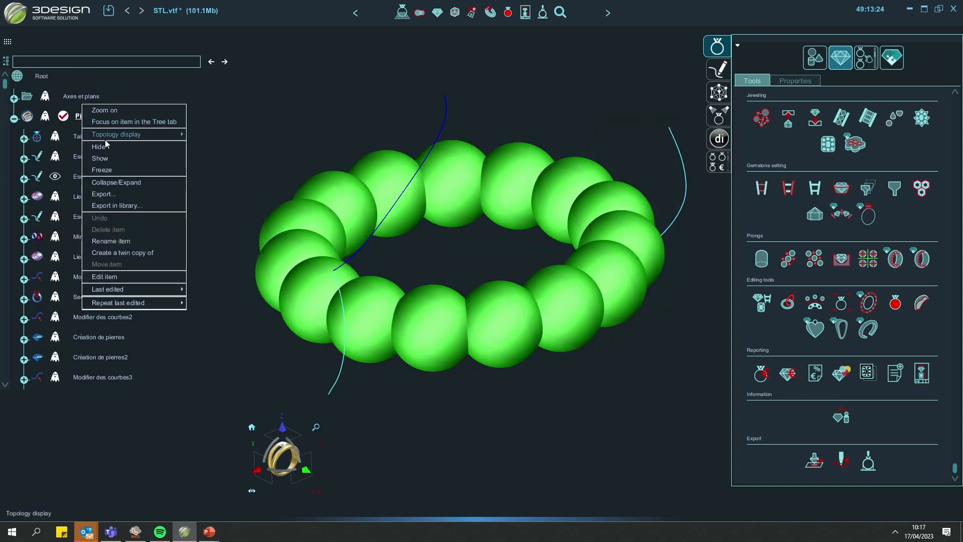
left_click(105, 156)
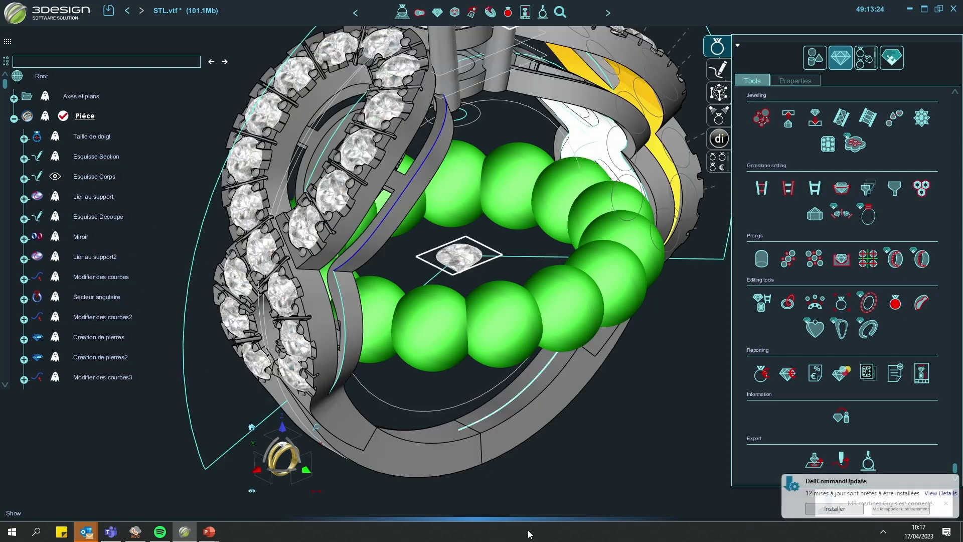
scroll(509, 305, "down", 5)
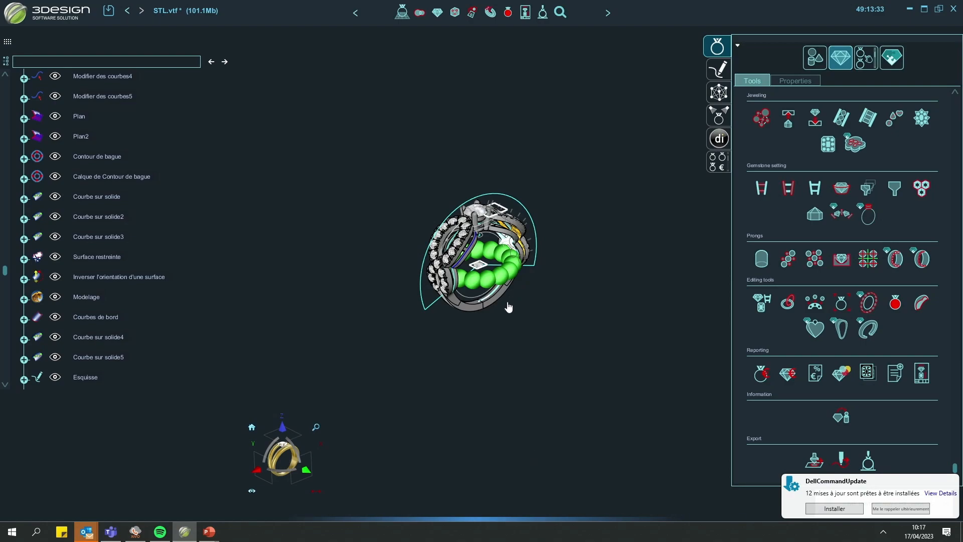
- Examine the STL.vtf ring and the last construction tree entries down to Circular duplication, viewing the ring from several angles
scroll(509, 305, "up", 5)
middle_click_drag(522, 341, 100, 260)
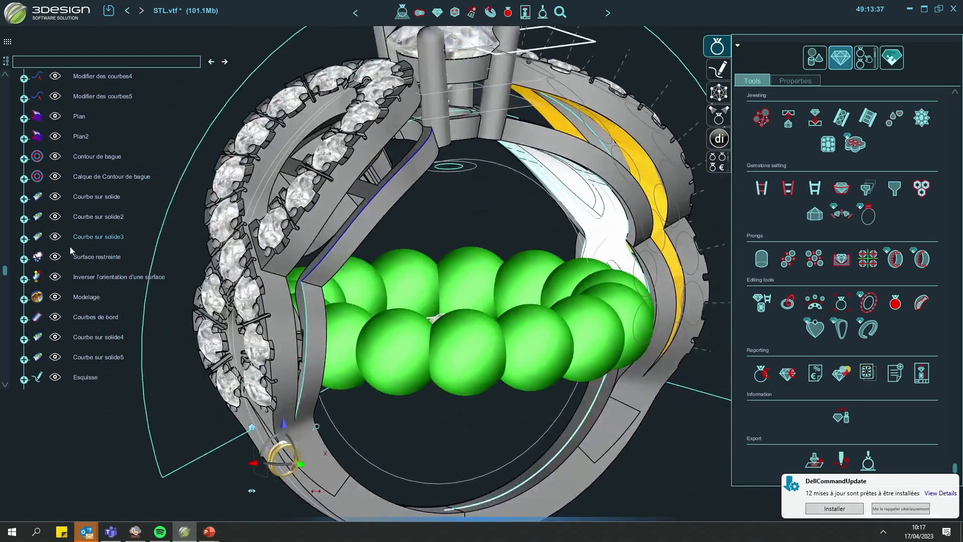
scroll(70, 246, "down", 4)
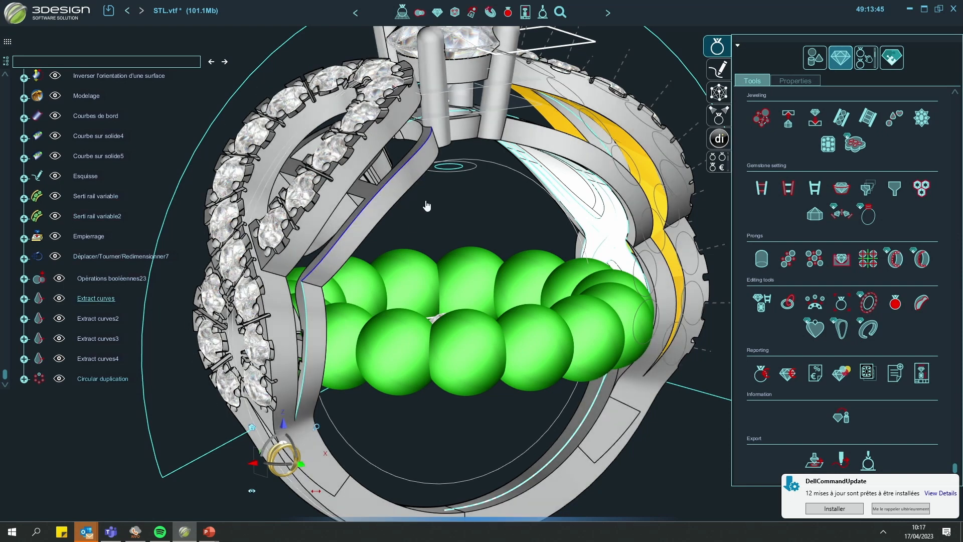
scroll(430, 188, "down", 2)
scroll(430, 189, "down", 1)
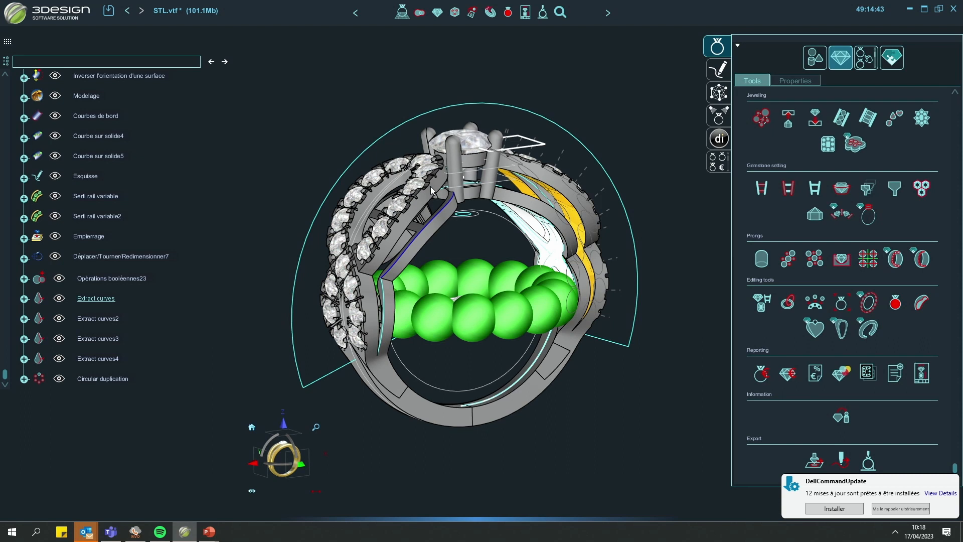
left_click(430, 186)
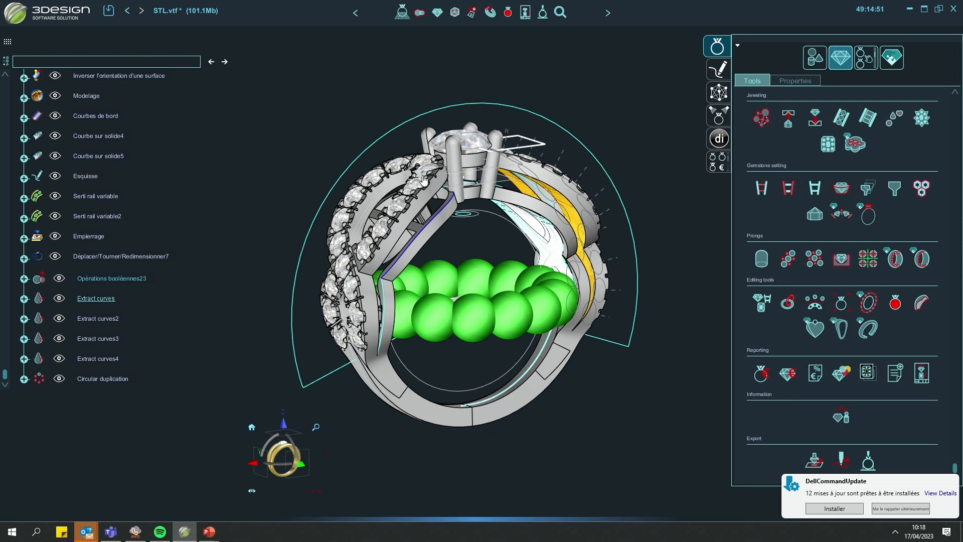
left_click(429, 163)
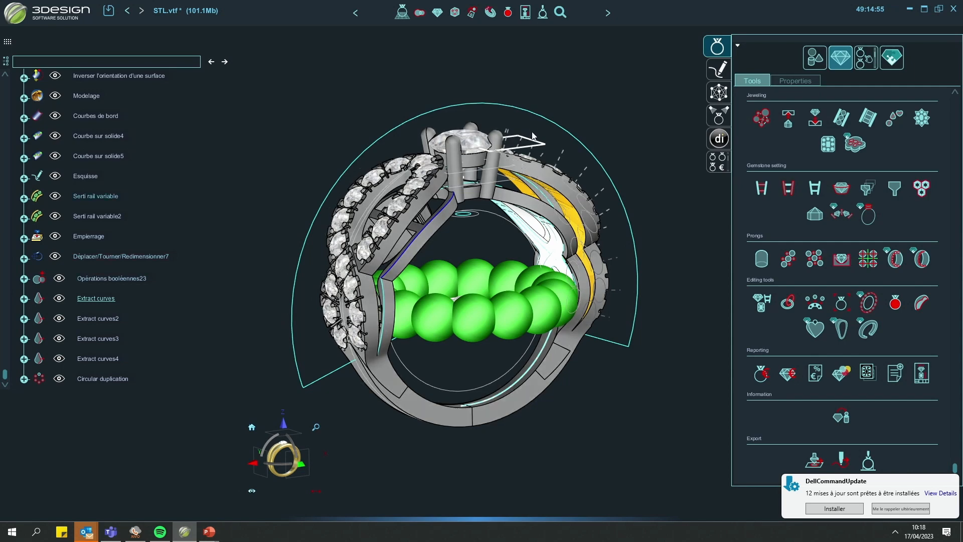
middle_click_drag(521, 150, 501, 232)
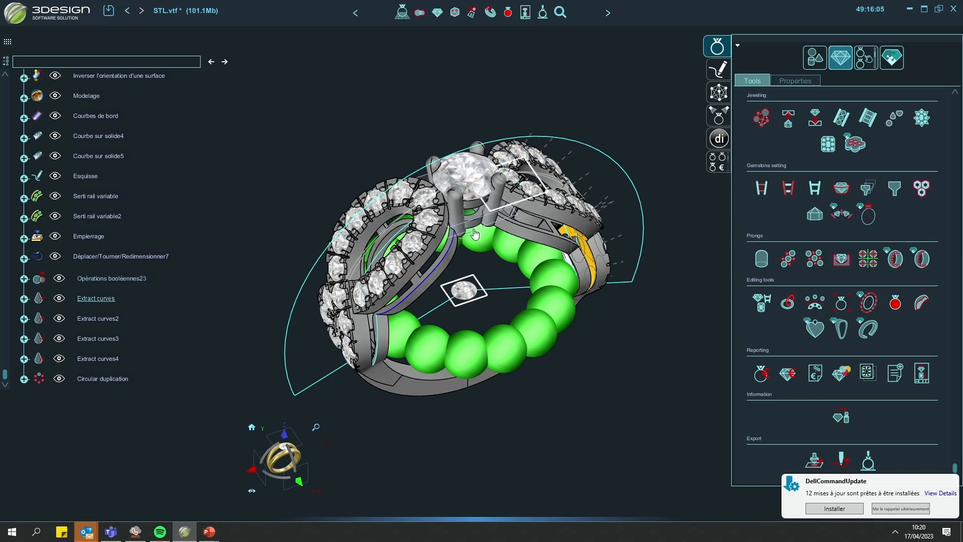
middle_click_drag(546, 406, 555, 127)
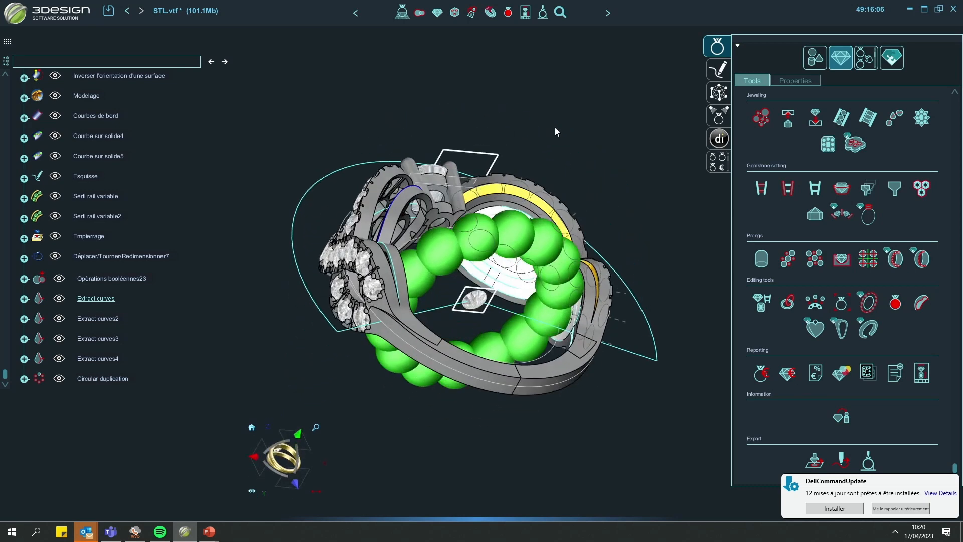
- Create a new empty document and start a new part in it
left_click(19, 16)
left_click(28, 29)
left_click(481, 279)
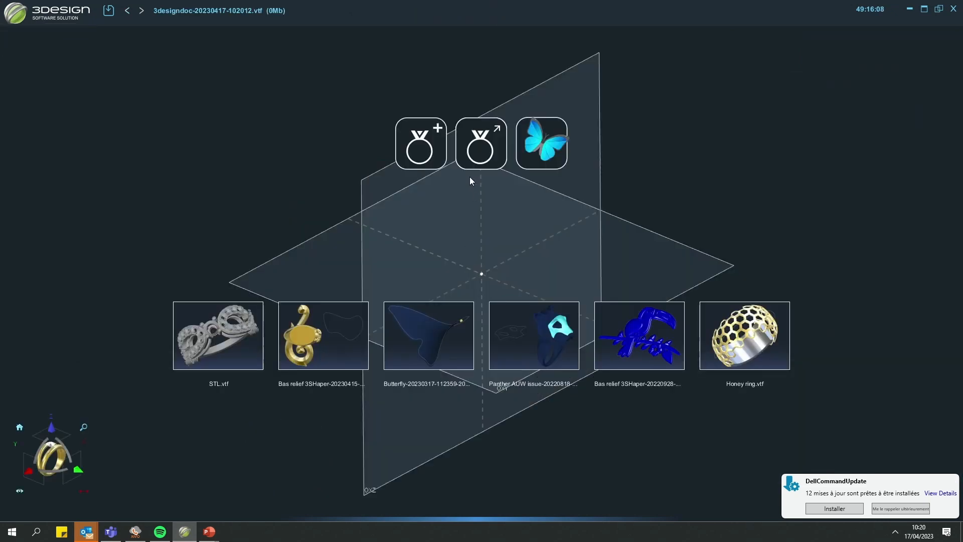
left_click(420, 145)
scroll(597, 371, "up", 1)
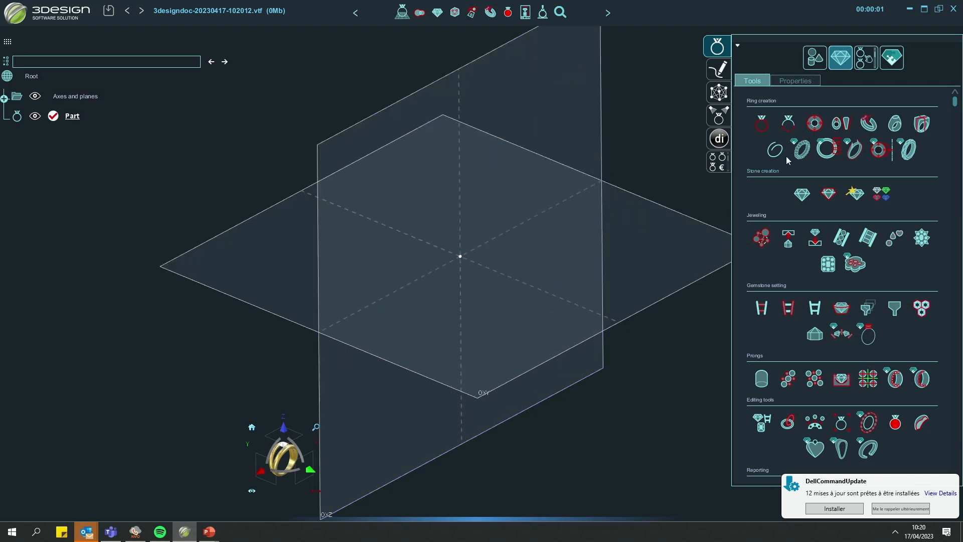
- Create a flat cylinder about 16.2 mm in diameter and 0.9 mm high near the origin on the OXY plane
left_click(815, 58)
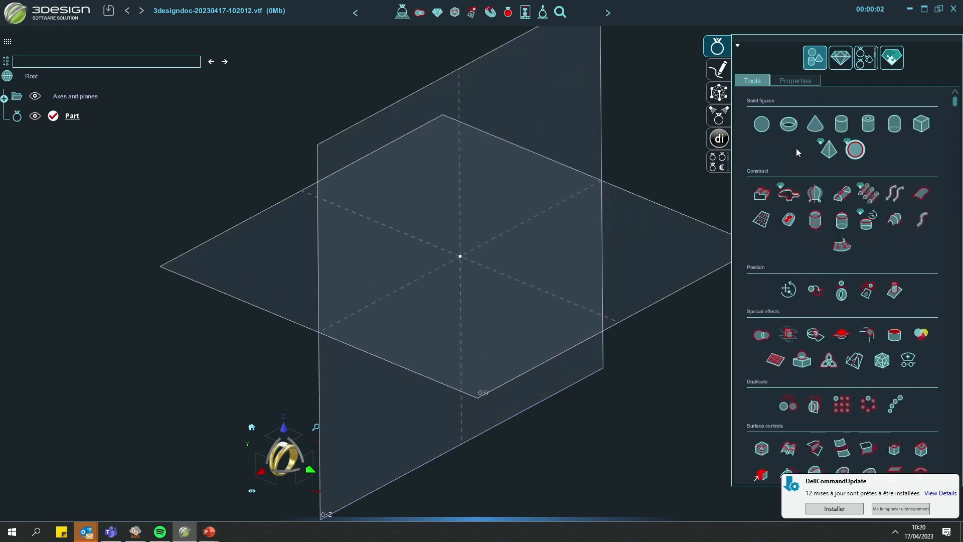
left_click(841, 123)
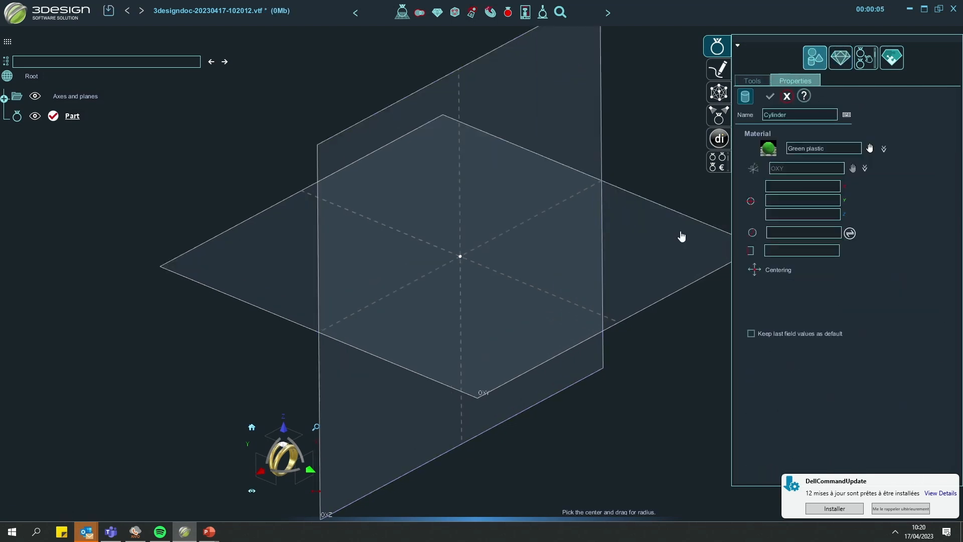
left_click_drag(460, 256, 494, 291)
left_click(487, 279)
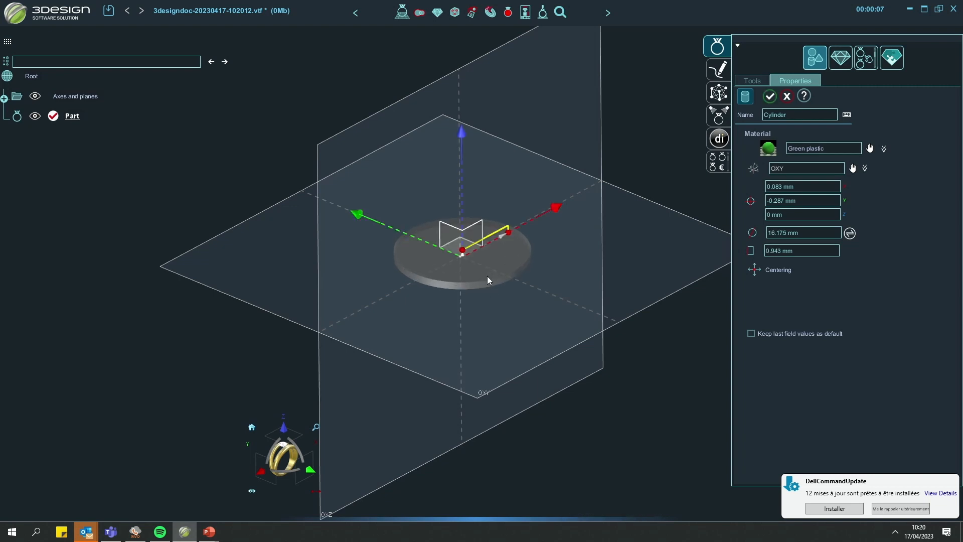
key("Return")
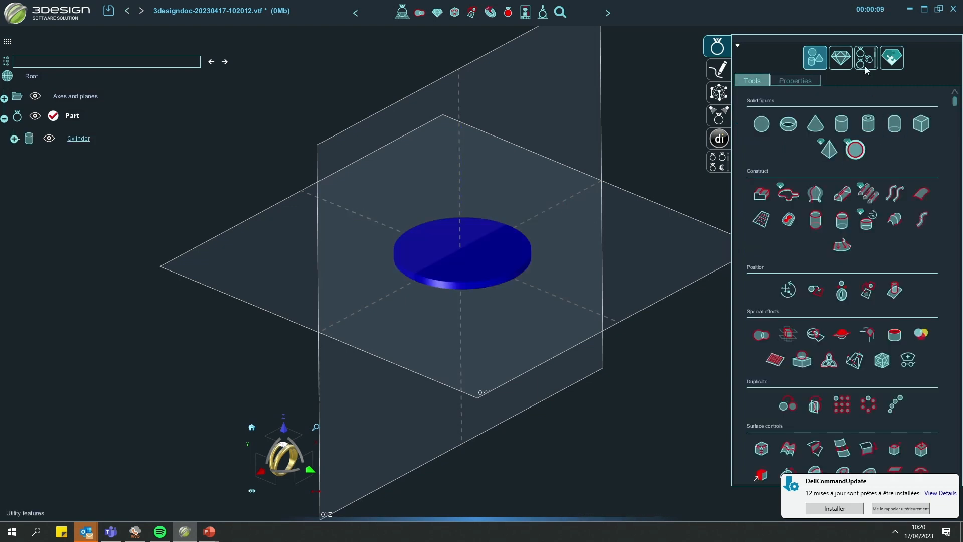
- Place ten 1.6 mm stones in a cluster on the cylinder's top face with Advanced pavé and create a Honeycomb from them
left_click(840, 57)
left_click(761, 237)
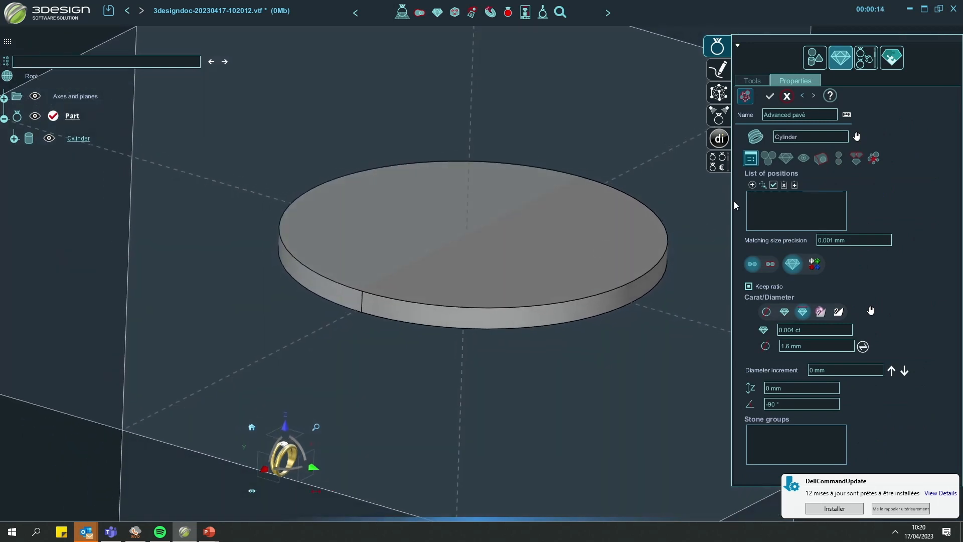
left_click(481, 253)
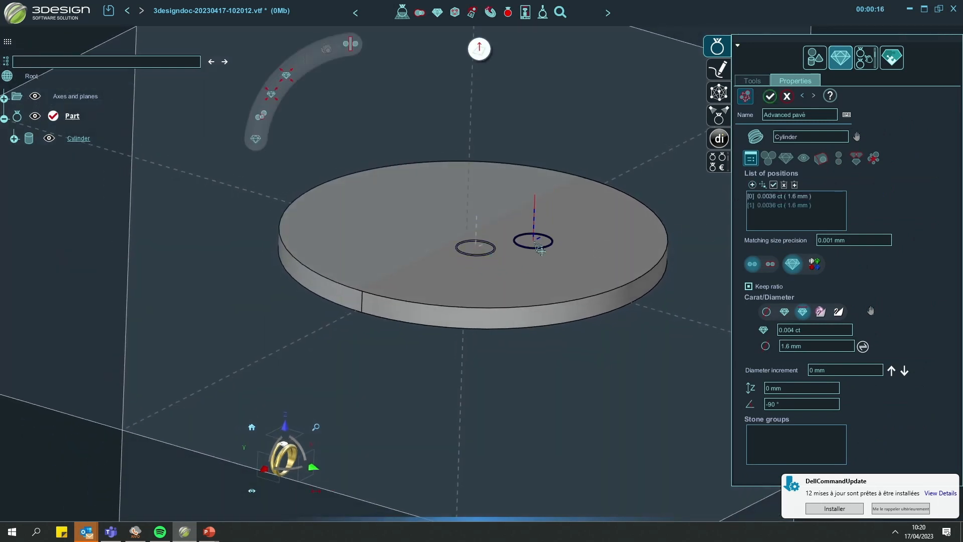
left_click(524, 244)
left_click(519, 270)
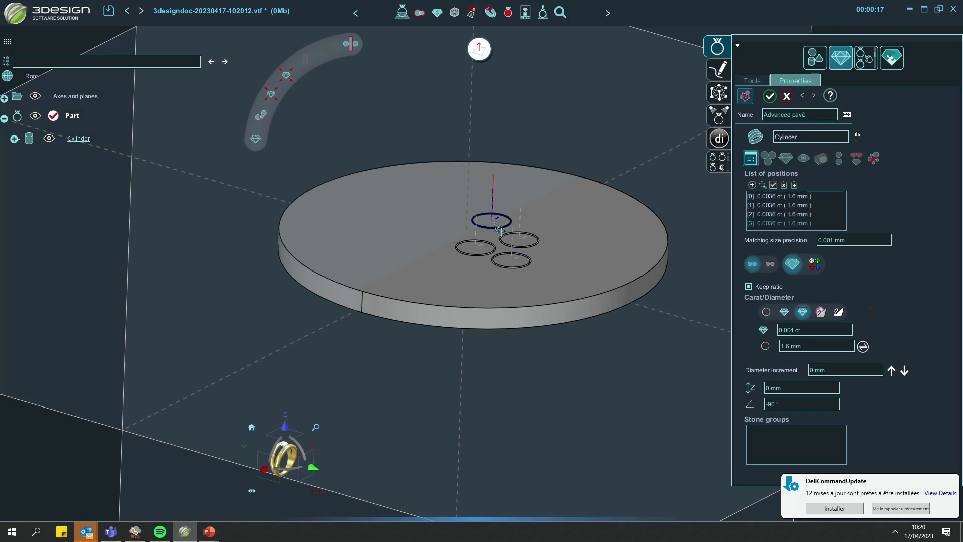
left_click(495, 239)
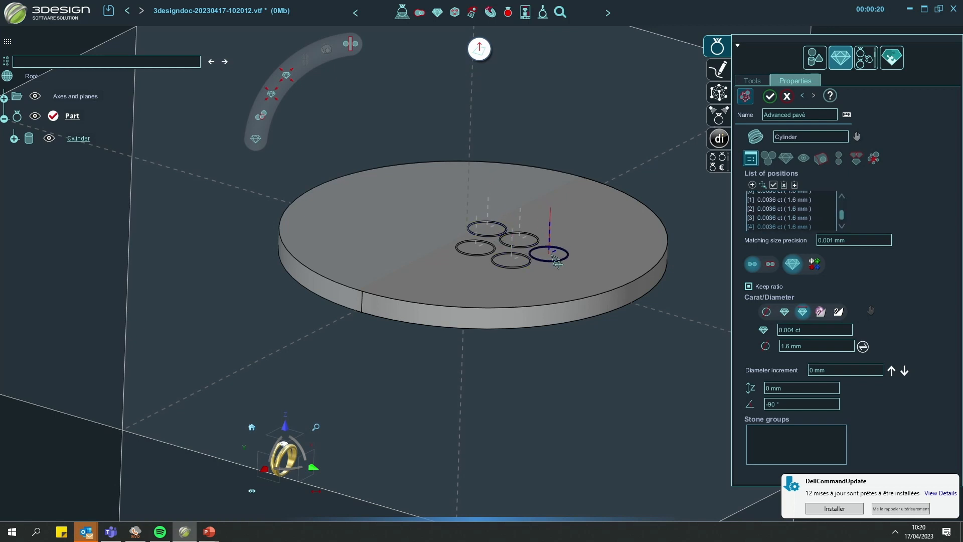
left_click(560, 265)
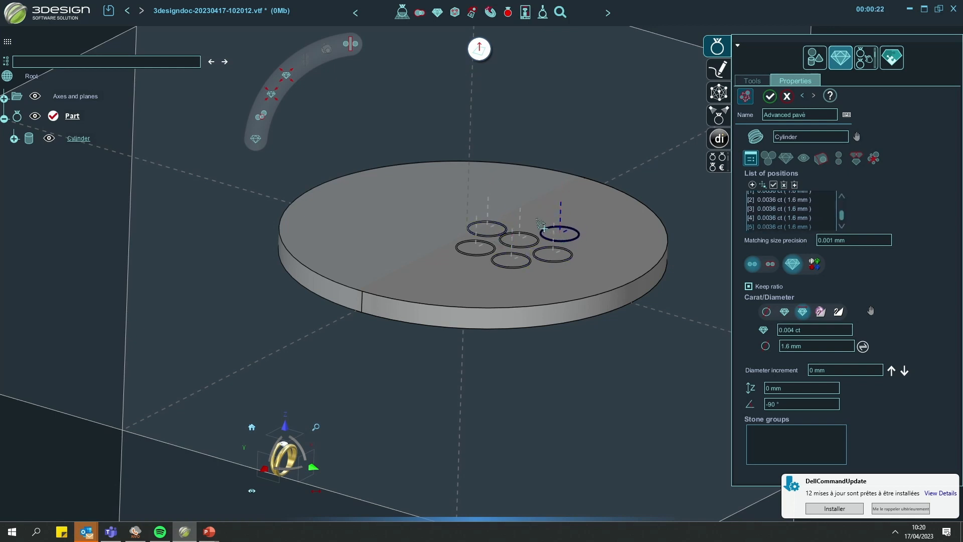
left_click(546, 229)
middle_click_drag(535, 225, 547, 218)
left_click(571, 214)
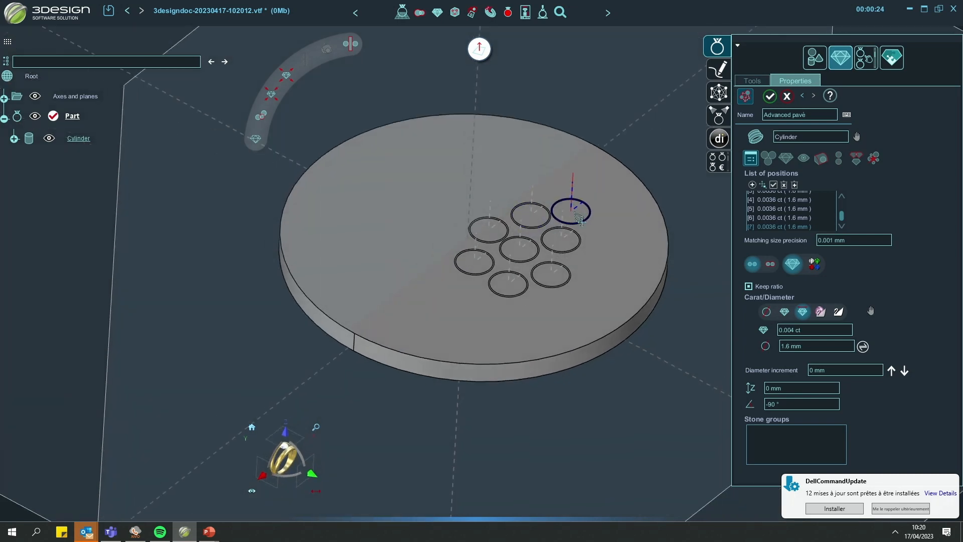
left_click(595, 259)
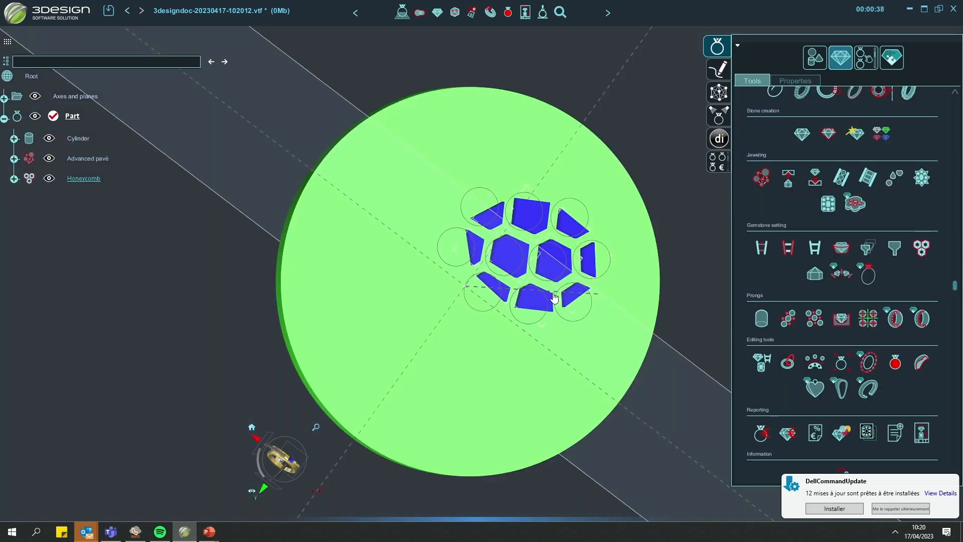
- Bring the Honeycomb into Modeling using the Import function mode with Support solid enabled
left_click(718, 99)
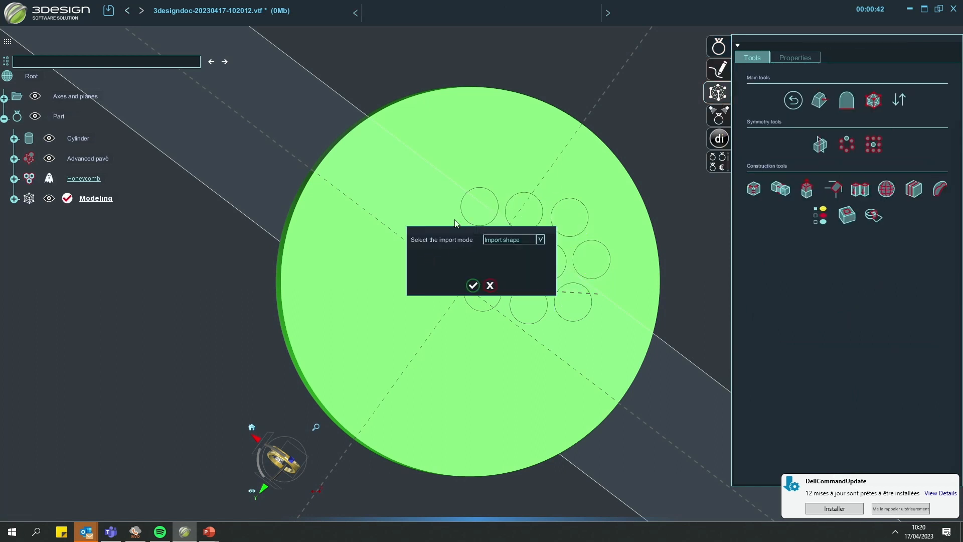
left_click(525, 241)
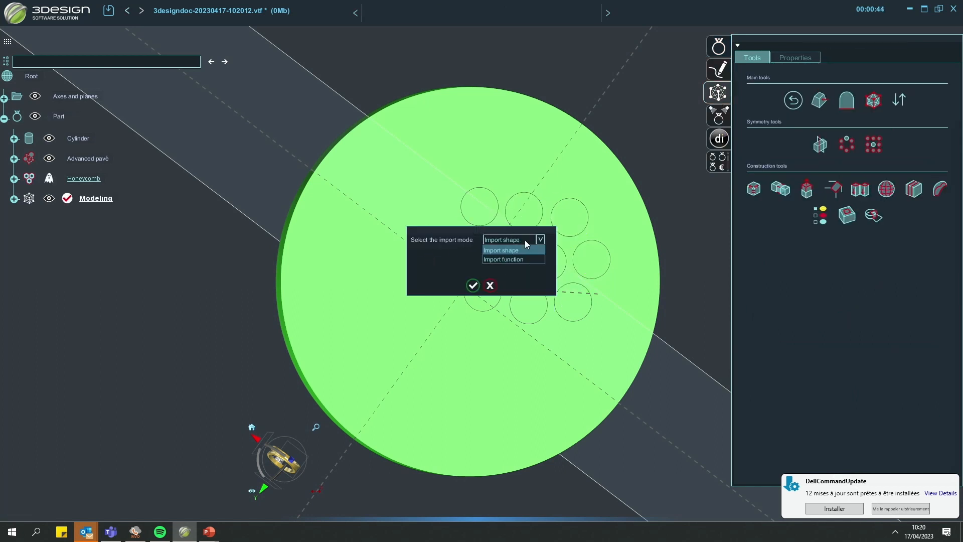
left_click(507, 260)
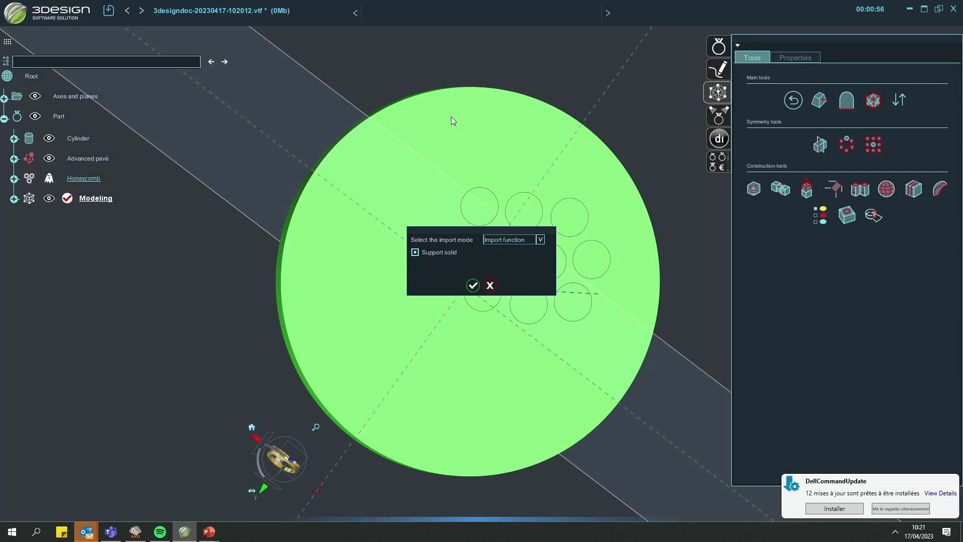
left_click(473, 285)
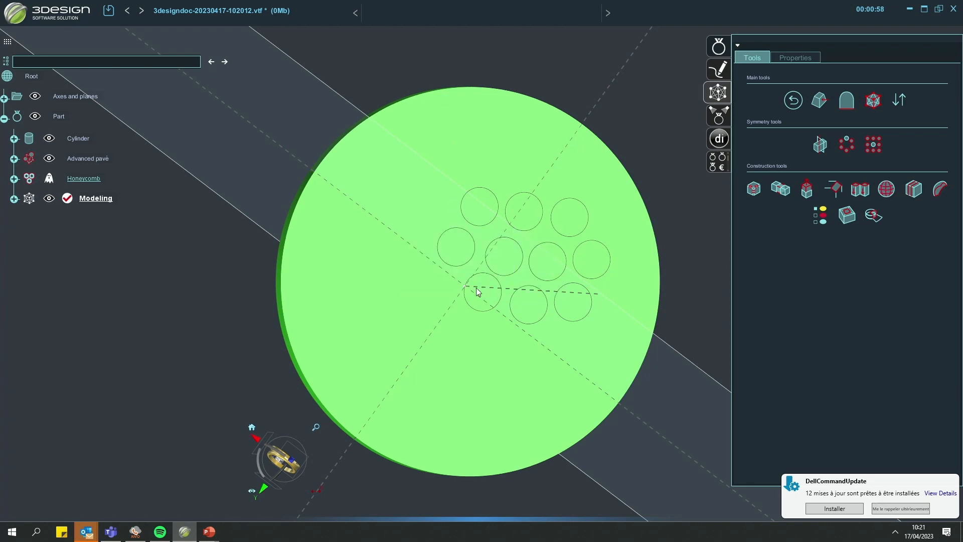
- Reshape the honeycomb cells with Retopology by moving three outer vertices outward and one inner vertex upward, updating the result
scroll(628, 325, "up", 3)
middle_click_drag(628, 325, 474, 285)
scroll(473, 285, "up", 2)
middle_click_drag(518, 424, 550, 464)
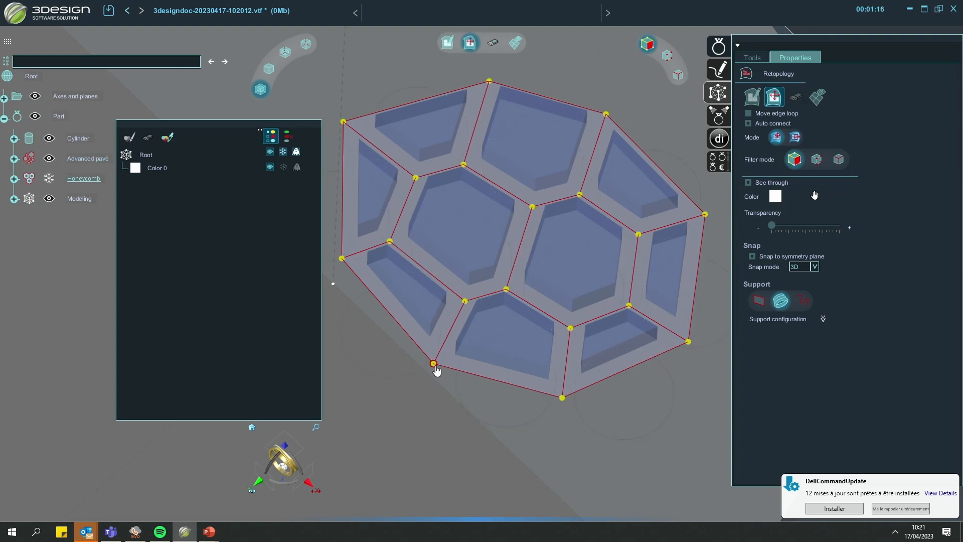
left_click_drag(434, 363, 401, 423)
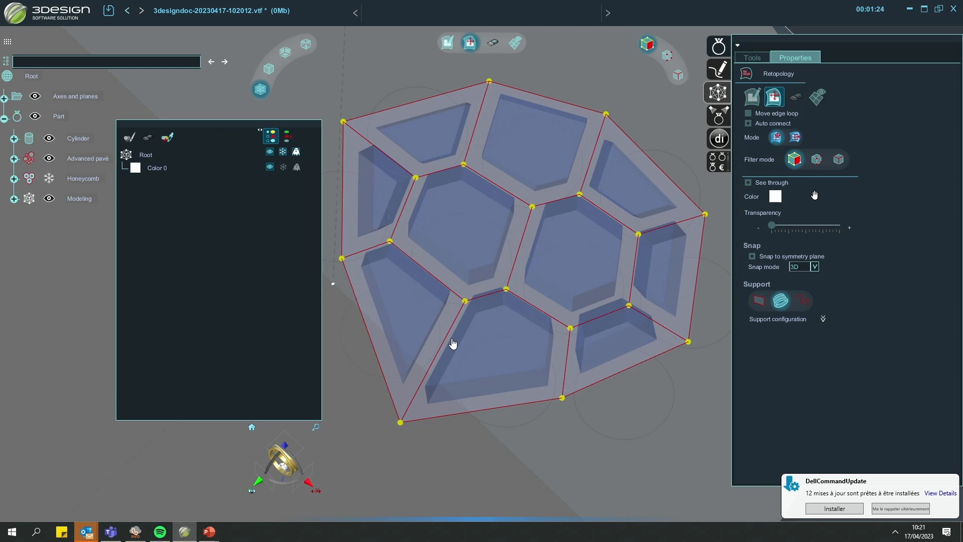
scroll(453, 344, "down", 3)
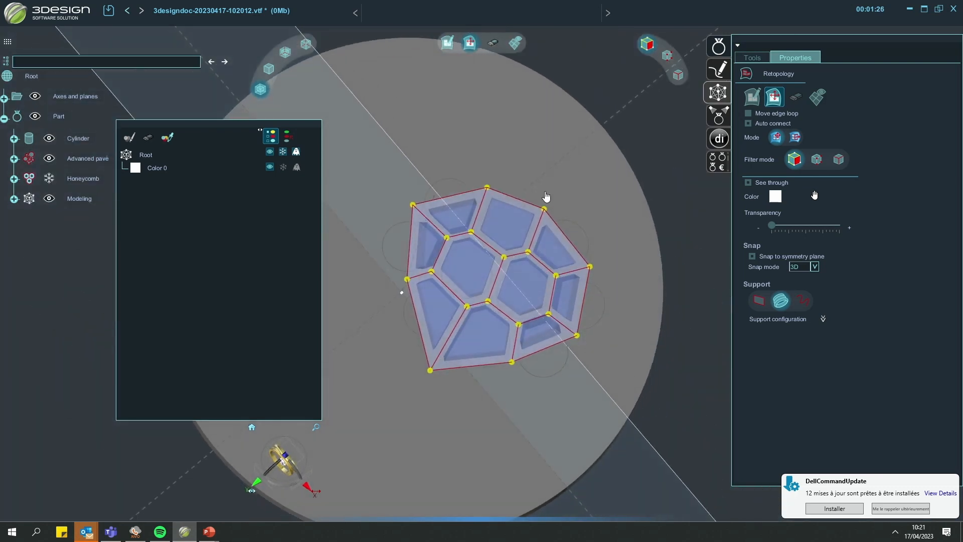
left_click_drag(551, 201, 566, 165)
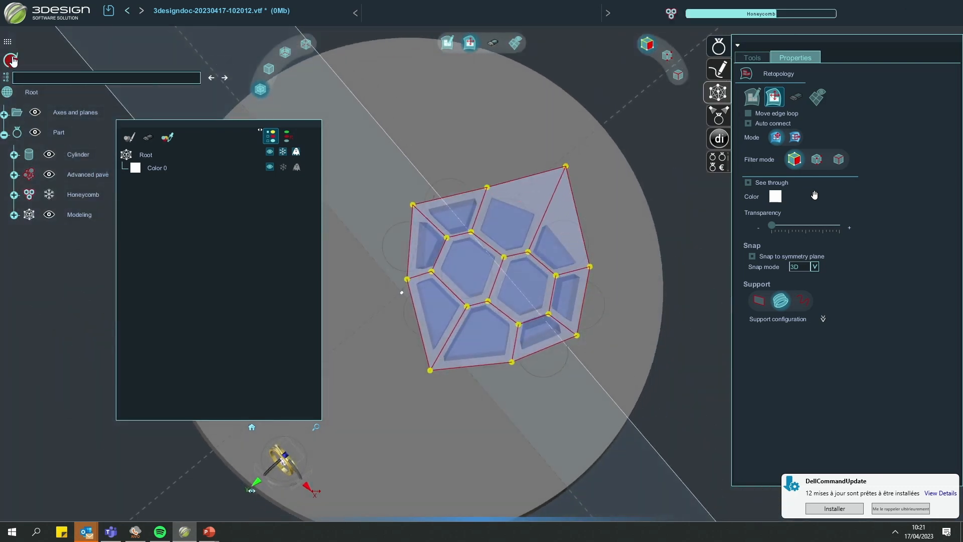
left_click_drag(590, 266, 607, 270)
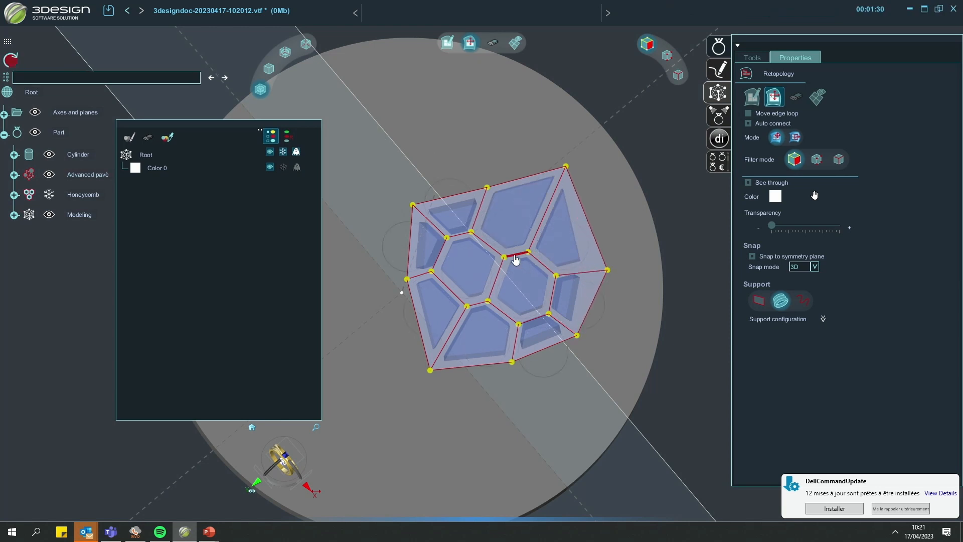
left_click_drag(528, 256, 527, 239)
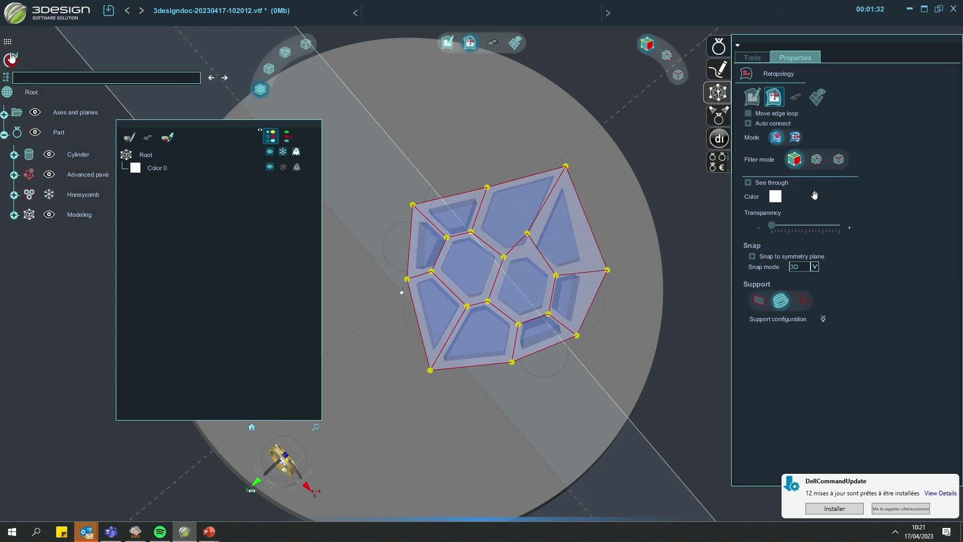
- Rub out the inner cell face beside the central hexagon in Retopology and update the honeycomb
left_click(796, 96)
scroll(537, 284, "up", 3)
left_click(503, 311)
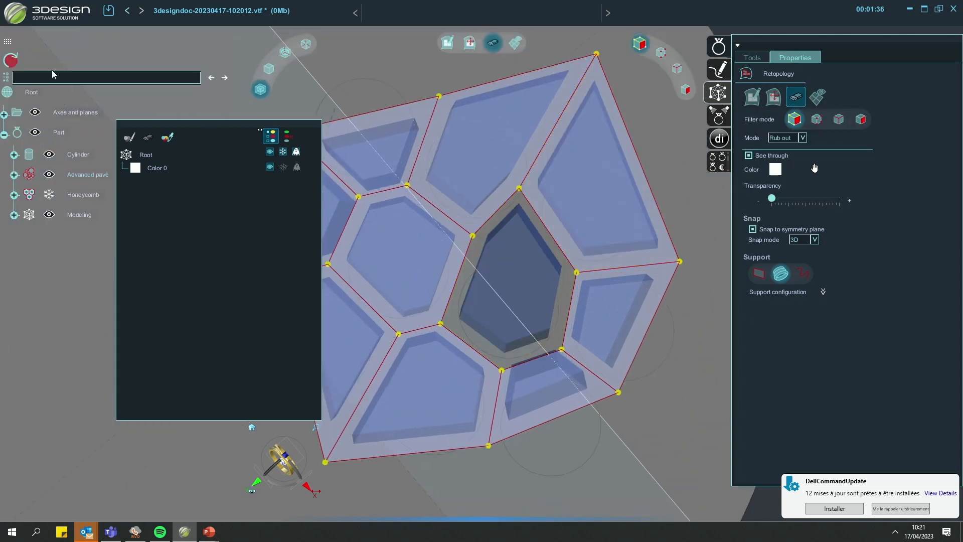
left_click(11, 60)
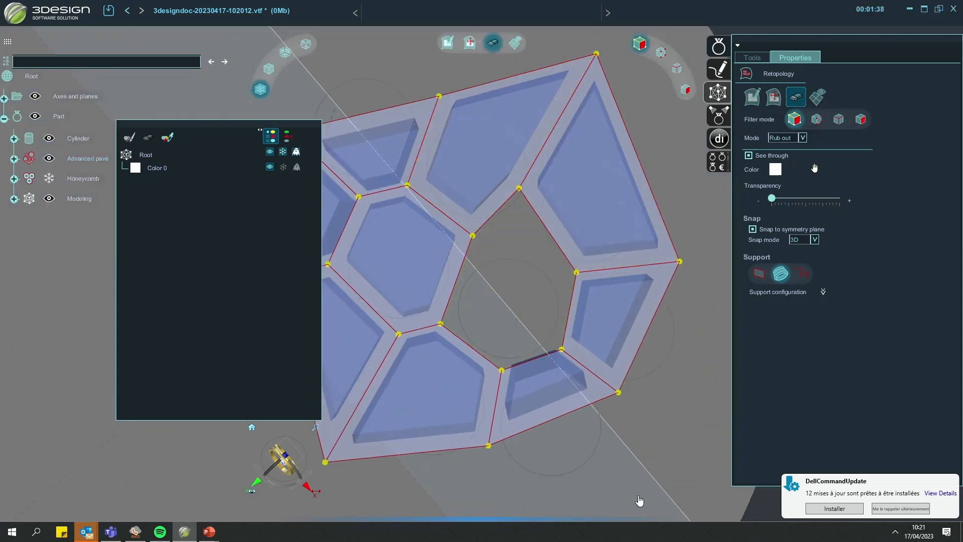
- Move two vertices of the rubbed-out cell in Retopology toward the honeycomb's outer edge to enlarge the opening, updating the result
scroll(547, 386, "up", 1)
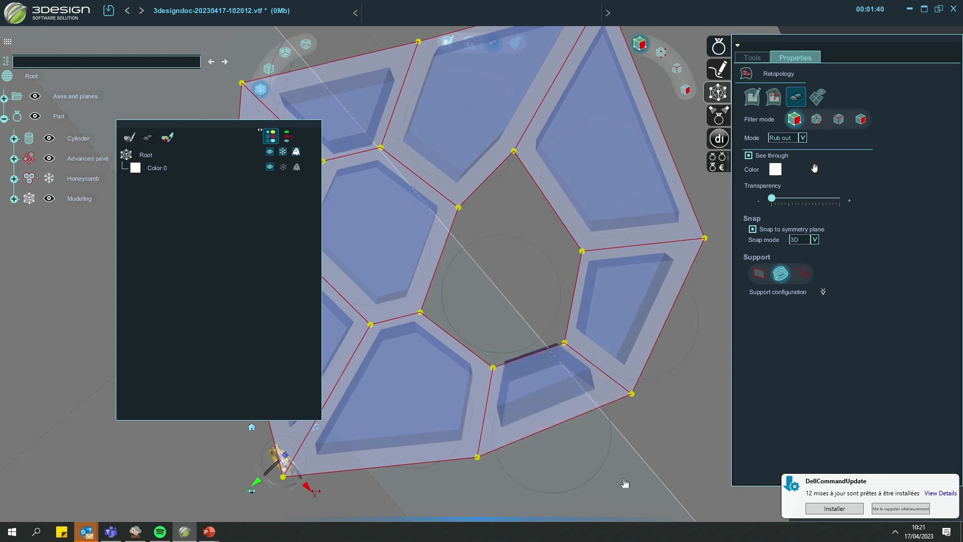
middle_click_drag(624, 481, 661, 384)
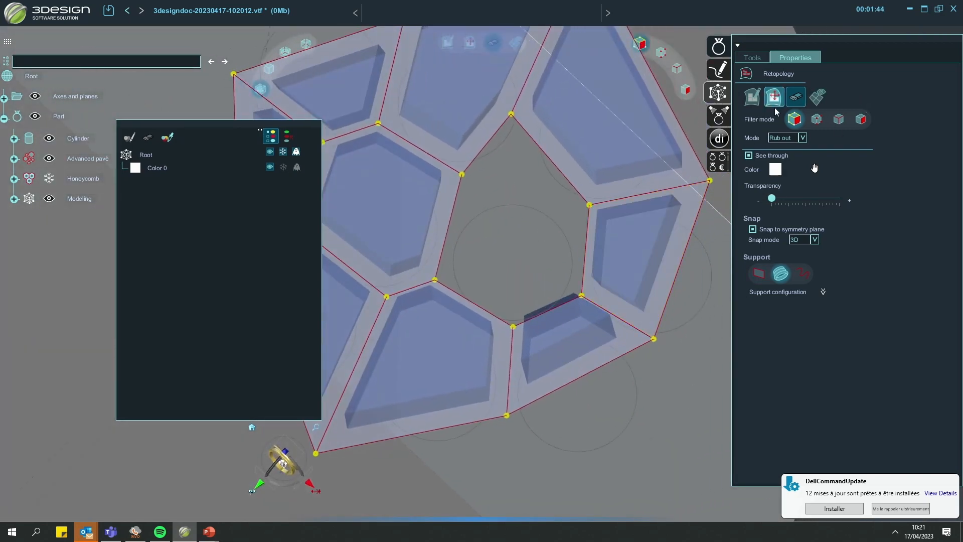
left_click(774, 103)
left_click_drag(513, 327, 512, 346)
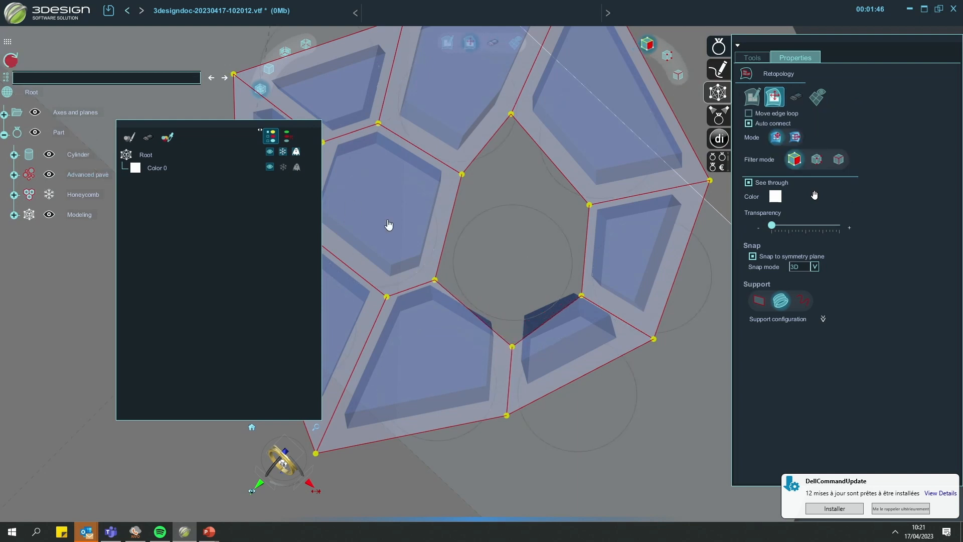
left_click_drag(581, 295, 605, 300)
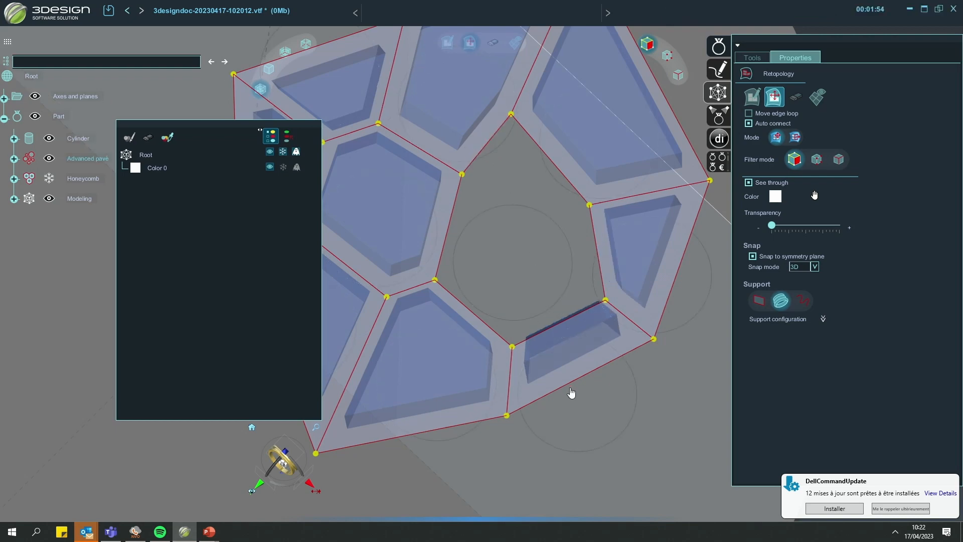
- Finish Retopology, exit the Modeling function and return to the part level to inspect the honeycomb cut in the cylinder
middle_click_drag(571, 395, 566, 337)
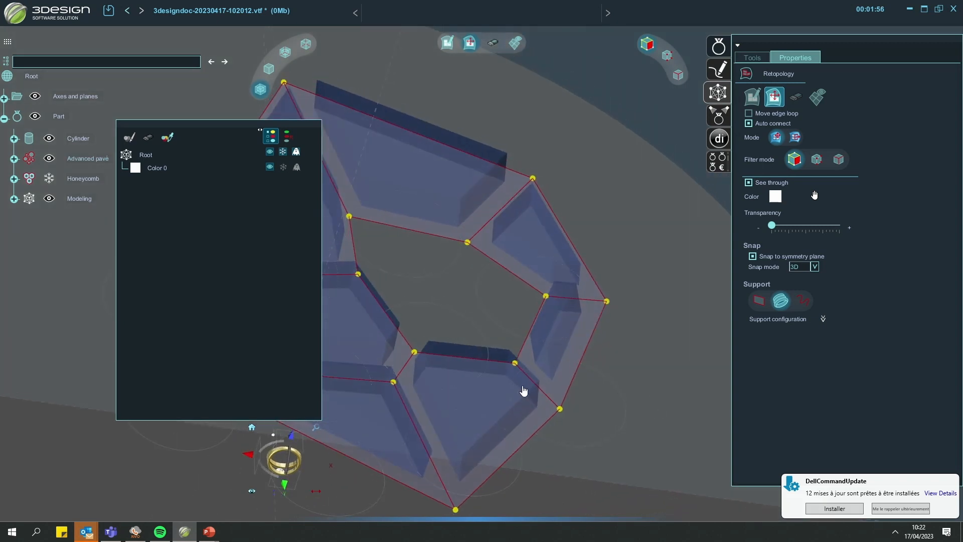
middle_click_drag(482, 327, 447, 221)
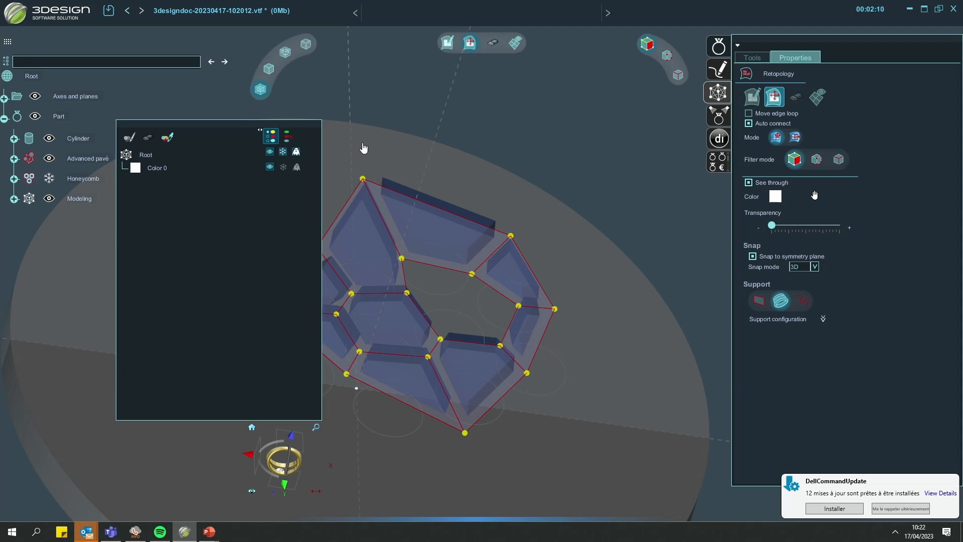
middle_click_drag(522, 175, 532, 296)
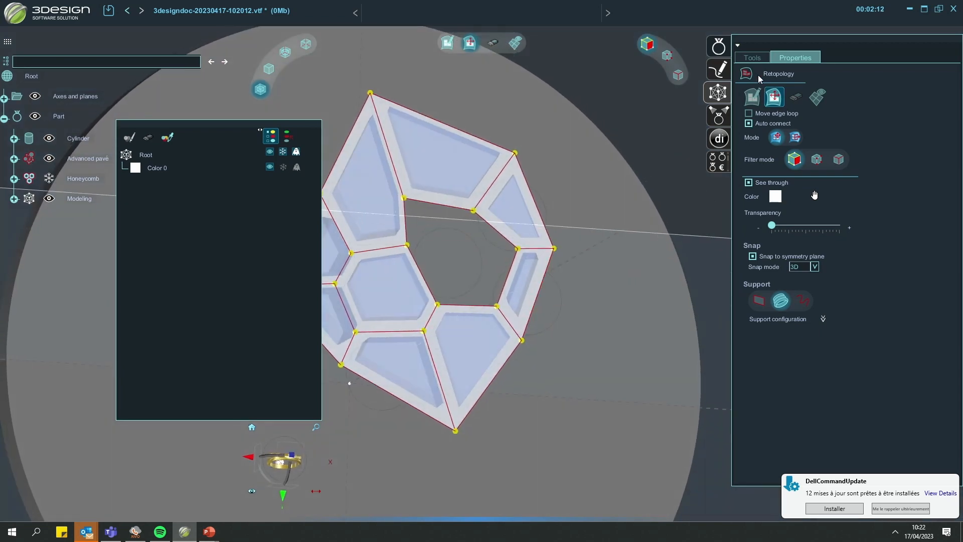
left_click(753, 57)
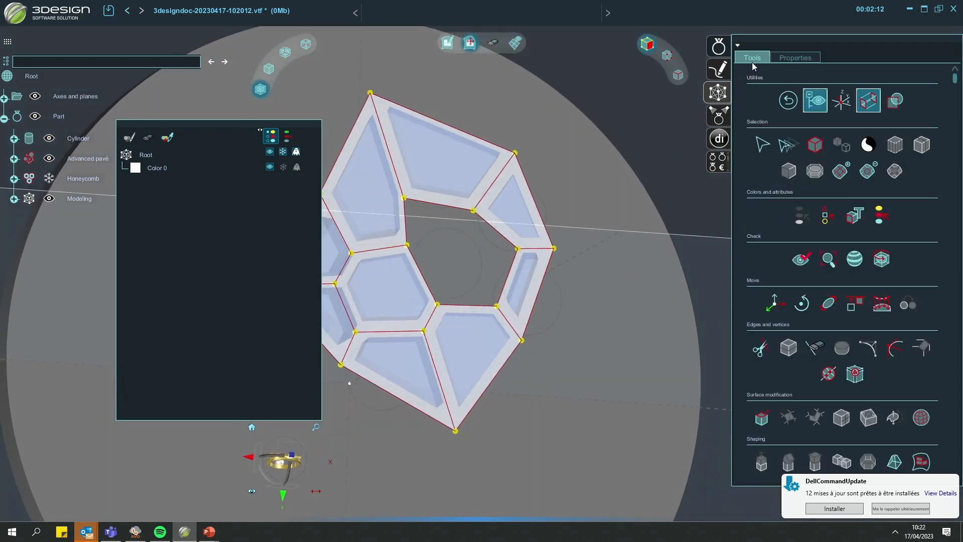
left_click(787, 100)
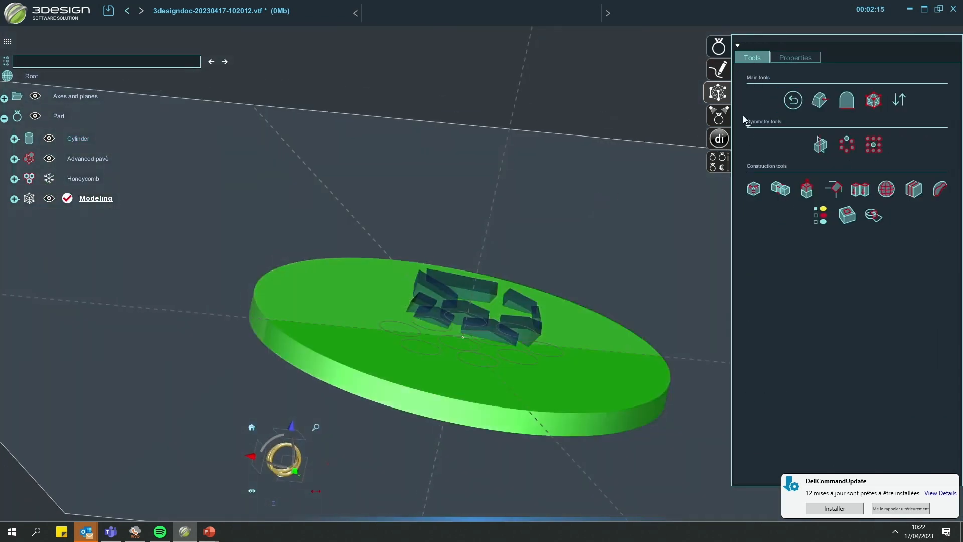
left_click(796, 99)
middle_click_drag(629, 244, 506, 307)
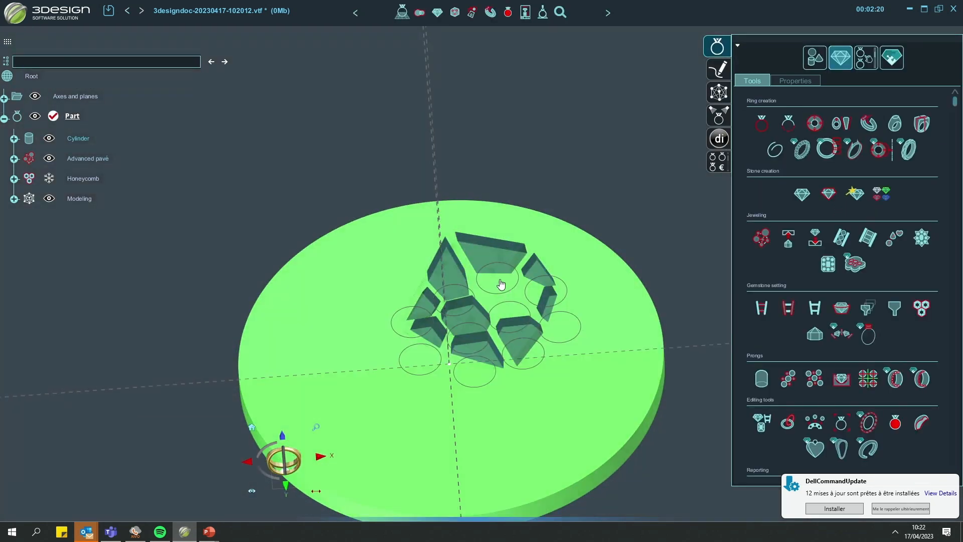